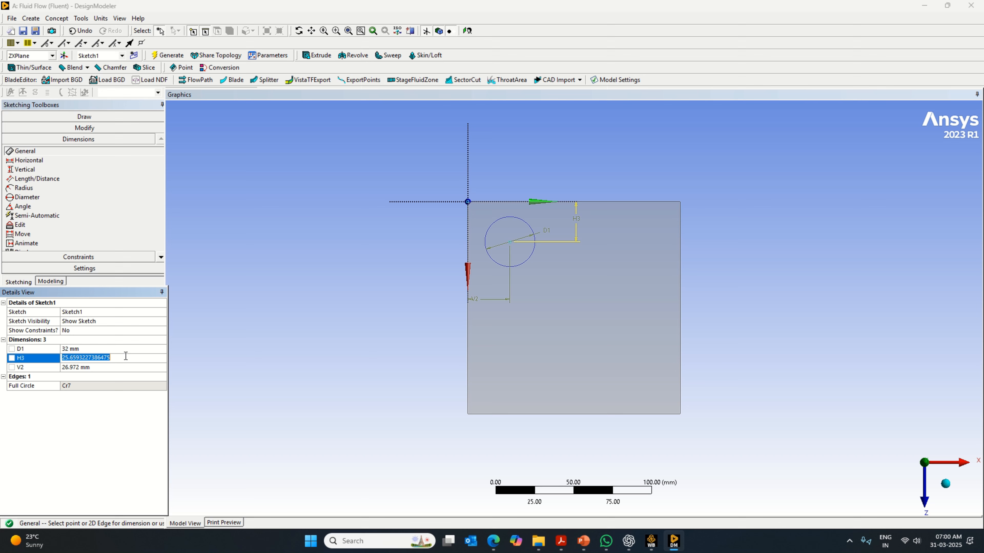
- Set the circle center's H3 and V2 distances from the plane axes to 31 mm each and generate the model
text(31)
key(Return)
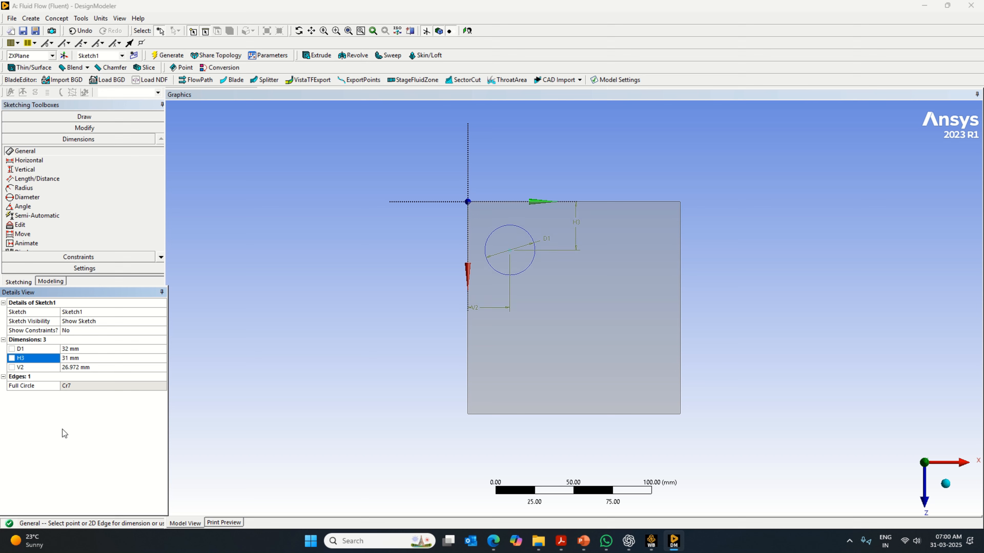
click(96, 348)
click(92, 367)
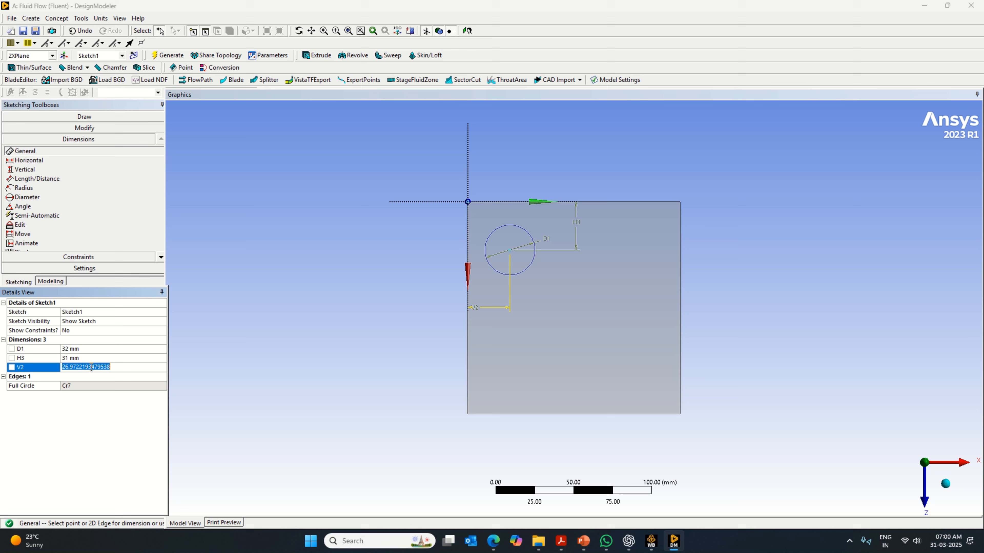
text(31)
key(Return)
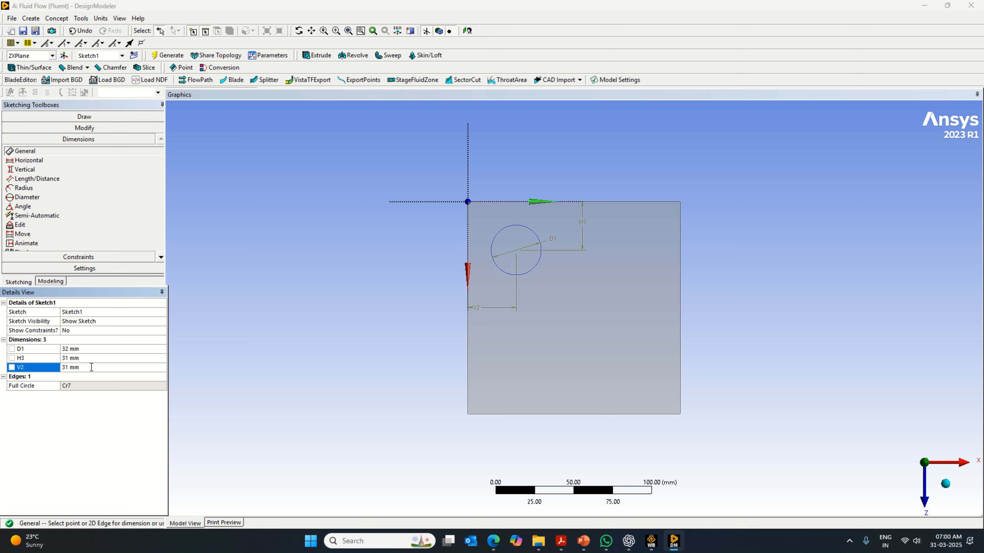
click(166, 56)
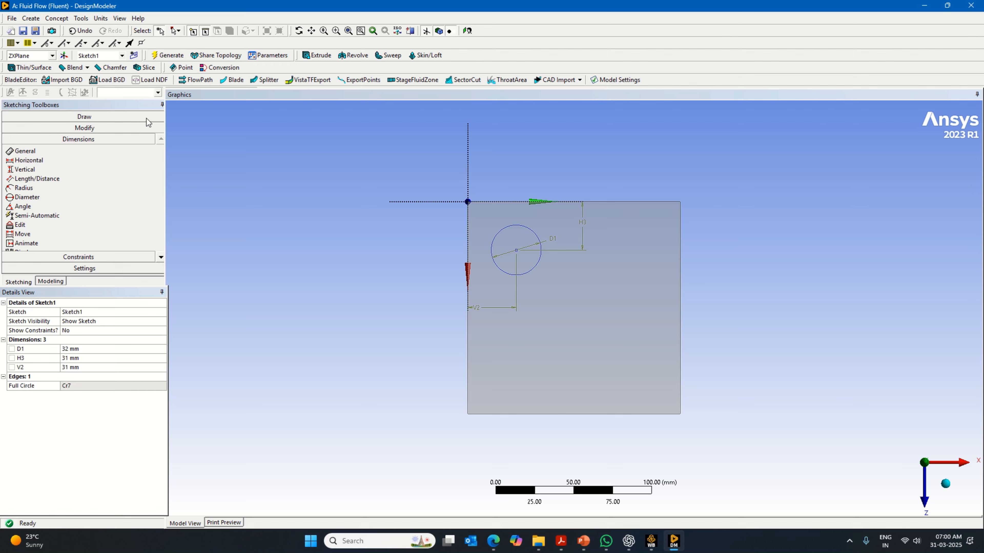
- Draw a horizontal line about 54 mm long from the circle's center in the positive X direction
click(51, 280)
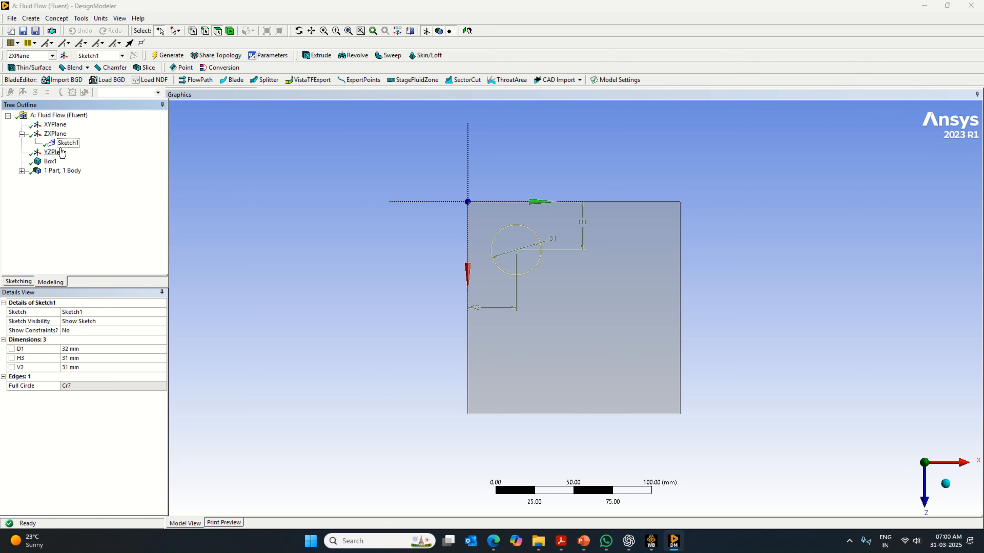
click(22, 283)
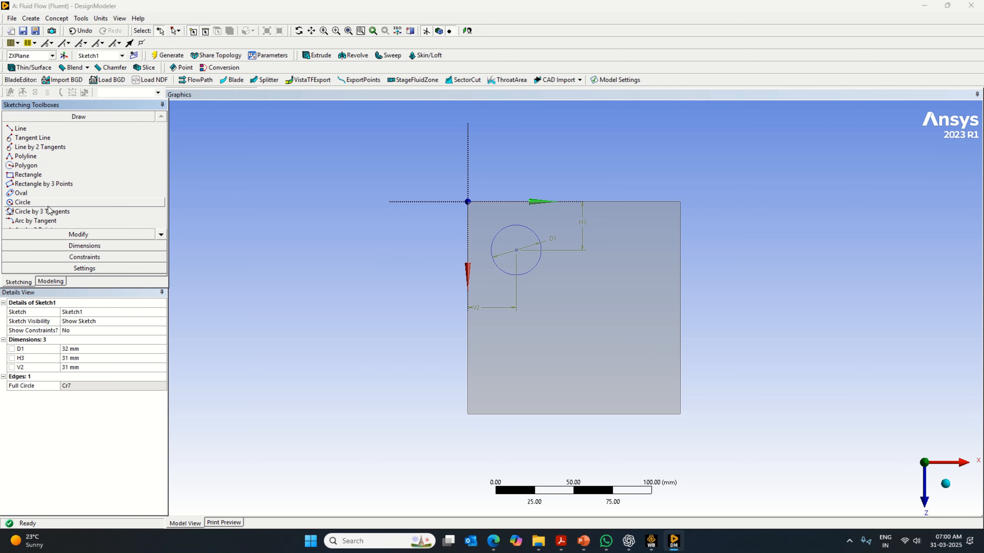
click(35, 129)
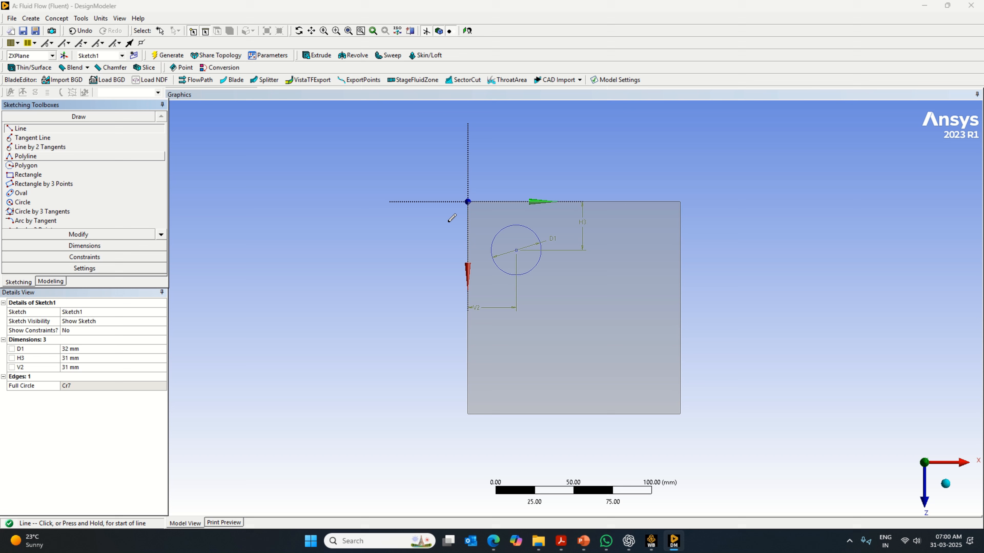
click(516, 250)
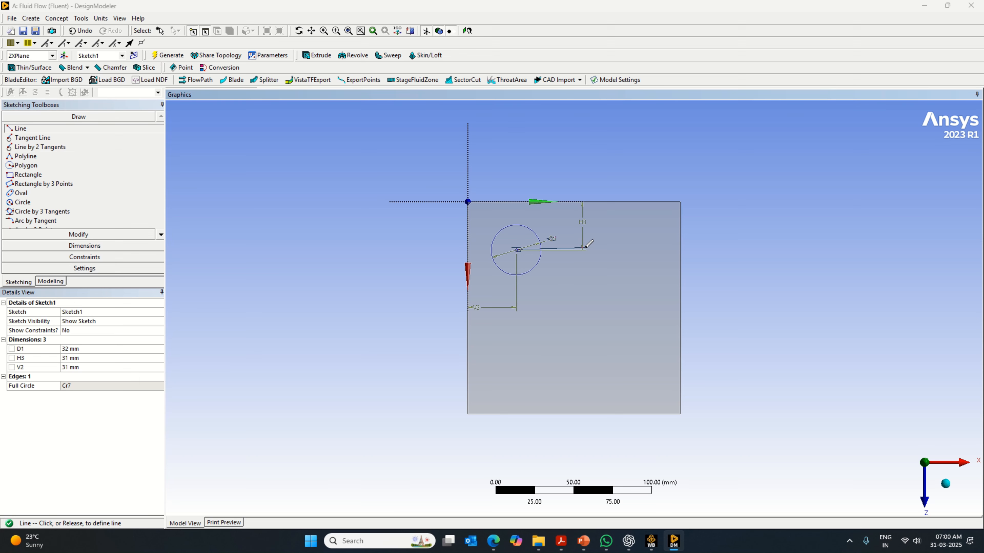
click(601, 250)
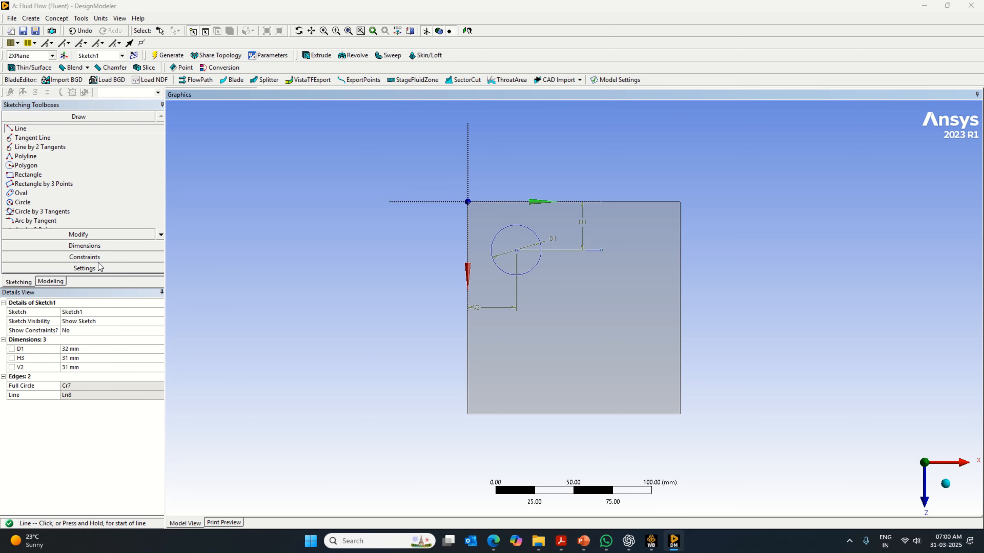
- Dimension the horizontal line's length and set it to 42 mm
click(85, 246)
click(574, 250)
click(574, 256)
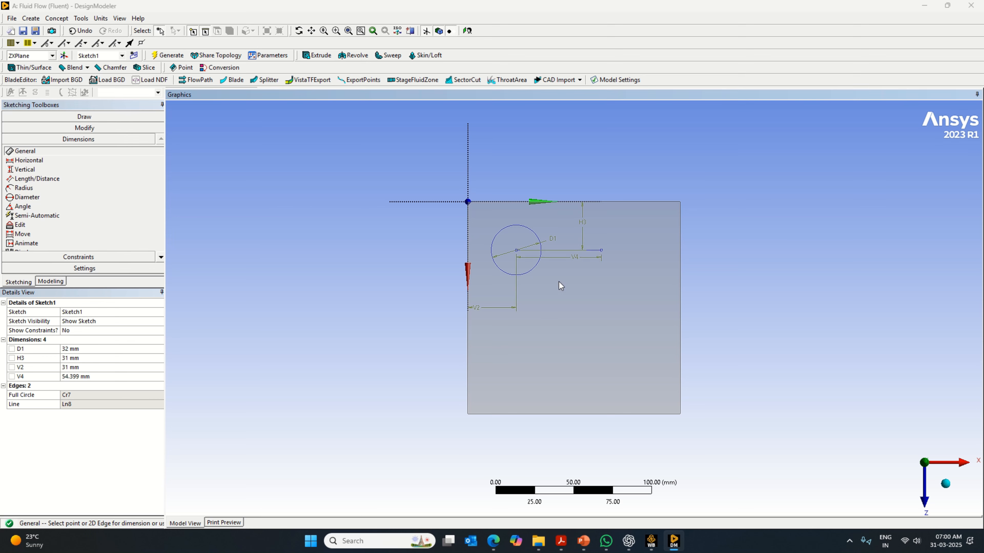
click(105, 377)
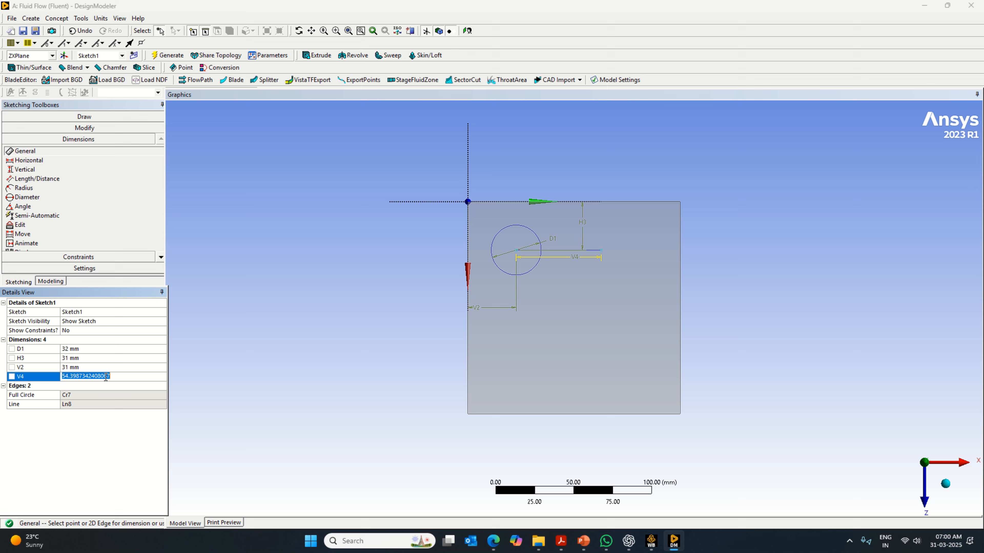
text(42)
key(Return)
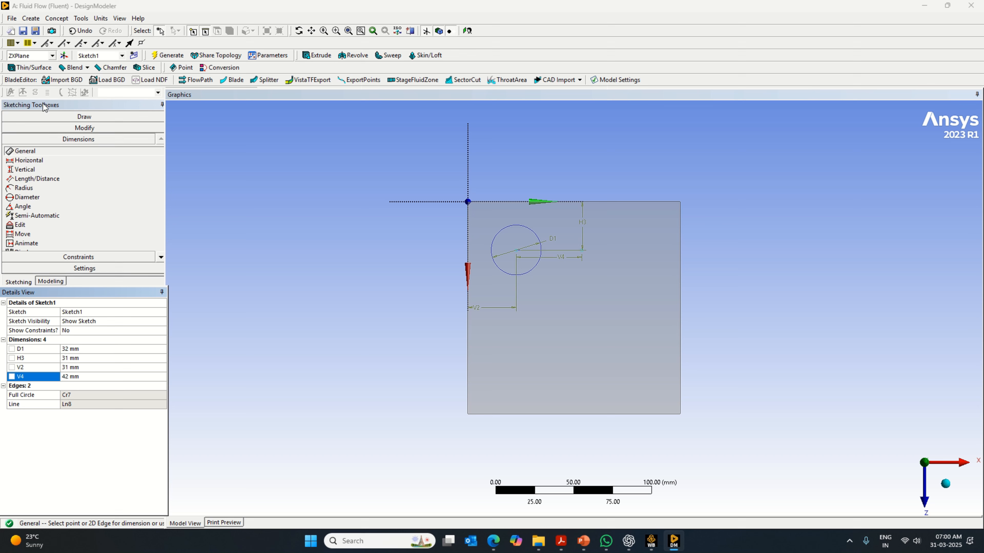
- Draw a second circle centered on the line's free end, the same size as the first circle
click(92, 118)
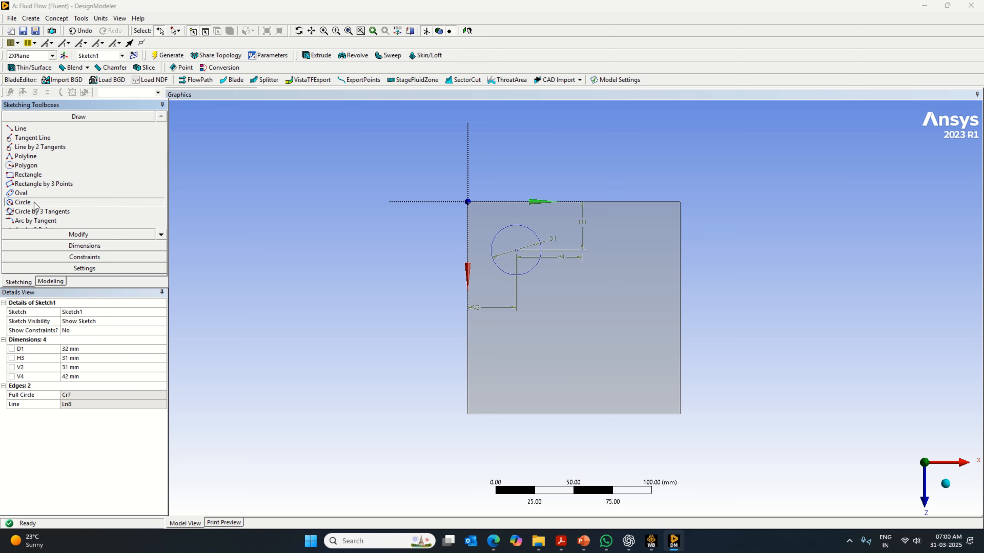
click(23, 202)
click(582, 250)
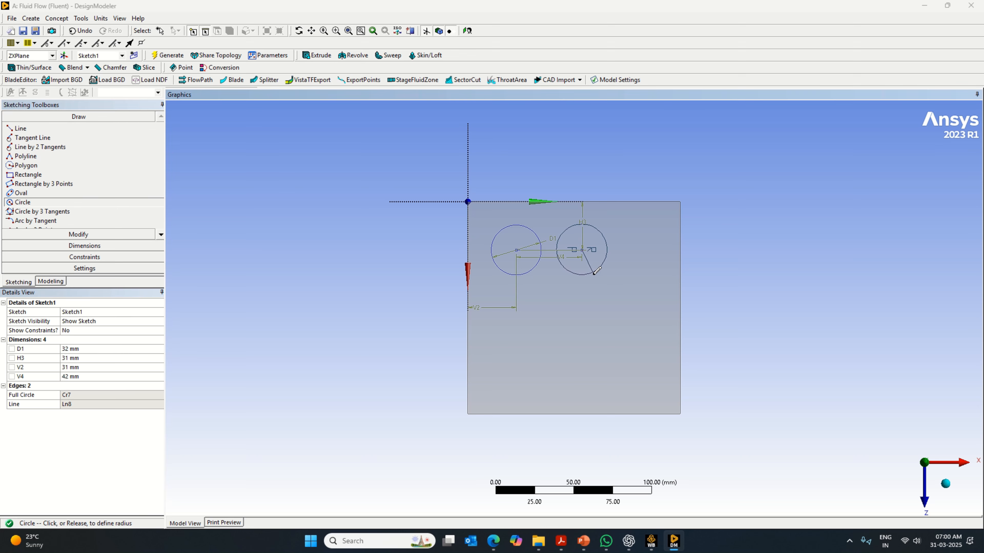
click(595, 272)
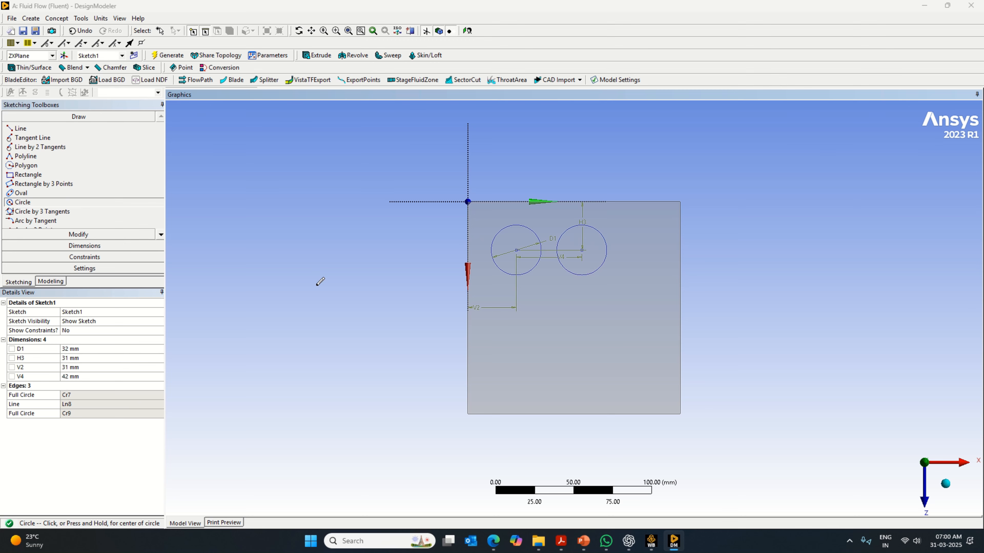
- Draw a horizontal line from the second circle's center in the positive X direction and dimension its length to 42 mm
click(59, 130)
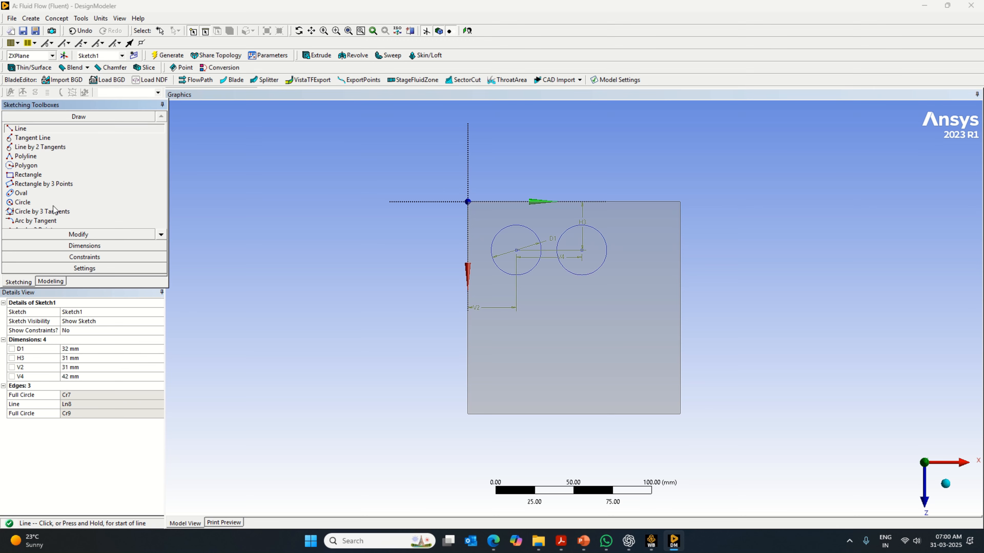
click(582, 250)
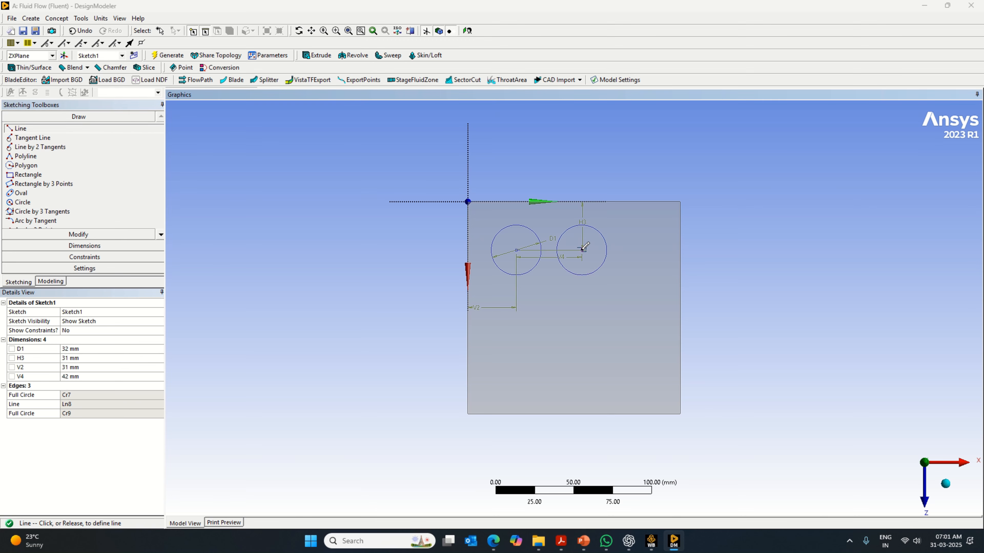
click(650, 250)
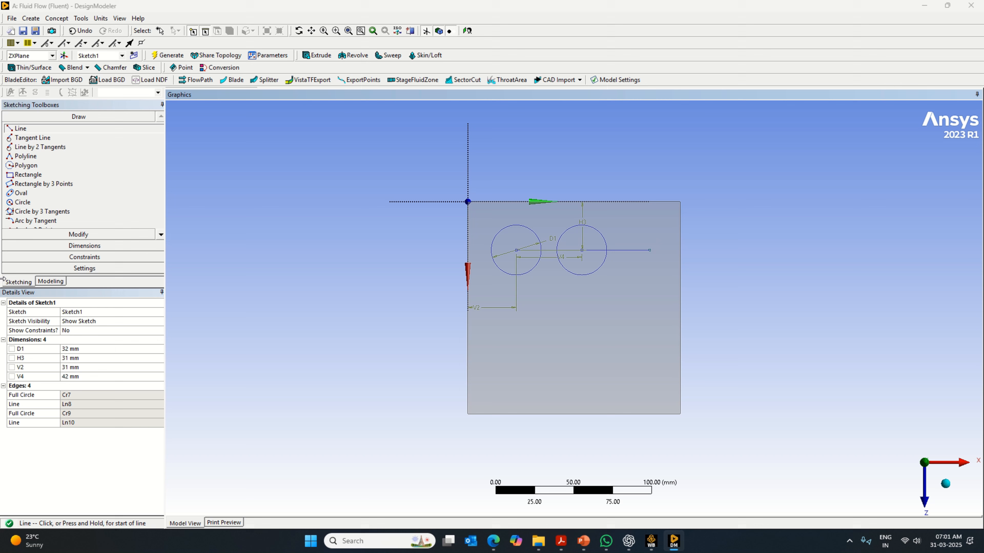
click(76, 247)
click(641, 250)
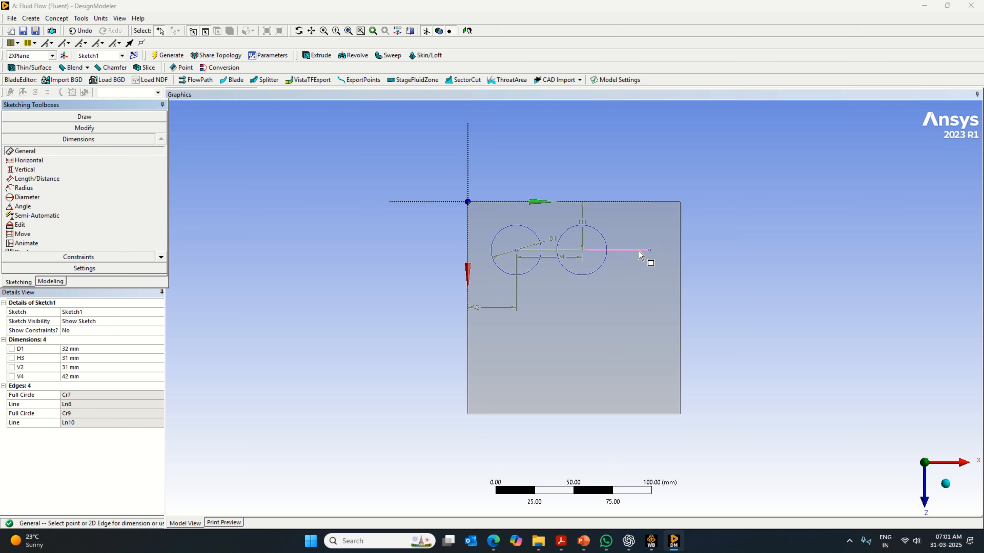
click(642, 260)
click(89, 386)
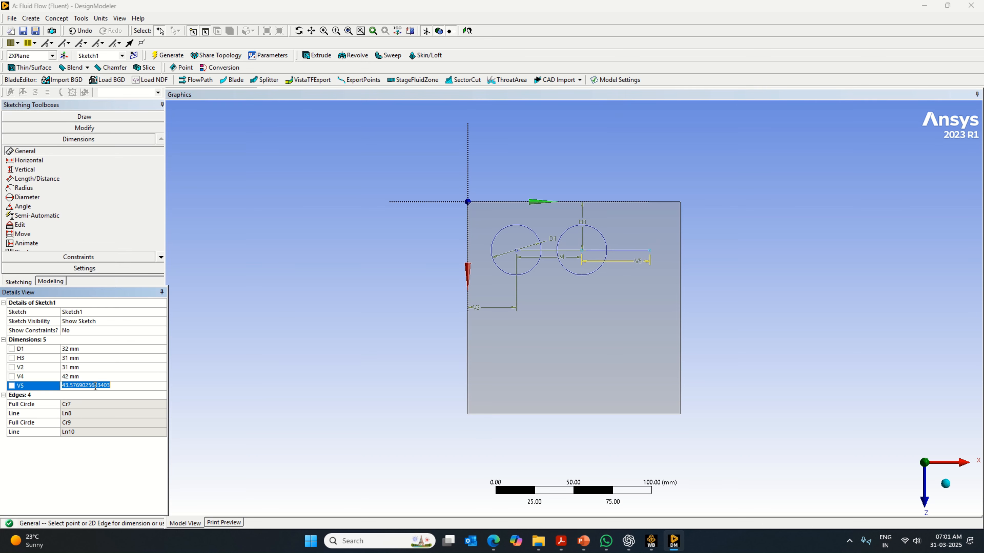
text(42)
key(Return)
- Draw a third circle centered on the second line's free end, the same size as the other two
click(84, 116)
click(34, 203)
click(647, 250)
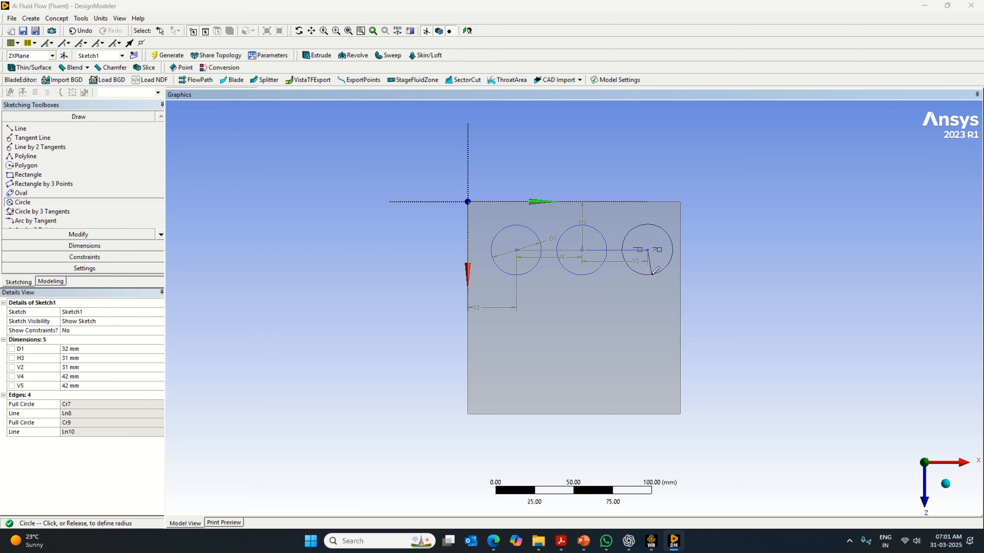
click(653, 273)
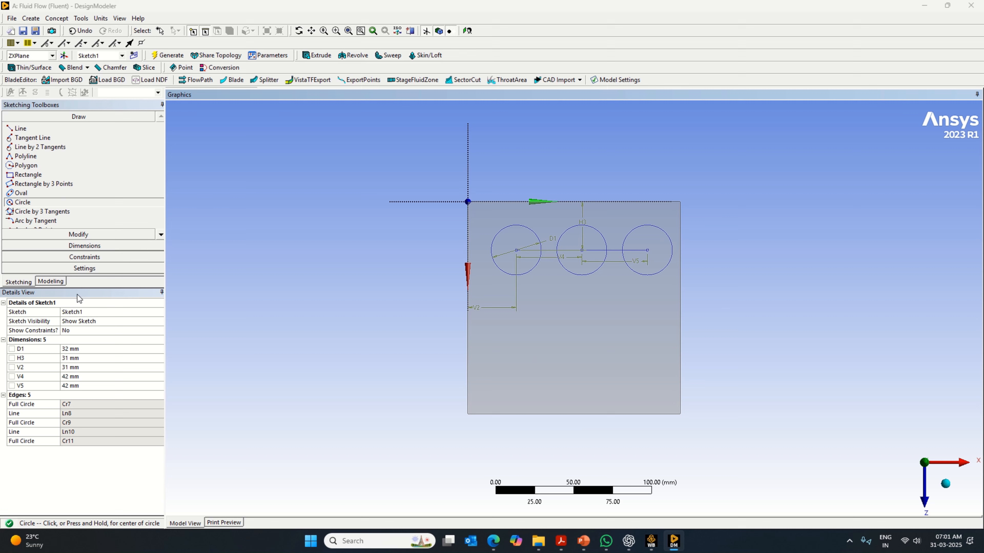
- Set the first circle center's V2 and H3 distances from the plane axes to 26 mm each
click(86, 350)
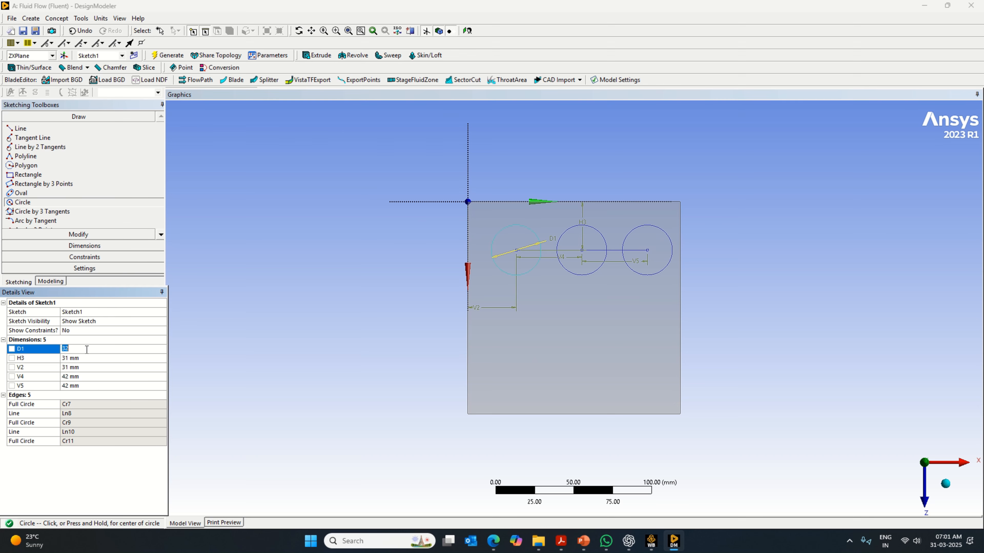
click(86, 366)
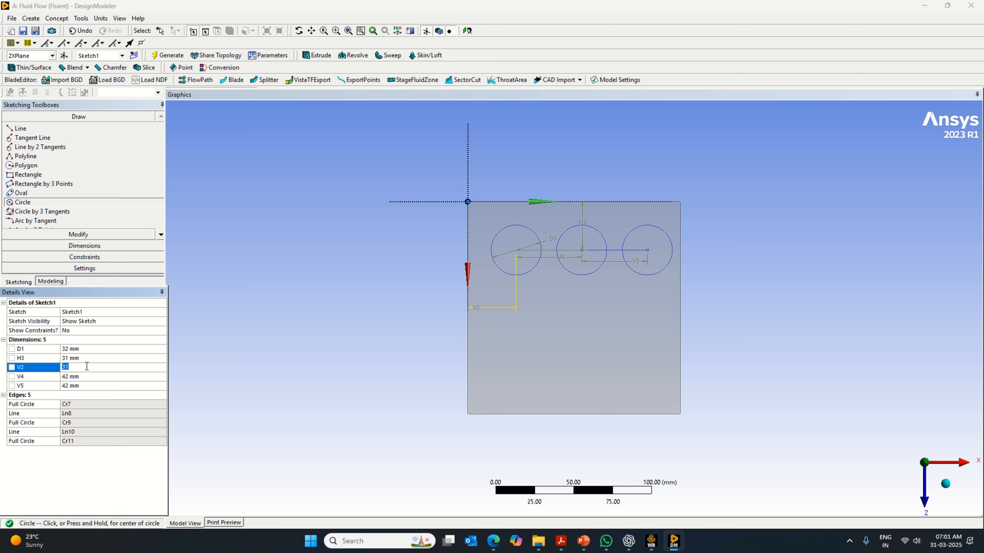
text(26)
key(Return)
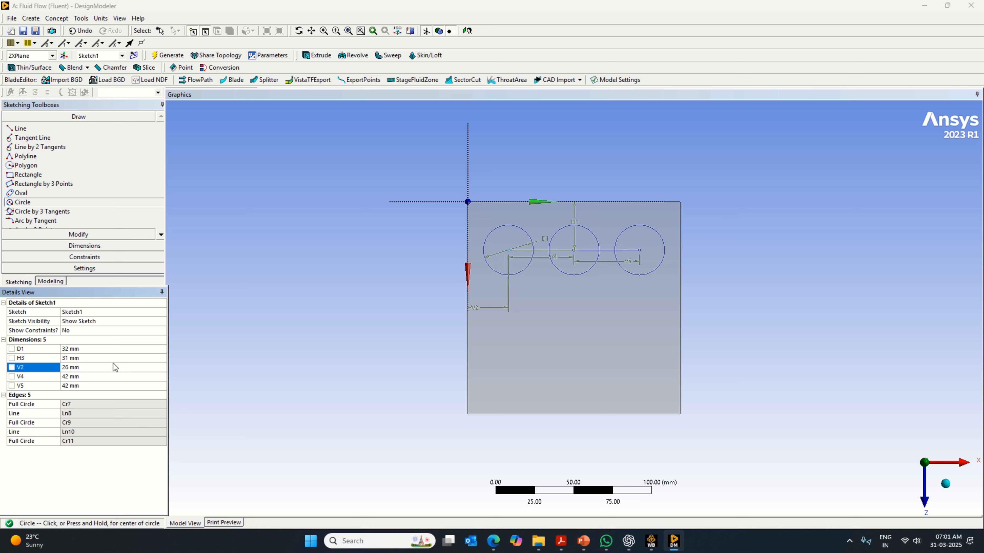
click(93, 367)
click(86, 358)
text(26)
key(Return)
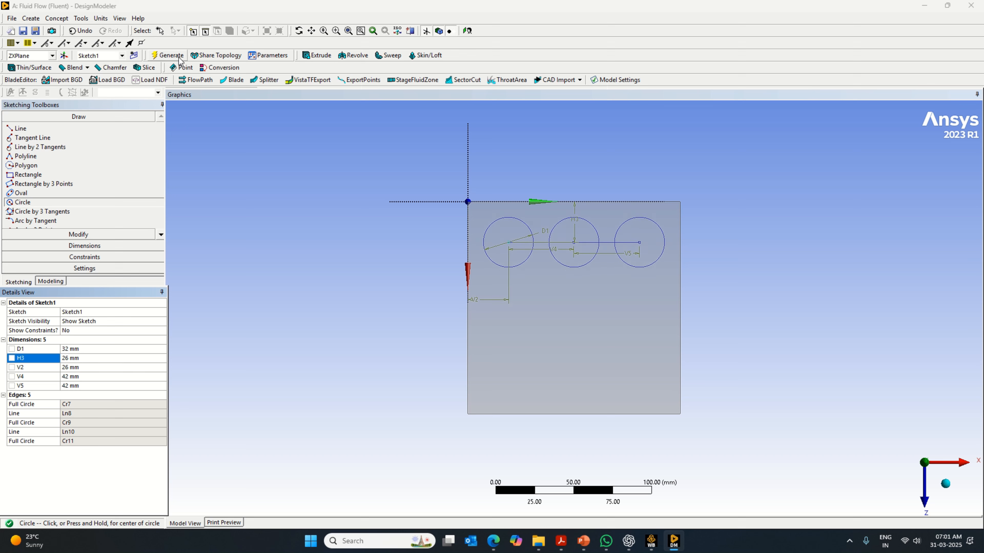
- Draw a vertical line downward from the first circle's center and dimension its length to 42 mm
click(21, 128)
click(509, 243)
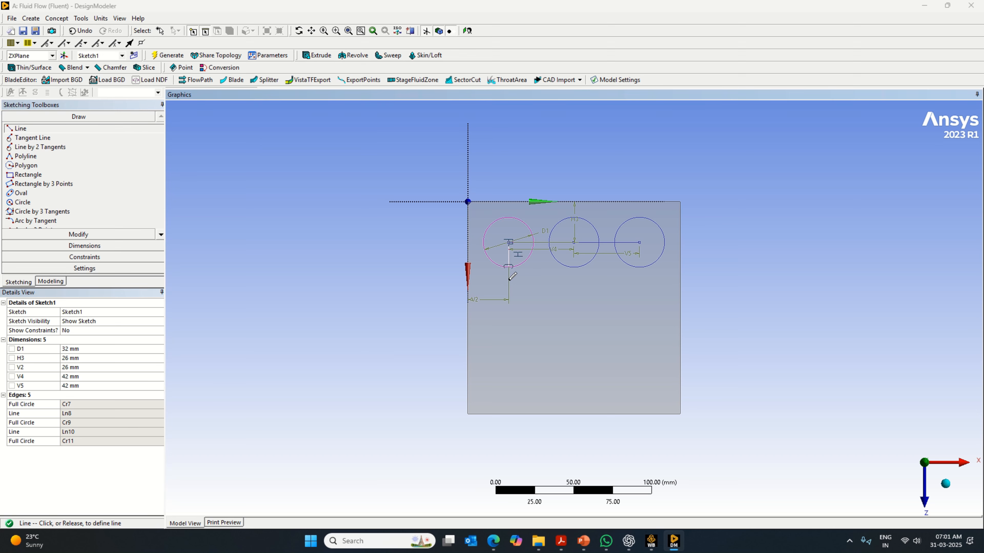
click(509, 328)
click(85, 245)
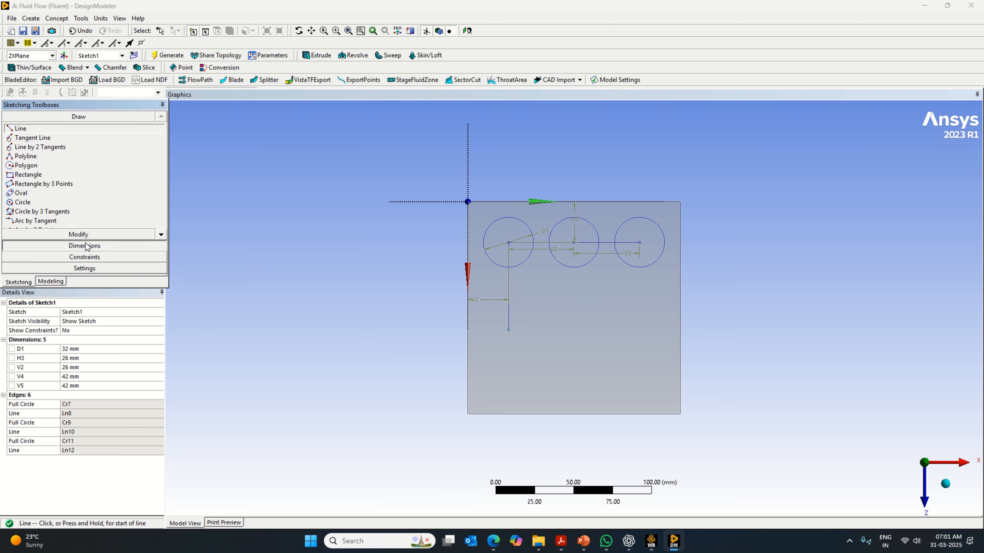
click(512, 293)
click(76, 367)
text(42)
key(Return)
- Draw another vertical line downward from the end of the first vertical line and dimension its length to 42 mm
click(85, 116)
click(21, 128)
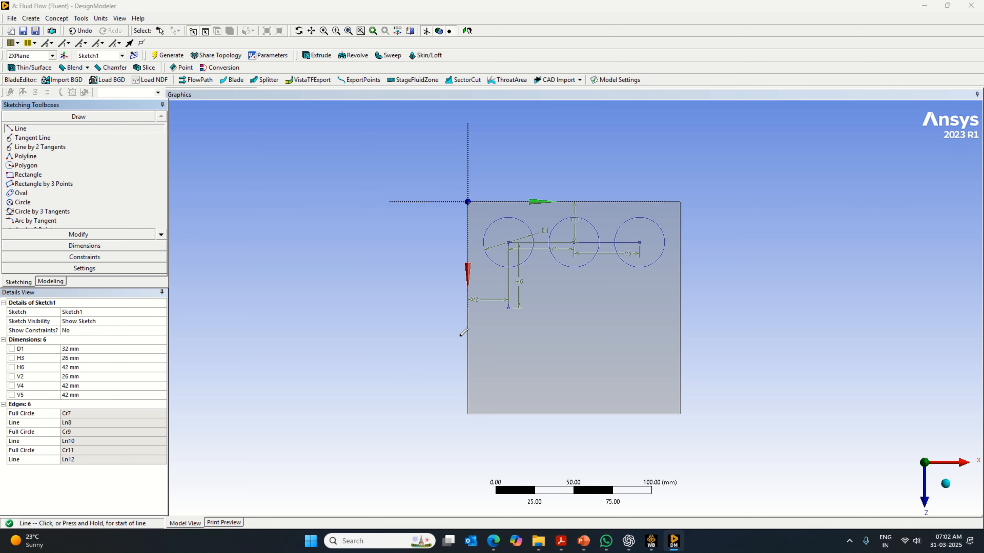
click(510, 307)
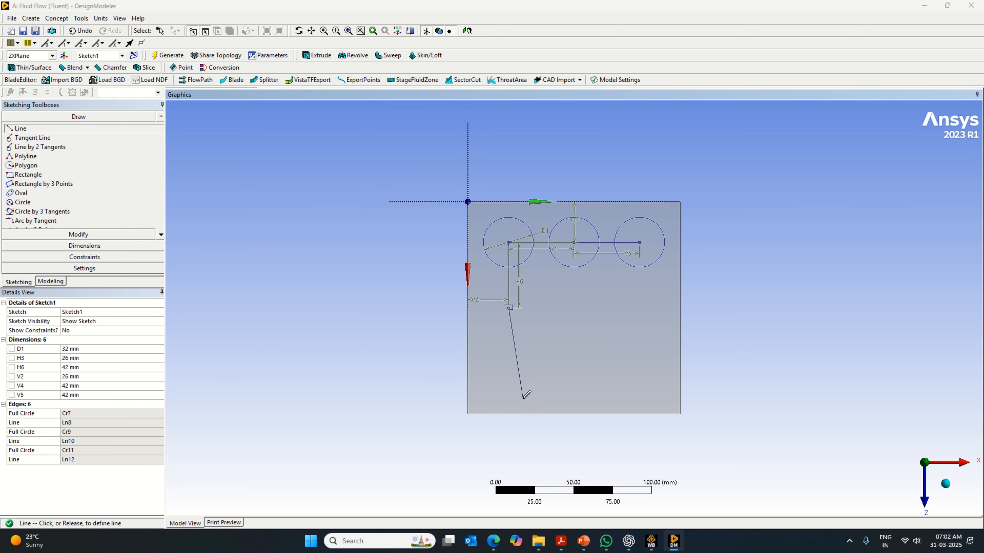
click(509, 389)
click(85, 245)
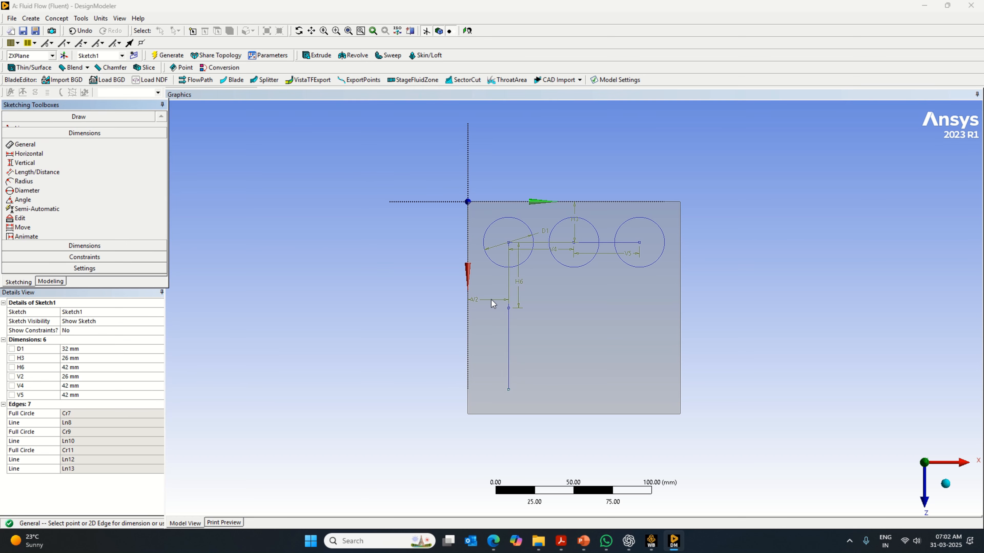
click(508, 345)
click(521, 351)
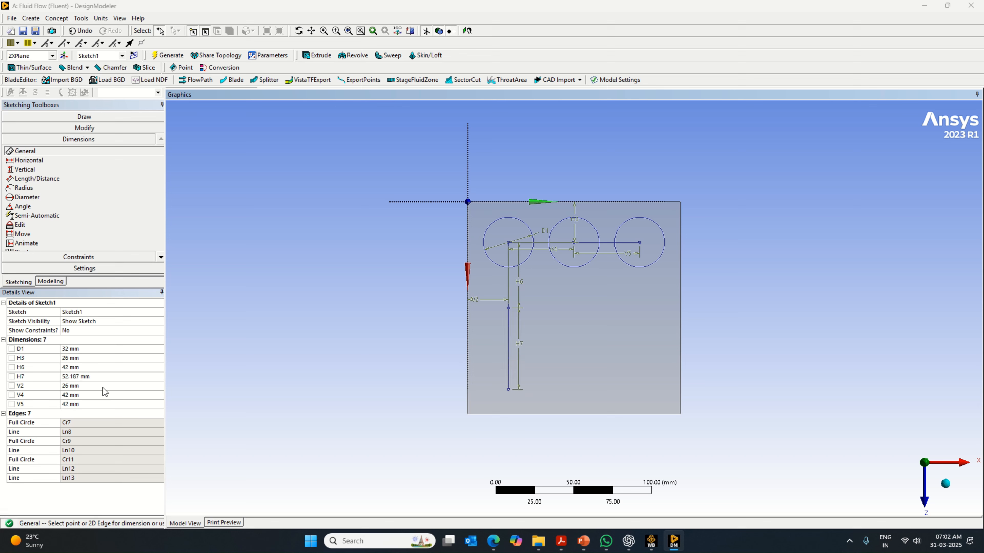
click(85, 377)
text(42)
key(Return)
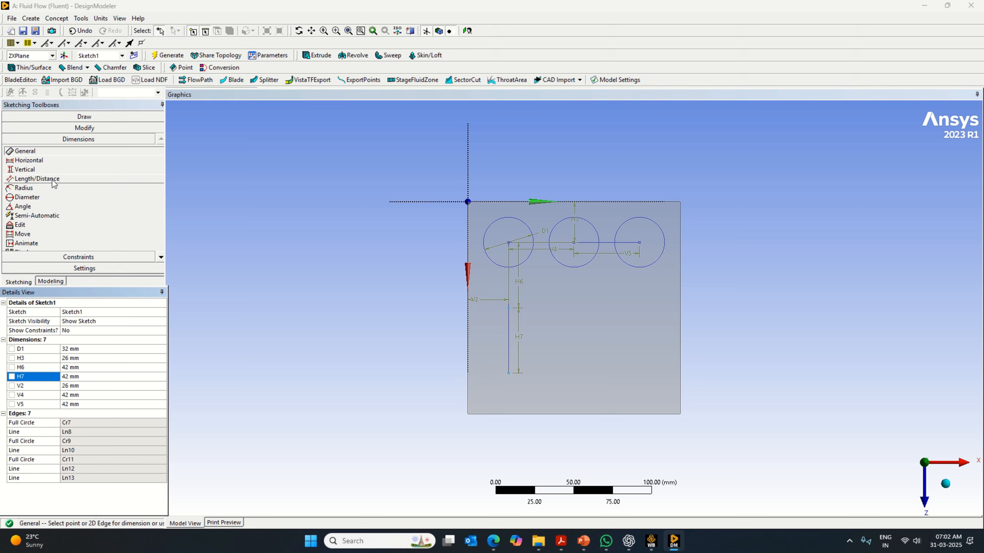
- Copy the three circles of the first row, using the first circle's center as the paste handle
click(94, 128)
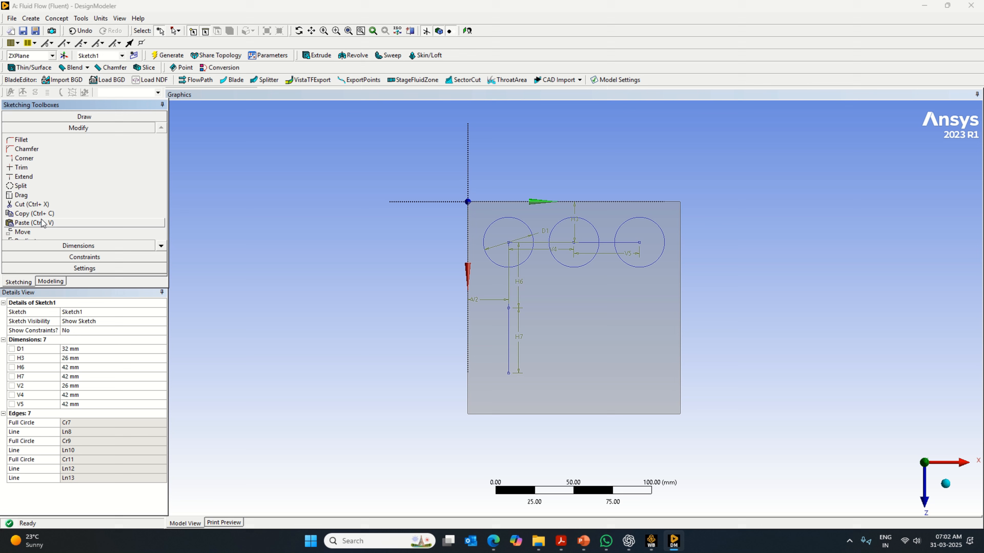
click(59, 213)
click(528, 227)
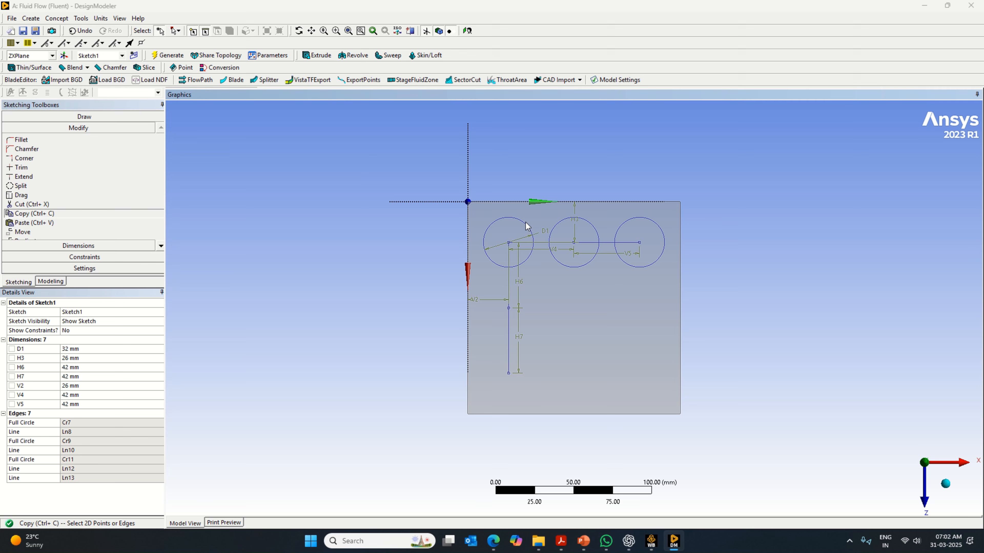
ctrl+click(560, 225)
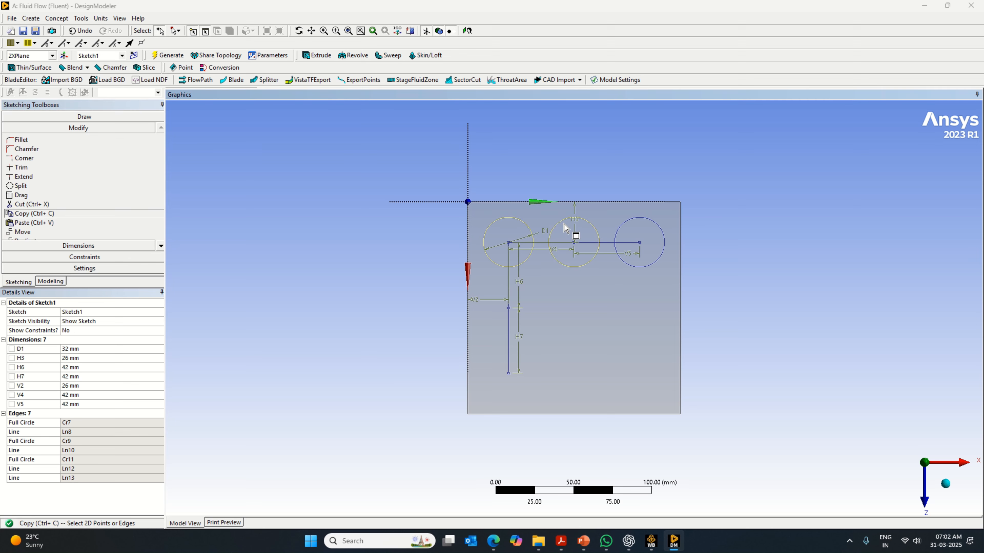
ctrl+click(631, 222)
right_click(631, 220)
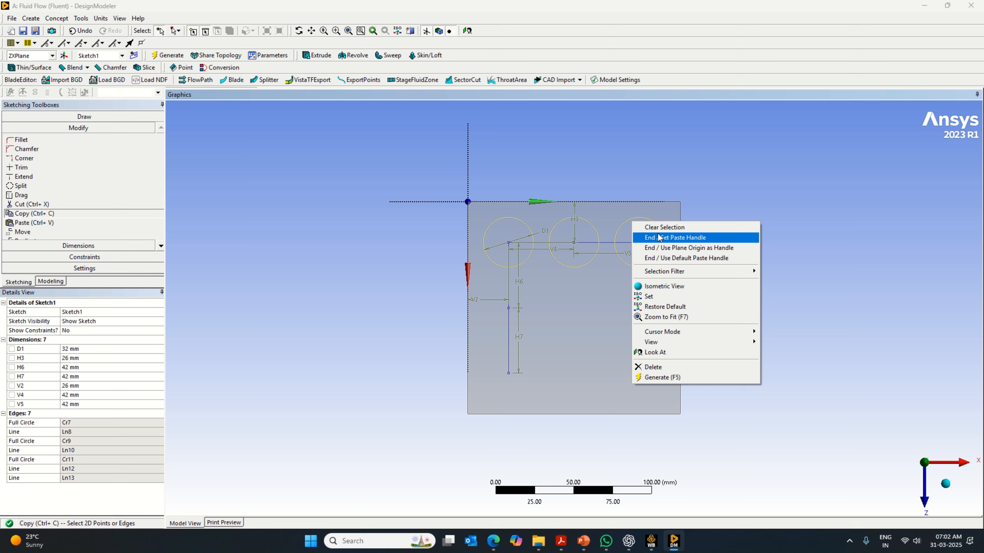
click(654, 235)
click(510, 242)
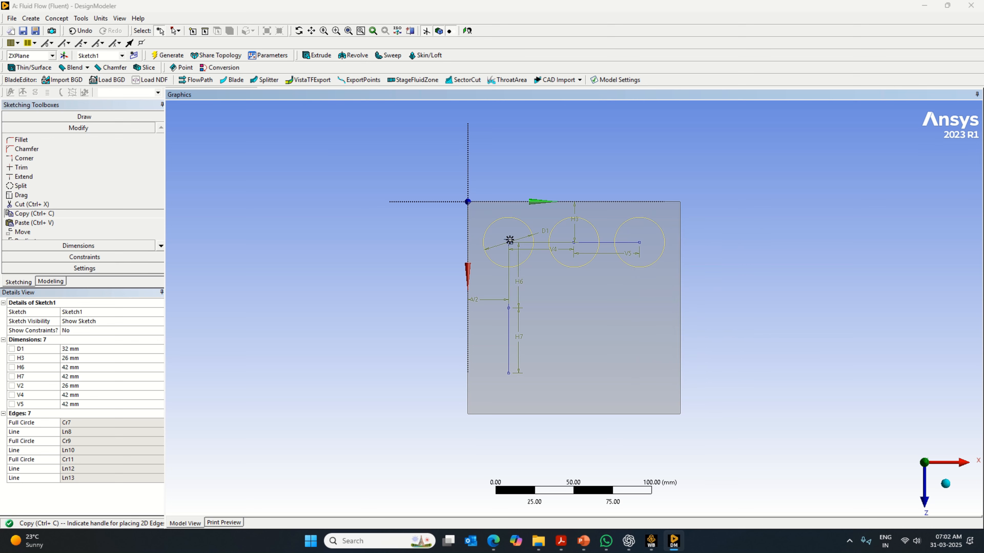
- Paste the circle row at the lower end of each vertical line to complete the 3 × 3 grid, and end pasting
click(507, 307)
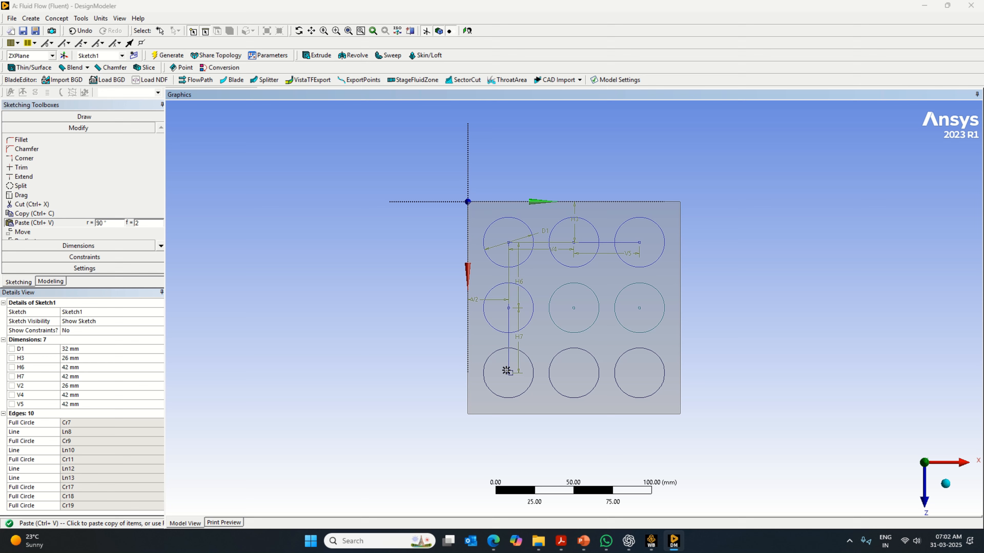
click(508, 372)
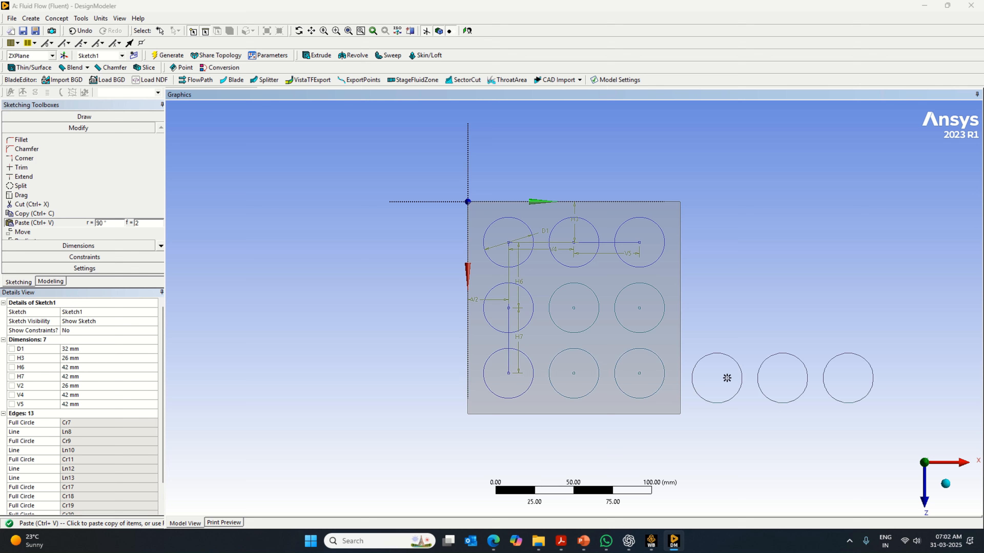
right_click(246, 278)
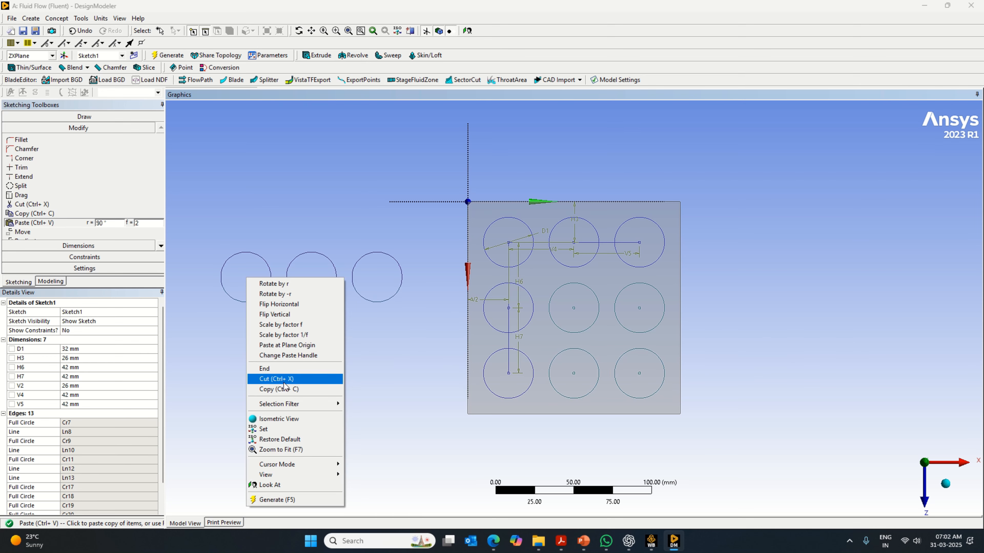
click(285, 369)
click(58, 282)
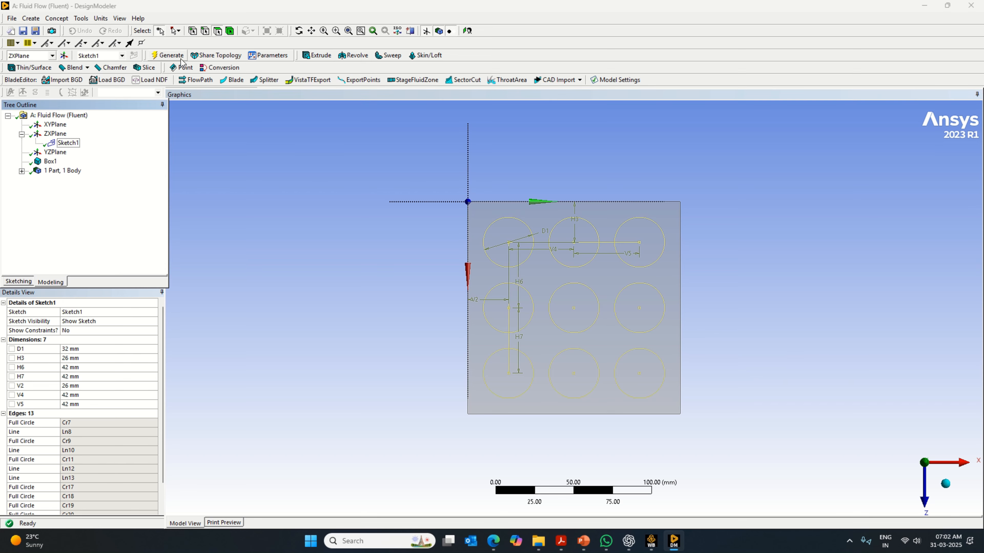
click(144, 68)
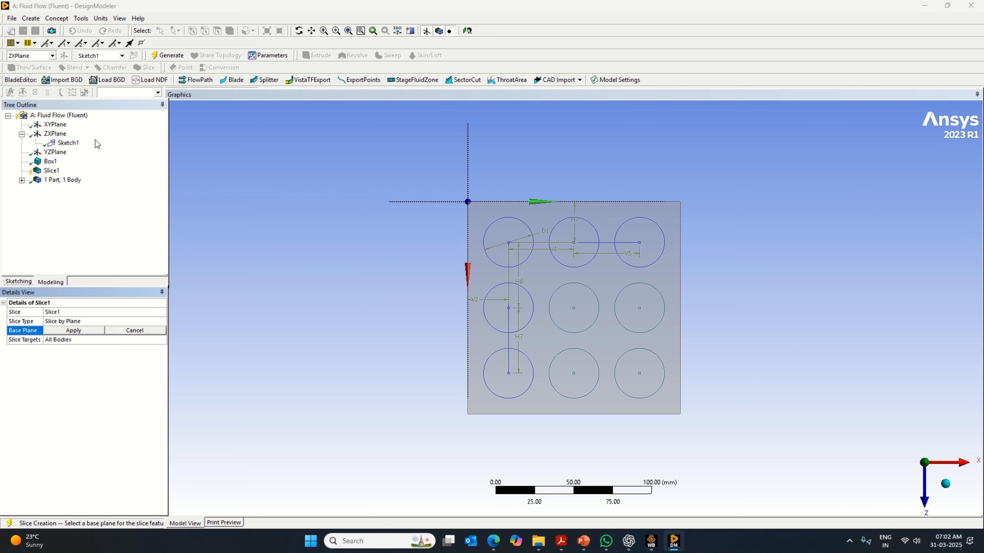
click(69, 331)
right_click(107, 424)
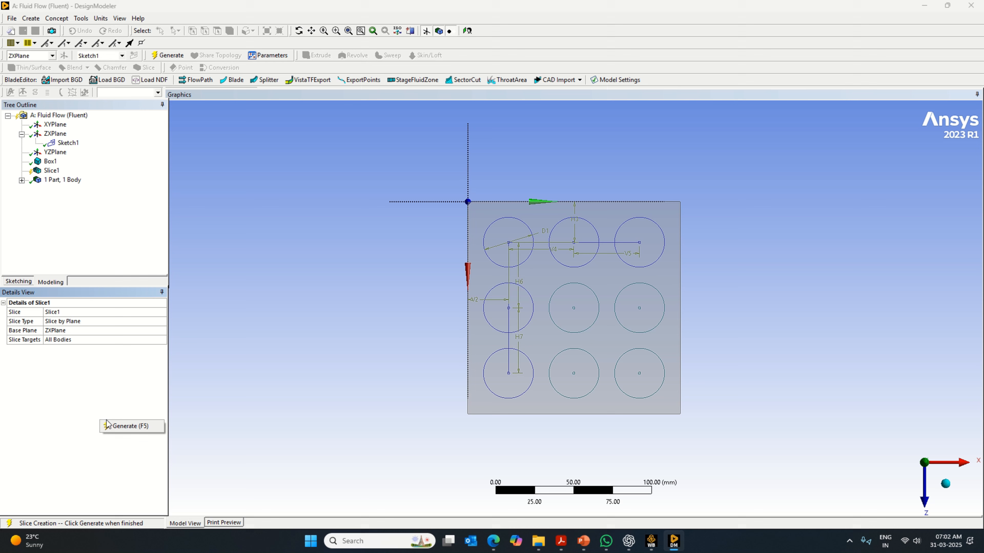
right_click(51, 171)
click(65, 175)
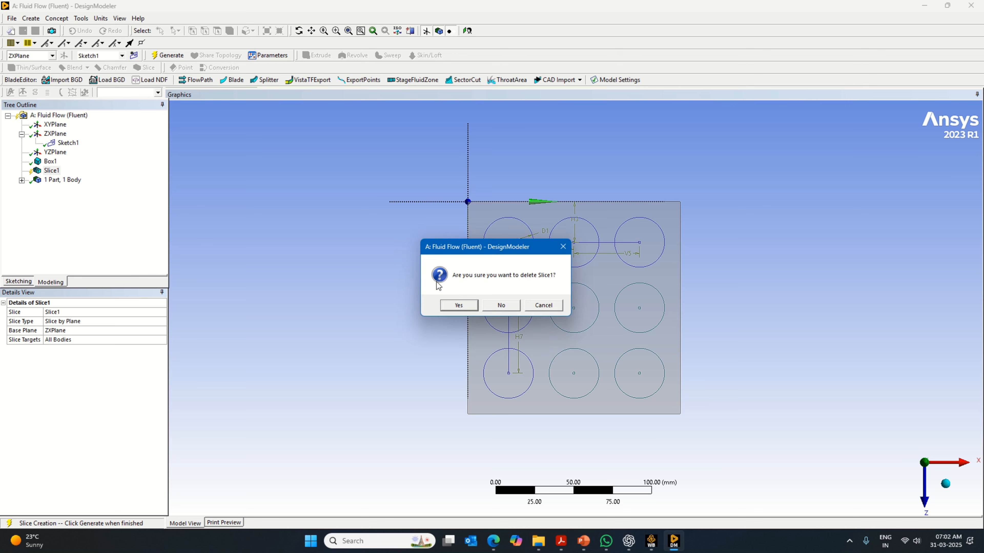
click(466, 305)
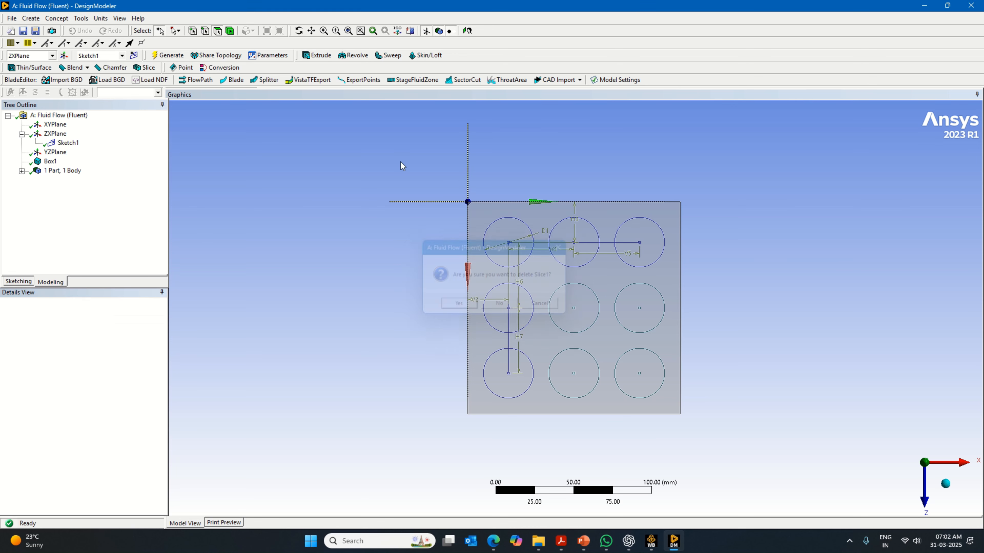
- Extrude Sketch1 with the Slice Material operation to a depth of 70 mm and generate the feature
click(325, 57)
click(96, 321)
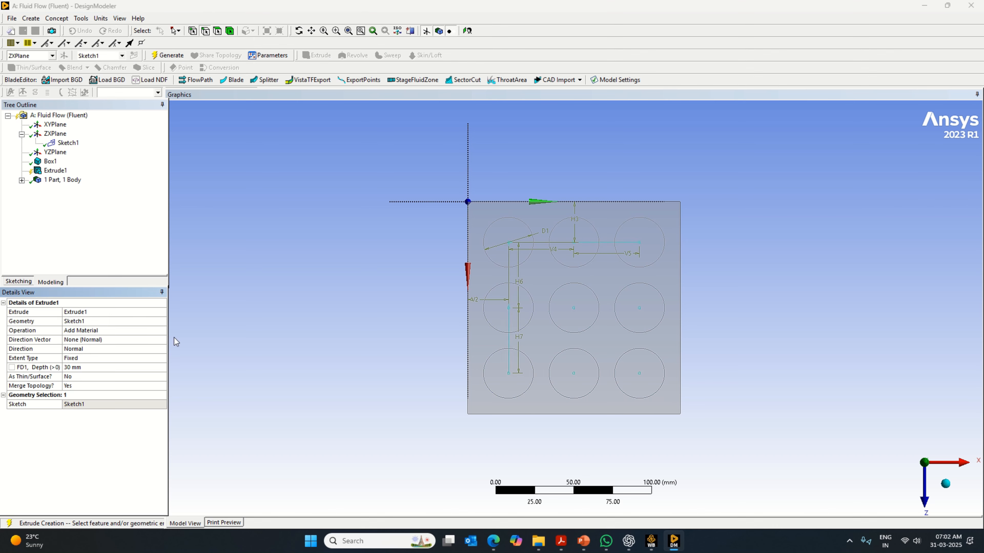
click(163, 330)
click(163, 331)
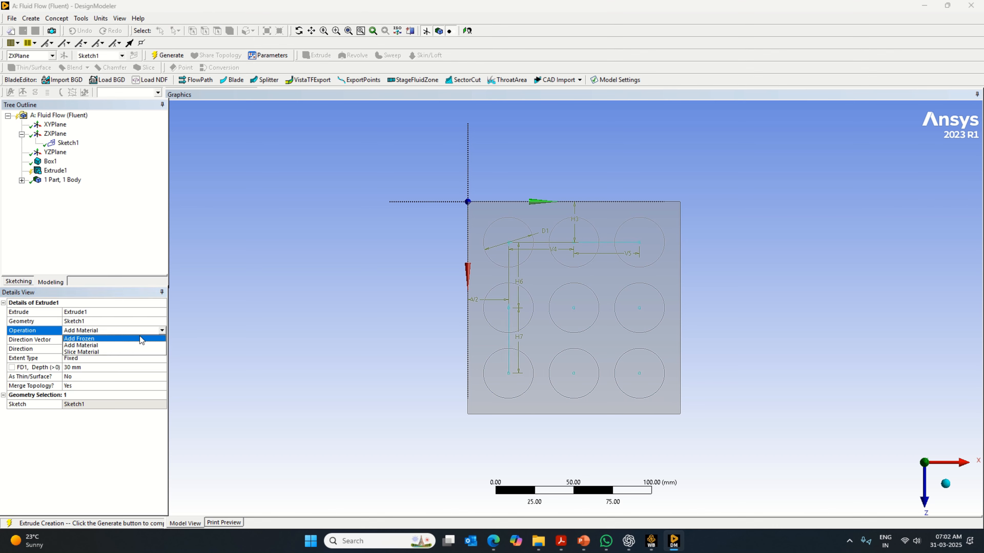
click(116, 353)
click(83, 364)
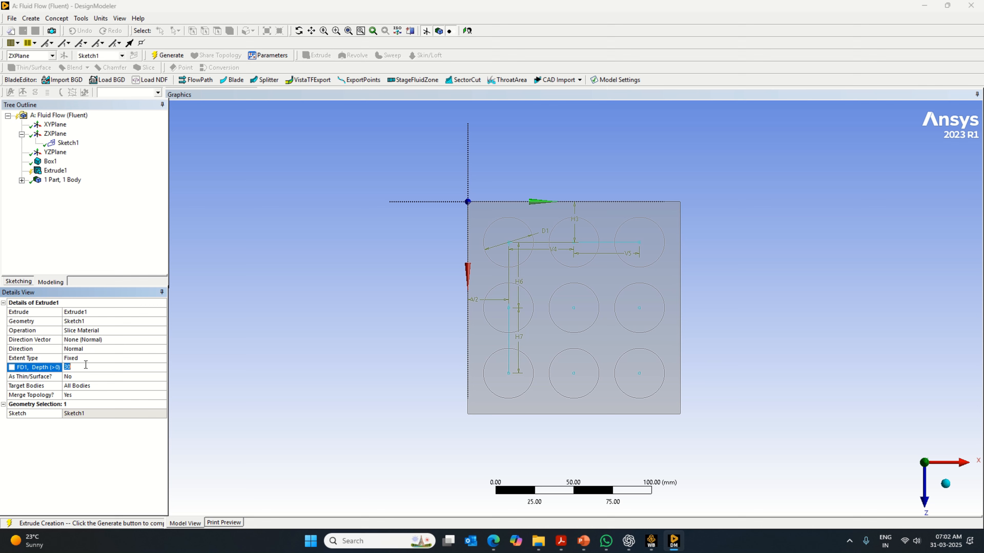
text(70)
click(96, 454)
click(175, 55)
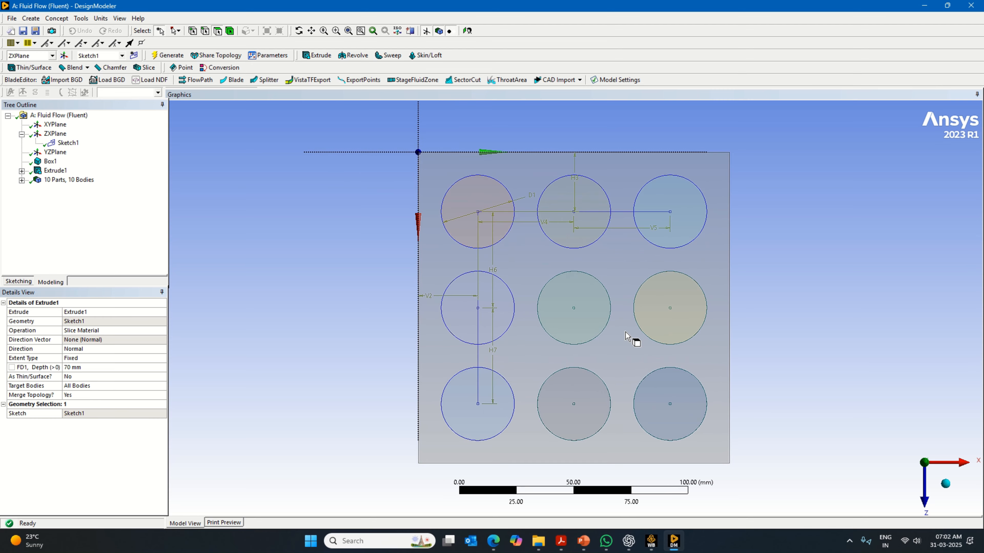
- Inspect the sliced cylinders inside the box from isometric, front and top views
click(945, 486)
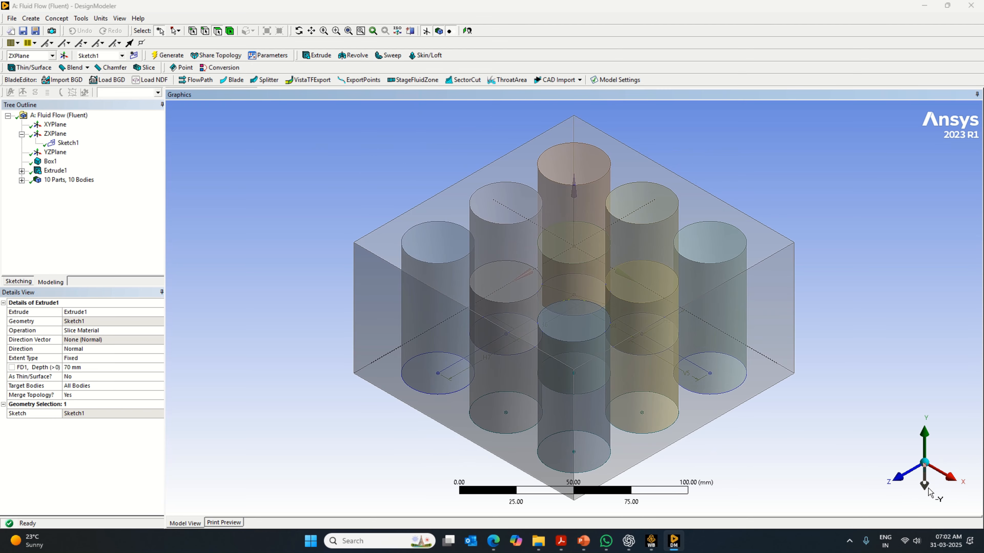
click(898, 459)
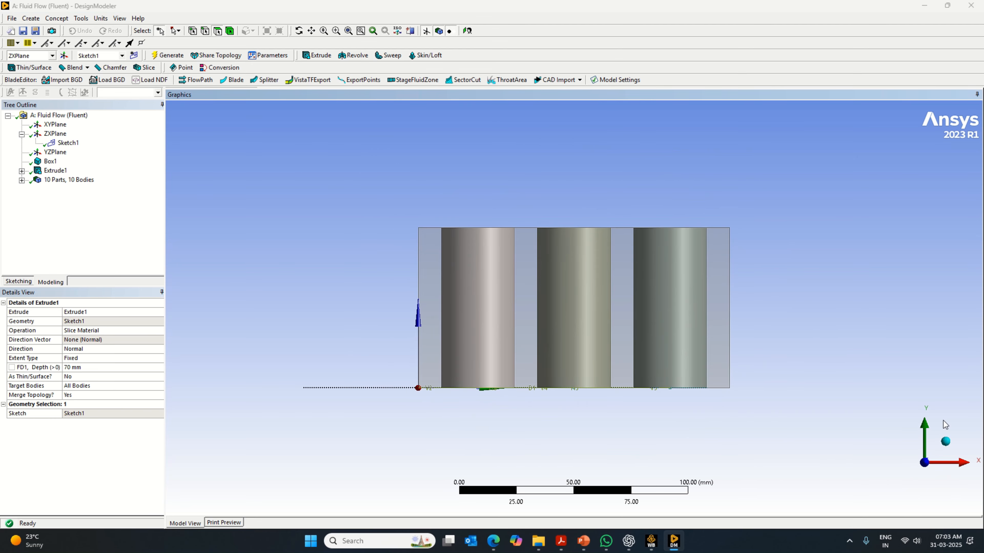
click(946, 442)
click(918, 451)
click(928, 431)
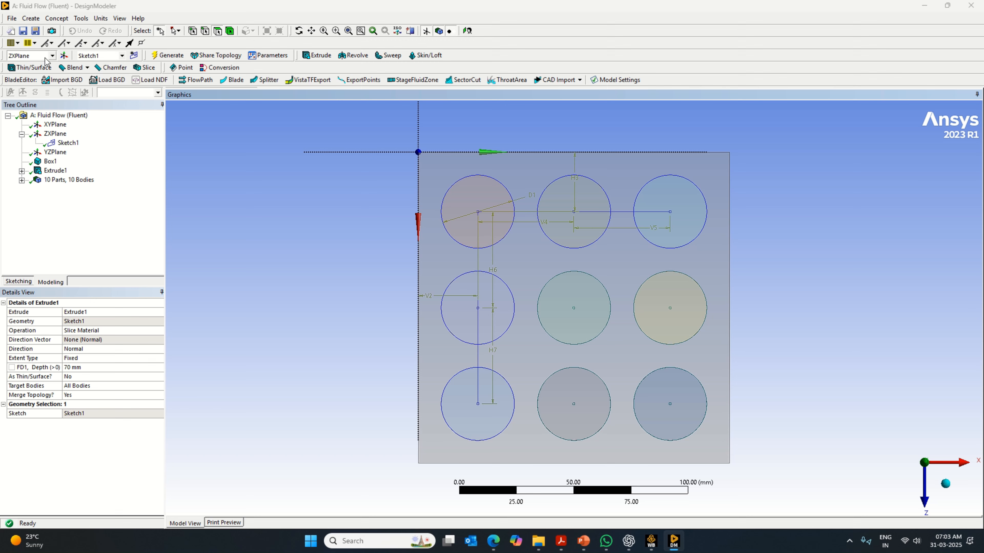
- Create a new sketch on the ZX plane and draw a circle about 38 mm in diameter centered on the first cylinder
click(55, 134)
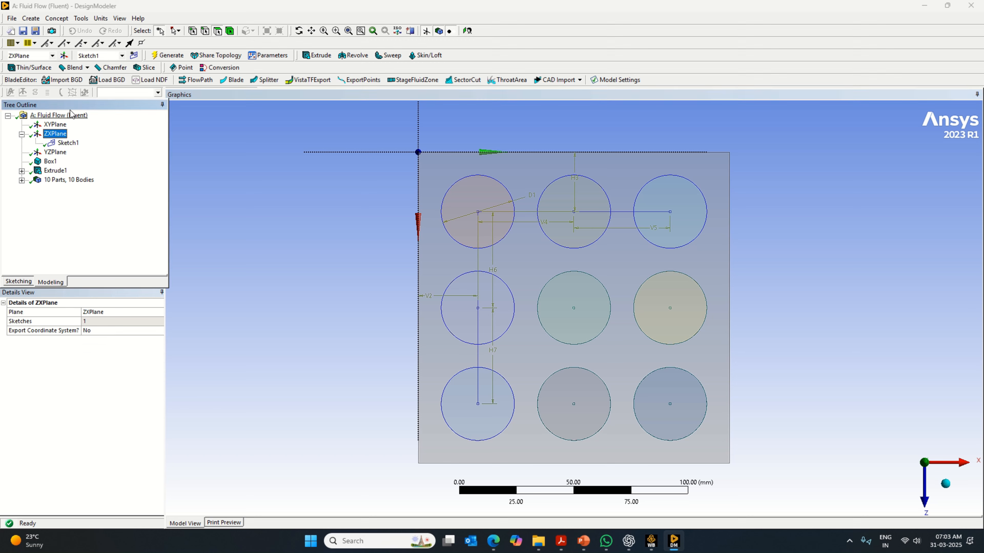
click(134, 56)
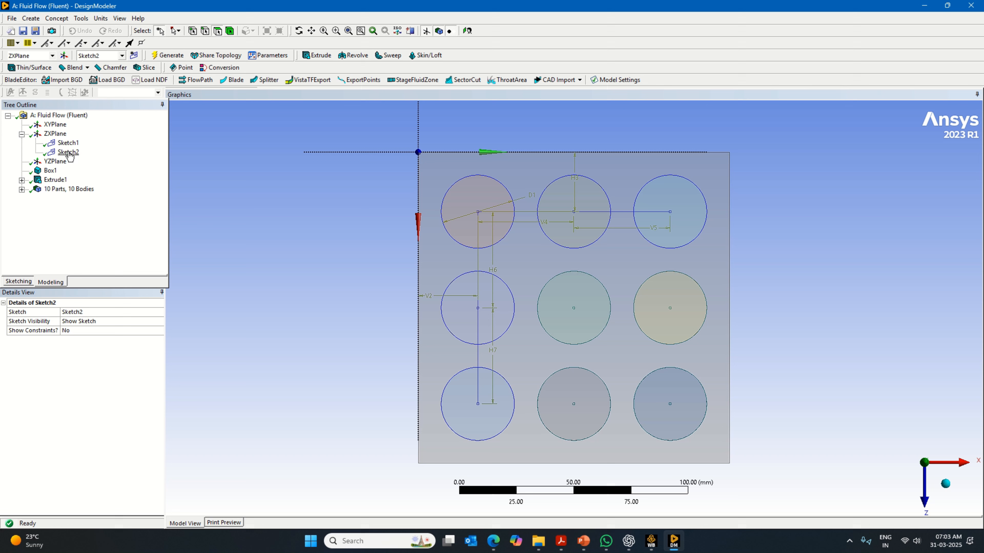
click(18, 282)
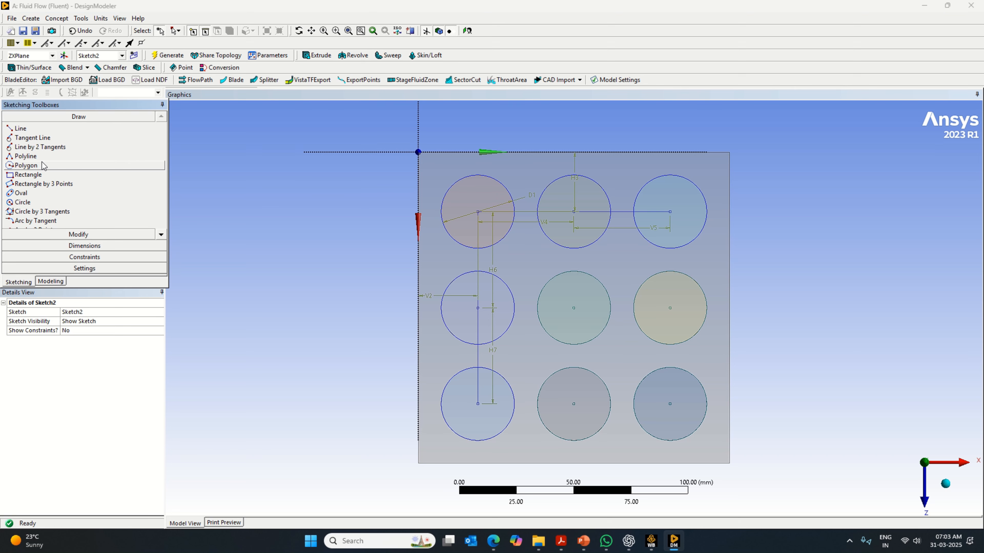
click(23, 202)
click(478, 212)
click(510, 184)
- Dimension the new outer circle's diameter and set it to 33 mm
click(85, 246)
click(502, 177)
click(510, 163)
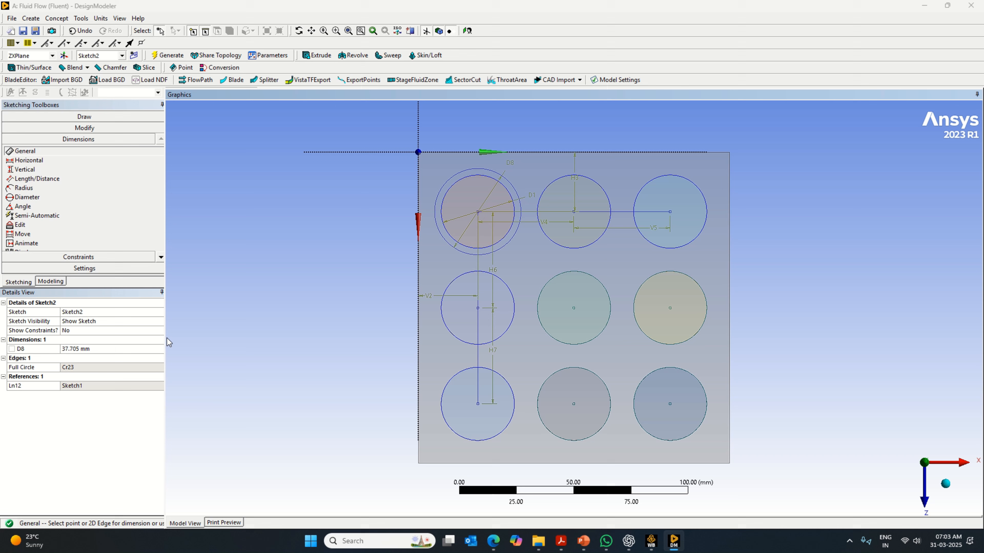
click(93, 349)
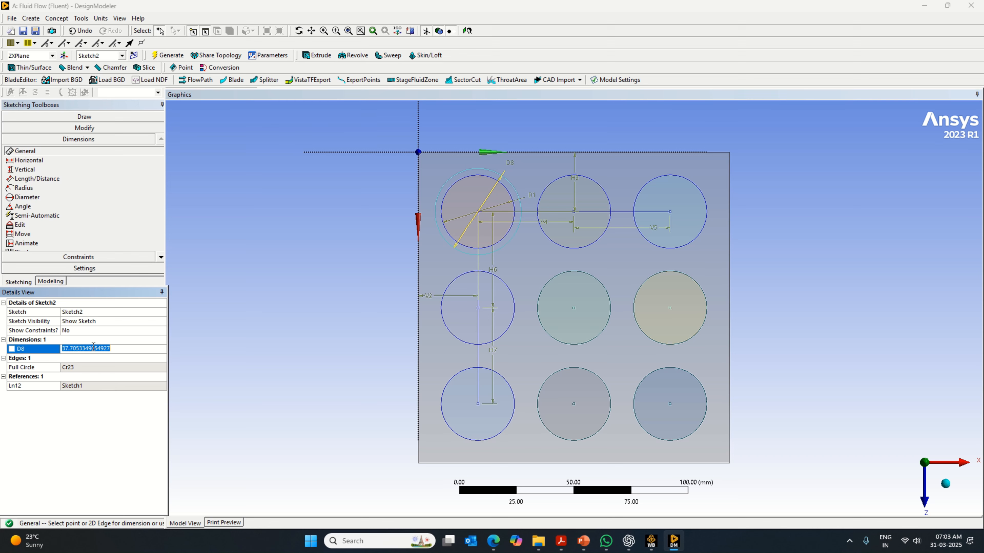
text(33)
key(Return)
- Change the outer circle's diameter to 34 mm and generate the model
scroll(460, 199, up, 2)
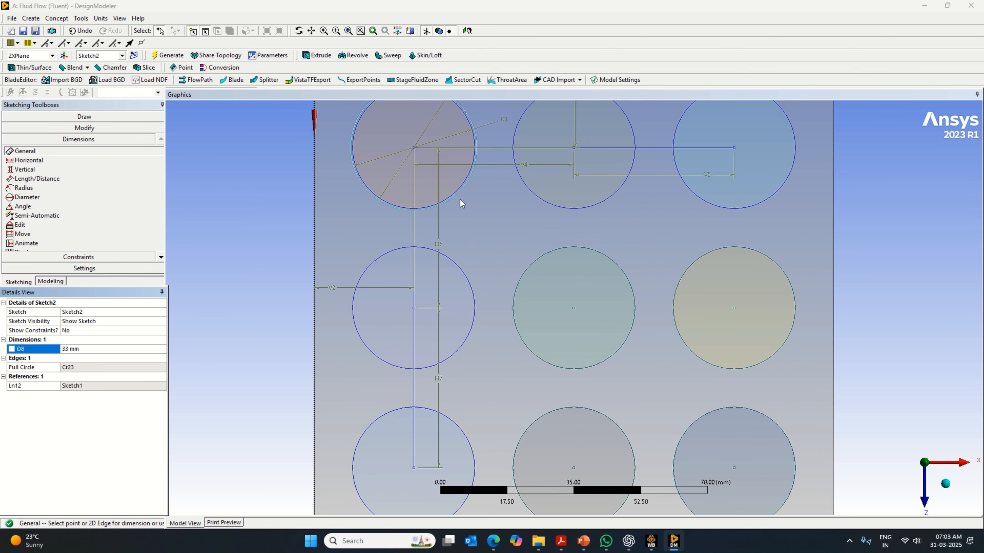
click(82, 349)
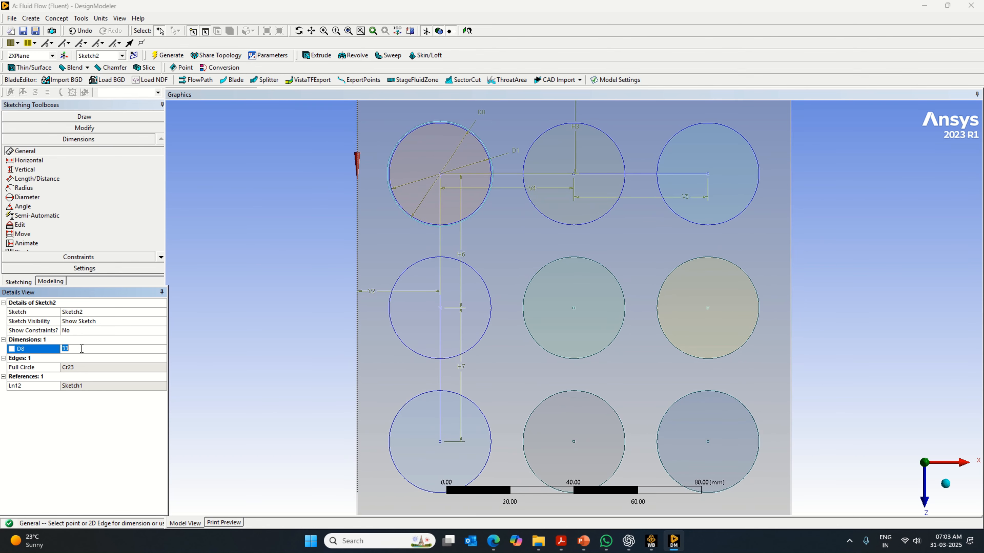
key(Return)
scroll(573, 309, down, 2)
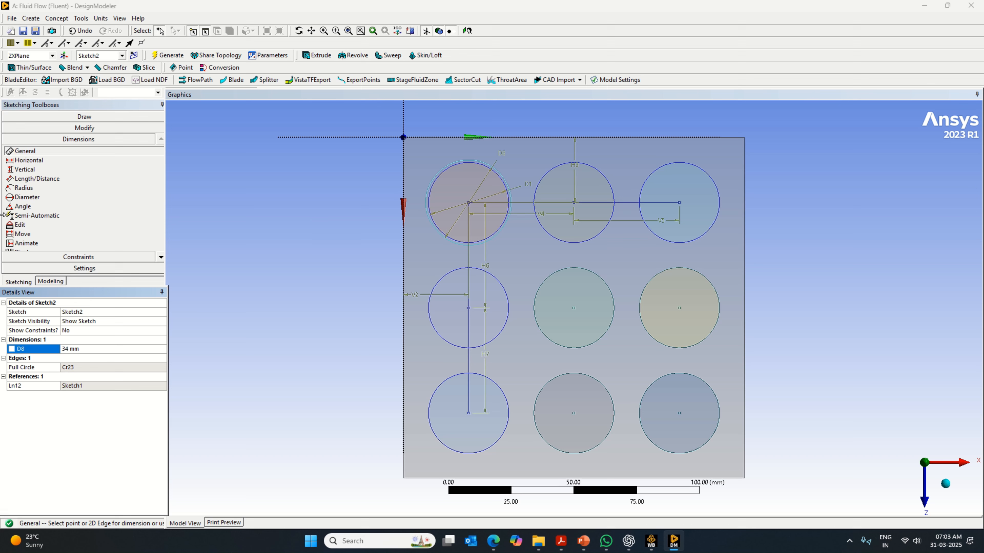
click(163, 58)
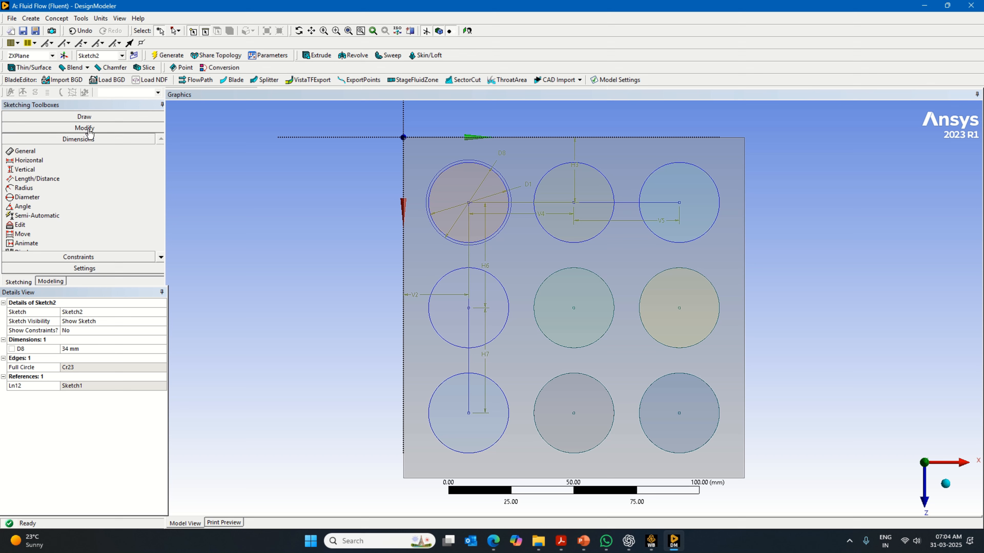
- Copy the 34 mm circle, using its center as the paste handle
click(81, 129)
click(42, 215)
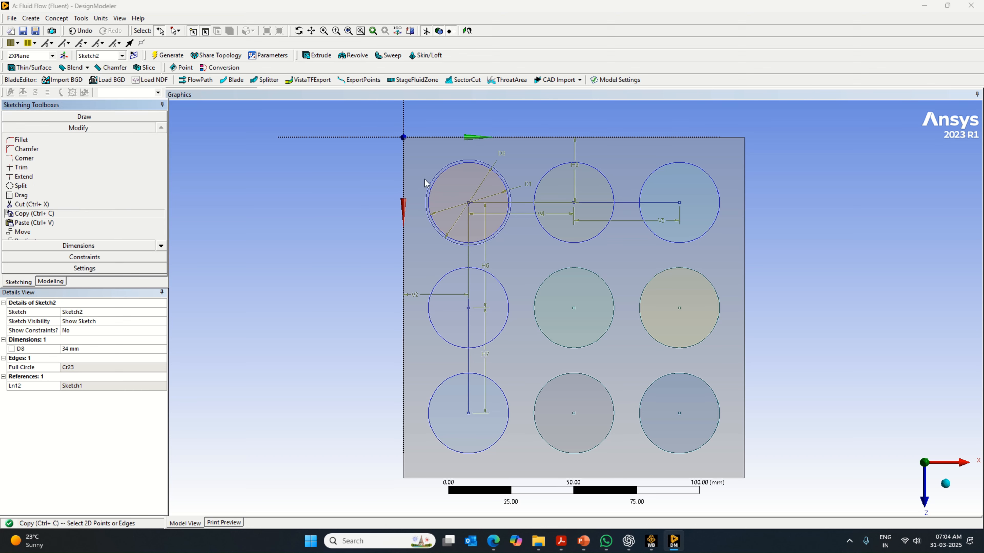
right_click(436, 178)
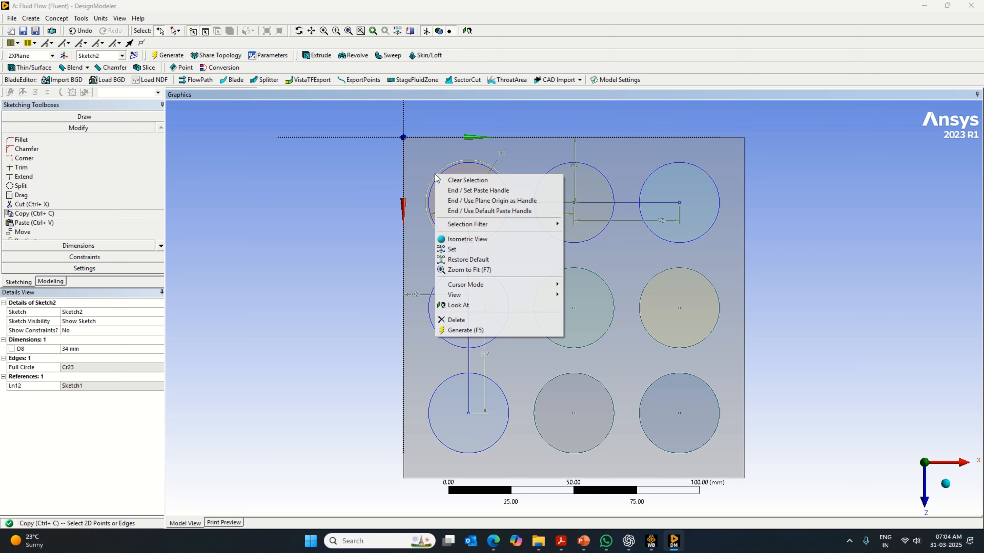
click(464, 190)
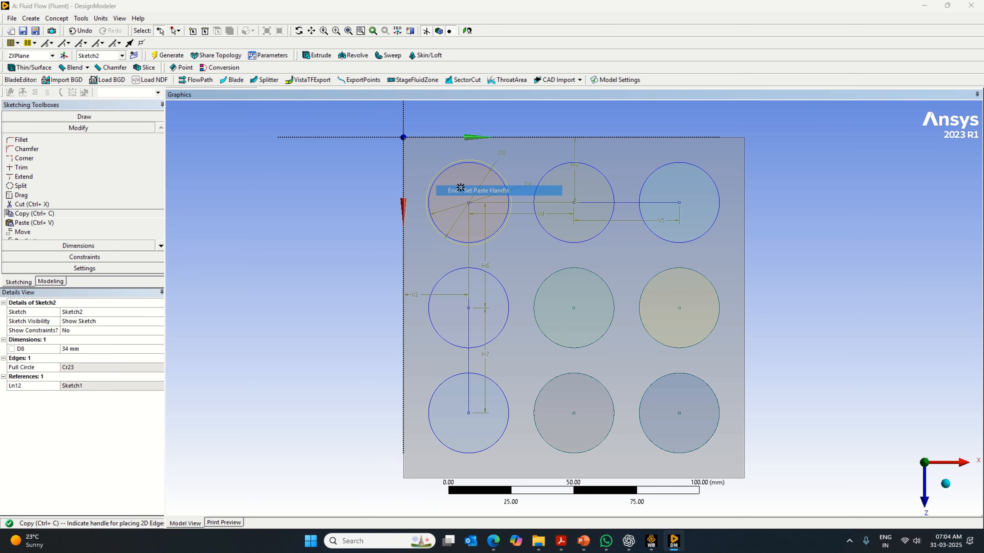
click(469, 203)
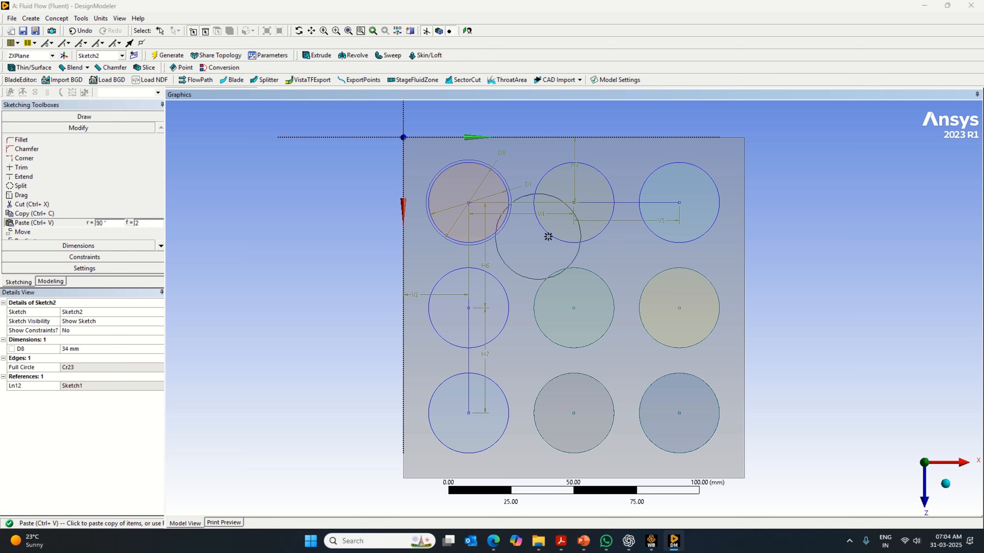
- Paste the copied 34 mm circle concentrically onto the centers of the remaining eight cylinders and end the paste
click(573, 201)
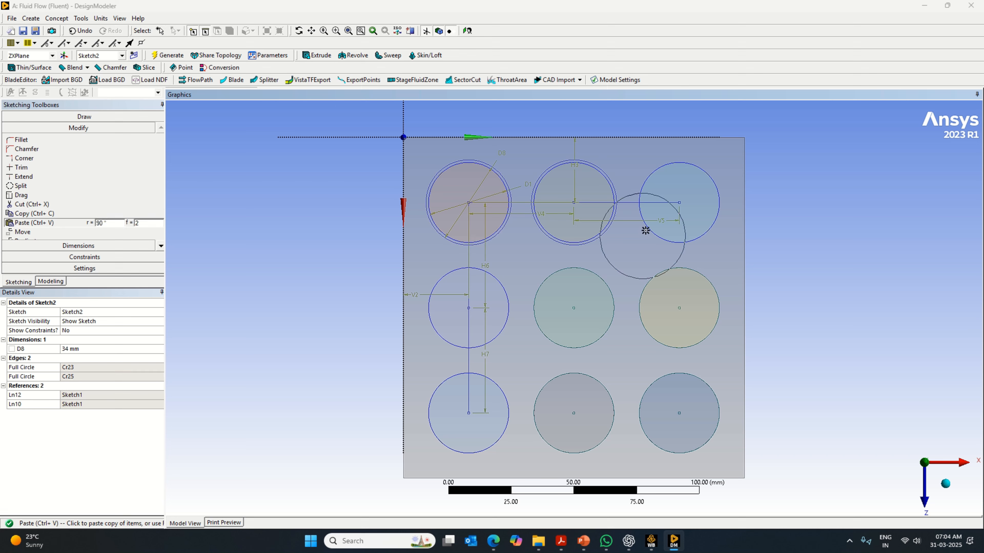
click(679, 201)
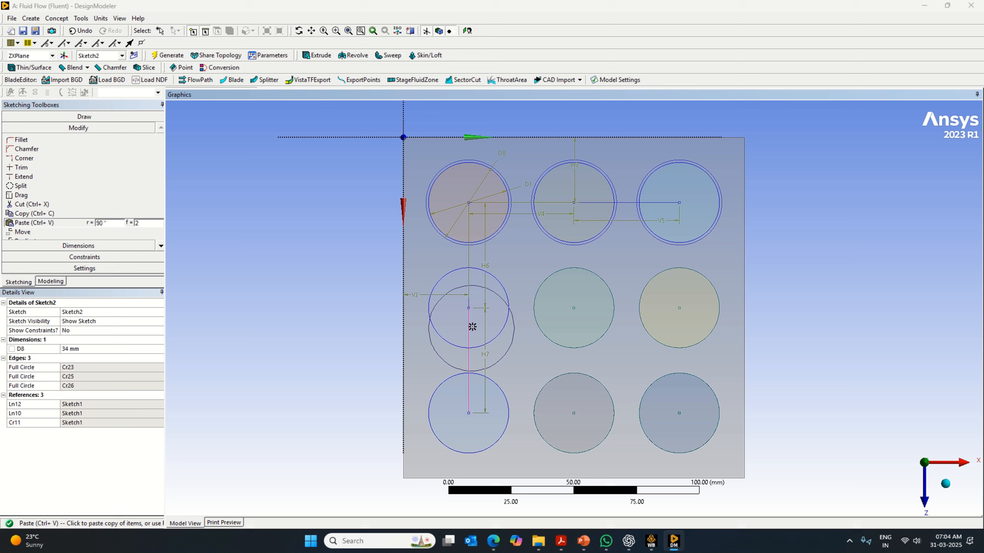
click(469, 308)
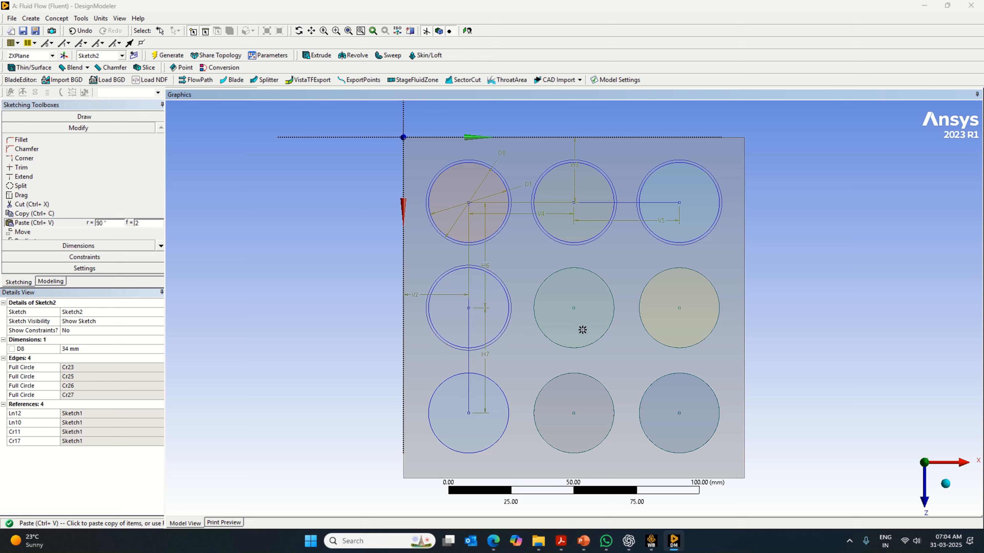
click(573, 308)
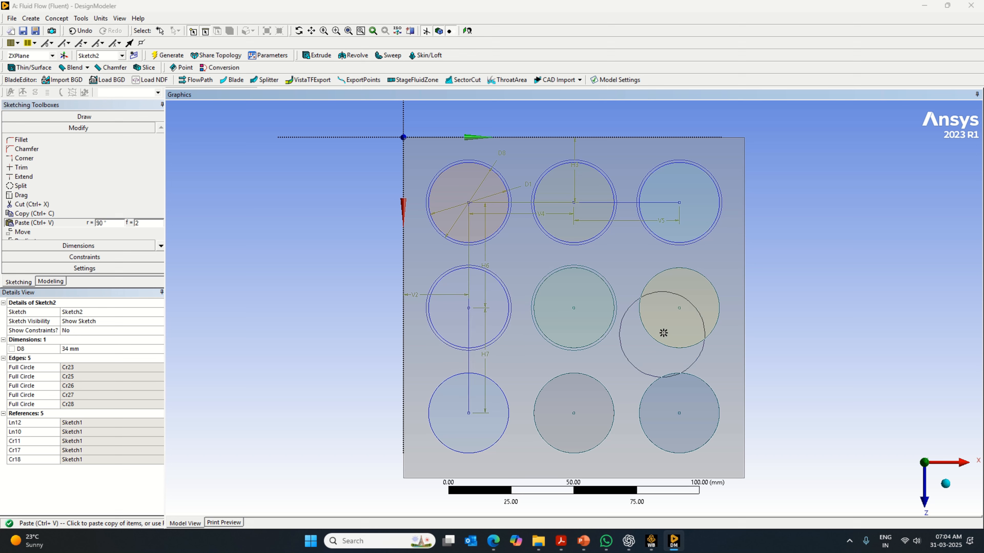
click(679, 308)
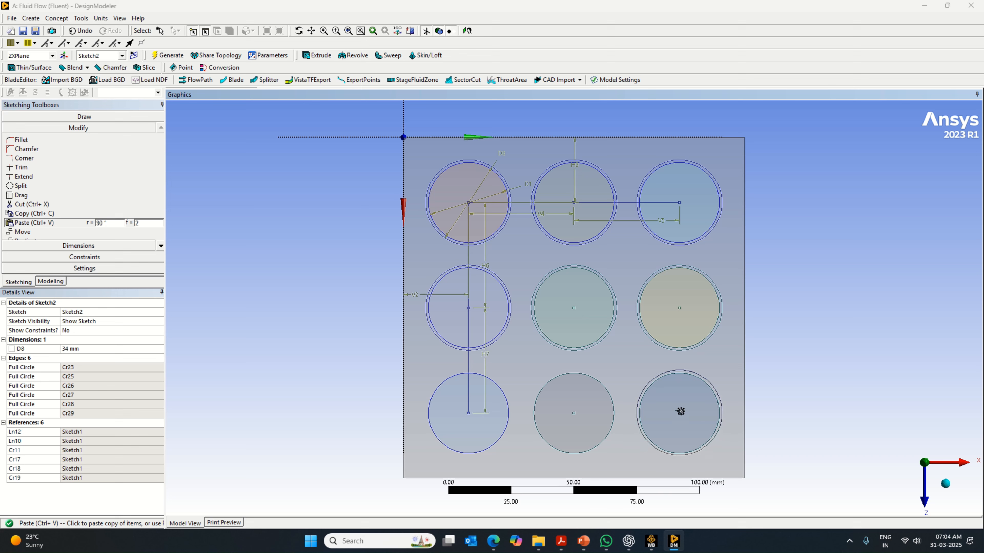
click(680, 411)
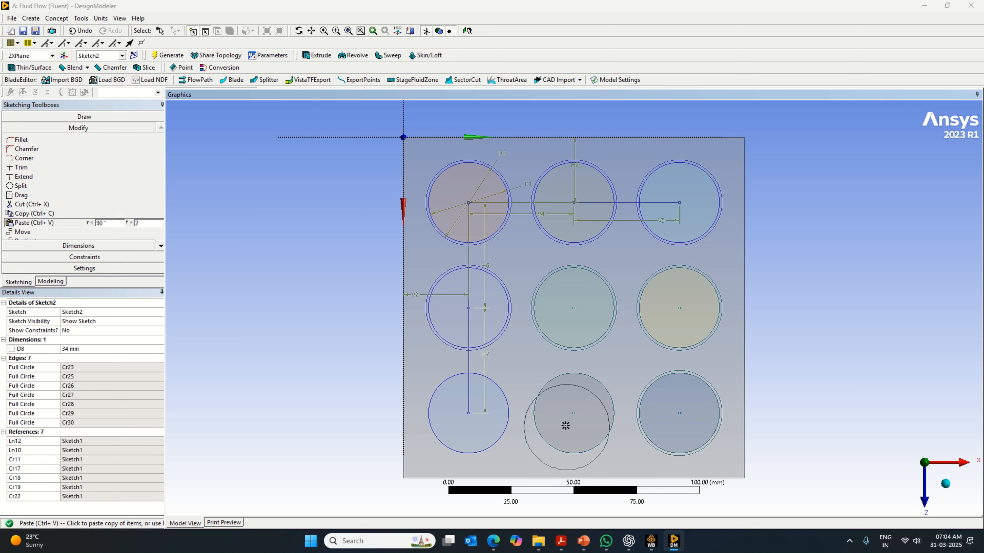
click(573, 413)
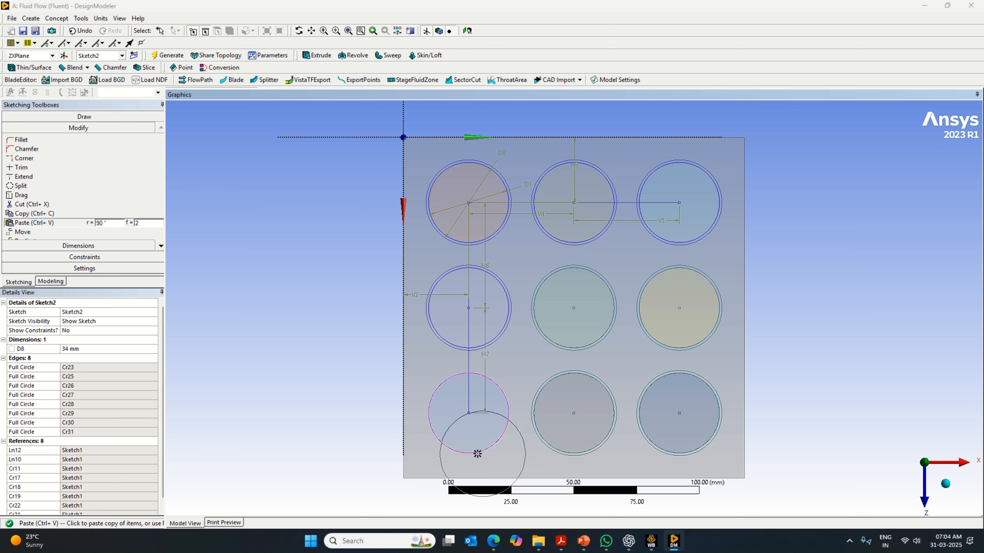
click(469, 411)
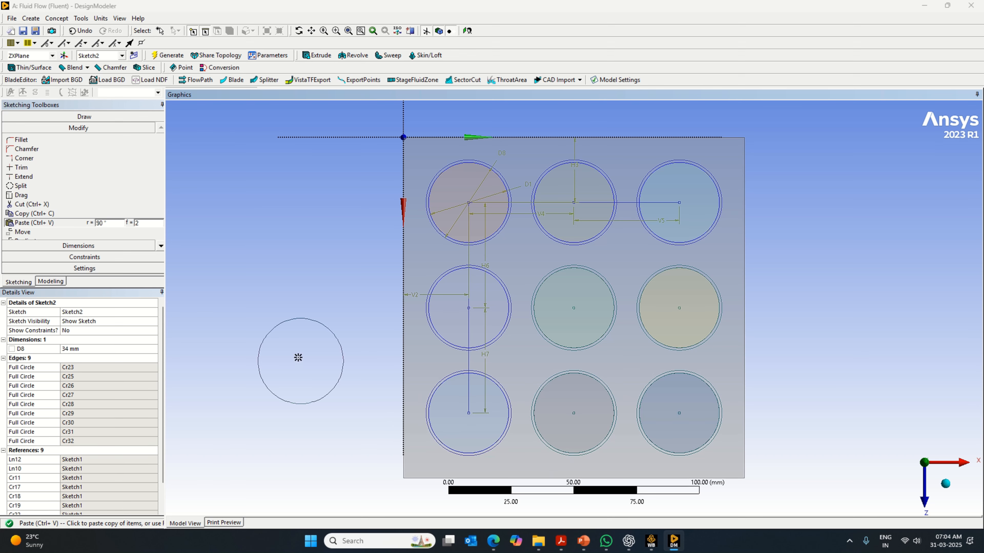
right_click(239, 232)
click(256, 322)
- Extrude the sketch of nine 34 mm circles by 70 mm as Slice Material and generate it
click(317, 56)
click(112, 330)
click(83, 364)
click(97, 367)
text(70)
key(Return)
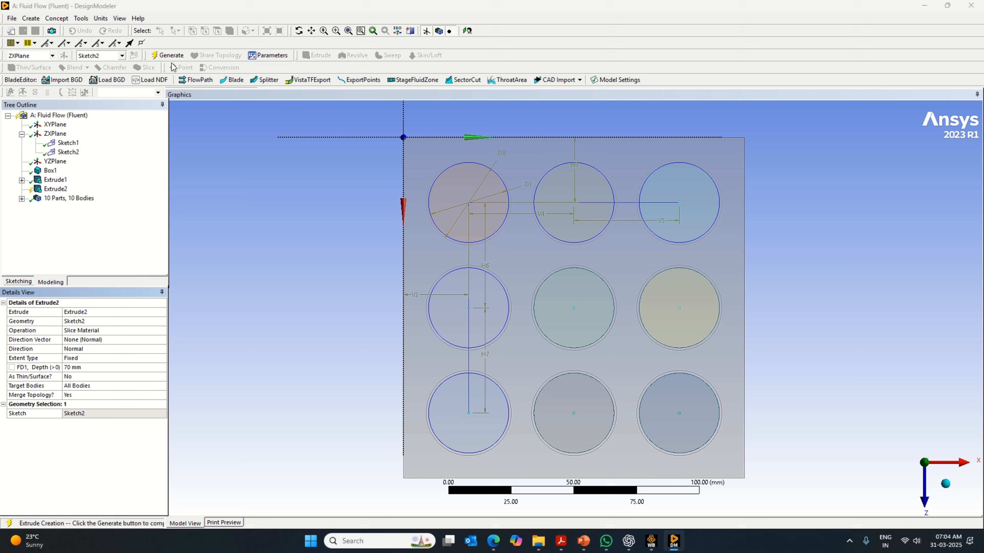
click(170, 55)
- Inspect the ring body around the first cylinder and the surrounding box body, and examine the sliced model in isometric, front and top-down views
click(498, 228)
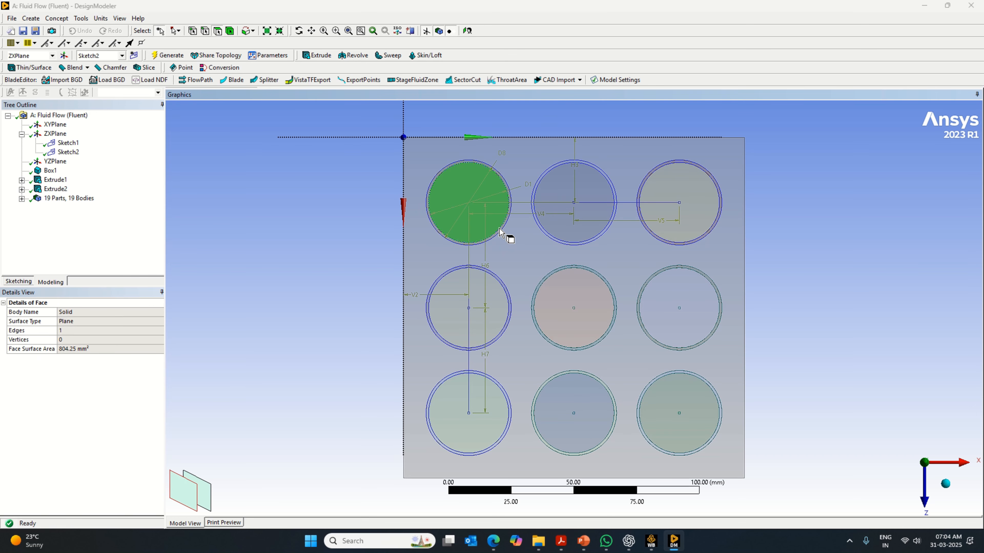
click(501, 229)
click(383, 221)
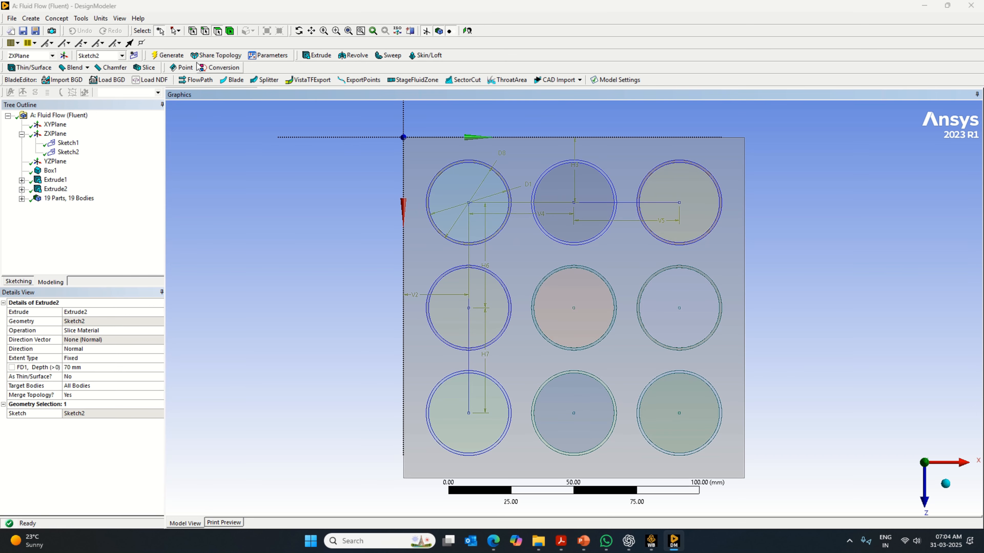
click(230, 30)
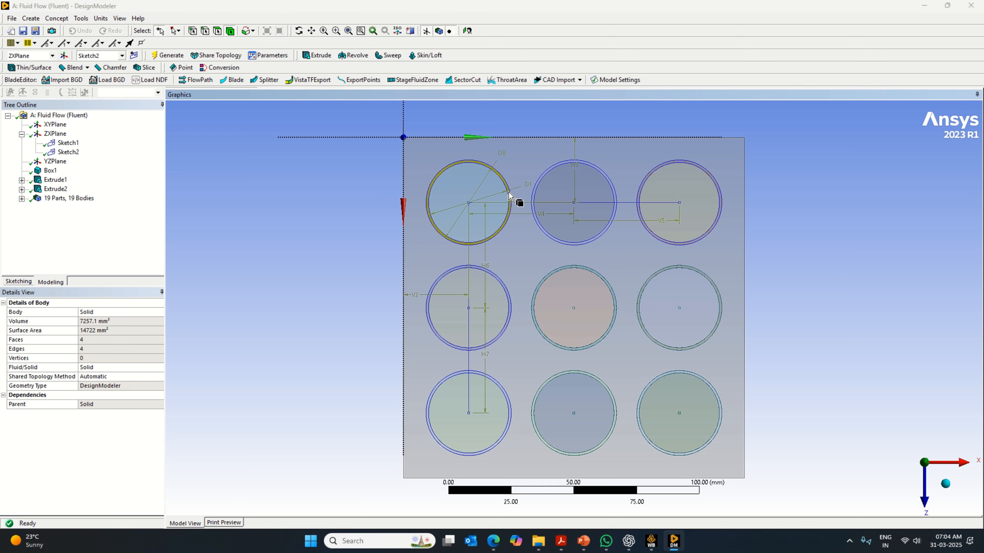
click(514, 268)
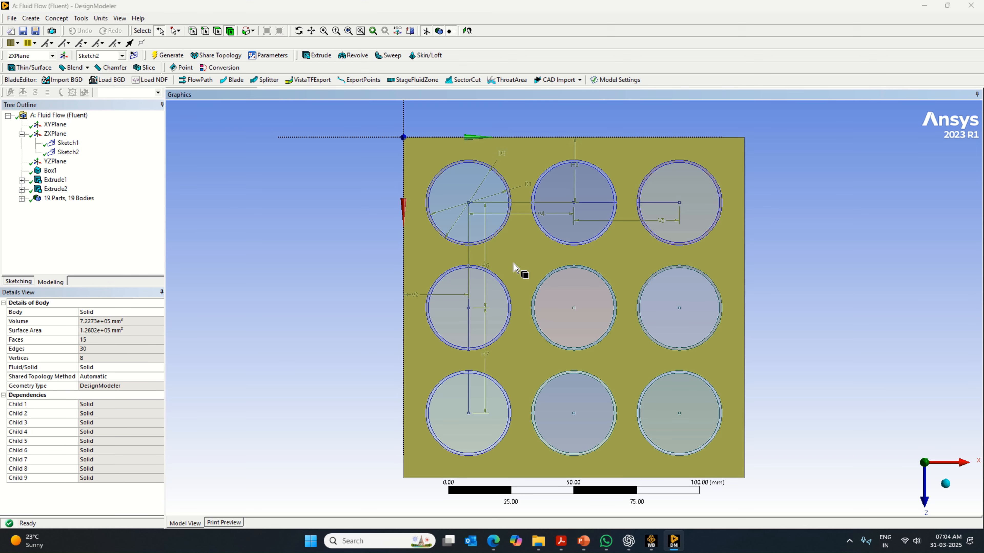
click(781, 306)
click(947, 490)
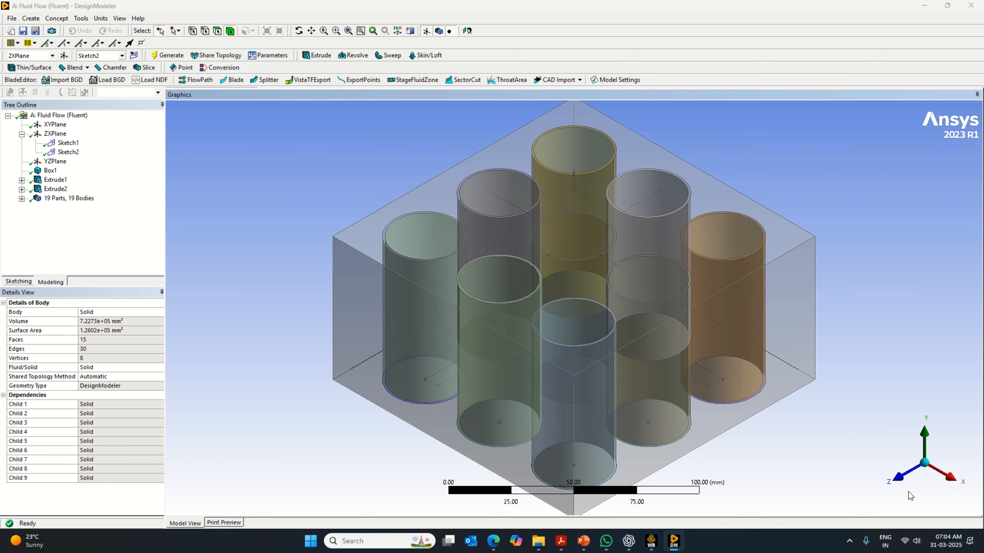
click(898, 479)
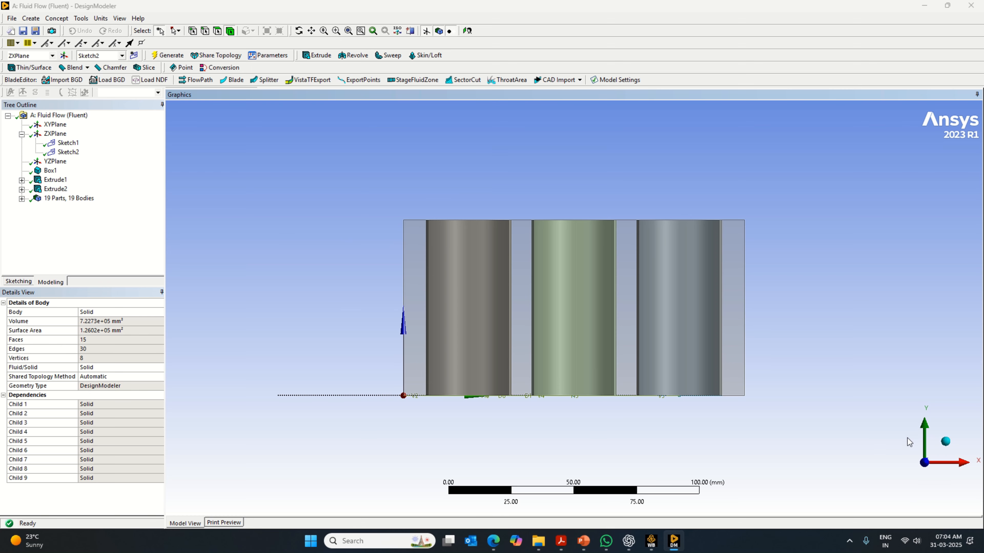
click(900, 479)
click(901, 481)
click(945, 443)
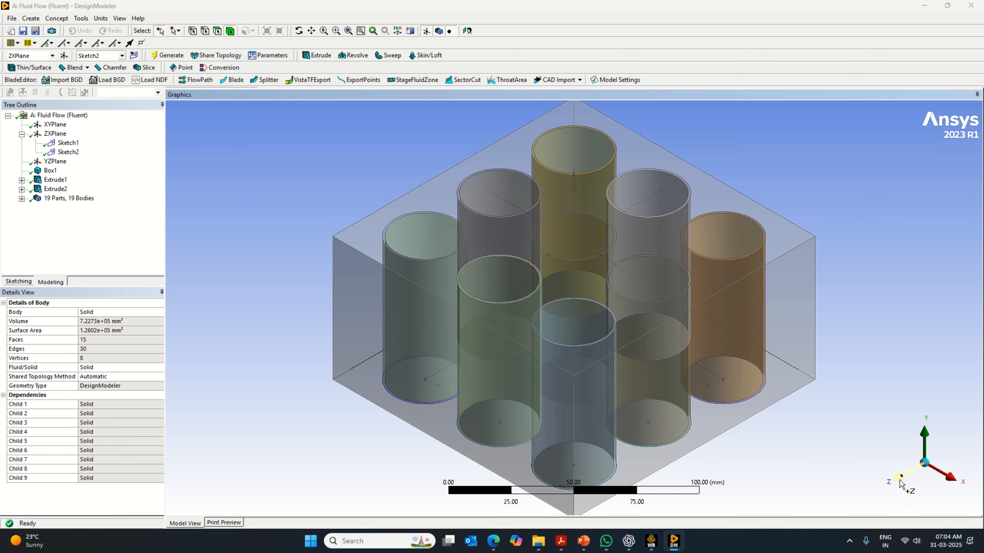
click(901, 481)
click(926, 426)
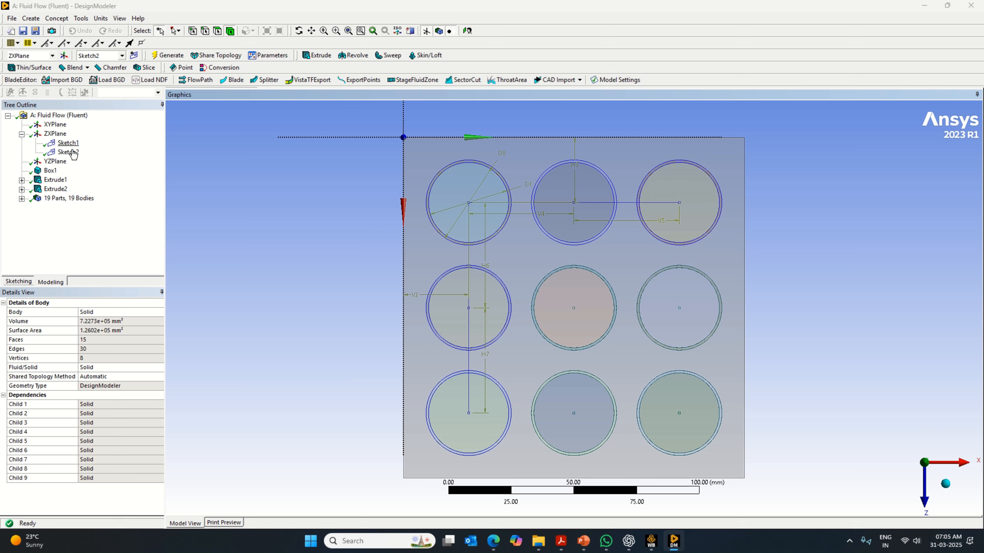
- Create a second box primitive and set its operation to Slice Material
click(55, 133)
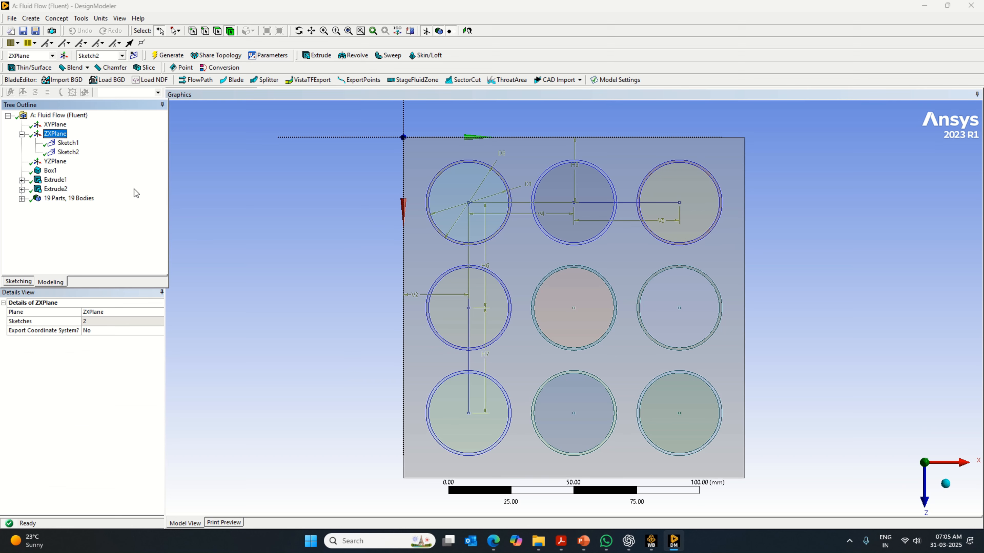
click(30, 19)
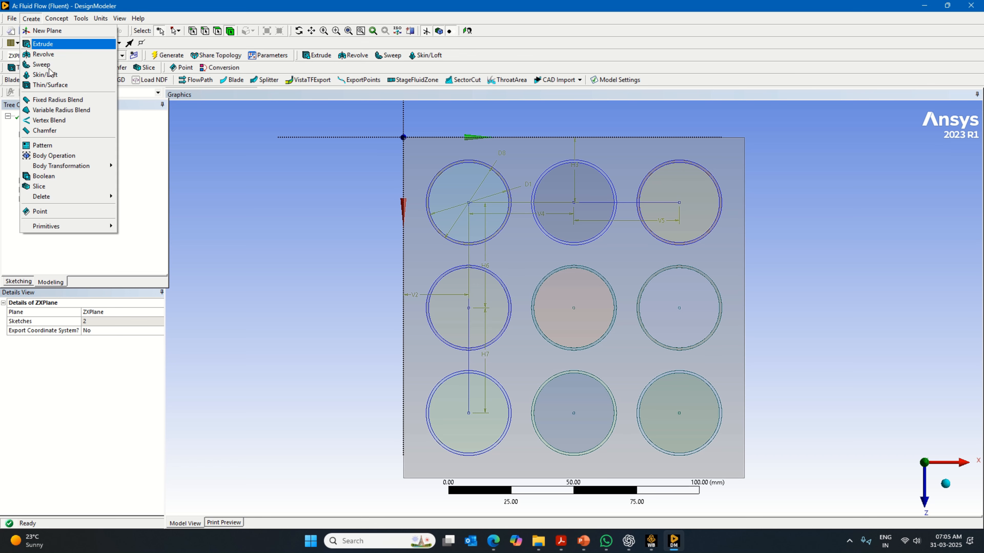
mouse_move(100, 229)
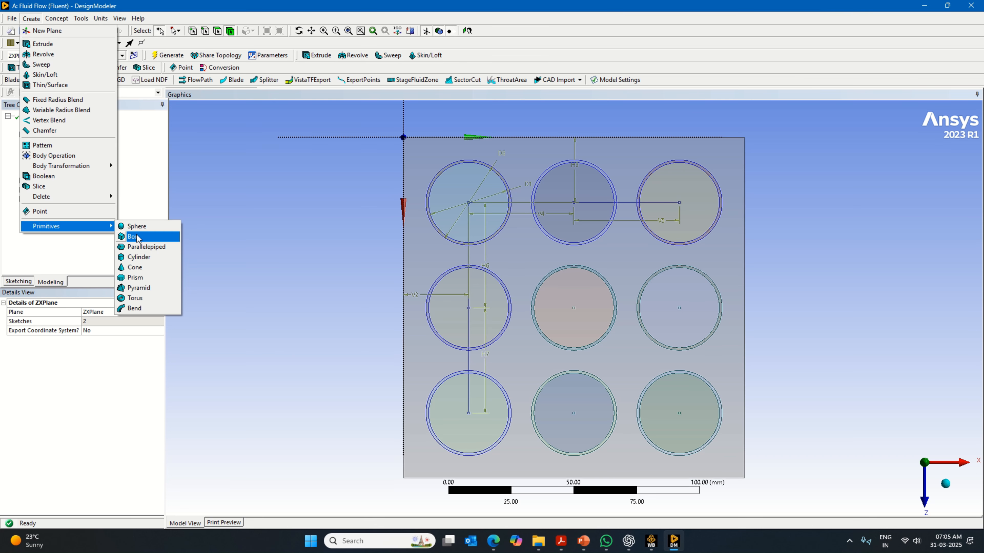
click(137, 237)
click(155, 330)
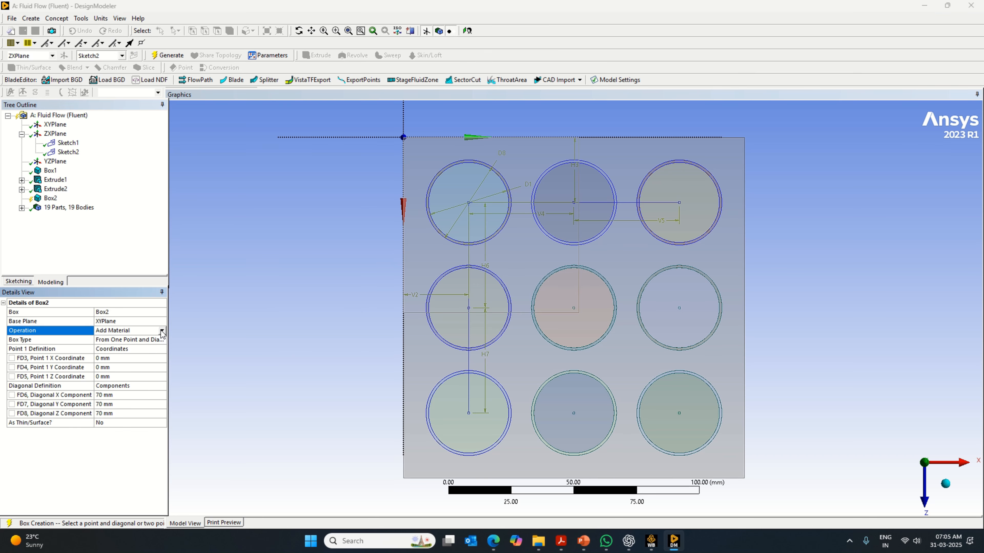
click(149, 351)
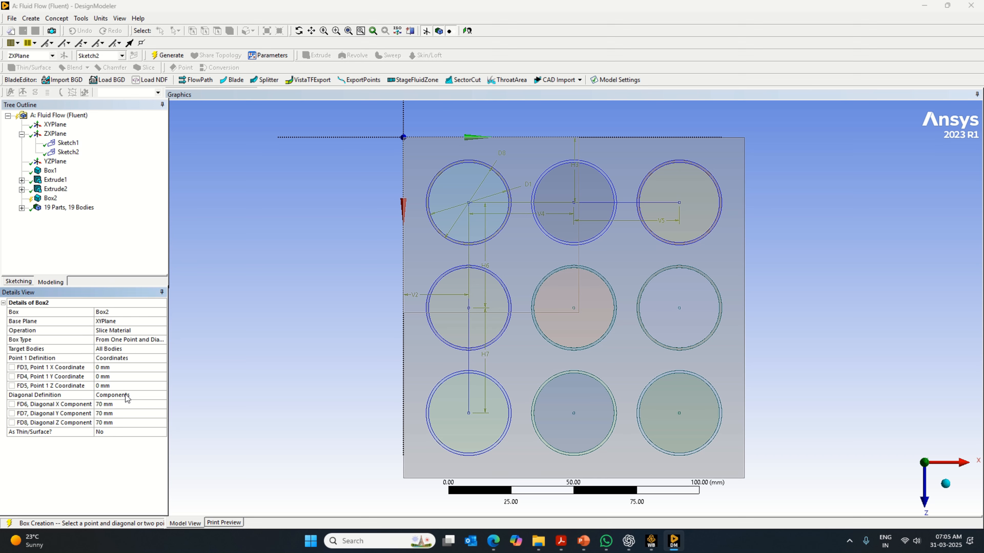
- Set the new box's diagonal X and Z components to 126 mm each
click(122, 403)
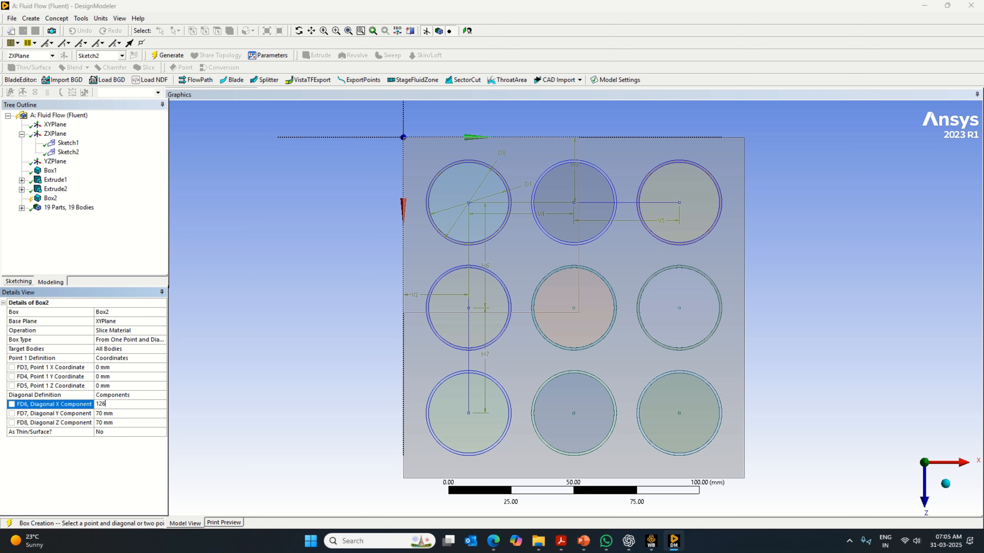
click(128, 422)
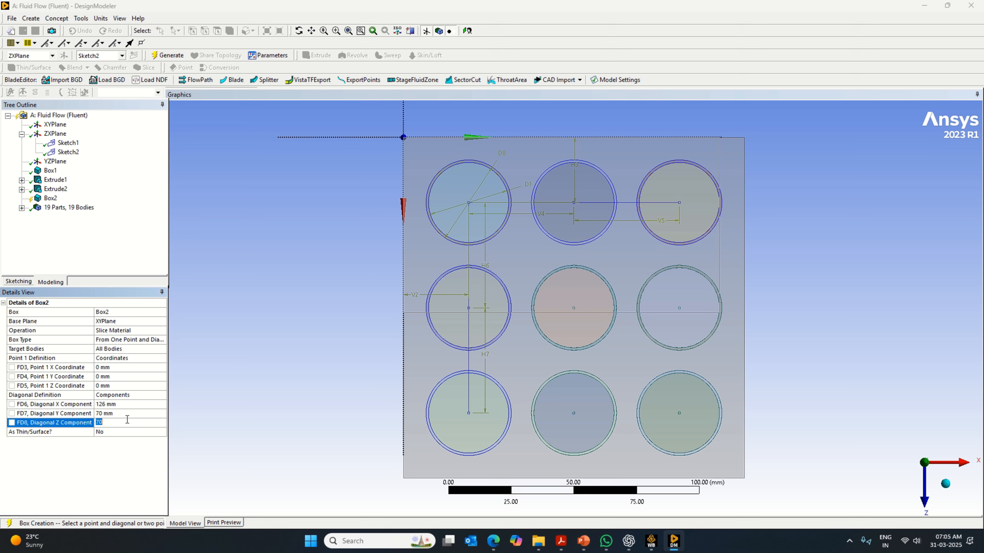
text(126)
key(Return)
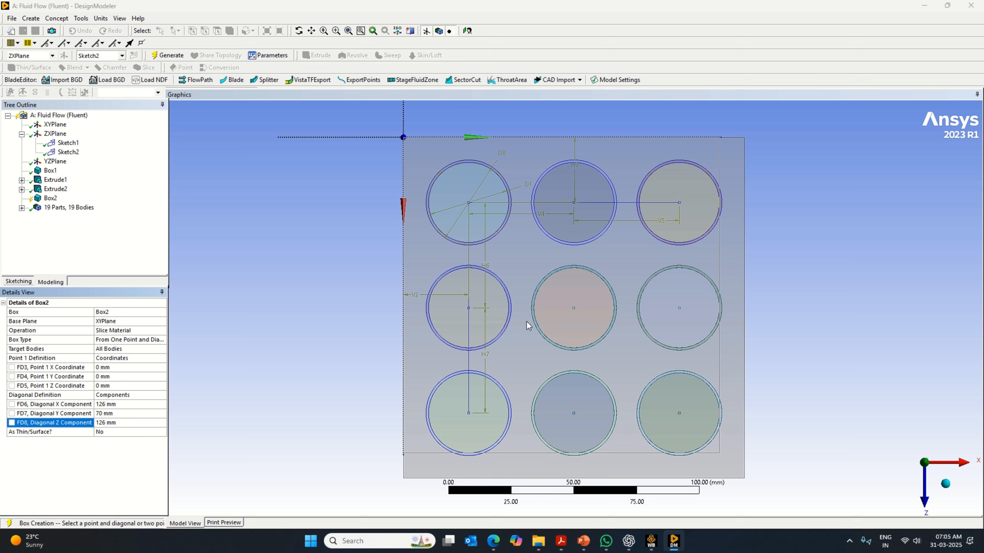
- Set the slicing box's point 1 X and Z coordinates to 5 mm and generate it
click(122, 367)
text(5)
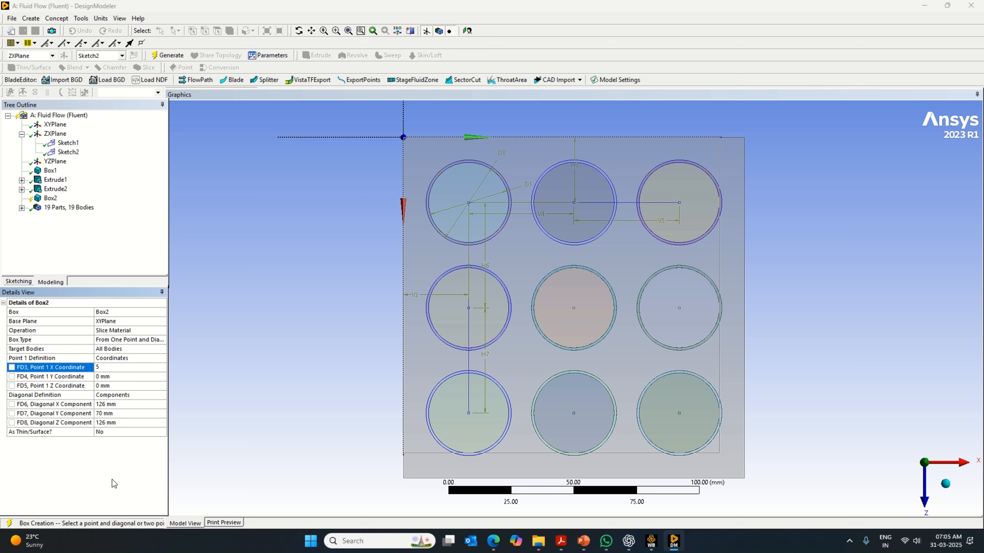
key(Return)
click(115, 386)
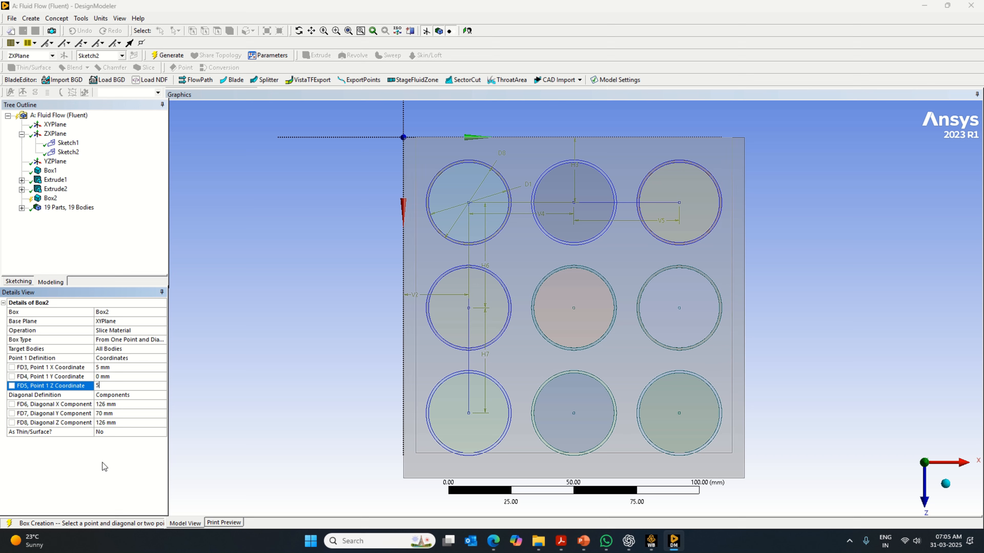
key(Return)
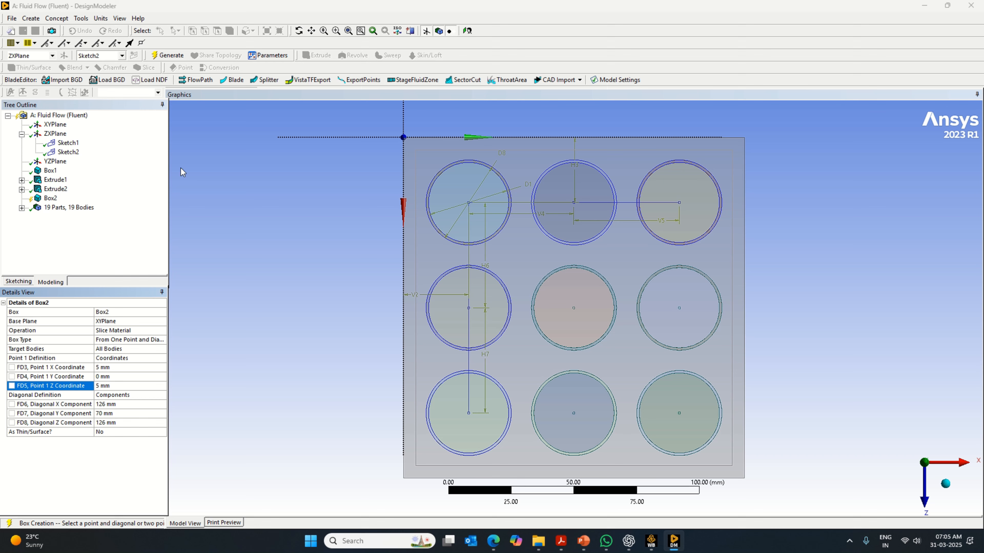
click(167, 55)
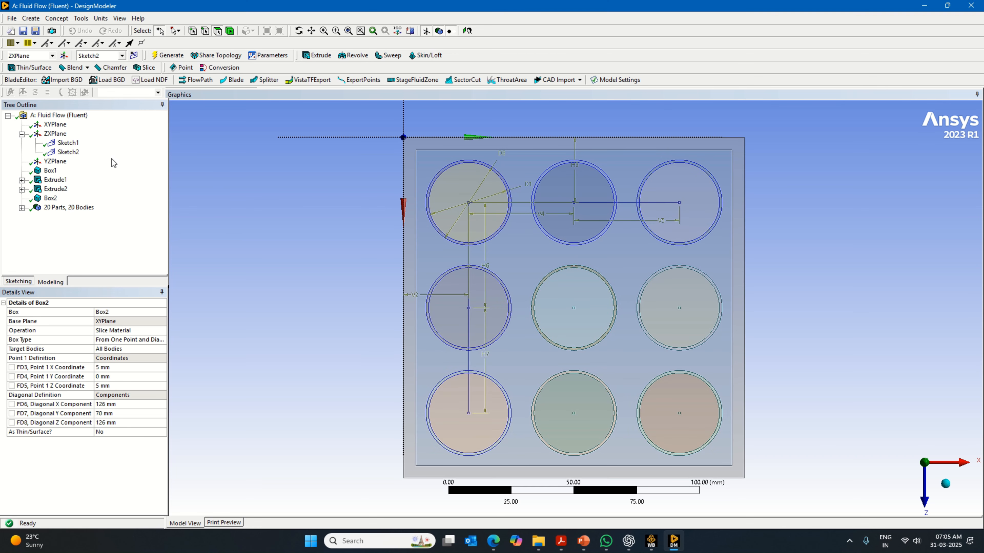
- Examine the outer wall and the inner sliced bodies in isometric, front and top-down views
click(949, 484)
click(906, 483)
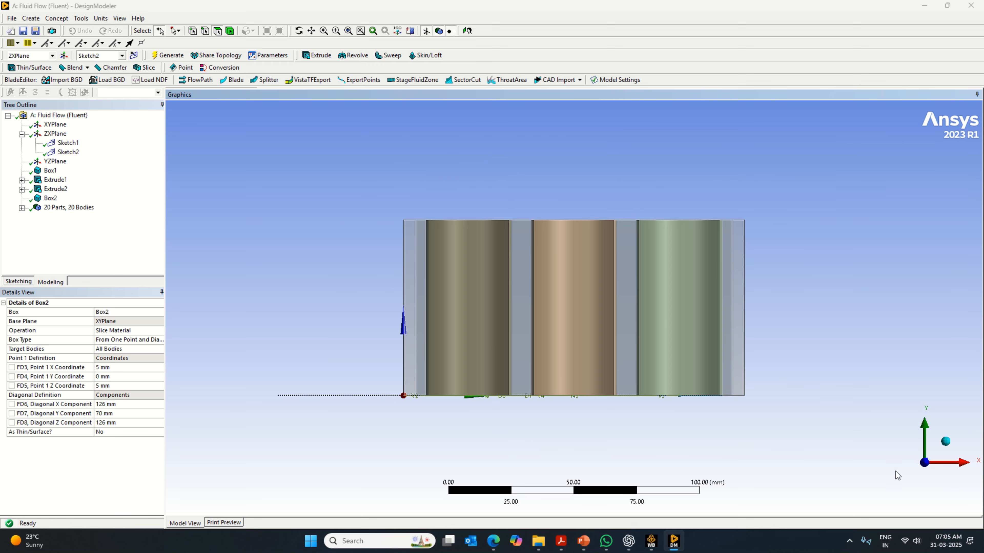
click(947, 439)
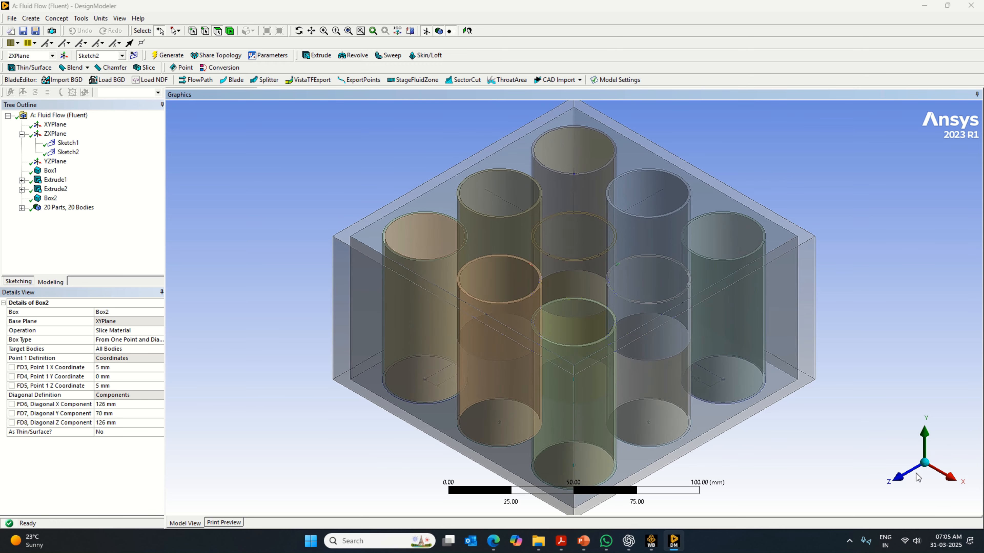
click(901, 482)
click(927, 426)
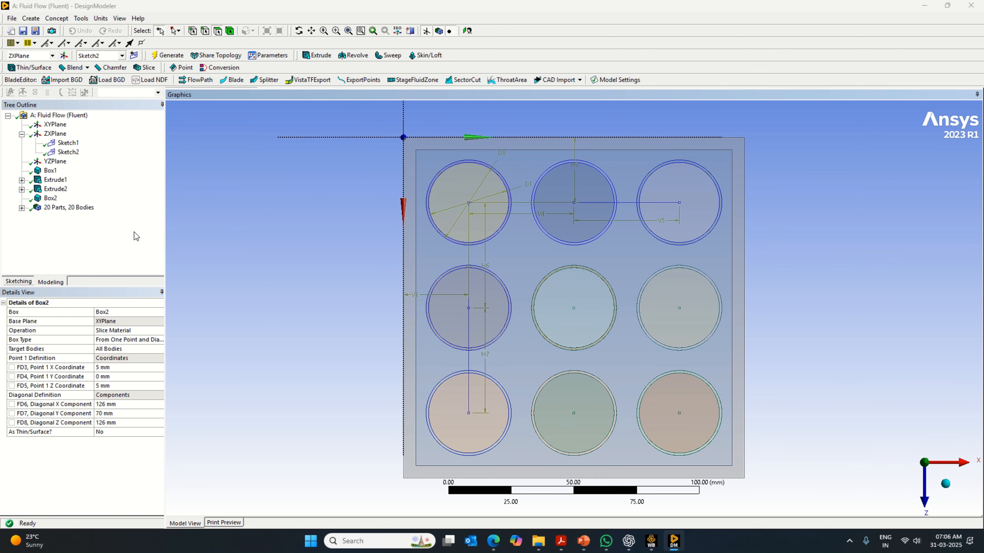
click(944, 485)
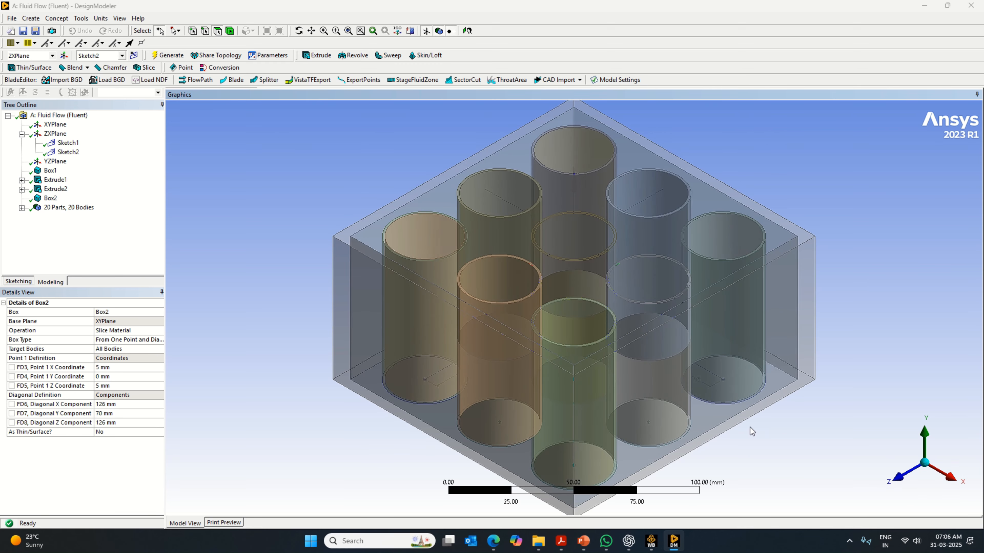
click(899, 477)
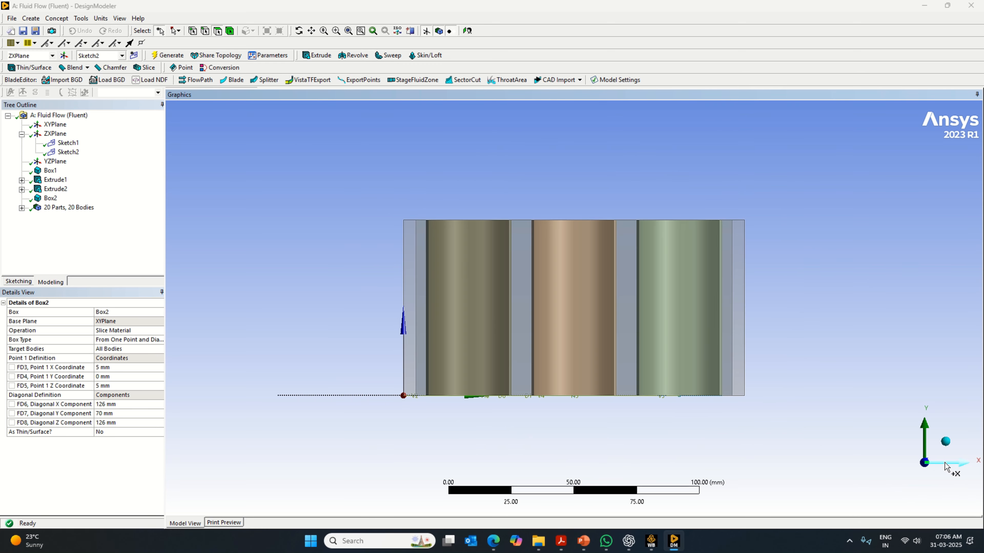
click(945, 440)
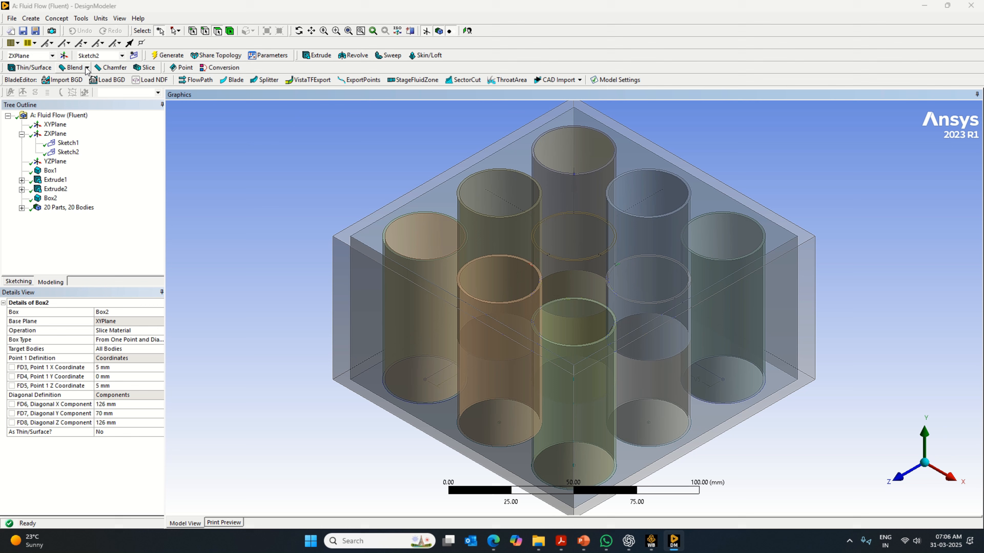
- Create a new plane from the ZXPlane with an Offset Z transform
click(64, 56)
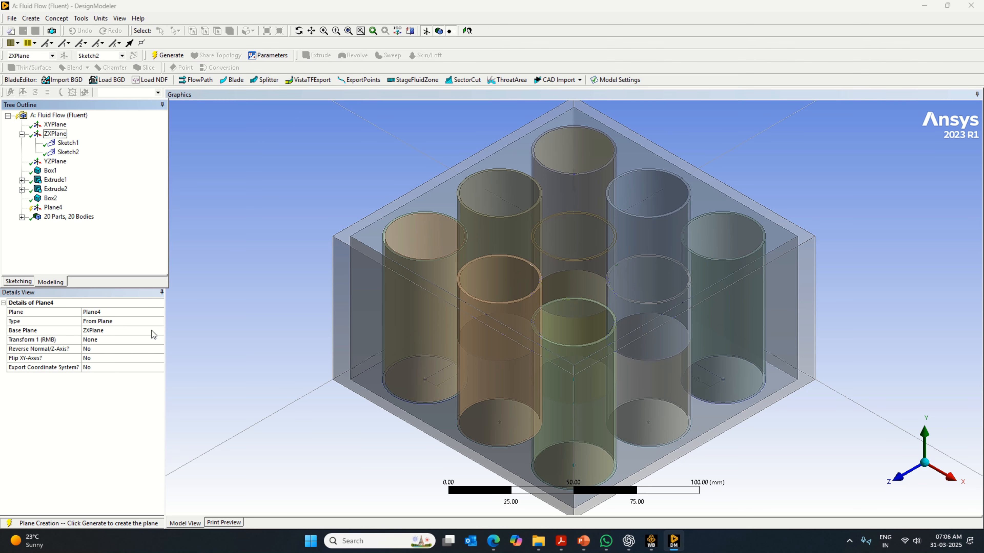
click(162, 340)
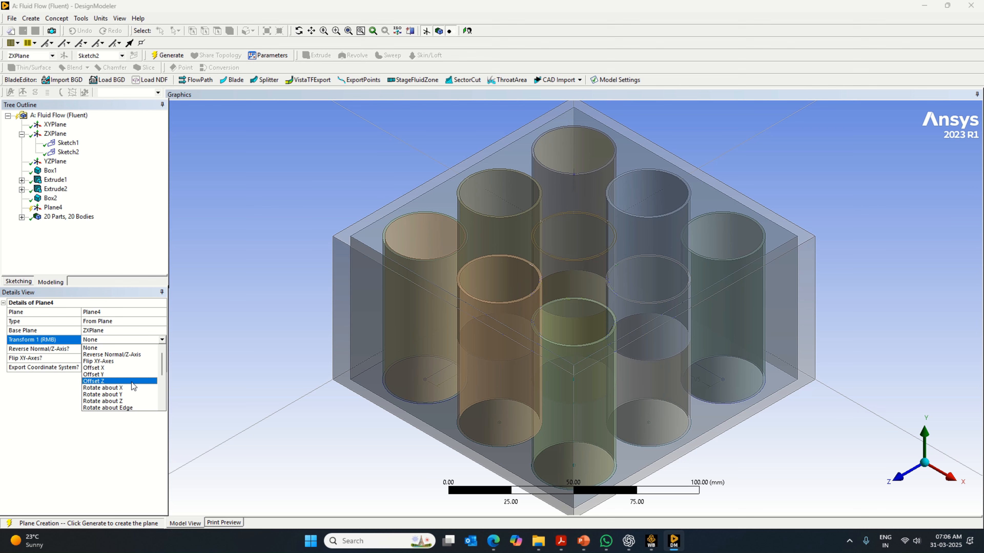
click(116, 380)
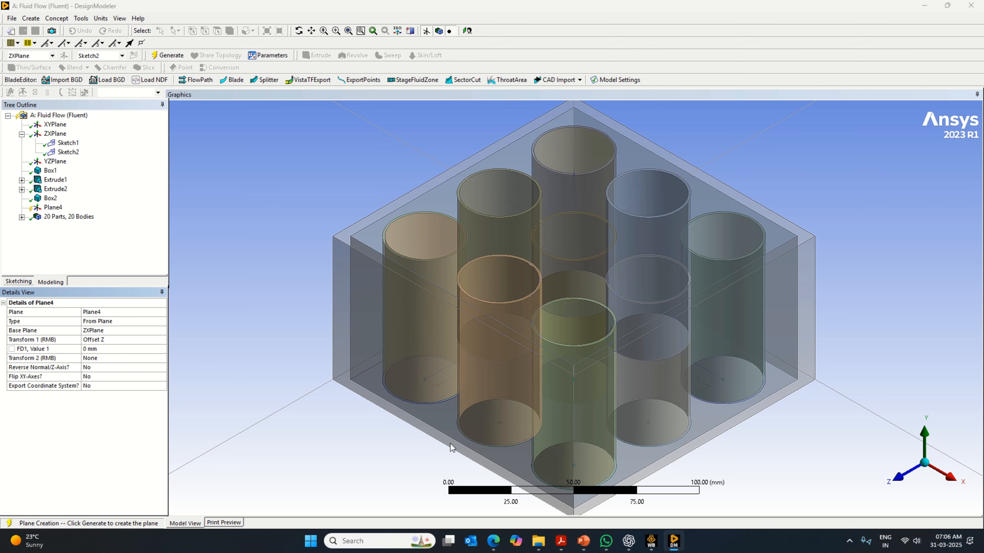
click(891, 481)
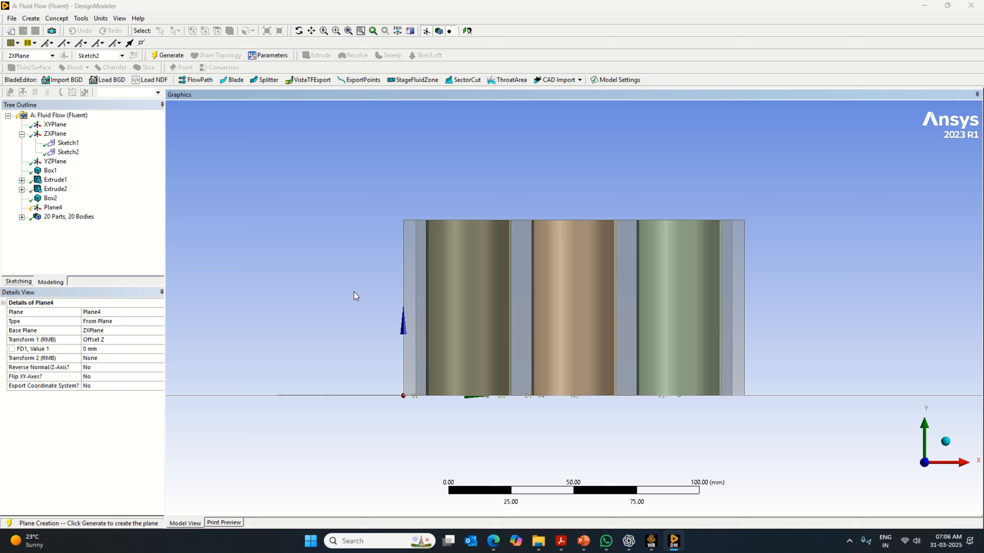
- Try Z offsets of 1 mm and 2.5 mm for the new plane
click(104, 349)
text(1)
key(Return)
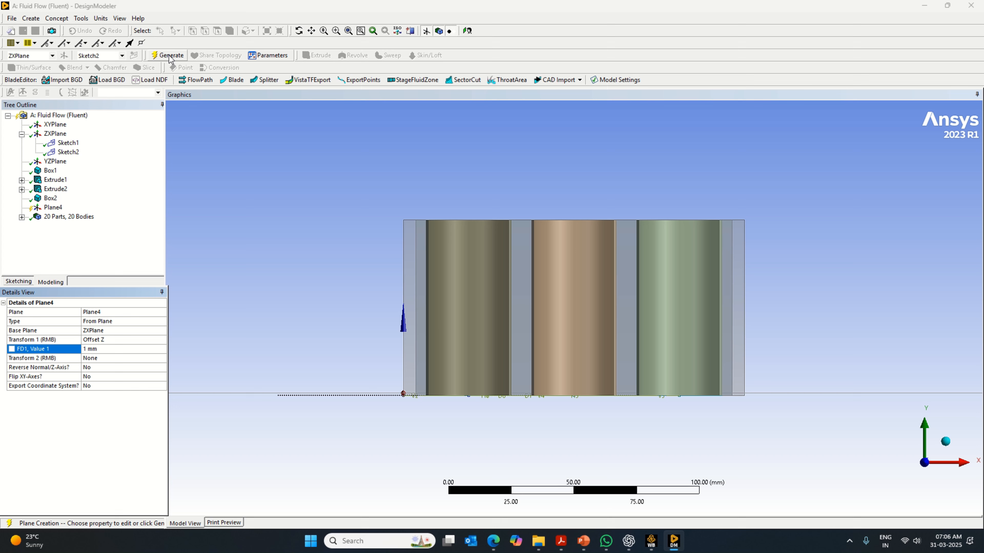
click(92, 349)
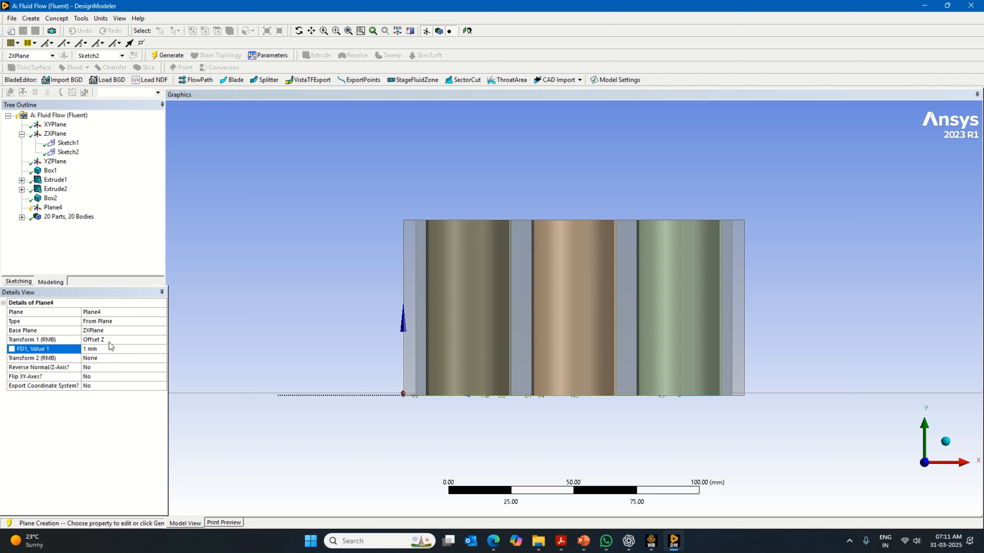
click(89, 351)
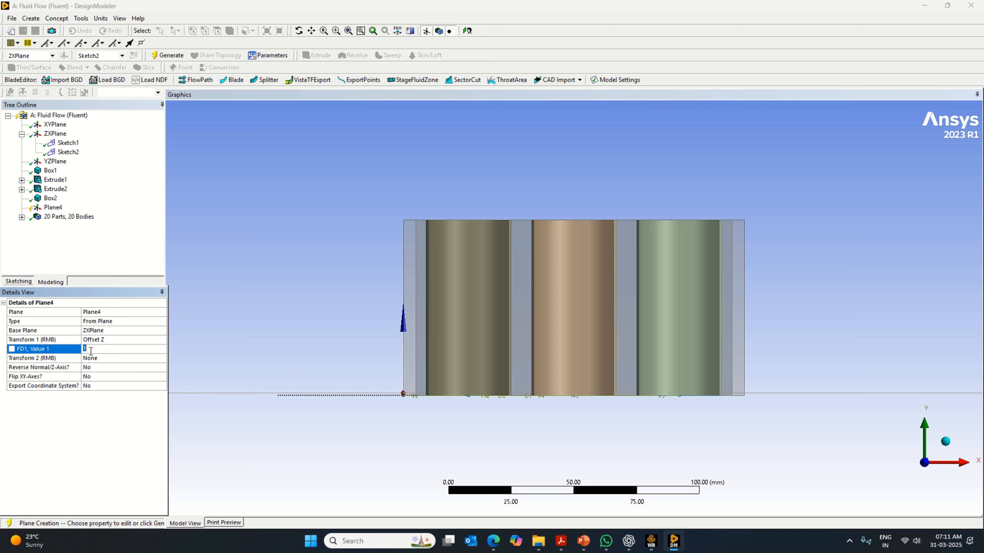
text(2.5)
key(Return)
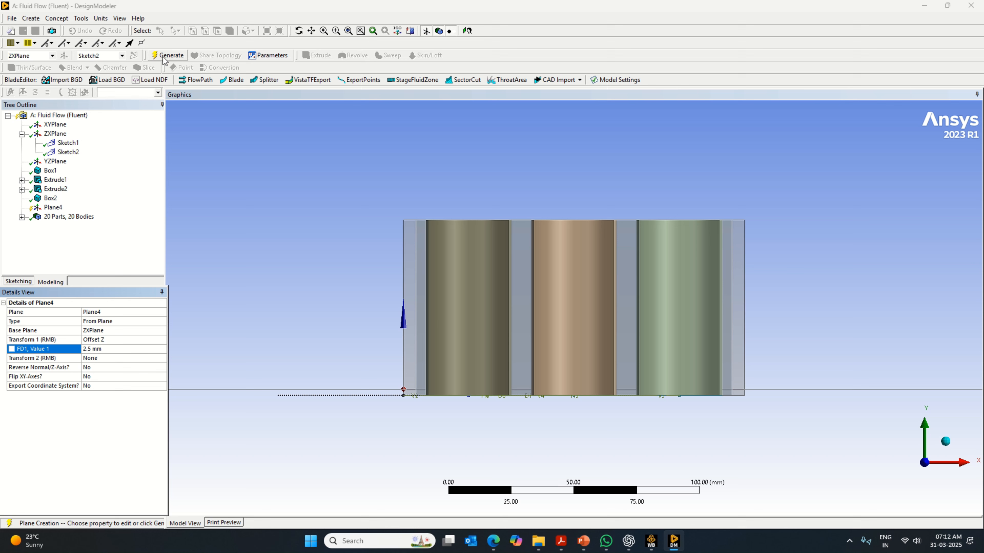
- Set the new plane's Z offset to 14.5 mm and generate it
click(111, 349)
text(14.5)
key(Return)
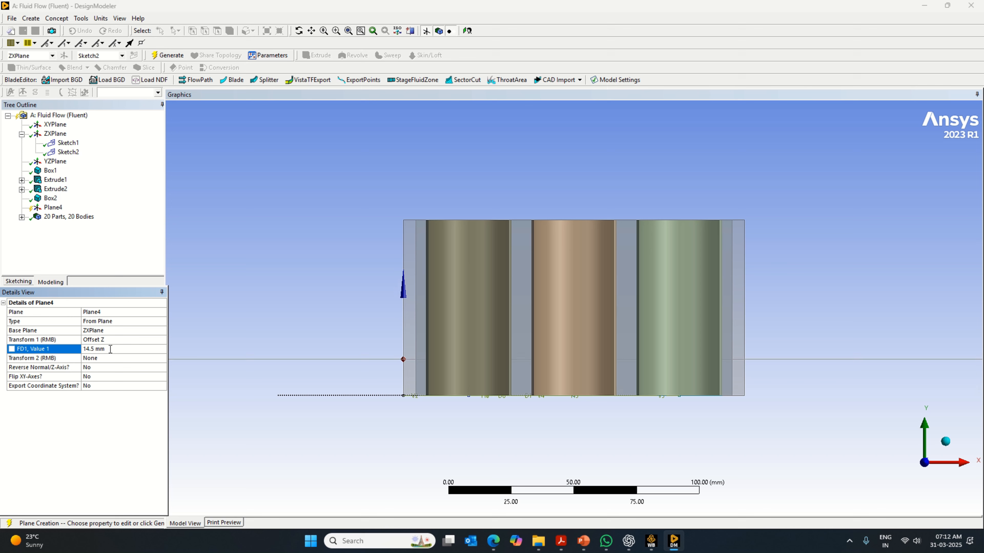
click(161, 56)
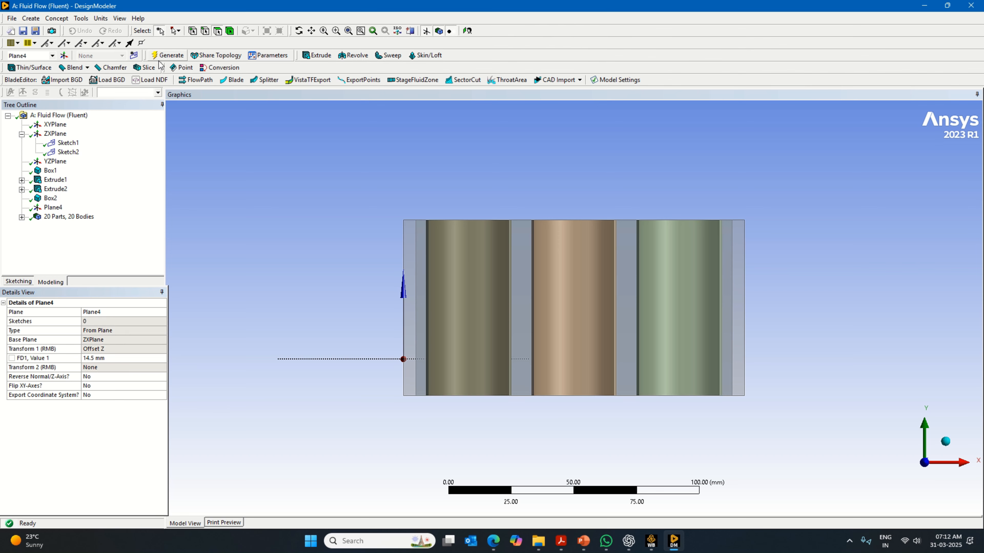
- Slice all bodies with the plane offset 14.5 mm from the ZXPlane
click(144, 67)
click(72, 332)
right_click(77, 370)
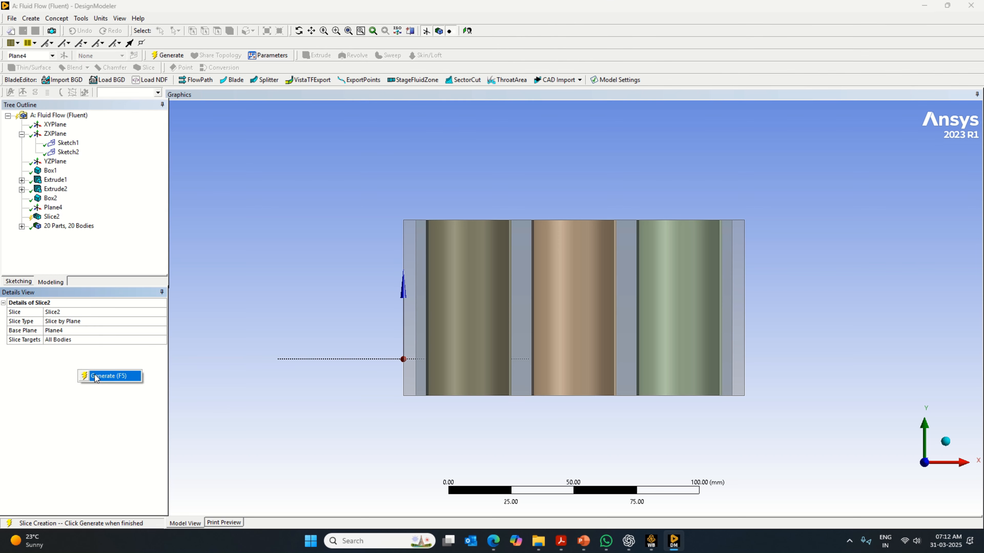
click(97, 377)
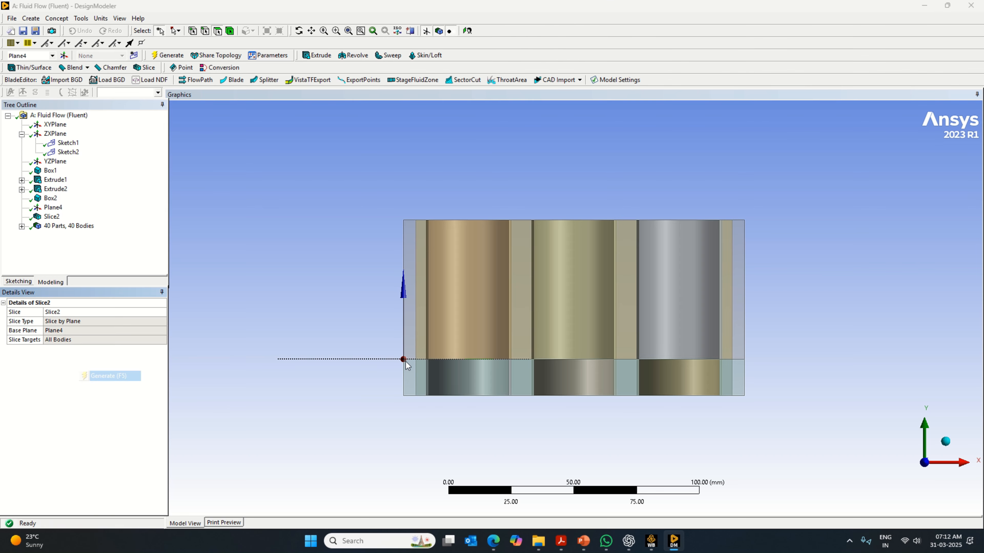
- Create and generate a second plane offset 1 mm in Z from the 14.5 mm plane
click(64, 55)
click(150, 340)
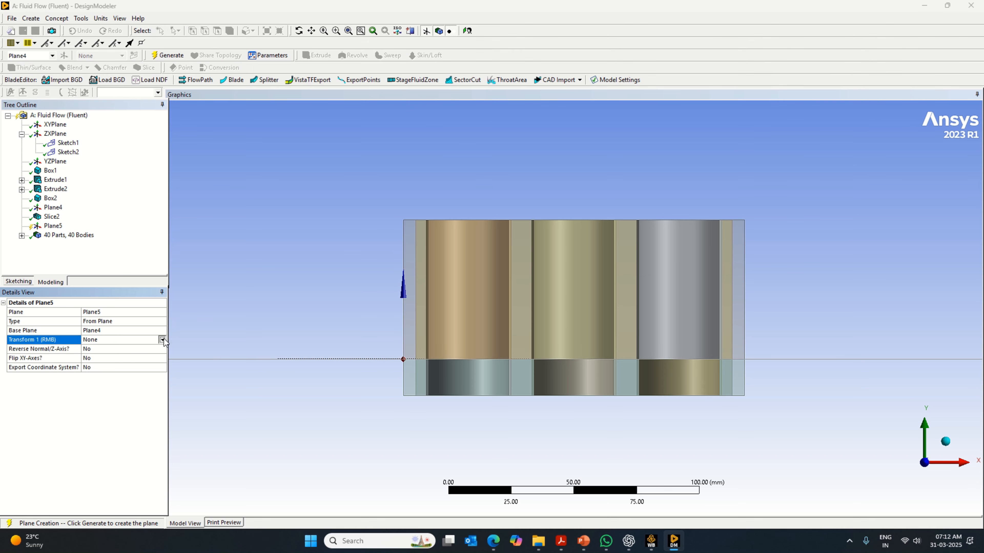
click(162, 340)
click(124, 378)
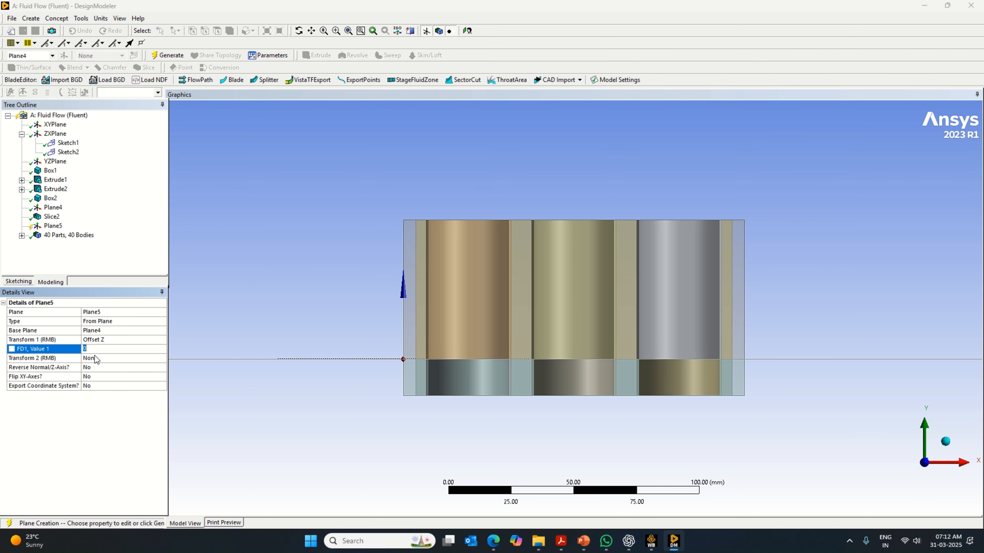
text(1)
key(Return)
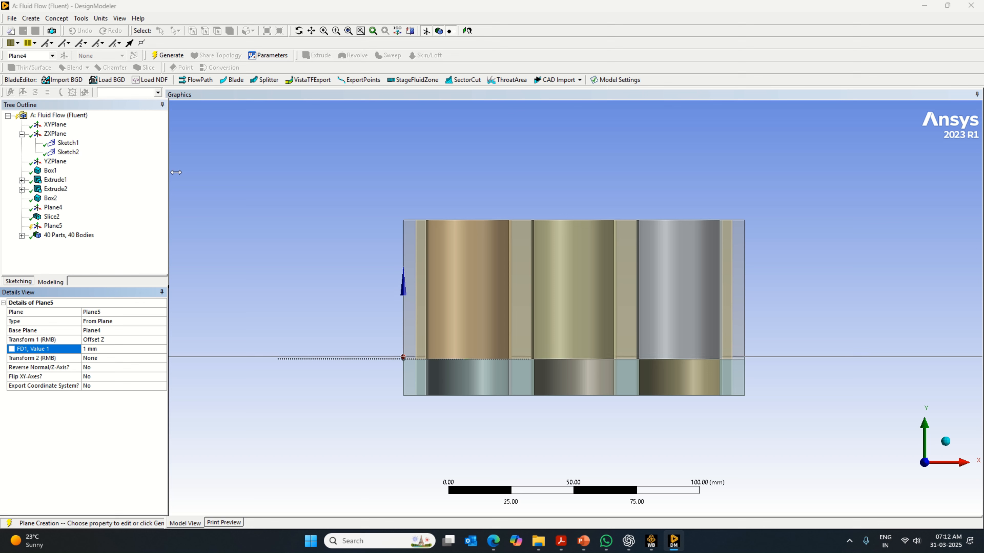
click(167, 58)
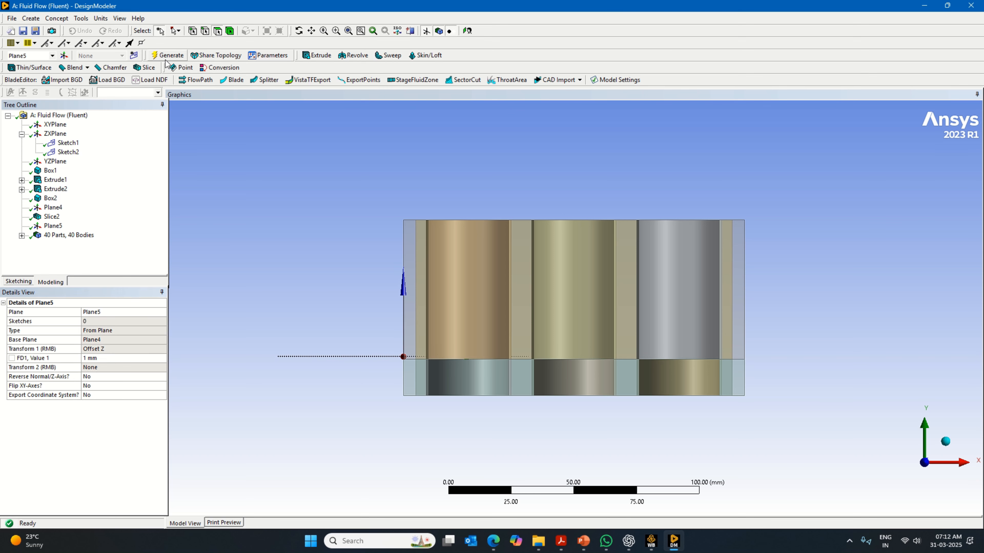
- Slice all bodies with the plane 1 mm above the first slice
click(144, 68)
click(73, 330)
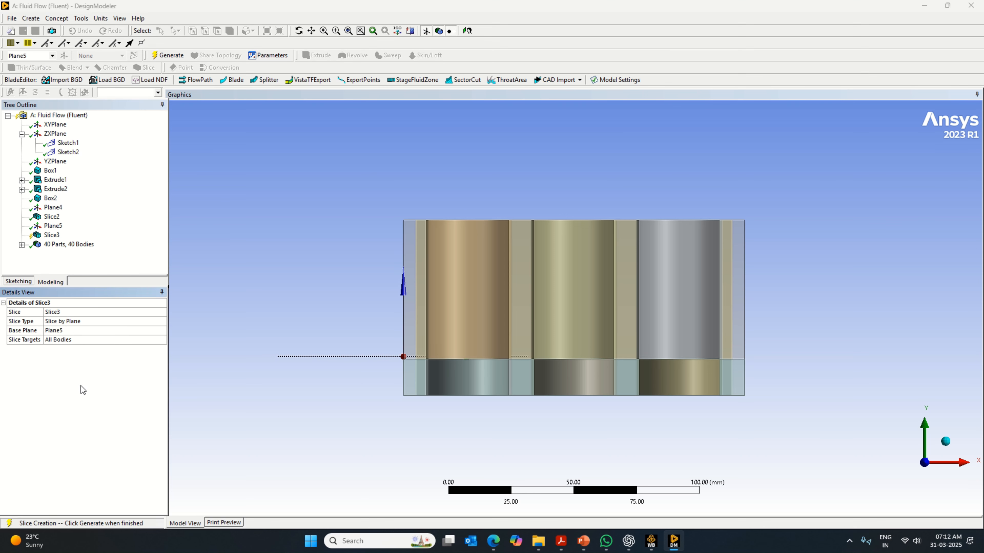
click(168, 55)
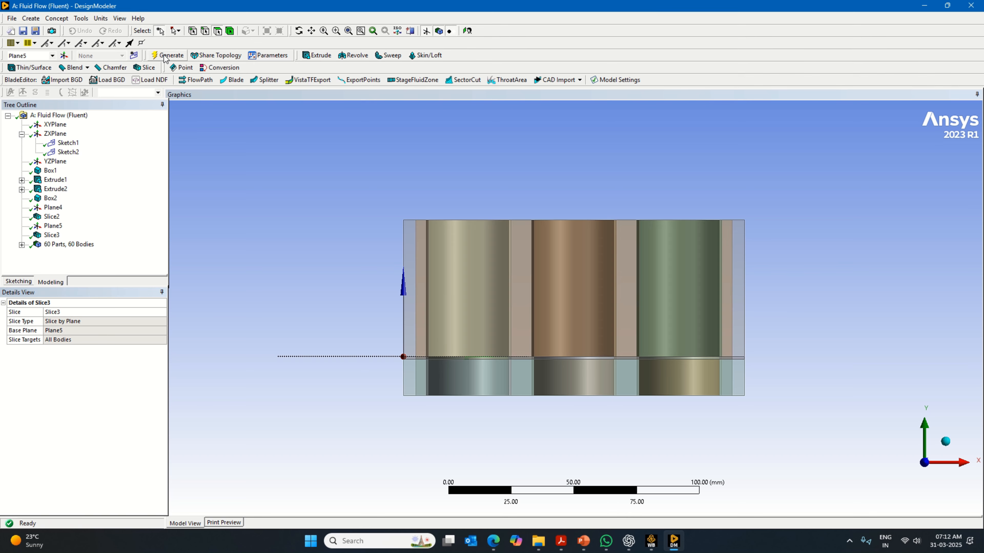
- Create and generate a third plane offset 12 mm in Z from the second slicing plane
click(63, 56)
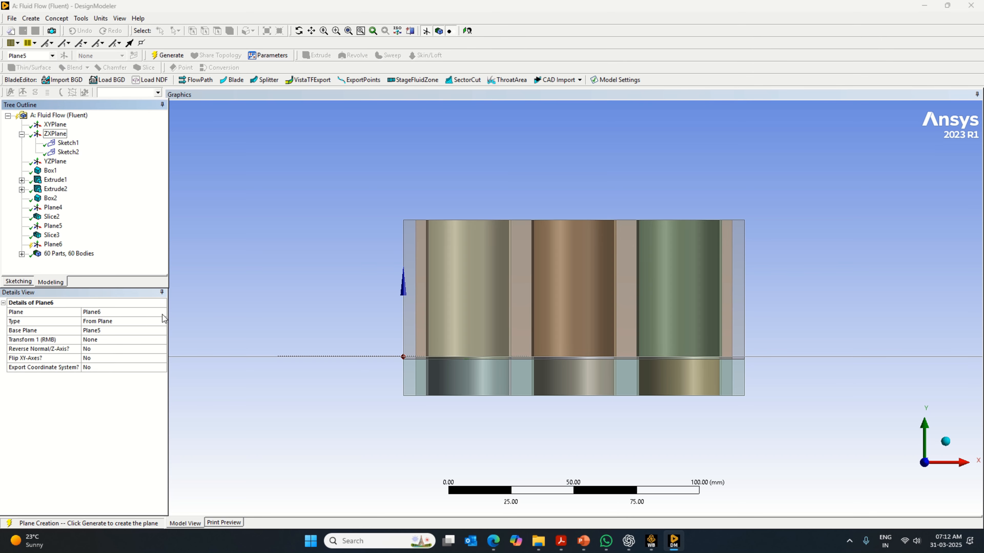
click(162, 340)
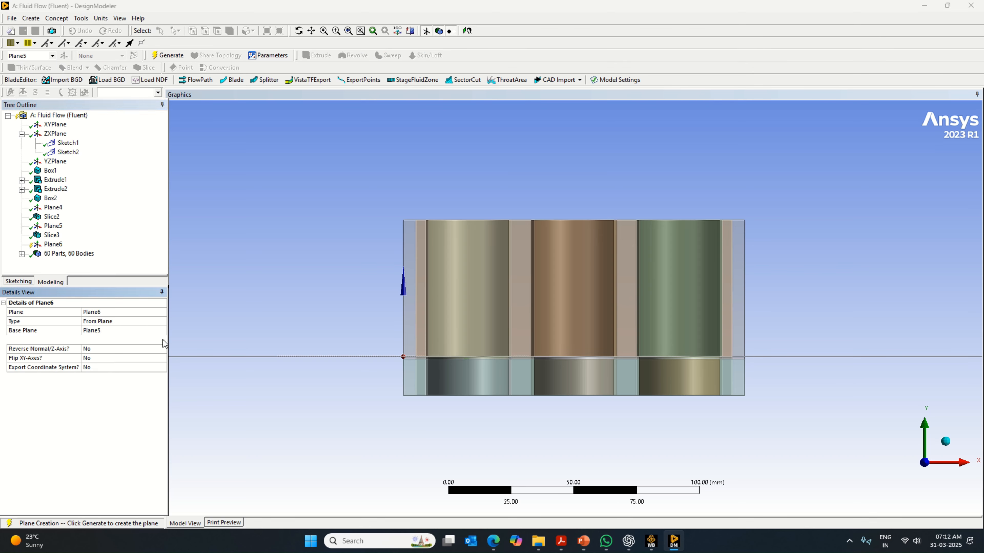
click(129, 380)
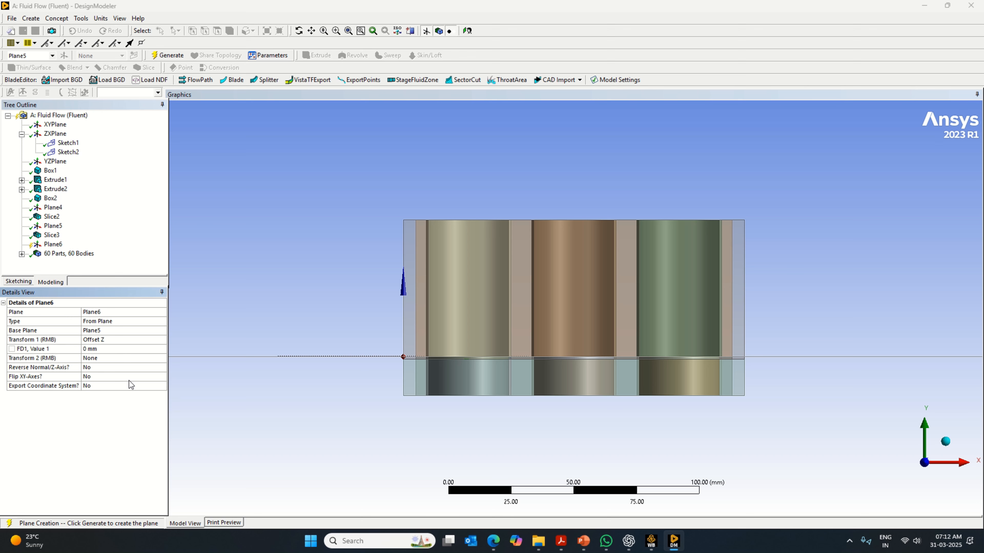
click(87, 348)
text(12)
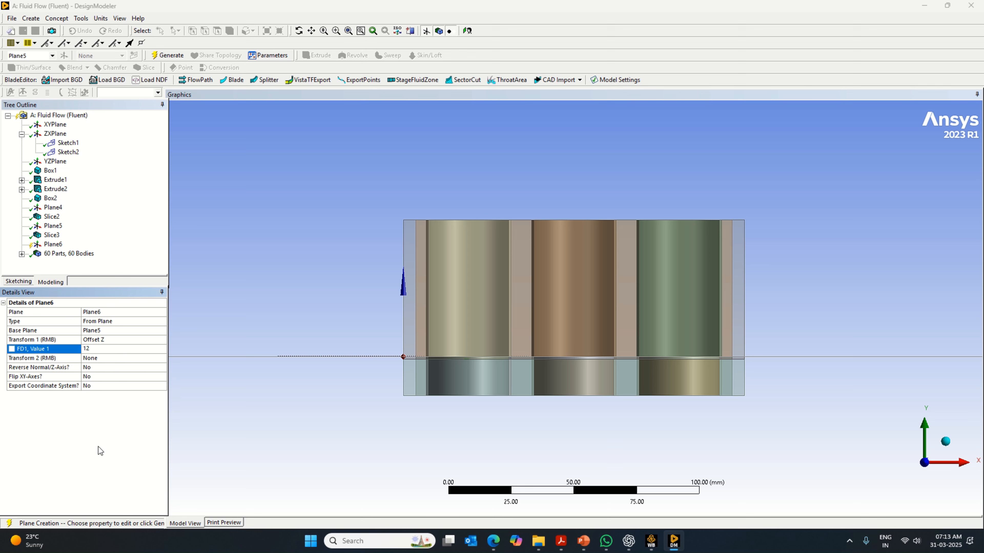
key(Return)
click(168, 56)
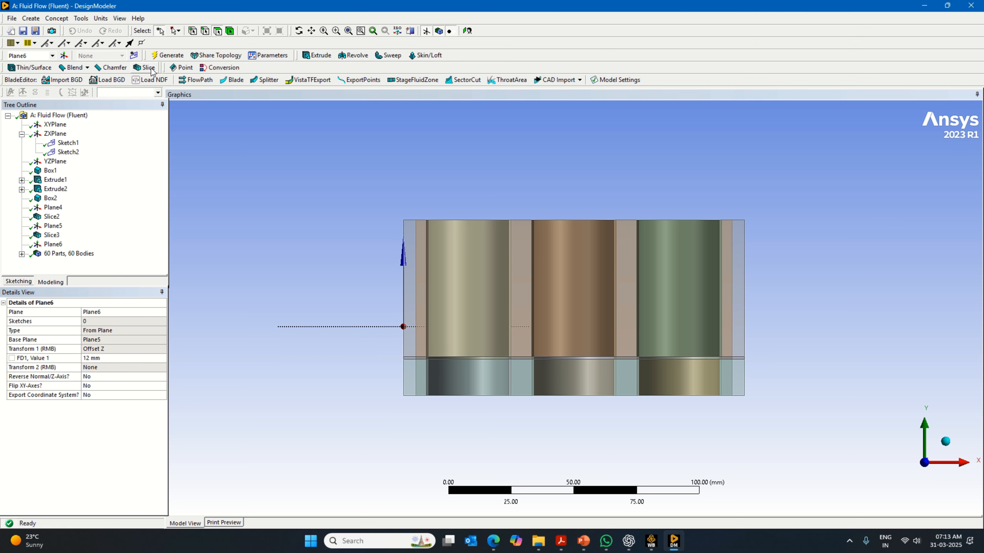
- Slice all bodies with the plane 12 mm above the second slice
click(151, 69)
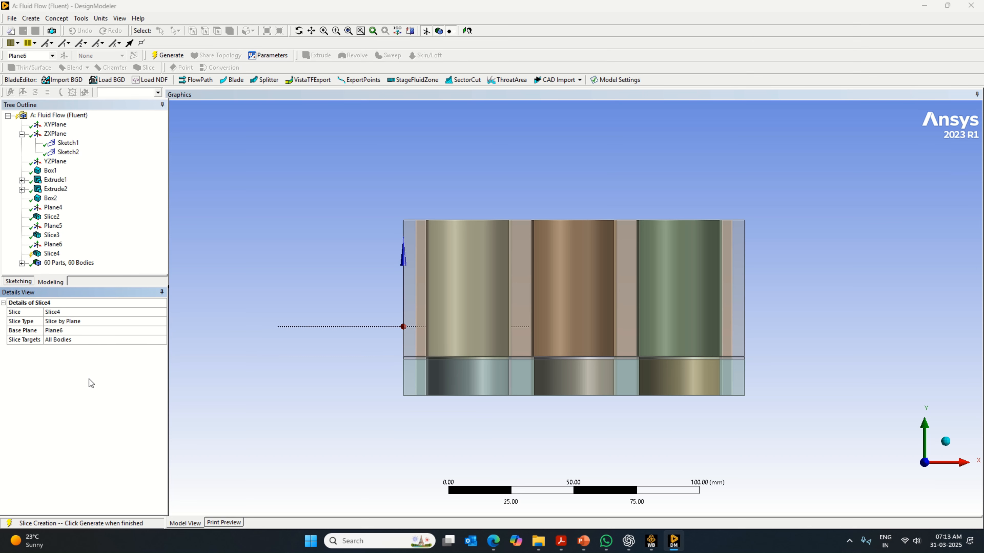
right_click(116, 391)
click(117, 386)
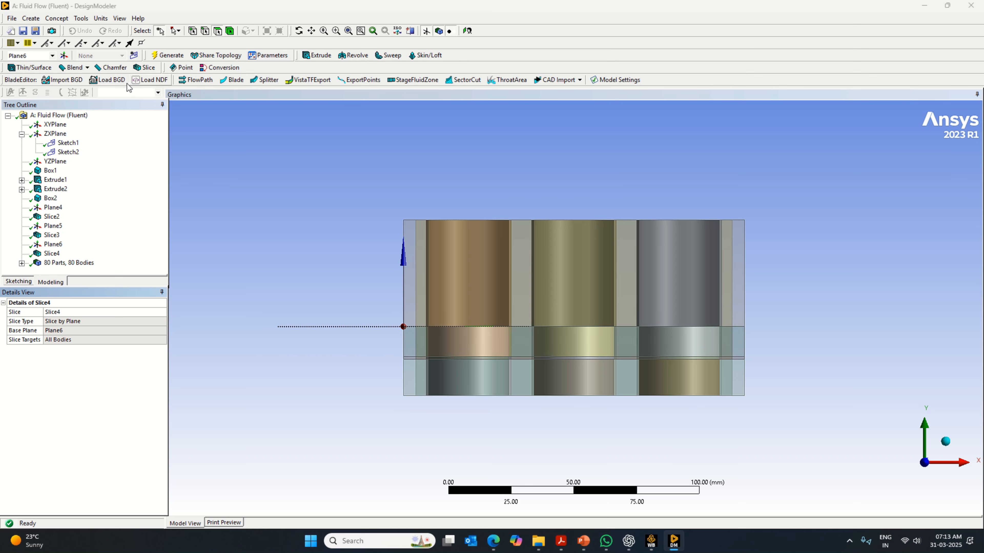
- Create and generate a fourth plane offset 1 mm in Z from the third slicing plane
click(64, 56)
click(162, 331)
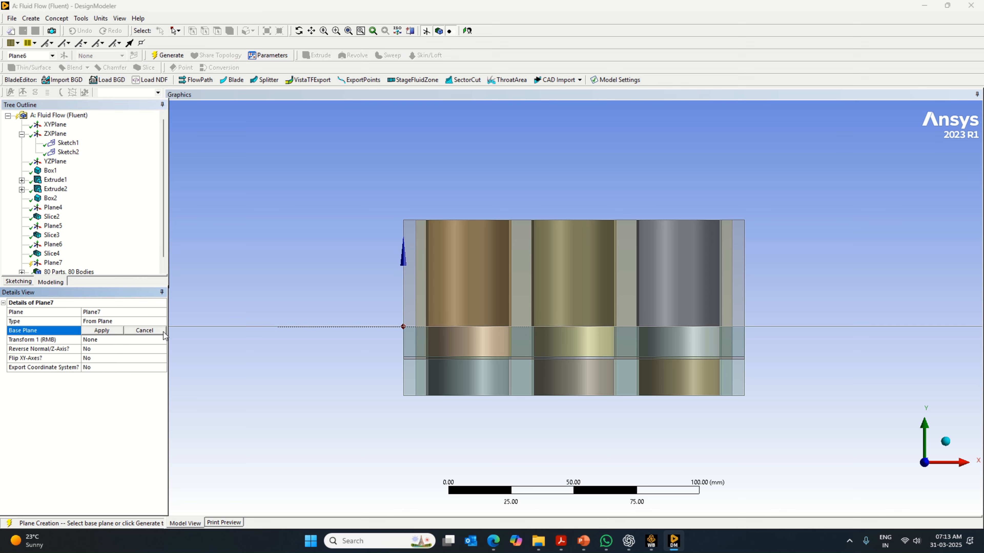
click(159, 340)
click(161, 339)
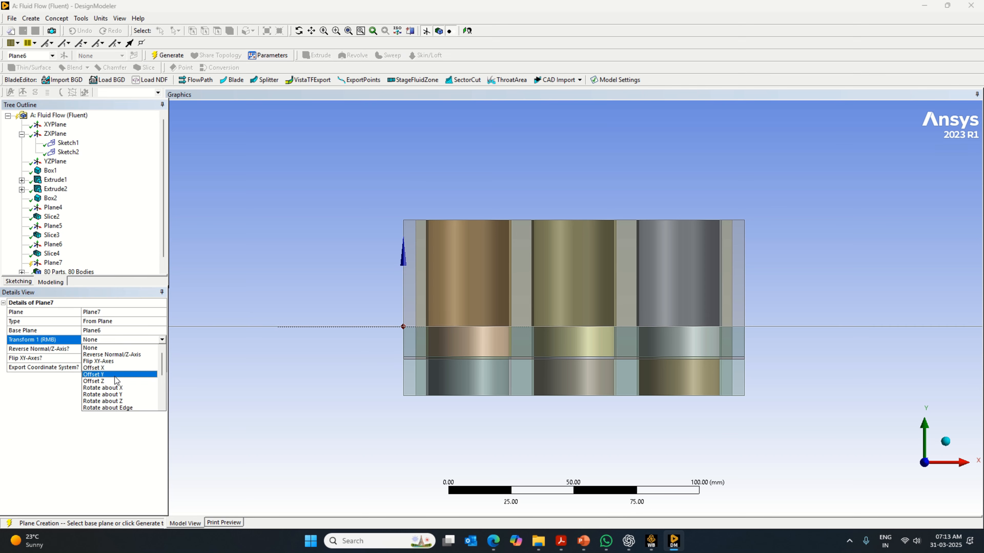
click(114, 380)
click(97, 348)
text(1)
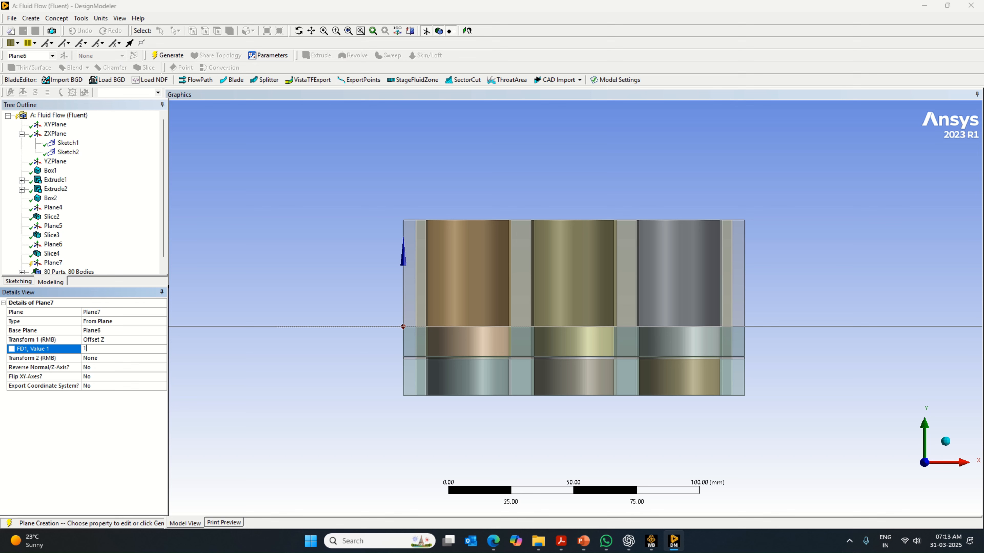
key(Return)
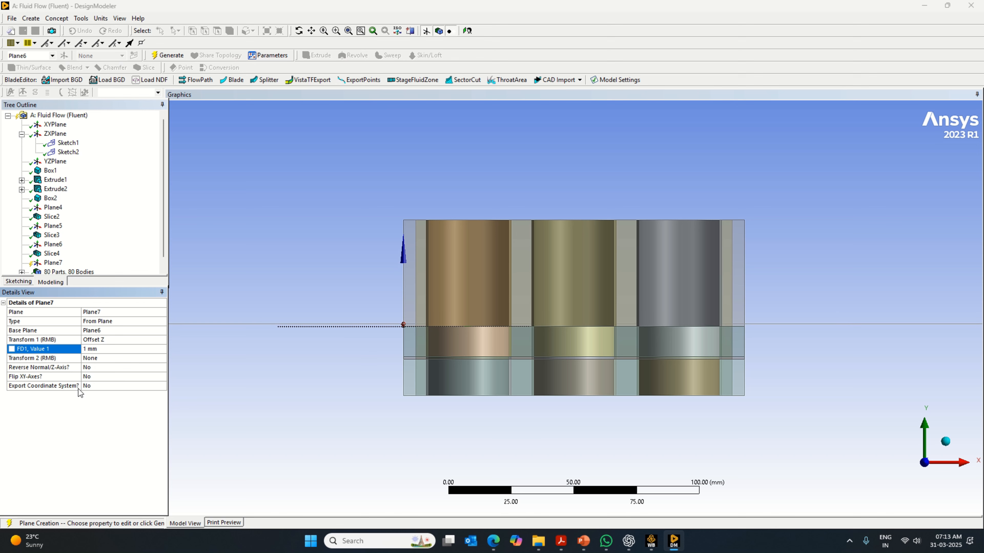
click(168, 55)
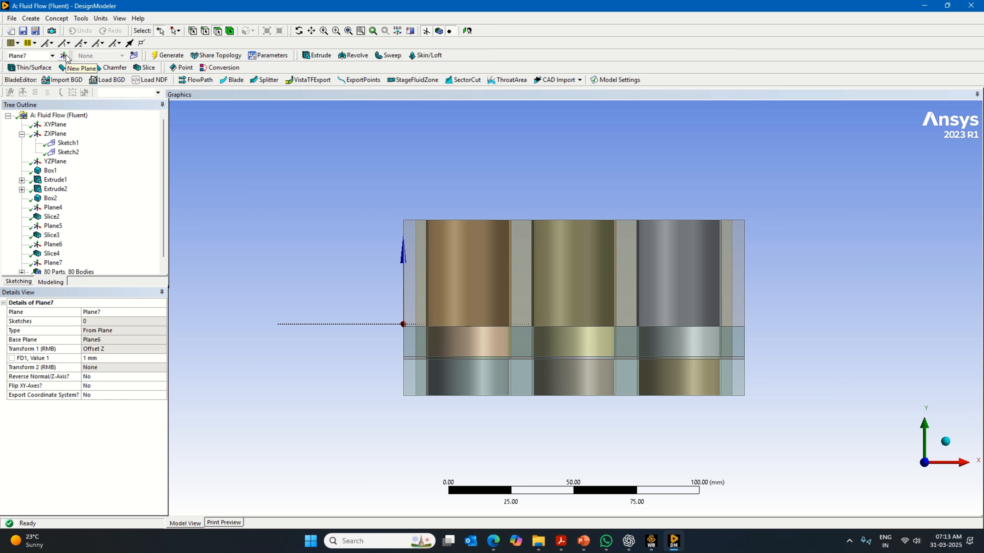
- Start a fifth plane based on the fourth plane, with an Offset Z transform
click(64, 55)
click(161, 340)
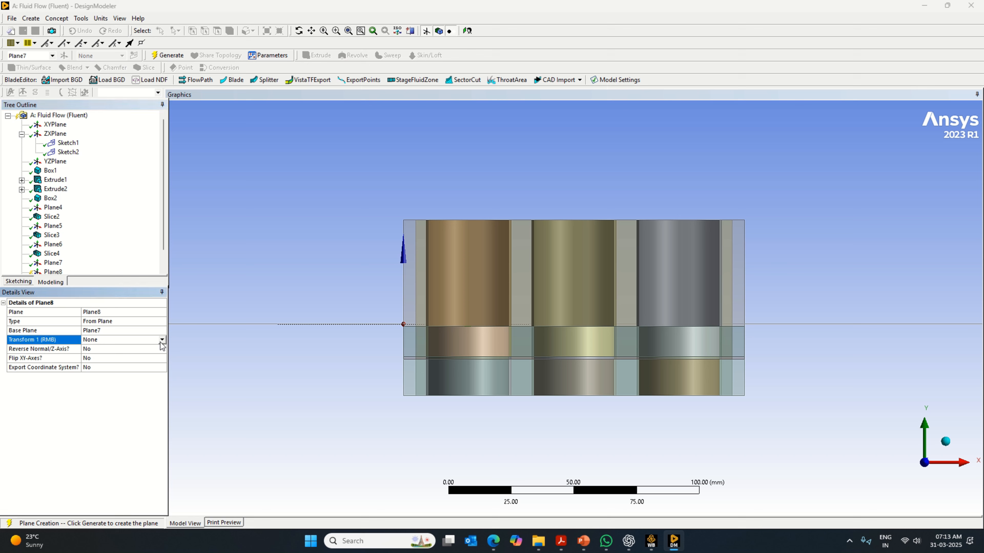
click(99, 380)
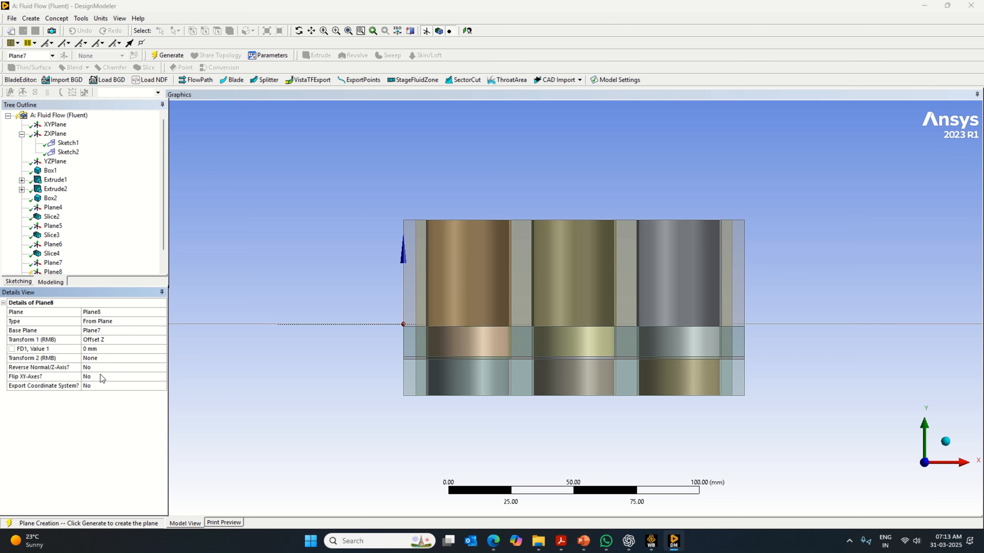
- Set the fifth plane's Z offset to 1 mm
click(95, 349)
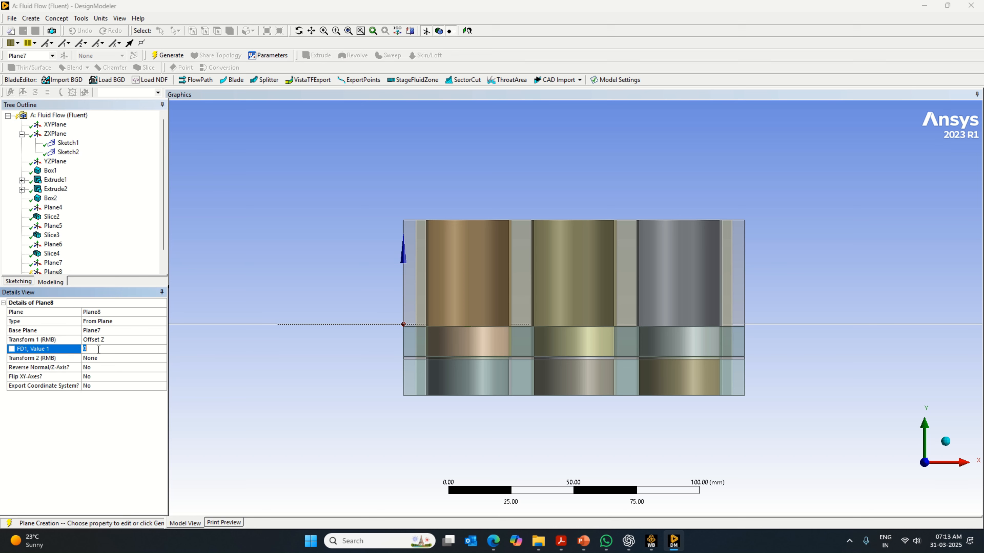
text(1)
key(Return)
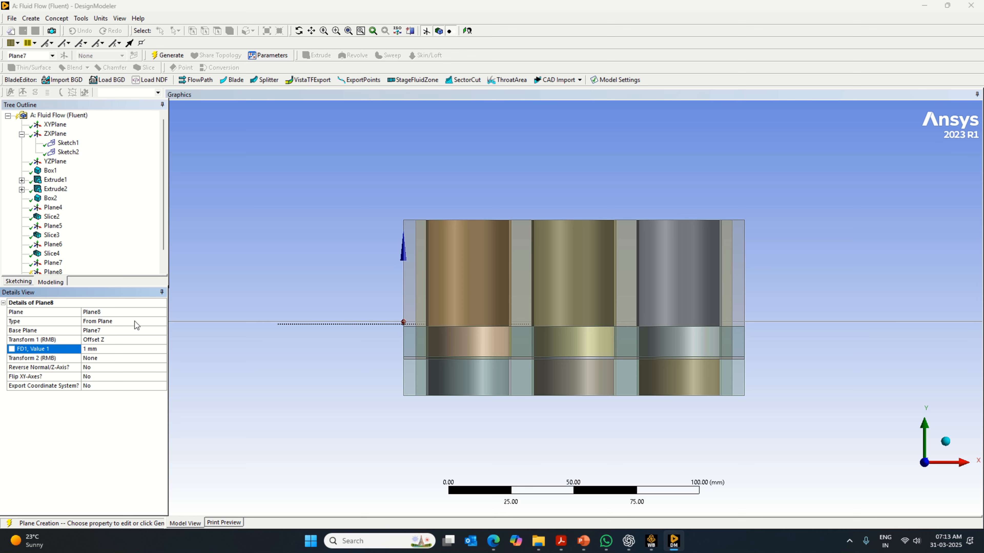
- Set the fifth plane's Z offset to 12 mm and generate it
click(90, 352)
text(12)
click(89, 442)
click(168, 56)
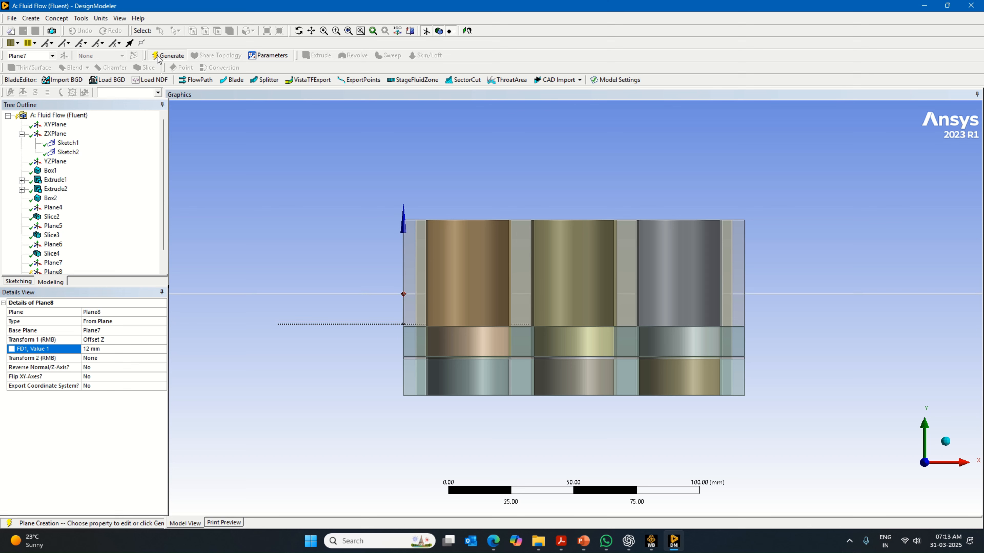
- Slice all bodies by plane, using the fifth plane (Plane8) as the base, and generate the slice
click(146, 67)
click(74, 331)
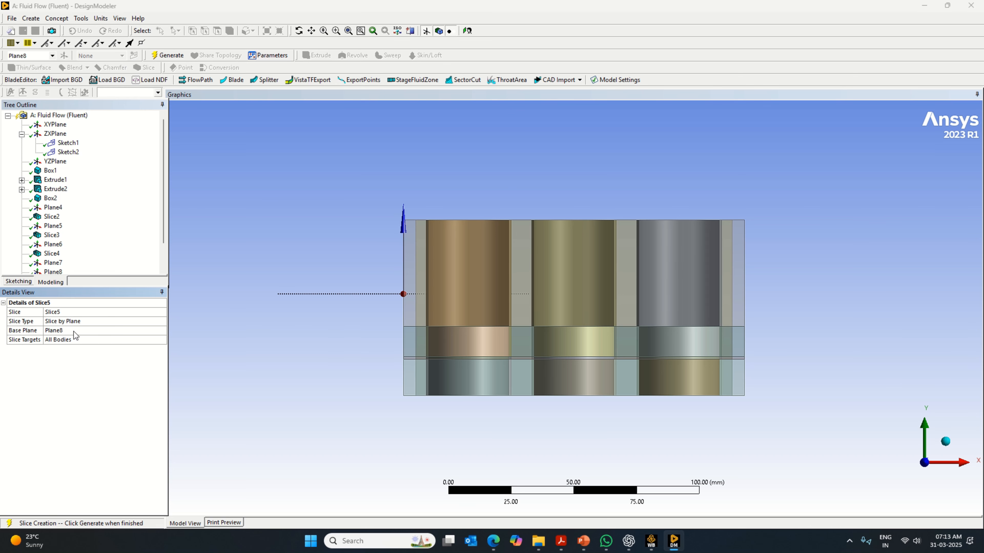
right_click(106, 374)
click(134, 378)
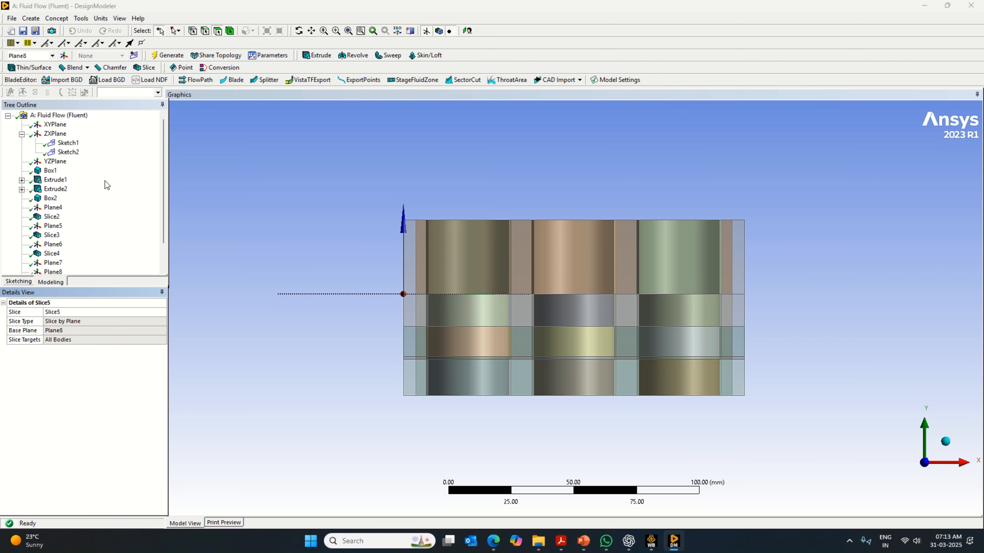
- Create and generate a sixth plane offset 1 mm in Z from Plane8
click(63, 56)
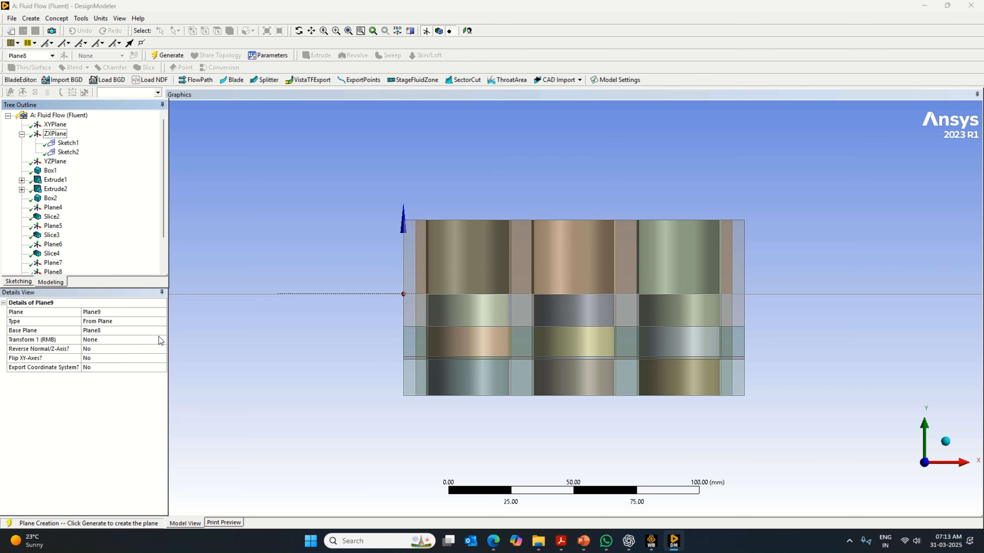
click(162, 331)
click(161, 340)
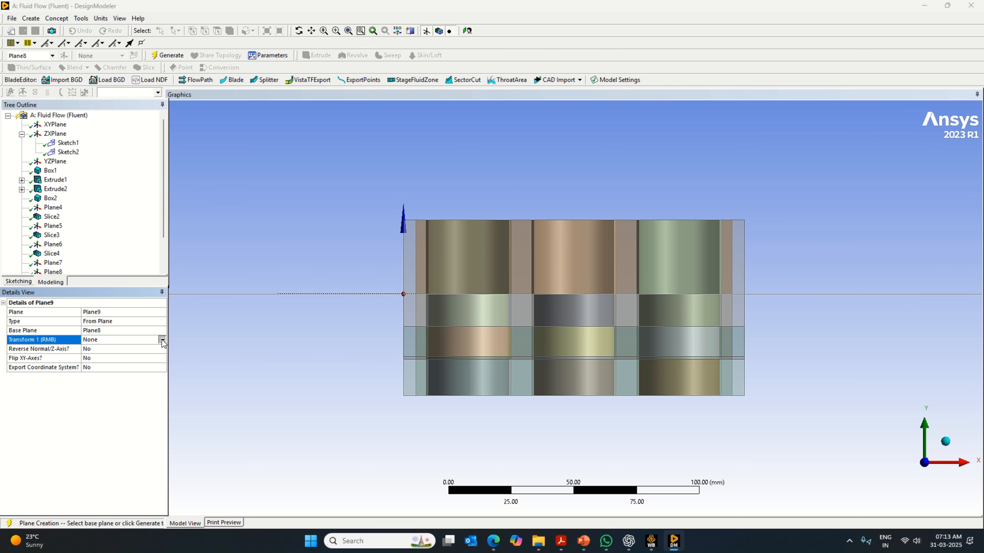
click(161, 340)
click(106, 380)
click(95, 349)
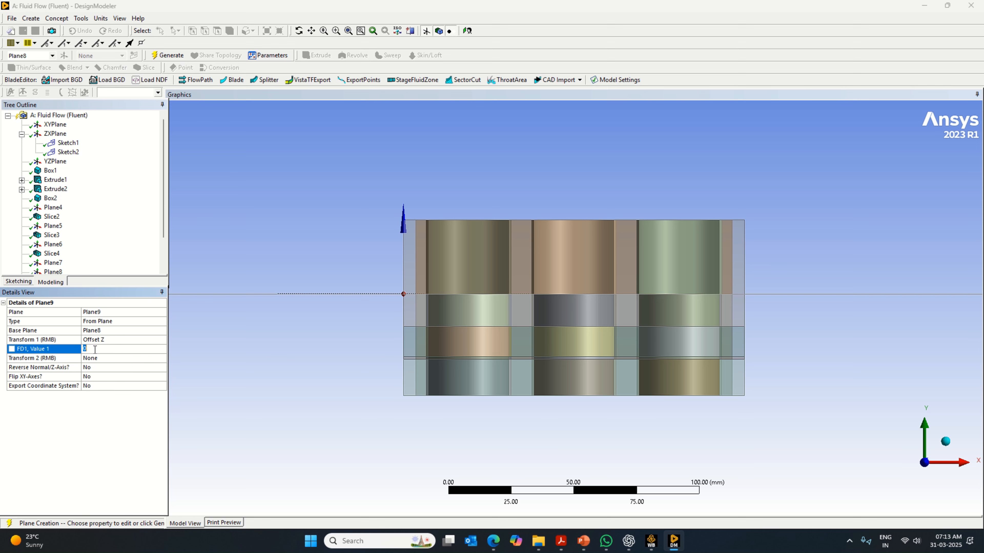
text(1)
click(124, 461)
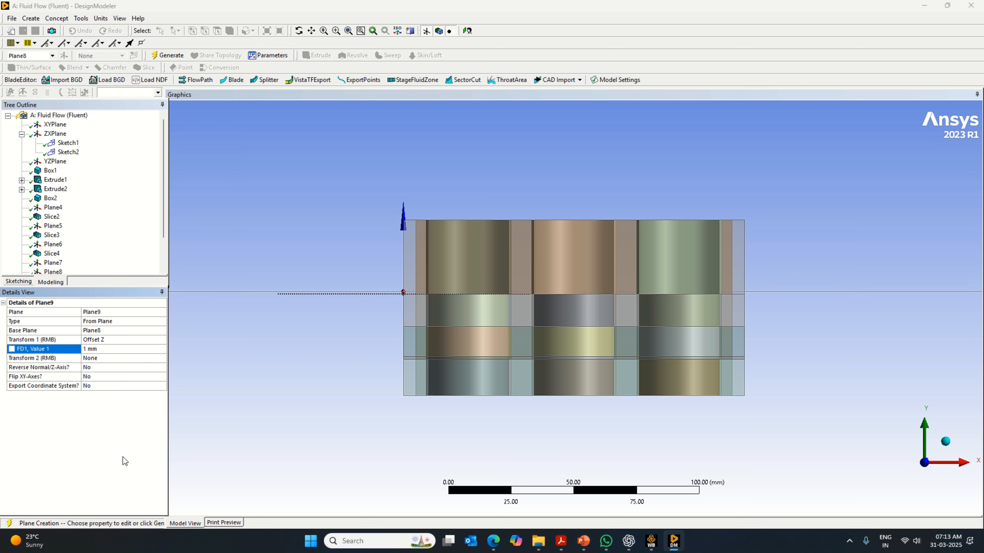
click(168, 55)
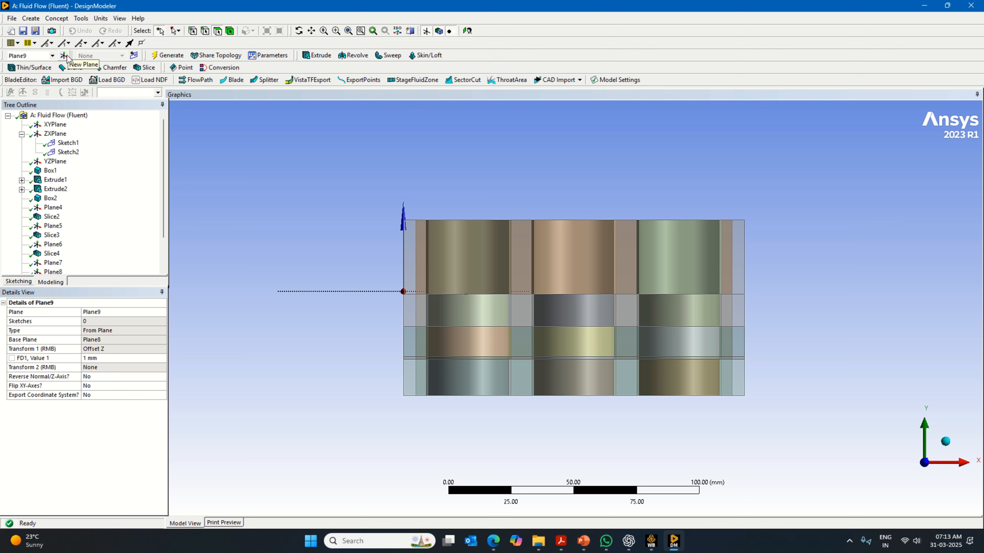
- Slice all bodies with the sixth plane (Plane9) and generate the slice
click(144, 67)
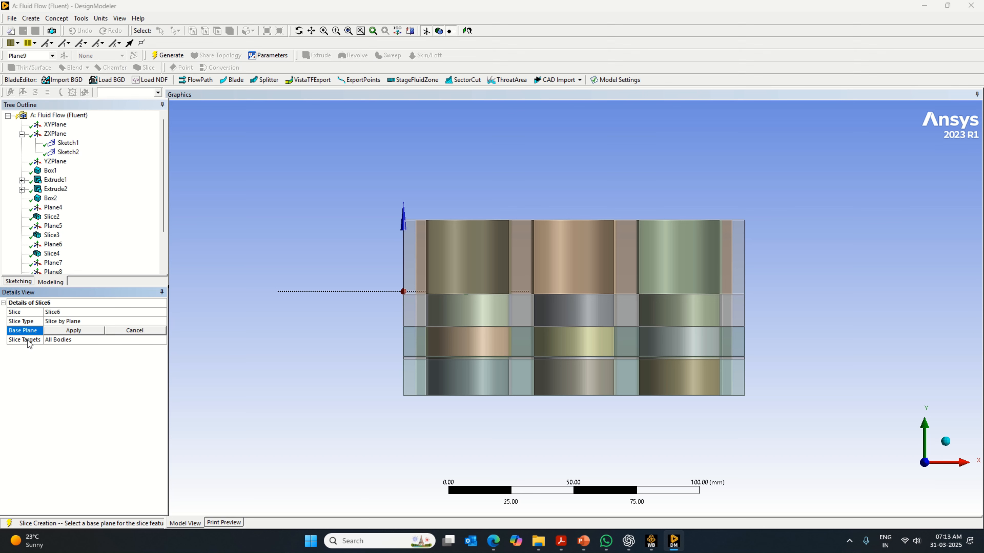
click(76, 331)
right_click(87, 392)
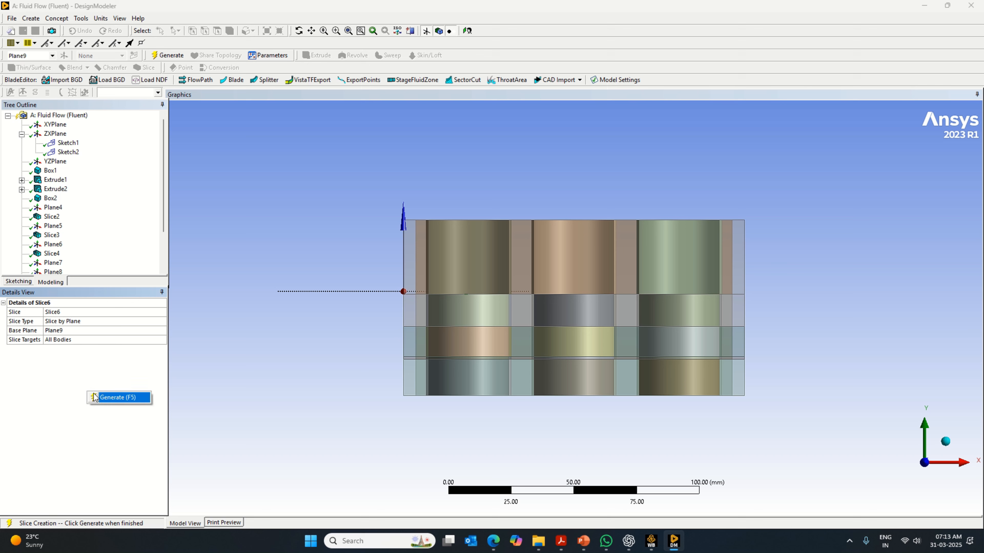
click(109, 396)
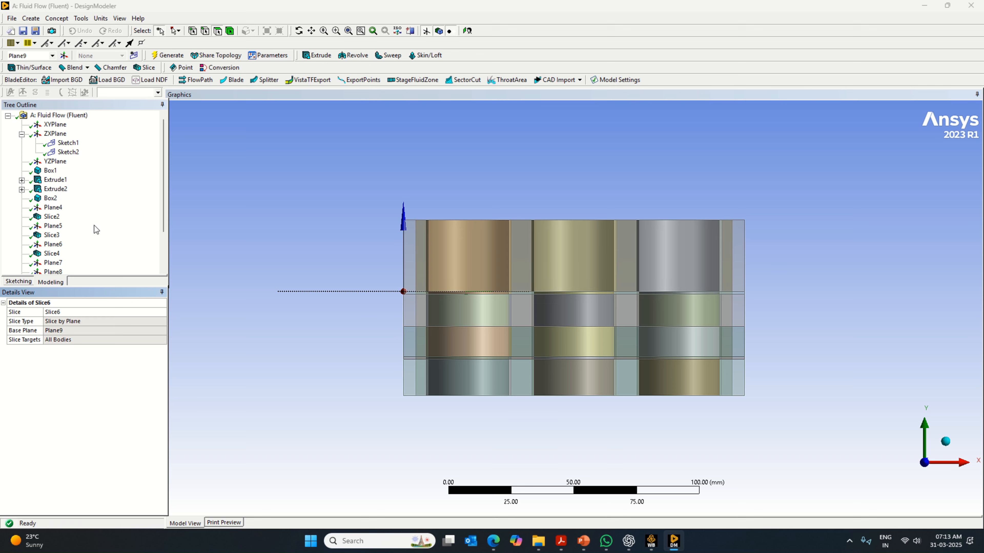
- Slice all bodies with the still unused fourth plane (Plane7) and generate the slice
scroll(94, 225, down, 2)
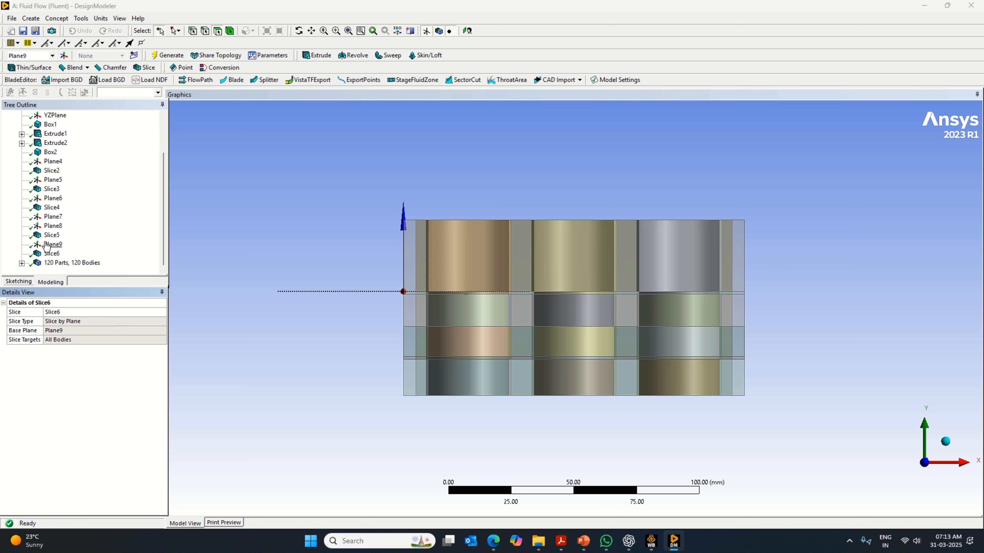
click(60, 226)
click(56, 218)
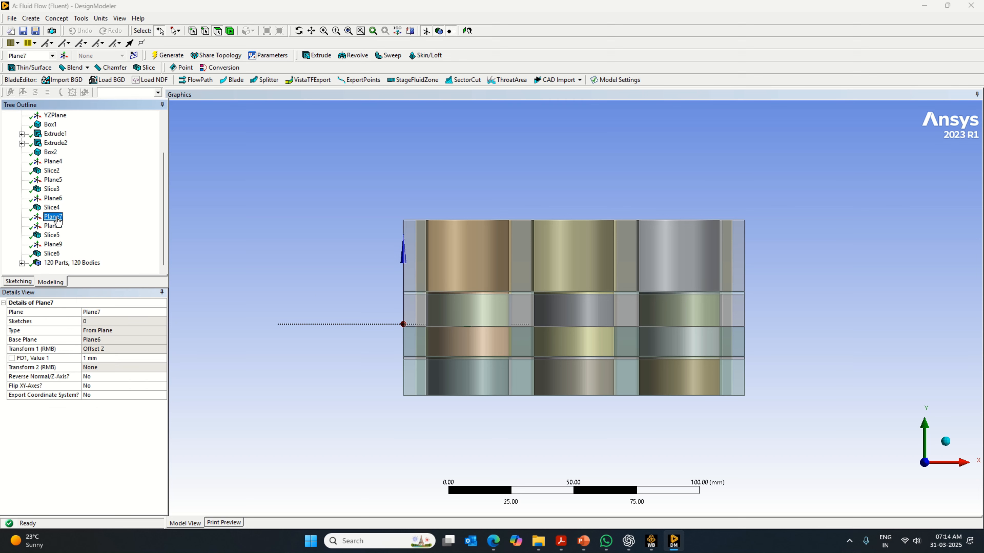
click(143, 68)
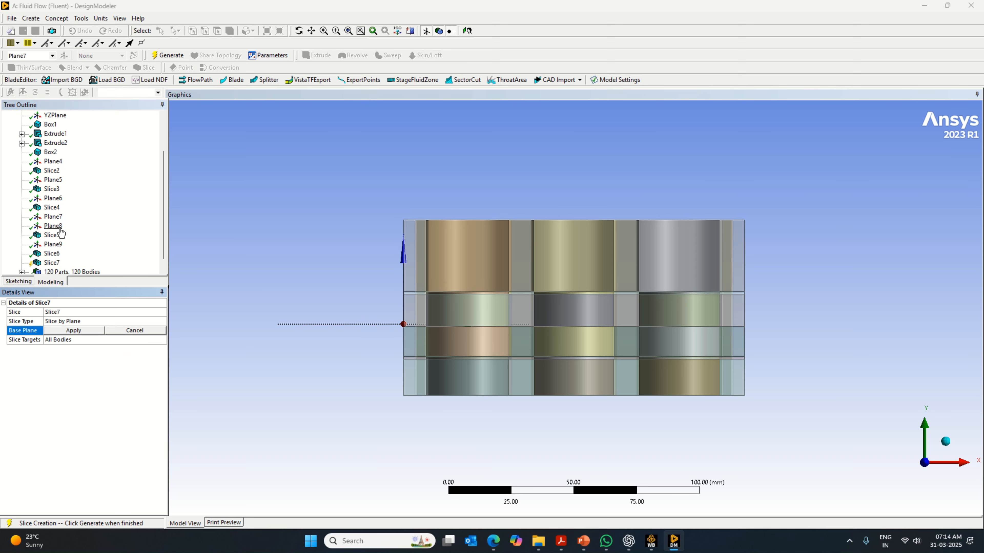
click(53, 217)
click(73, 330)
right_click(83, 376)
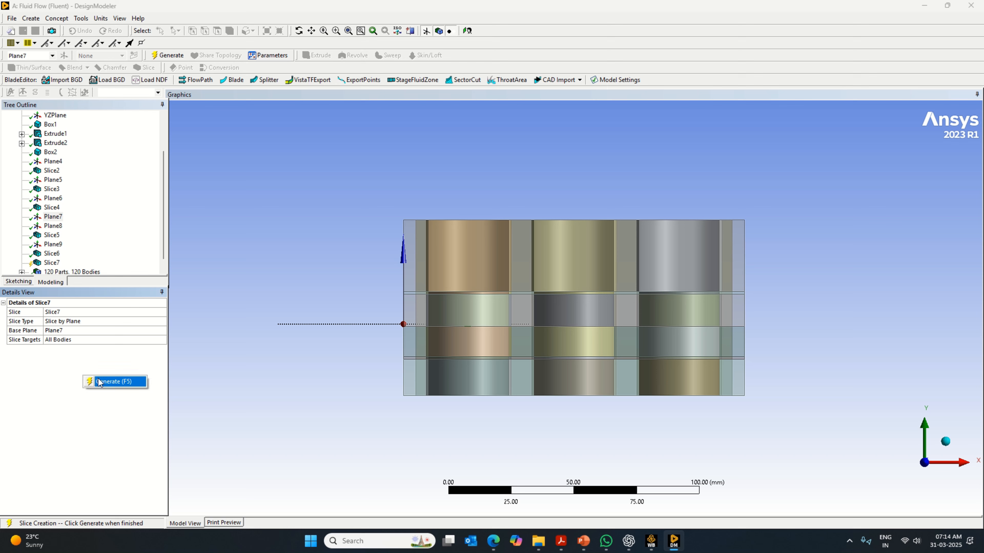
click(99, 382)
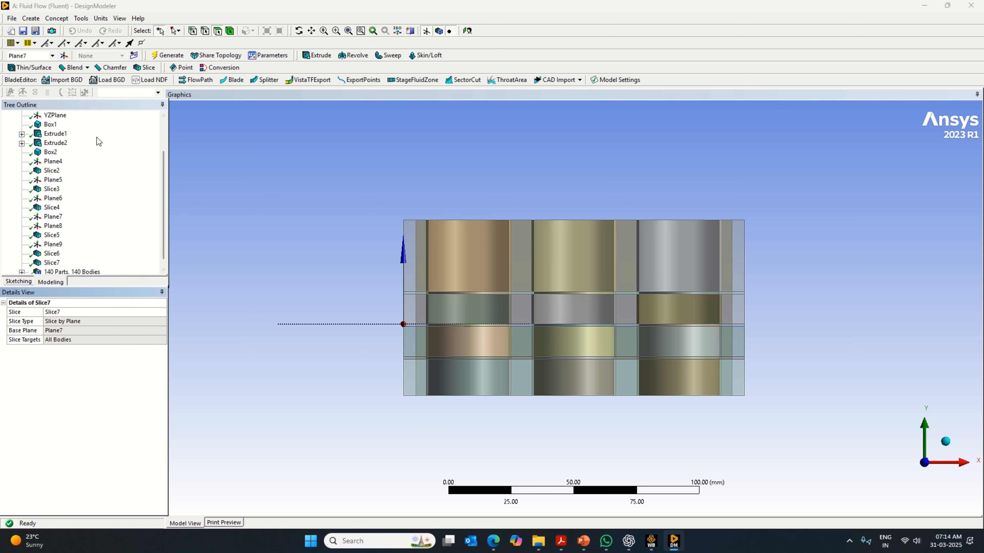
- Create and generate a seventh plane offset 12 mm in Z from Plane9
scroll(62, 256, down, 1)
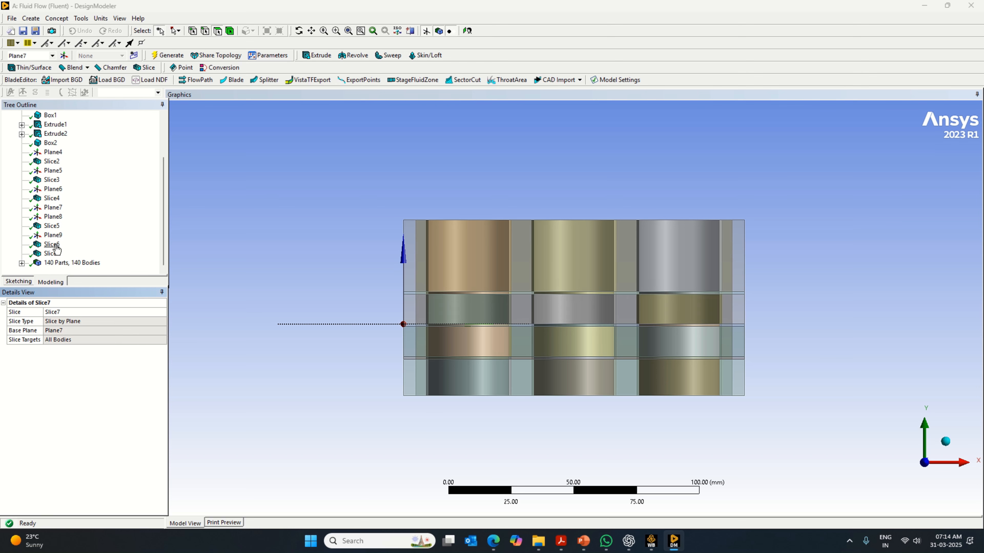
click(53, 234)
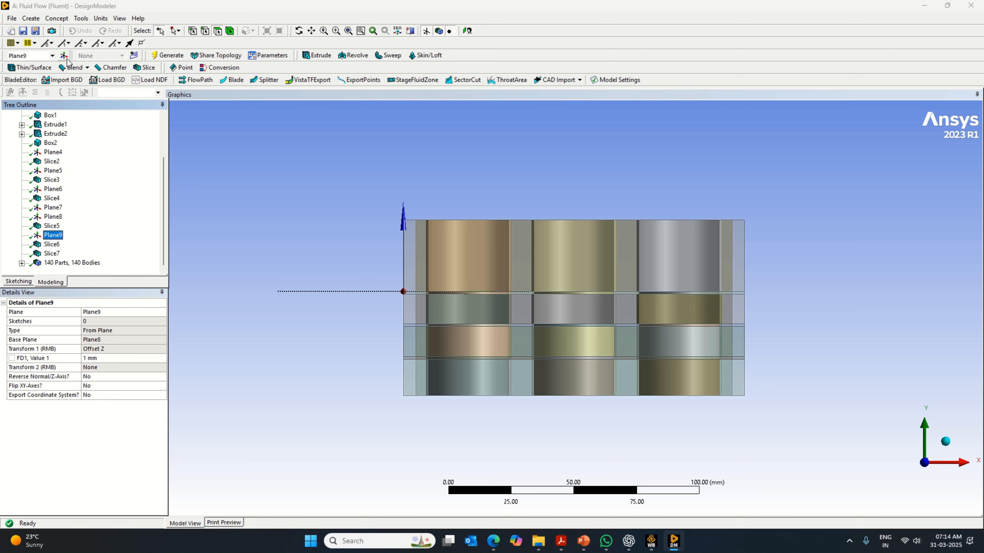
click(65, 57)
click(160, 340)
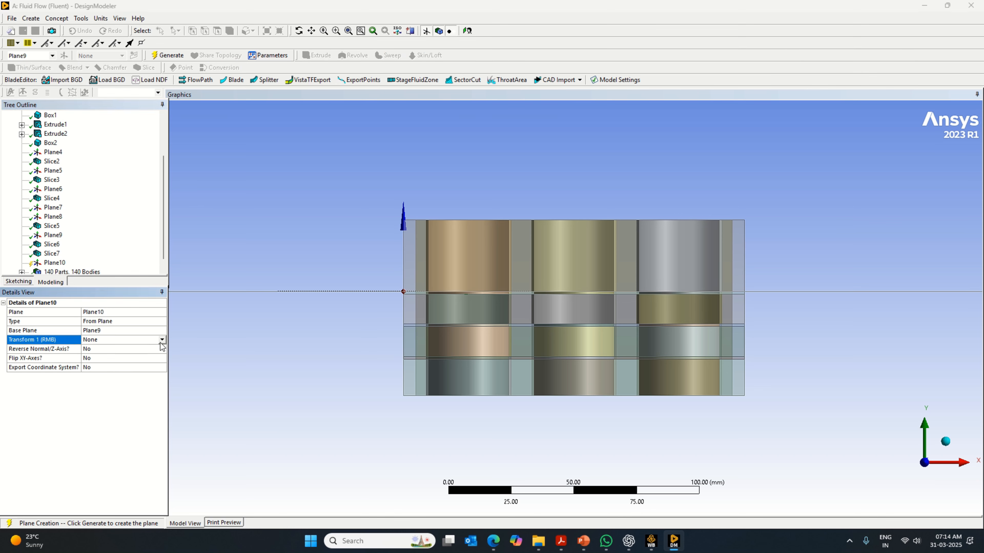
click(160, 340)
click(112, 380)
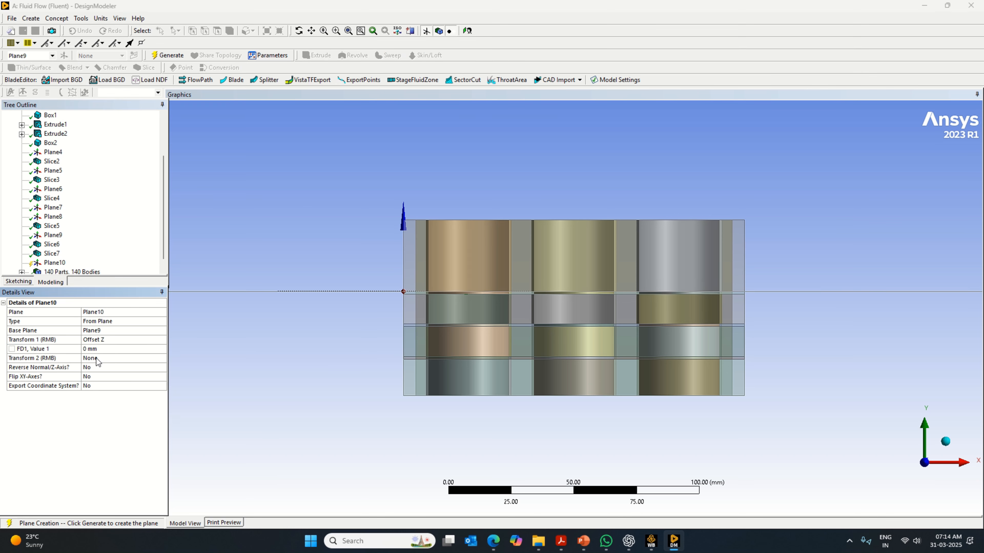
click(95, 349)
text(12)
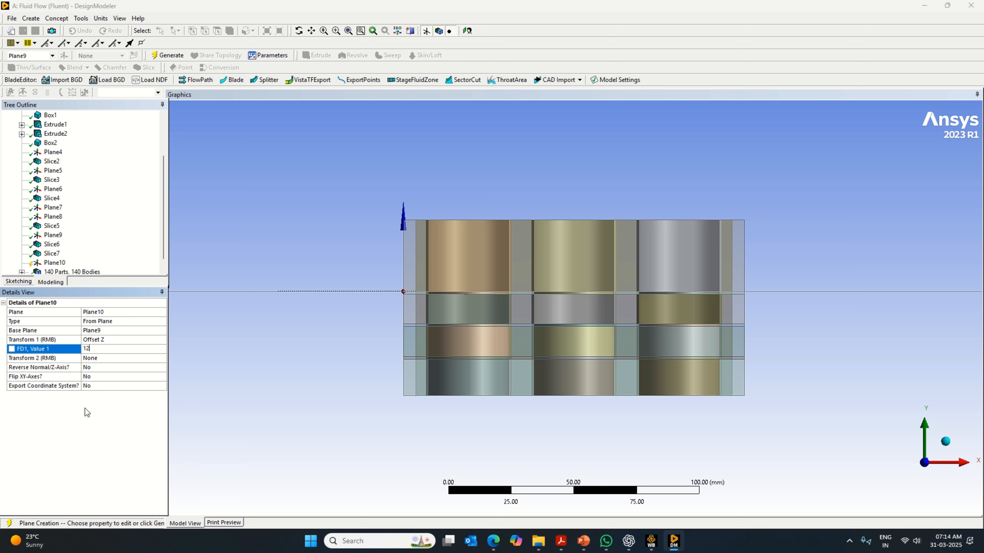
key(Return)
click(167, 55)
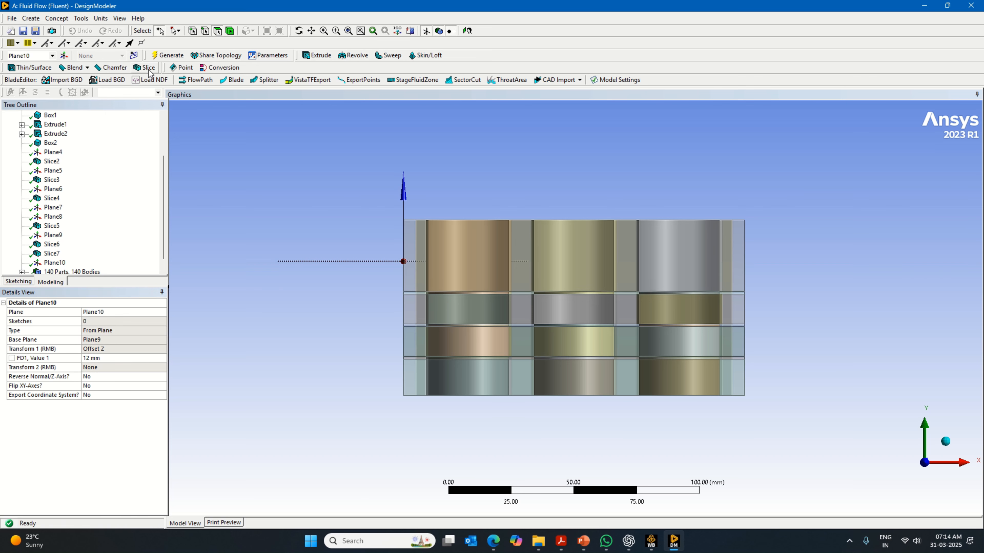
- Slice all bodies with the seventh plane (Plane10) and generate the slice
click(146, 67)
click(90, 330)
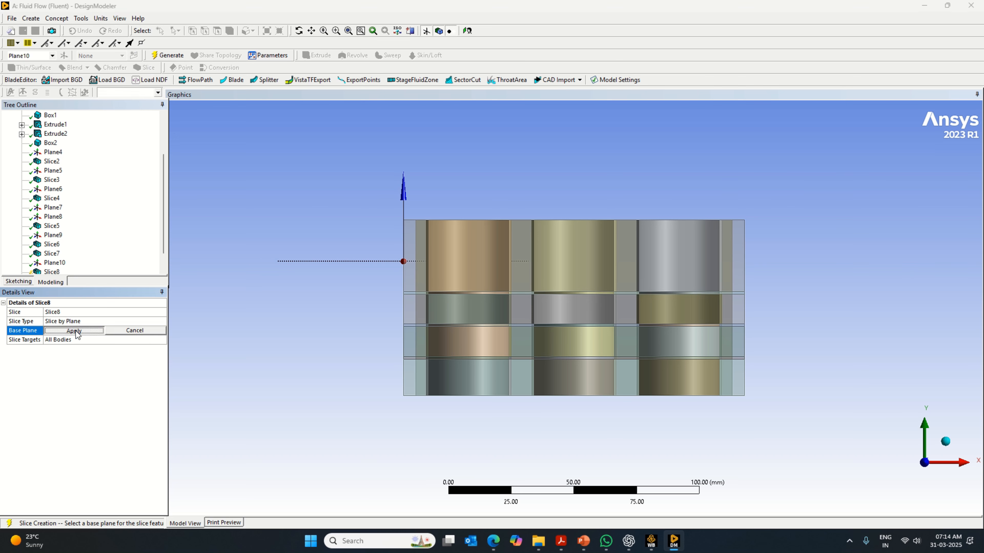
right_click(92, 396)
click(122, 401)
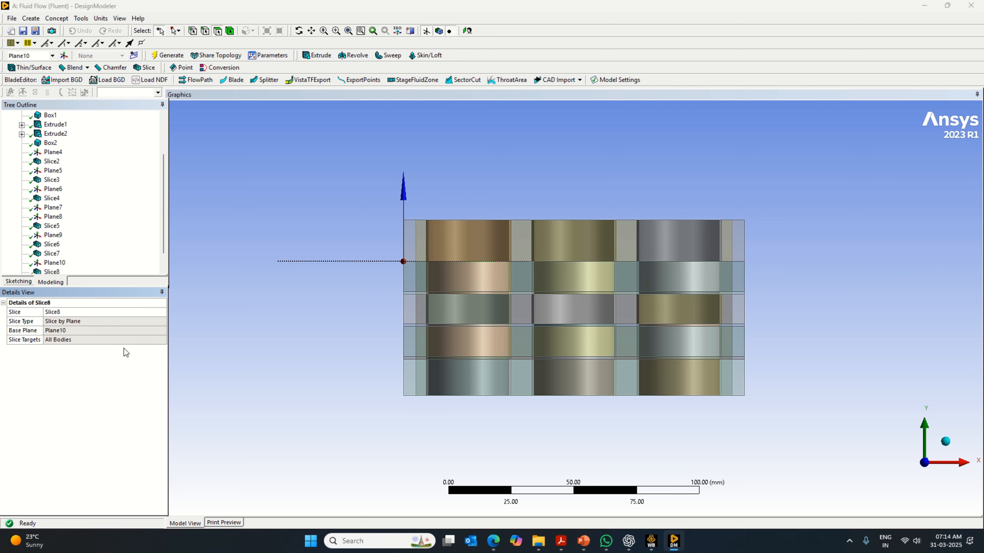
- Create and generate an eighth plane offset 1 mm in Z from Plane10
click(64, 56)
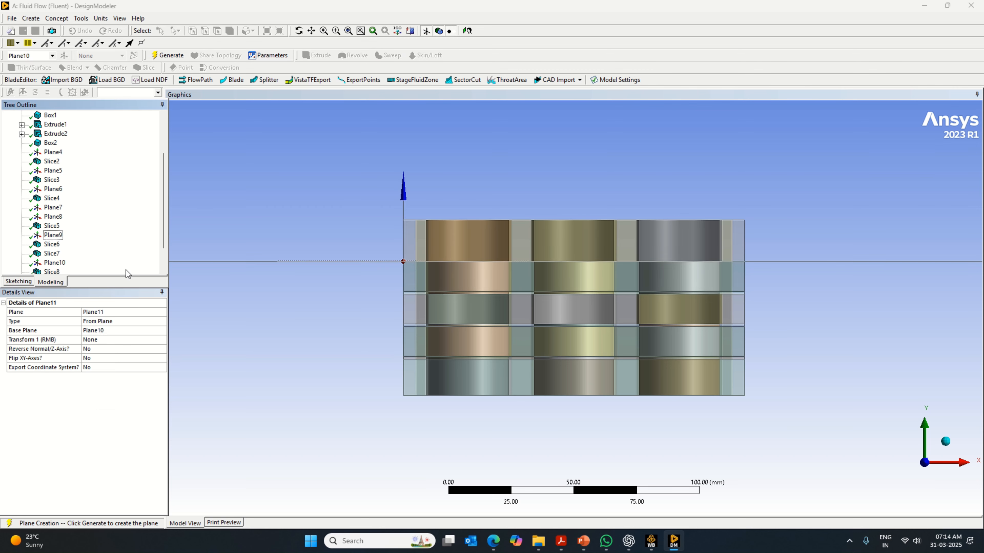
click(162, 342)
click(161, 341)
click(99, 382)
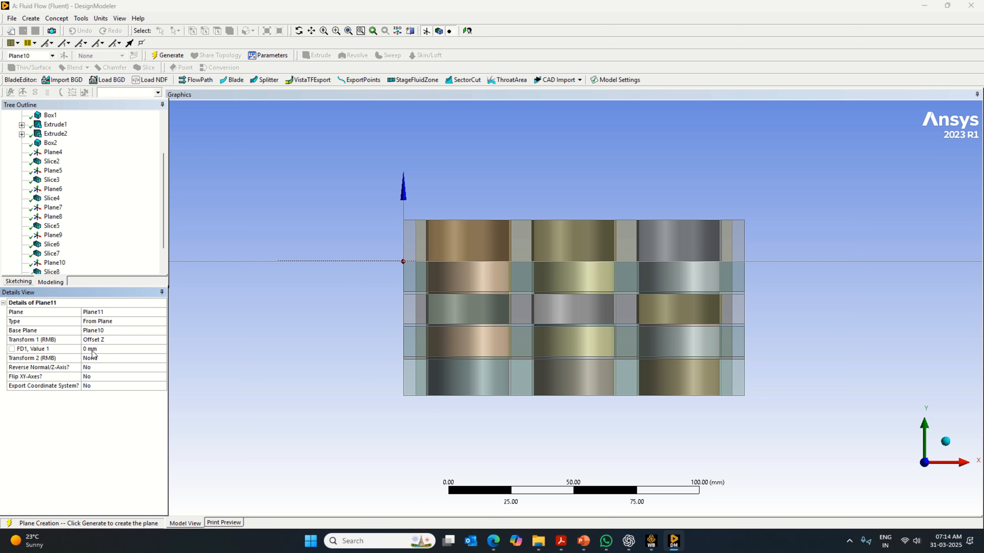
click(93, 349)
text(1)
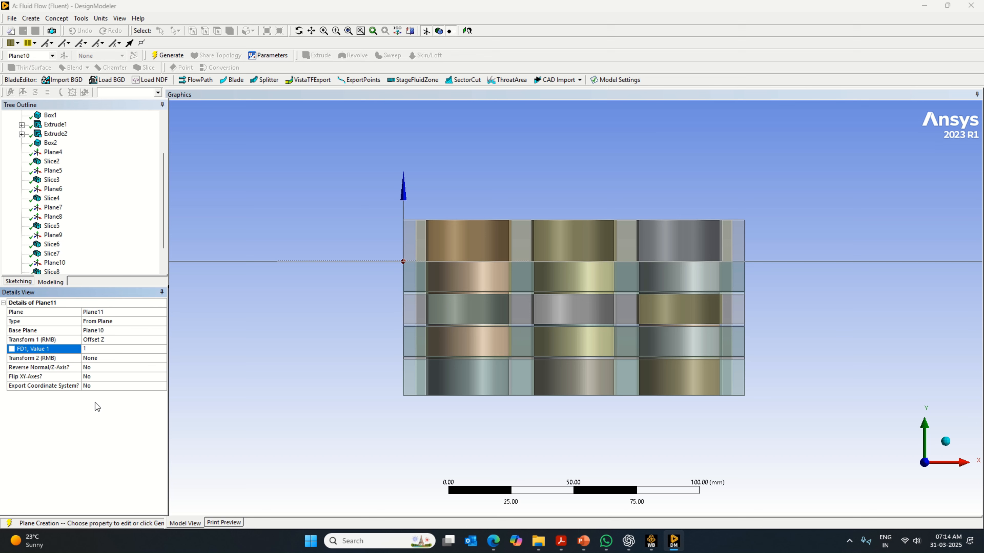
key(Return)
- Slice all bodies with the eighth plane (Plane11) and generate the slice
click(144, 68)
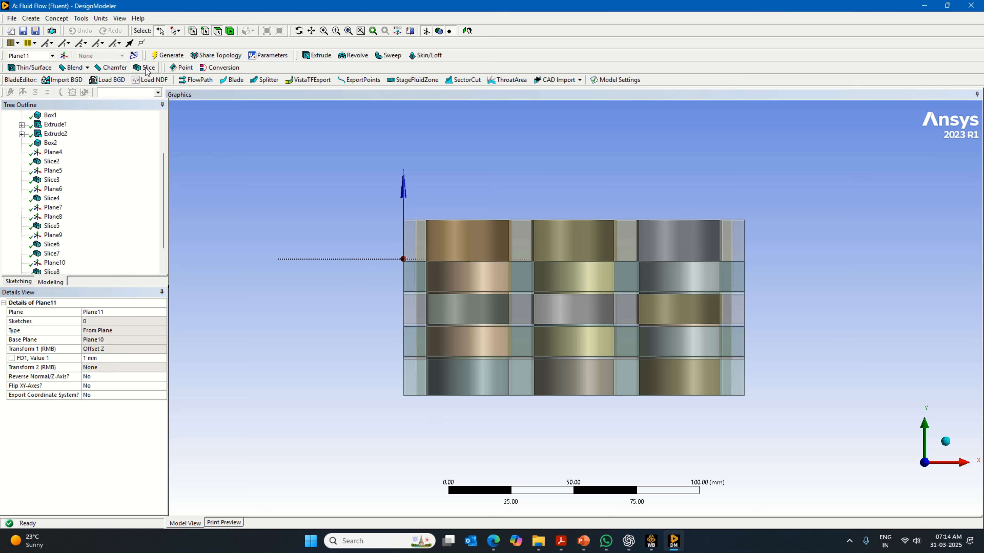
click(73, 331)
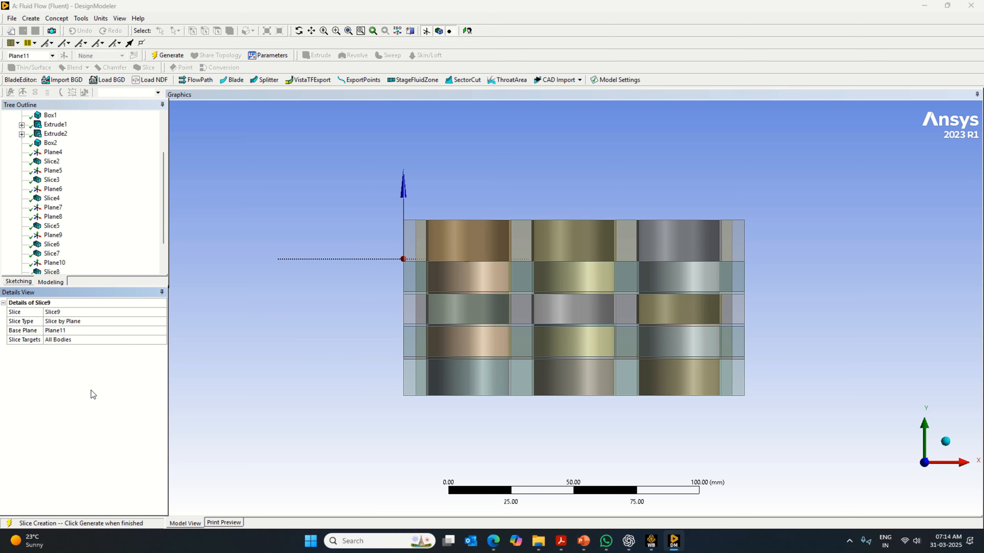
key(F5)
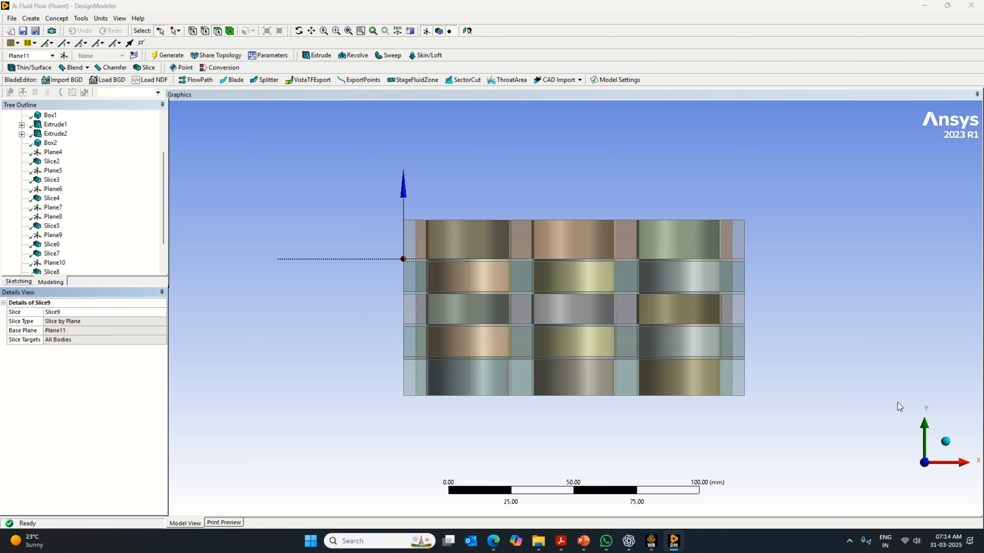
- Examine the sliced layers of the box and cylinders in isometric and front views
click(947, 441)
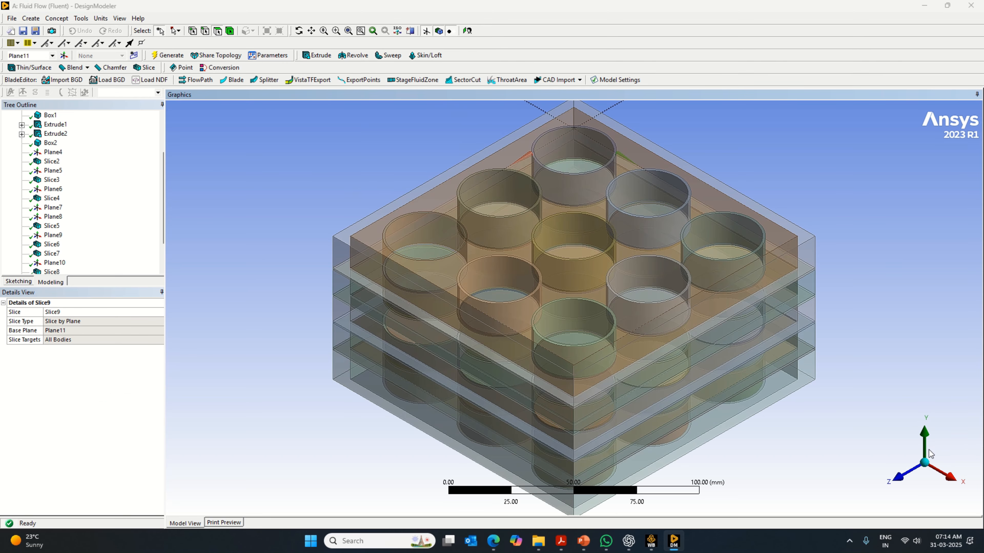
click(898, 478)
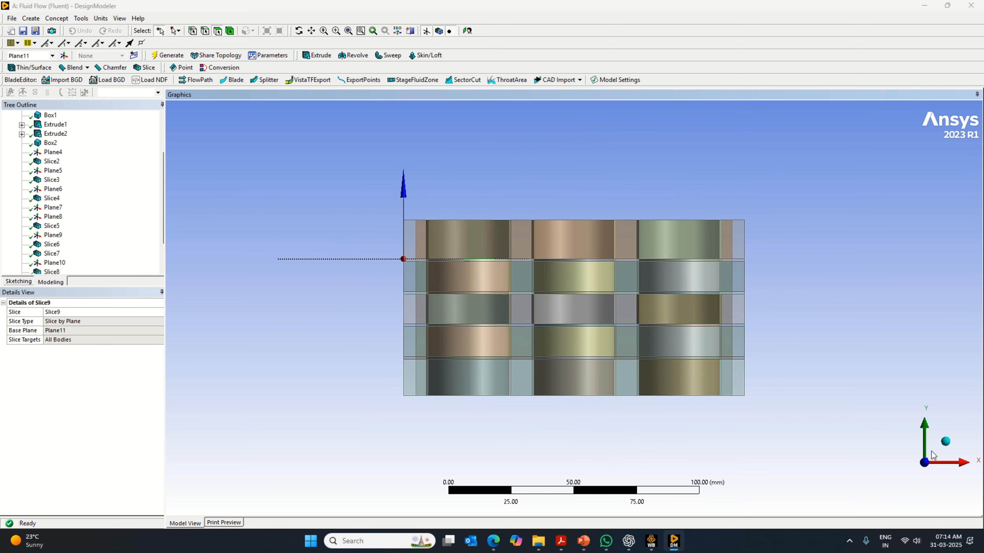
click(945, 442)
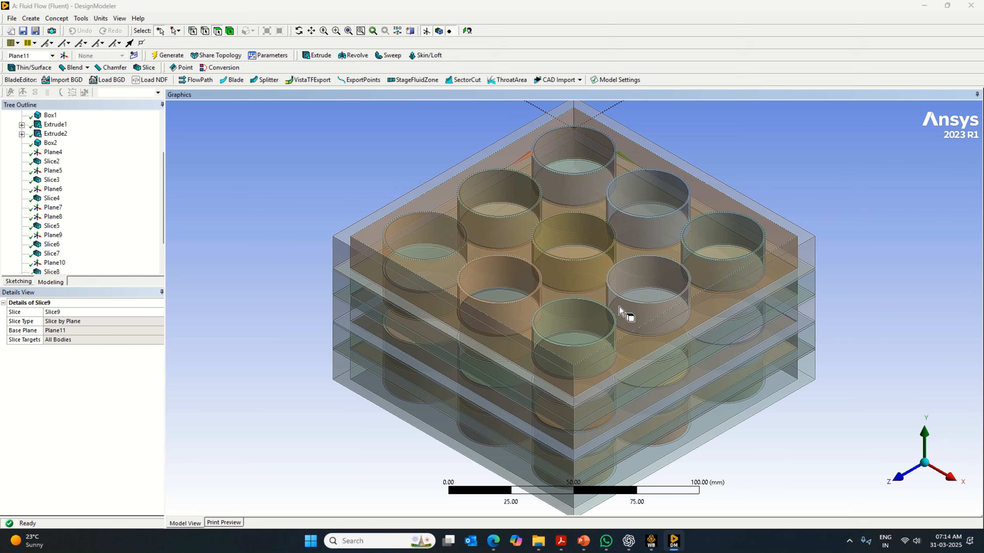
click(562, 329)
click(643, 375)
click(650, 386)
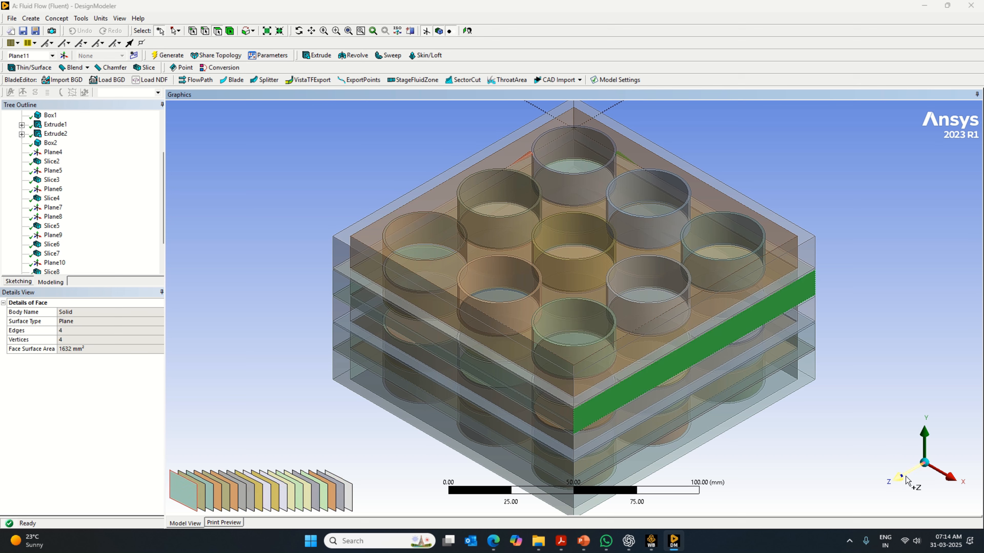
click(867, 387)
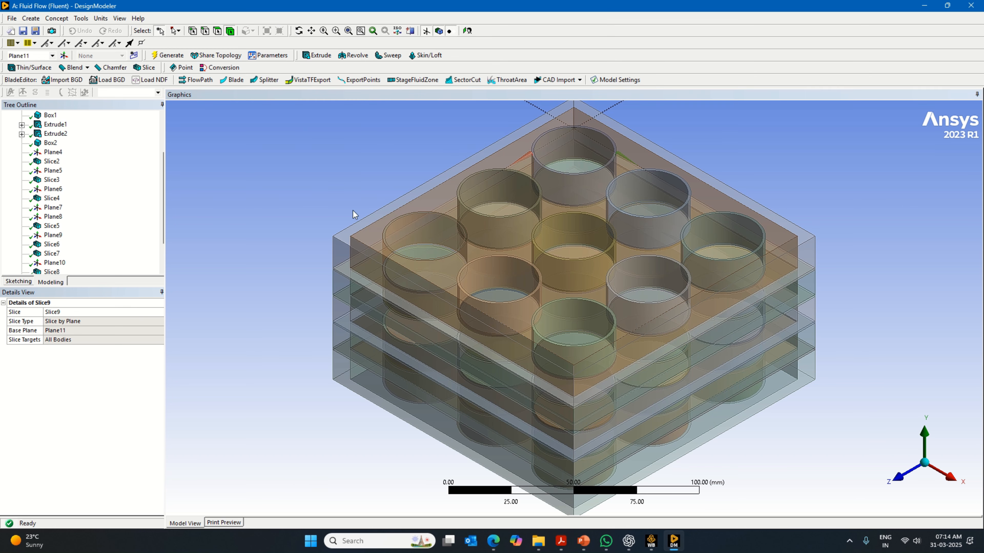
- Unite the nine stacked outer wall bodies of the box with a Boolean and generate it
click(338, 269)
drag(338, 268, 341, 381)
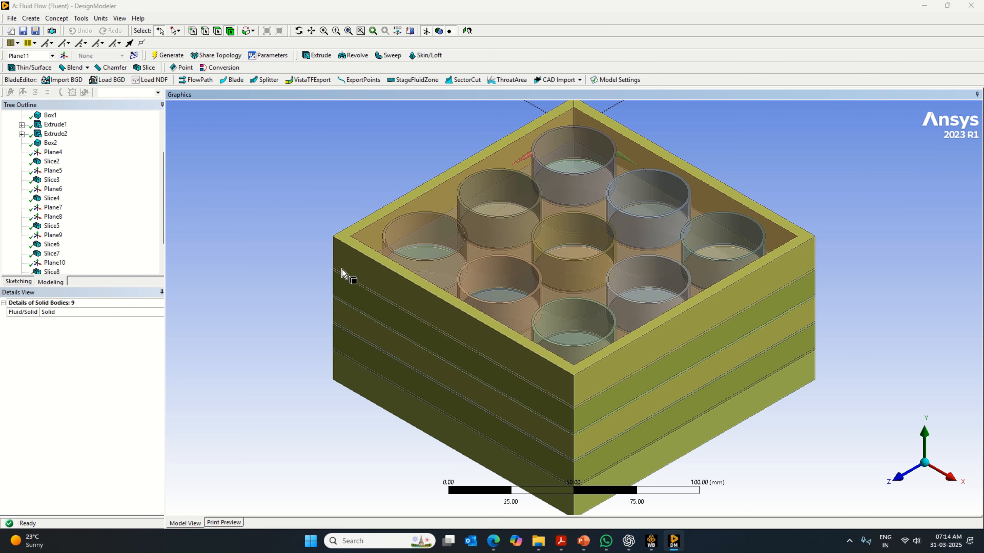
middle_drag(793, 491, 864, 481)
click(31, 19)
click(50, 170)
click(83, 330)
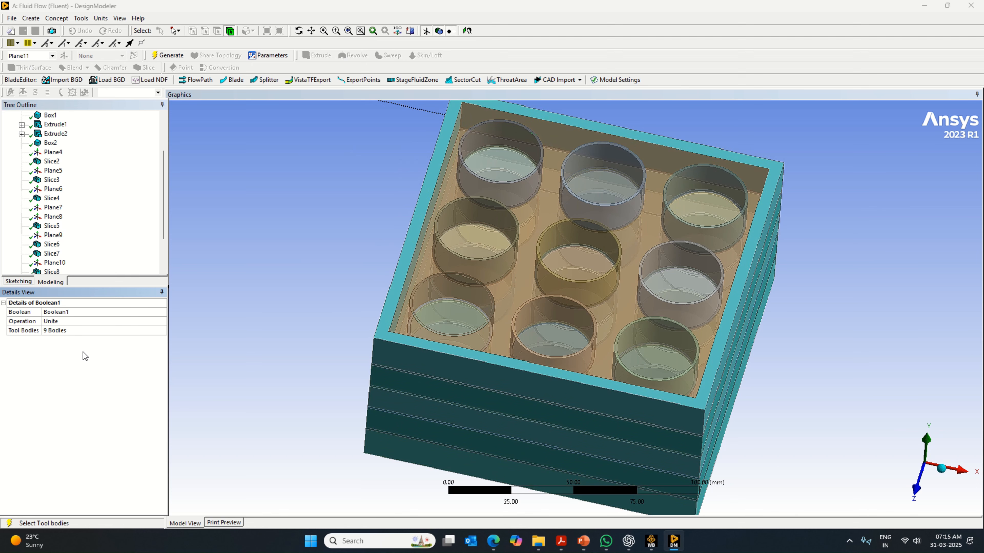
right_click(84, 357)
click(93, 363)
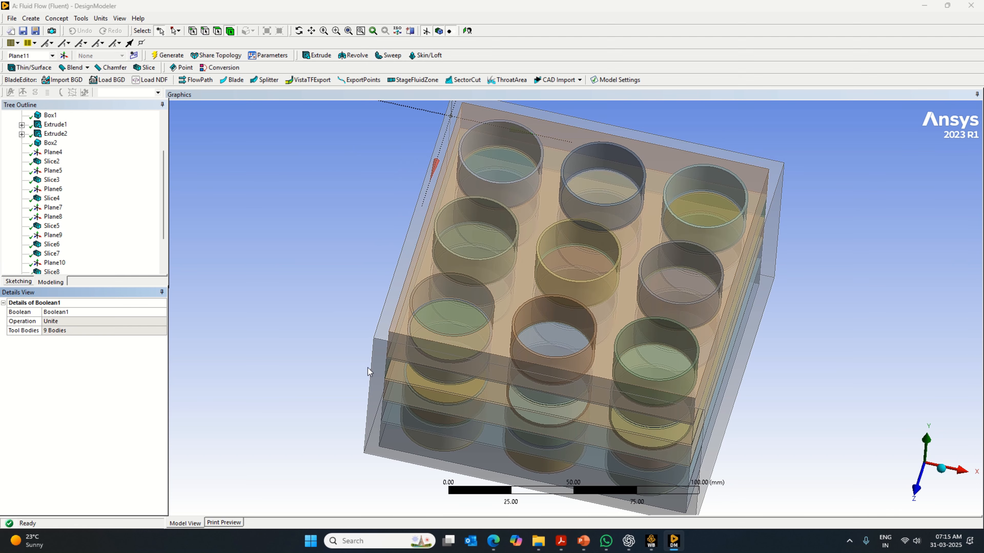
- Hide the united outer wall body so that the inner layers and cylinders are exposed
middle_drag(368, 372, 625, 411)
click(942, 469)
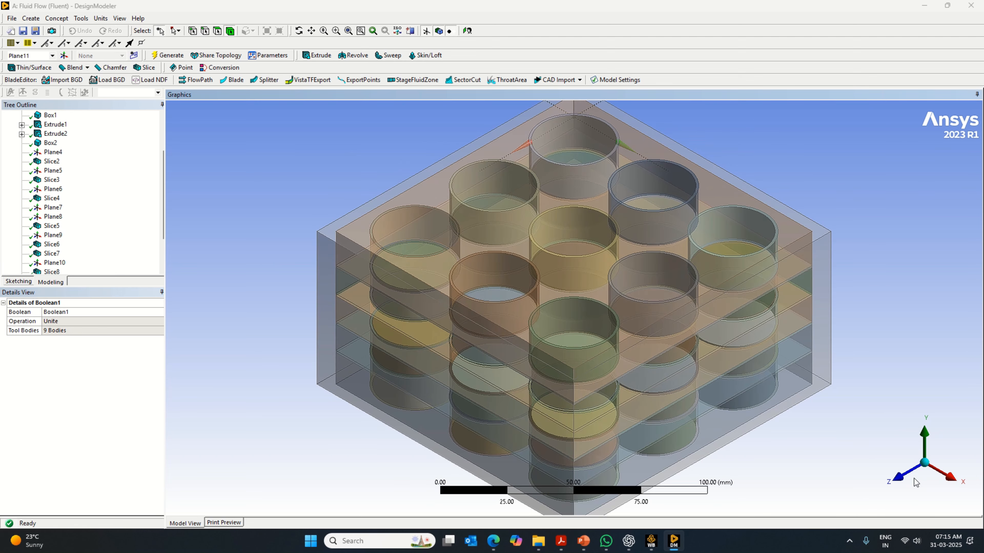
click(900, 476)
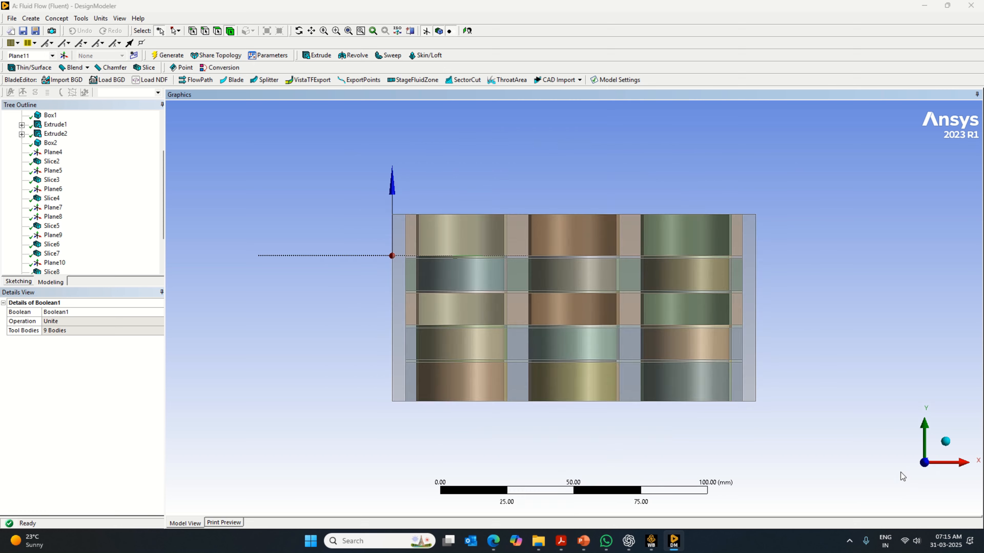
click(945, 436)
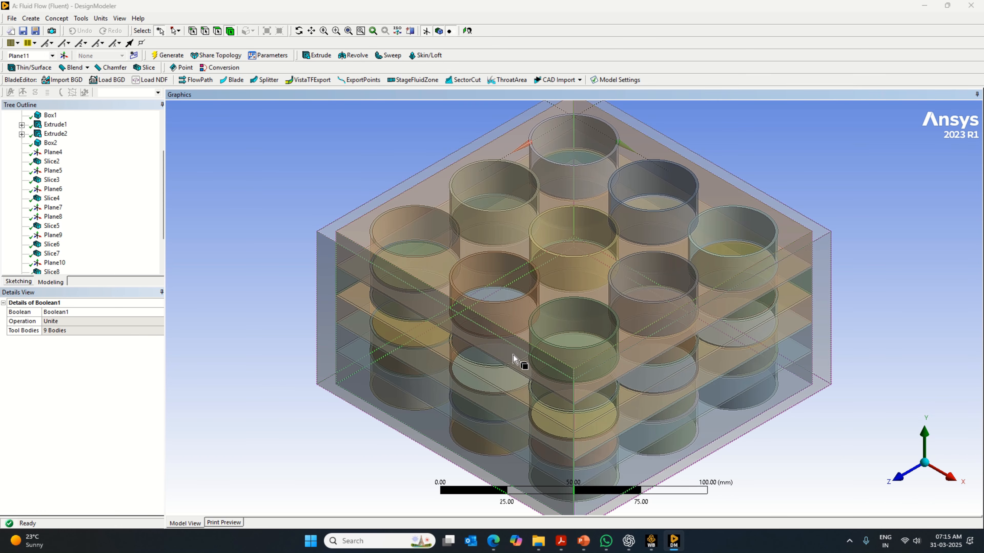
click(459, 333)
right_click(468, 336)
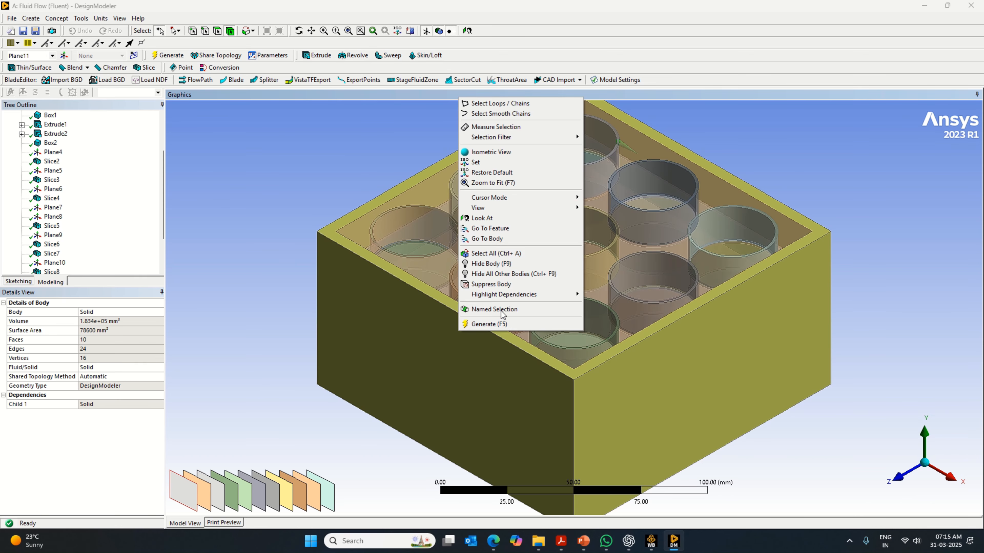
click(499, 267)
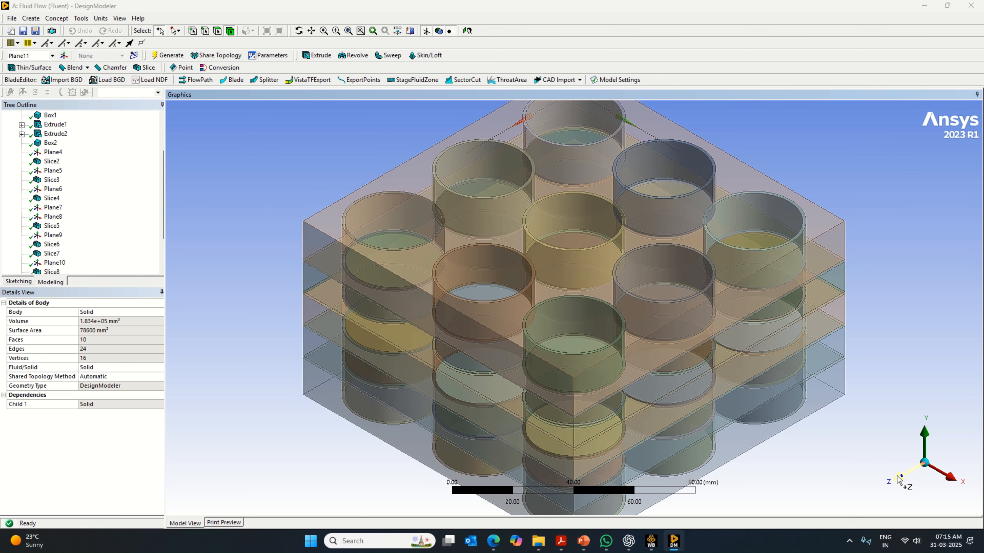
- Select the five thick layers surrounding the cylinders and form a new part from them
click(904, 472)
click(923, 426)
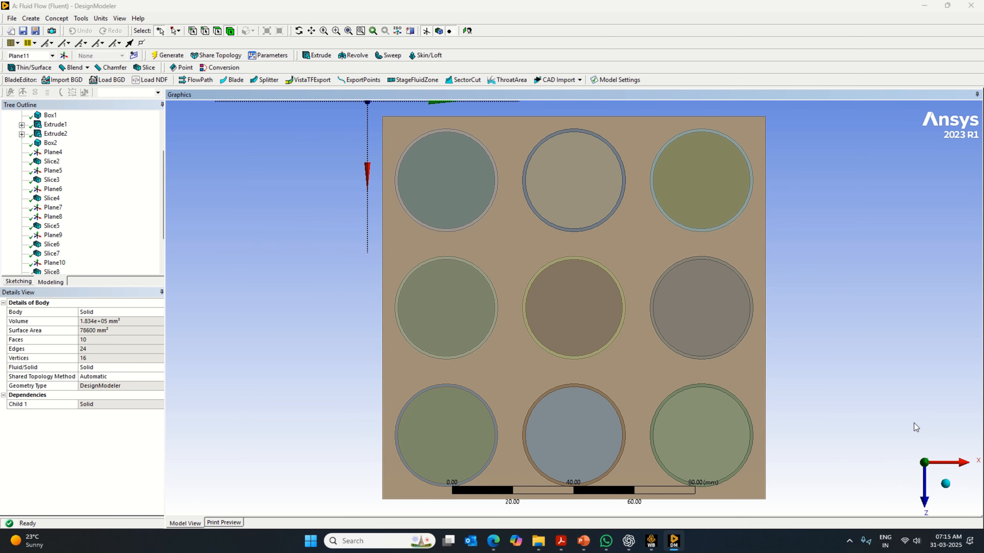
click(945, 484)
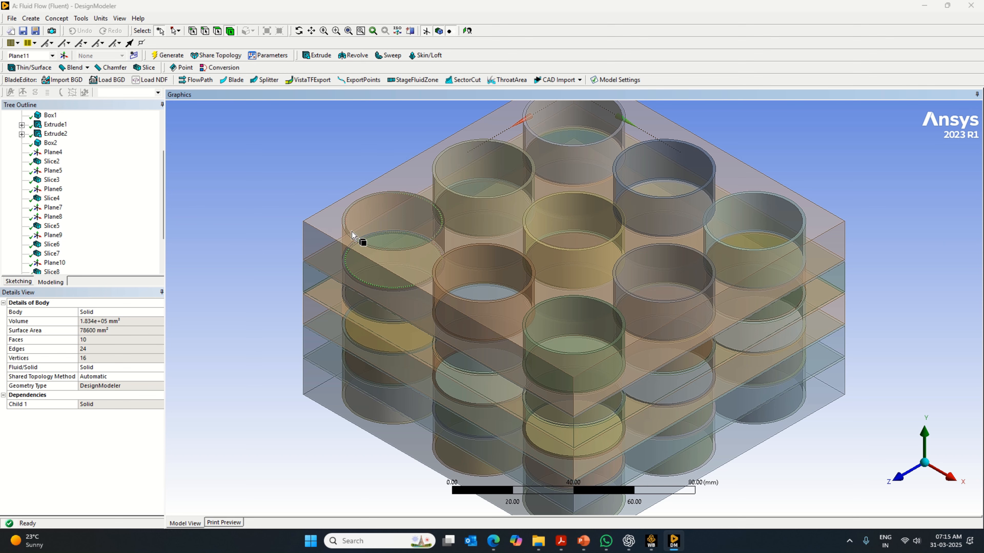
scroll(363, 248, down, 1)
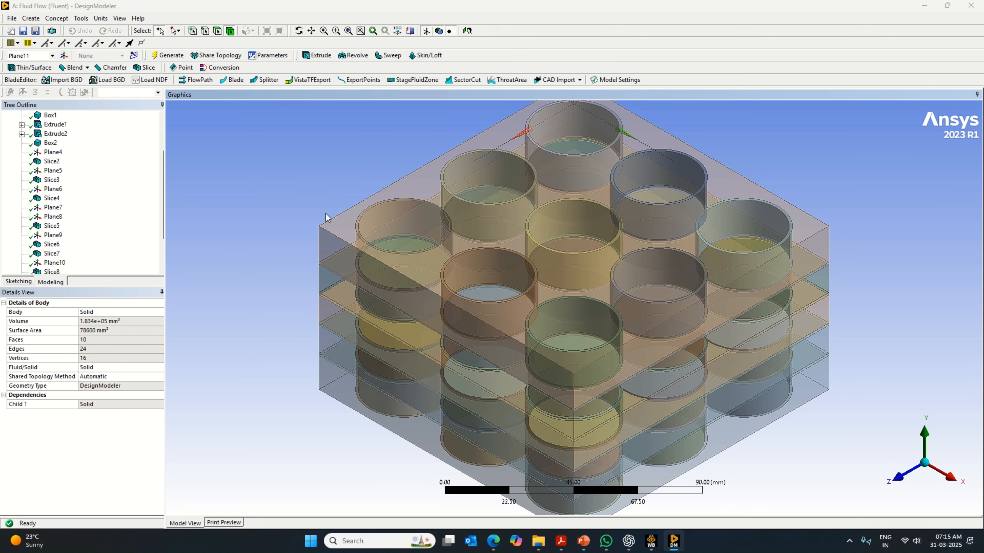
click(231, 31)
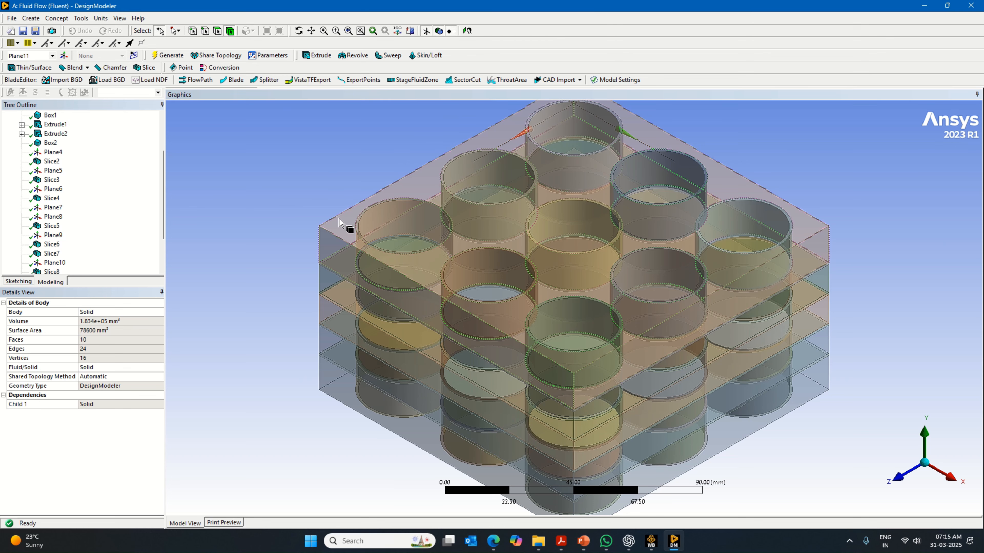
click(346, 228)
ctrl+click(327, 296)
ctrl+click(335, 327)
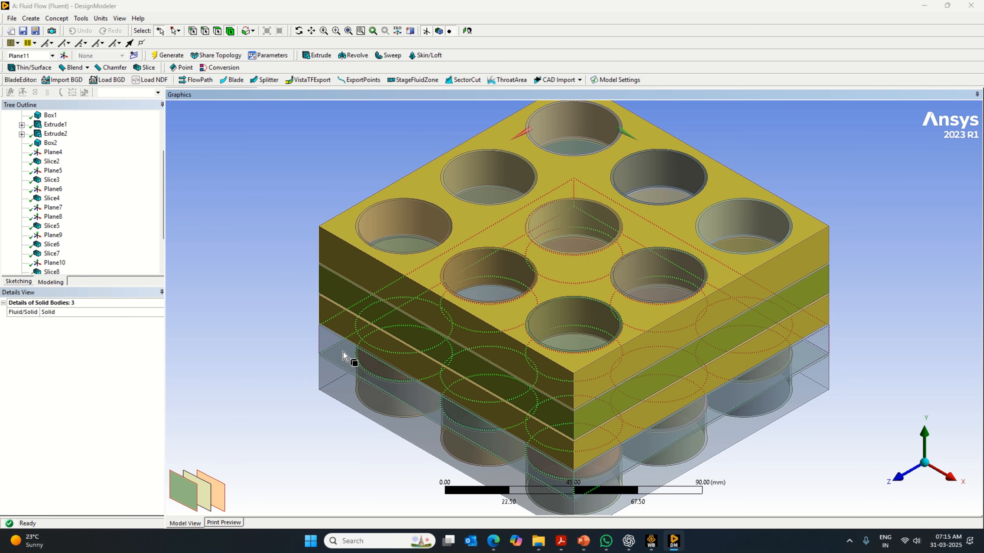
ctrl+click(341, 358)
ctrl+click(339, 381)
right_click(341, 378)
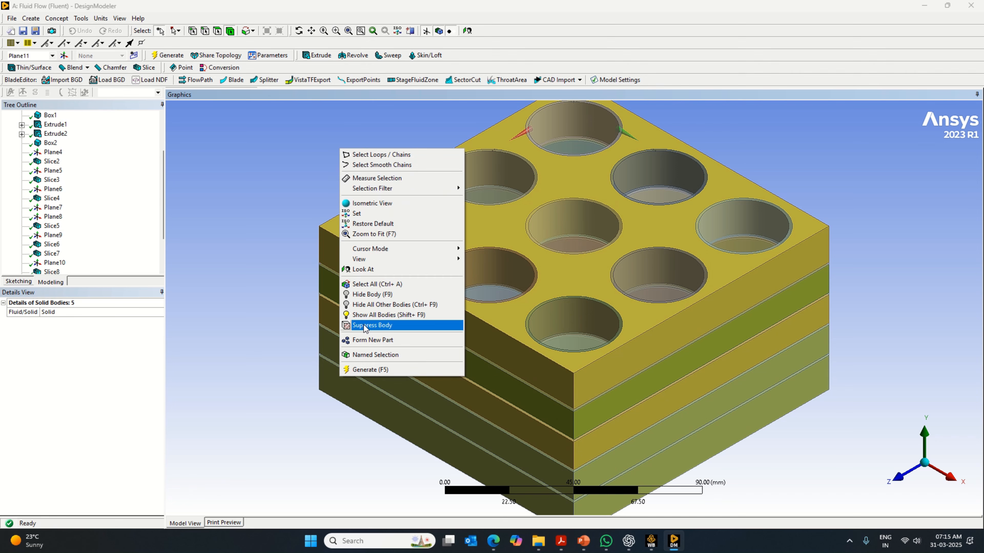
click(375, 341)
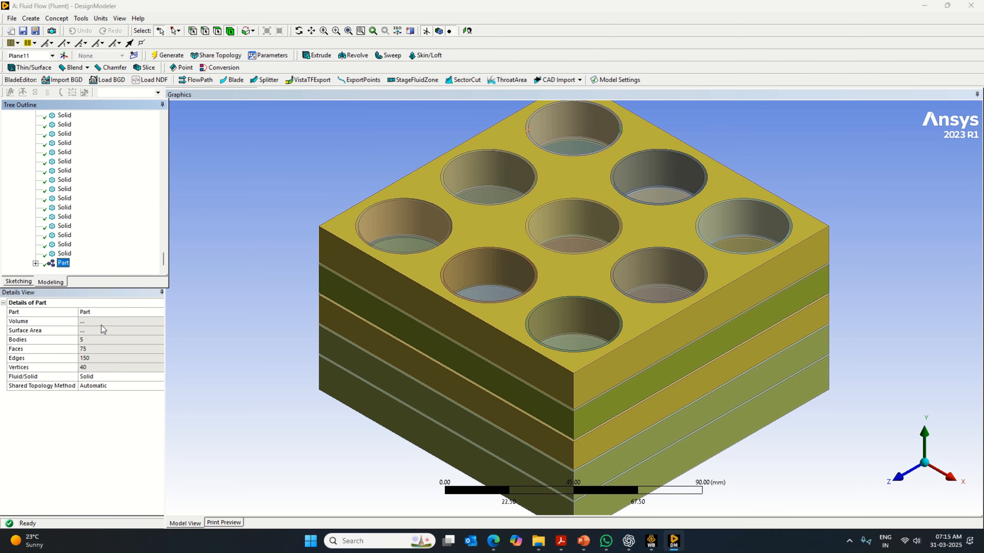
- Rename the new part of thick layers to Fluid and set its Fluid/Solid type to Fluid
click(99, 312)
key(Caps_Lock)
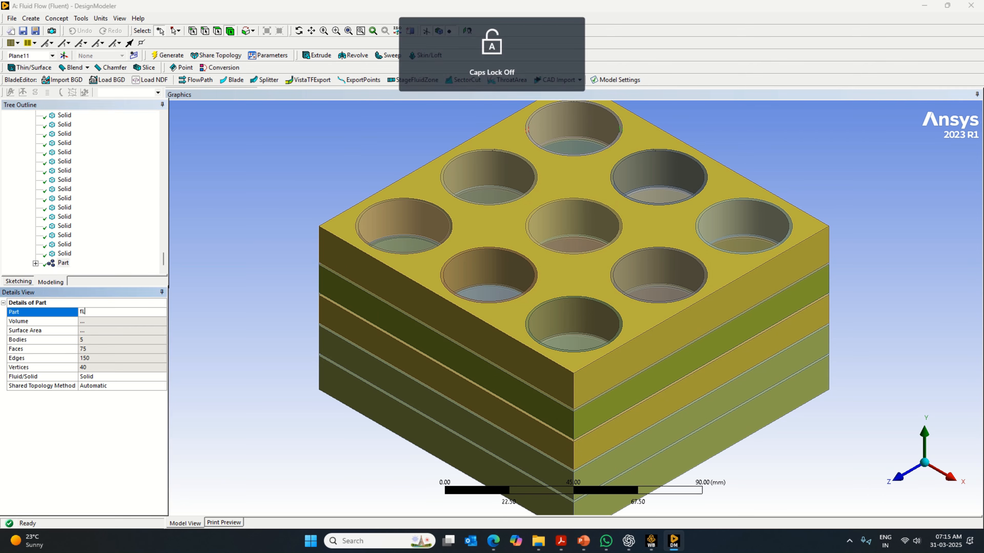
text(luid)
key(Return)
text(F)
- Select the five thick fluid layers and hide them
click(339, 267)
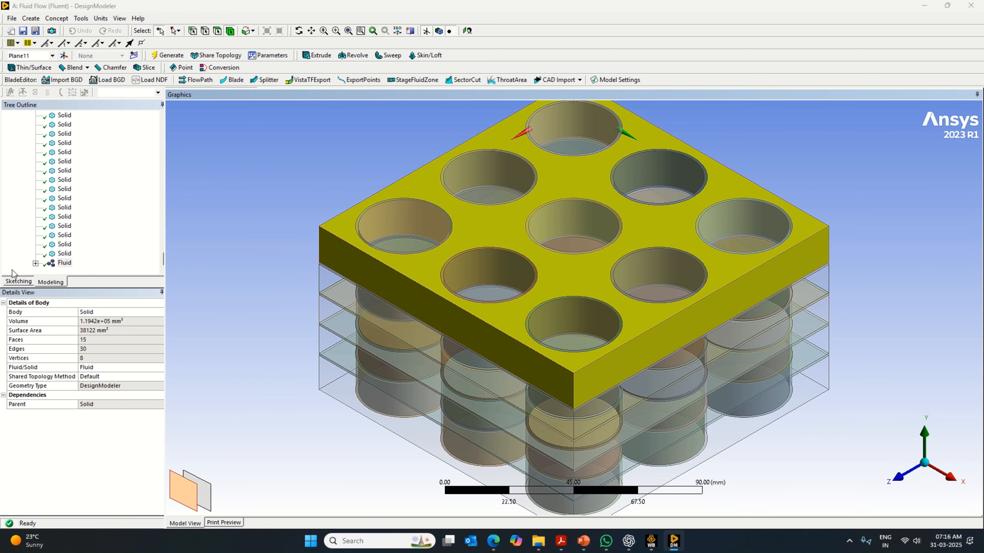
ctrl+click(340, 292)
ctrl+click(340, 329)
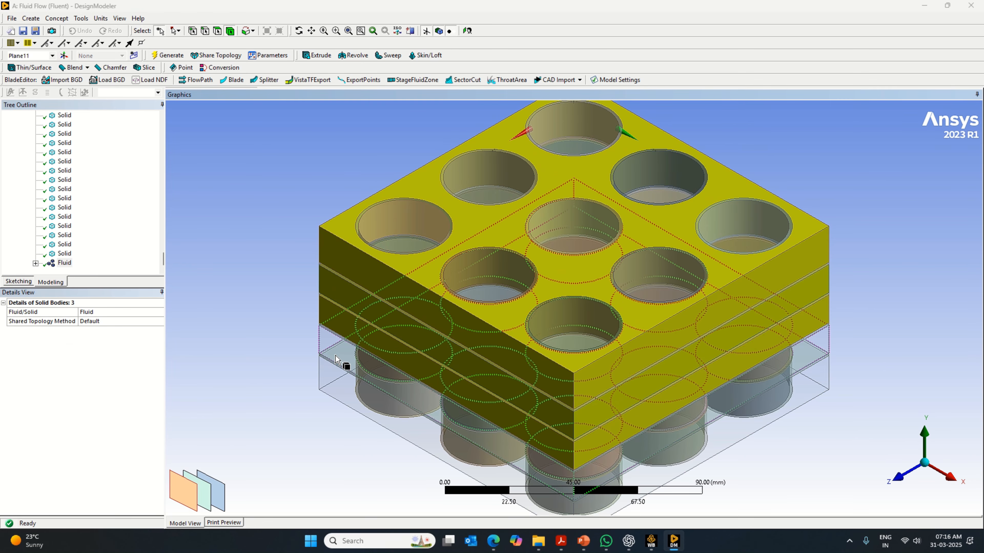
ctrl+click(335, 360)
ctrl+click(336, 377)
right_click(335, 388)
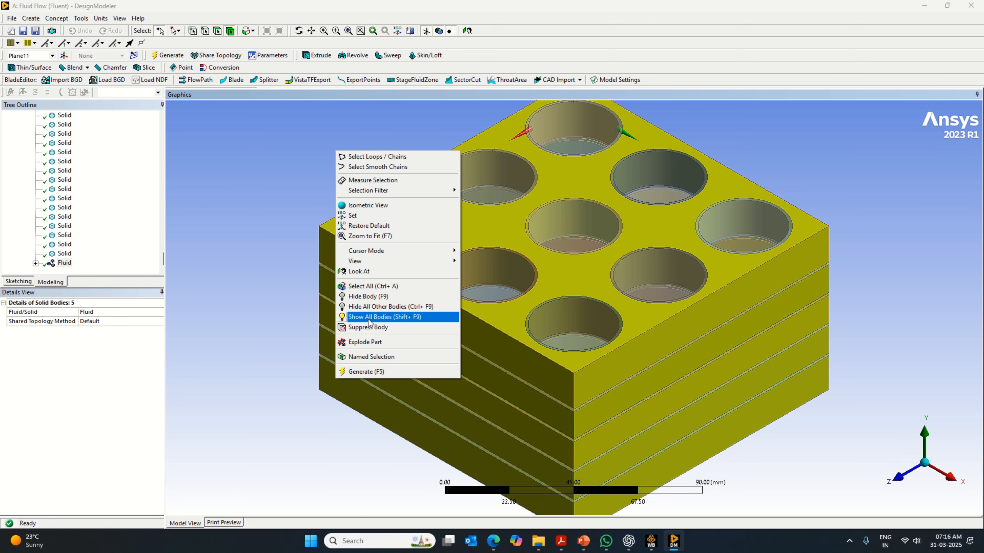
click(368, 296)
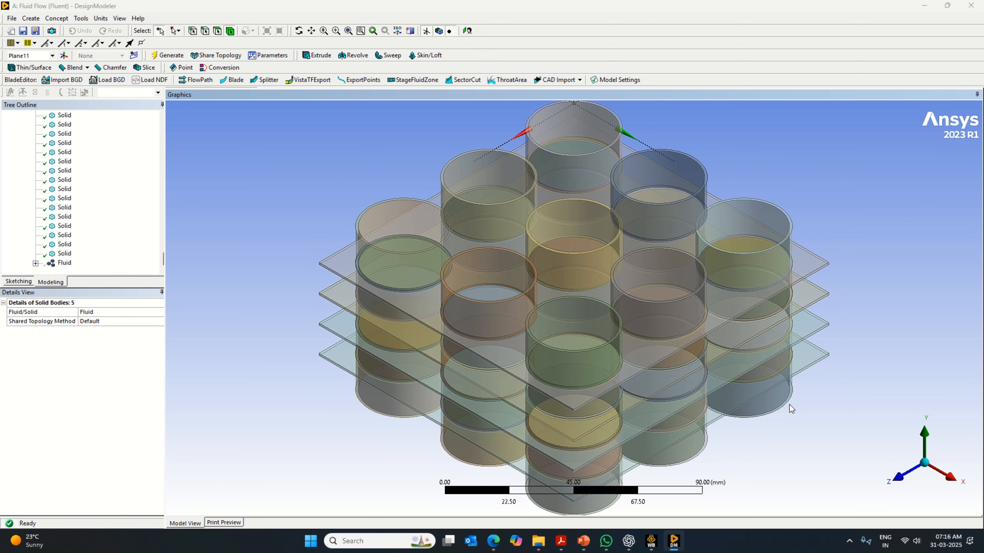
click(349, 278)
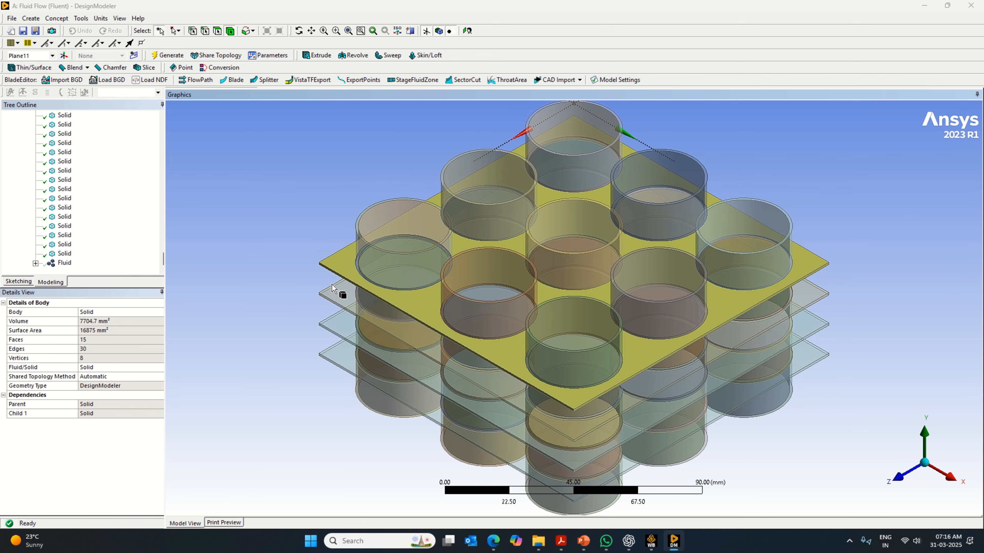
ctrl+click(333, 302)
ctrl+click(332, 330)
ctrl+click(329, 354)
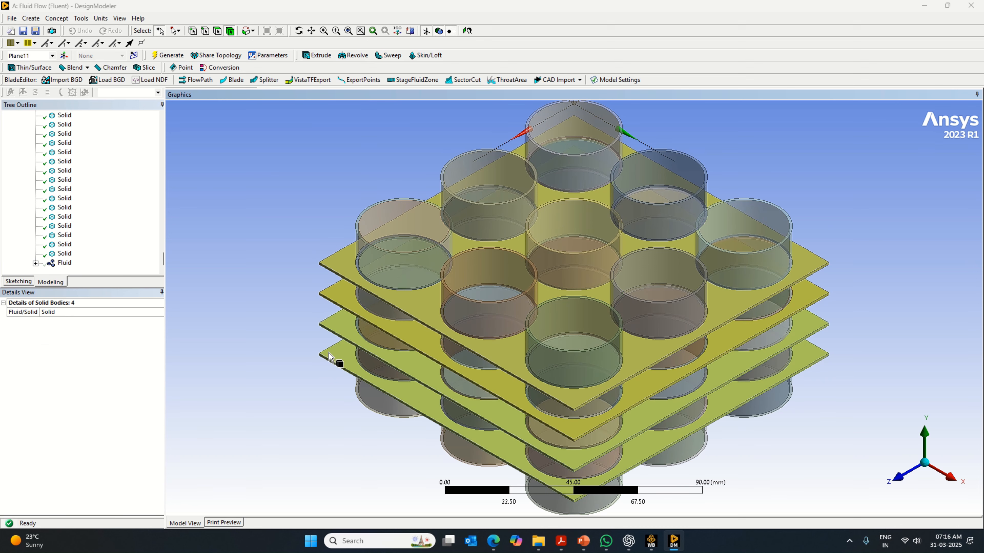
right_click(329, 355)
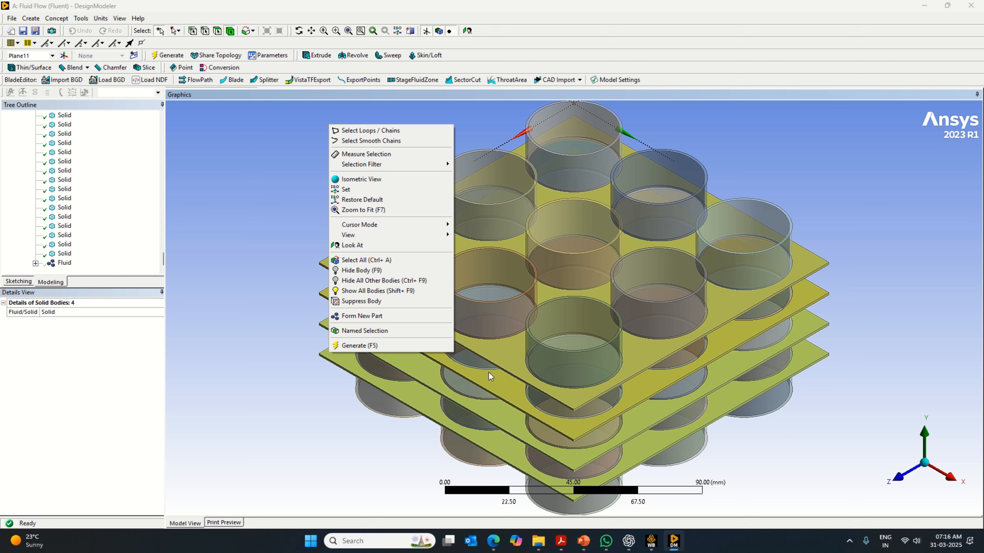
- Select the four thin plates together with the five thick ring segments of the corner cylinder at minimum X and maximum Z
click(327, 357)
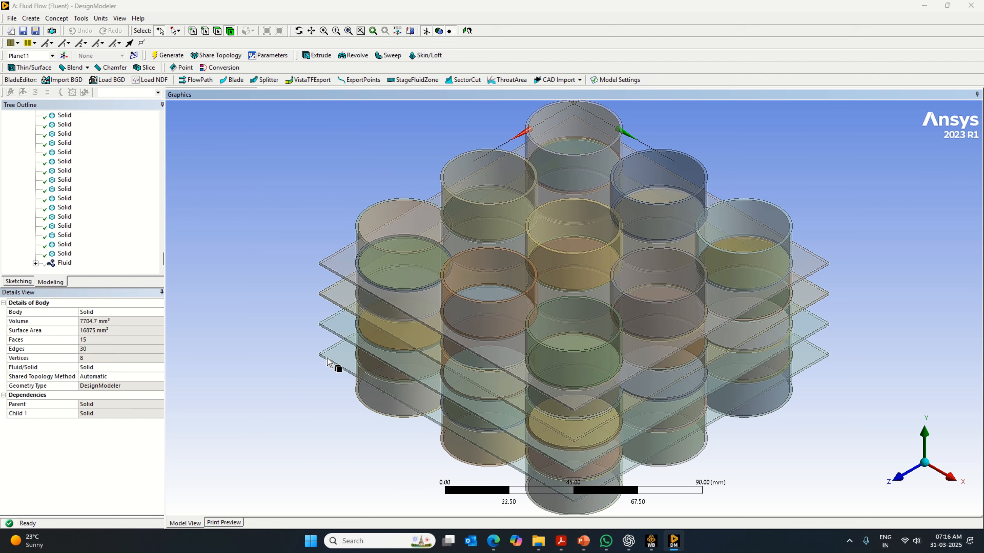
ctrl+click(341, 325)
ctrl+click(344, 301)
ctrl+click(352, 275)
ctrl+click(407, 285)
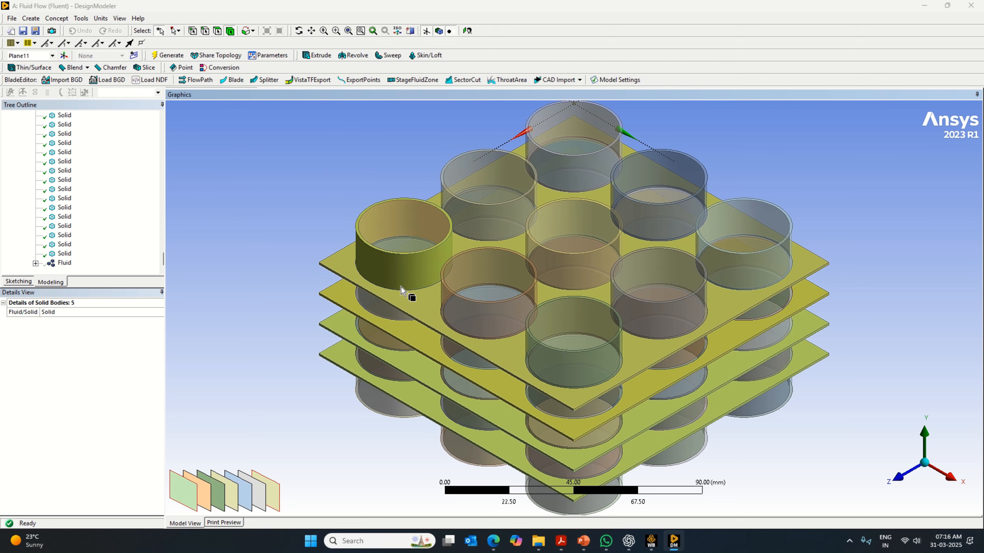
ctrl+click(391, 322)
ctrl+click(388, 350)
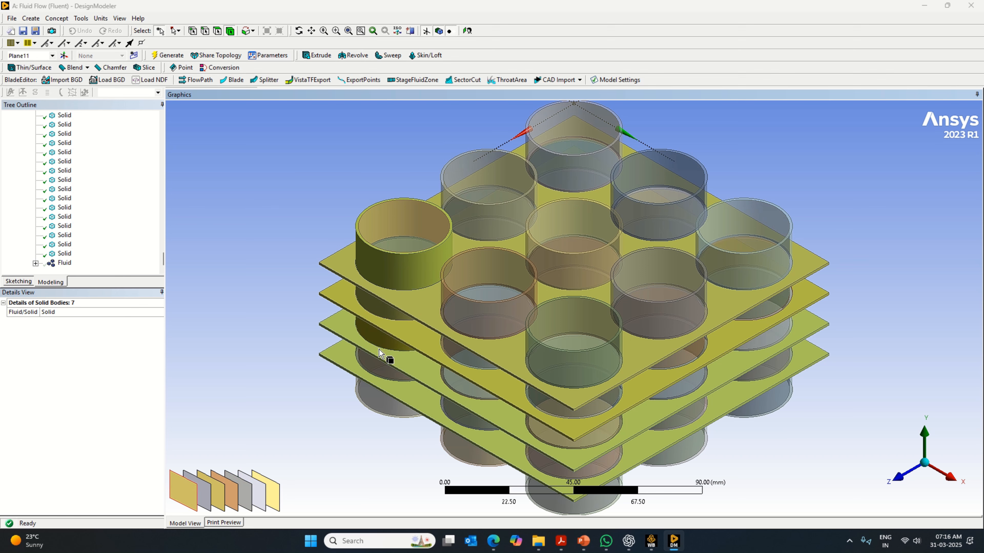
ctrl+click(377, 372)
ctrl+click(387, 401)
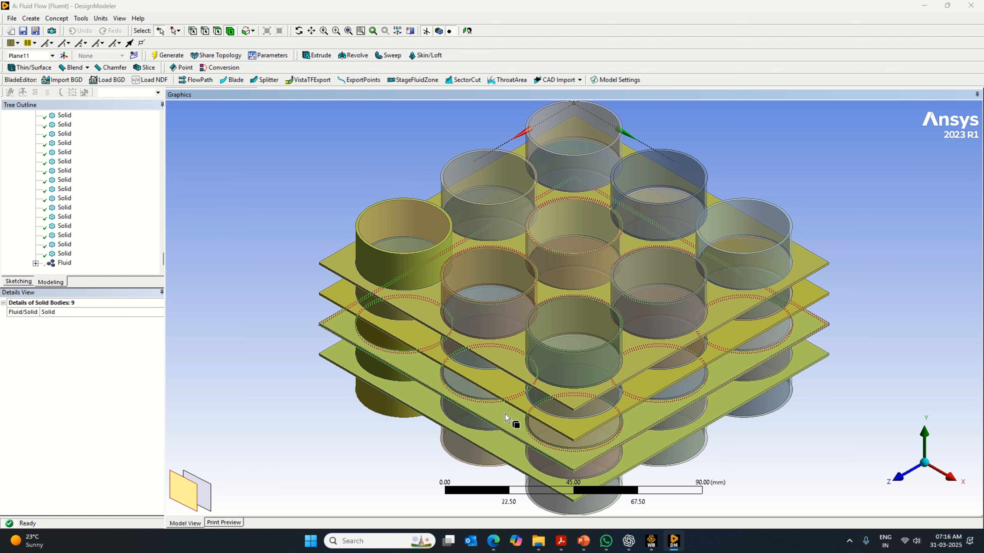
- Add the five thick ring segments of each of the other two cylinders in the +Z row to the selection
middle_drag(803, 454, 863, 431)
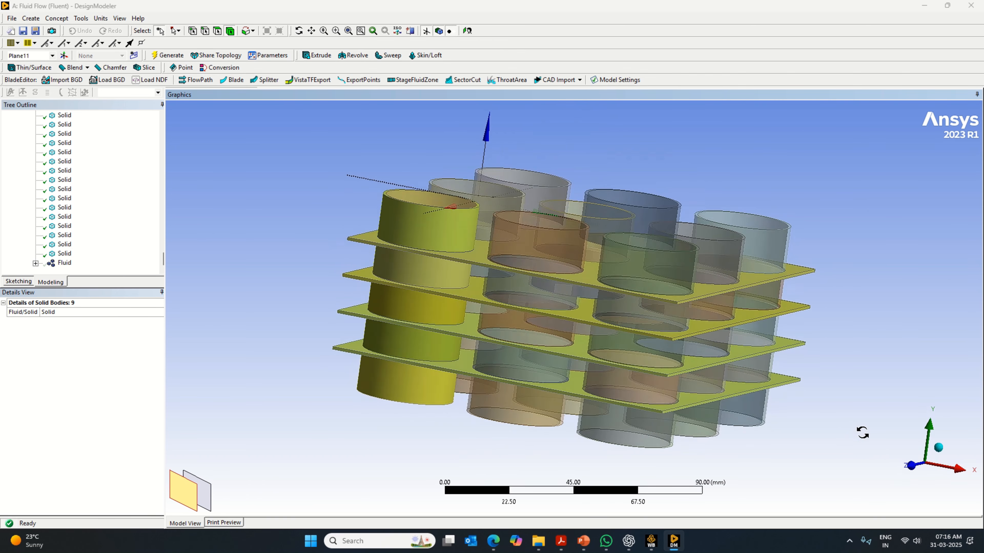
ctrl+click(555, 252)
ctrl+click(548, 295)
ctrl+click(539, 336)
ctrl+click(523, 362)
ctrl+click(514, 409)
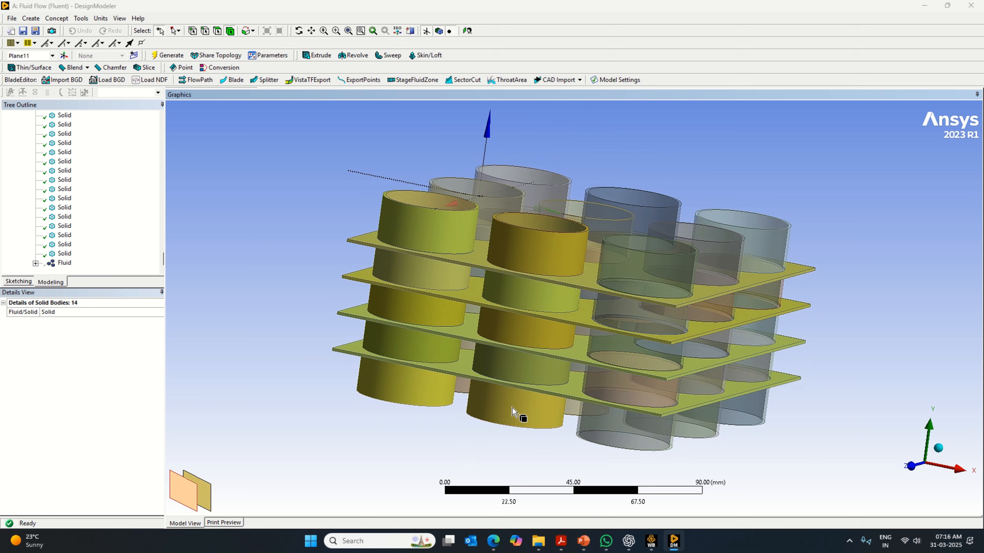
ctrl+click(593, 409)
ctrl+click(607, 393)
ctrl+click(617, 356)
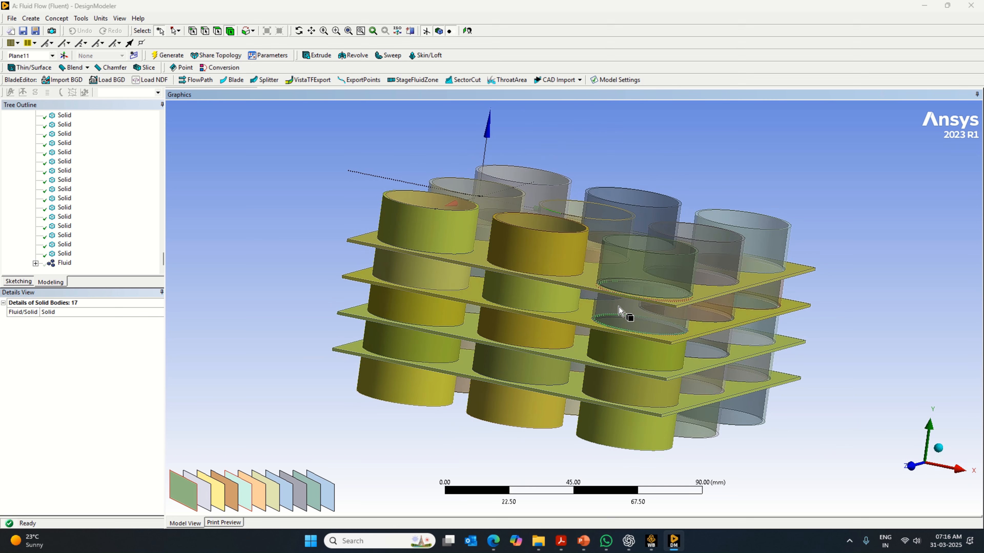
ctrl+click(621, 309)
ctrl+click(637, 279)
- Add the five thick ring segments of the middle cylinder in the maximum-X row to the selection
ctrl+click(731, 286)
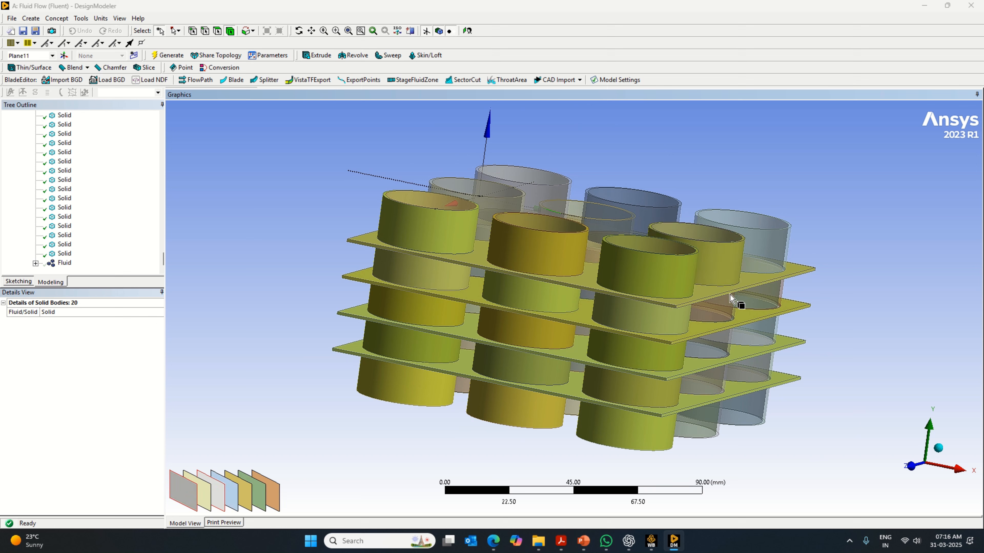
ctrl+click(728, 314)
ctrl+click(720, 350)
ctrl+click(704, 388)
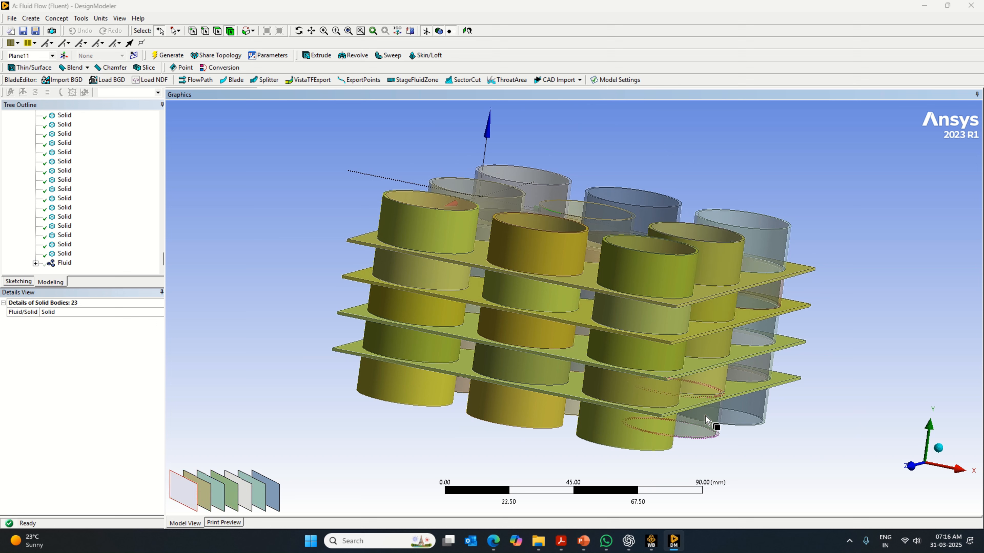
ctrl+click(706, 417)
- Add the five thick ring segments of the corner cylinder at maximum X and minimum Z to the selection
ctrl+click(752, 405)
ctrl+click(760, 368)
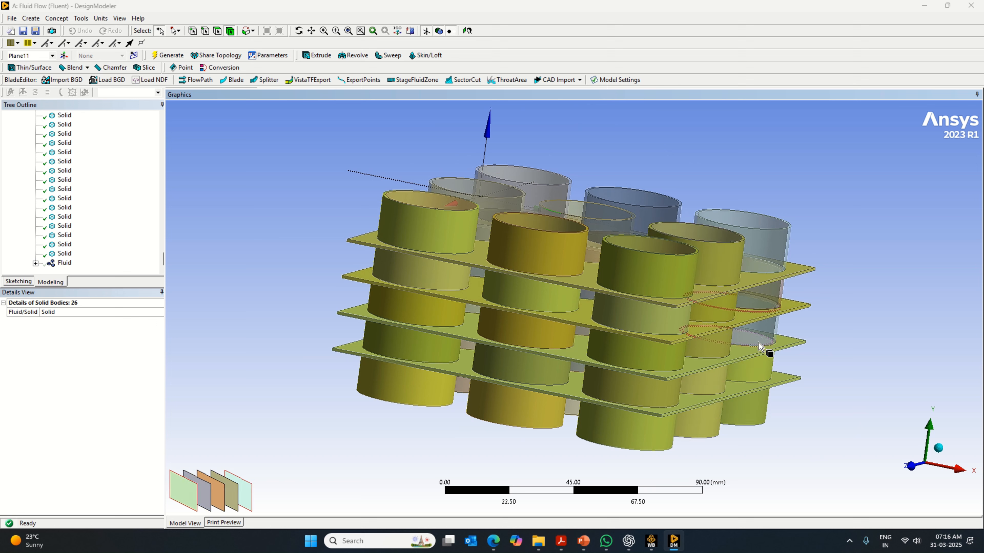
ctrl+click(765, 321)
ctrl+click(771, 293)
ctrl+click(769, 253)
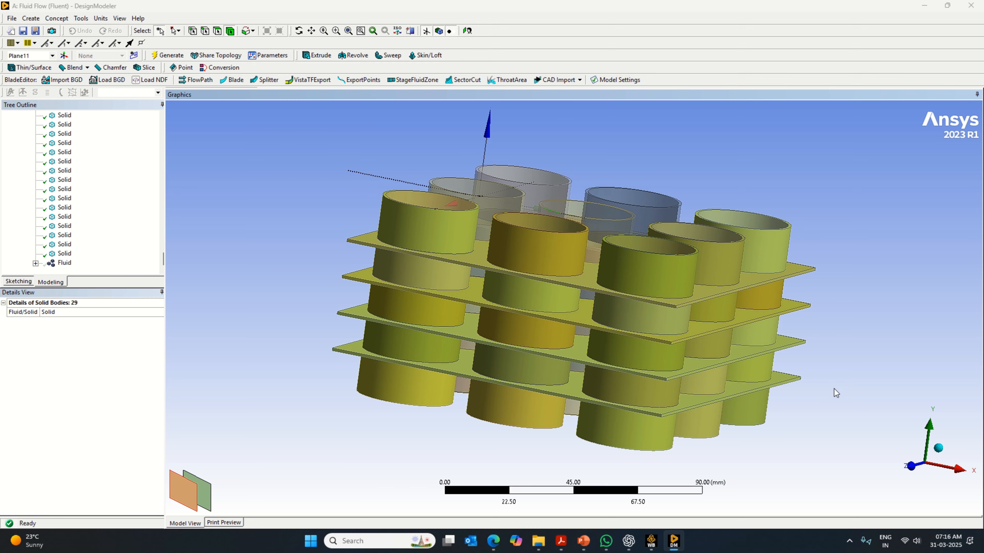
- Add the five thick ring segments of the middle cylinder in the minimum-Z row to the selection
middle_drag(834, 390, 534, 403)
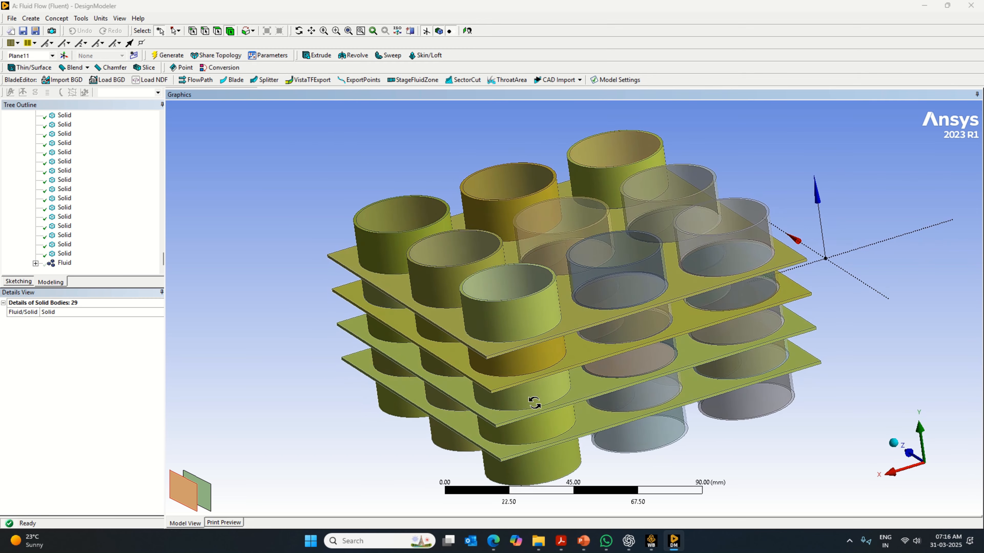
ctrl+click(637, 304)
ctrl+click(637, 325)
ctrl+click(641, 360)
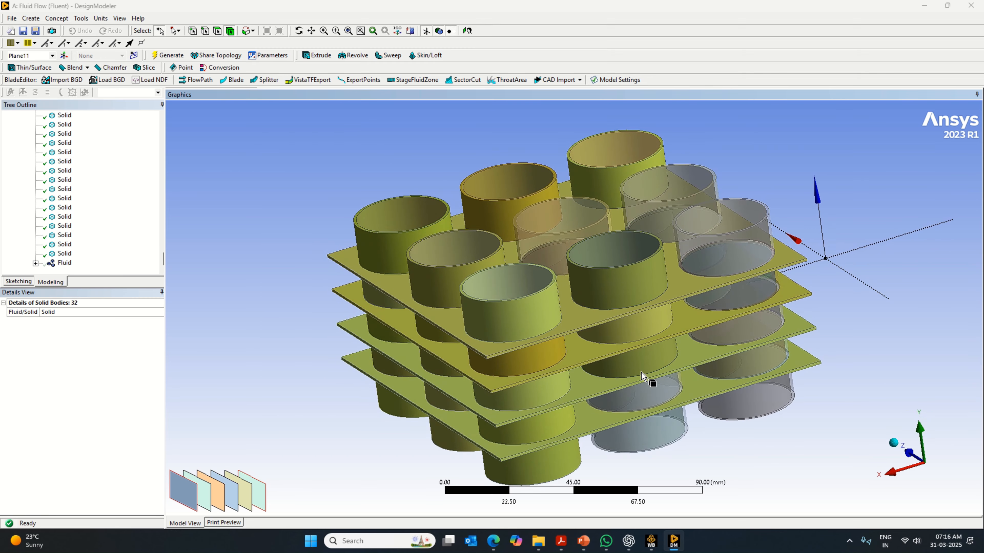
ctrl+click(650, 396)
ctrl+click(652, 433)
- Add the five thick ring segments of the corner cylinder at minimum X and minimum Z to the selection
ctrl+click(749, 414)
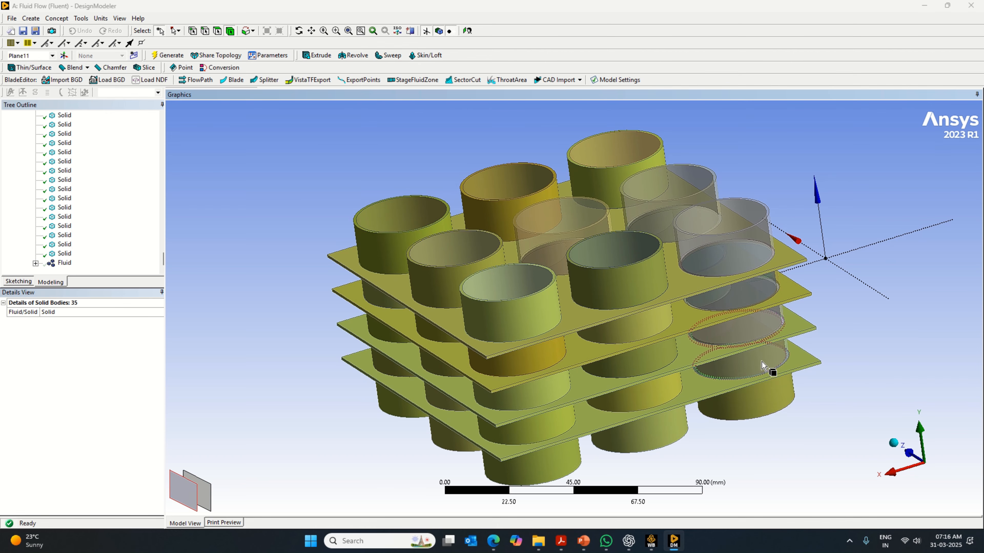
ctrl+click(760, 351)
ctrl+click(757, 330)
ctrl+click(744, 295)
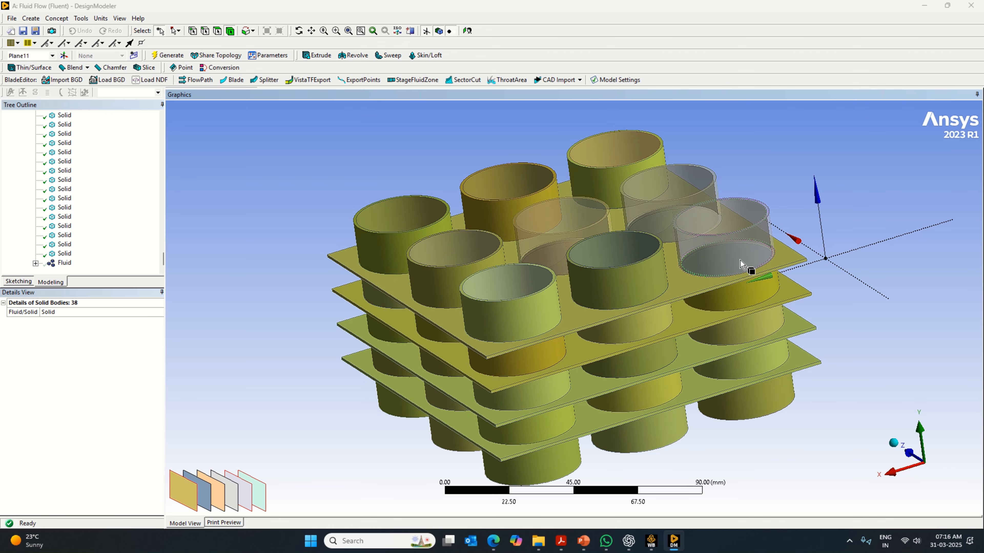
ctrl+click(742, 262)
- Add the five thick ring segments of the middle cylinder in the minimum-X row to the selection
middle_drag(847, 407, 578, 244)
ctrl+click(579, 246)
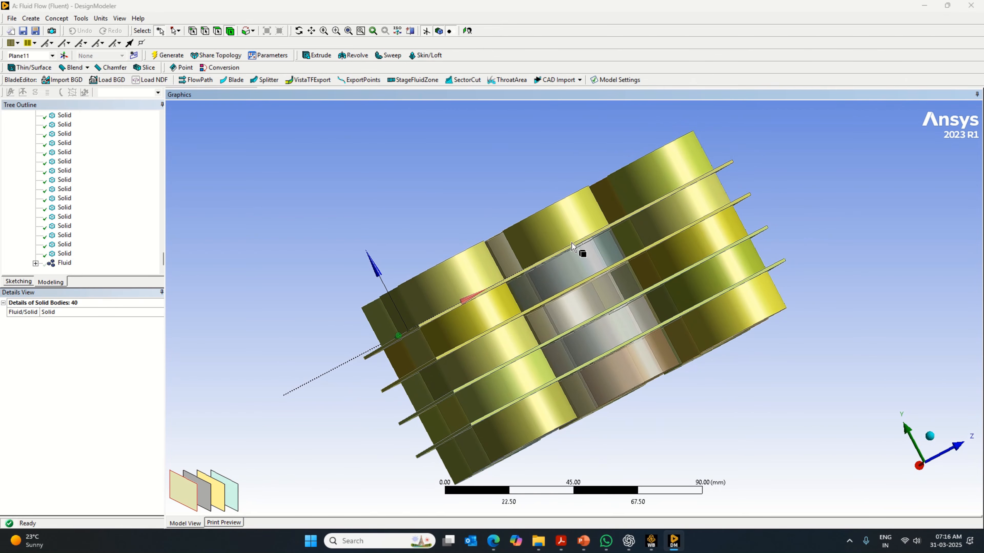
ctrl+click(592, 280)
ctrl+click(599, 296)
ctrl+click(612, 328)
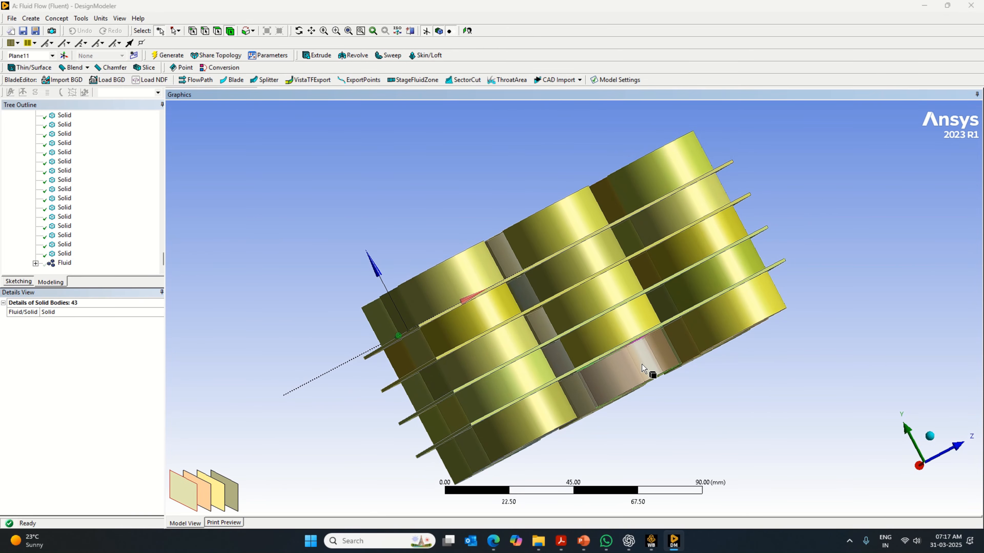
ctrl+click(650, 374)
- Add the five thick ring segments of the central cylinder to the selection
middle_drag(697, 428, 727, 422)
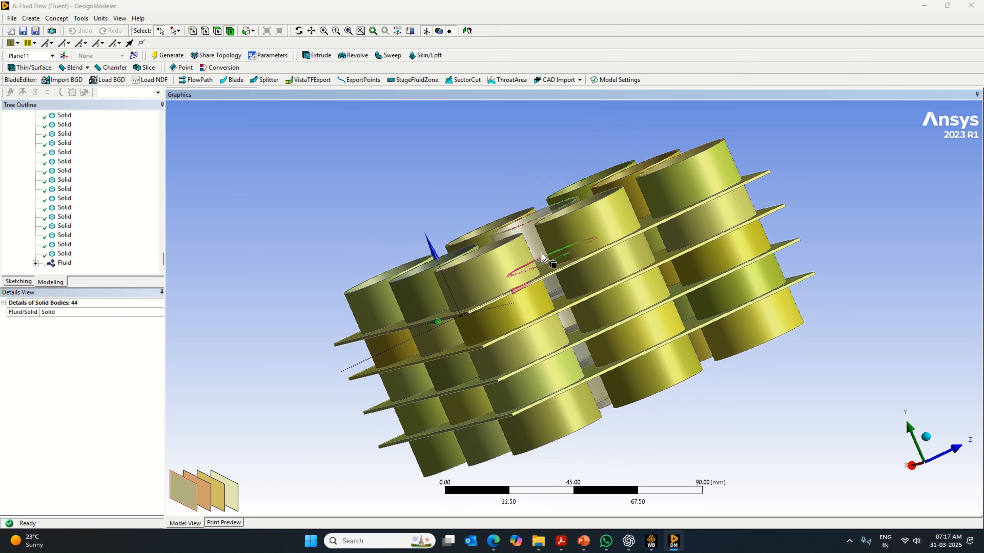
ctrl+click(550, 254)
ctrl+click(564, 313)
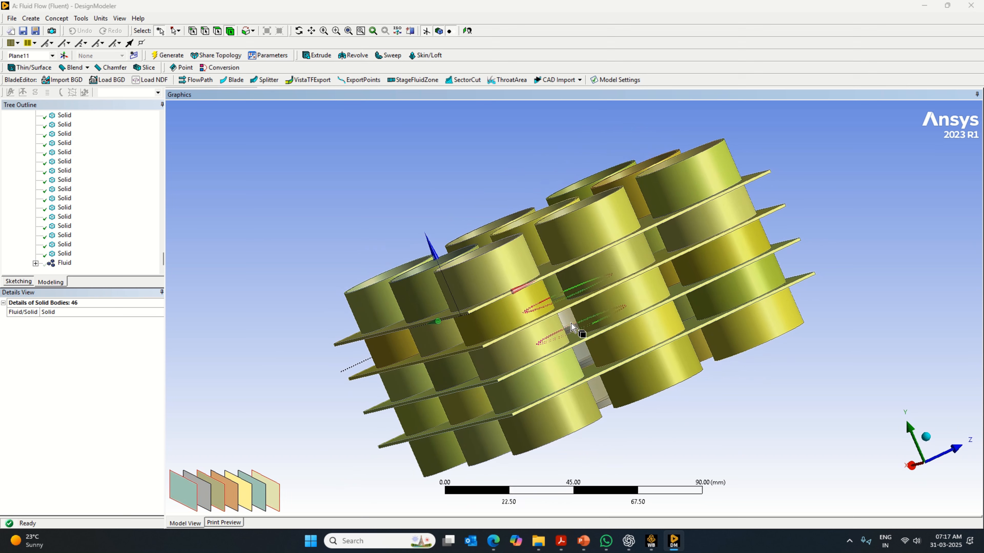
ctrl+click(584, 356)
ctrl+click(584, 358)
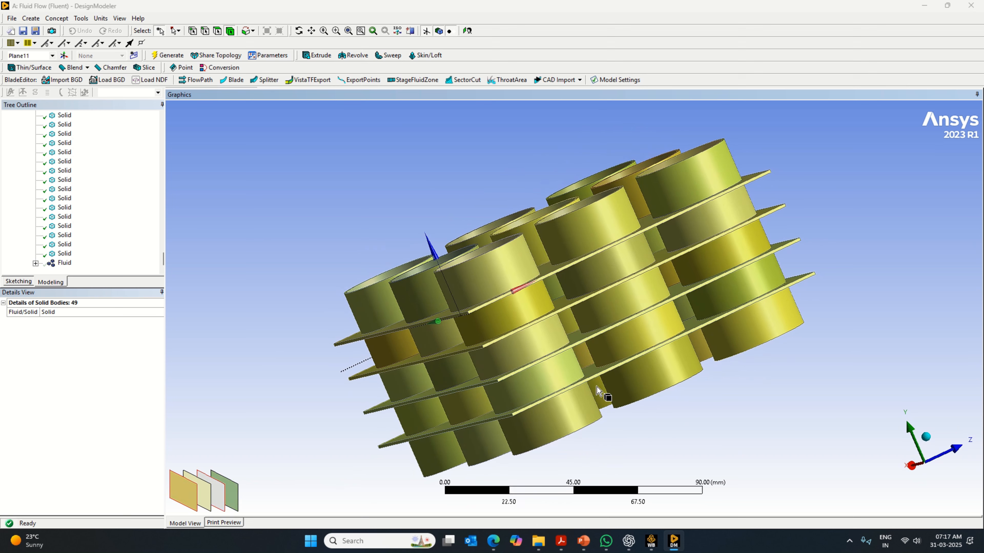
ctrl+click(598, 390)
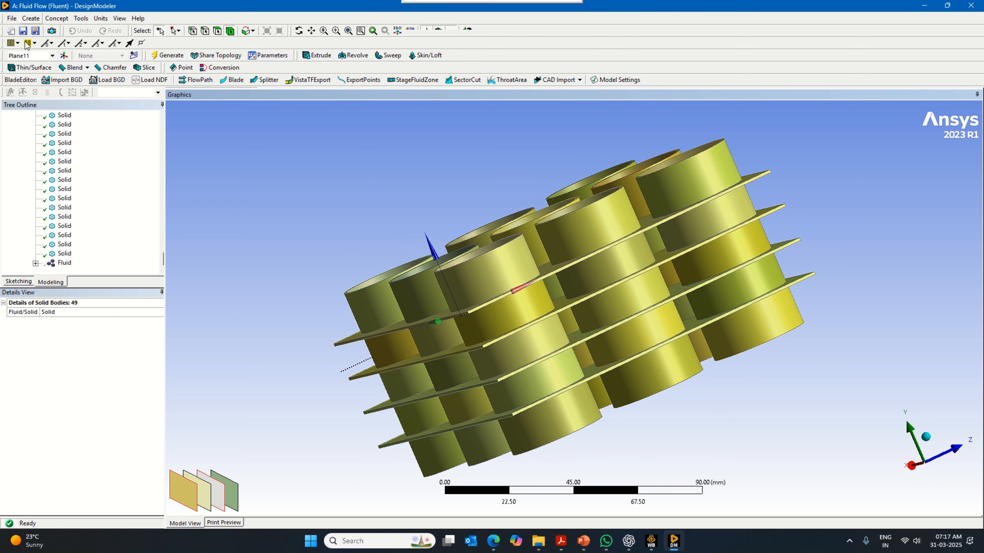
- Create a Boolean with the Unite operation, using the selected plates and ring segments as tool bodies
click(31, 18)
click(43, 176)
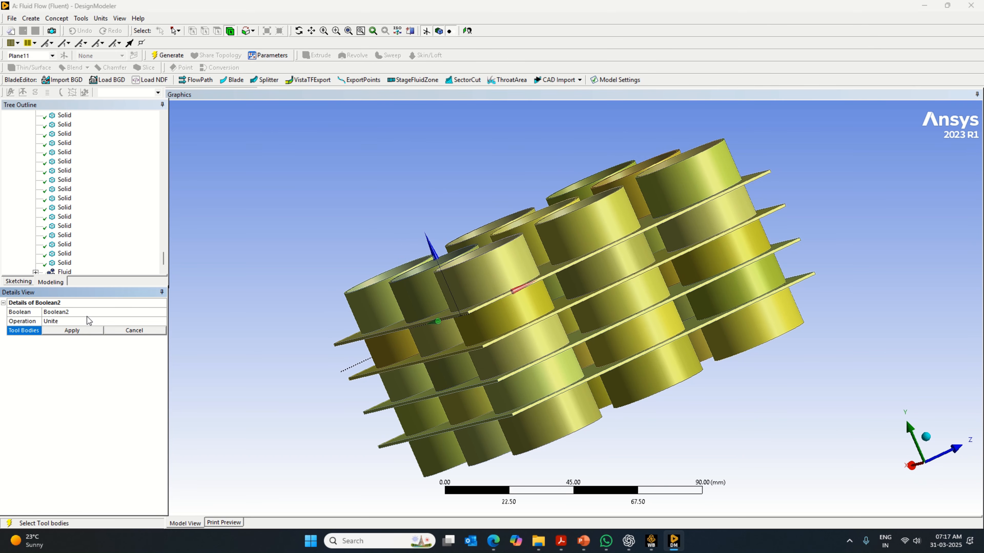
click(86, 332)
right_click(96, 339)
click(113, 344)
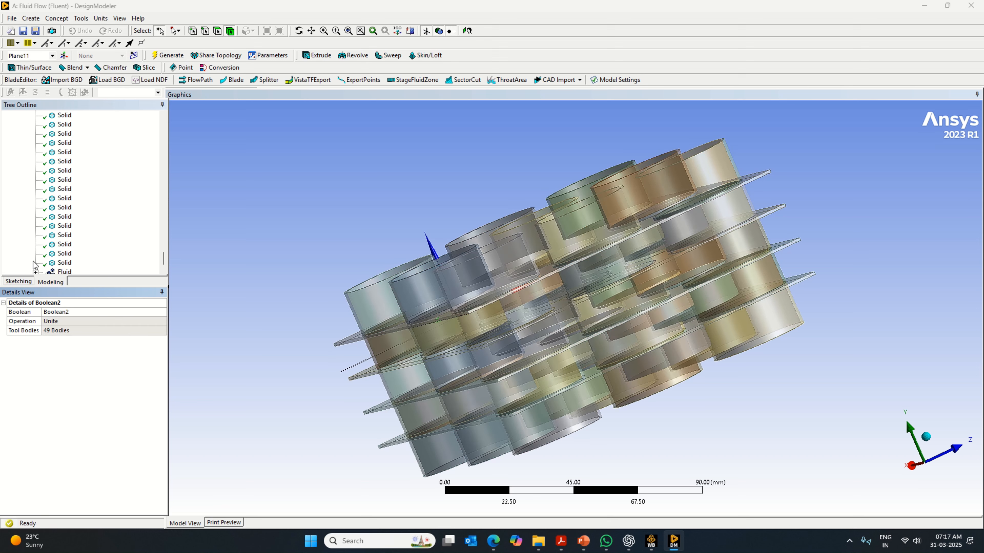
- Examine the Fluid part and pick individual ring and plate bodies to check whether they are united
scroll(68, 271, down, 1)
click(363, 306)
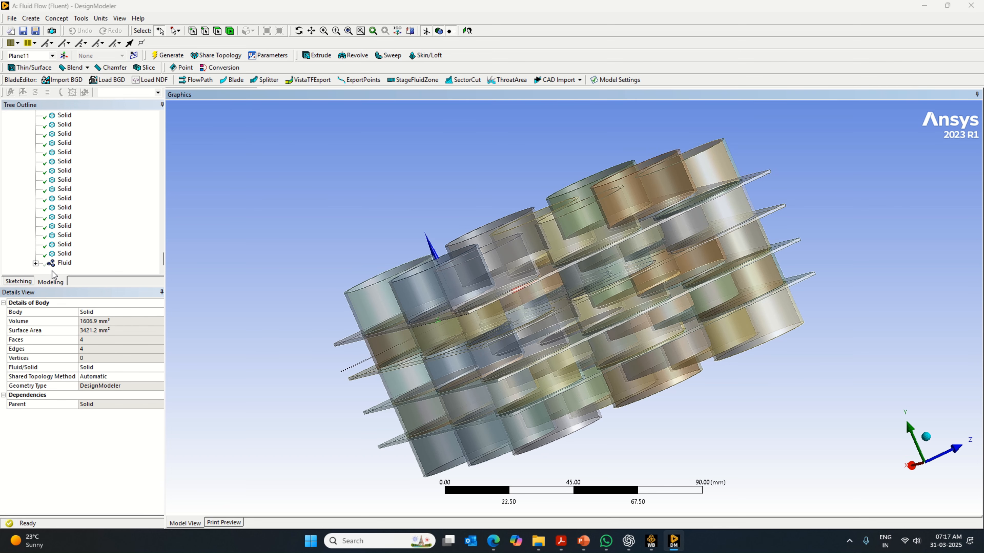
click(63, 266)
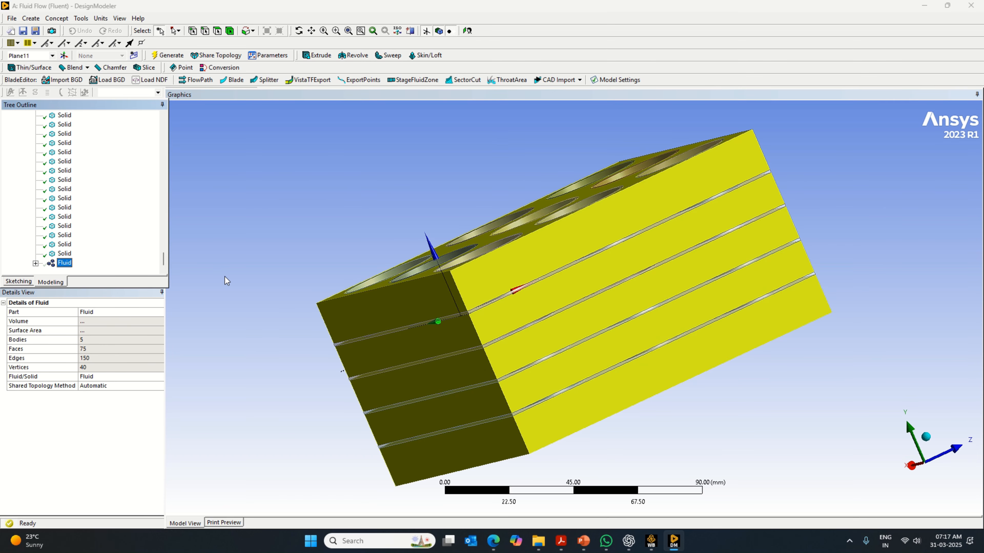
click(235, 224)
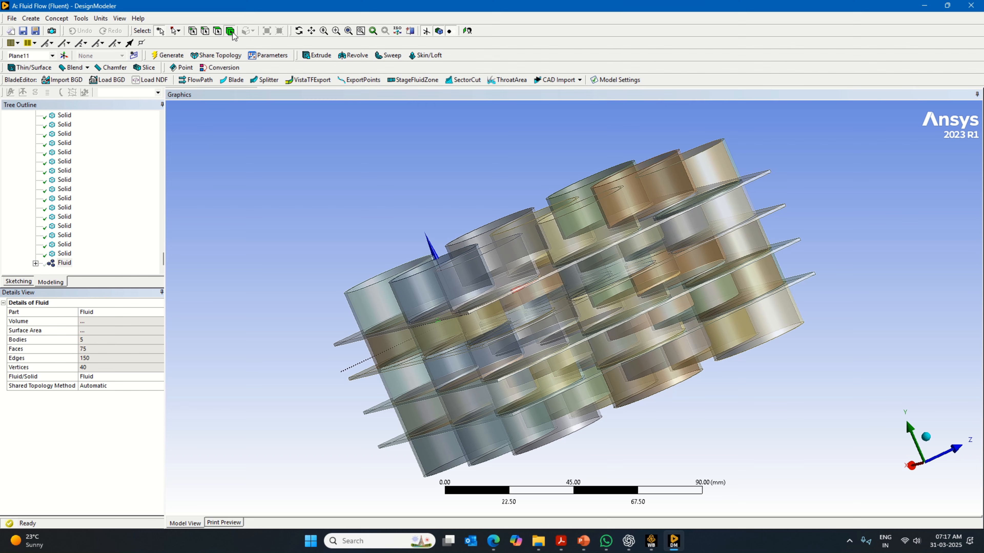
click(382, 316)
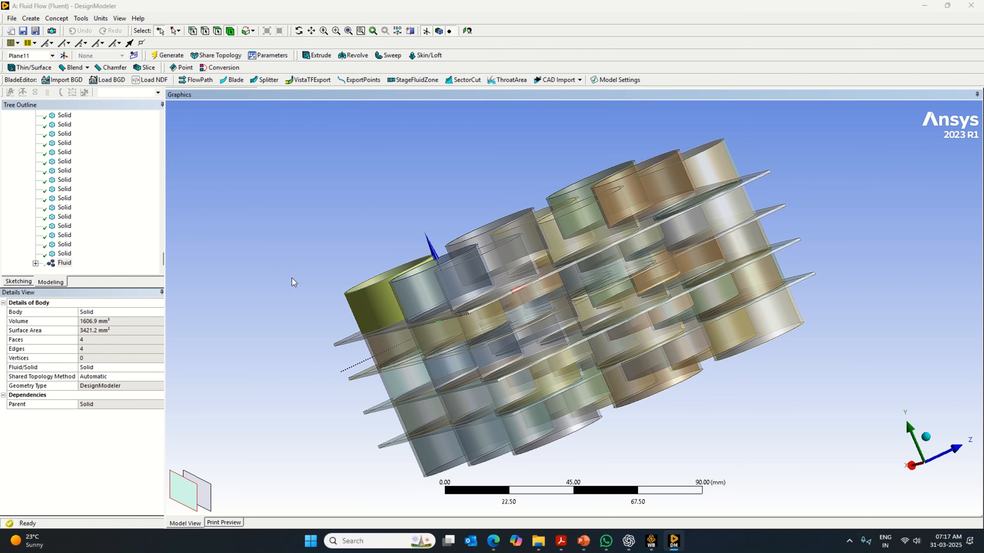
middle_drag(294, 287, 366, 318)
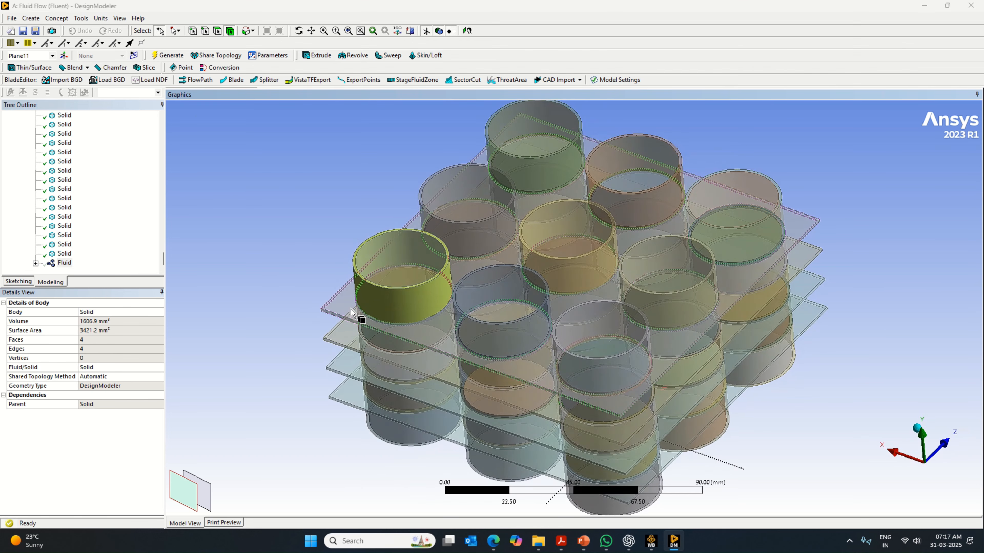
ctrl+click(362, 319)
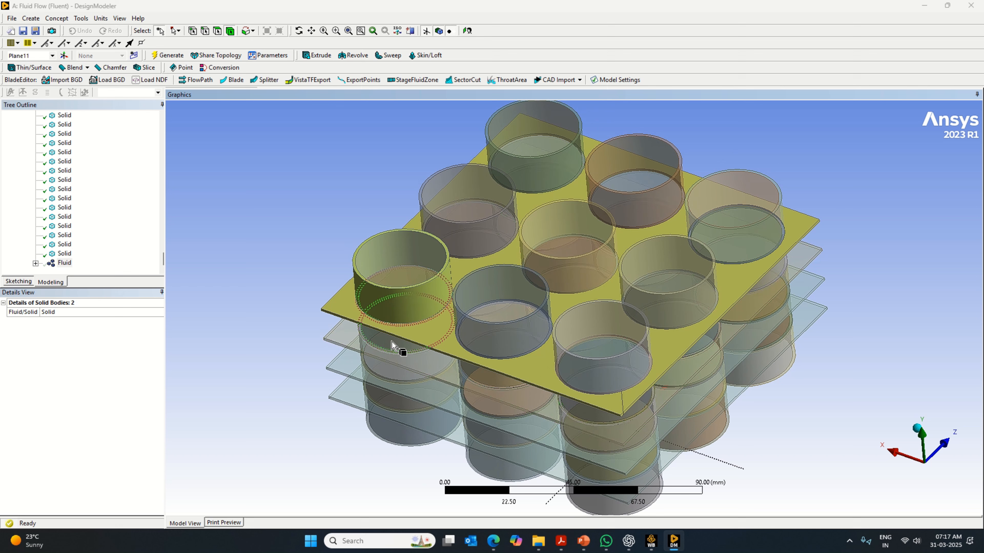
scroll(60, 236, up, 1)
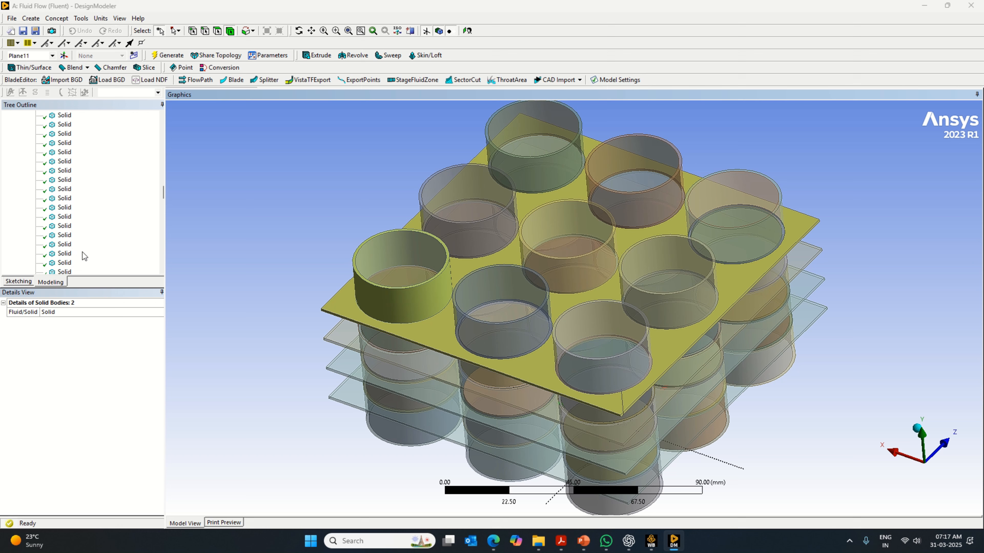
- Reopen the tool body selection of Boolean2 for editing and try to generate the feature
scroll(83, 244, up, 10)
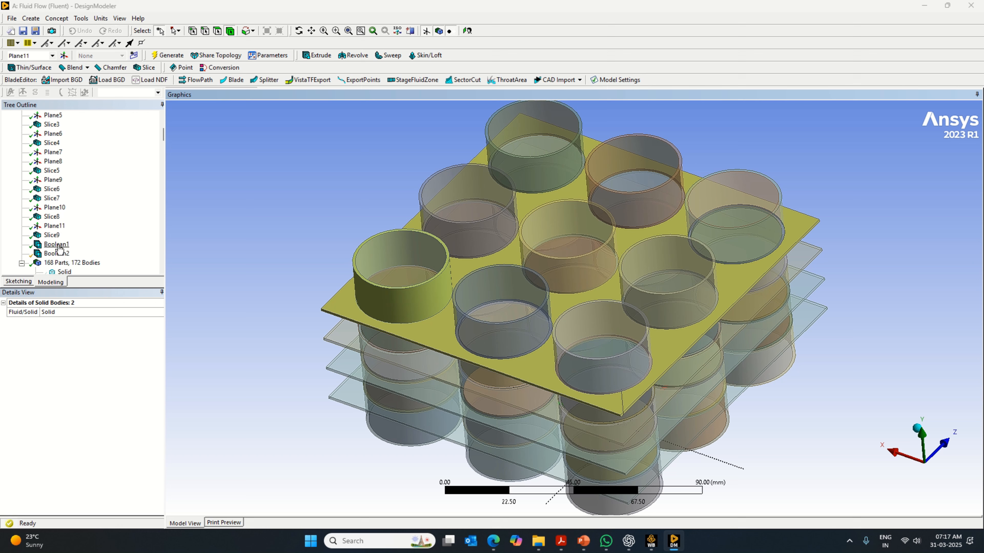
click(59, 254)
right_click(62, 258)
click(92, 264)
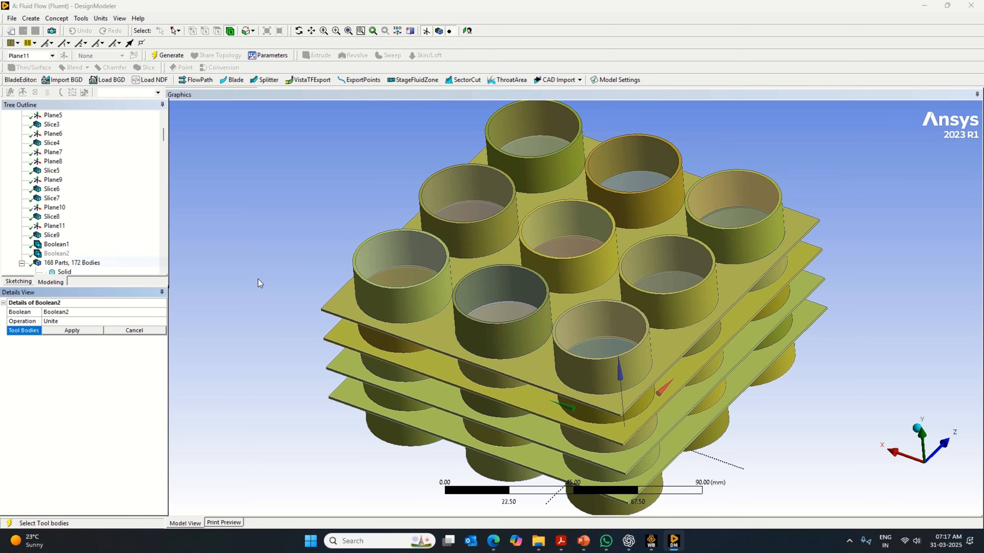
mouse_move(356, 469)
middle_down()
mouse_move(397, 398)
mouse_move(402, 353)
mouse_move(382, 477)
mouse_move(346, 473)
middle_up()
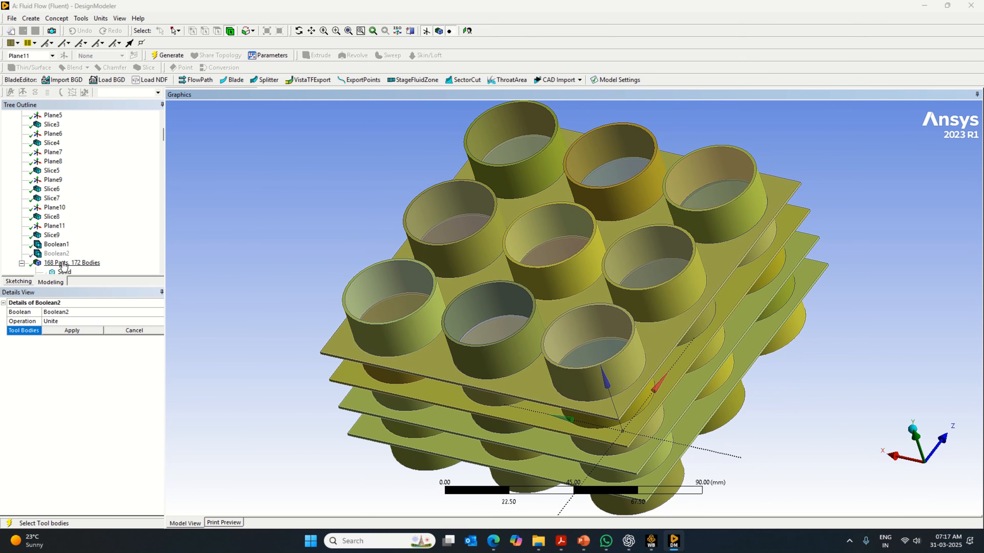
click(57, 253)
right_click(58, 256)
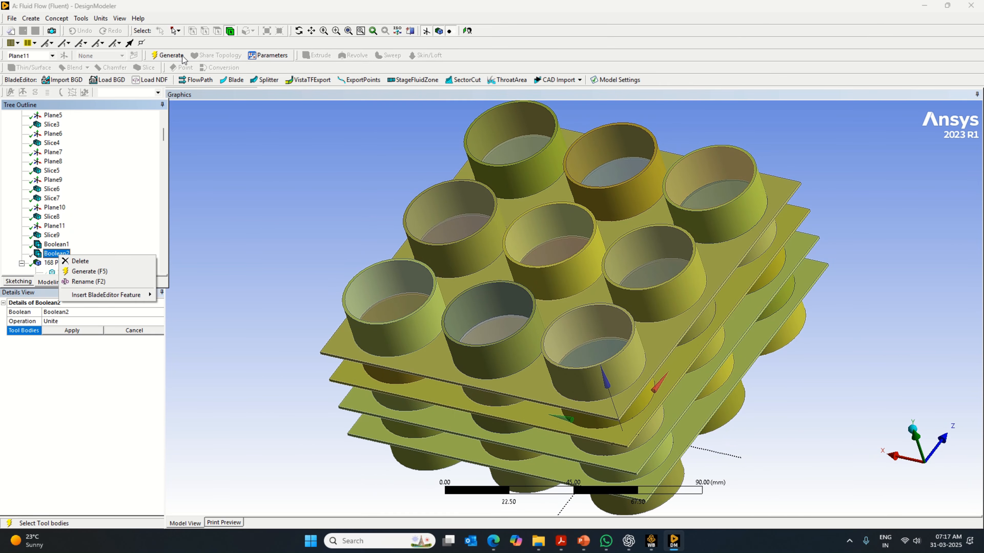
click(184, 58)
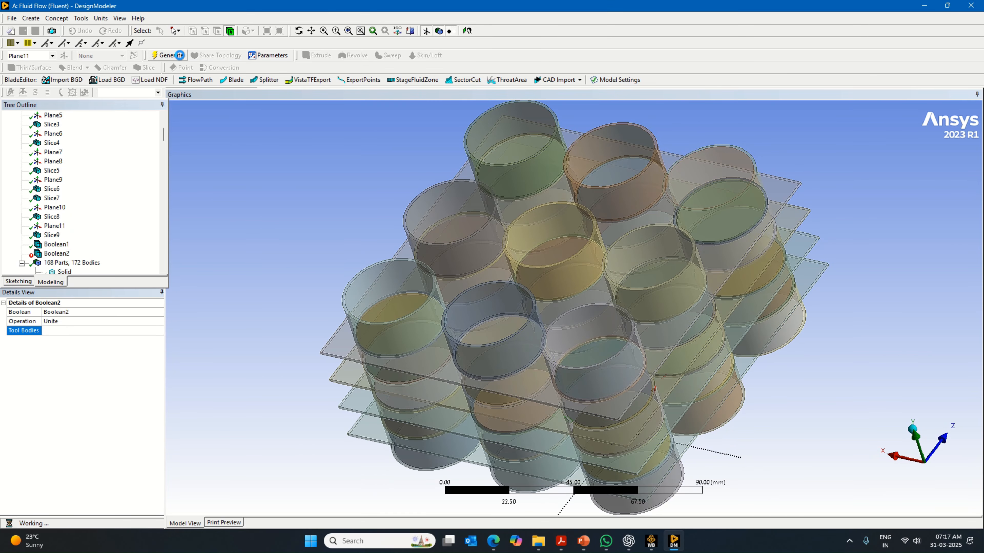
- Delete the Boolean2 feature from the model tree
right_click(60, 258)
click(124, 328)
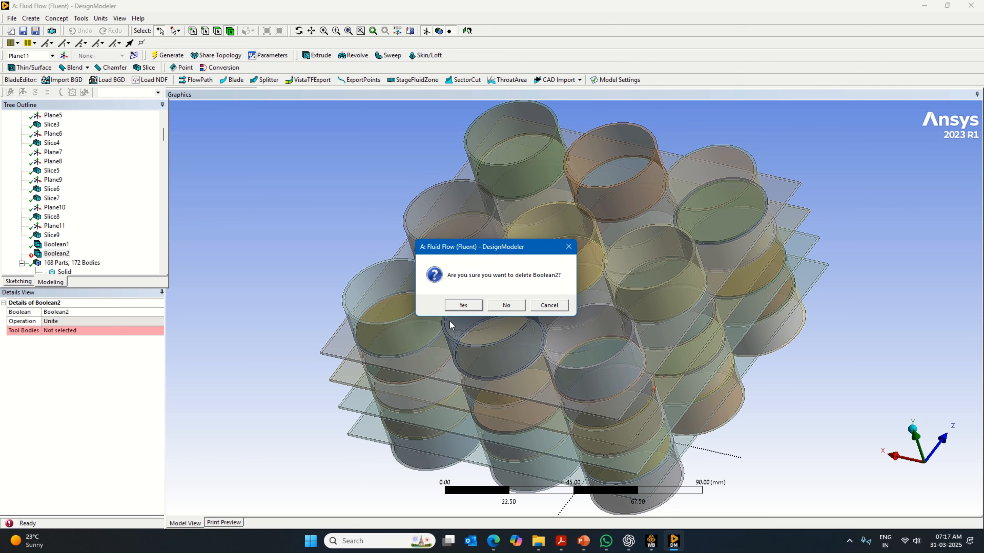
click(464, 305)
- Select the four thin plates and the five thick ring segments of the corner cylinder at maximum X and minimum Z
click(346, 338)
ctrl+click(351, 378)
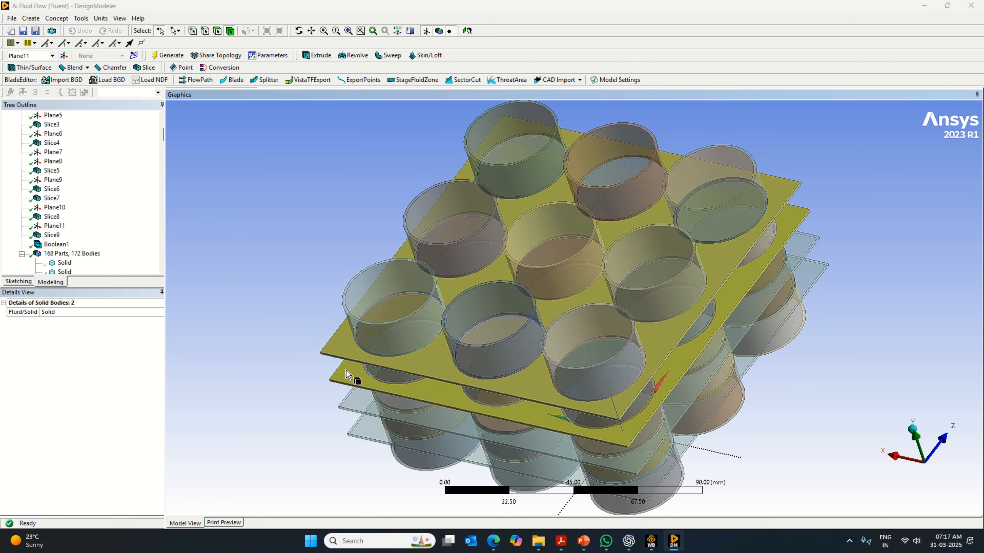
ctrl+click(360, 399)
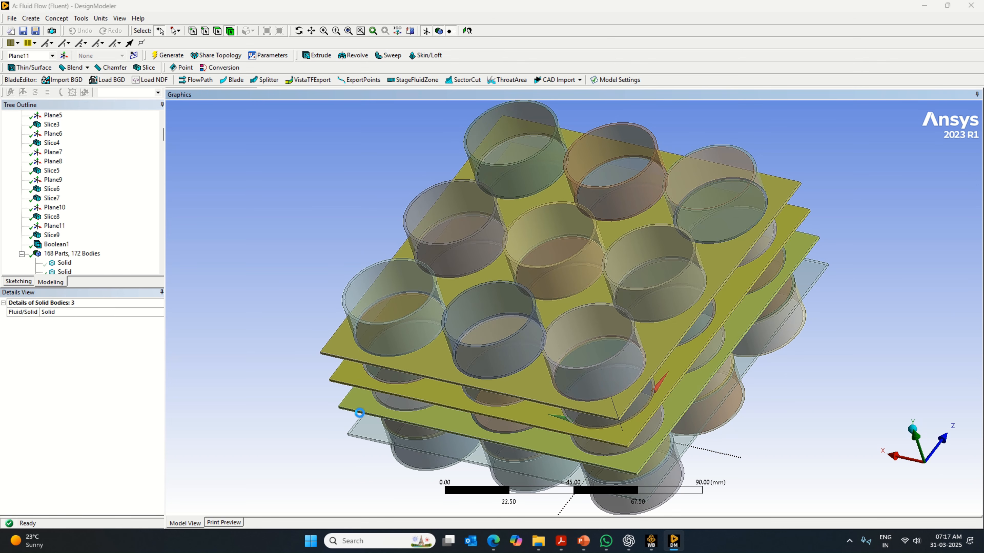
ctrl+click(391, 460)
ctrl+click(406, 436)
ctrl+click(406, 407)
ctrl+click(412, 374)
ctrl+click(413, 346)
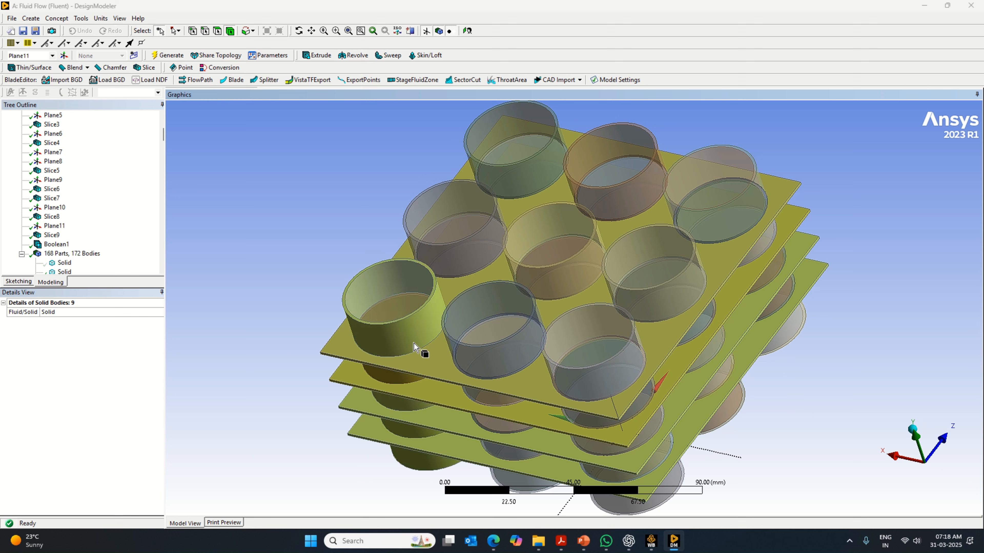
- Add the five thick ring segments of each of the other two cylinders in the minimum-Z row to the selection
ctrl+click(467, 366)
ctrl+click(504, 401)
ctrl+click(511, 426)
ctrl+click(517, 454)
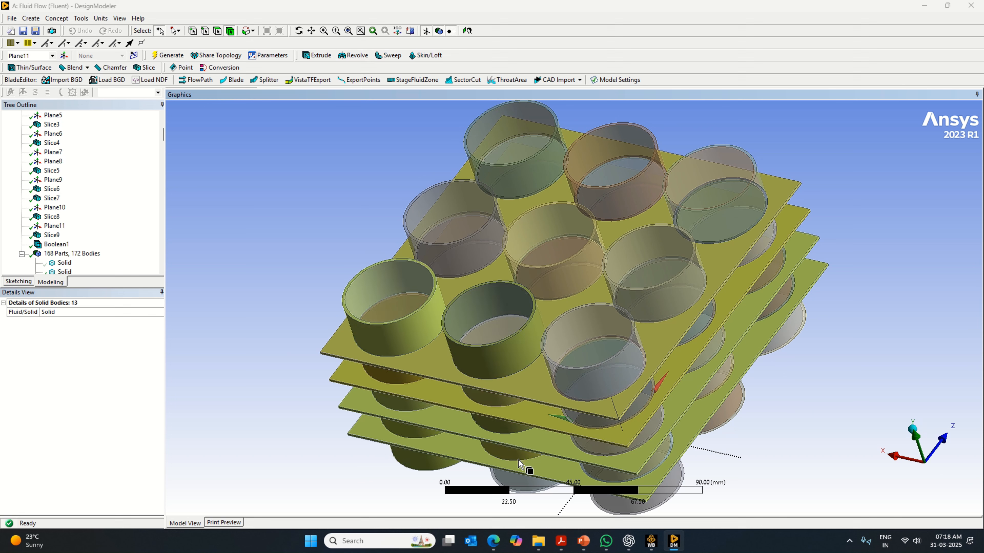
ctrl+click(609, 500)
ctrl+click(625, 476)
ctrl+click(638, 441)
ctrl+click(635, 427)
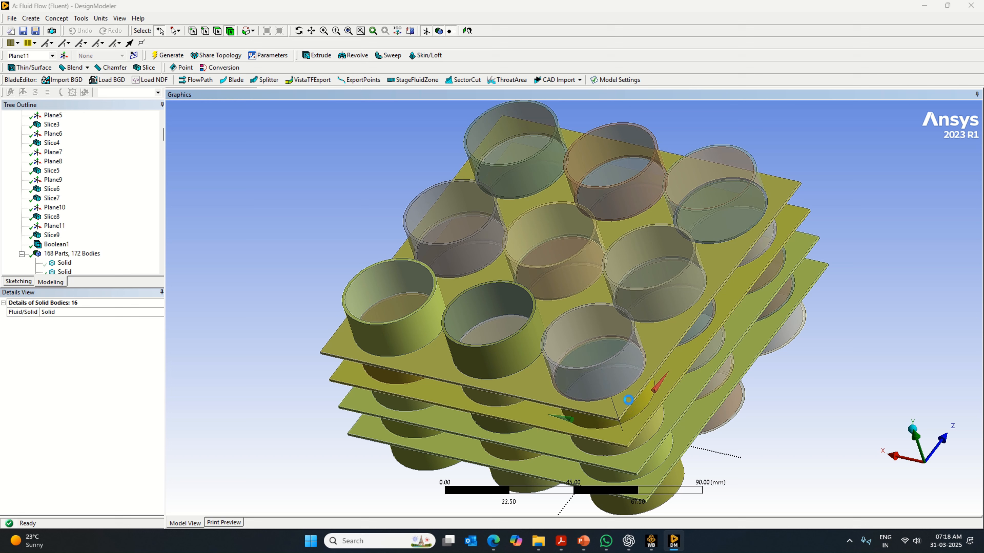
ctrl+click(629, 387)
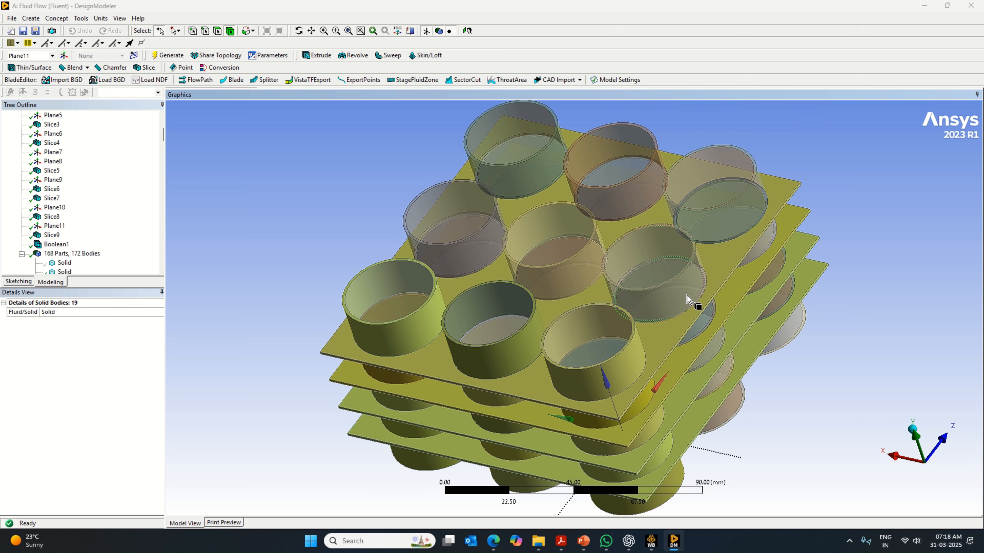
- Add the five thick ring segments of each remaining cylinder in the minimum-X and maximum-Z rows to the selection
ctrl+click(693, 301)
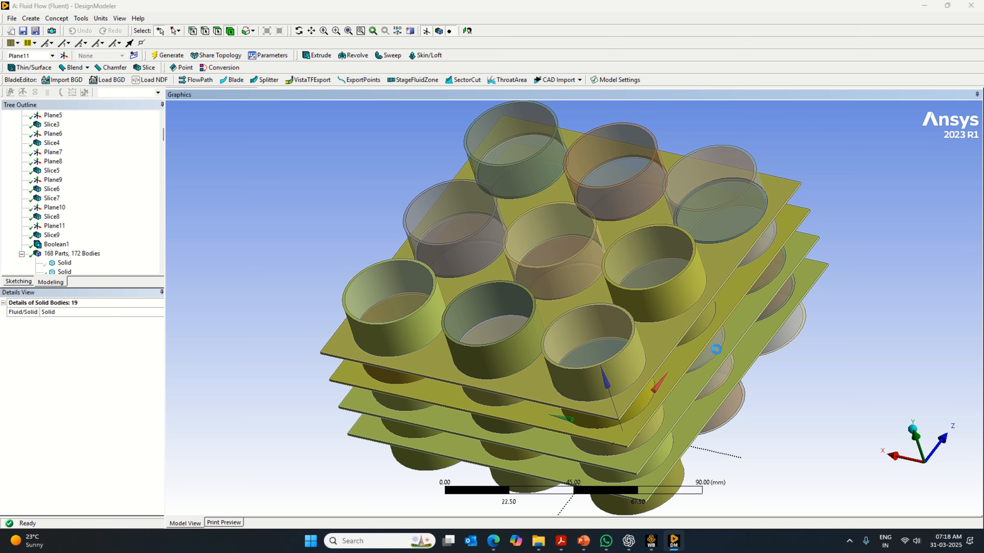
ctrl+click(758, 231)
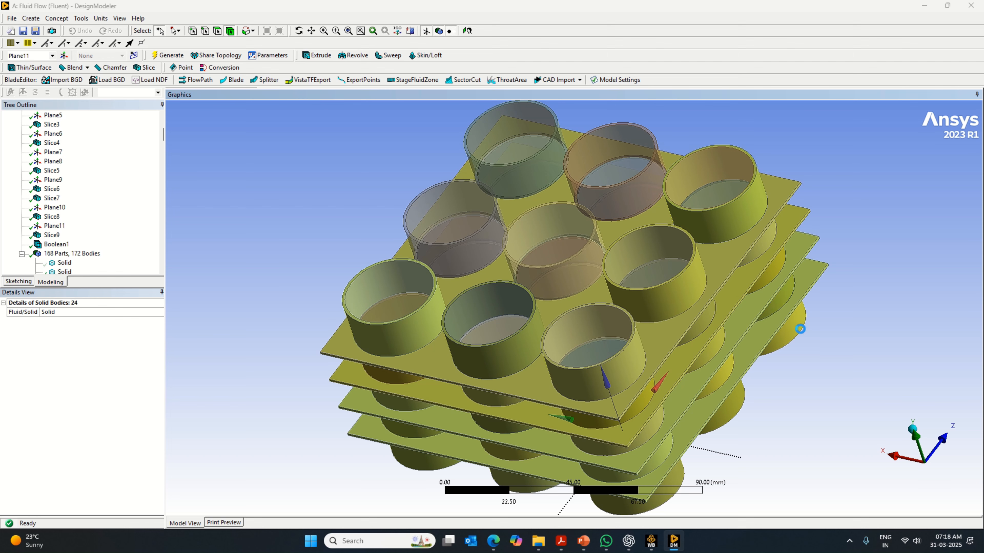
middle_drag(839, 388, 575, 343)
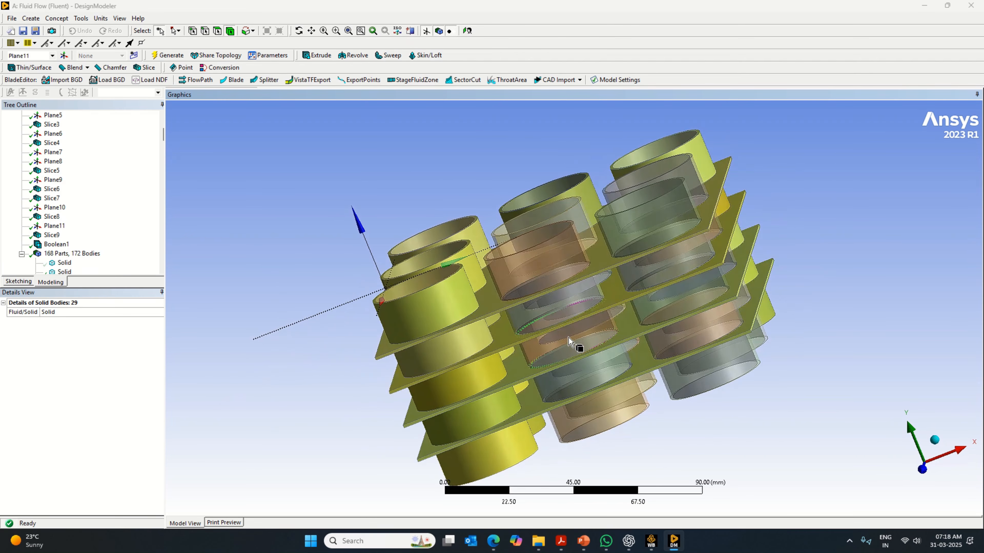
ctrl+click(574, 276)
ctrl+click(581, 333)
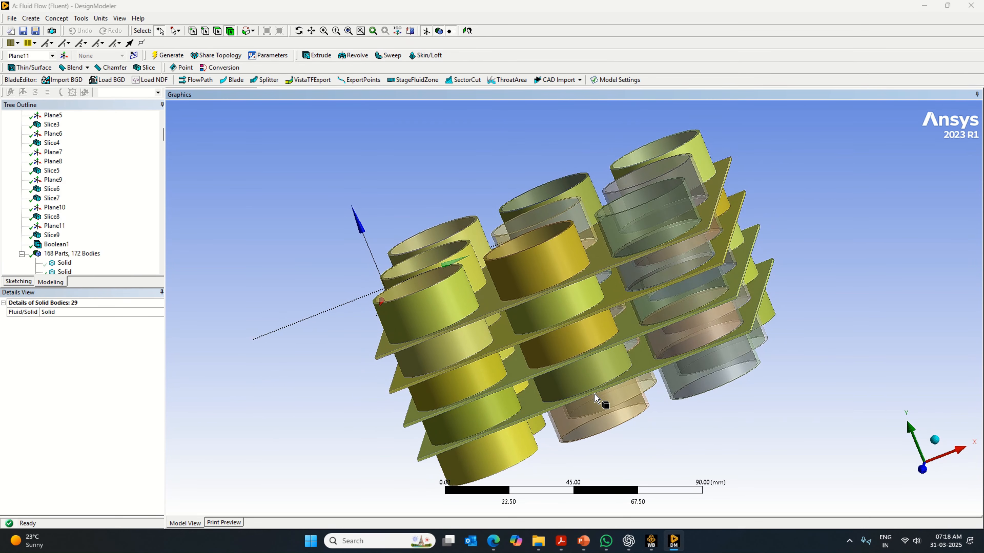
ctrl+click(604, 402)
ctrl+drag(654, 230, 706, 371)
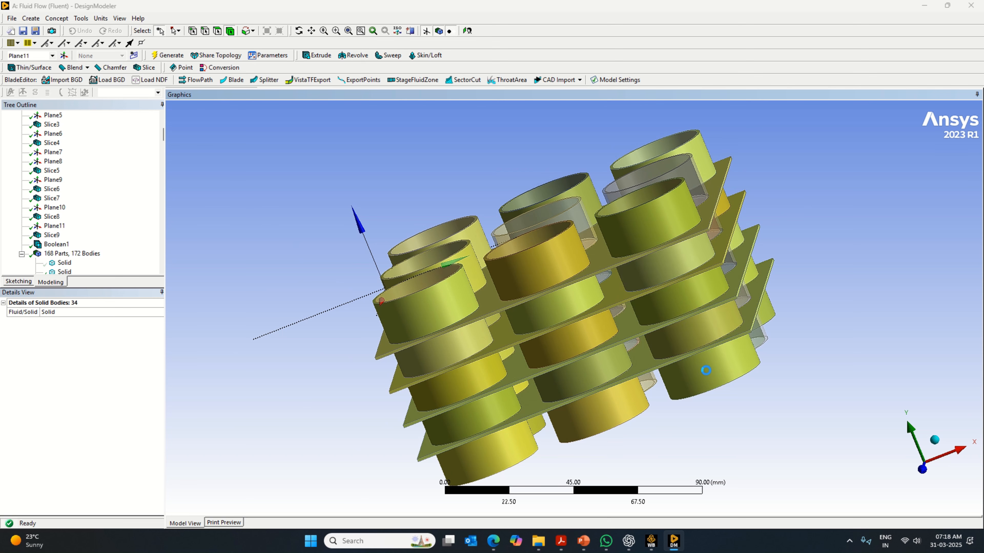
- Add the five thick ring segments of the middle cylinder at maximum X and of the centre cylinder to the selection
middle_drag(862, 340, 753, 286)
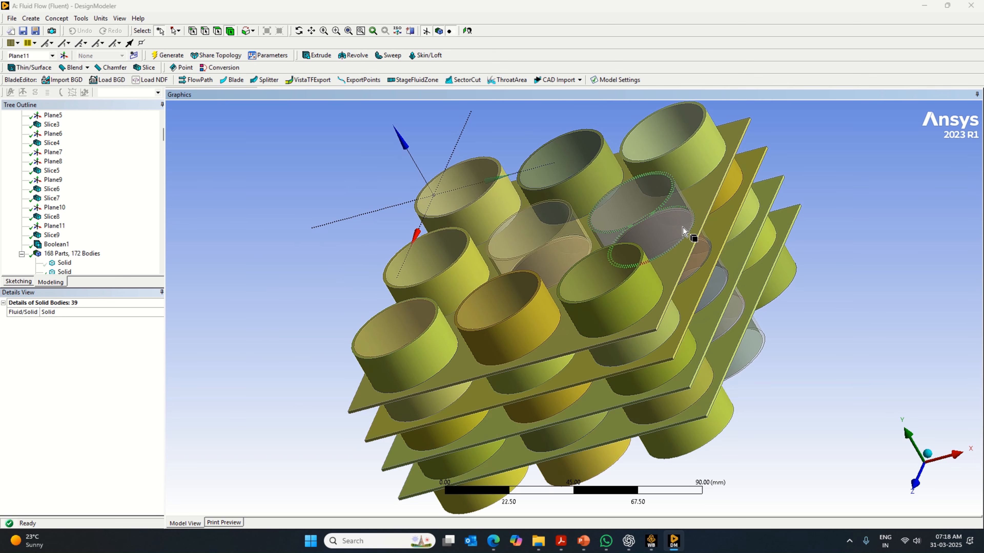
ctrl+drag(697, 265, 757, 358)
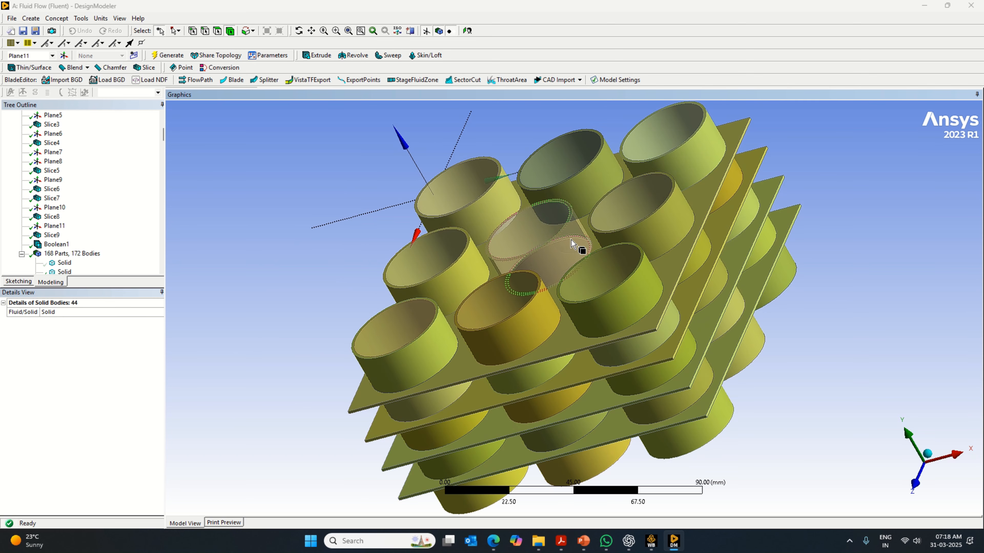
ctrl+click(569, 252)
middle_drag(891, 310, 786, 279)
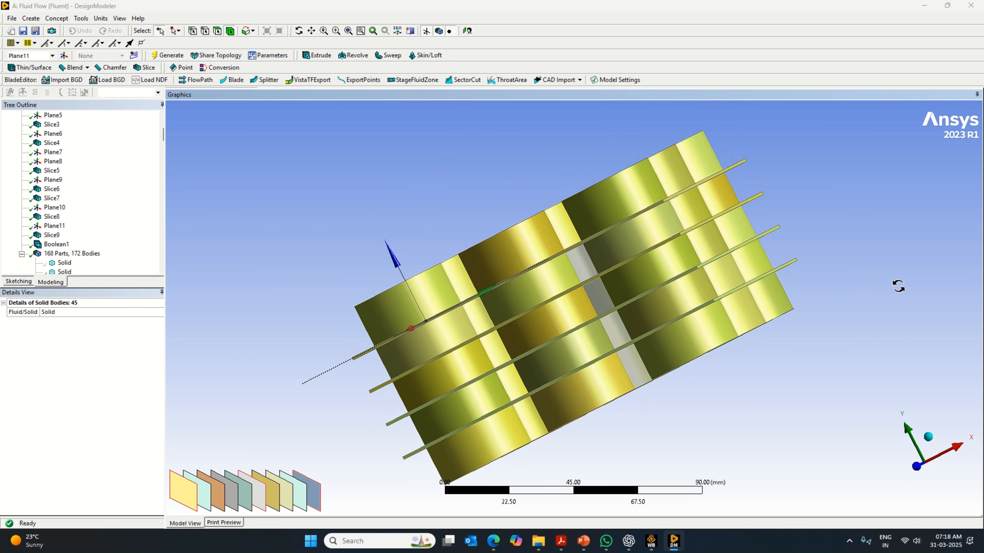
ctrl+click(595, 290)
ctrl+click(601, 296)
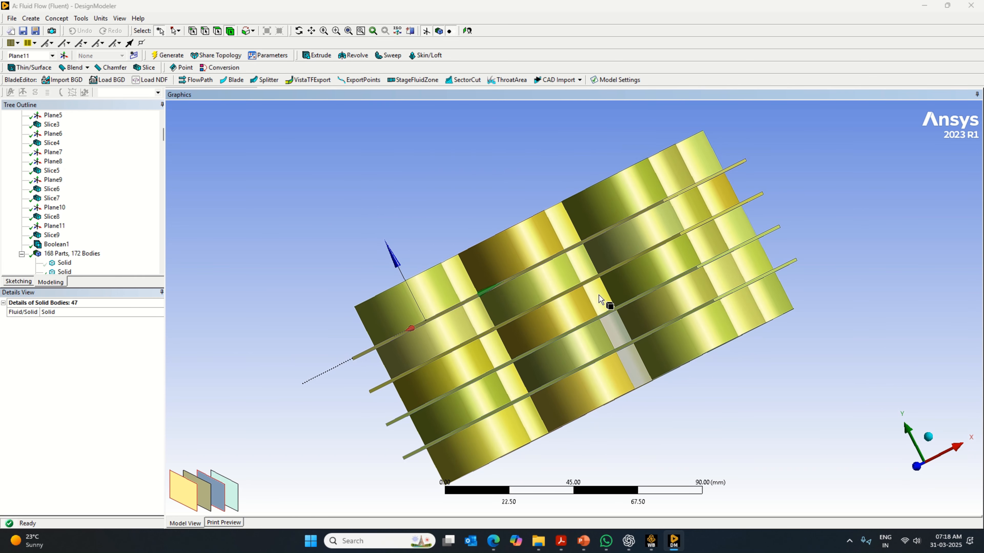
ctrl+click(612, 332)
ctrl+click(642, 372)
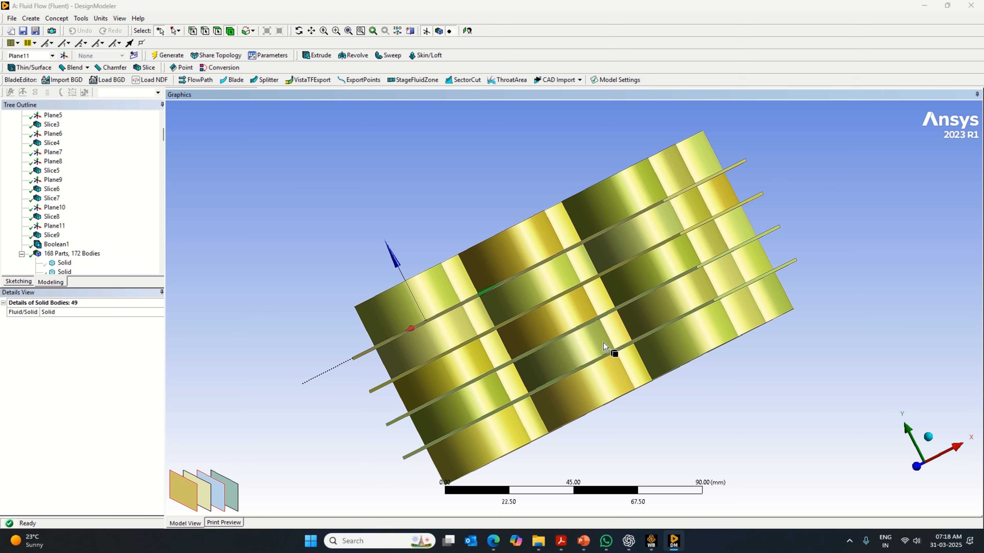
- Form a new part from the selected plates and ring segments
middle_drag(844, 234, 891, 235)
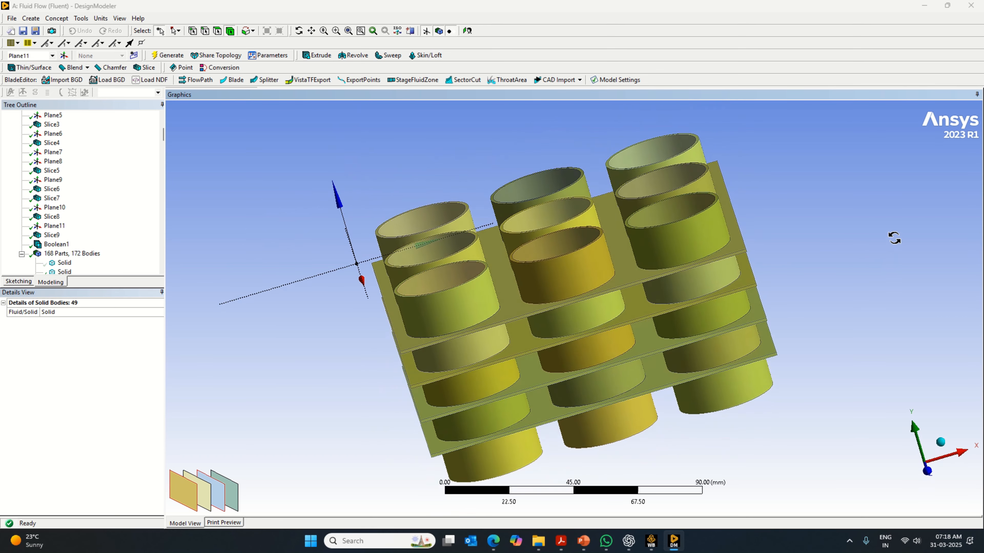
right_click(685, 241)
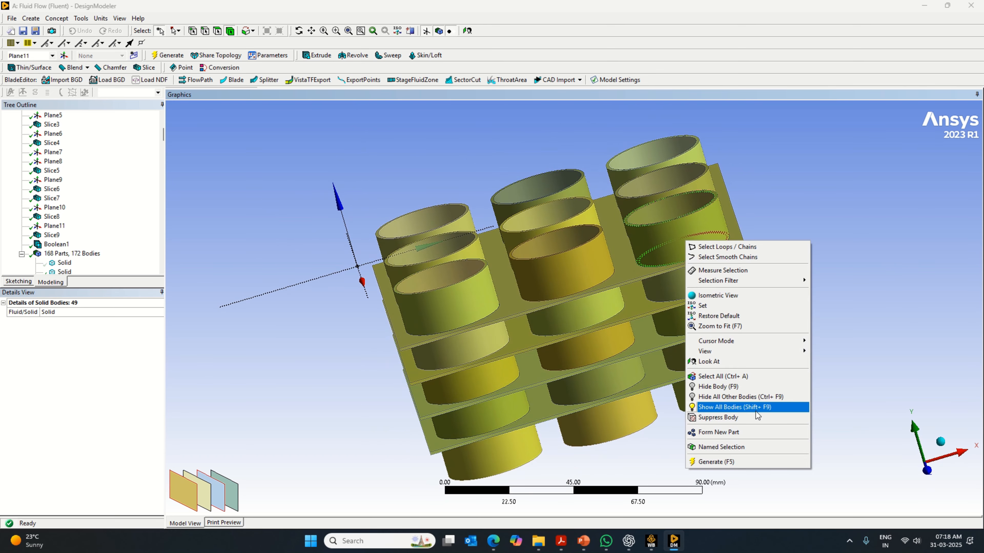
click(755, 432)
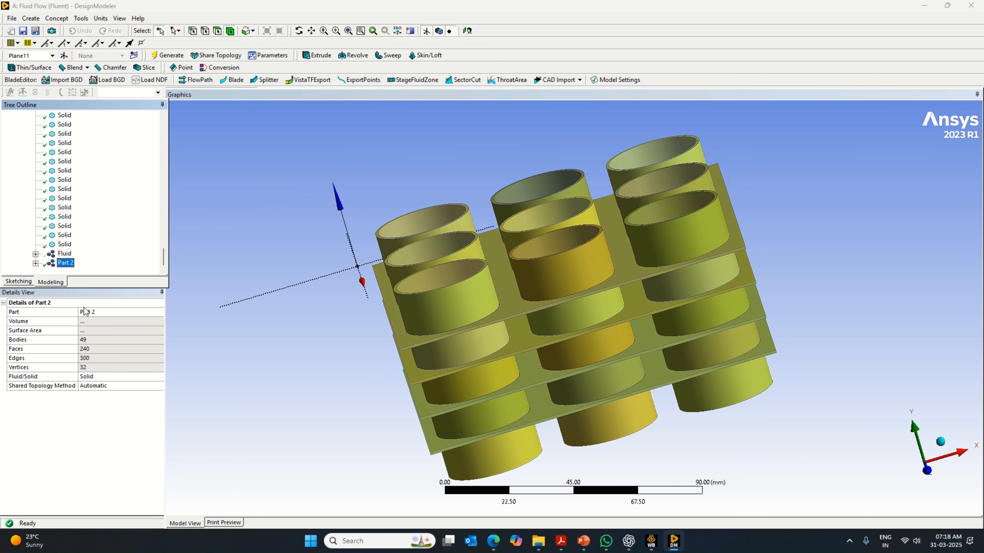
- Rename the new part of plates and rings as Fins & Casing
click(92, 313)
key(Caps_Lock)
text(F)
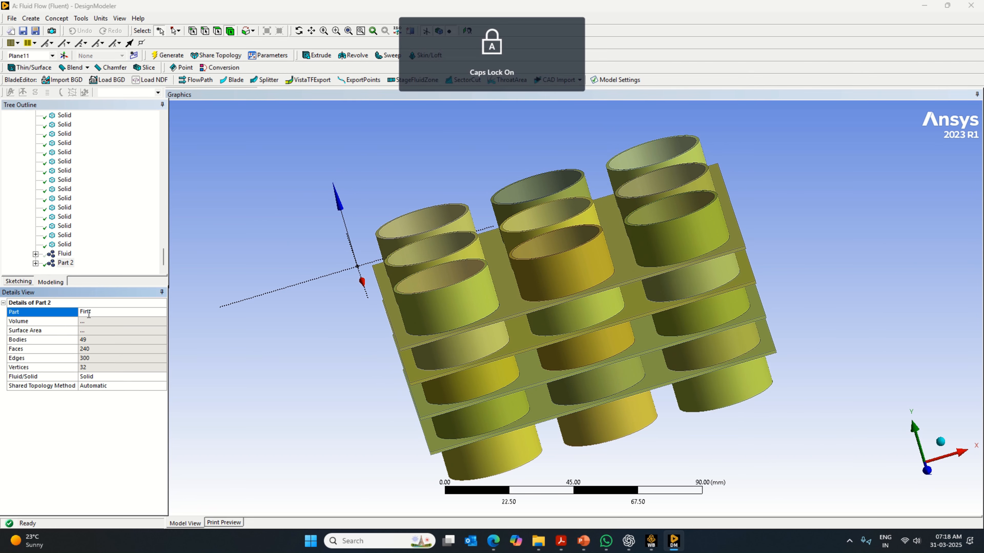
text(ins C)
key(Caps_Lock)
text(asing)
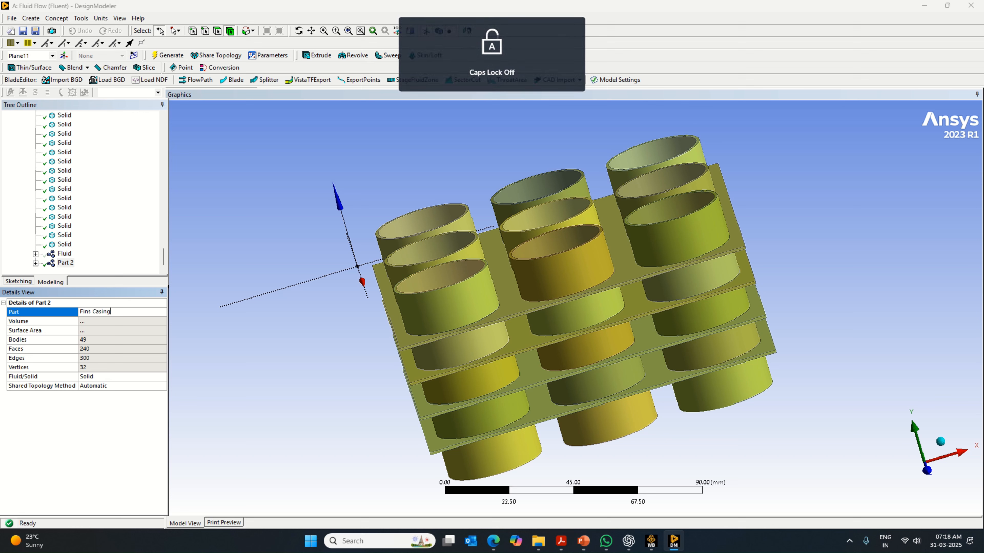
key(BackSpace)
key(BackSpace)
key(BackSpace)
key(BackSpace)
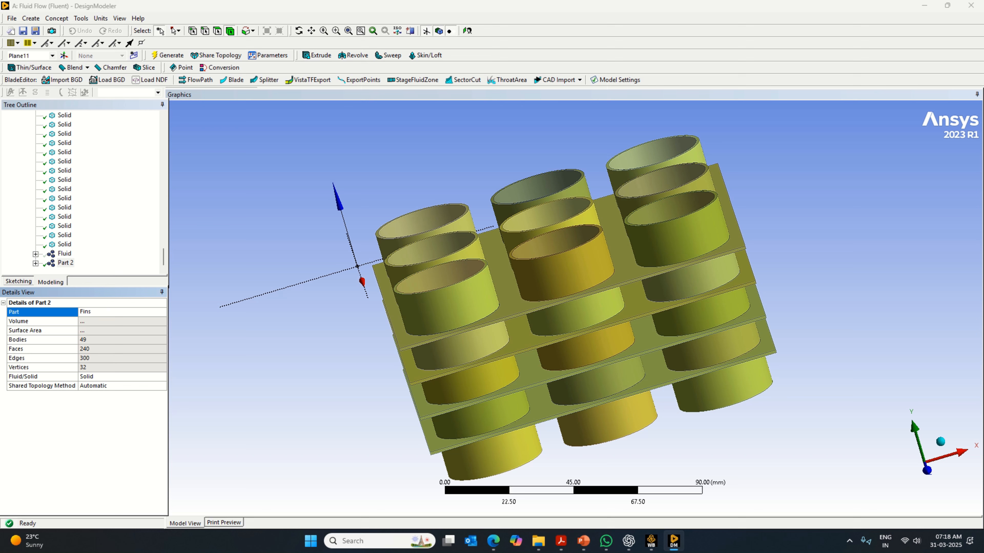
text(& C)
key(Caps_Lock)
text(asing)
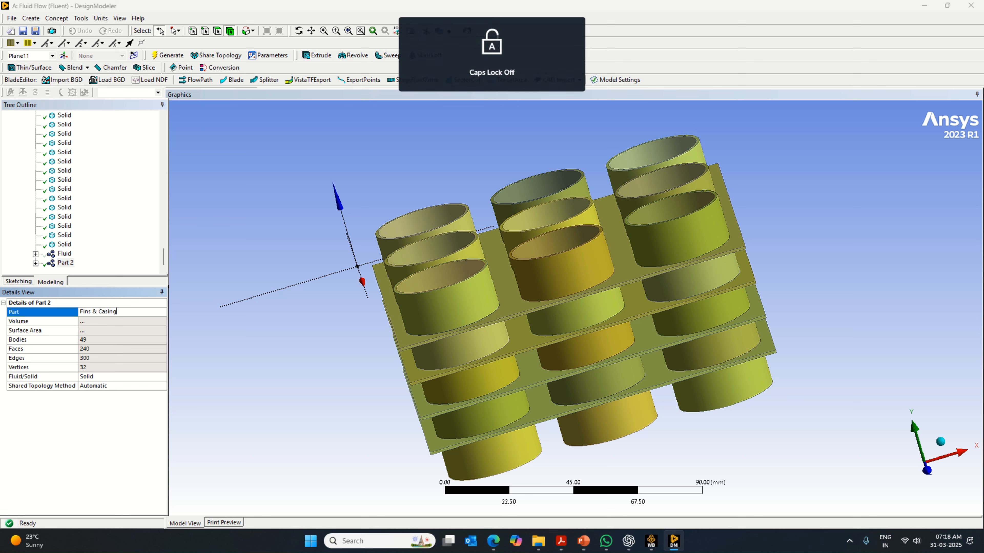
click(90, 317)
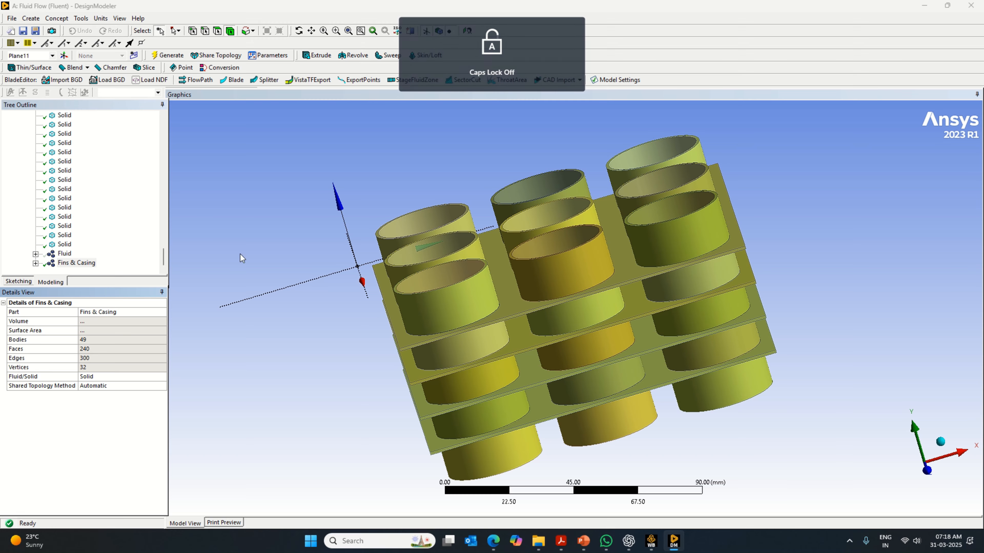
- Hide the Fins & Casing part to expose the inner cylinder bodies
right_click(74, 263)
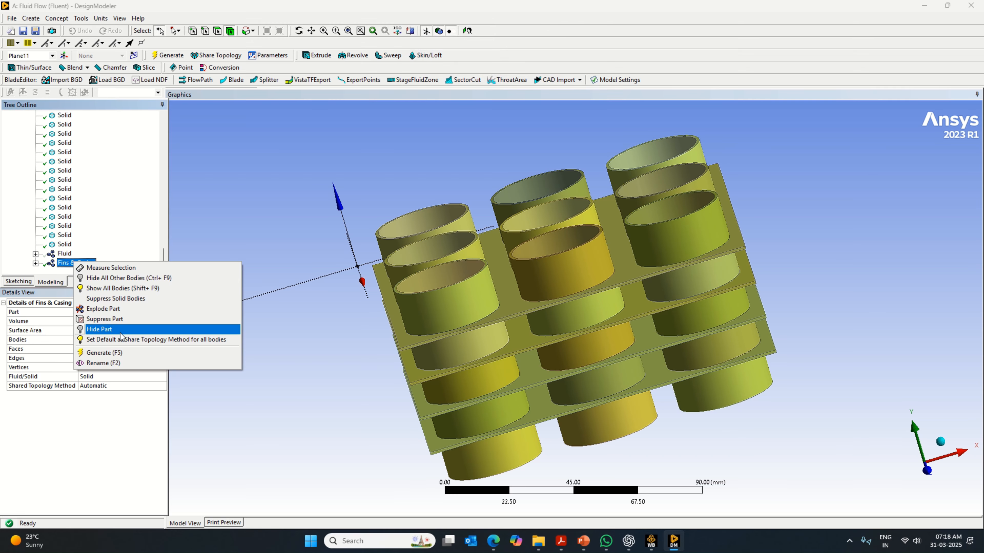
click(116, 329)
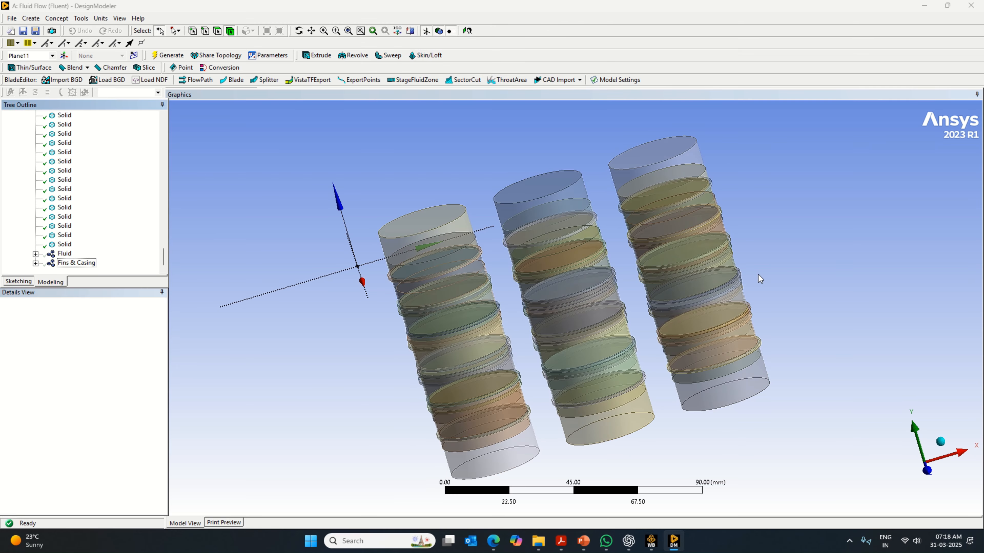
middle_drag(758, 275, 853, 258)
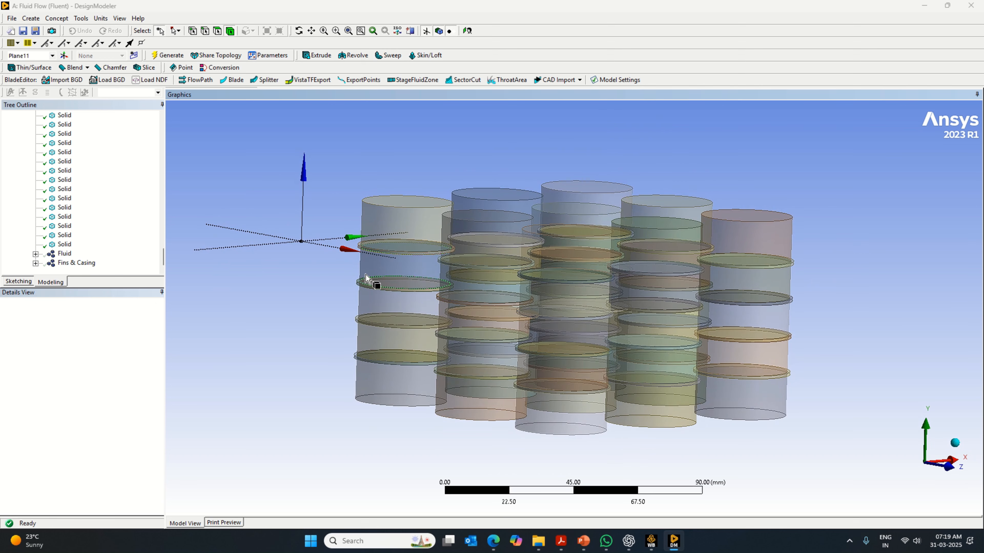
right_click(303, 301)
click(357, 425)
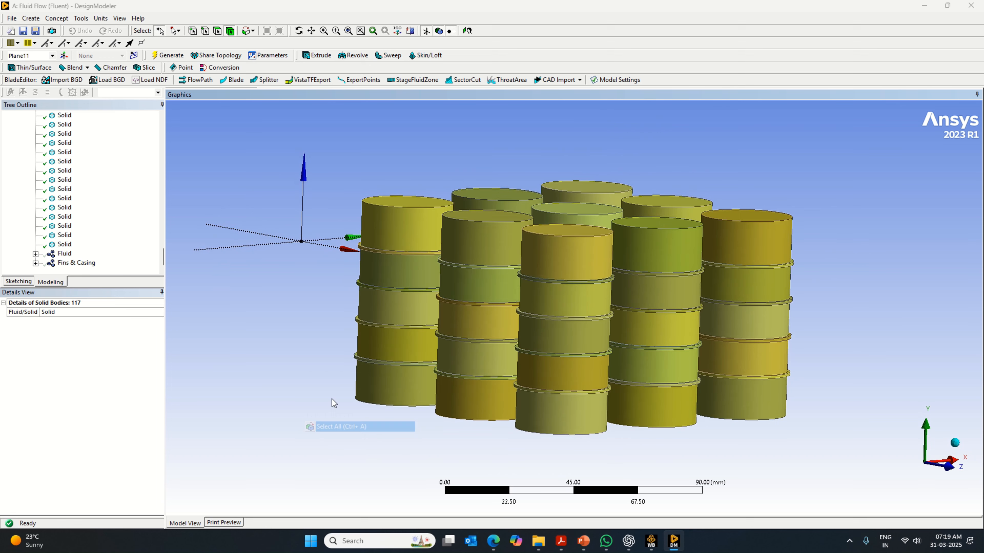
middle_drag(322, 321, 371, 366)
click(440, 299)
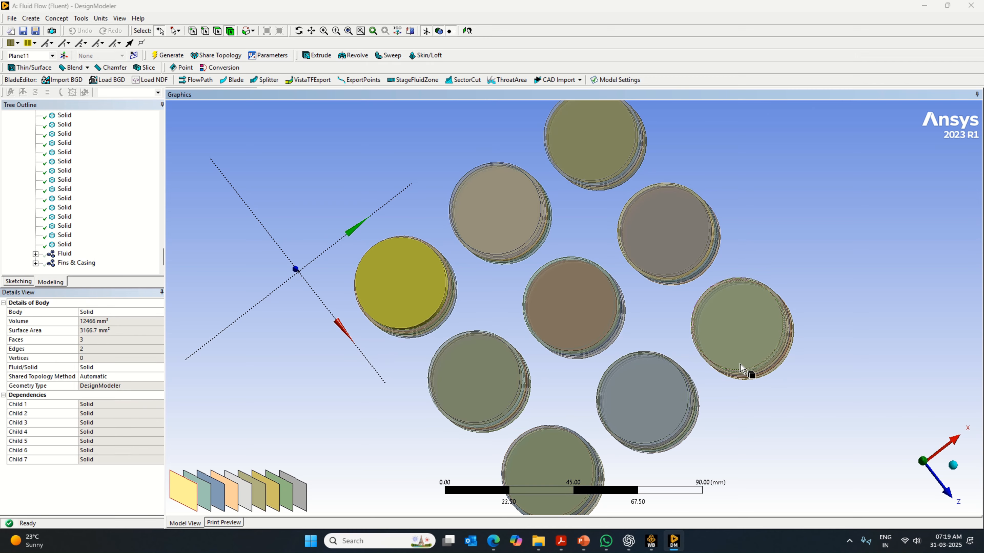
click(897, 401)
mouse_move(860, 368)
middle_down()
mouse_move(892, 334)
mouse_move(872, 373)
middle_up()
click(956, 458)
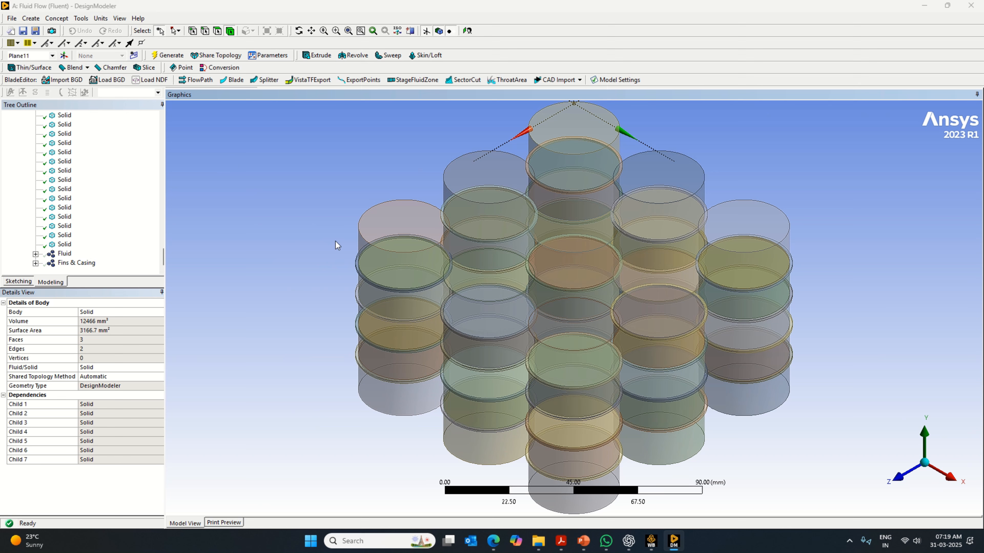
- Select the five thick core segments of the corner cylinder at minimum X and maximum Z
click(374, 235)
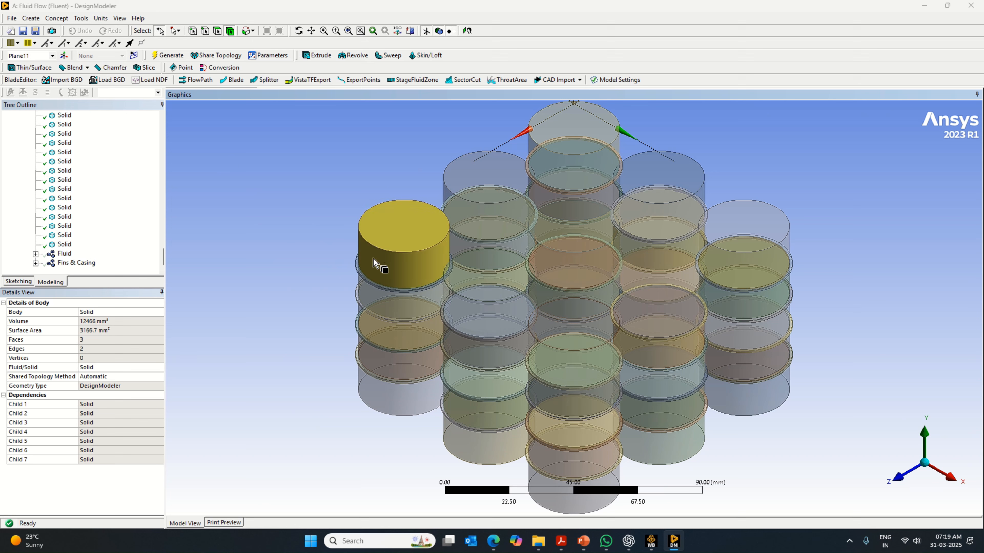
middle_drag(307, 224, 398, 262)
ctrl+click(404, 277)
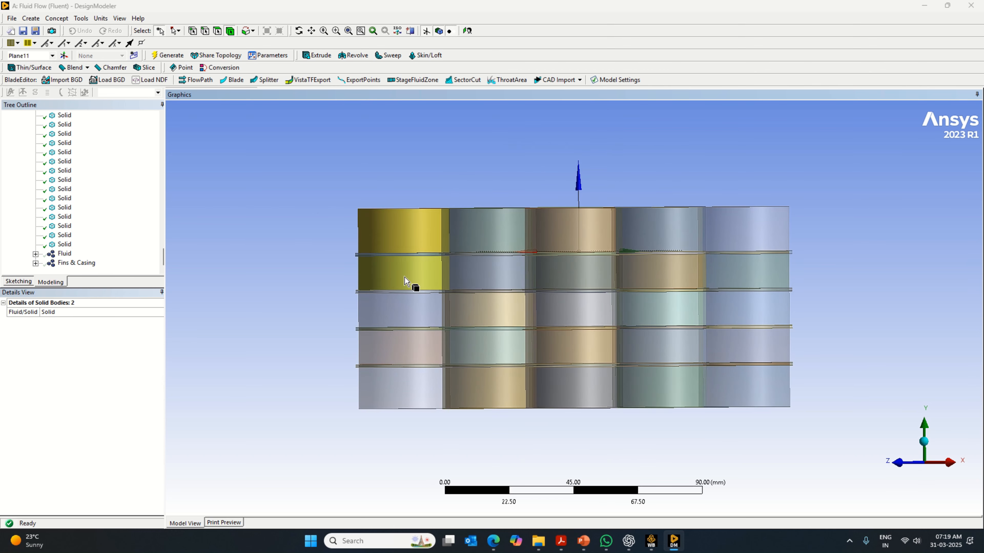
ctrl+click(404, 308)
ctrl+click(404, 345)
ctrl+click(403, 401)
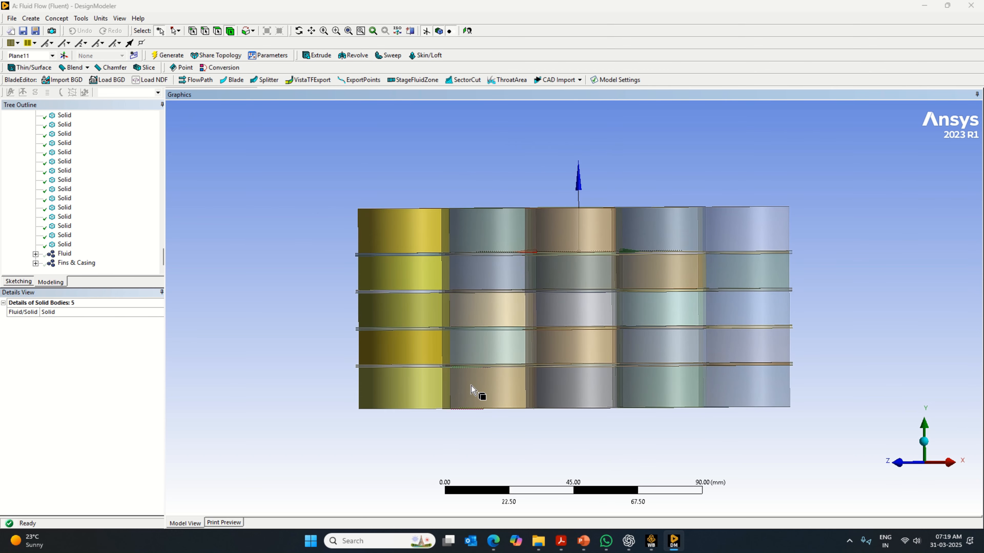
- Add the five thick core segments of the middle cylinder in the maximum-Z row to the selection
ctrl+click(471, 386)
ctrl+click(488, 358)
ctrl+click(488, 310)
ctrl+click(489, 273)
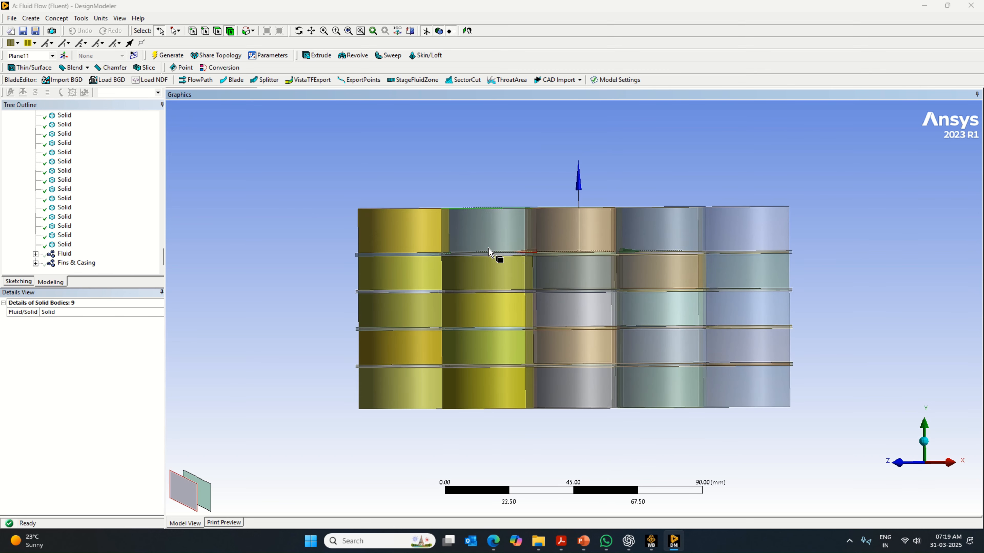
ctrl+click(490, 238)
- Add the five thick core segments of each of the three cylinders in the maximum-X row to the selection
ctrl+click(571, 233)
ctrl+click(572, 273)
ctrl+click(571, 309)
ctrl+click(571, 346)
ctrl+click(740, 304)
ctrl+click(741, 341)
ctrl+click(743, 385)
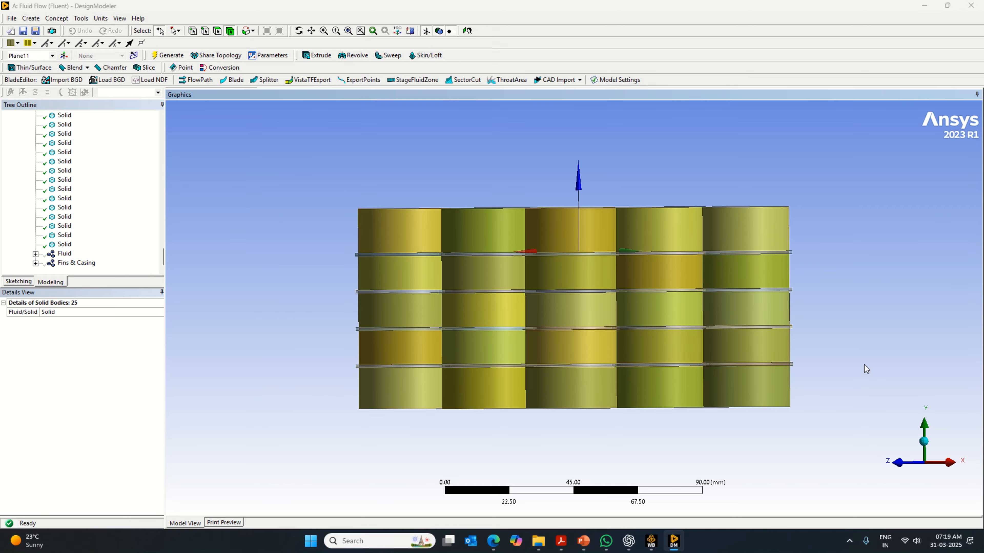
- Select the Fins & Casing part in the model tree and show it again in the isometric view
middle_drag(864, 365, 813, 466)
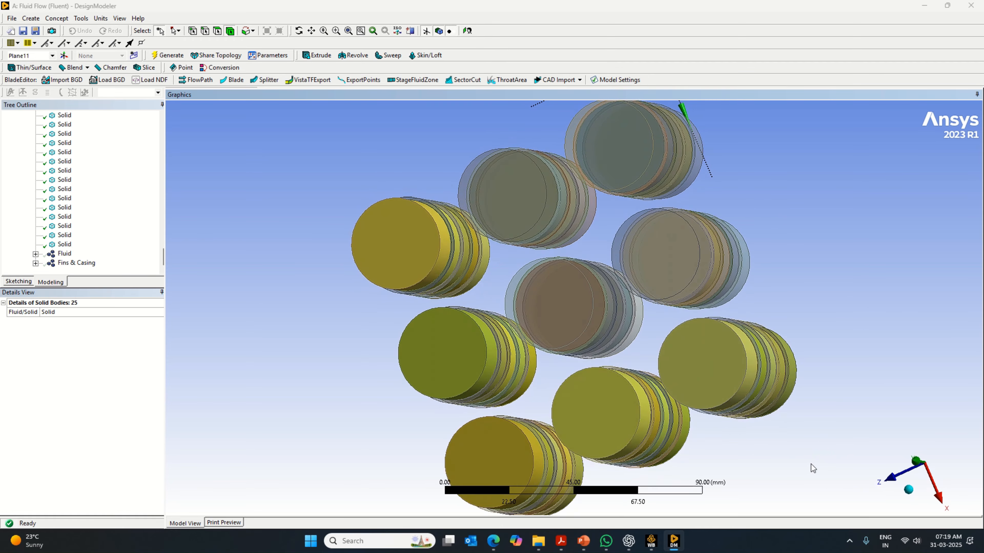
scroll(731, 443, up, 2)
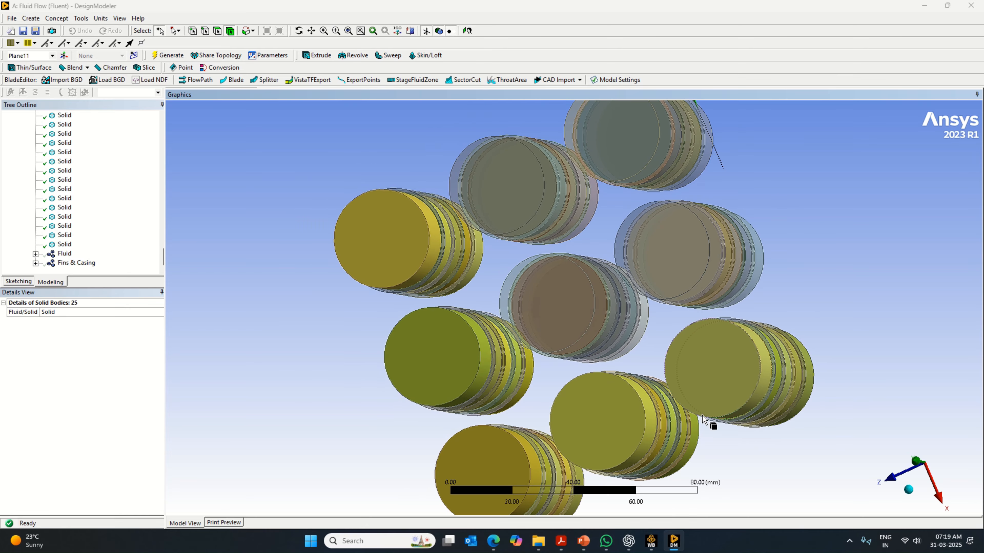
middle_drag(850, 321, 904, 347)
click(913, 488)
click(76, 263)
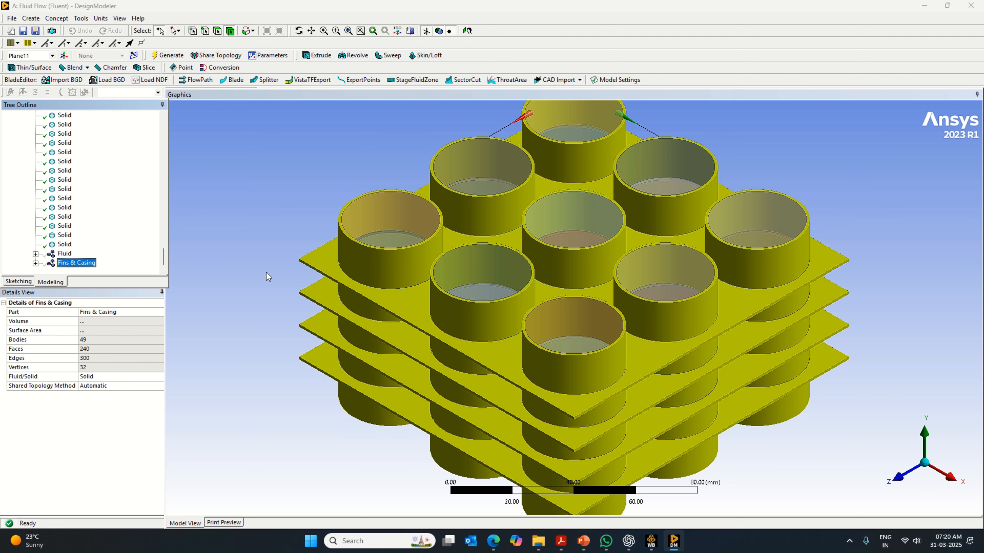
- Clear the current selection and select the four thin core rings of the corner cylinder at minimum X and maximum Z
click(272, 237)
click(368, 285)
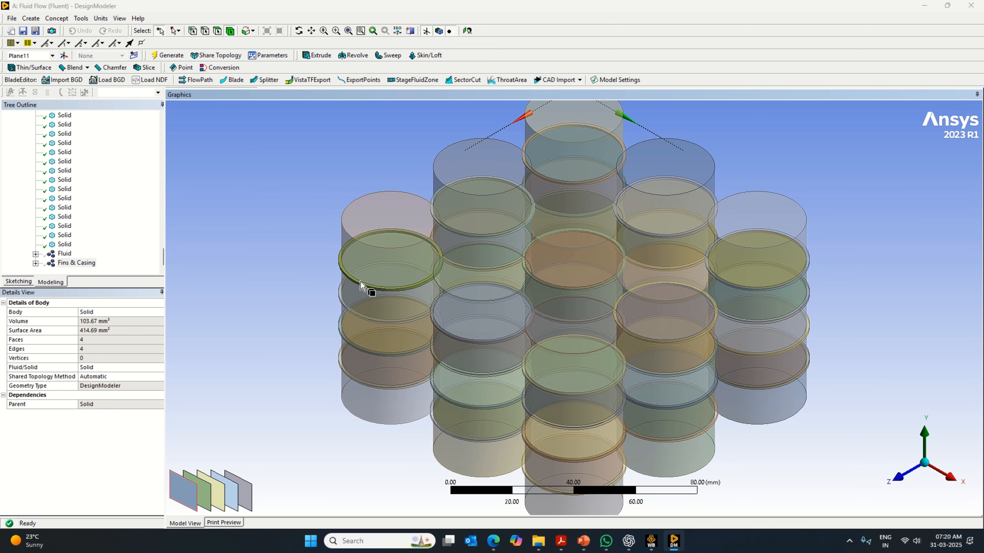
ctrl+click(372, 328)
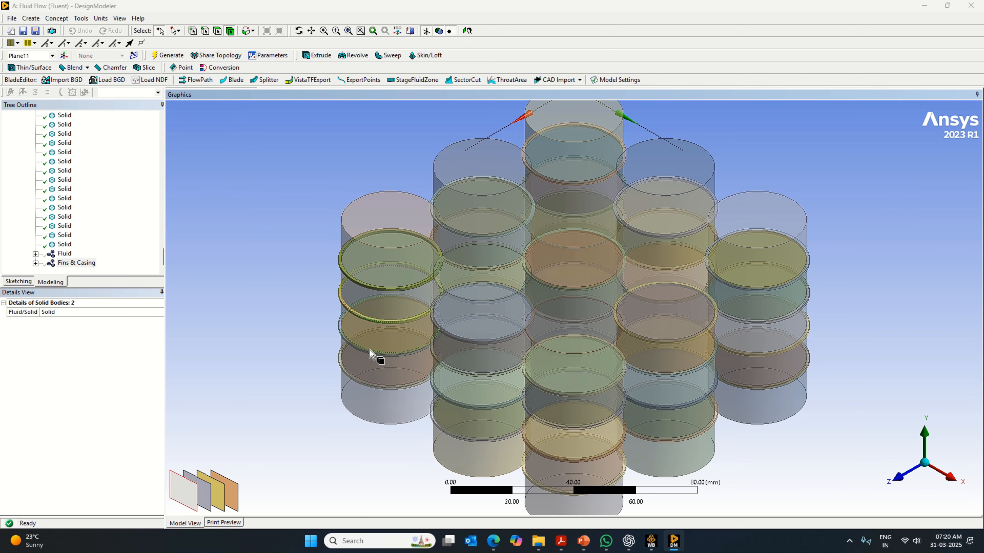
ctrl+click(374, 352)
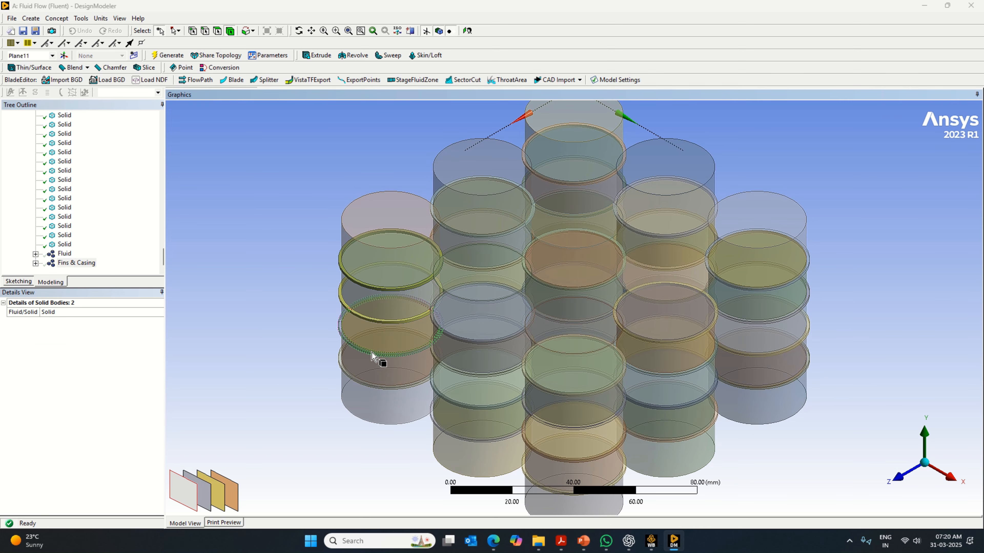
ctrl+click(371, 391)
- Add the four thin core rings of the middle cylinder in the maximum-Z row to the selection
ctrl+click(466, 442)
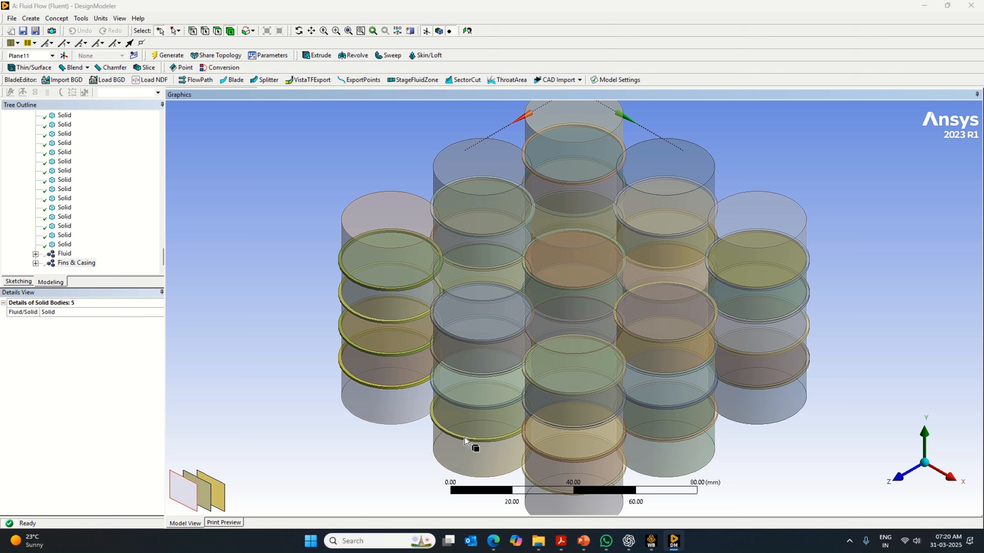
ctrl+click(470, 407)
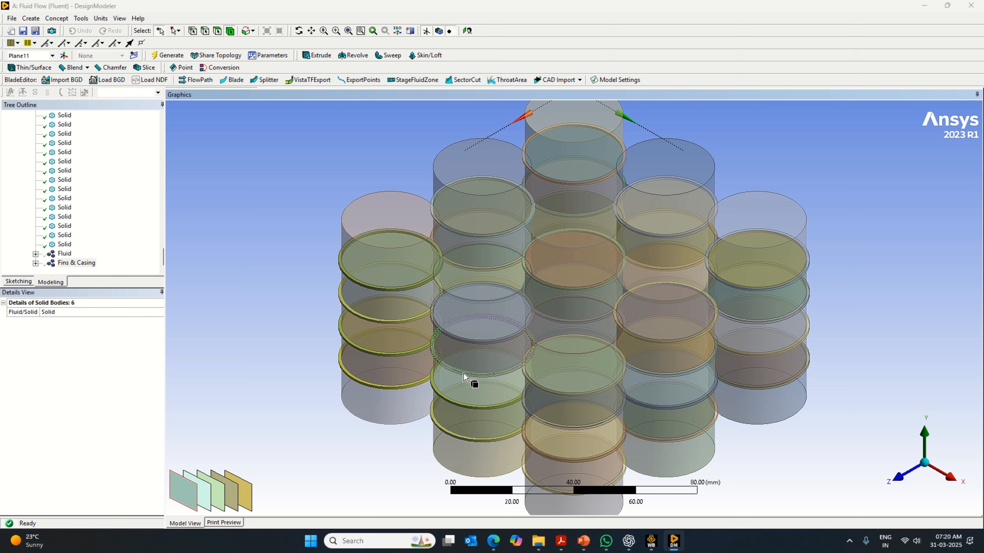
ctrl+click(464, 377)
ctrl+click(484, 337)
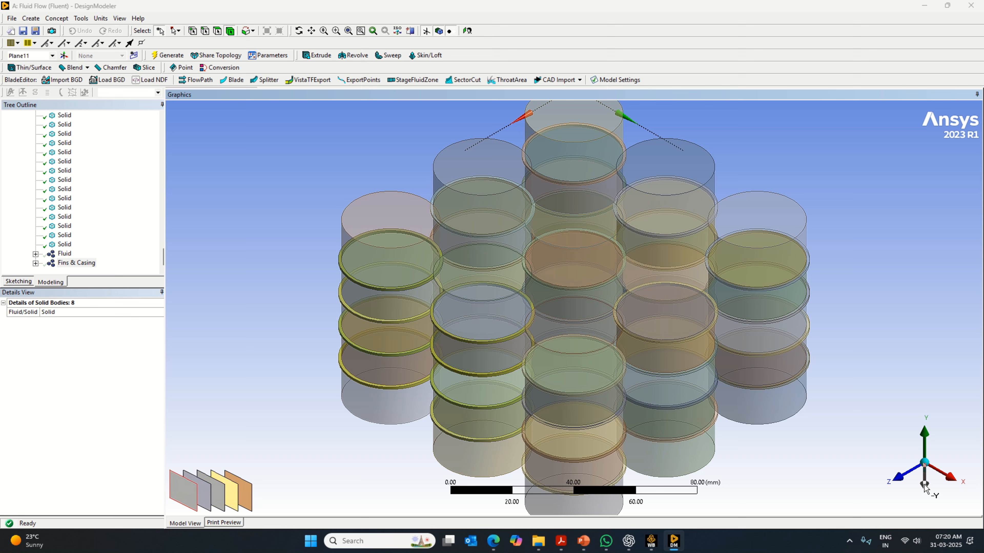
- Add the four thin core rings of the corner cylinder at maximum X and maximum Z to the selection
ctrl+click(550, 426)
ctrl+click(546, 459)
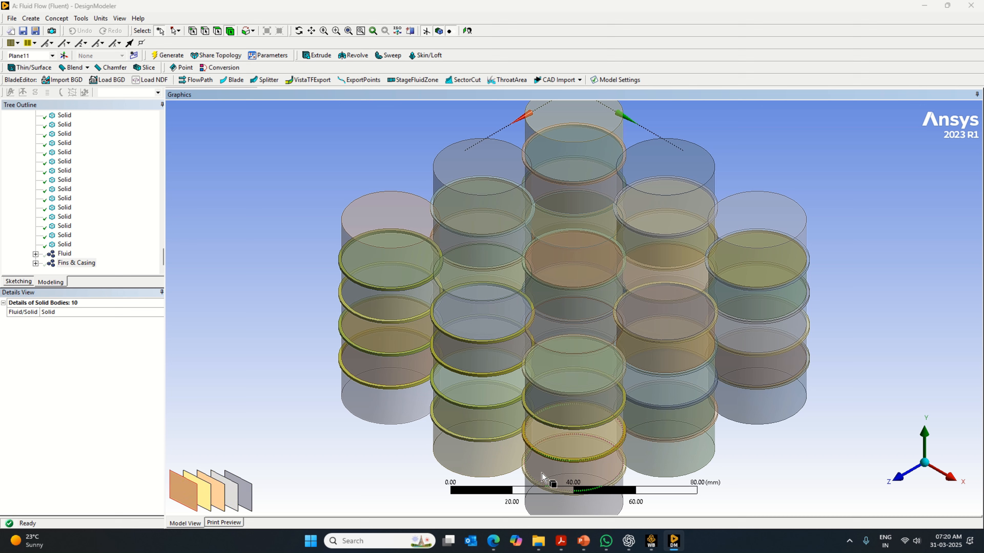
ctrl+click(540, 489)
ctrl+click(566, 402)
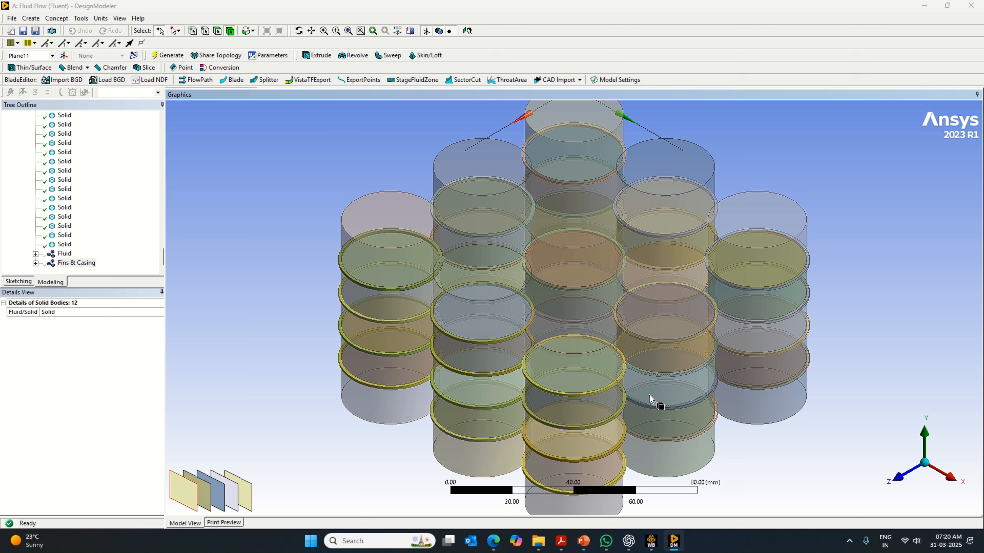
- Add the four thin core rings of both the middle and the minimum-Z cylinder in the maximum-X row to the selection
ctrl+click(688, 376)
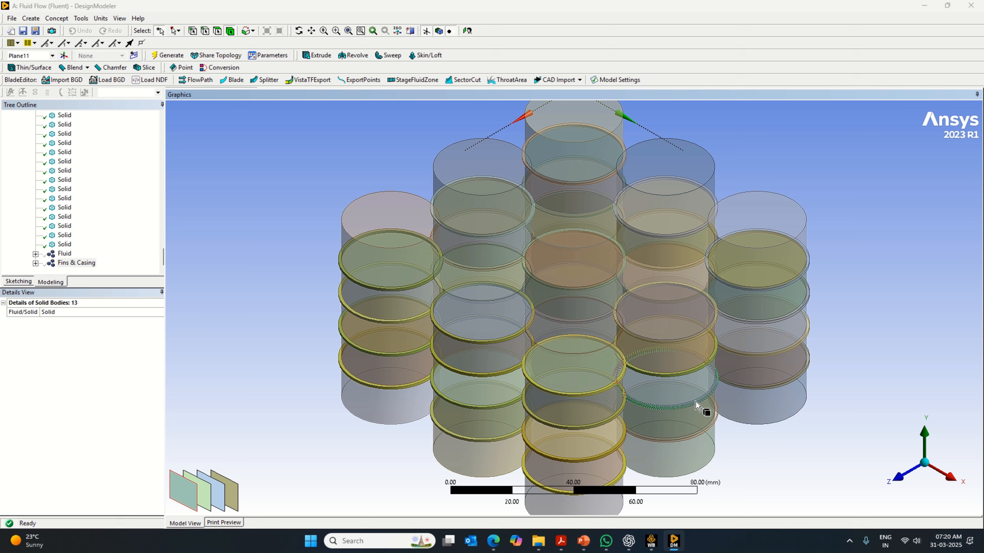
ctrl+click(703, 403)
ctrl+click(699, 437)
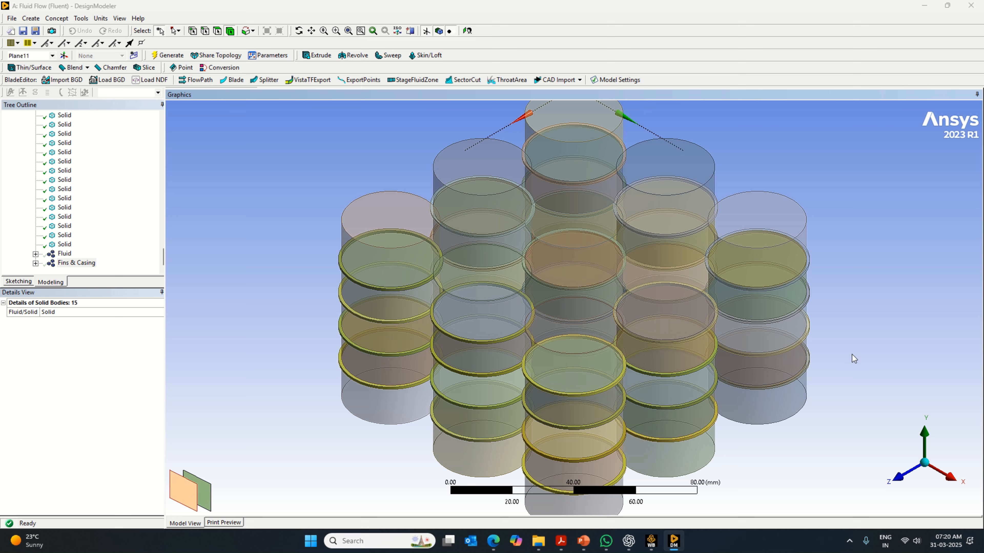
ctrl+click(802, 371)
ctrl+click(801, 342)
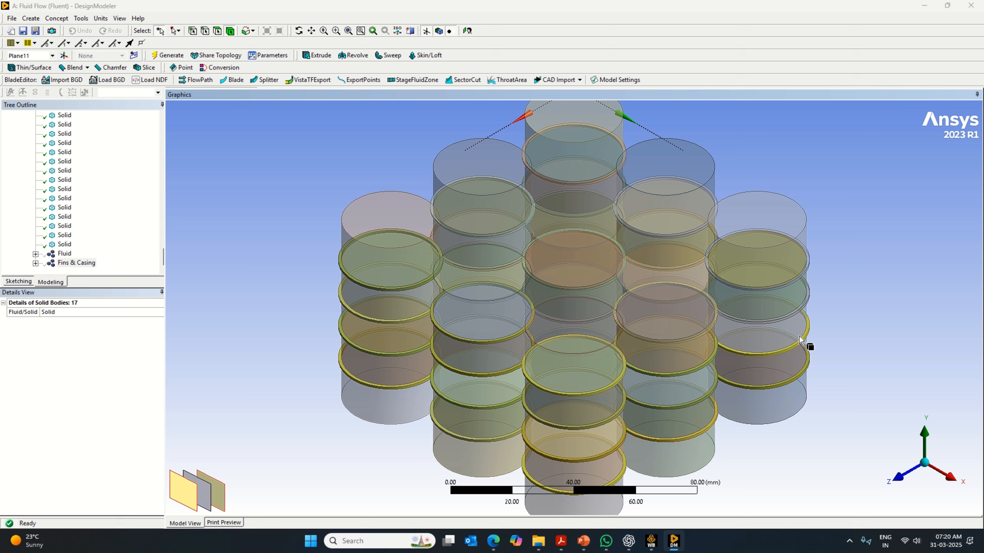
ctrl+click(793, 288)
ctrl+click(810, 283)
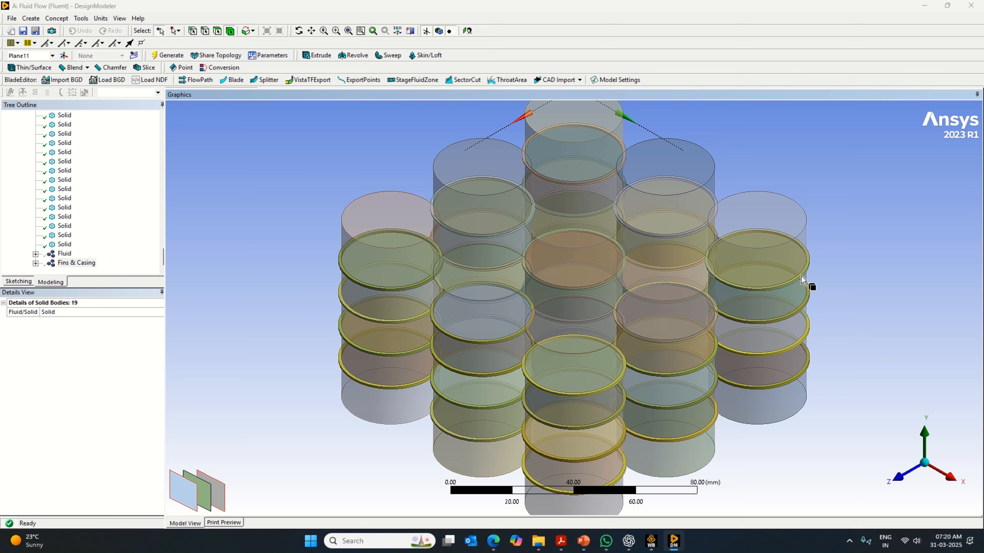
middle_drag(836, 388, 642, 406)
ctrl+click(558, 354)
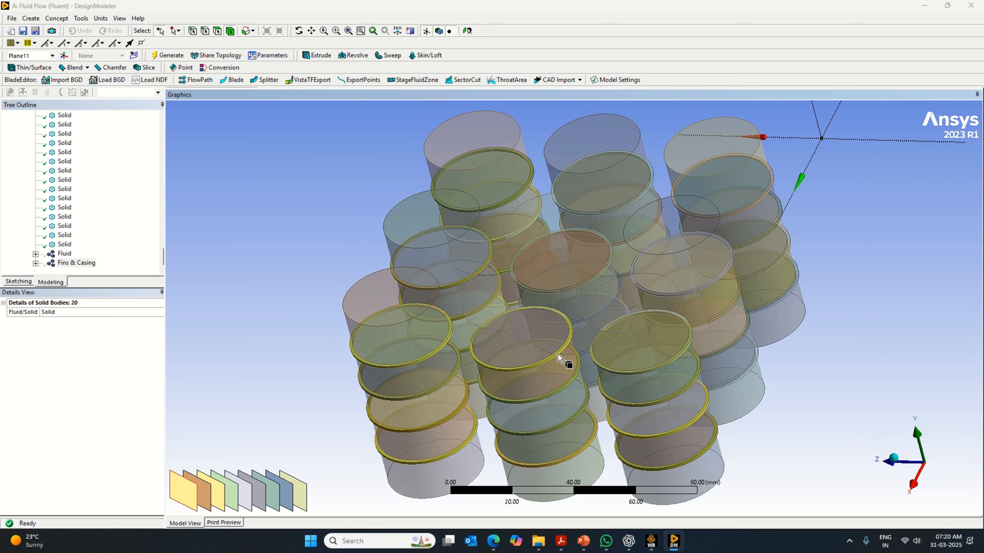
- Add the three lower thin core rings of the middle cylinder in the minimum-Z row to the selection
middle_drag(833, 388, 834, 442)
ctrl+click(759, 344)
ctrl+click(747, 341)
ctrl+click(733, 338)
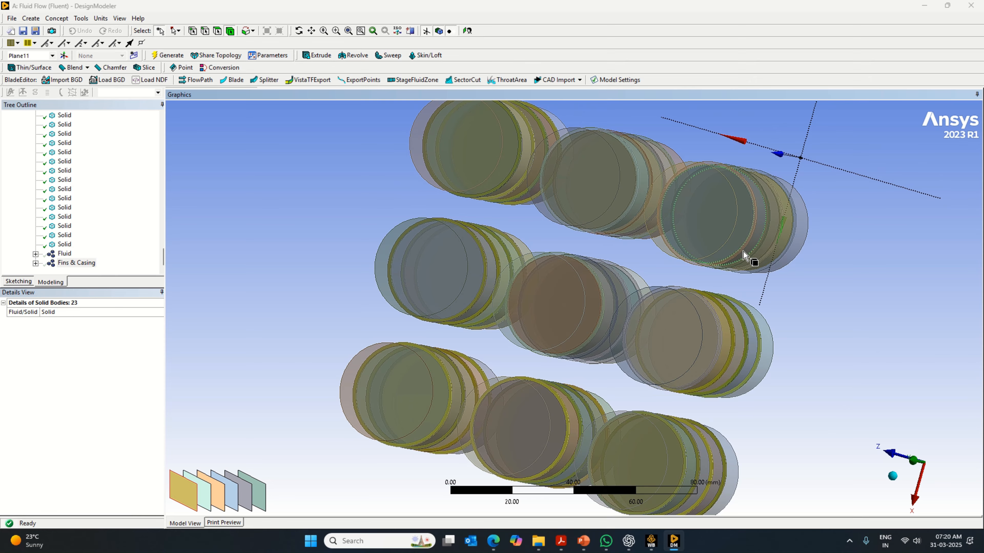
- Add the four thin core rings of the corner cylinder at minimum X and minimum Z to the selection
middle_drag(806, 322, 854, 262)
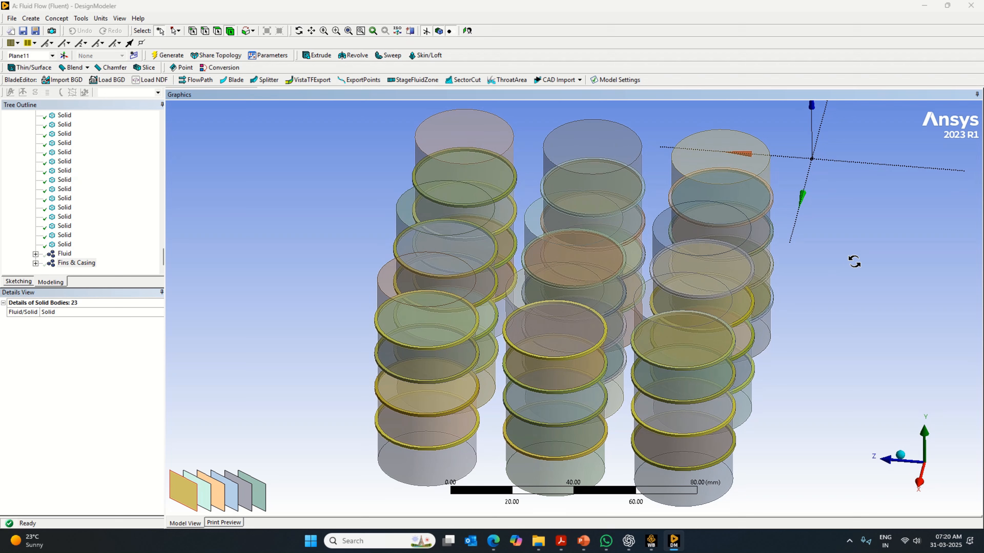
ctrl+click(772, 205)
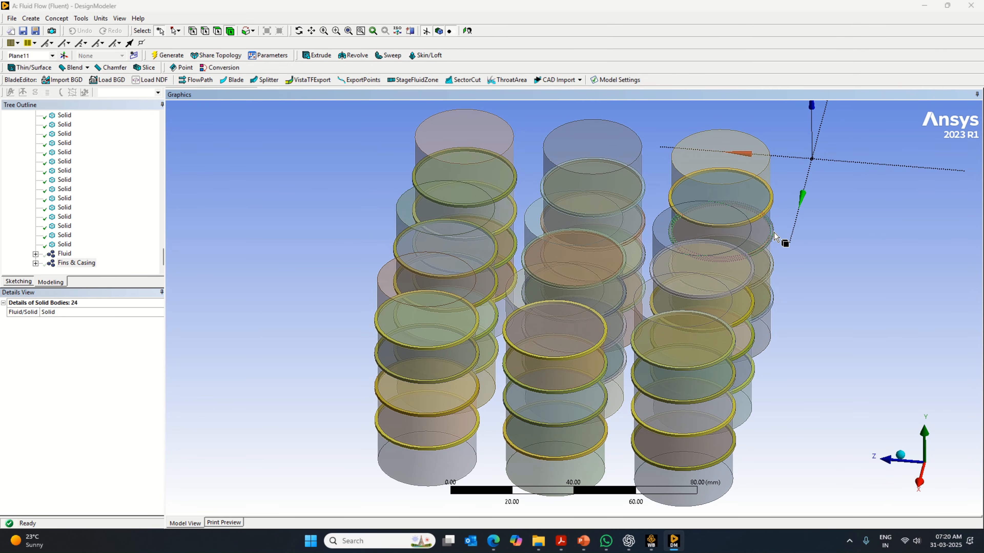
ctrl+click(774, 237)
ctrl+click(777, 280)
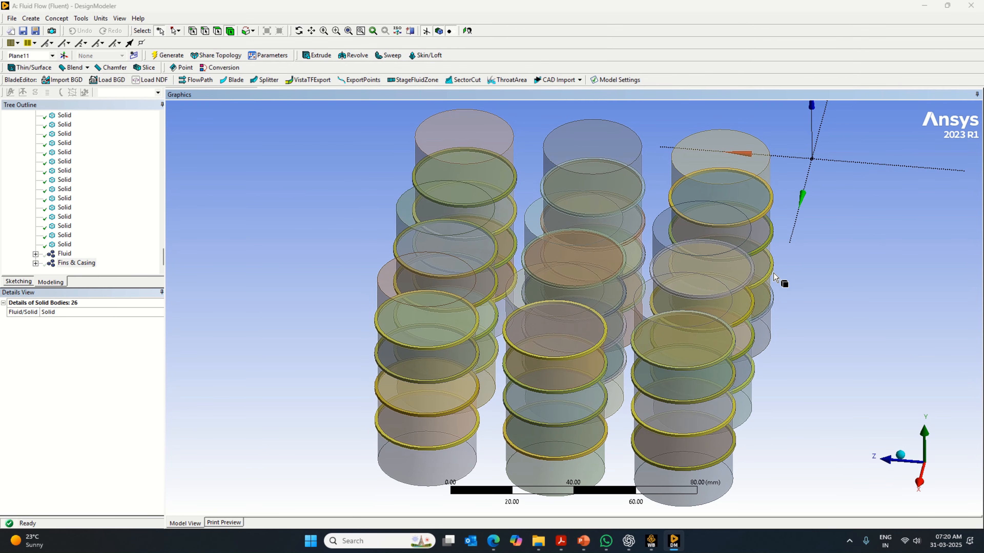
ctrl+click(776, 299)
- Add the four thin core rings of the middle cylinder in the minimum-X row to the selection
ctrl+click(643, 194)
ctrl+click(643, 228)
ctrl+click(643, 261)
ctrl+click(643, 295)
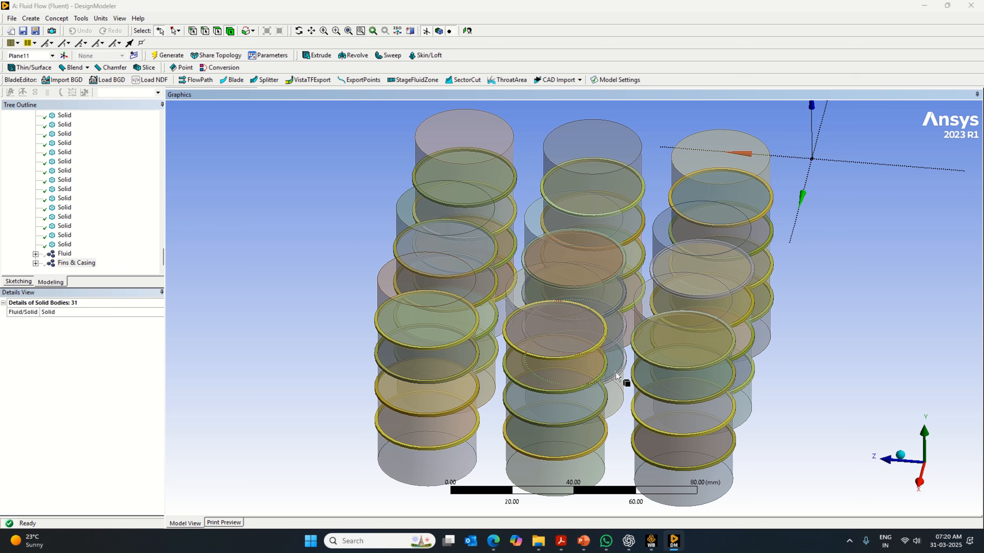
- Add the four thin core rings of the centre cylinder to the selection
ctrl+click(626, 361)
ctrl+click(626, 330)
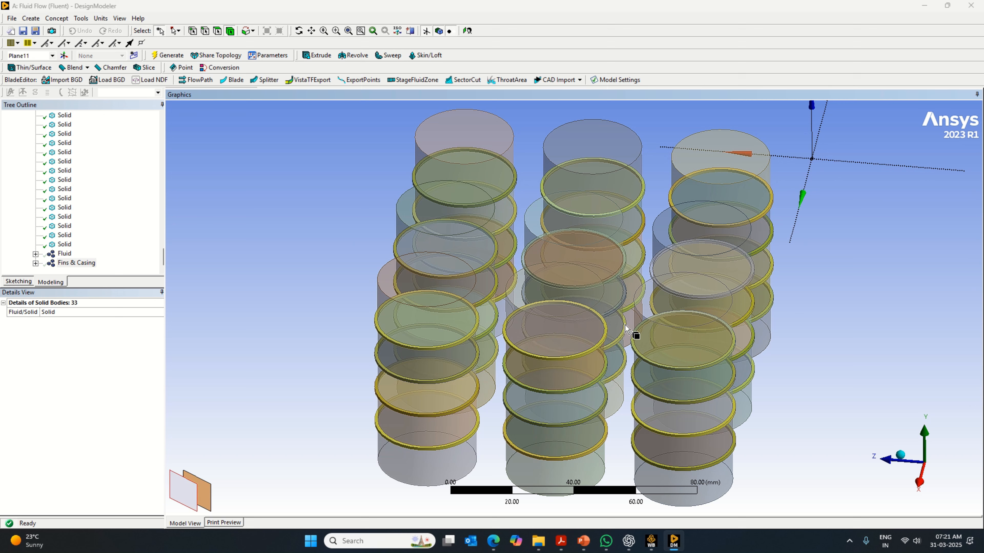
ctrl+click(625, 297)
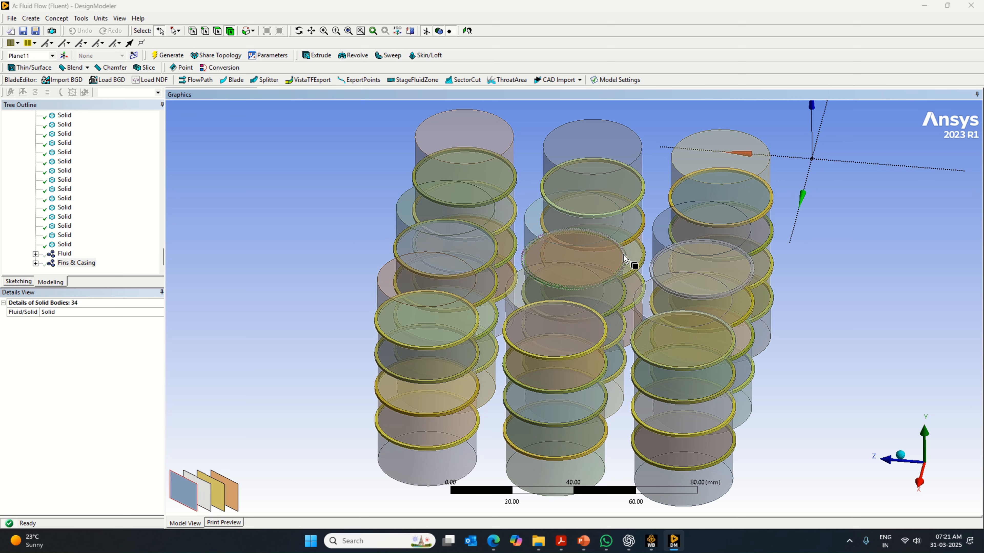
ctrl+click(626, 264)
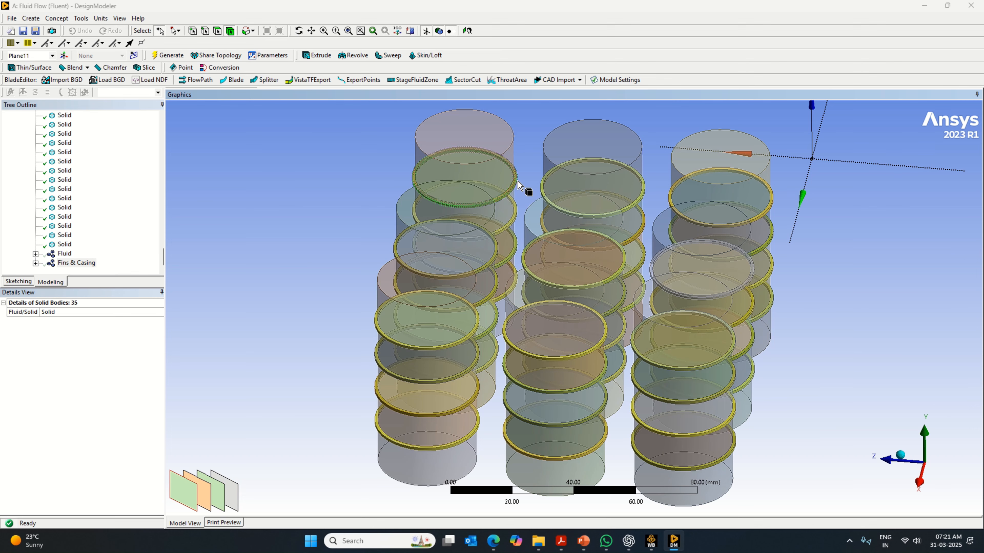
- Add the remaining uppermost thin ring of the middle cylinder in the minimum-Z row to the selection
mouse_move(327, 307)
middle_down()
mouse_move(409, 301)
mouse_move(430, 313)
mouse_move(385, 270)
mouse_move(336, 317)
middle_up()
middle_drag(300, 320, 483, 355)
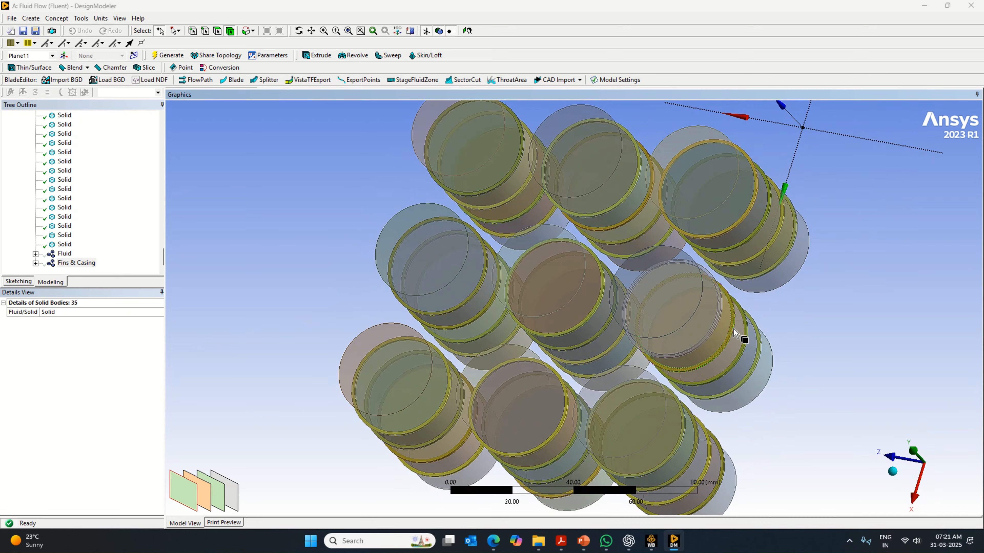
ctrl+click(722, 318)
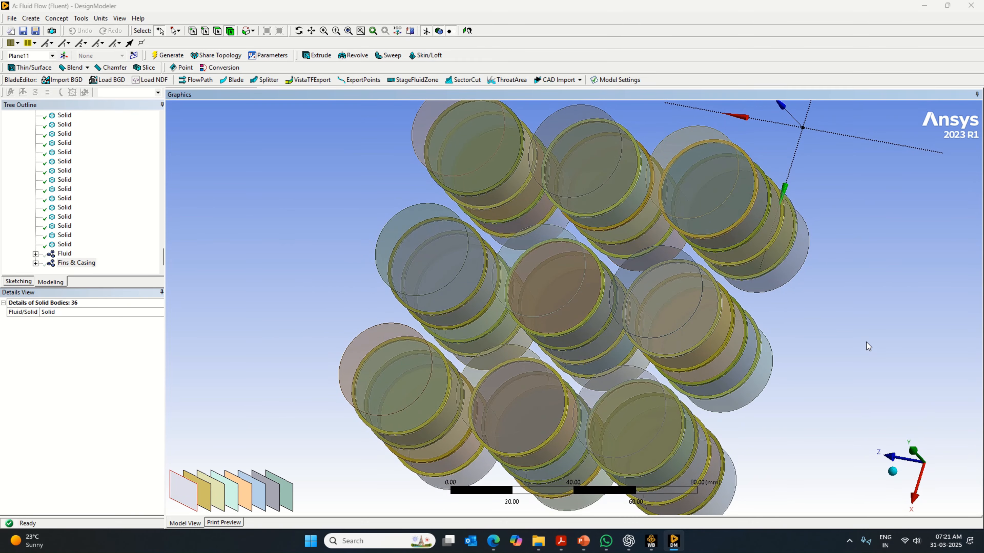
- Form a new part from the selected thin rings of all nine cylinders and hide that part
middle_drag(866, 343, 885, 301)
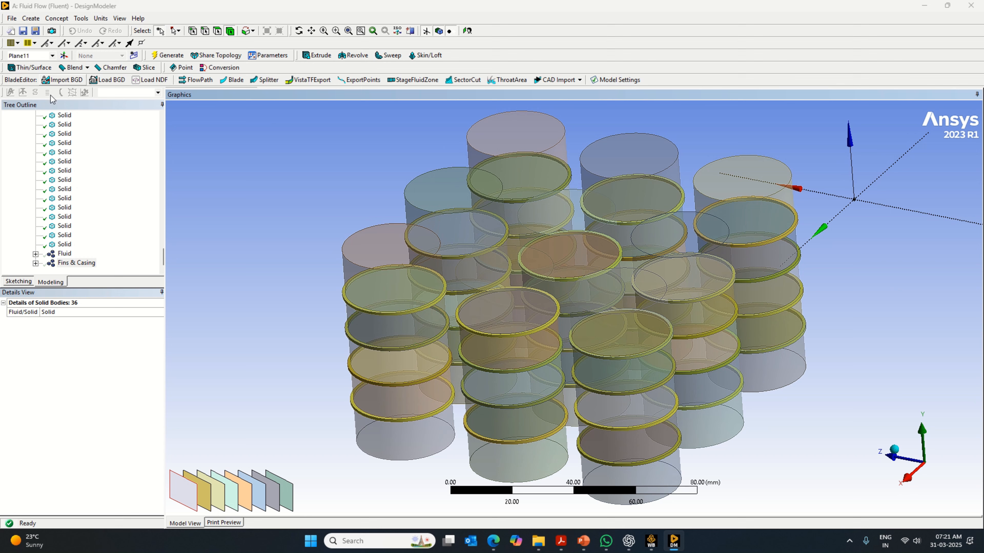
right_click(372, 323)
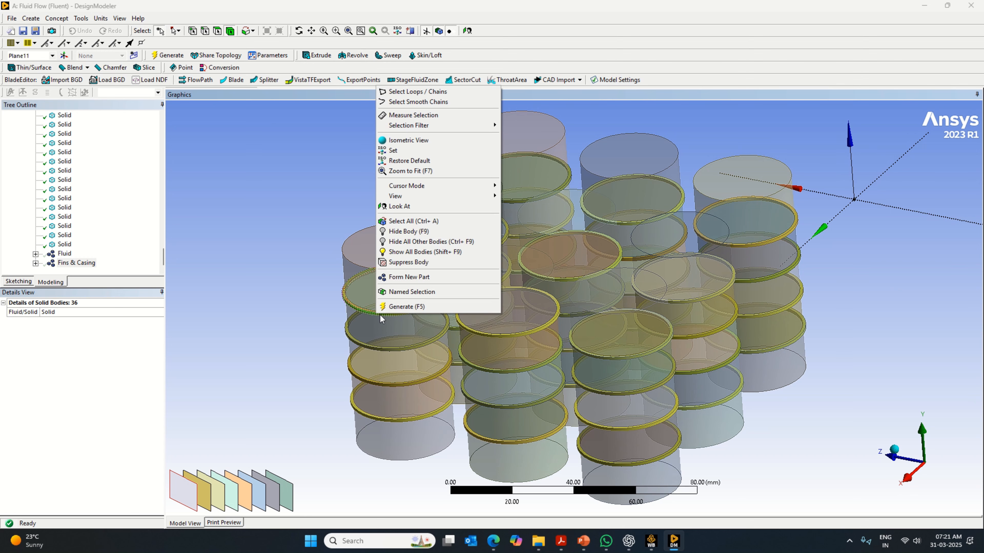
click(416, 278)
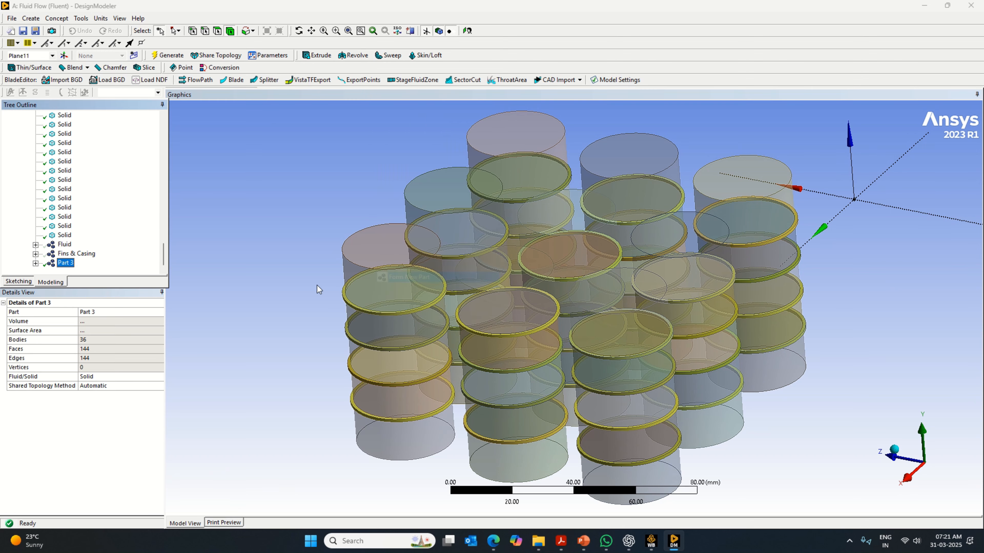
click(104, 311)
right_click(65, 264)
click(91, 270)
- Check which bodies belong to Fins & Casing, Fluid and Part 3 by selecting the parts in the model tree
click(65, 254)
click(64, 244)
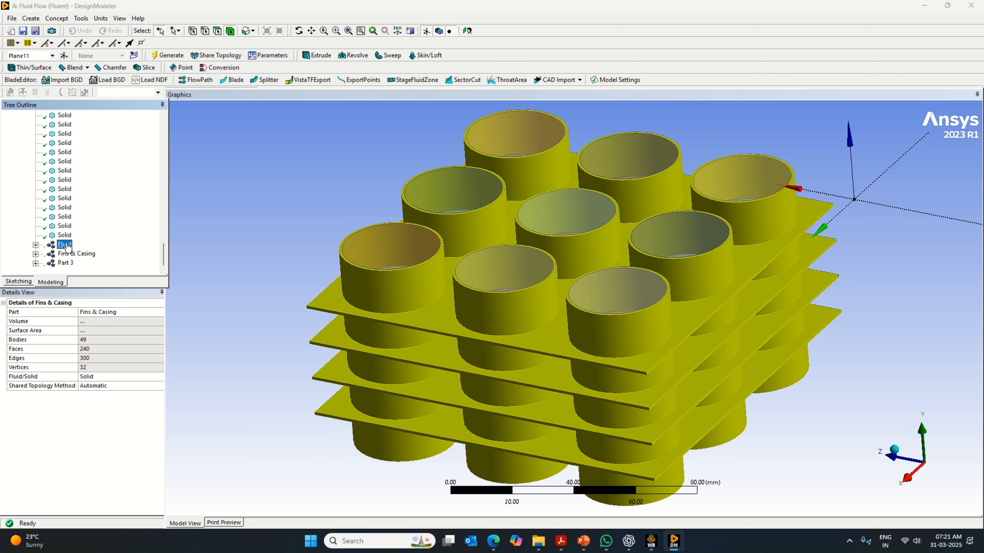
click(65, 263)
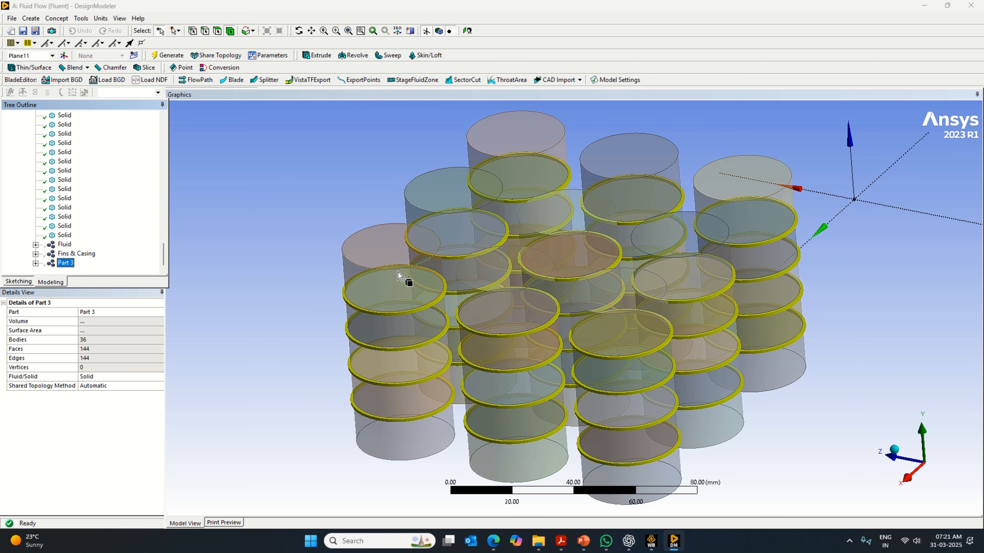
click(224, 285)
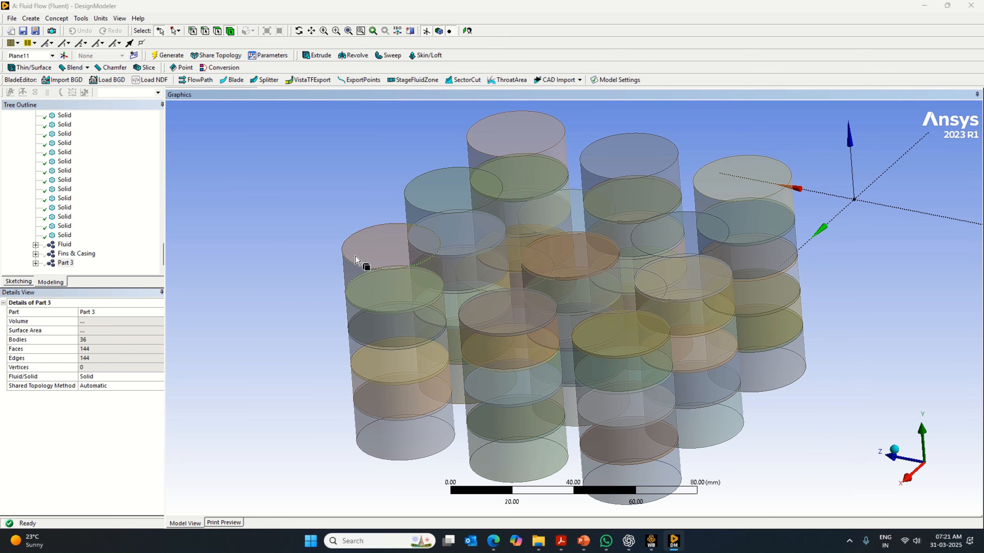
- Select all visible cylinder core segments and unite them with a Boolean feature, generating the result
drag(355, 256, 373, 324)
right_click(250, 257)
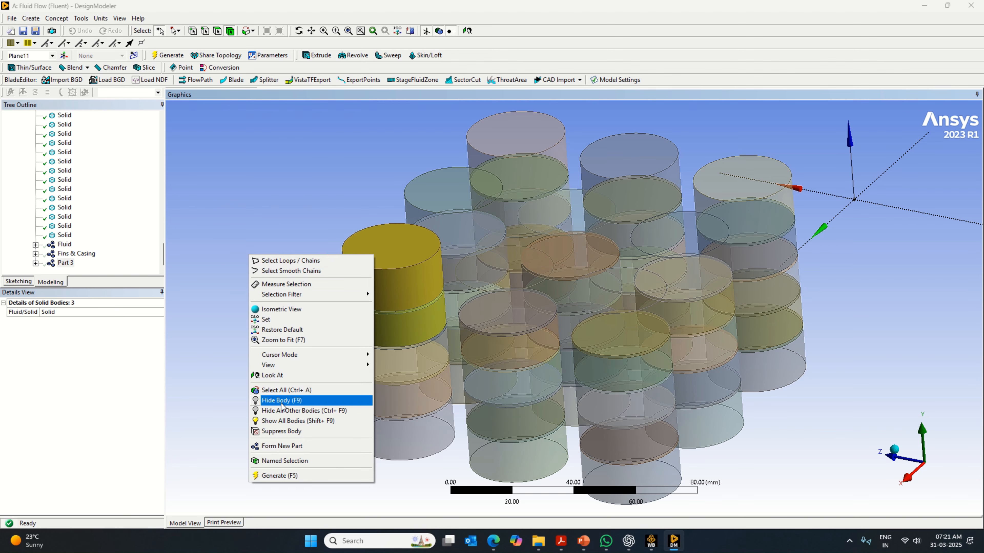
click(285, 390)
click(31, 18)
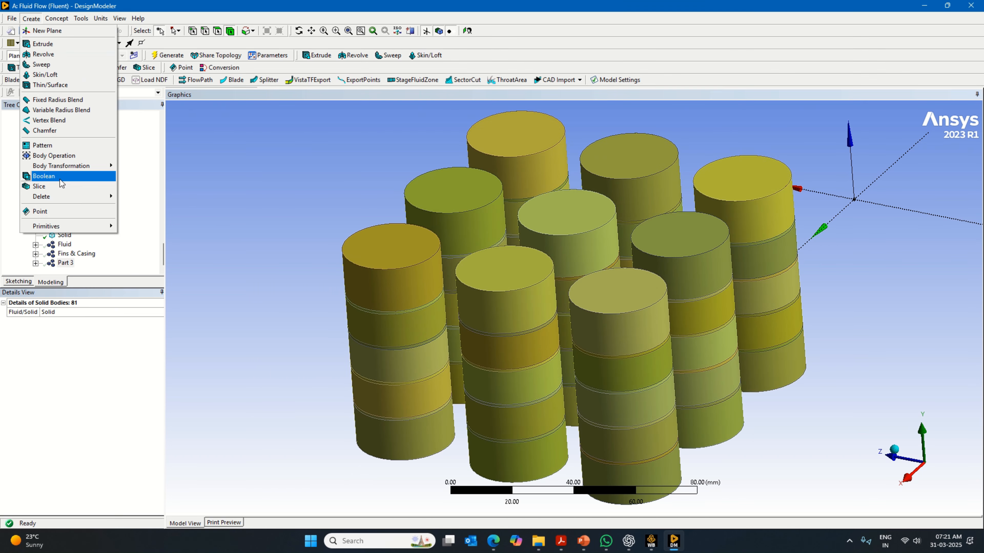
click(65, 182)
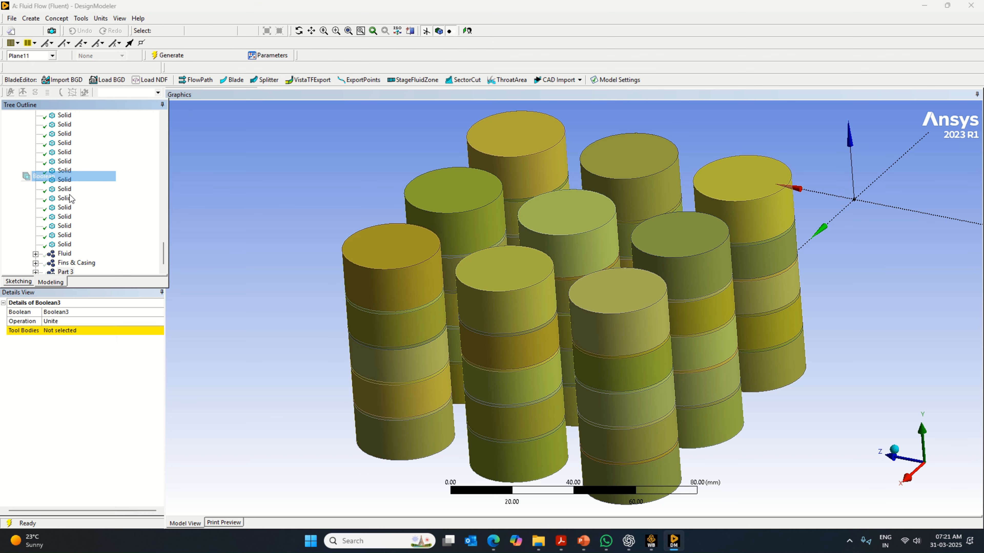
click(93, 333)
right_click(108, 372)
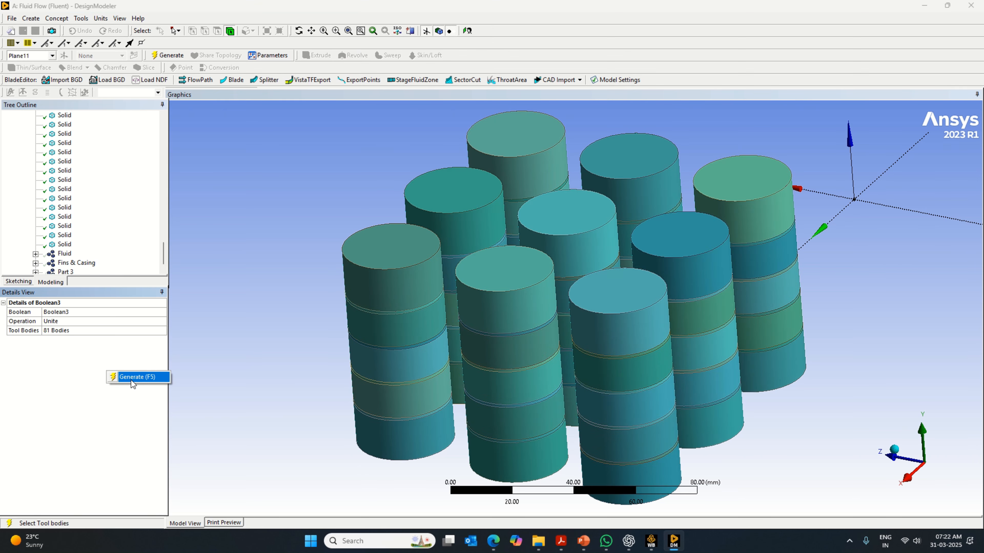
click(134, 377)
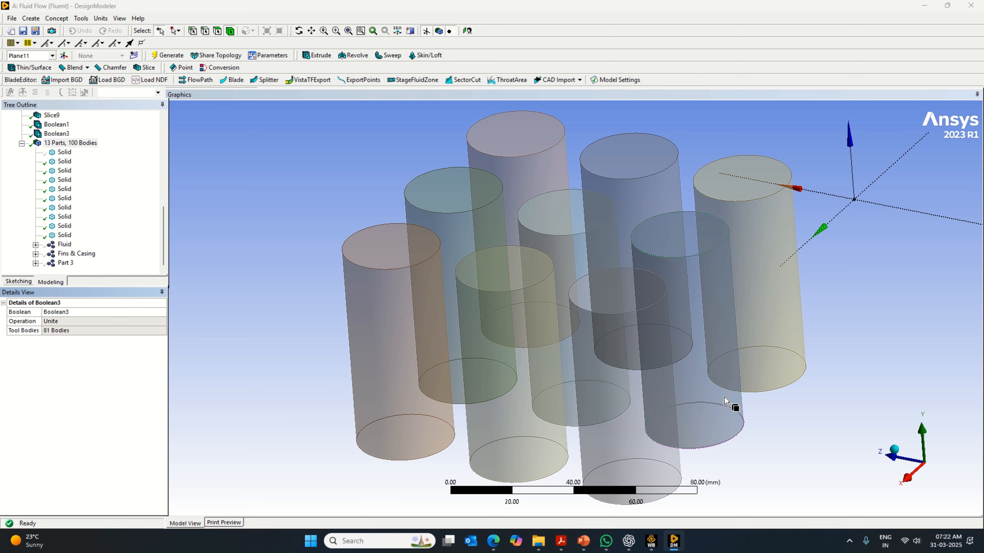
- Unite all bodies of Fins & Casing and Part 3 with a Boolean feature, generate it and check the resulting body
click(64, 263)
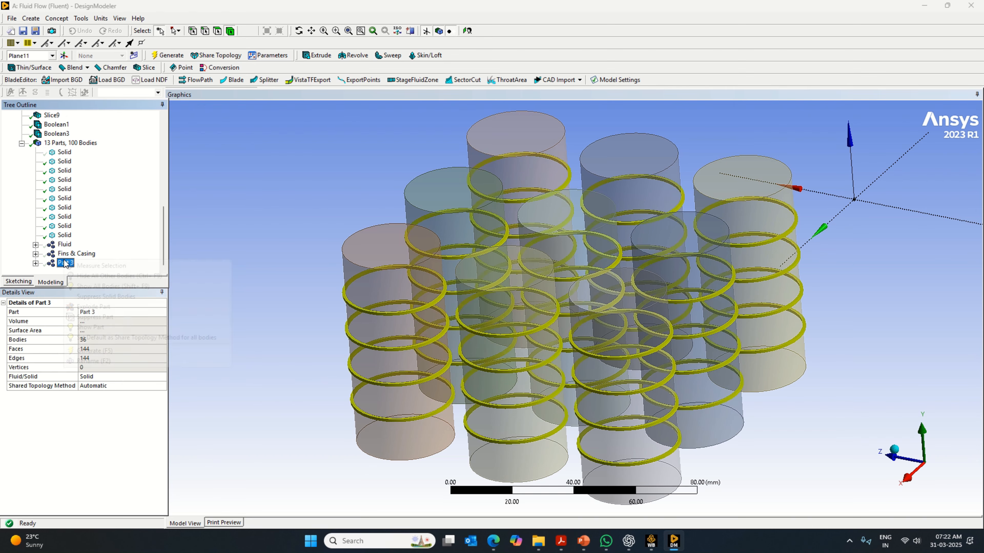
right_click(63, 263)
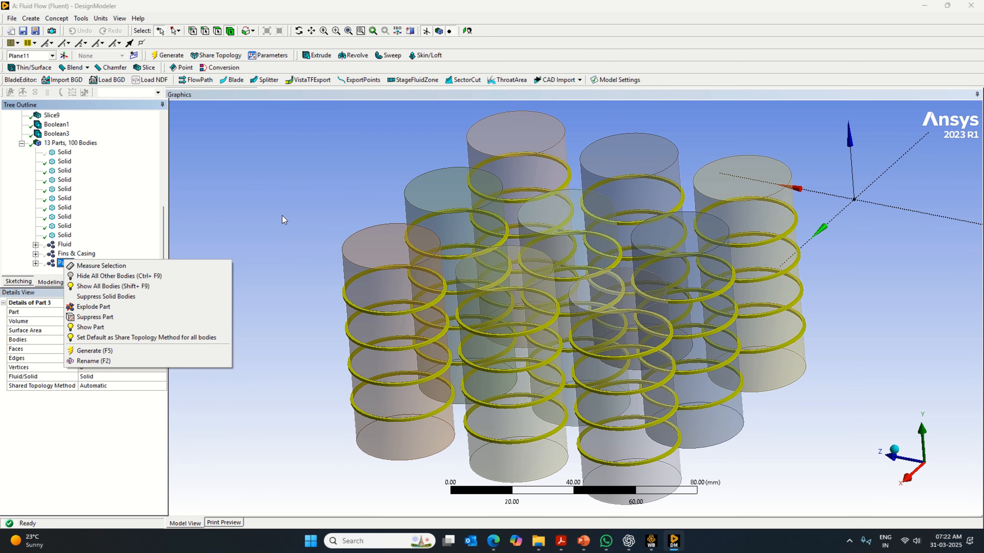
click(75, 254)
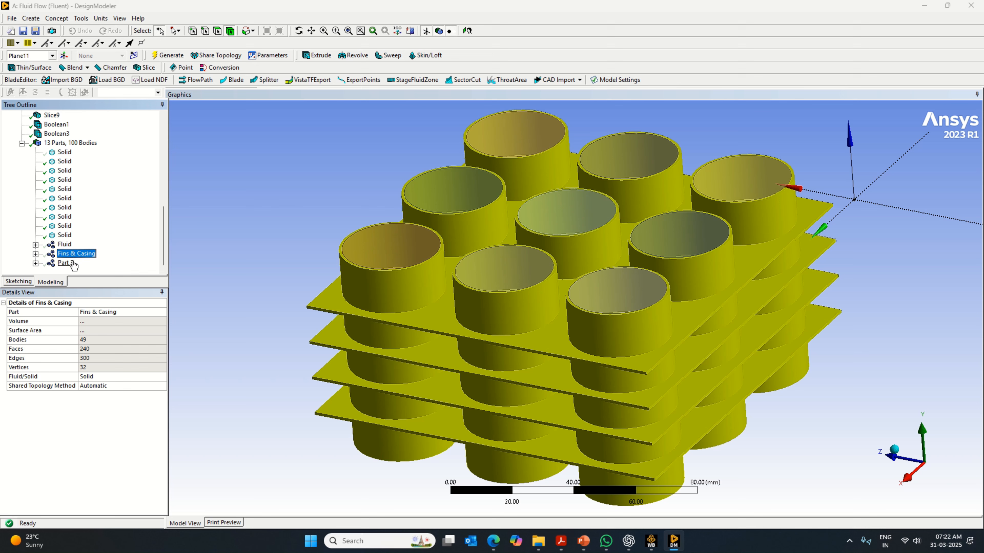
click(65, 263)
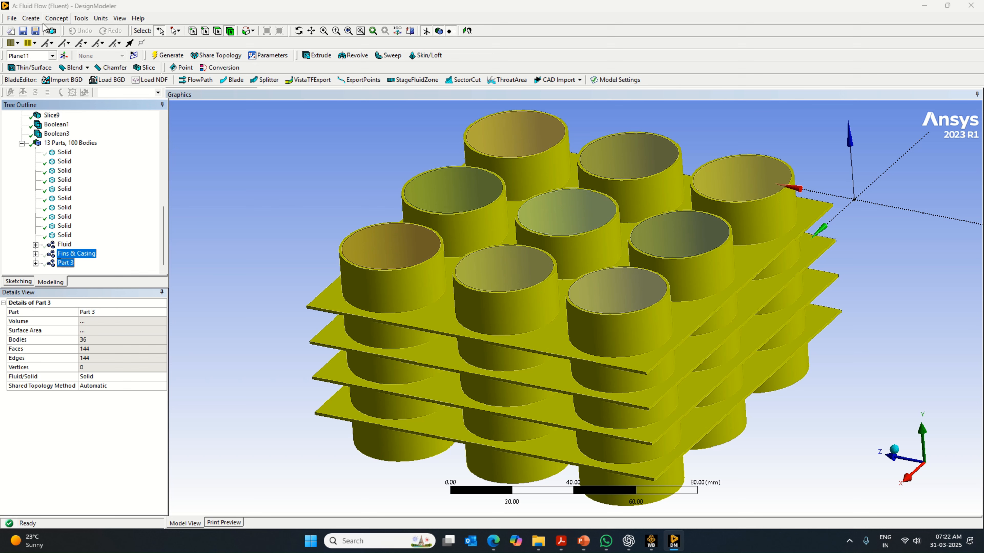
click(31, 18)
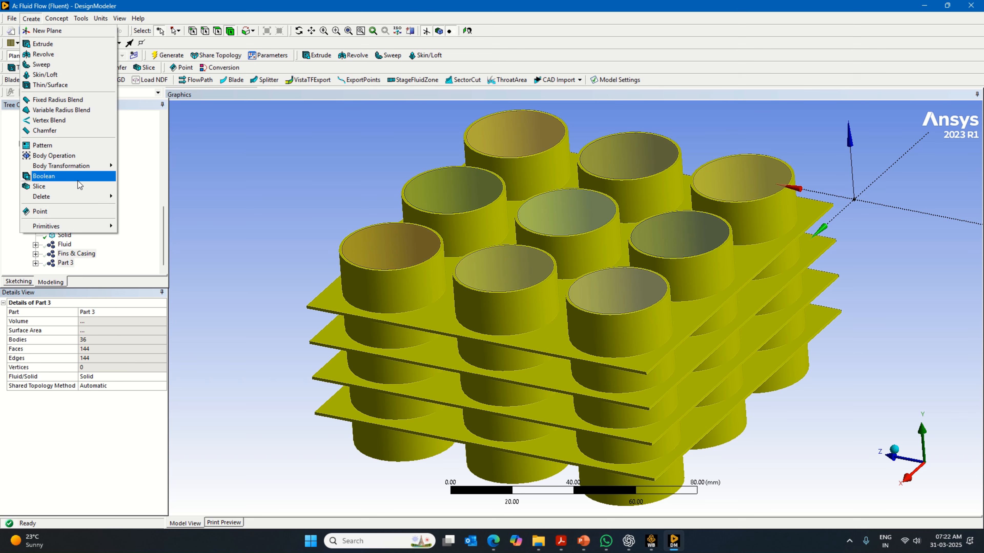
click(78, 176)
click(73, 334)
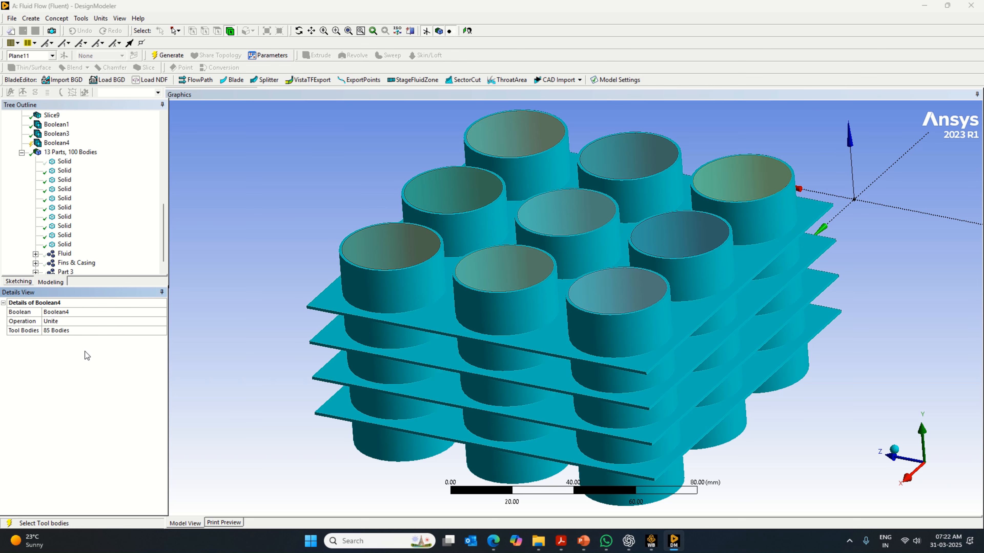
right_click(85, 352)
click(111, 355)
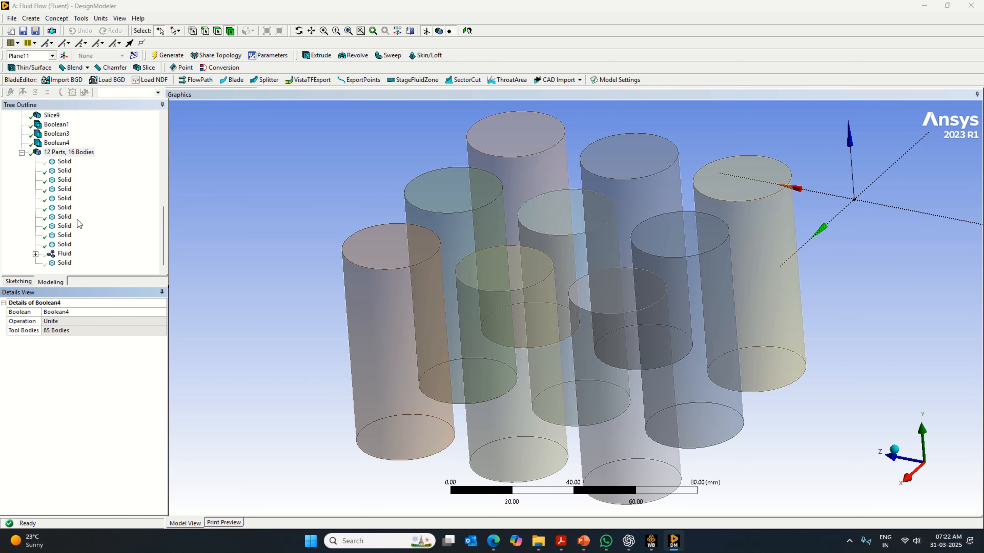
click(40, 147)
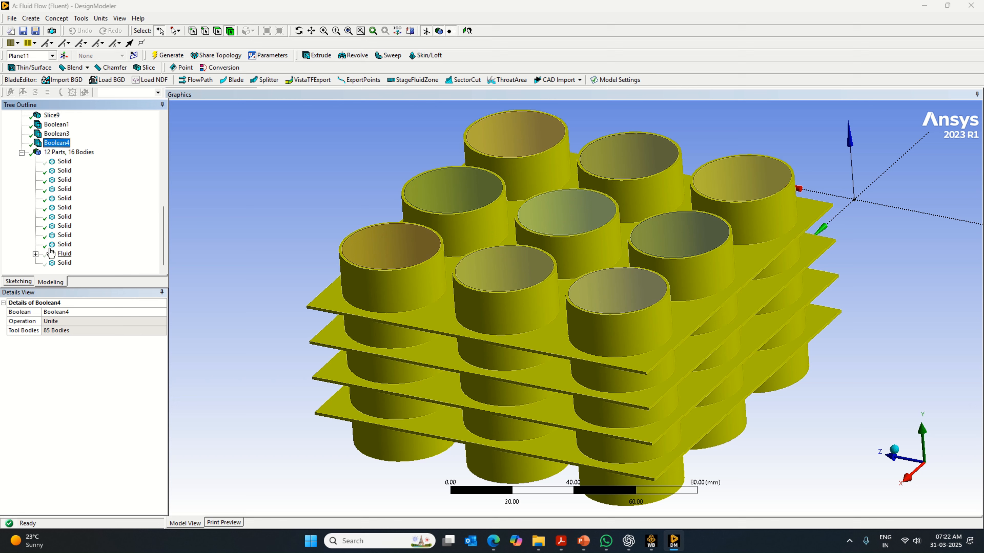
click(64, 253)
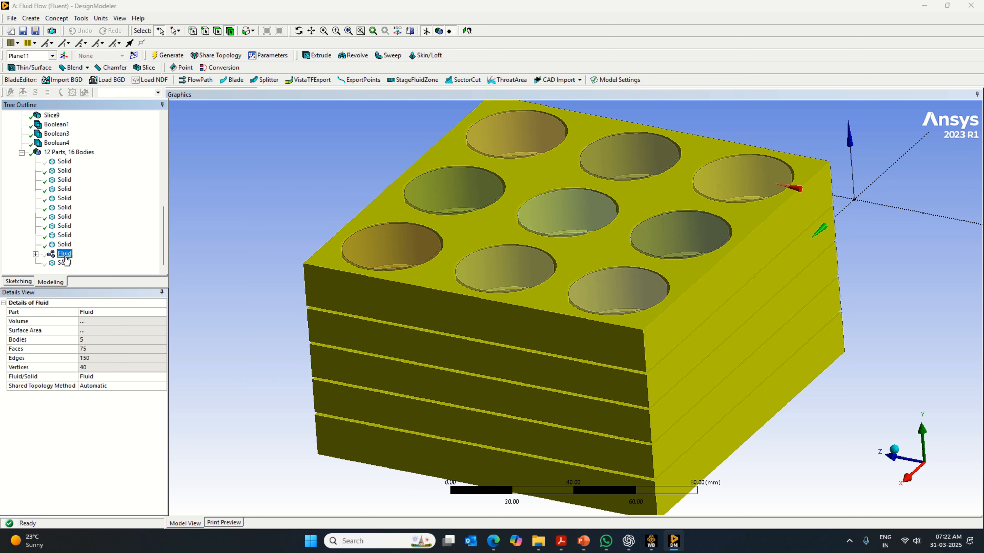
- Rename the united solid of fin plates and cylinder casings as Fins & Casing
click(65, 262)
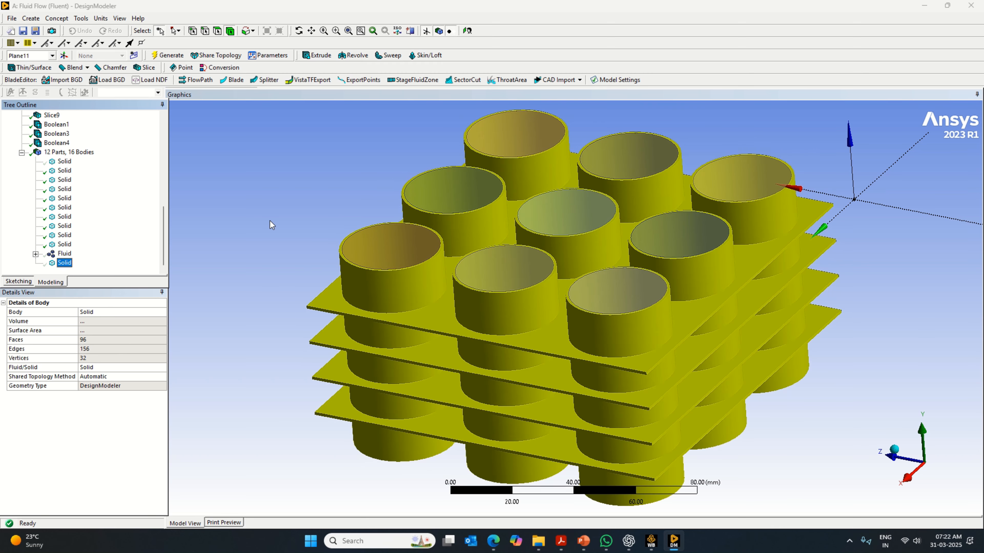
middle_drag(308, 216, 318, 239)
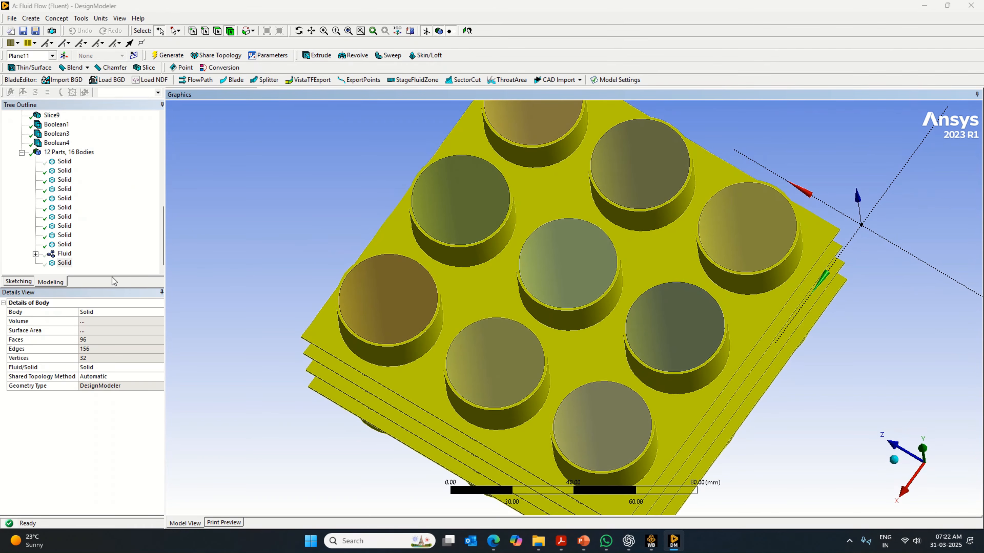
click(100, 313)
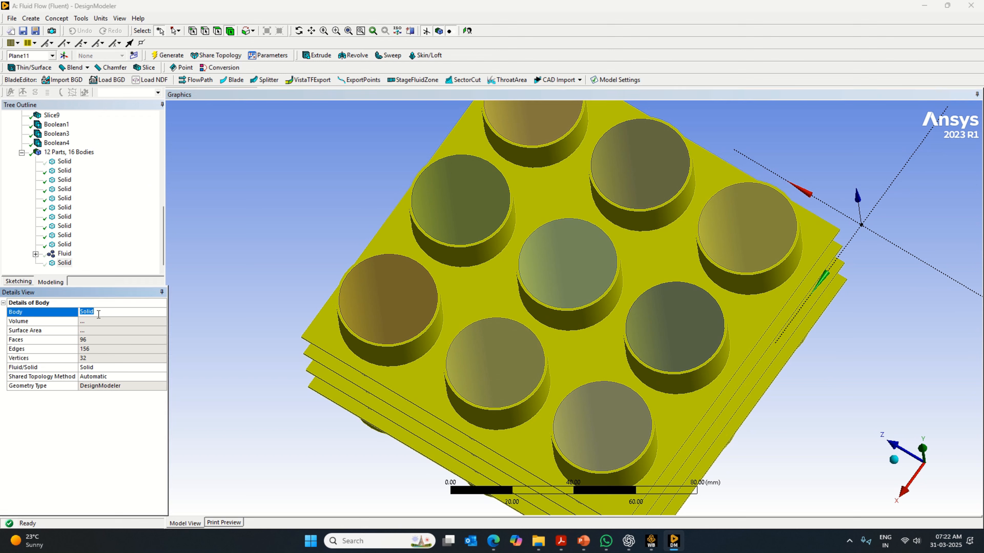
text(F)
key(Caps_Lock)
text(in)
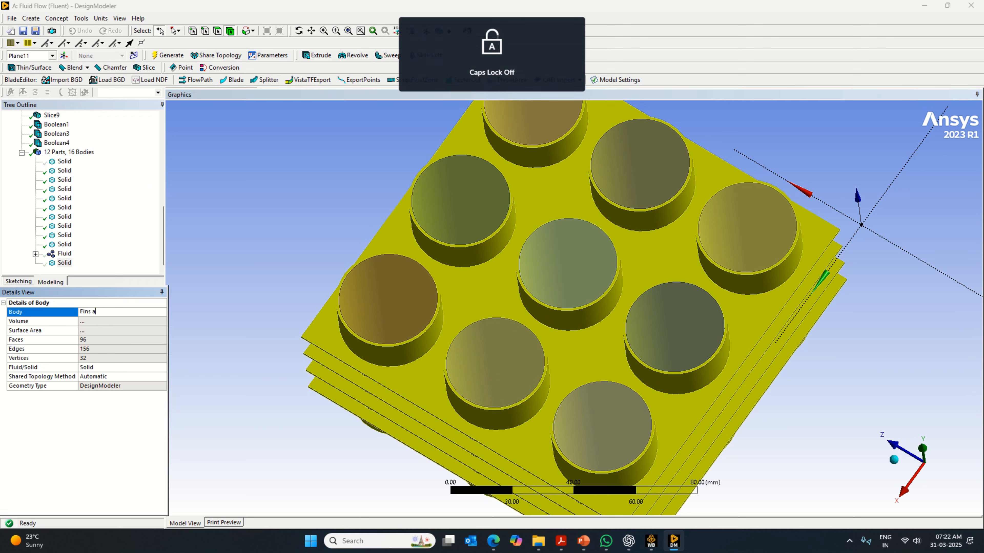
text(s)
key(Caps_Lock)
text(&)
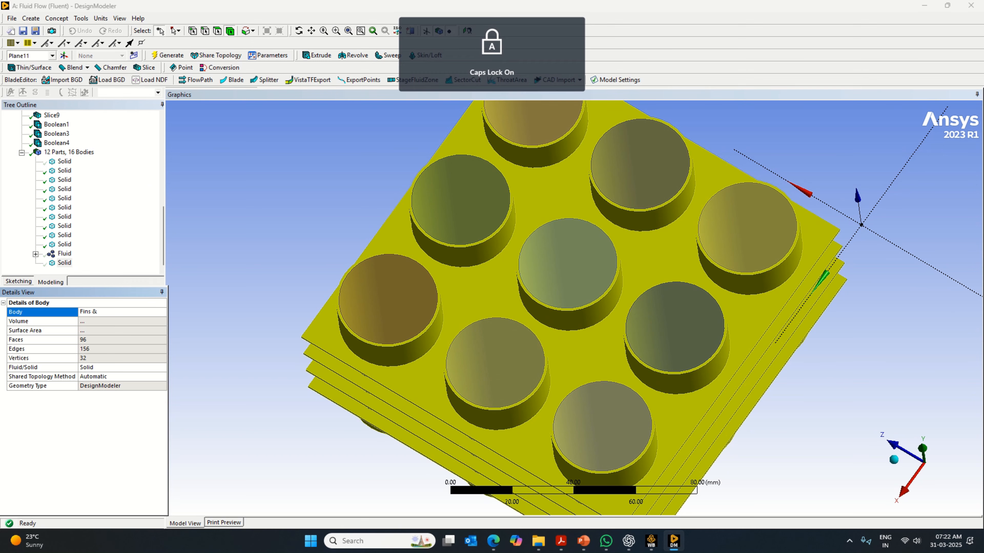
text( Casng)
key(Return)
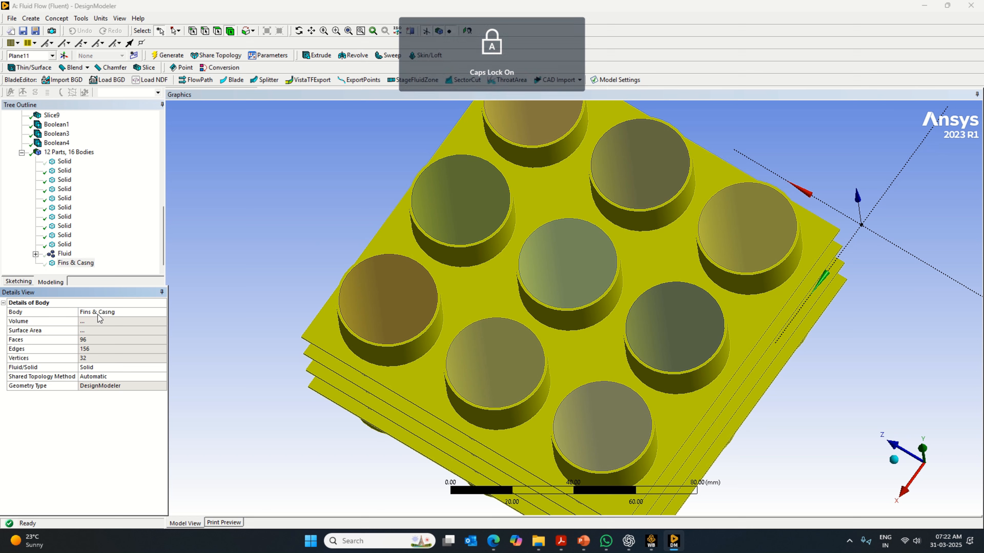
click(138, 316)
click(137, 313)
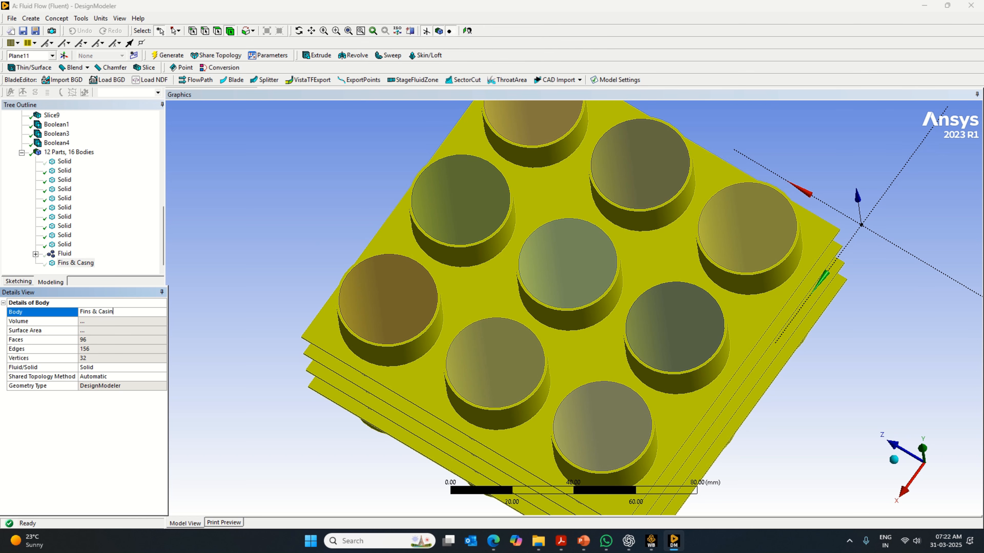
text(g)
key(Return)
- Select the nine solid cylinder cores, leaving out the outer box, and form a new part from them
click(63, 163)
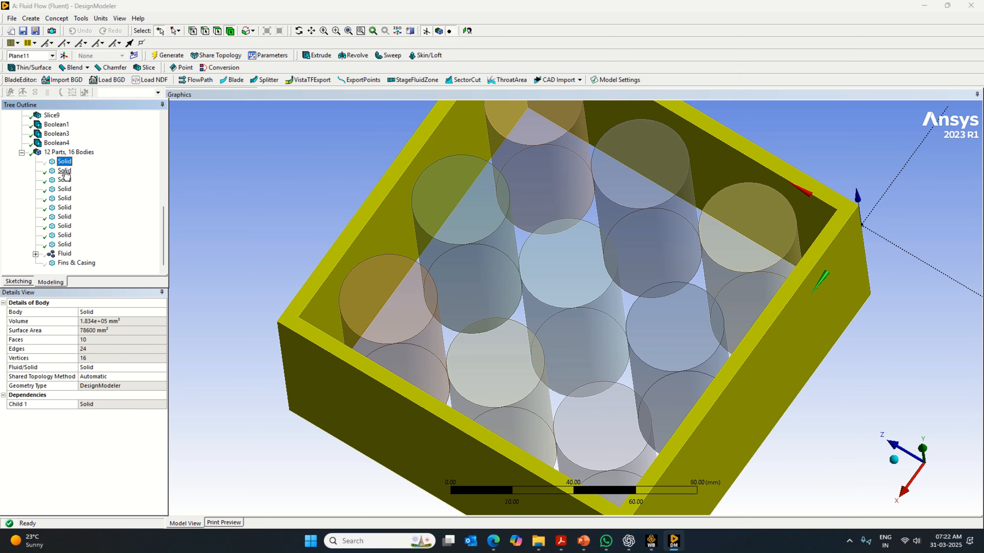
ctrl+click(65, 171)
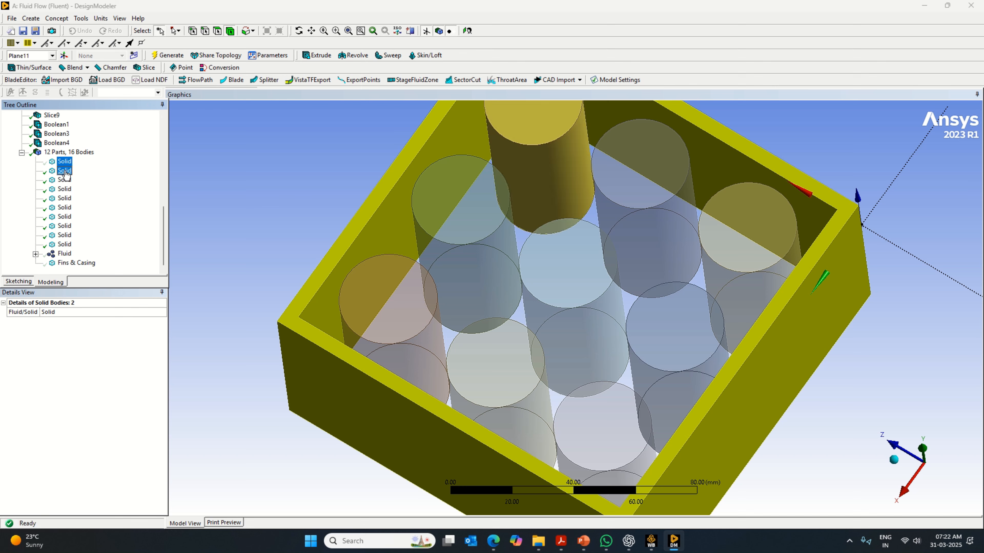
click(65, 171)
ctrl+click(65, 180)
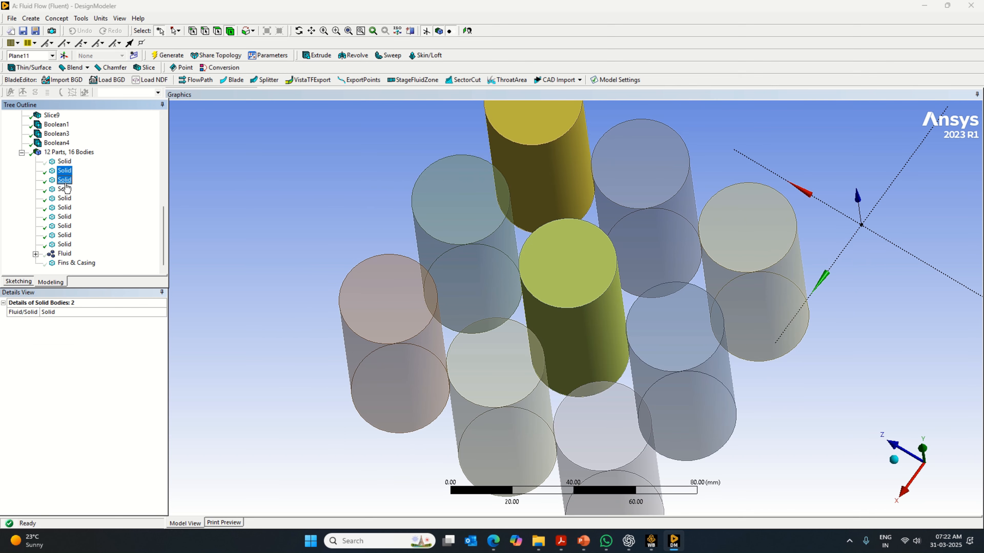
ctrl+click(64, 189)
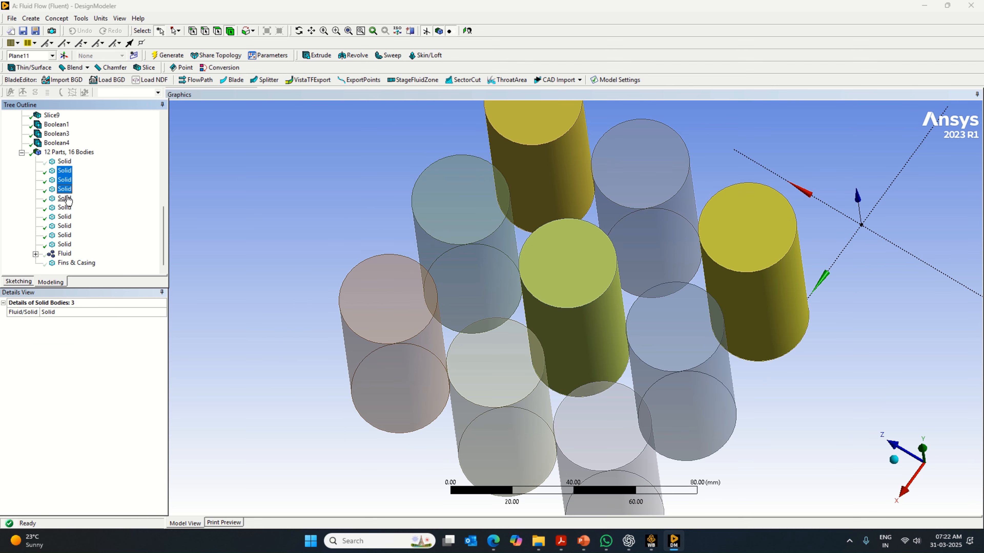
ctrl+click(64, 198)
ctrl+click(65, 207)
ctrl+click(65, 217)
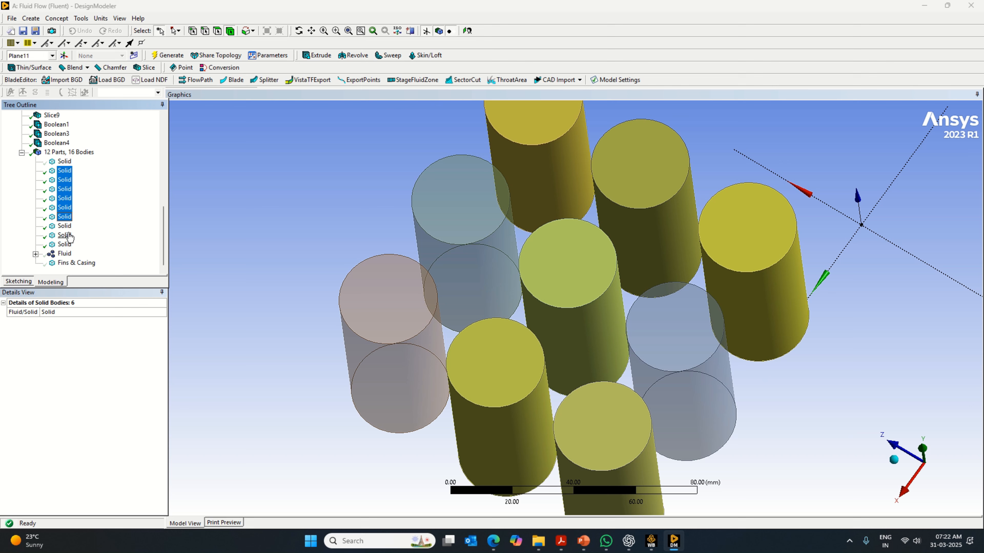
ctrl+click(64, 226)
ctrl+click(64, 235)
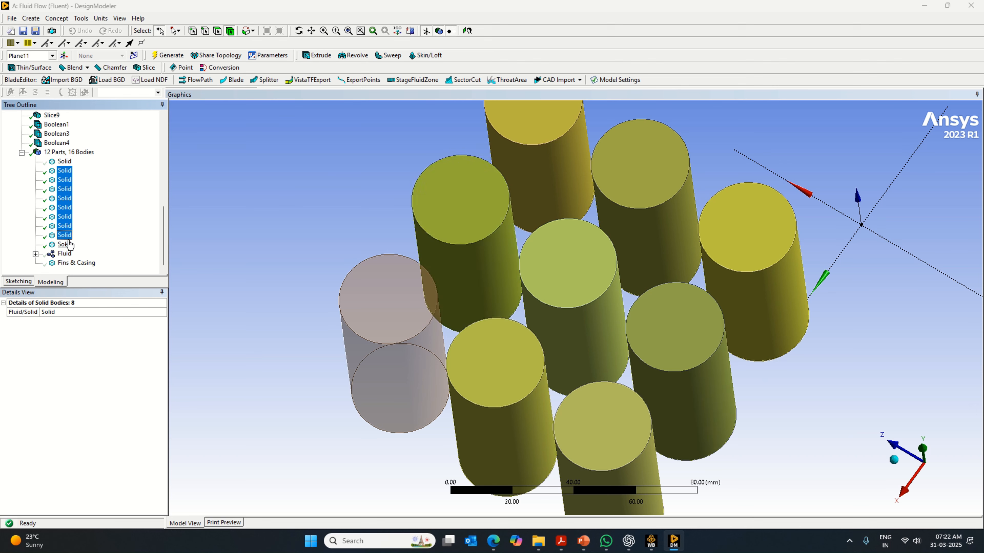
ctrl+click(64, 244)
right_click(66, 245)
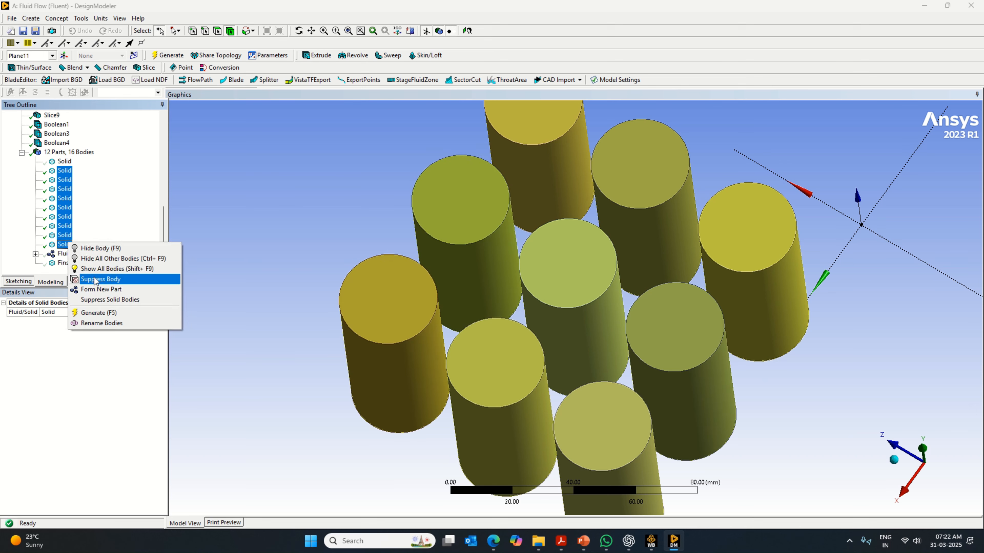
click(102, 290)
- Rename the new part containing the nine cylinder cores as Cell
click(93, 312)
key(Caps_Lock)
text(C)
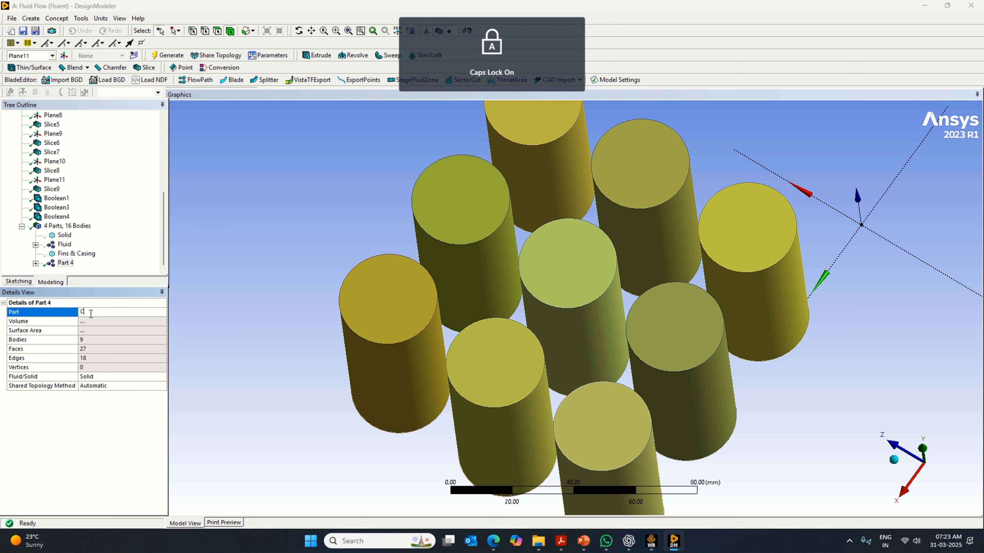
key(Caps_Lock)
text(ell)
key(Return)
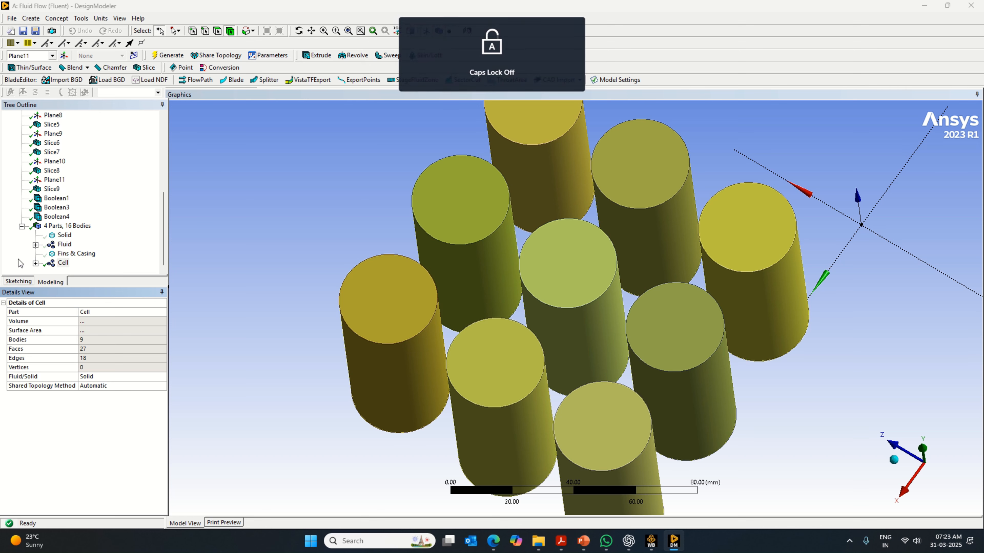
- Expand the Cell part, copy its name and rename its first body as Cell
click(62, 264)
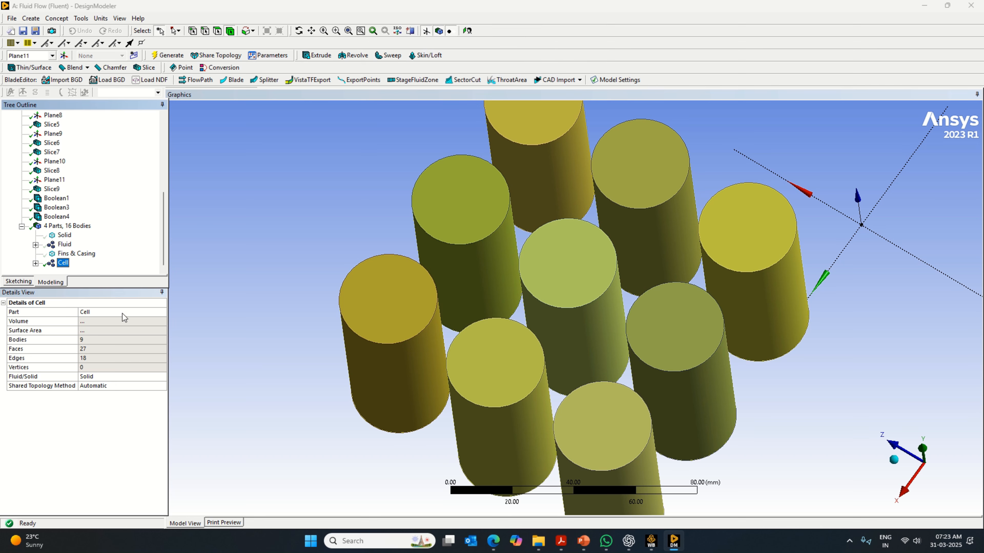
click(36, 263)
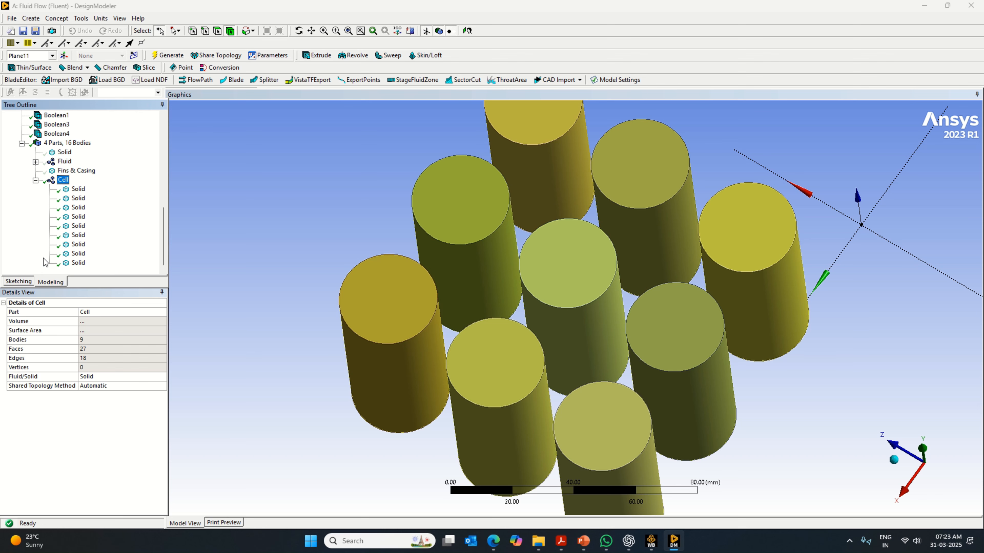
click(78, 189)
click(63, 180)
click(108, 312)
right_click(108, 313)
click(125, 347)
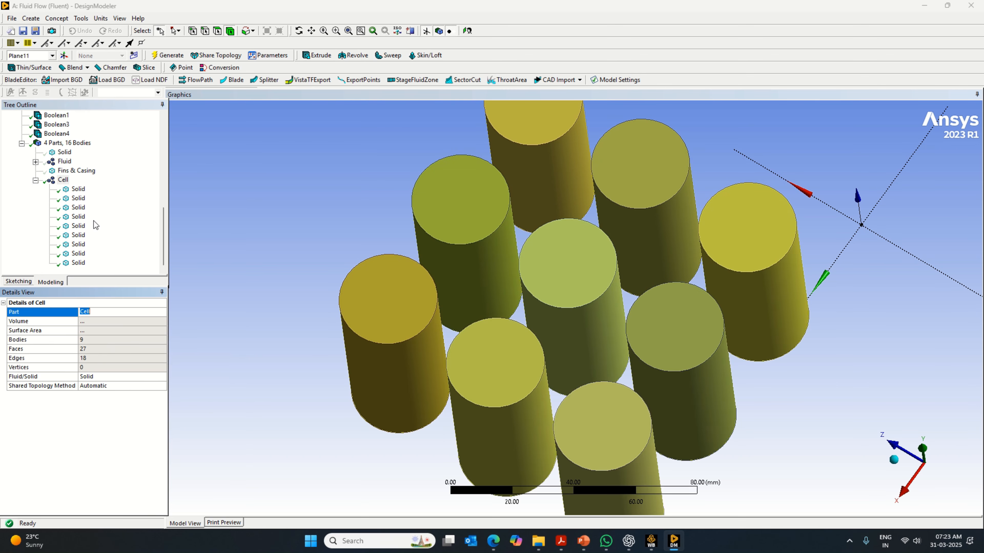
click(78, 190)
click(120, 310)
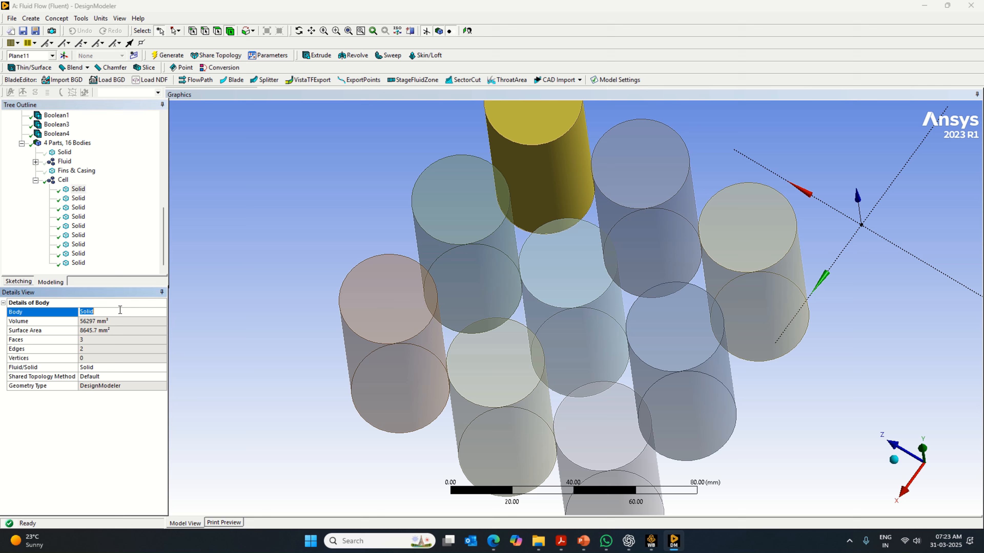
key(Return)
- Rename the second, third and fourth bodies inside the Cell part as Cell
click(78, 198)
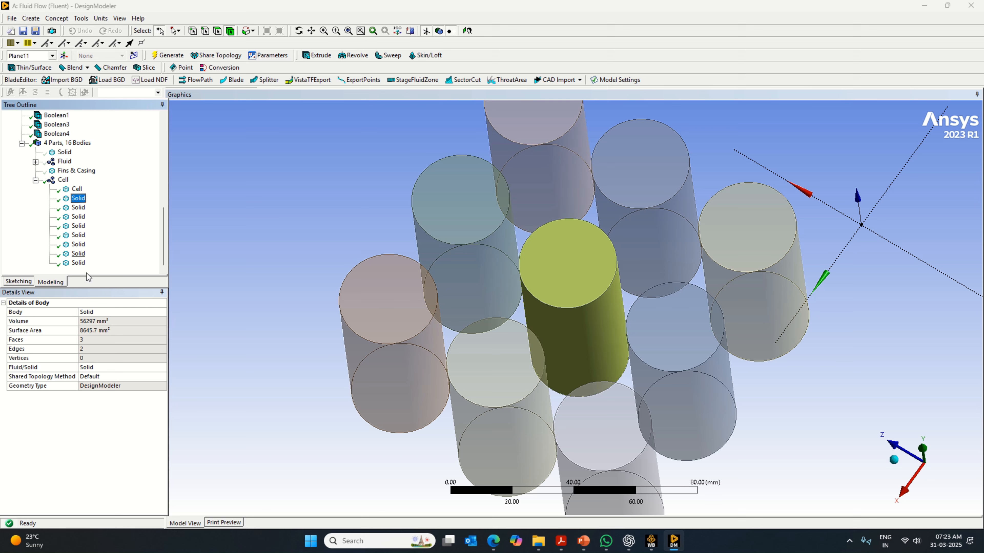
click(102, 313)
key(ctrl+v)
key(Return)
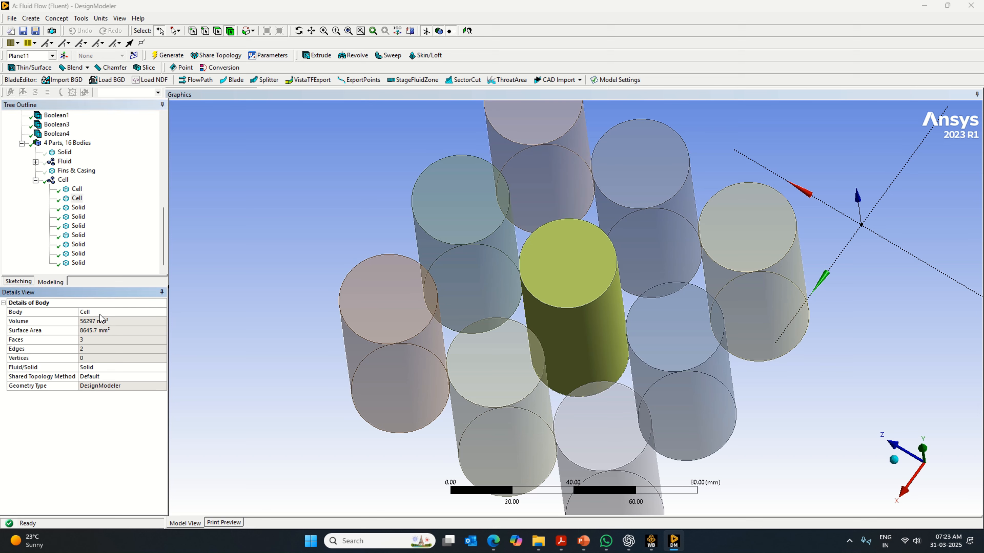
click(78, 207)
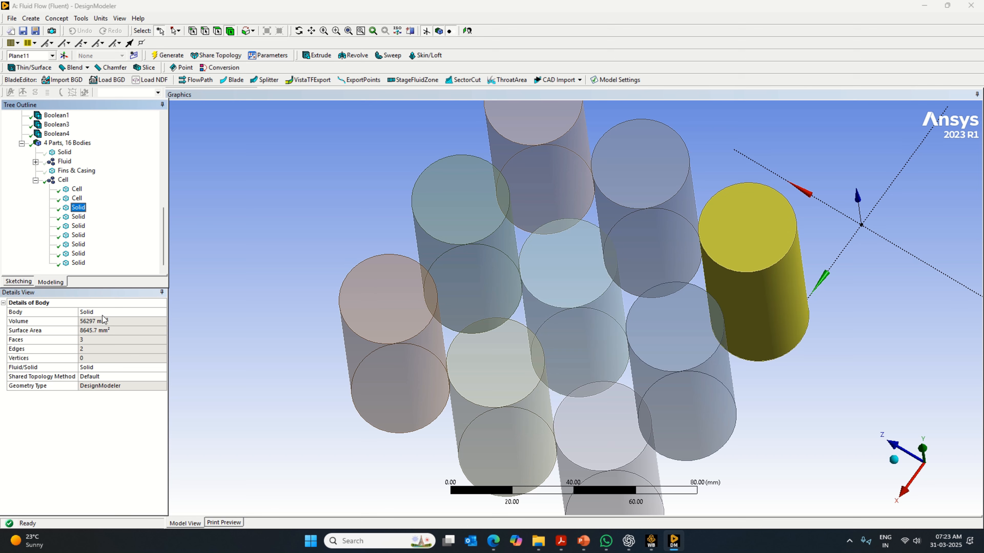
click(102, 312)
key(Return)
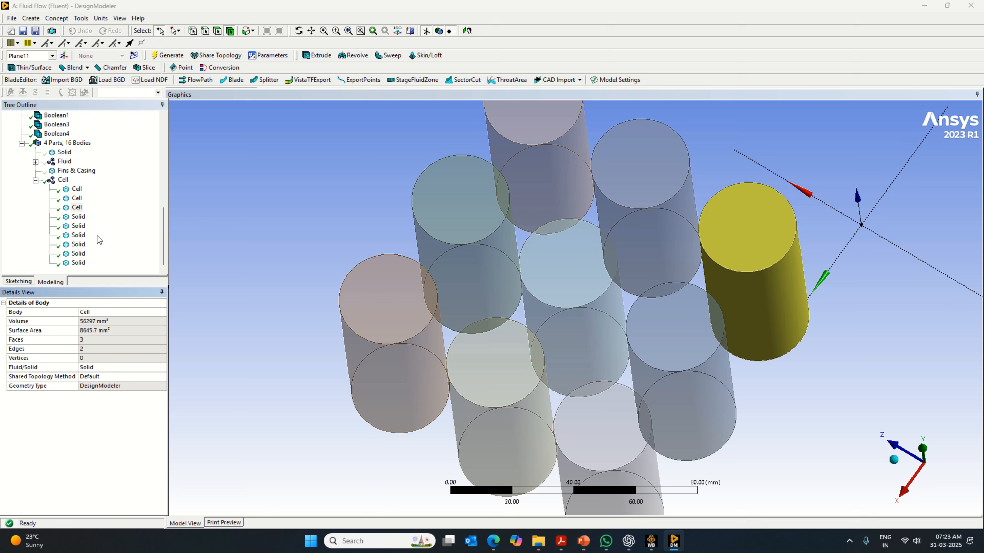
click(78, 216)
click(105, 312)
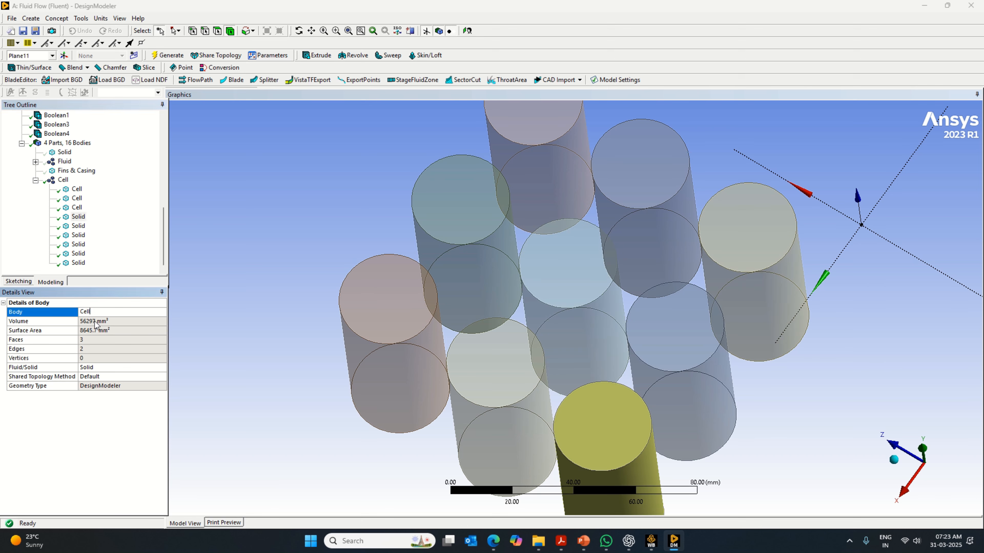
text(Cell)
key(Return)
- Rename the fifth and sixth bodies inside the Cell part as Cell
click(78, 226)
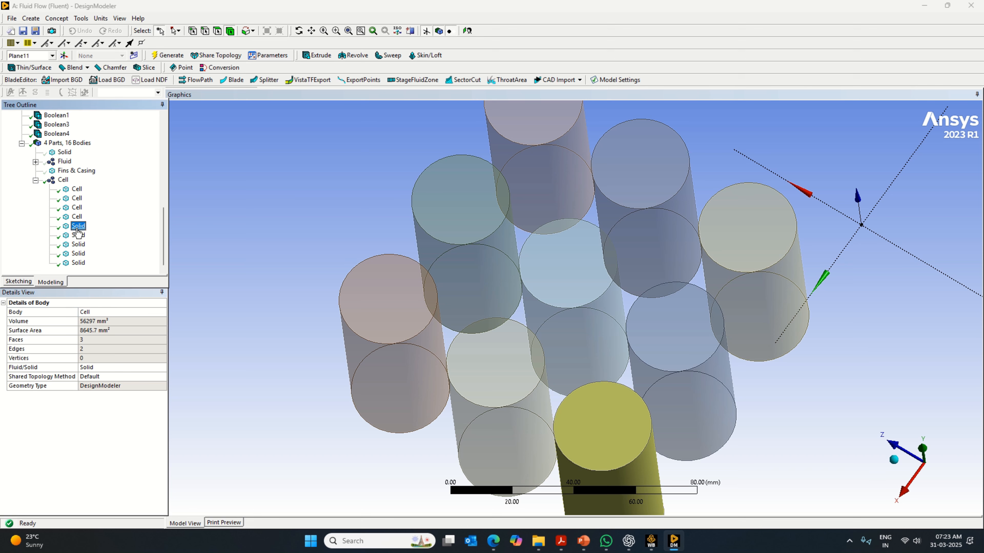
click(101, 312)
text(Cell)
key(Return)
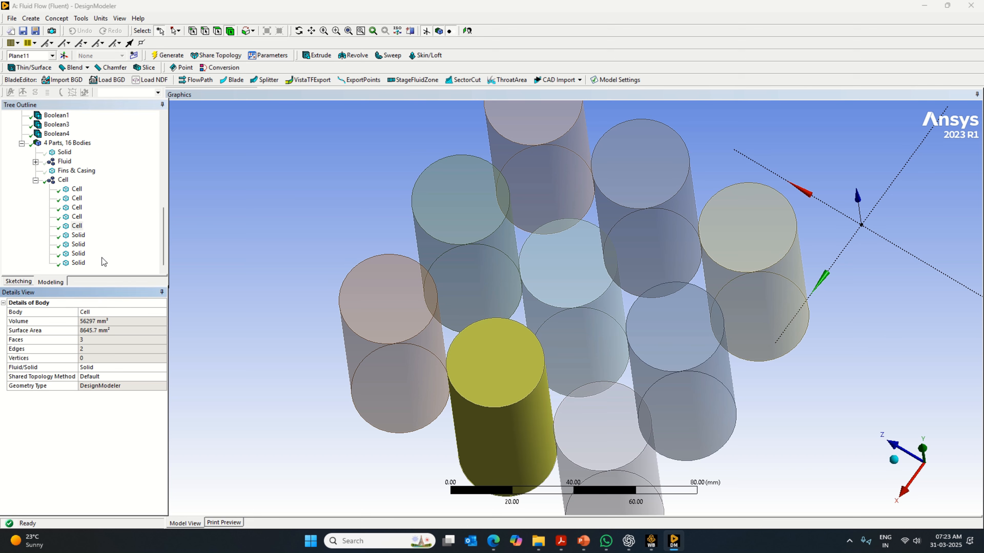
click(79, 235)
click(104, 312)
text(Cell)
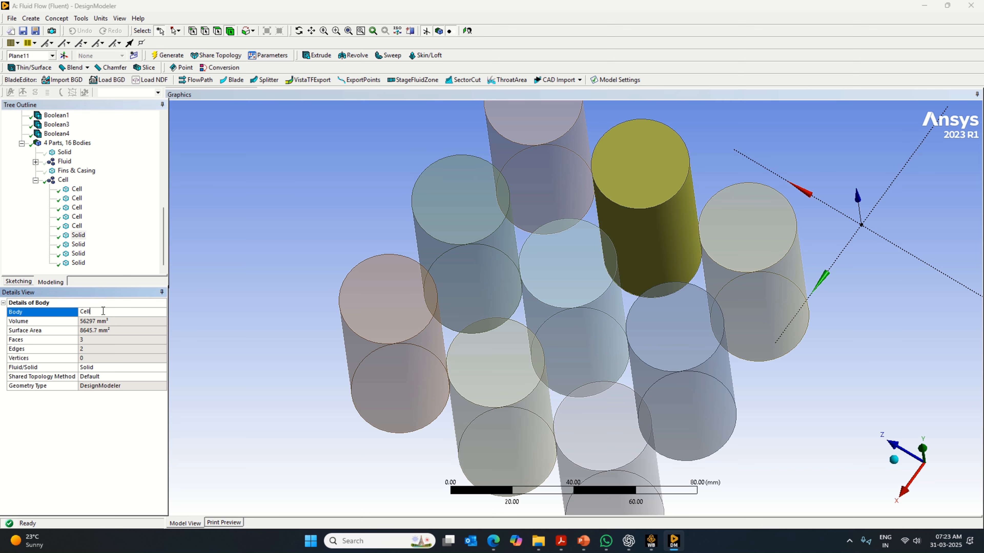
key(Return)
- Rename the seventh, eighth and ninth bodies inside the Cell part as Cell
click(78, 244)
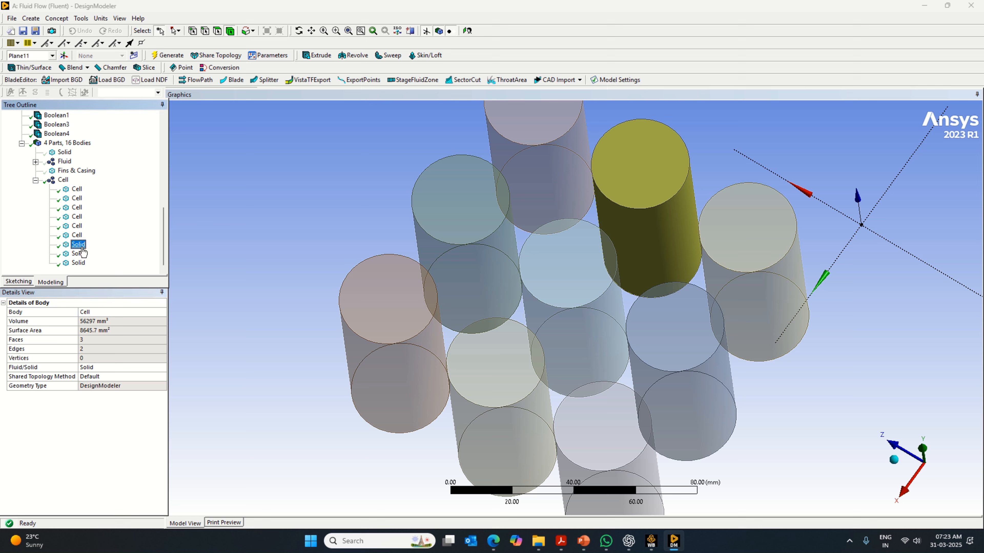
click(104, 312)
key(Return)
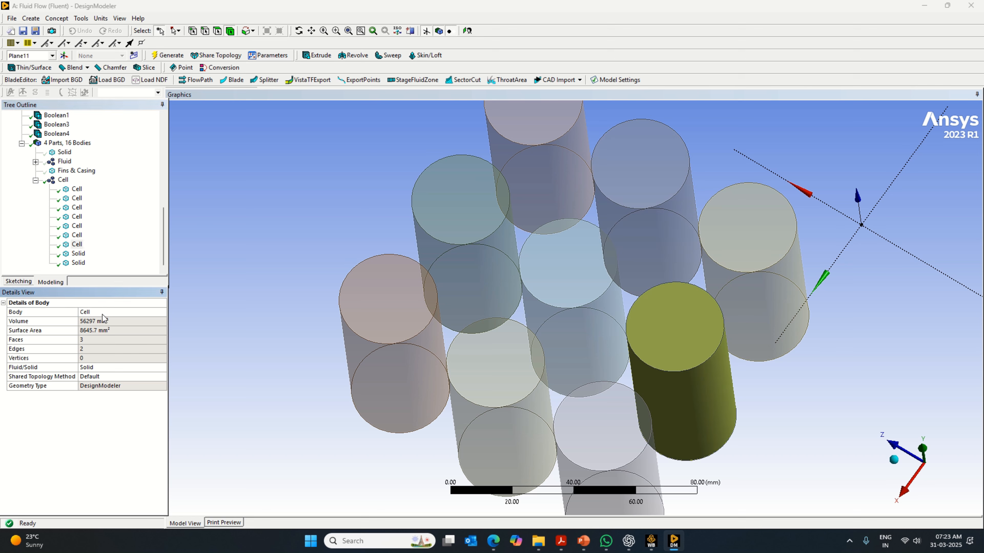
click(78, 253)
click(105, 313)
text(Cell)
key(Return)
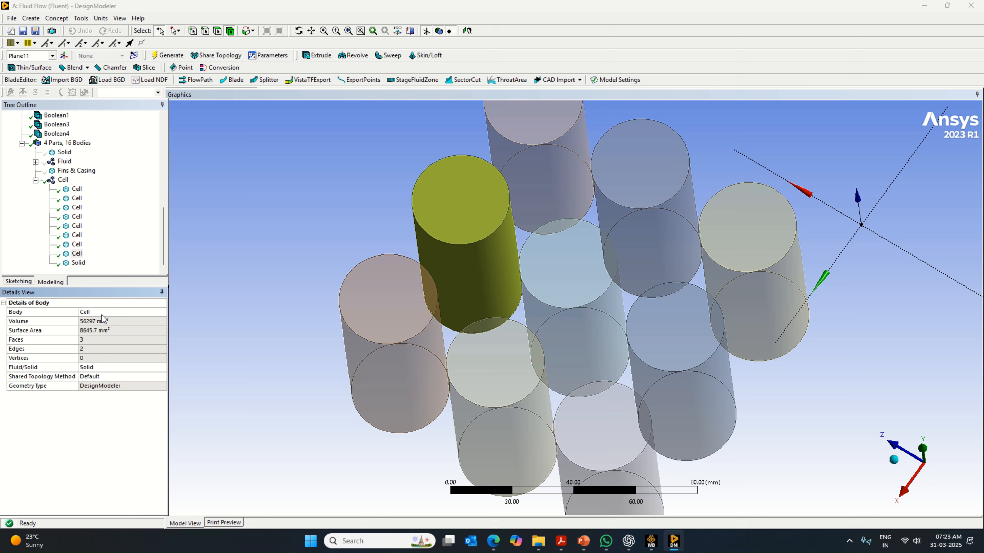
click(78, 263)
click(97, 312)
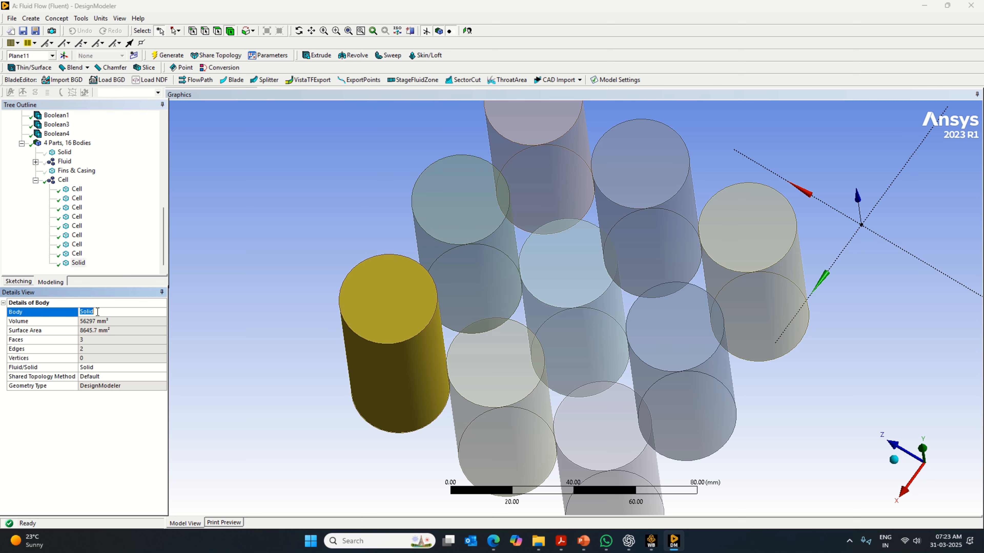
text(Cell)
key(Return)
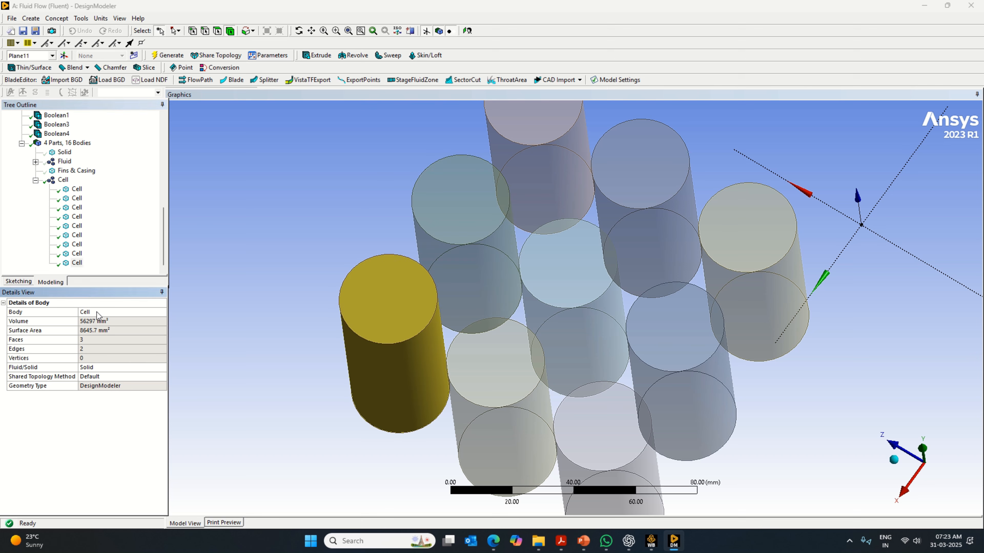
- Expand the Fluid part, copy its name and rename its first body as Fluid
double_click(77, 161)
click(72, 162)
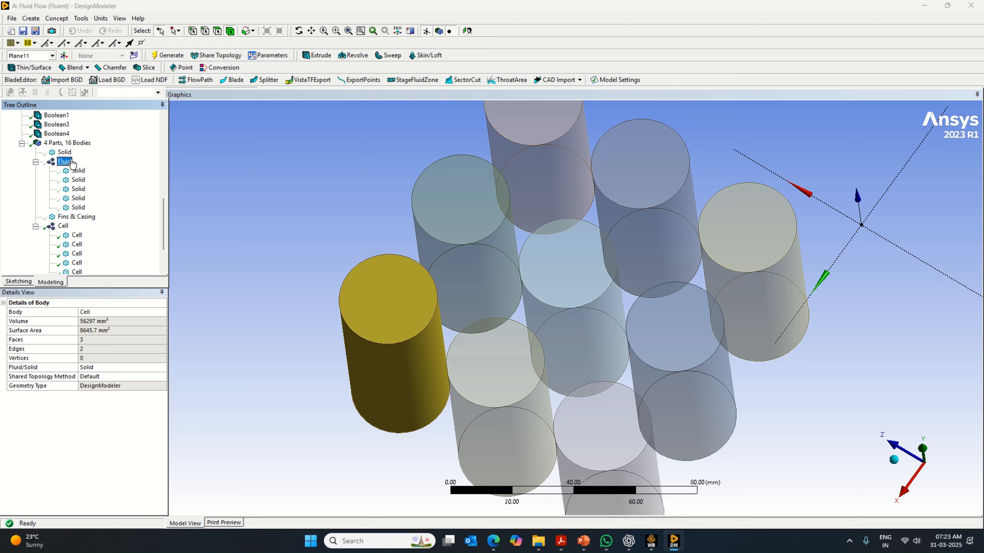
middle_drag(272, 233, 264, 163)
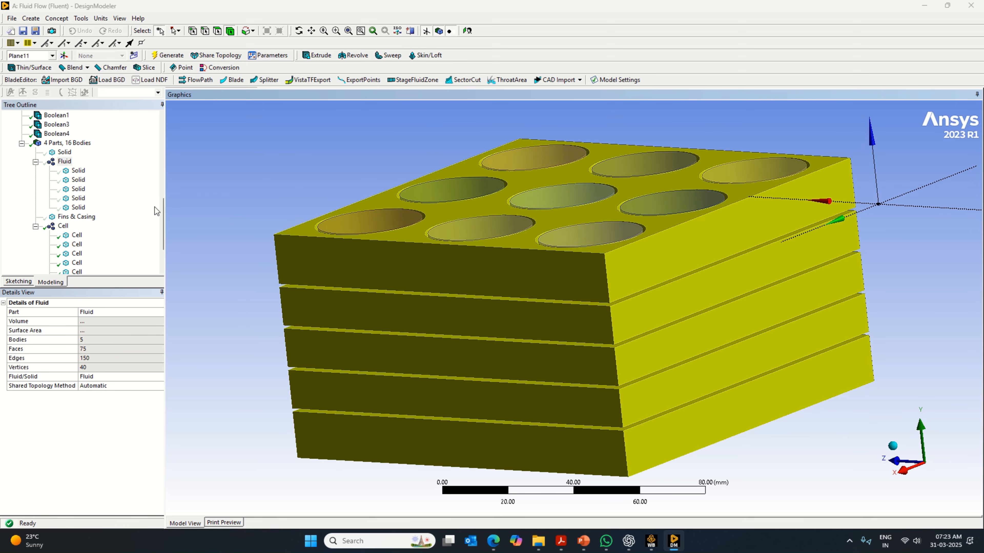
click(78, 170)
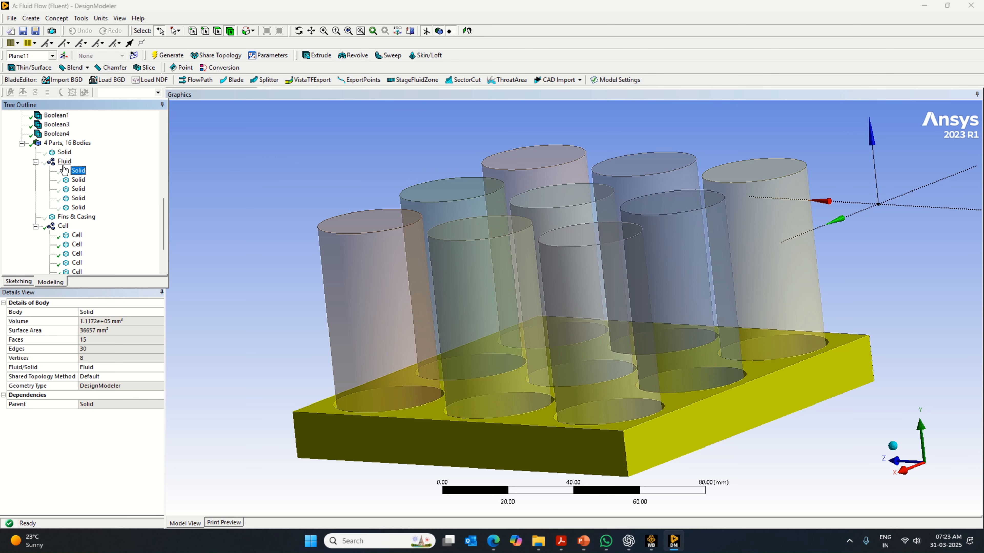
key(Up)
click(99, 311)
right_click(98, 310)
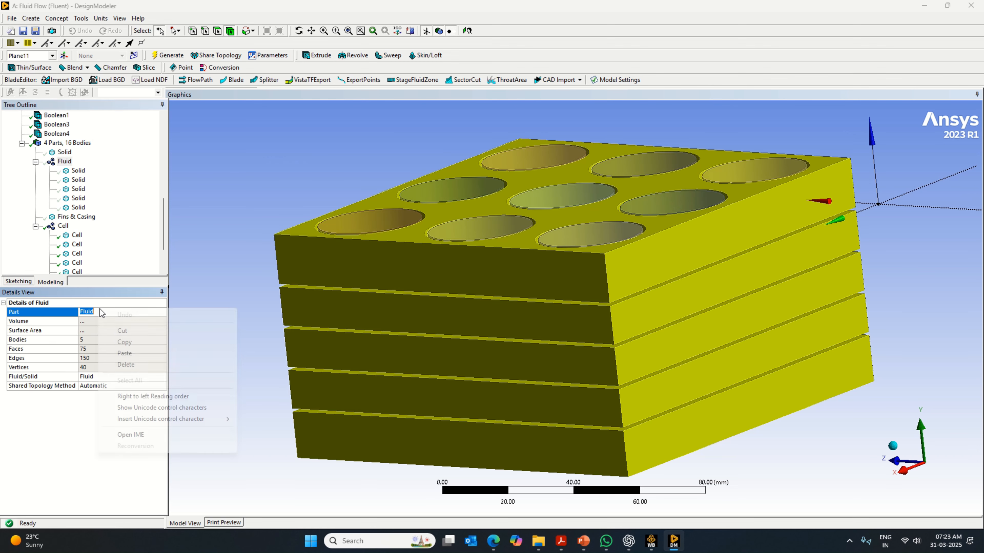
click(124, 342)
key(Down)
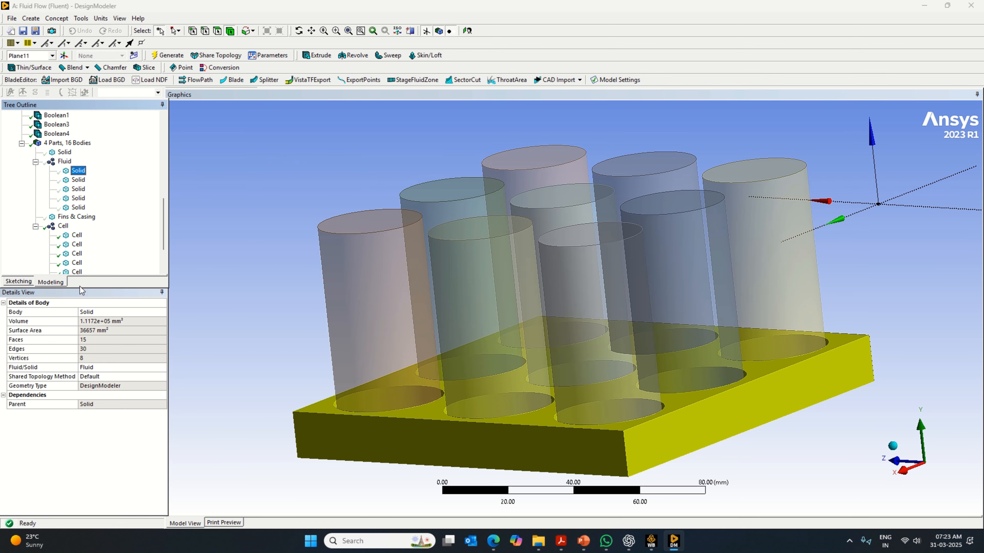
click(101, 311)
key(ctrl+v)
key(Return)
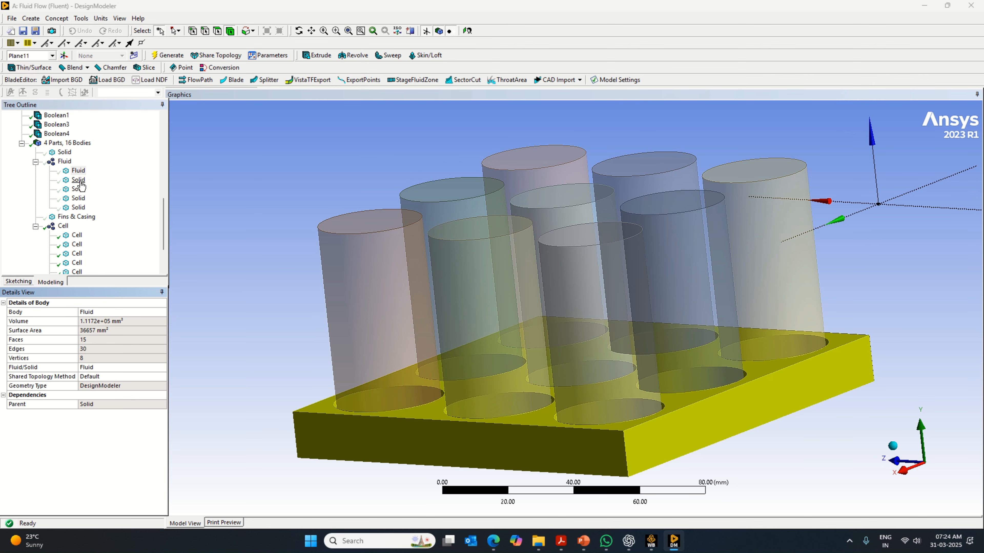
- Rename the second and third bodies inside the Fluid part as Fluid
click(78, 180)
click(99, 312)
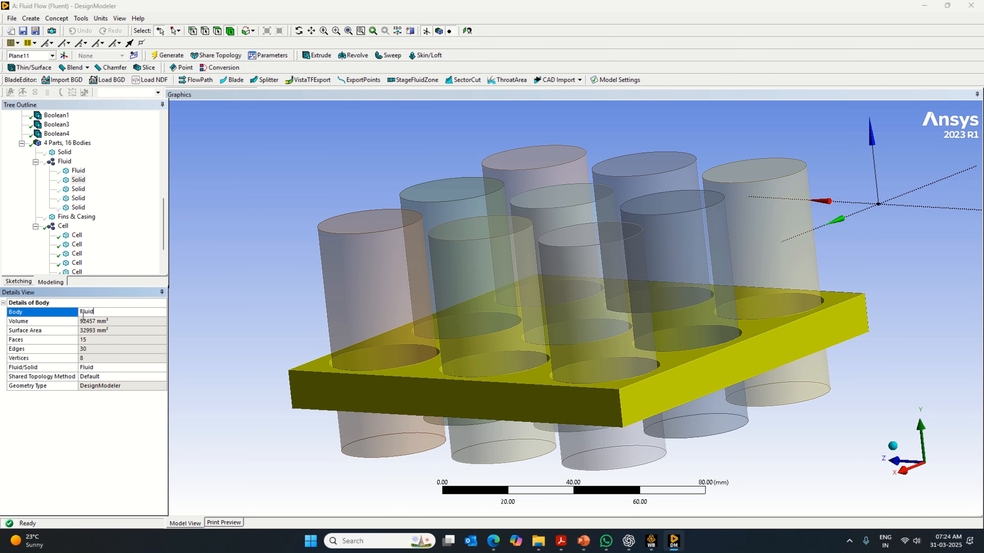
key(Return)
click(78, 189)
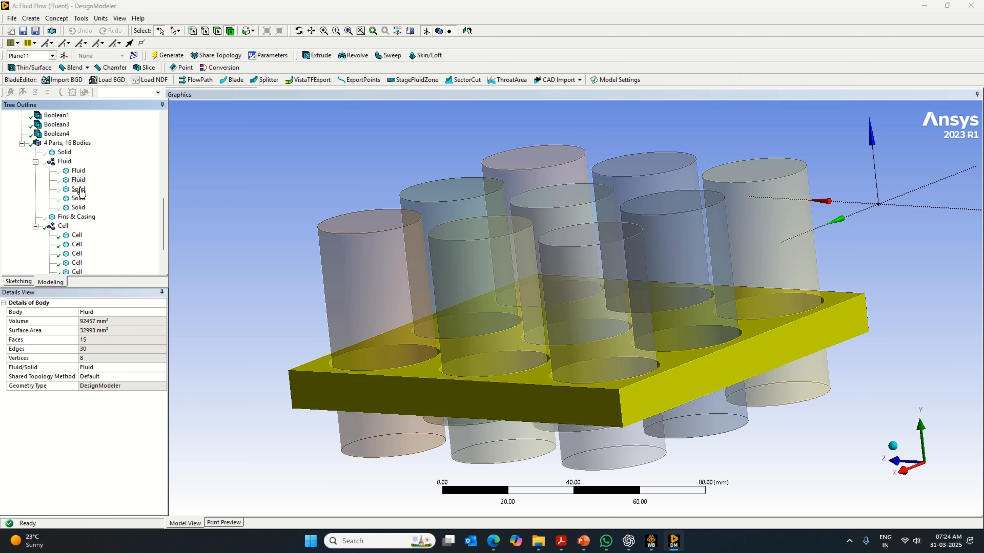
click(108, 312)
key(ctrl+v)
key(Return)
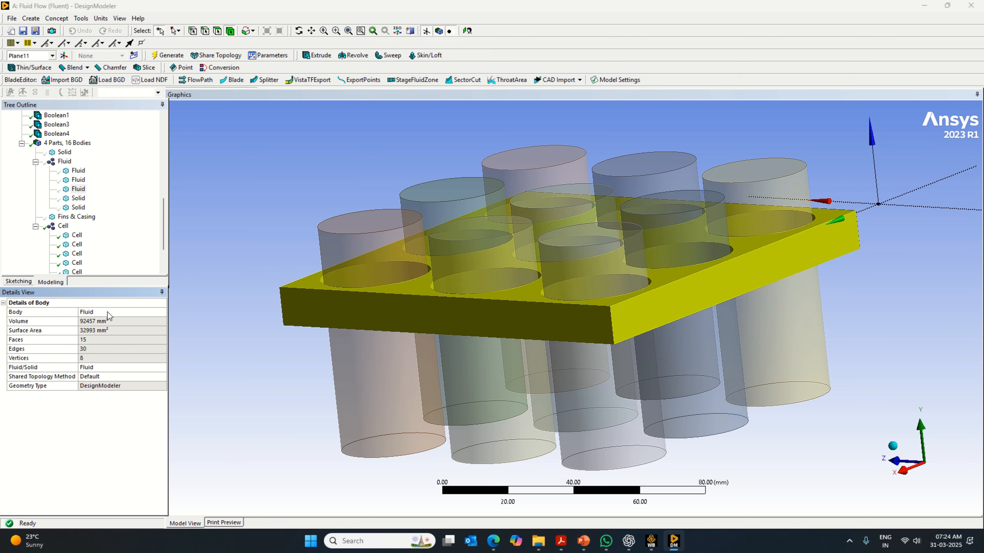
- Rename the fourth and fifth bodies inside the Fluid part as Fluid
click(80, 199)
click(107, 313)
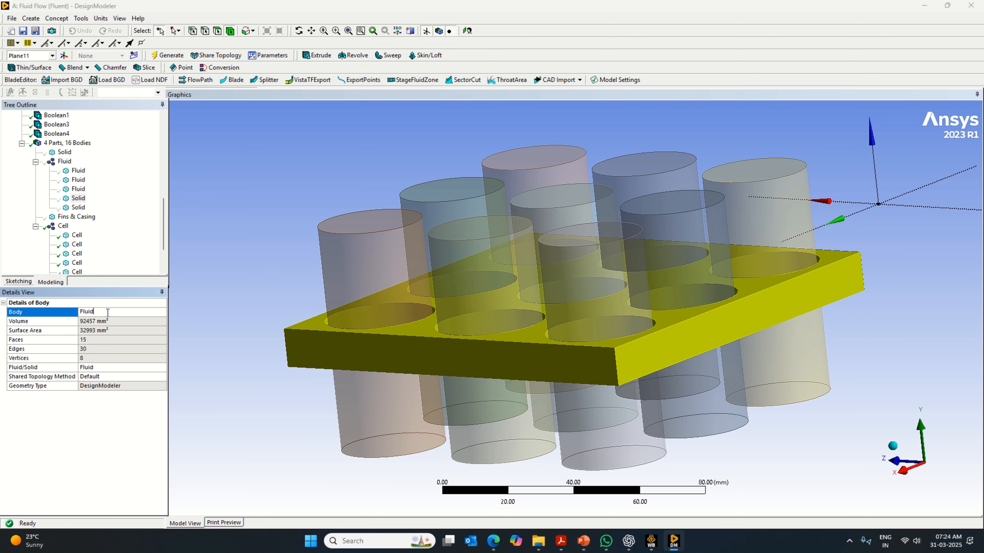
key(ctrl+v)
key(Return)
click(78, 208)
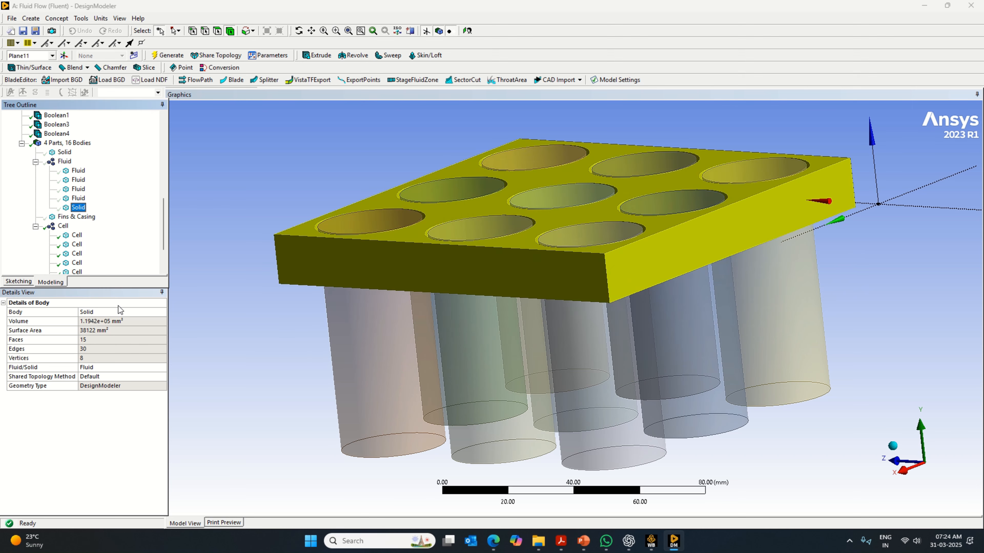
click(118, 313)
key(Return)
- Examine the Fins & Casing body and the Fluid and Cell parts in the model, and collapse both parts in the tree
click(80, 217)
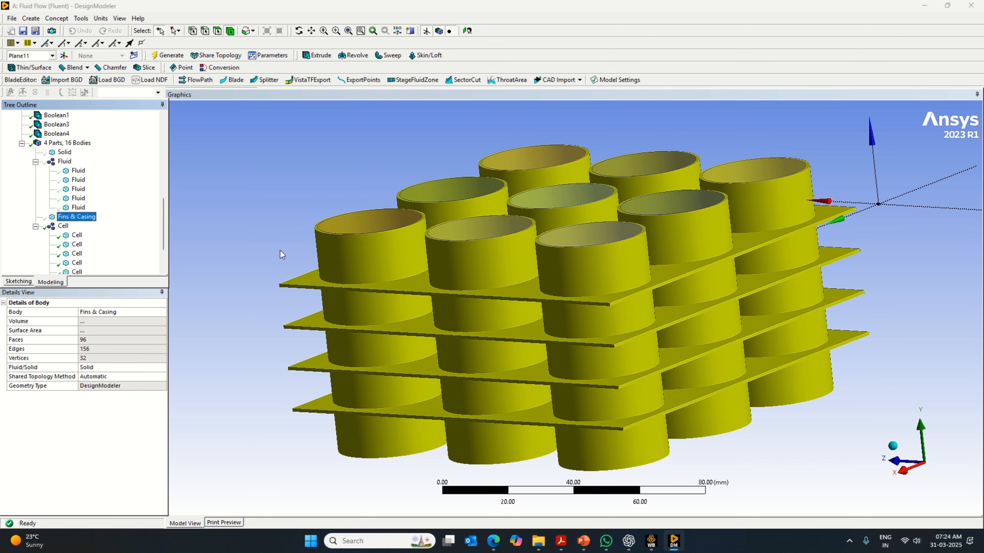
middle_drag(282, 254, 294, 328)
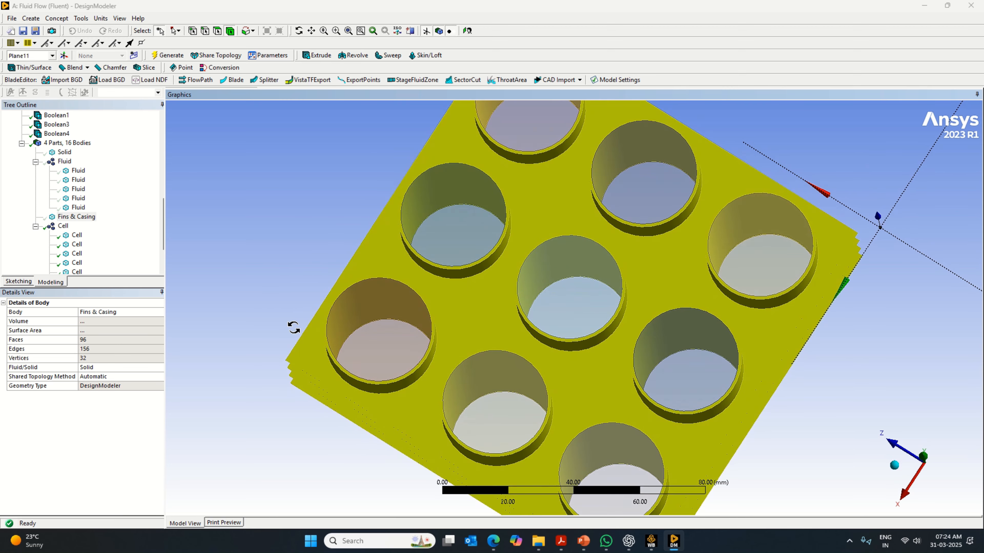
click(68, 170)
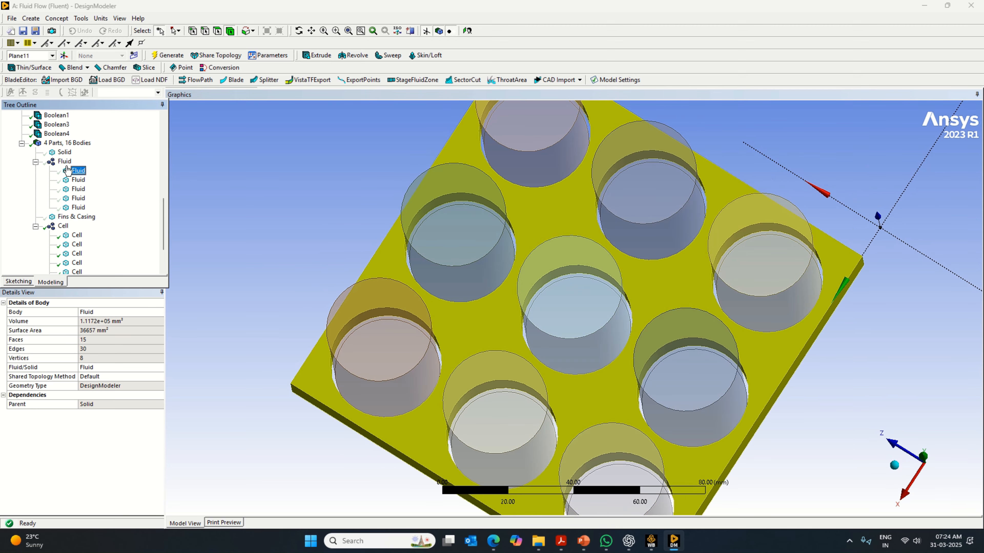
middle_drag(297, 308, 297, 235)
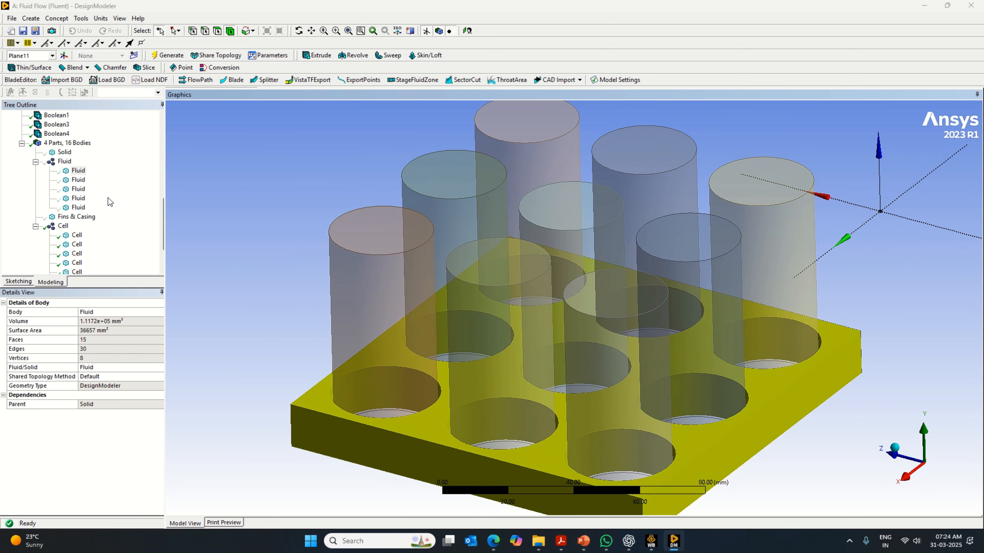
click(64, 162)
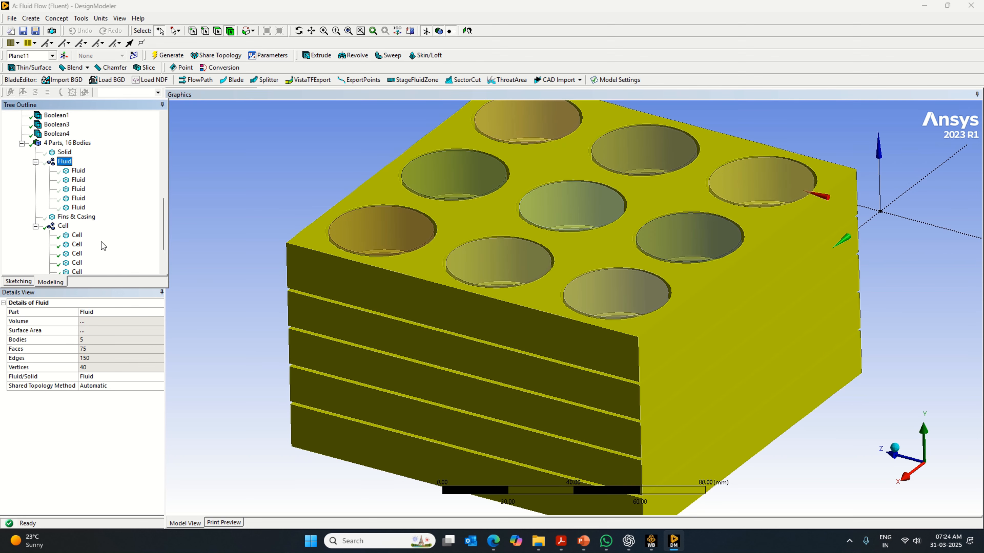
click(73, 217)
click(63, 226)
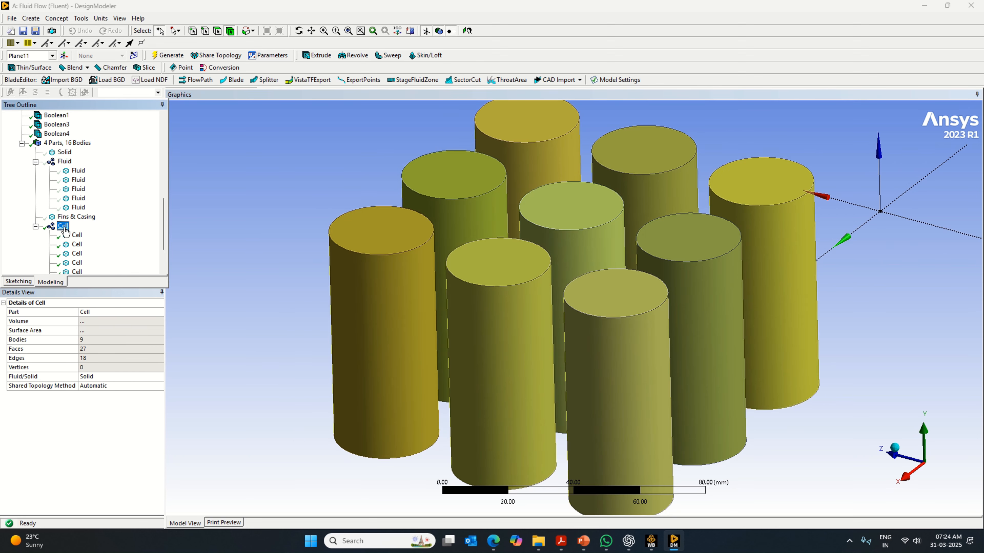
click(35, 227)
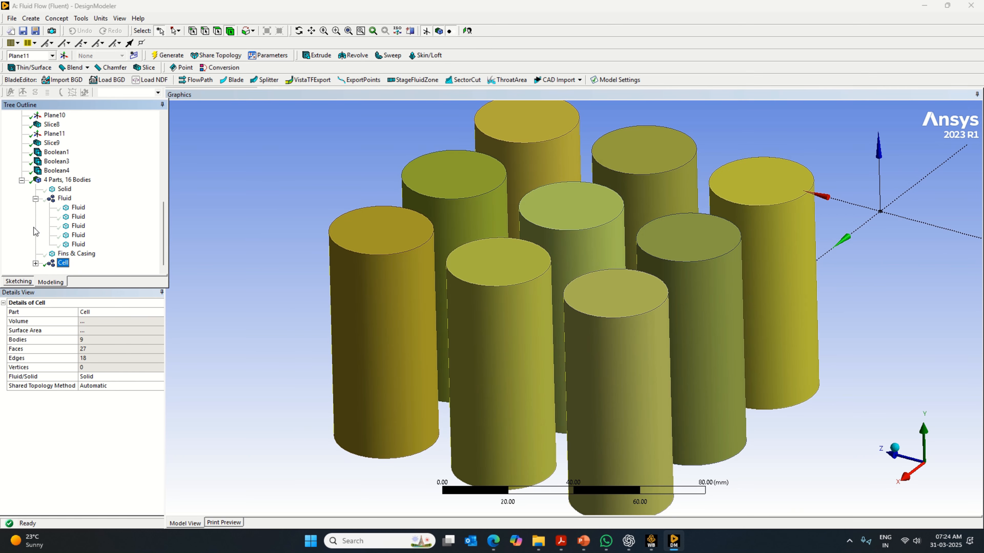
click(35, 199)
- Rename the remaining Solid body, the outer box frame around the layers, as Fluid
click(64, 235)
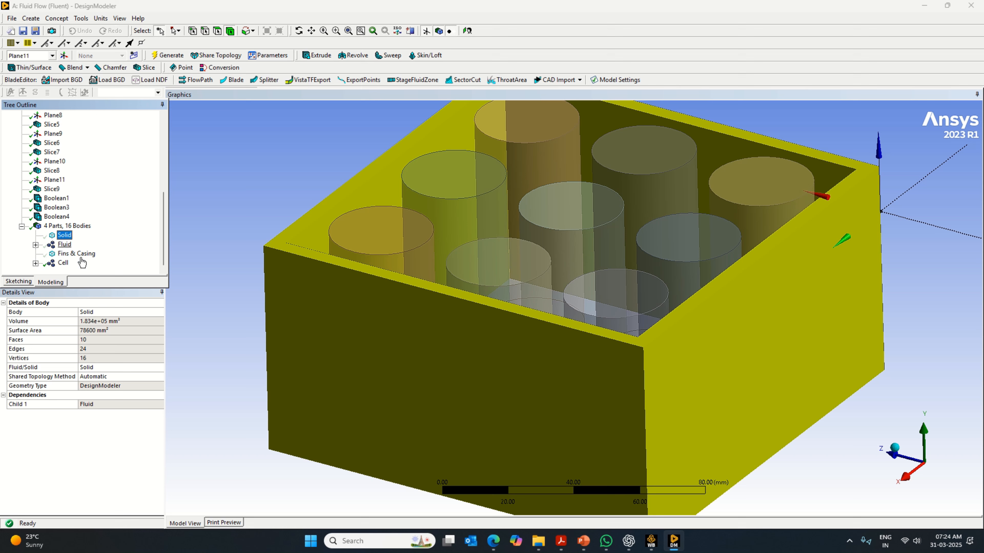
click(115, 310)
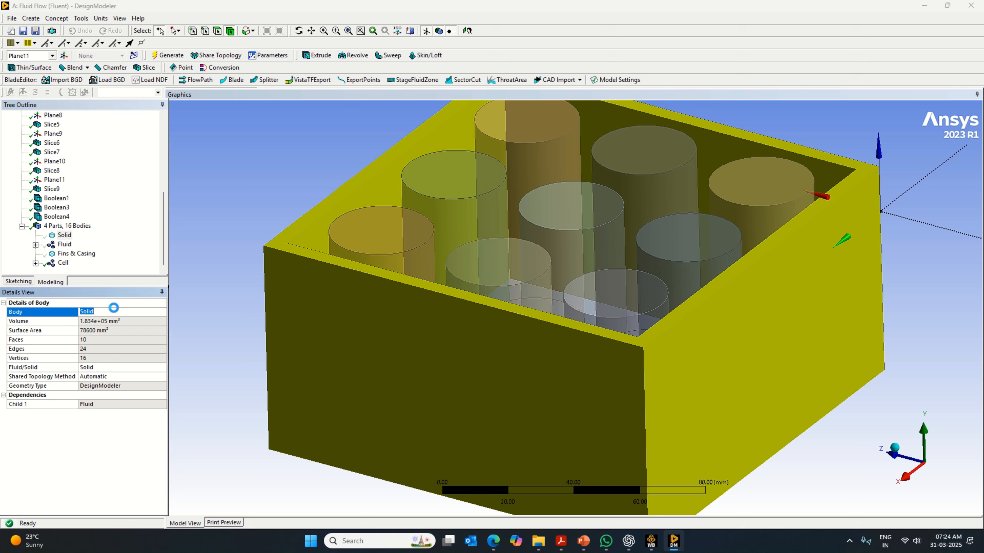
key(Caps_Lock)
text(F)
key(Caps_Lock)
text(luid)
key(Return)
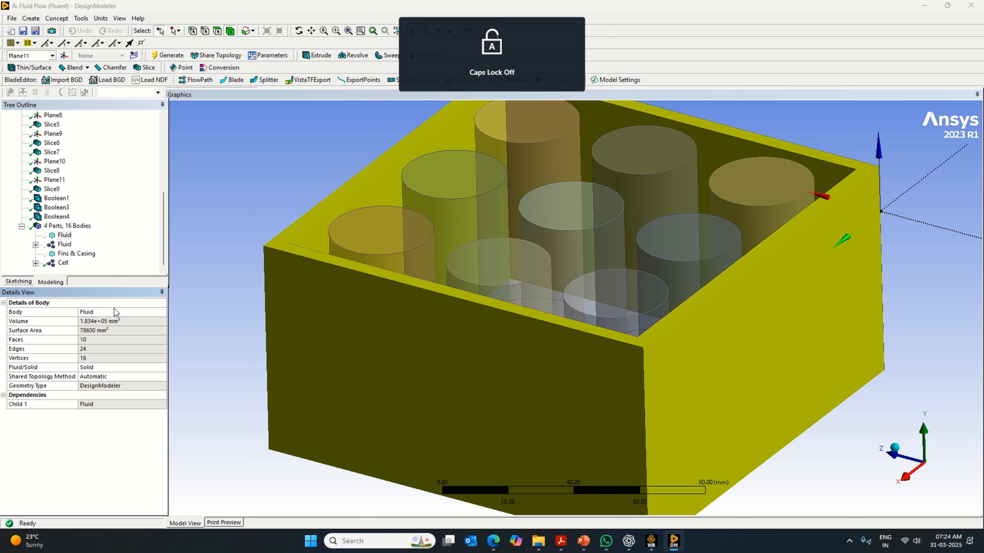
- Change the outer box frame's material type to Fluid and regenerate the model
click(163, 367)
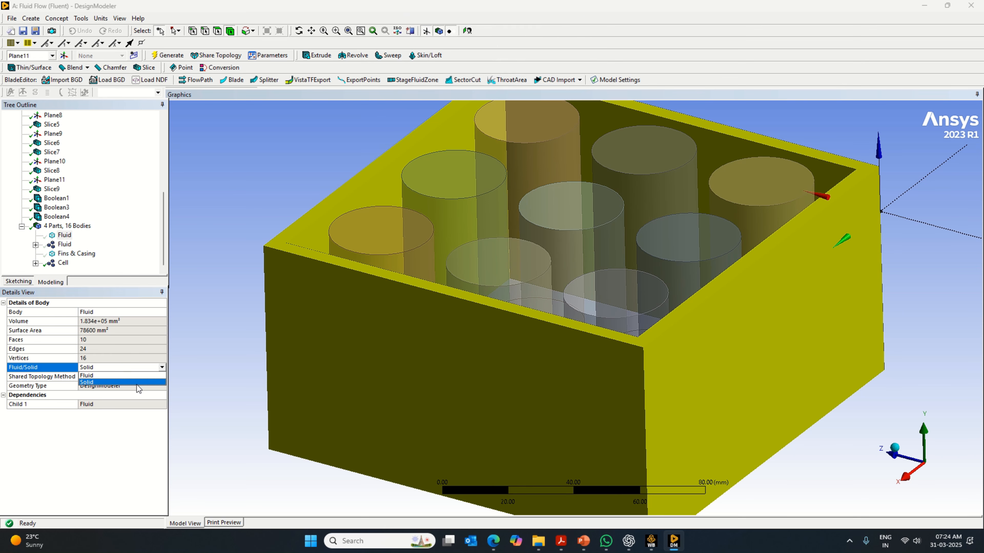
click(128, 375)
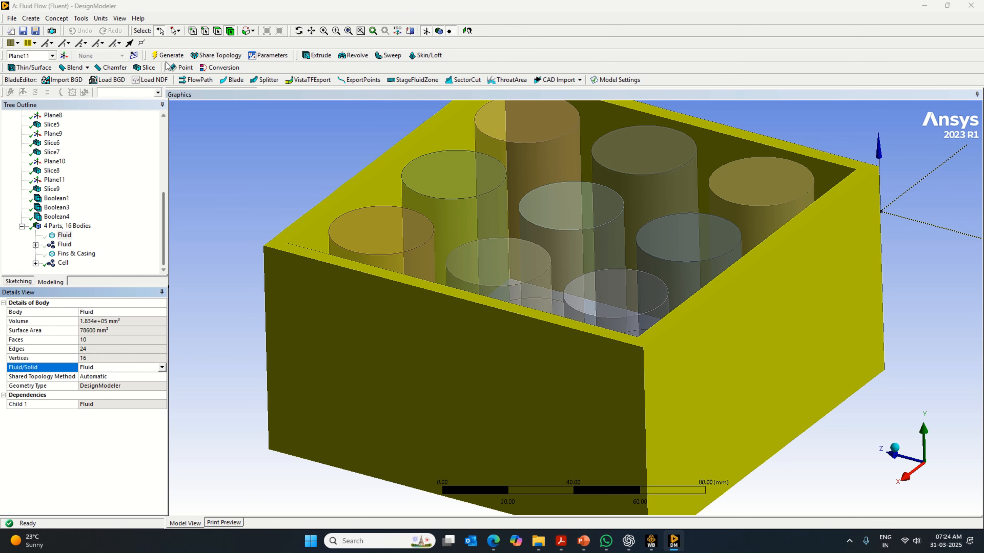
click(167, 56)
- Unite the outer box frame with the five bodies of the Fluid part using a Boolean, and generate it
click(64, 236)
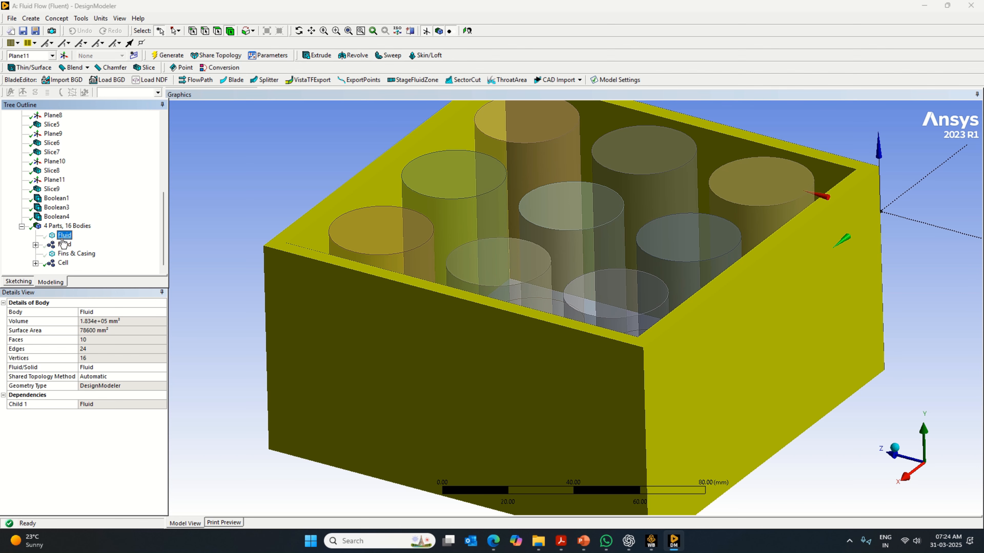
ctrl+click(64, 244)
click(30, 18)
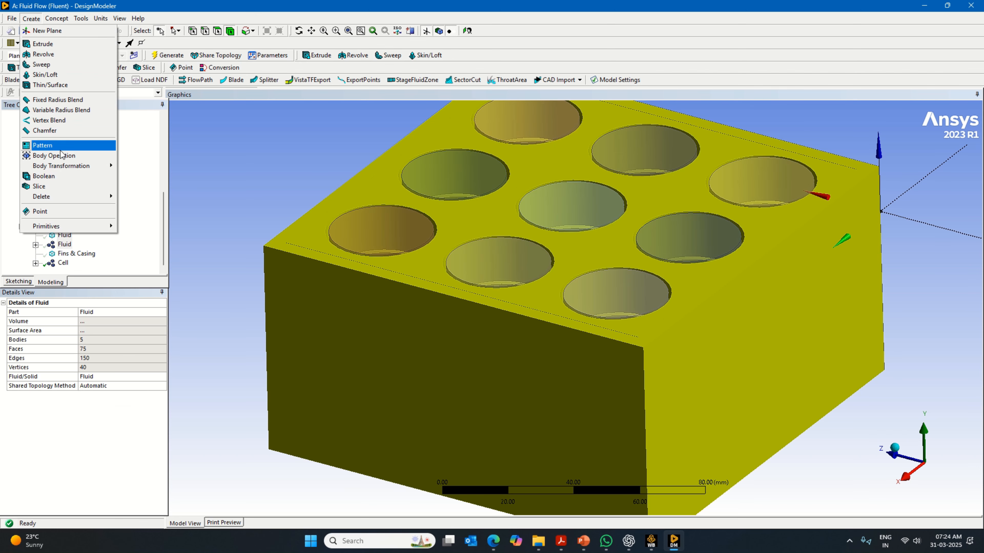
click(58, 177)
click(82, 333)
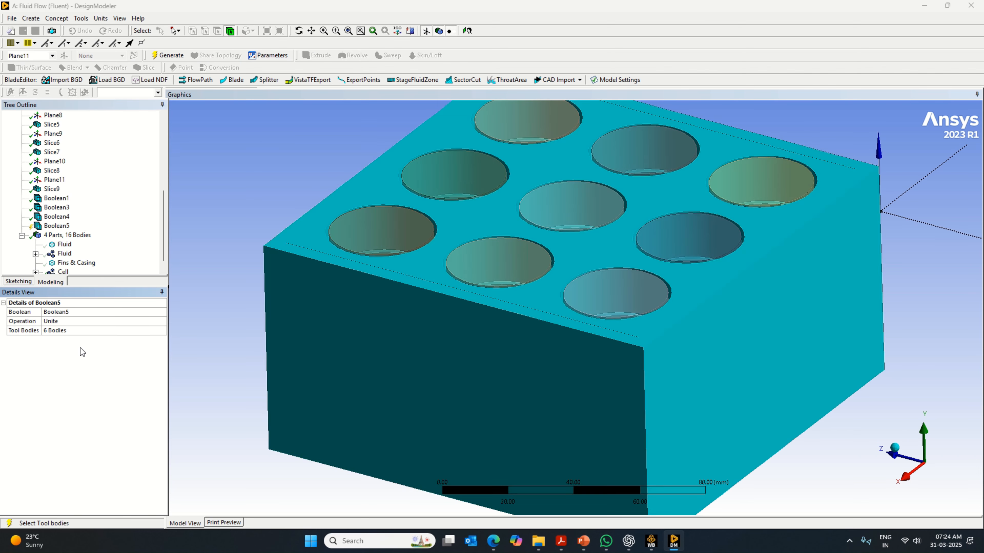
click(110, 366)
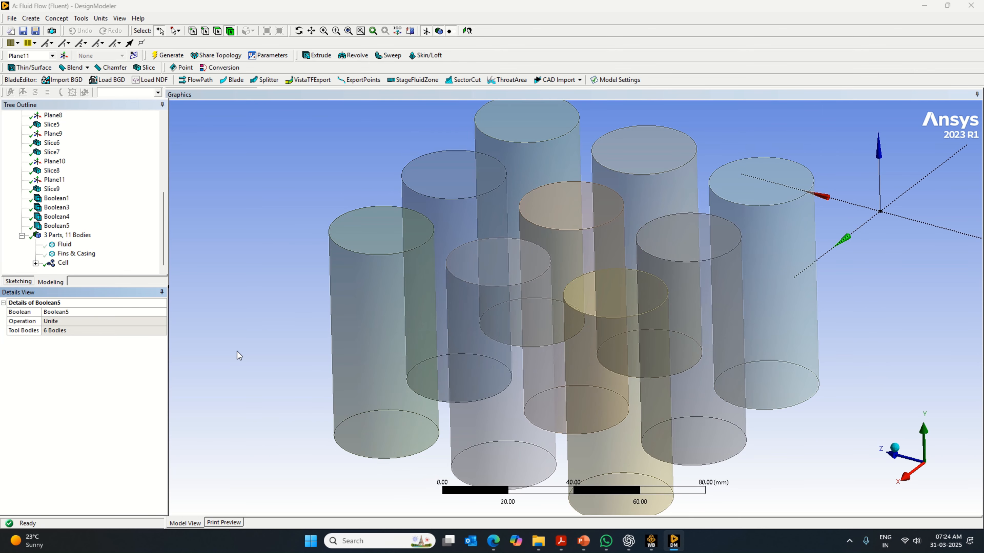
- Examine the united Fluid body and the Fins & Casing body, viewing the Fluid body from an axis direction and isometrically
click(65, 244)
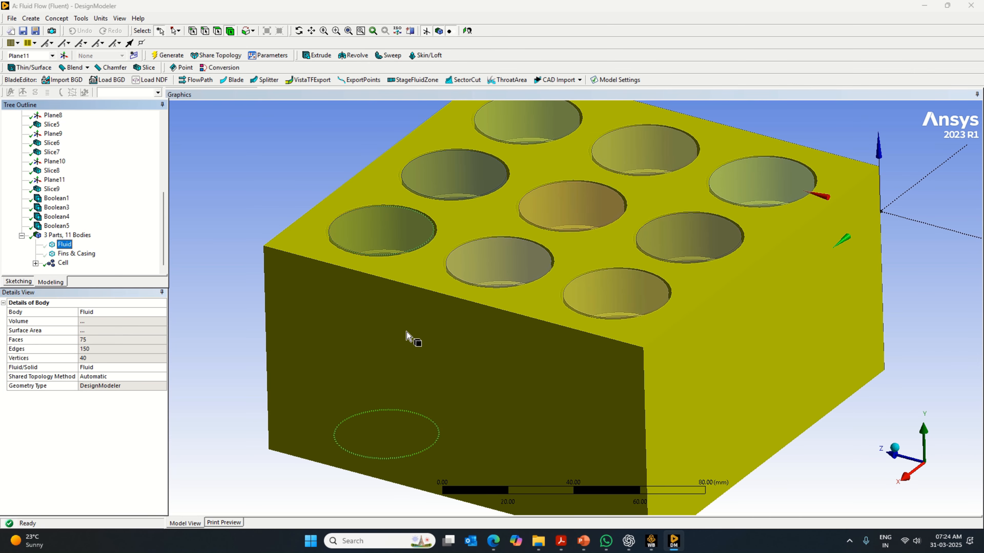
click(69, 254)
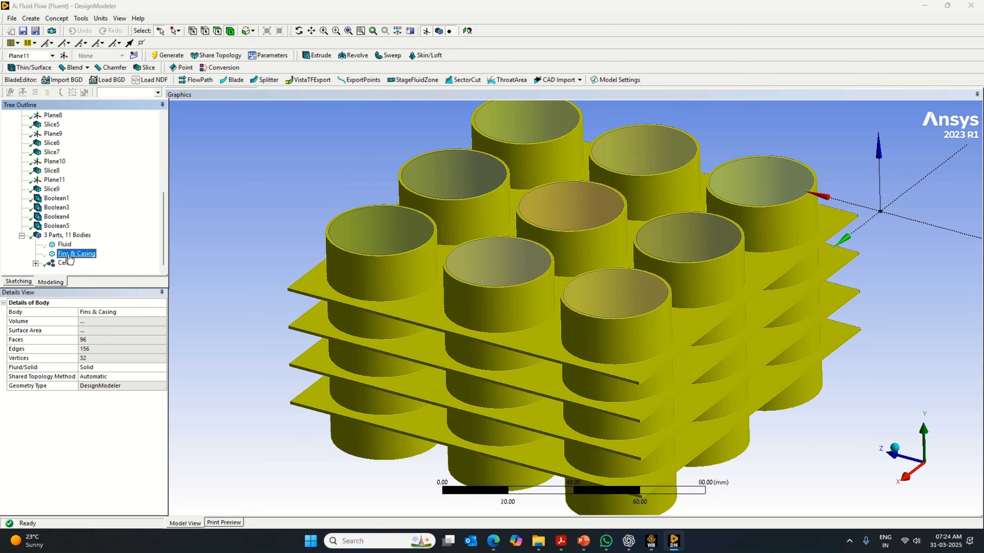
click(64, 244)
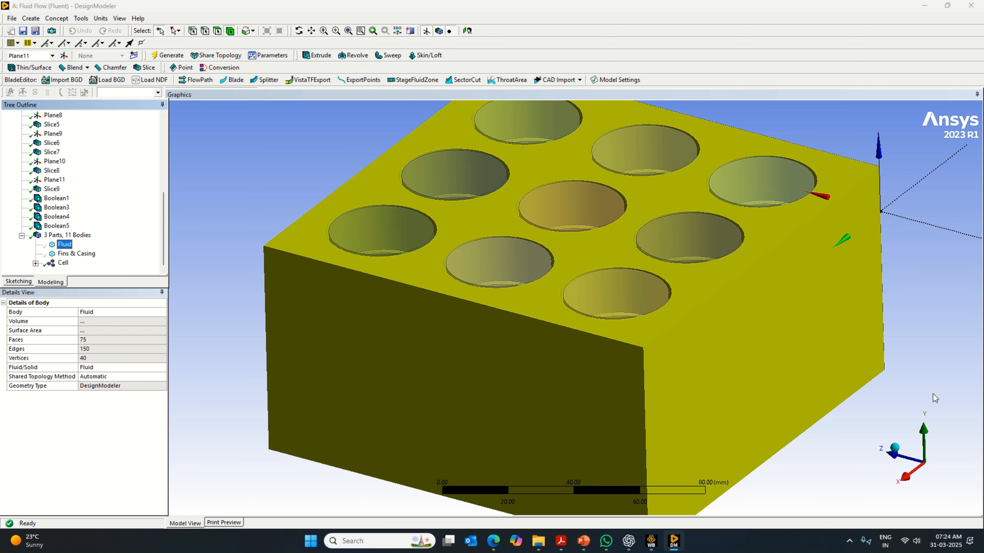
click(893, 448)
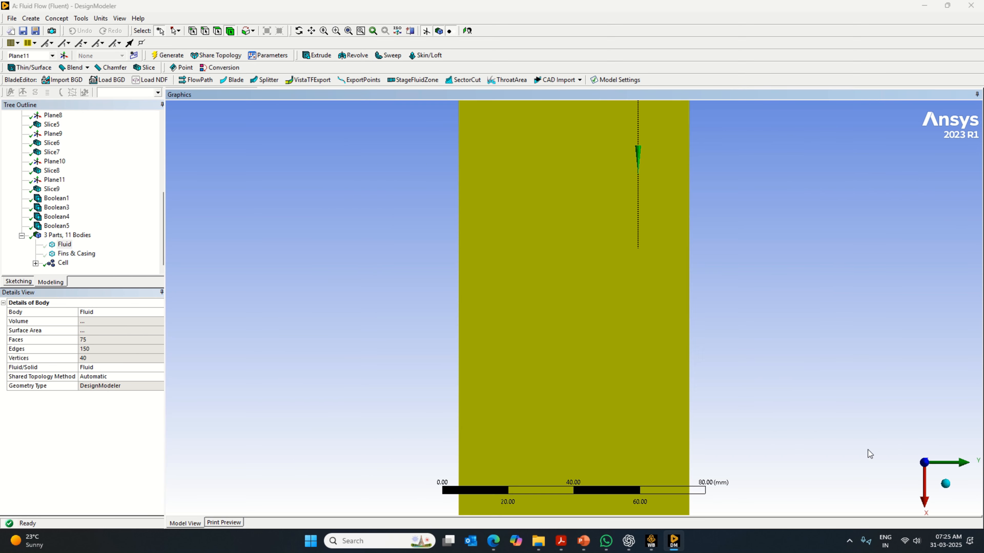
click(946, 485)
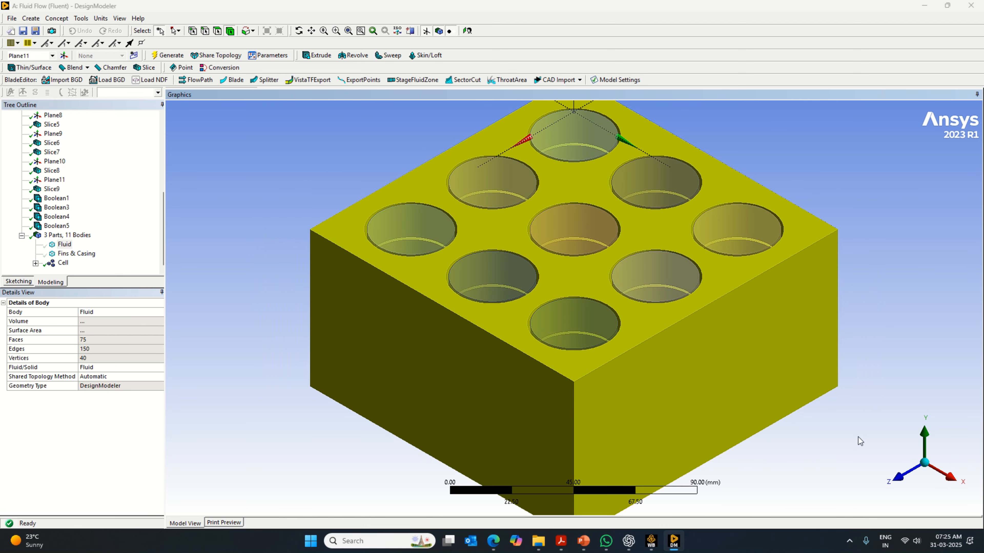
- Clear the Fluid body selection and show all bodies of the model
click(859, 441)
right_click(225, 250)
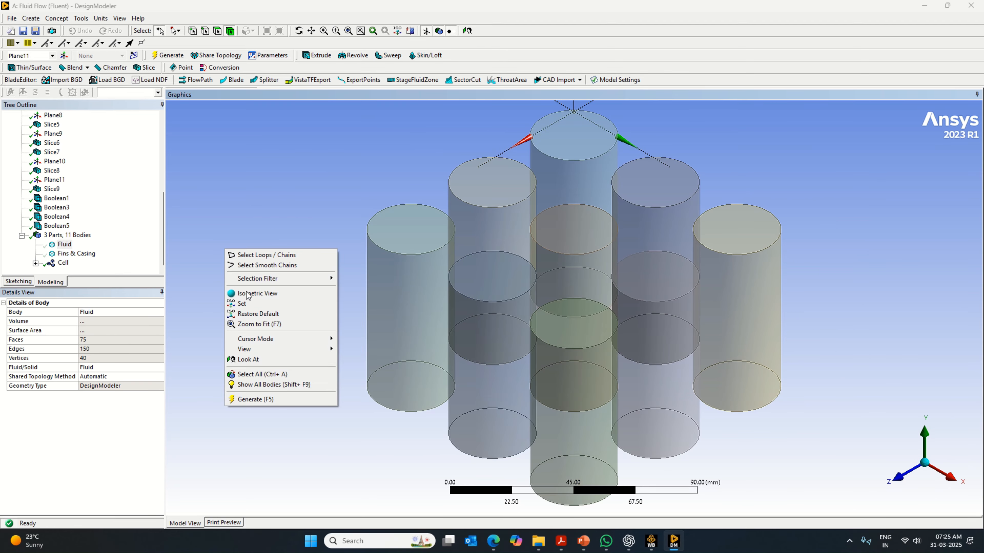
click(281, 374)
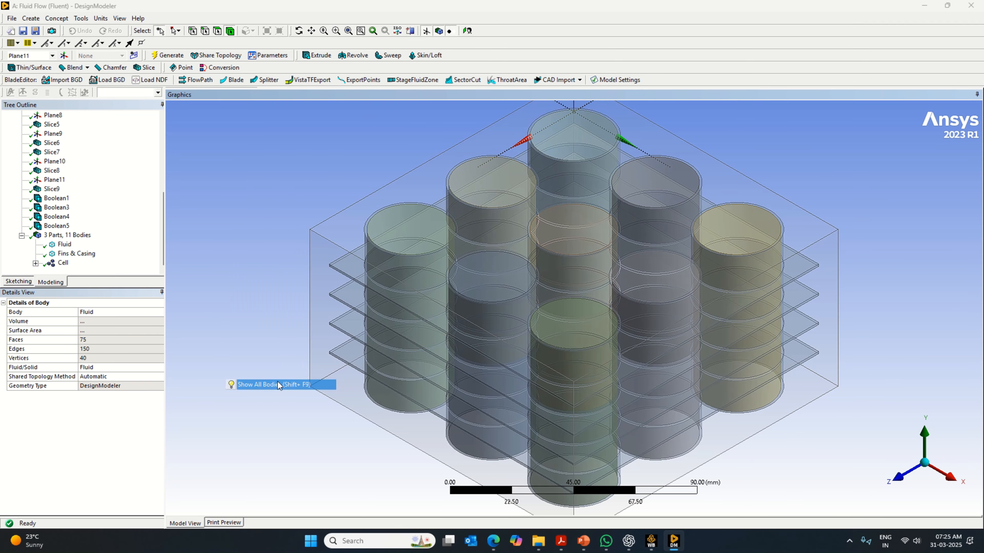
- Inspect the outer fluid box and compare the complete assembly in isometric and front +Z views
click(317, 274)
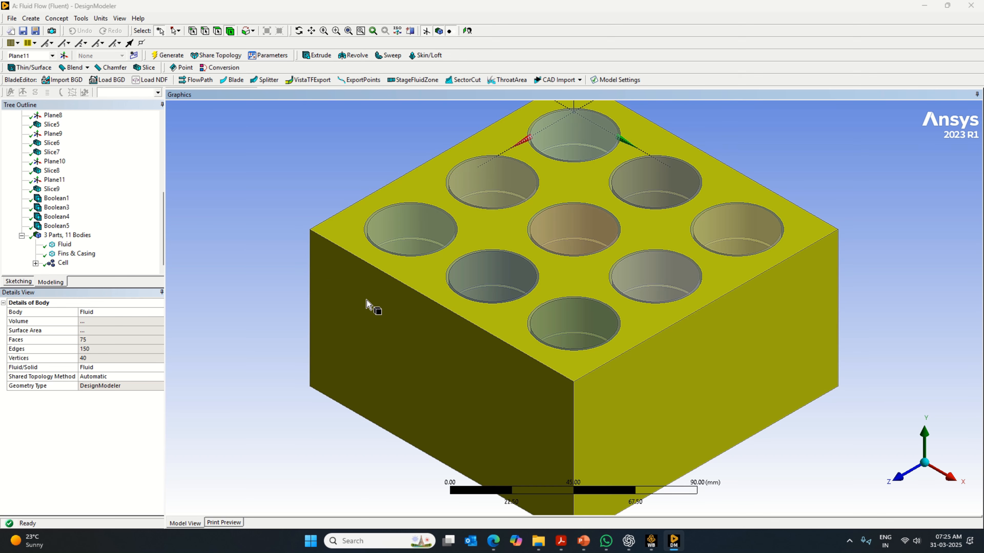
click(818, 436)
click(900, 477)
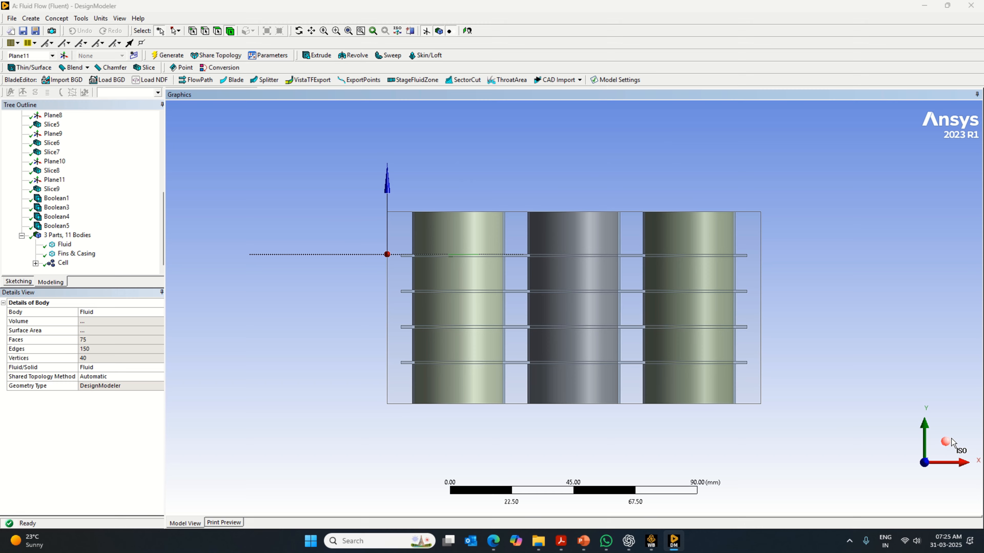
click(945, 441)
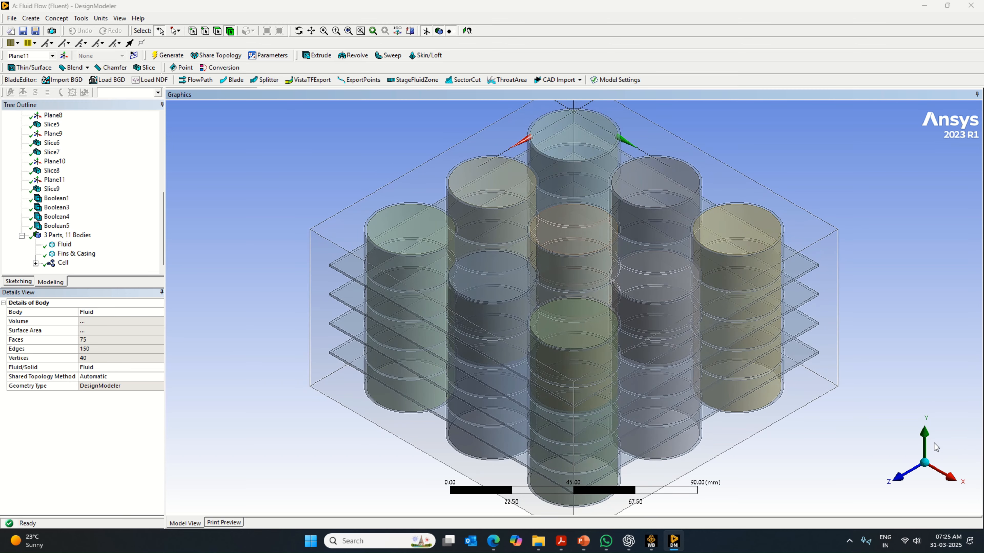
click(903, 479)
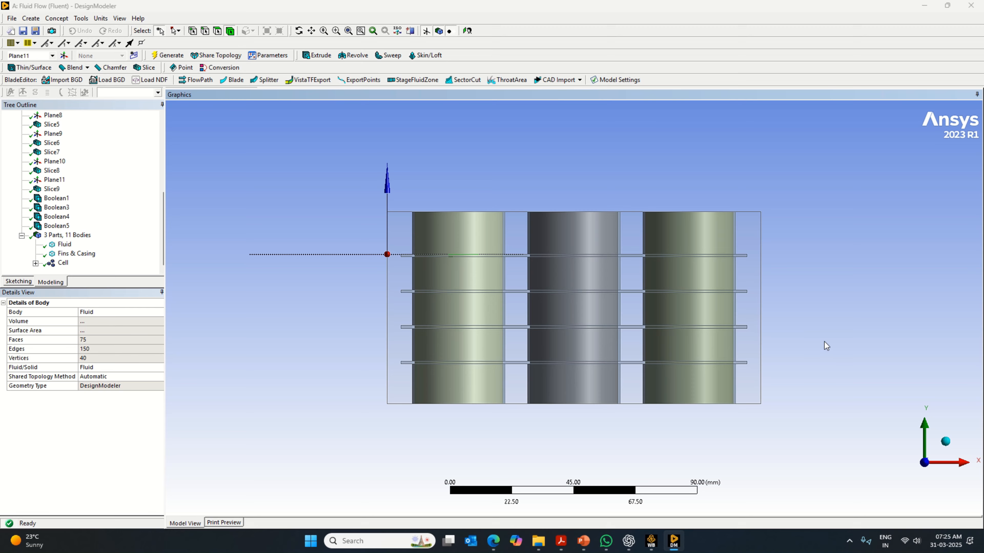
click(942, 441)
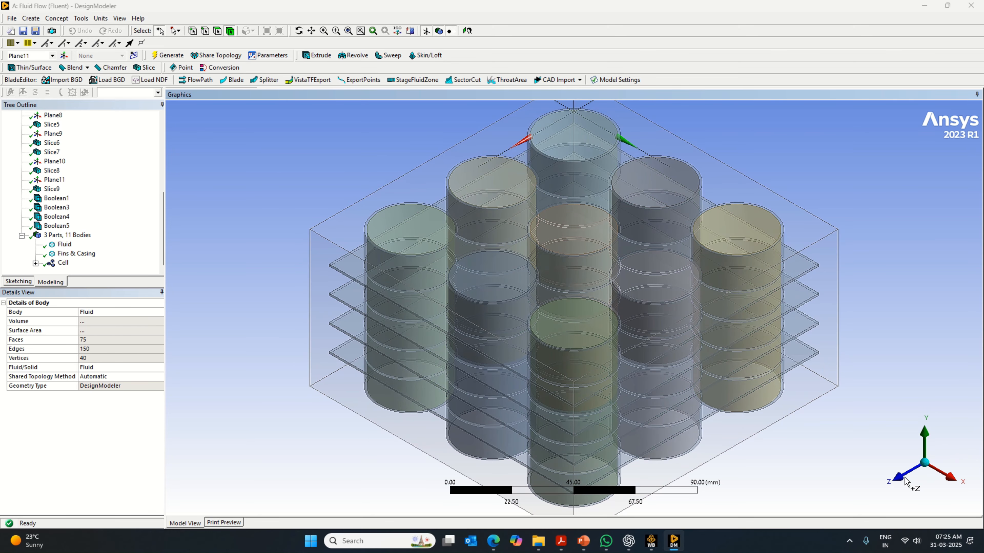
click(897, 477)
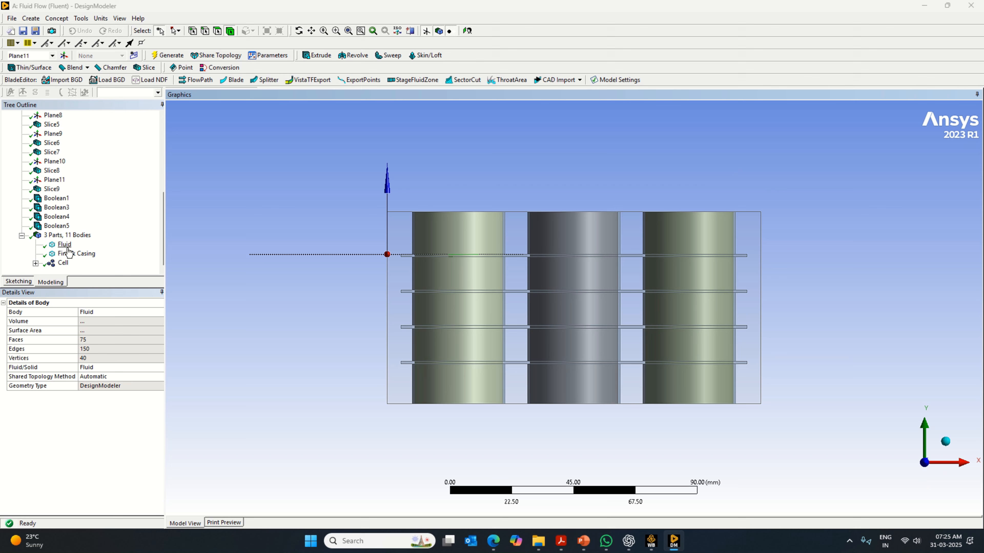
- Check the Fluid body, the Fins & Casing body and the Cell part one by one, ending in an isometric view
click(66, 245)
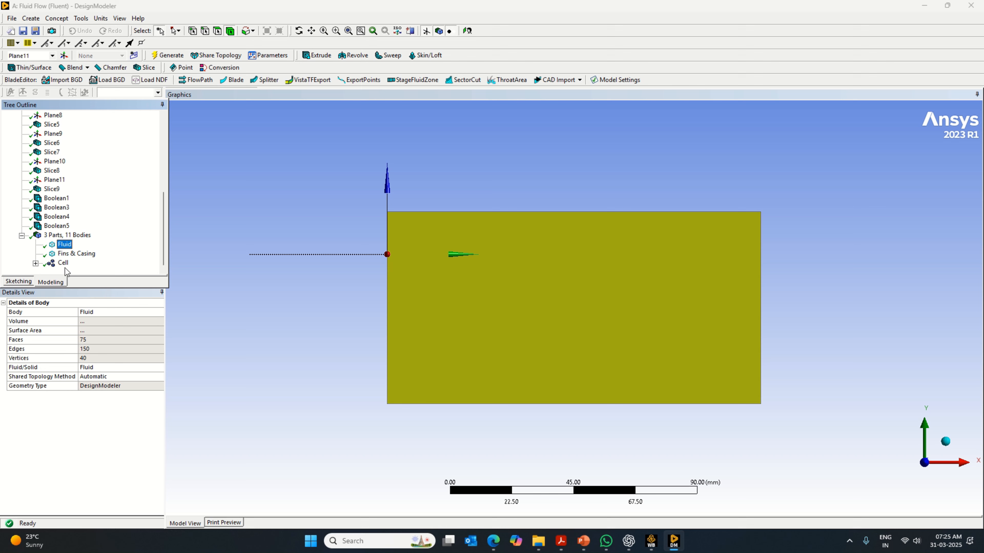
click(71, 255)
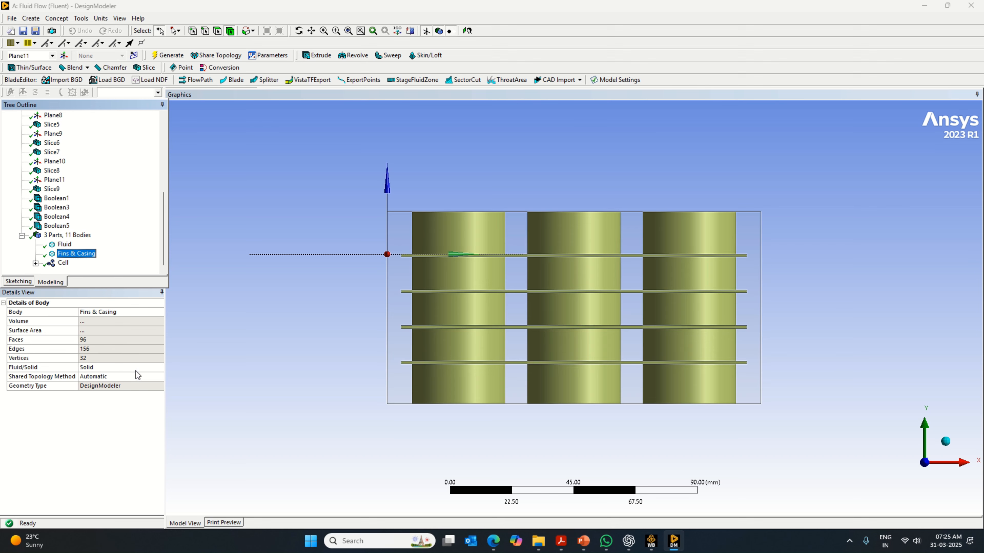
click(63, 263)
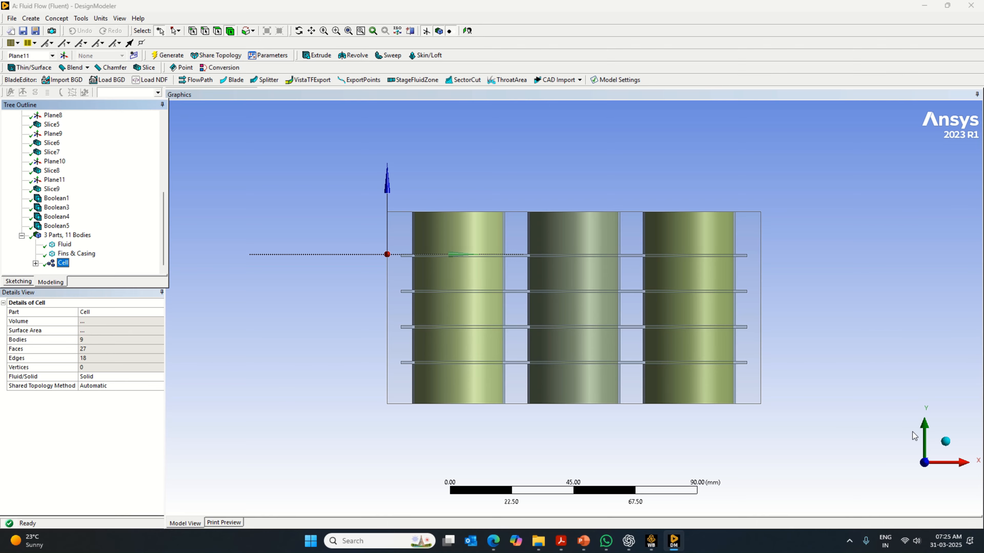
click(945, 443)
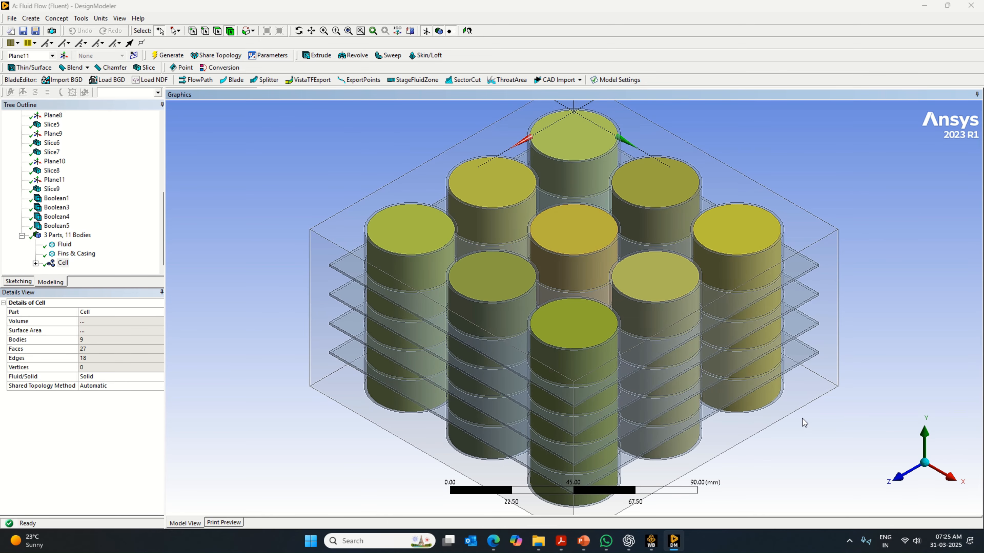
scroll(673, 377, down, 1)
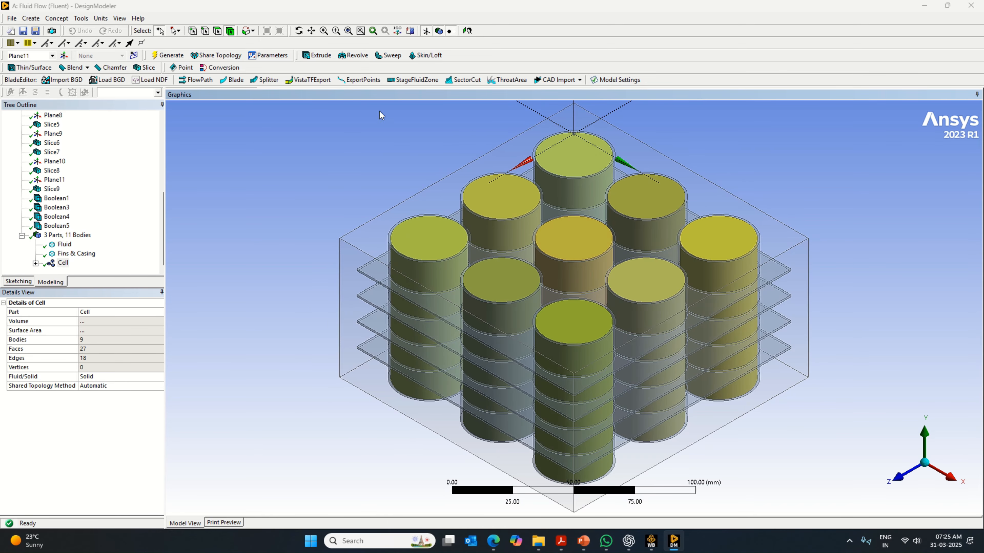
scroll(565, 340, down, 1)
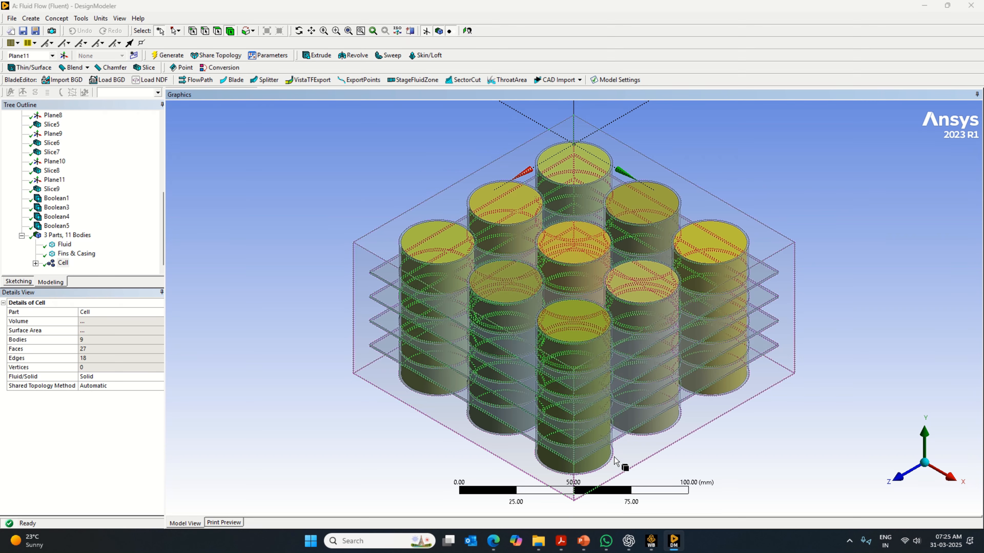
- Switch to Workbench, start saving the project and browse to the Ansys Work folder on the D: drive
click(652, 543)
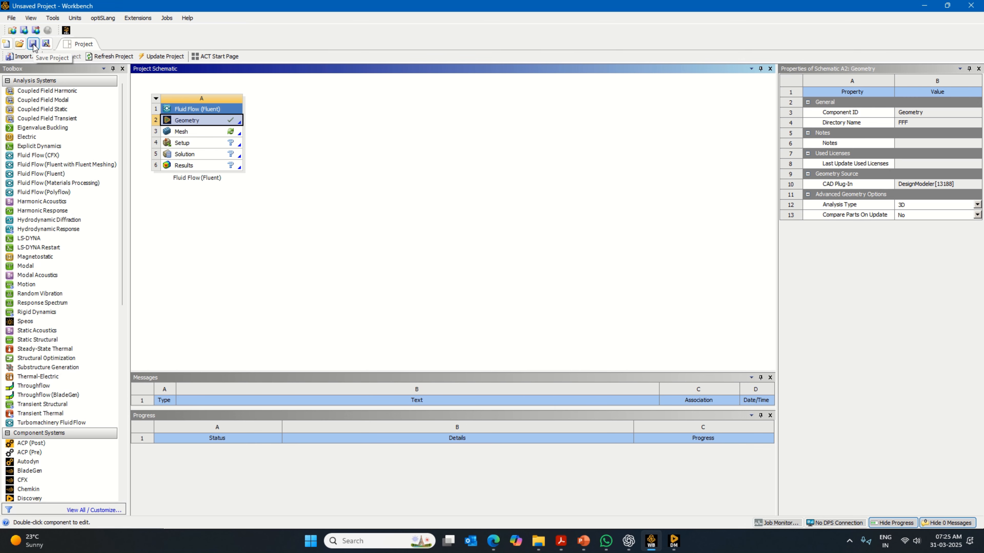
click(34, 45)
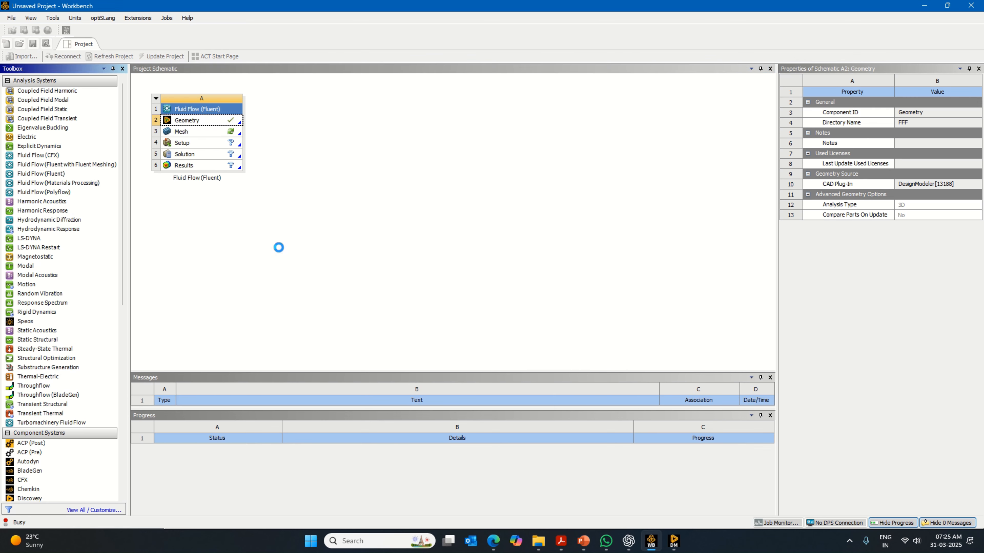
click(56, 292)
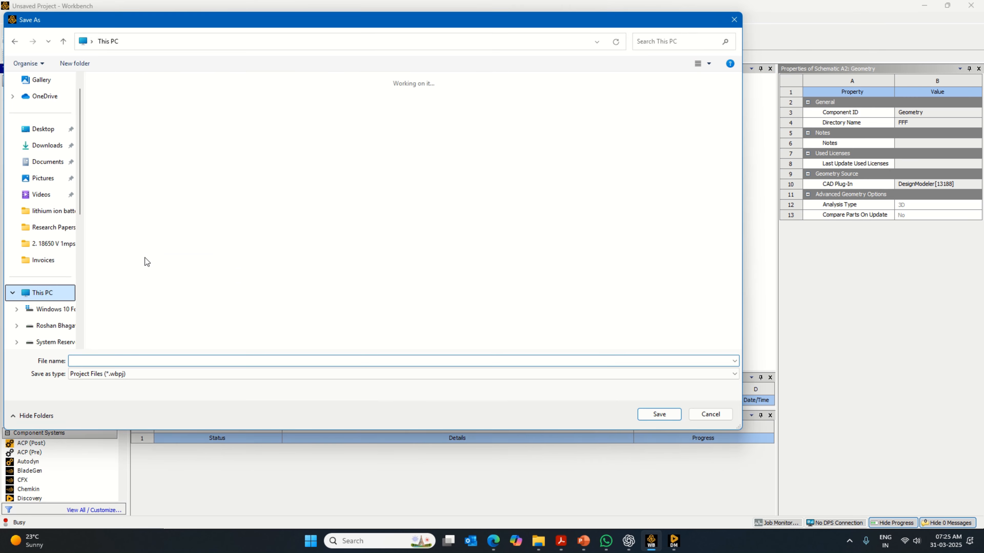
click(282, 108)
double_click(281, 108)
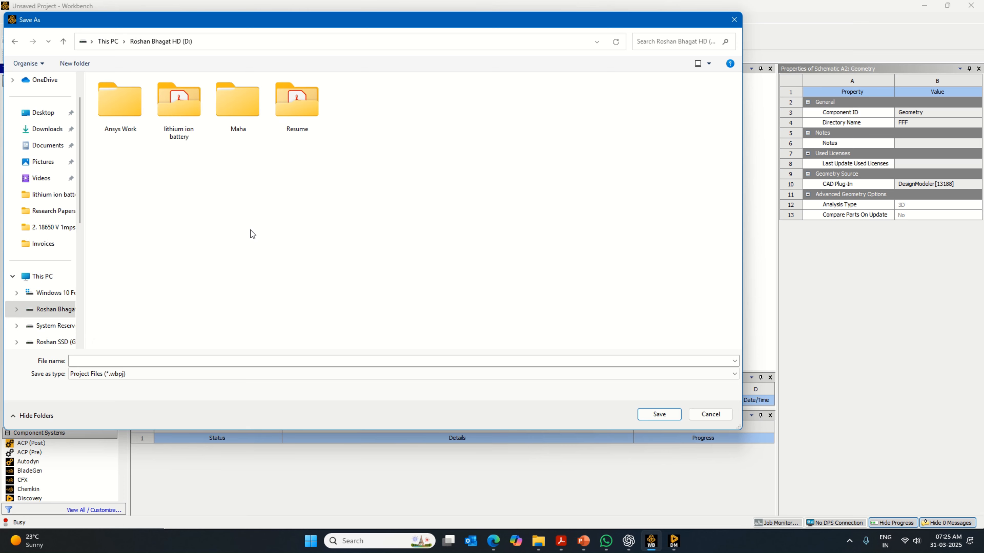
right_click(247, 264)
click(140, 123)
key(Return)
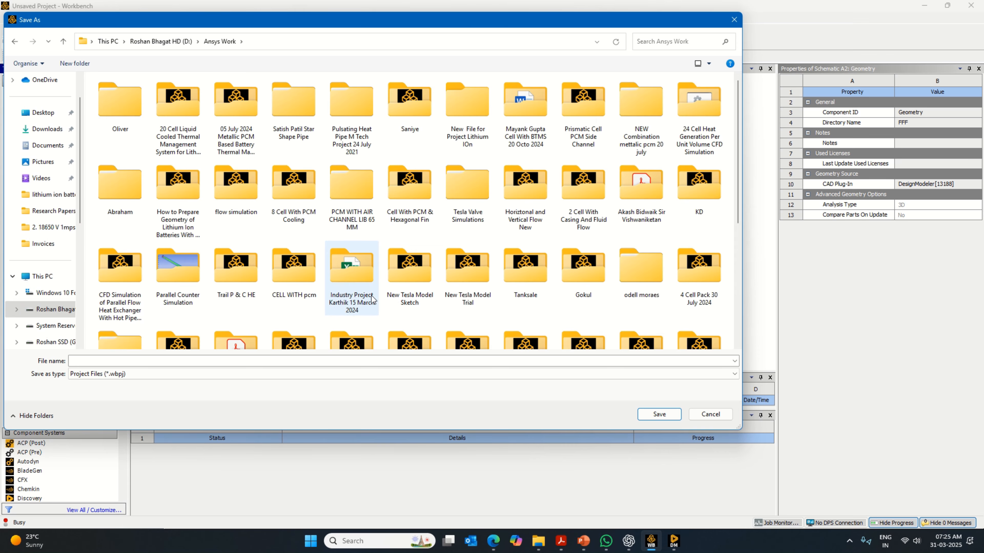
- Create a new folder named 9 Cells With Fin & Fluid inside Ansys Work
right_click(333, 234)
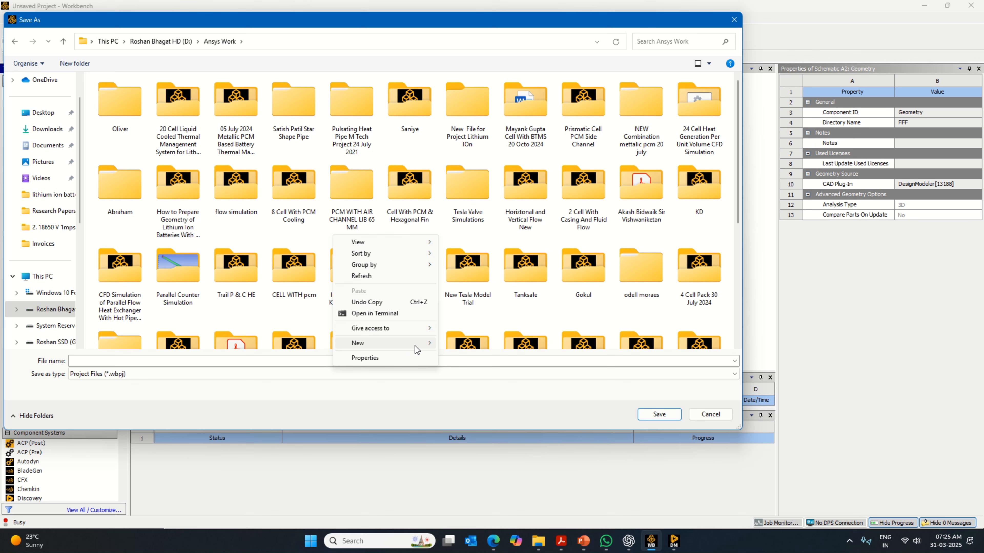
mouse_move(415, 344)
click(453, 346)
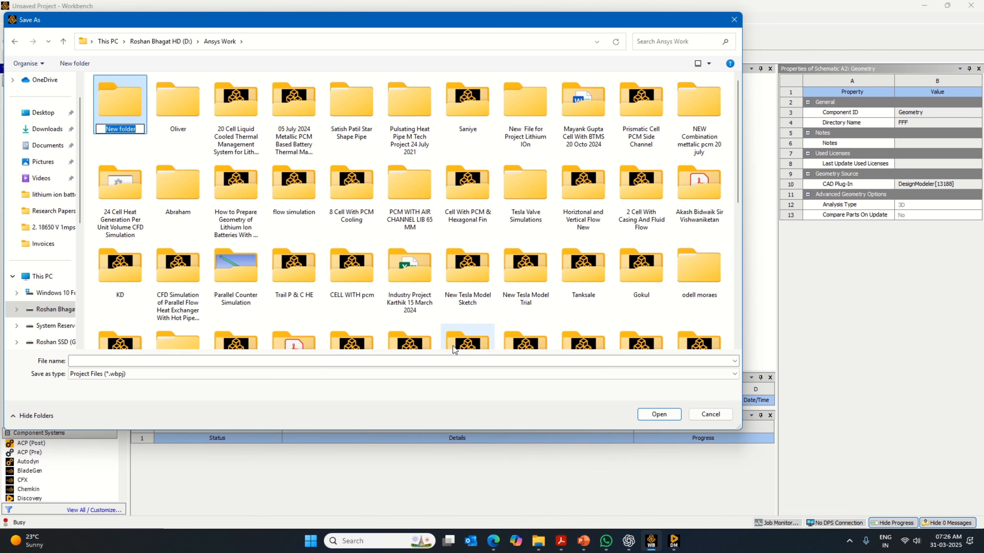
key(Caps_Lock)
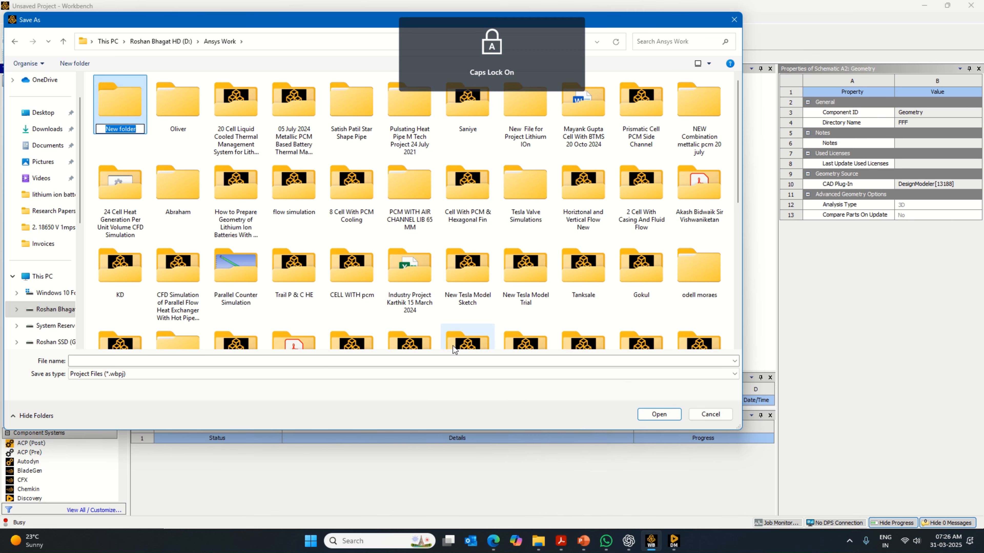
key(BackSpace)
key(Caps_Lock)
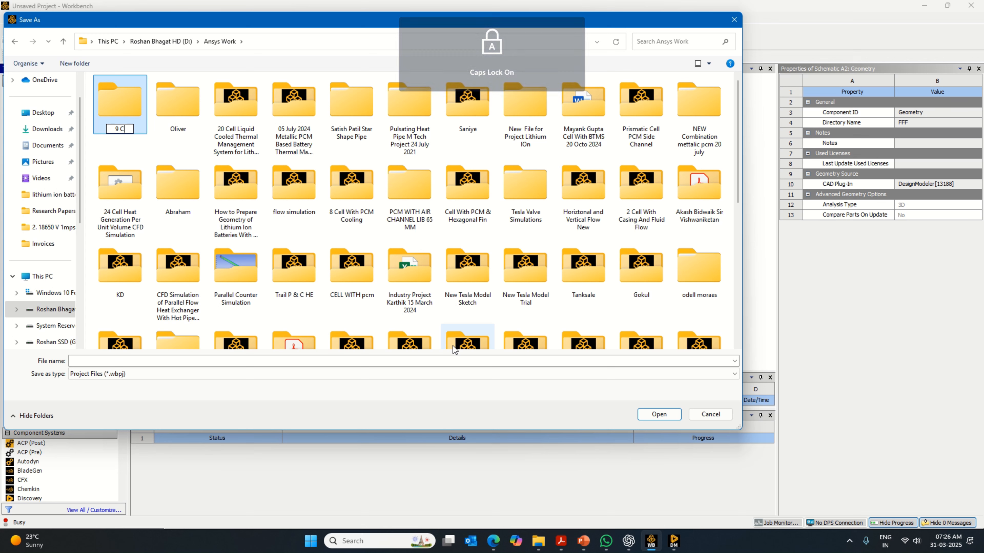
text(9 Cells )
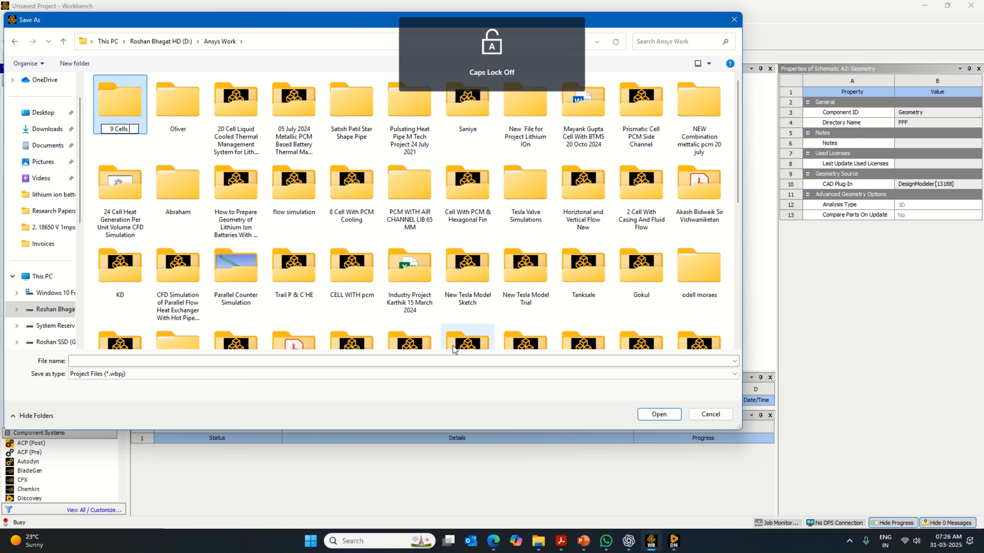
text(With Fin)
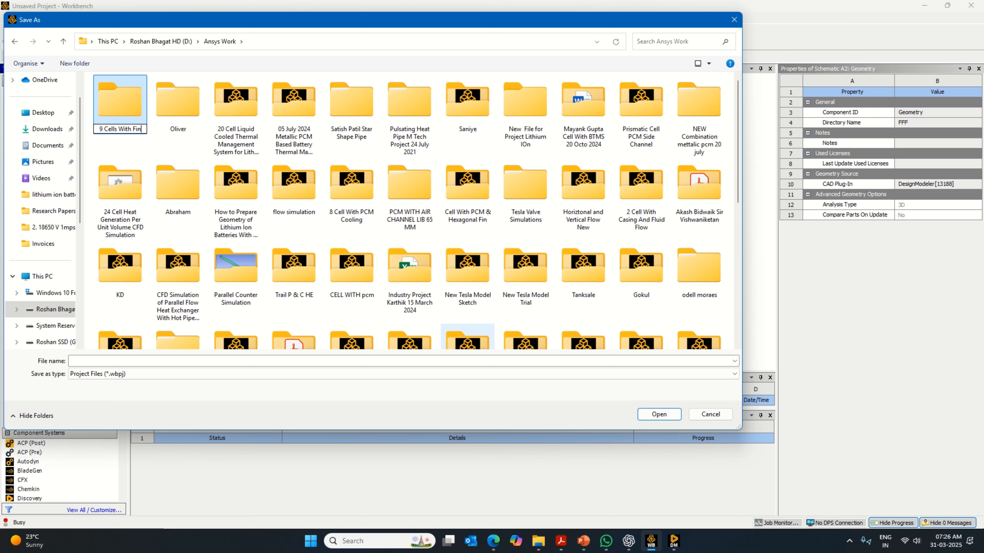
text( & Fluid)
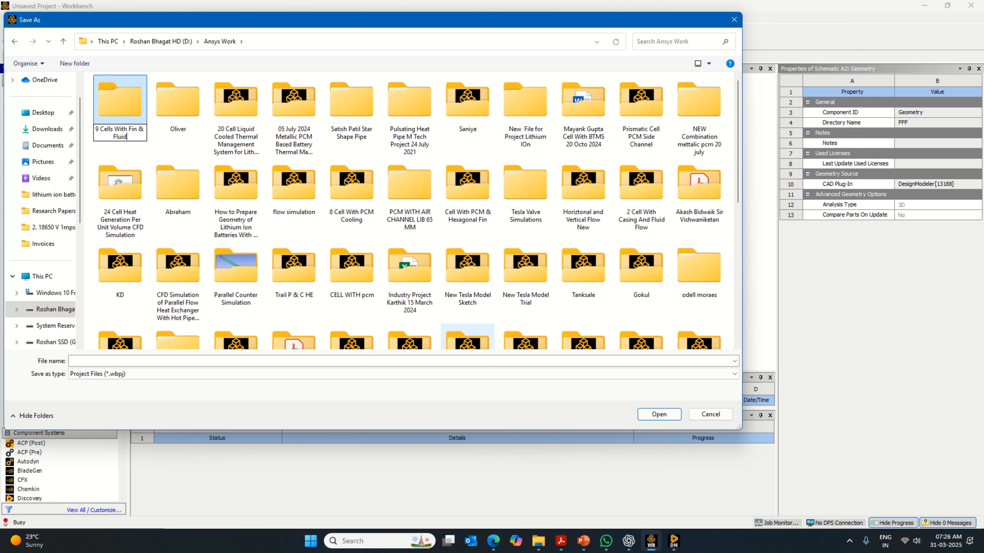
key(Return)
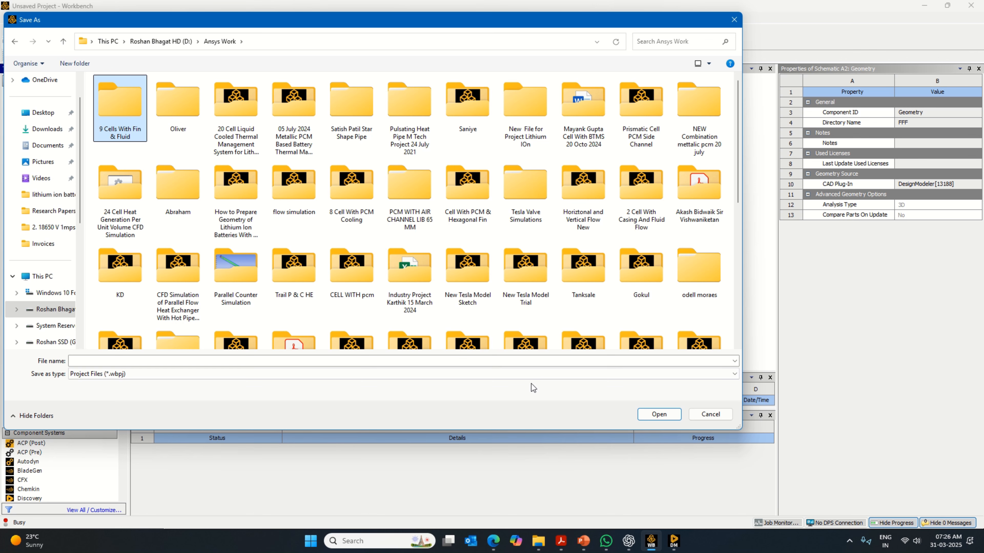
- Save the project inside the new 9 Cells With Fin & Fluid folder under the same name, 9 Cells With Fin & Fluid
click(663, 415)
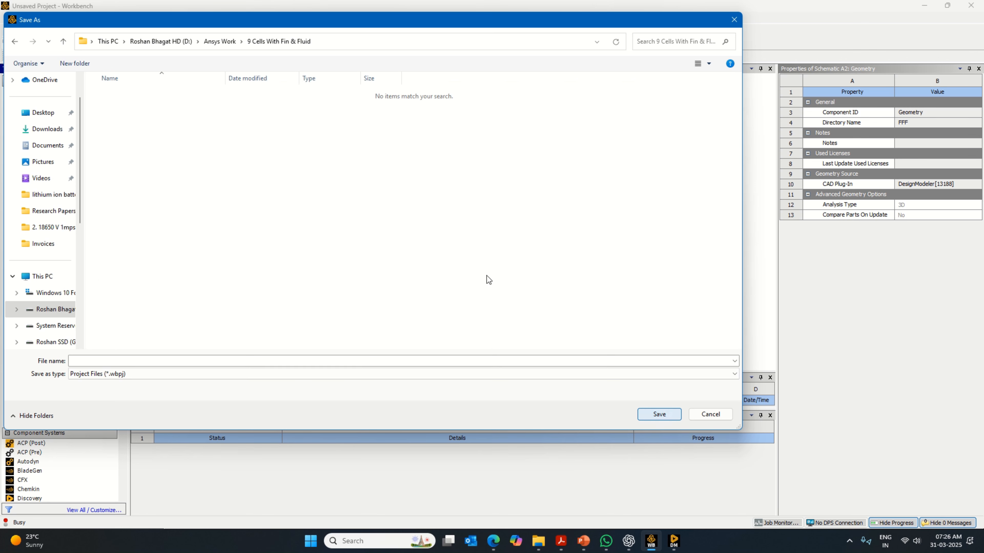
right_click(302, 44)
click(339, 59)
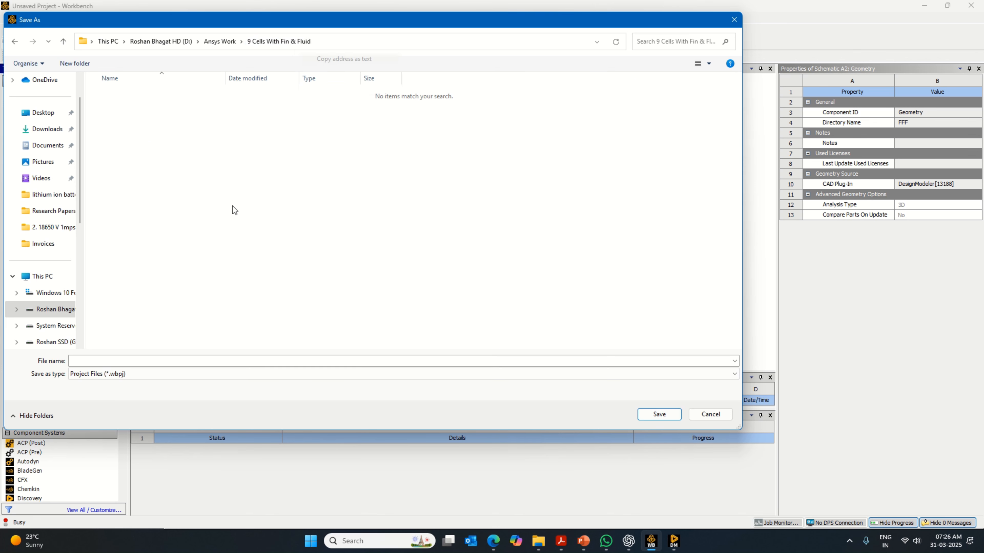
click(187, 359)
key(ctrl+v)
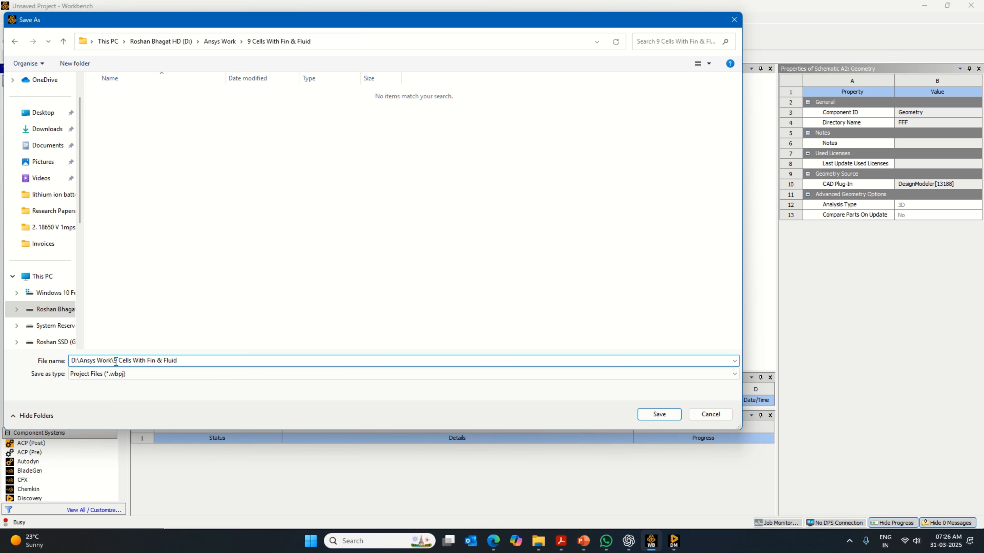
drag(111, 360, 66, 361)
key(BackSpace)
click(659, 414)
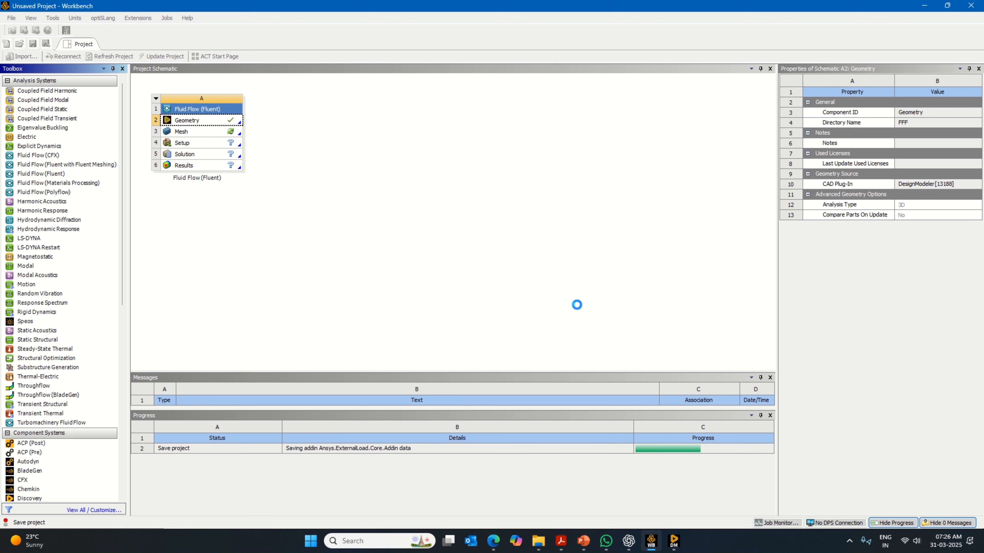
- Open the Fluent system's Mesh cell in Meshing, fit the model in view and generate the mesh with the default element size
click(232, 136)
right_click(229, 133)
click(253, 141)
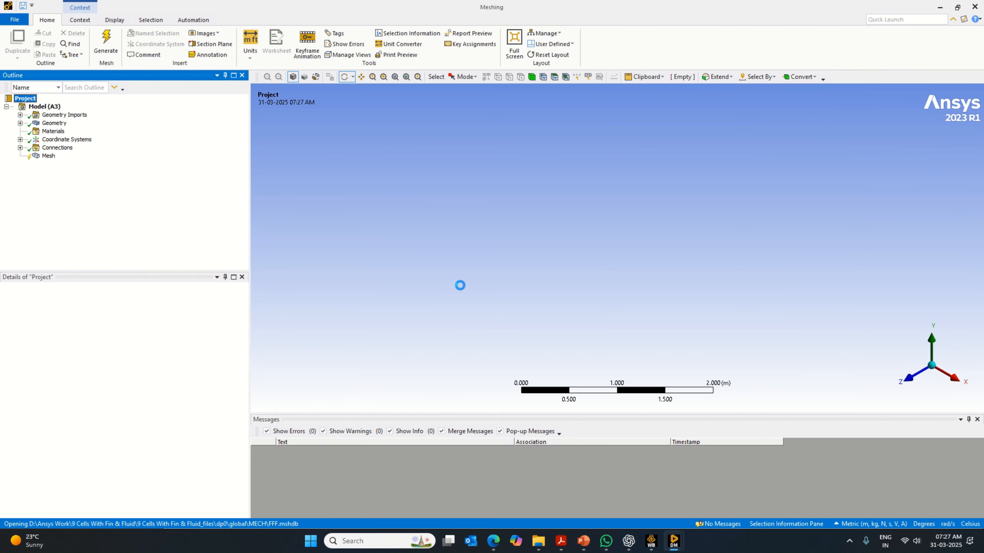
click(395, 76)
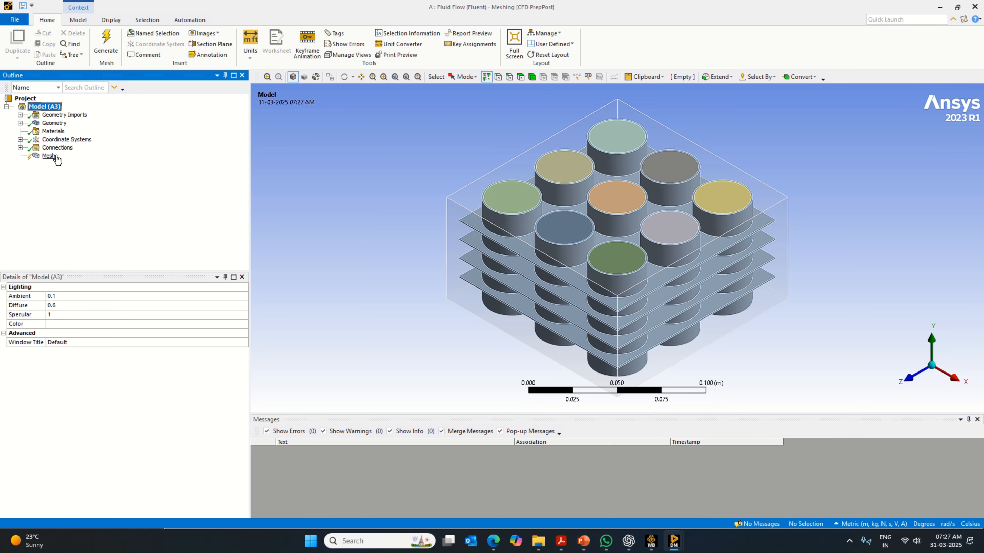
right_click(48, 156)
click(83, 188)
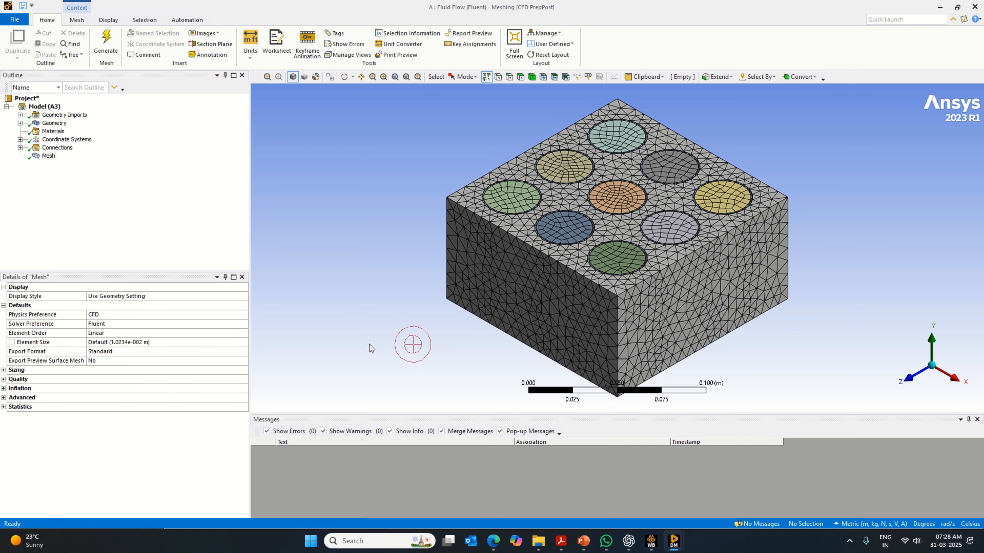
- Expand the mesh statistics, set the element size to 0.005 m and regenerate the mesh
click(4, 407)
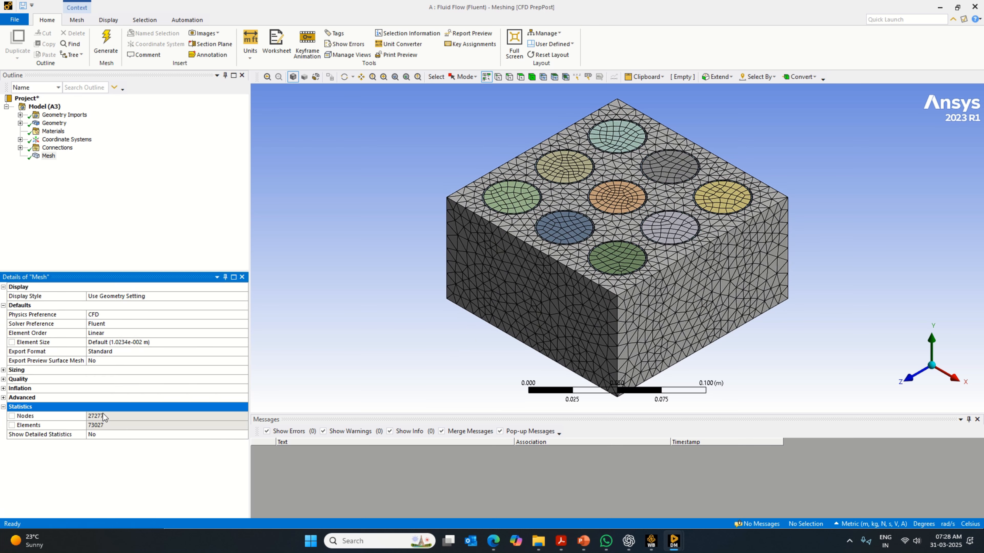
click(150, 342)
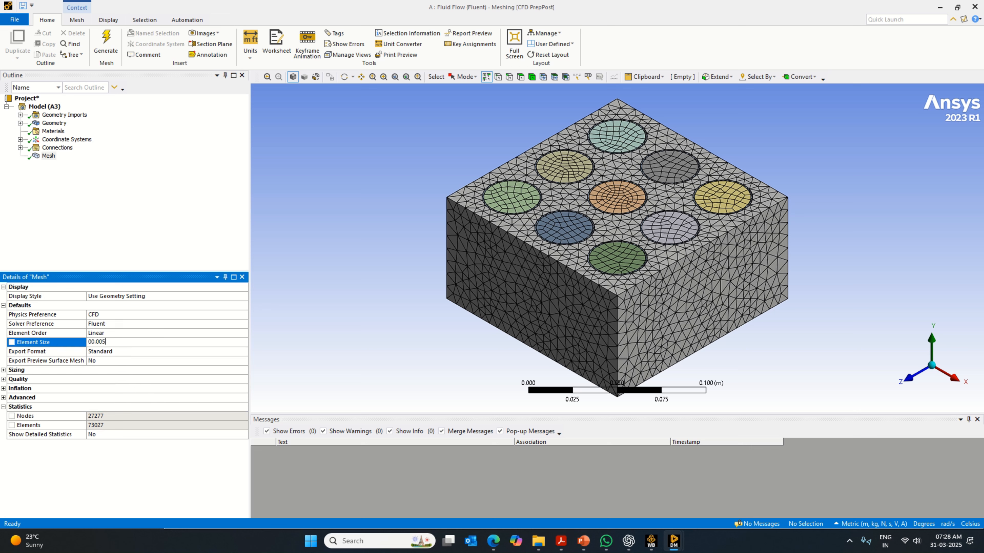
click(46, 157)
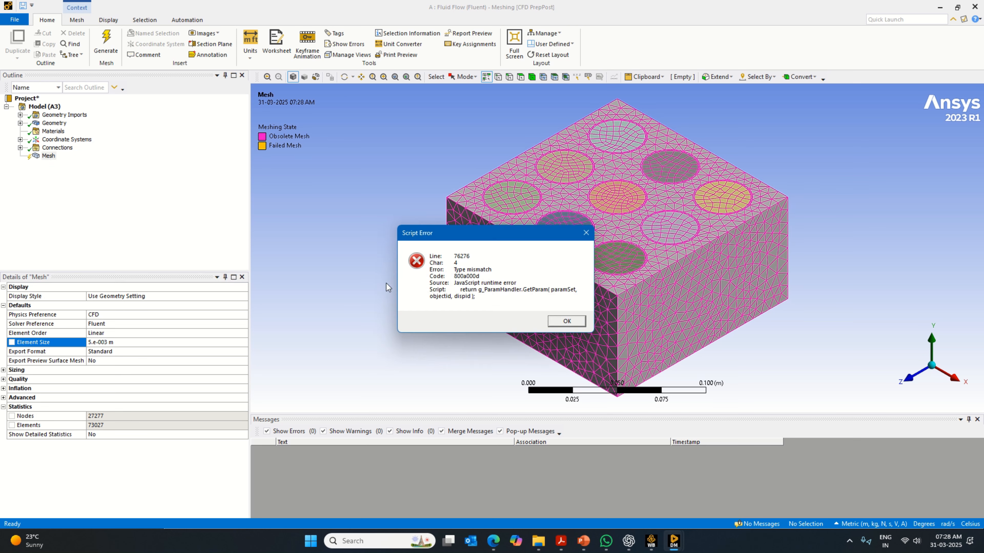
click(549, 322)
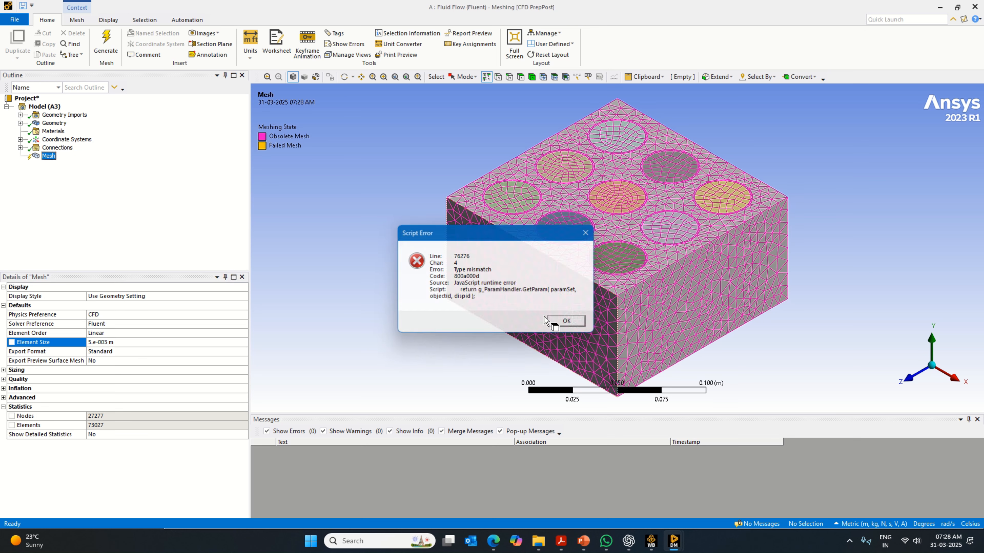
right_click(43, 157)
click(89, 188)
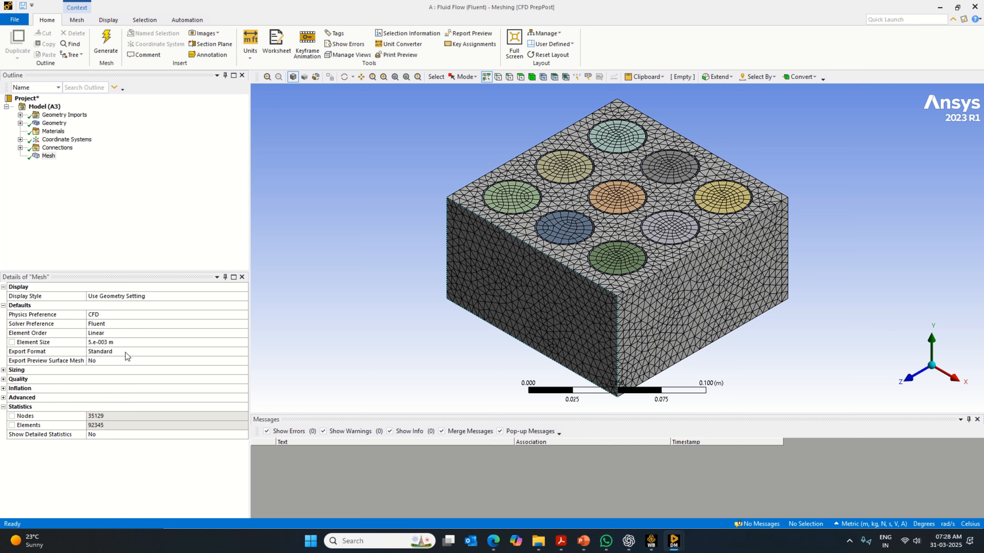
- Set the mesh element size to 0.001 m and regenerate the mesh
click(125, 341)
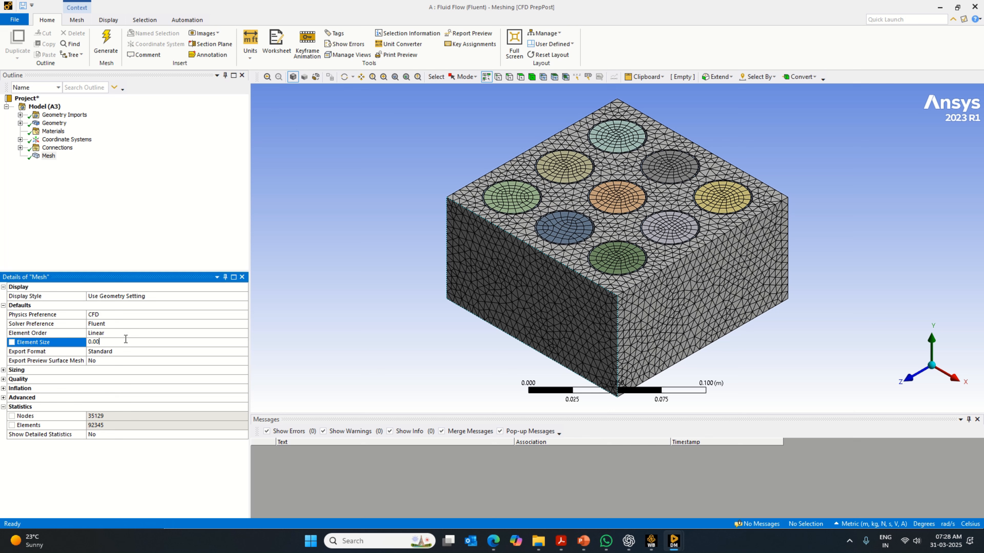
right_click(47, 157)
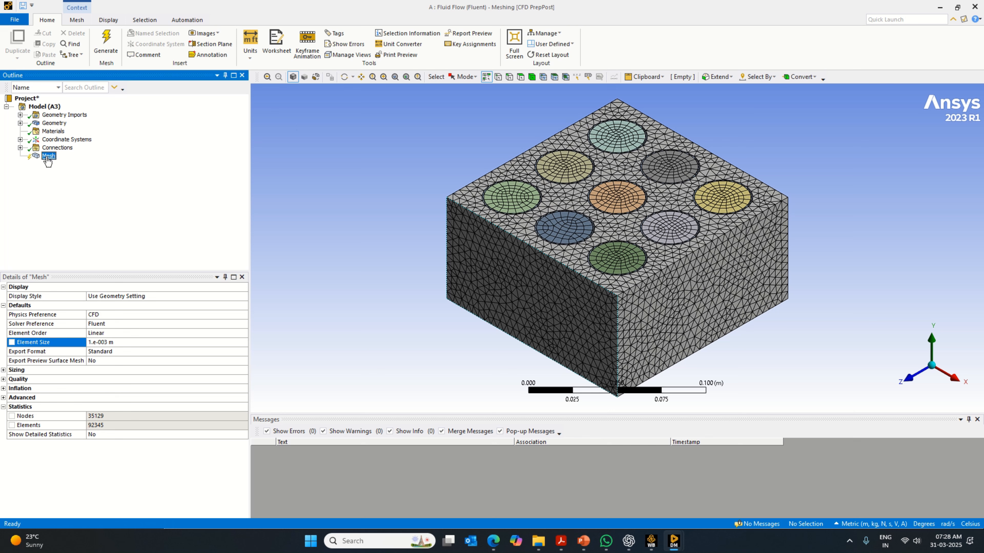
click(103, 188)
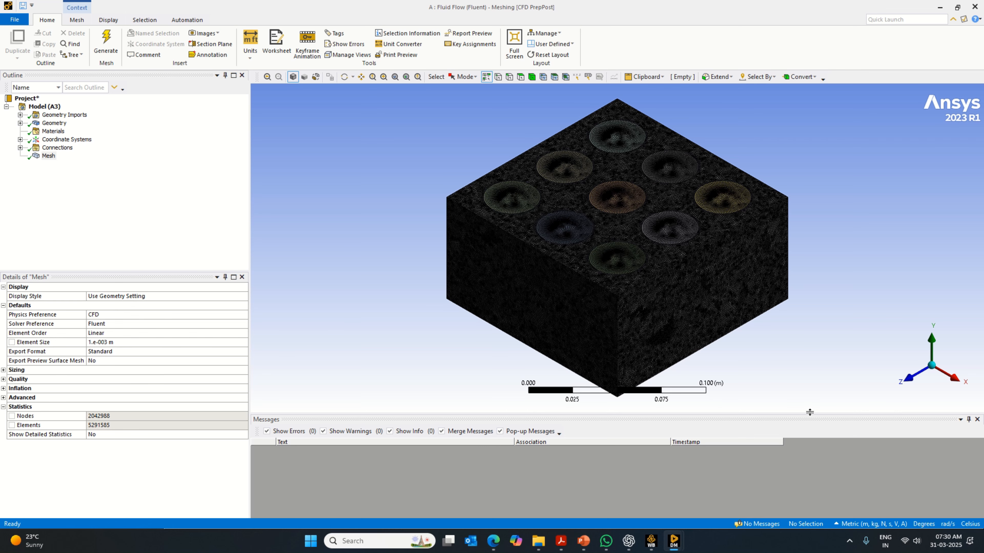
- Enlarge the graphics area and examine the refined mesh on the cell tops and the surrounding fluid block
drag(813, 422, 813, 467)
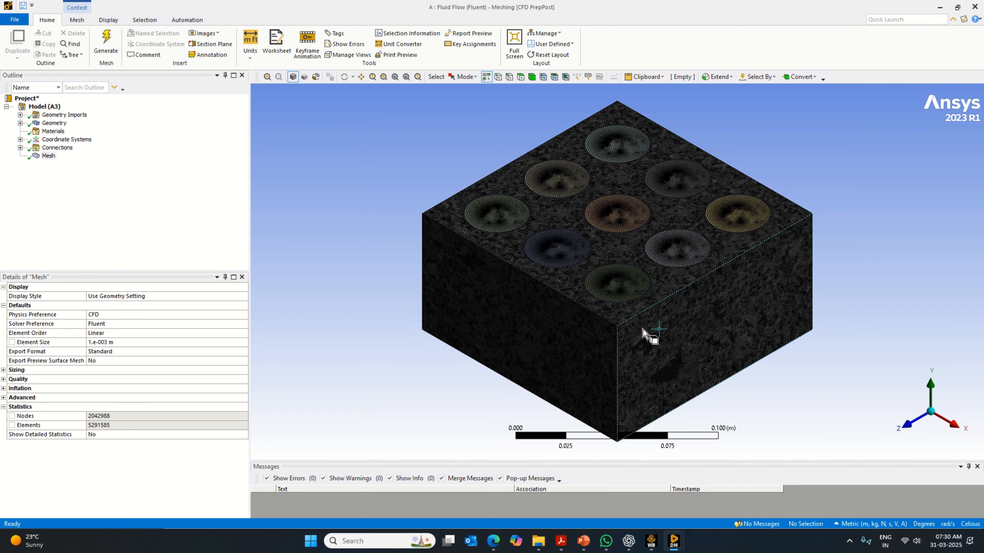
scroll(644, 333, up, 3)
scroll(643, 333, up, 2)
scroll(631, 326, down, 3)
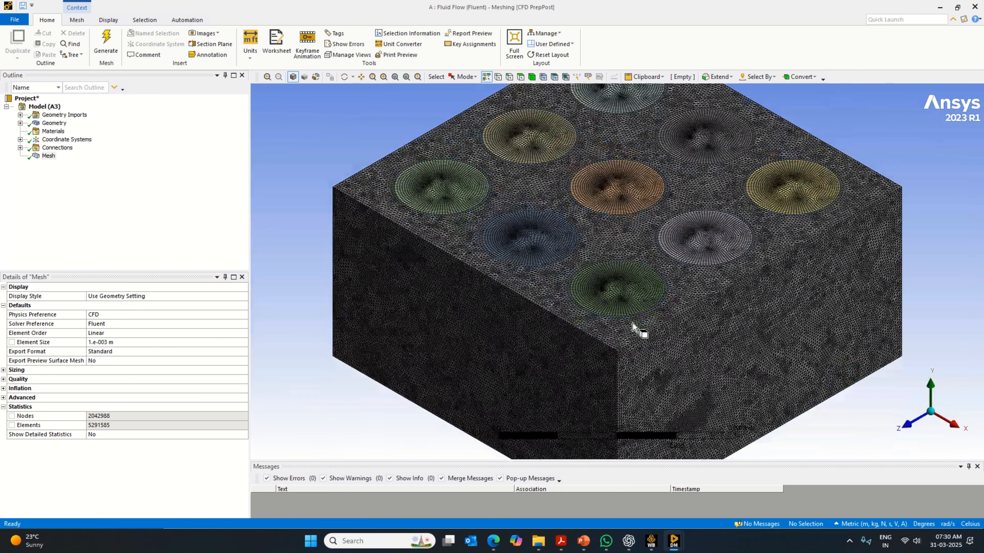
click(50, 156)
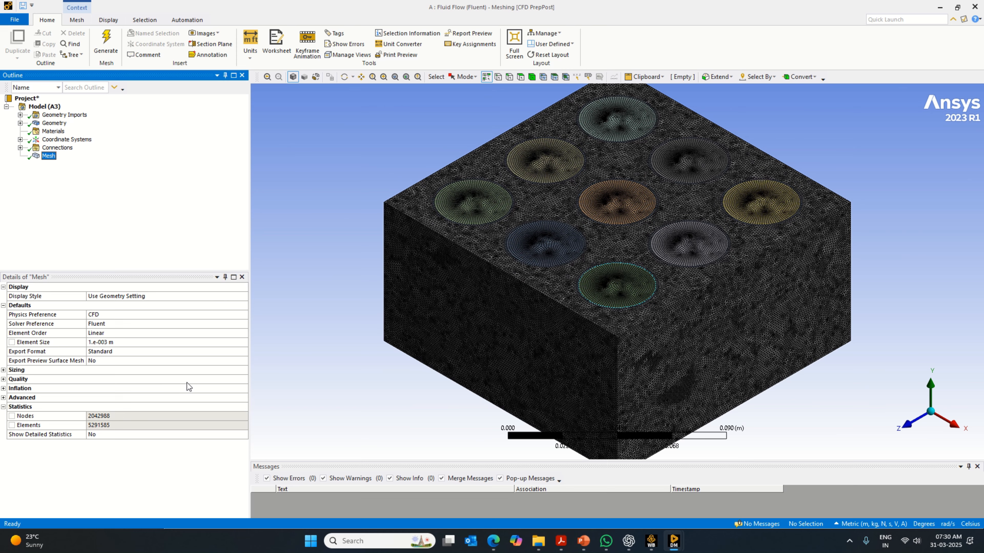
scroll(746, 338, up, 4)
scroll(745, 326, down, 4)
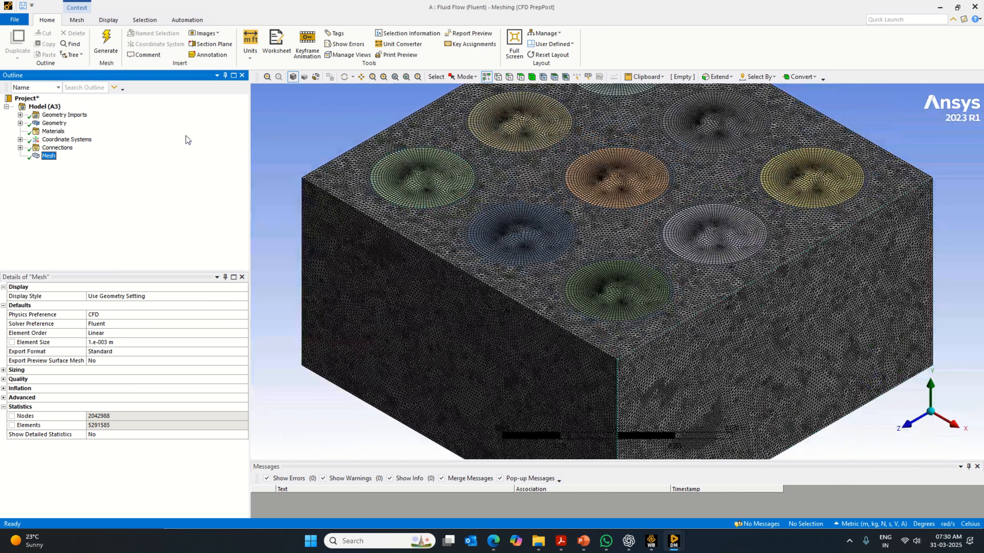
- Isolate the Fins & Casing body and examine its mesh from above and in isometric view
click(54, 122)
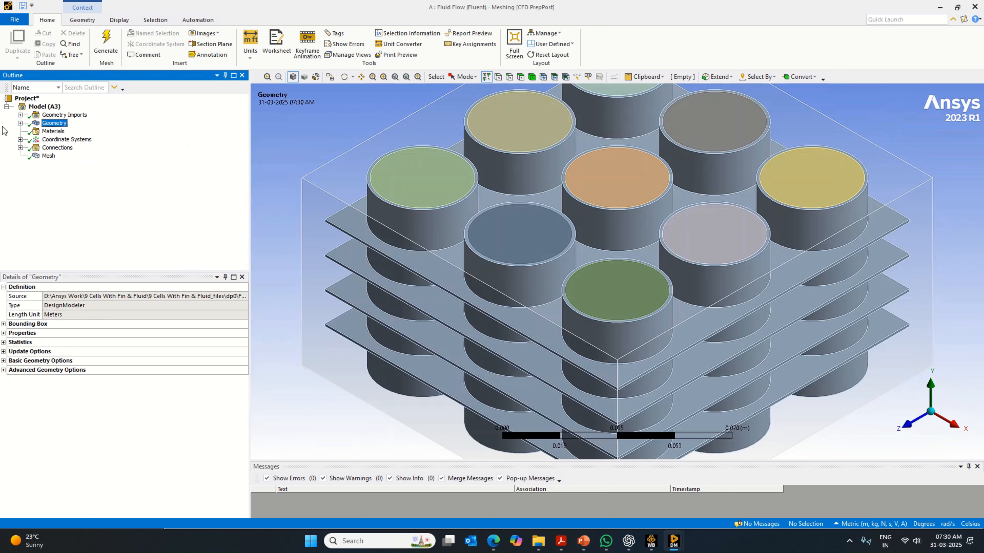
click(20, 123)
click(72, 139)
right_click(73, 143)
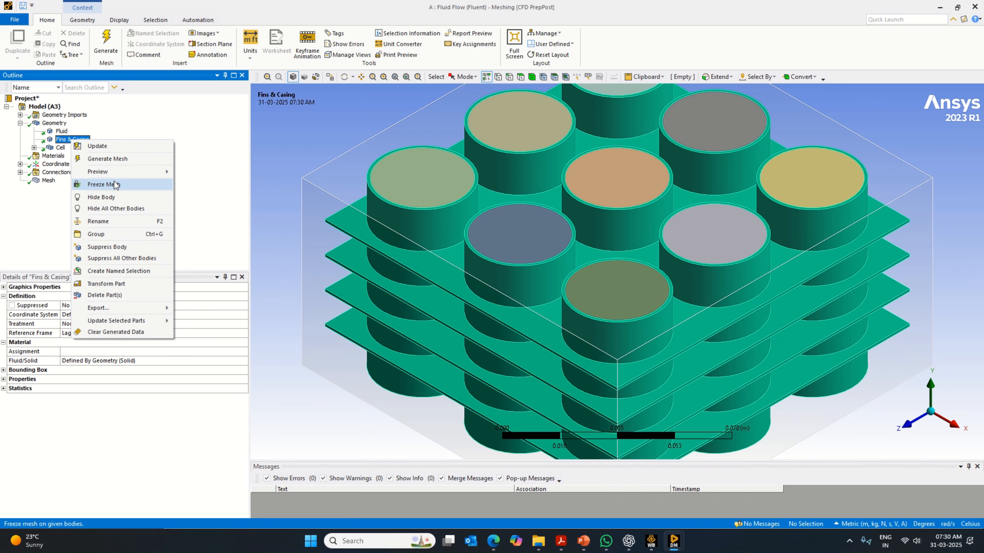
click(130, 209)
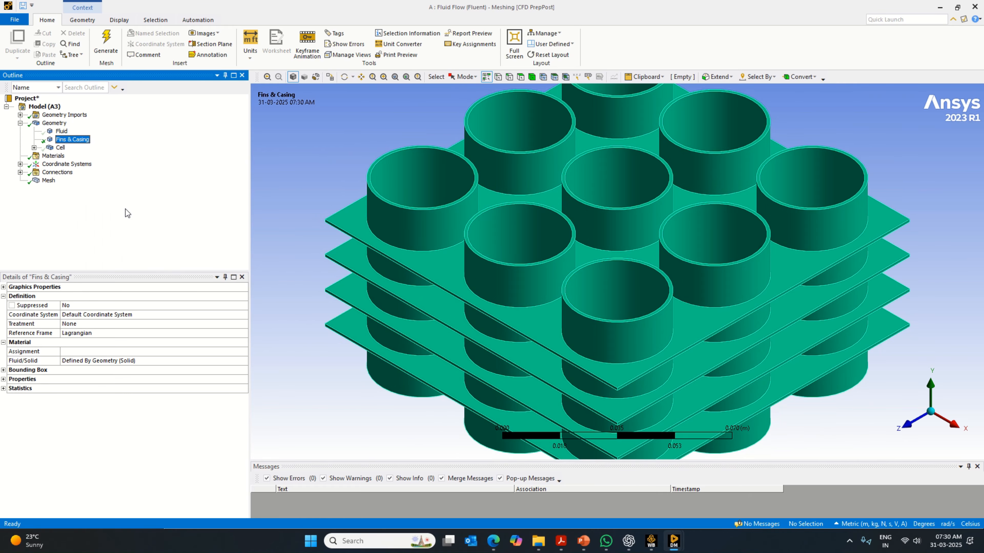
click(48, 180)
scroll(557, 329, up, 3)
scroll(565, 321, down, 5)
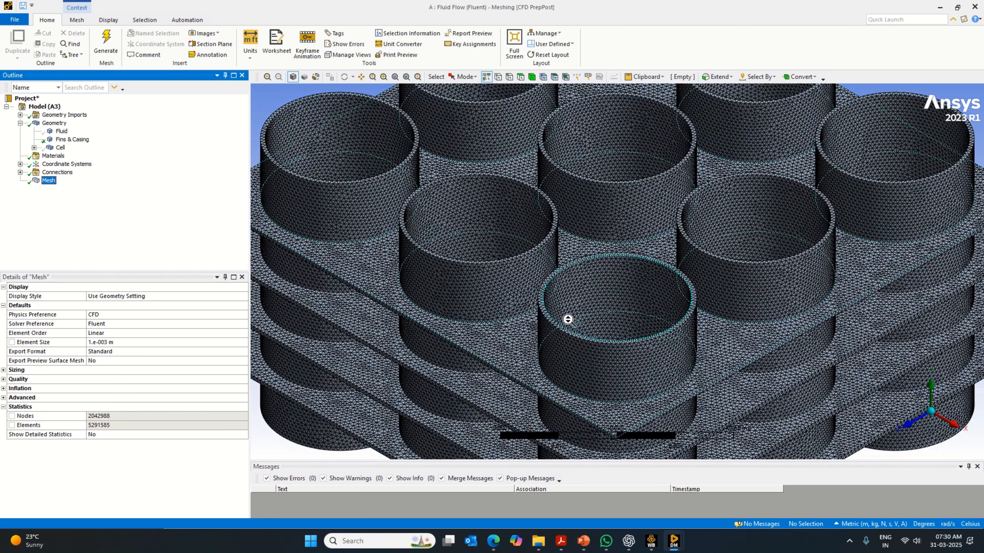
middle_drag(598, 290, 598, 336)
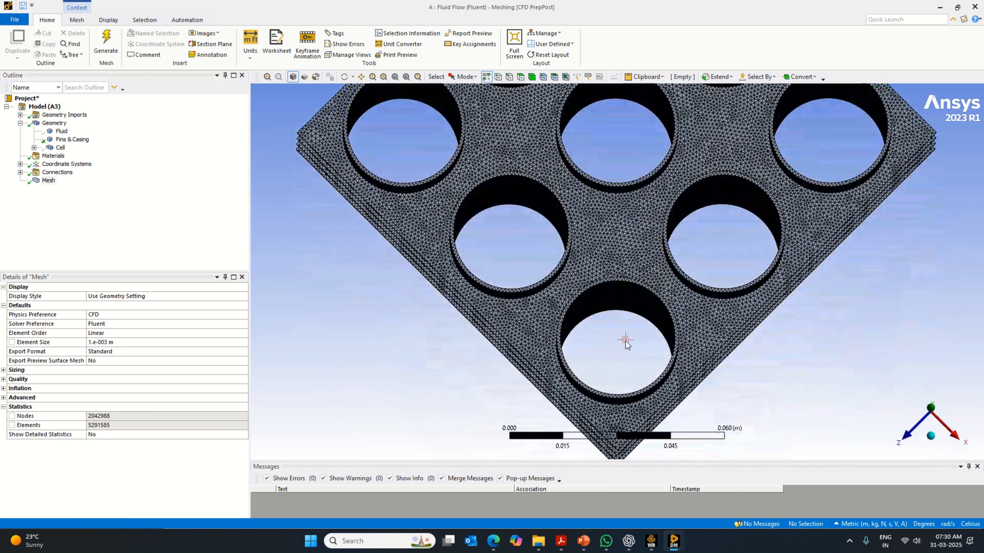
click(920, 426)
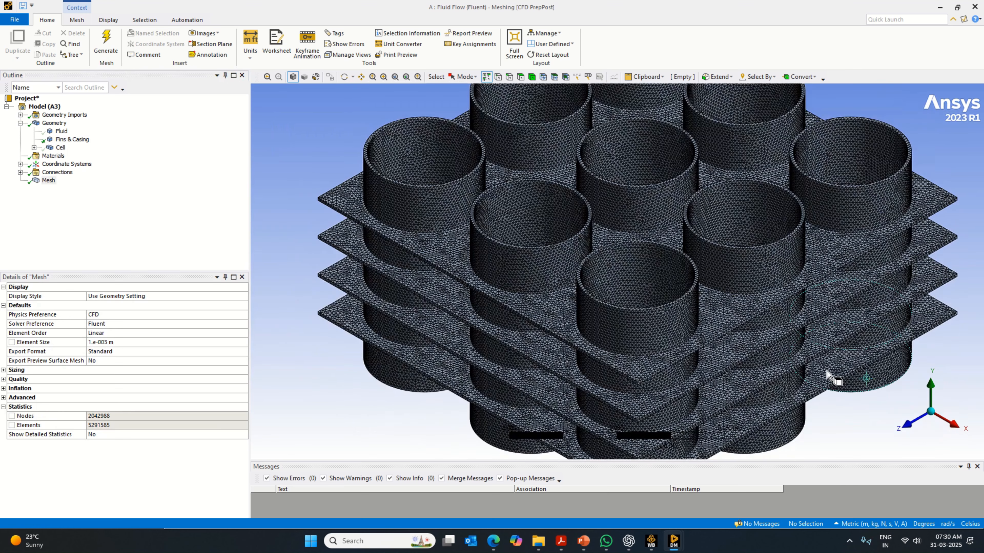
scroll(610, 329, down, 2)
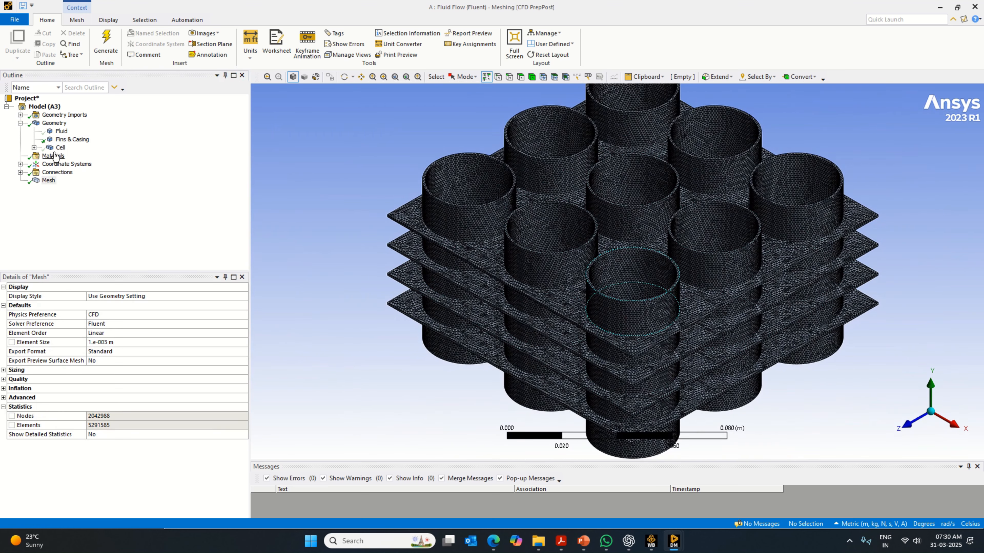
- Show all bodies again, and hide everything except the Cell part
click(67, 139)
right_click(67, 140)
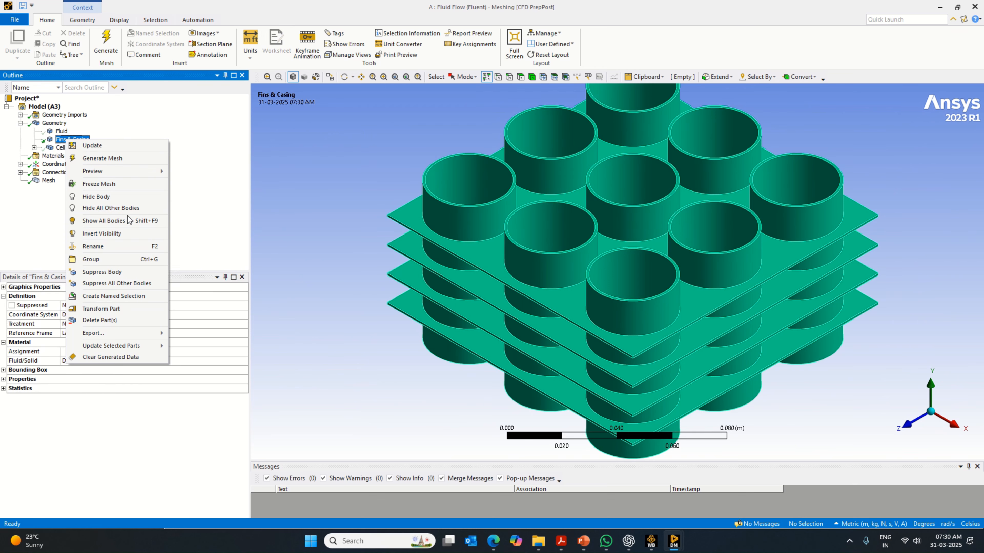
click(124, 221)
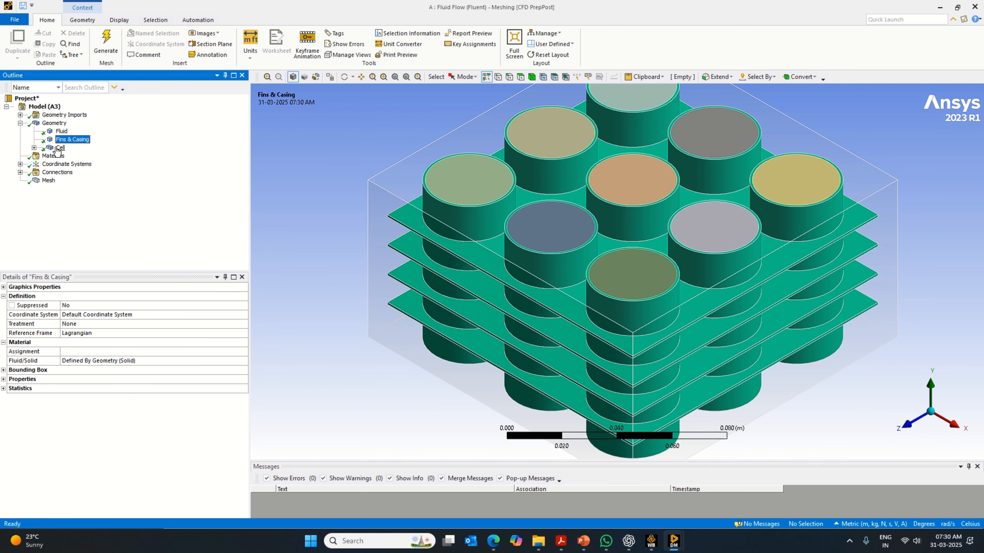
click(59, 147)
right_click(60, 148)
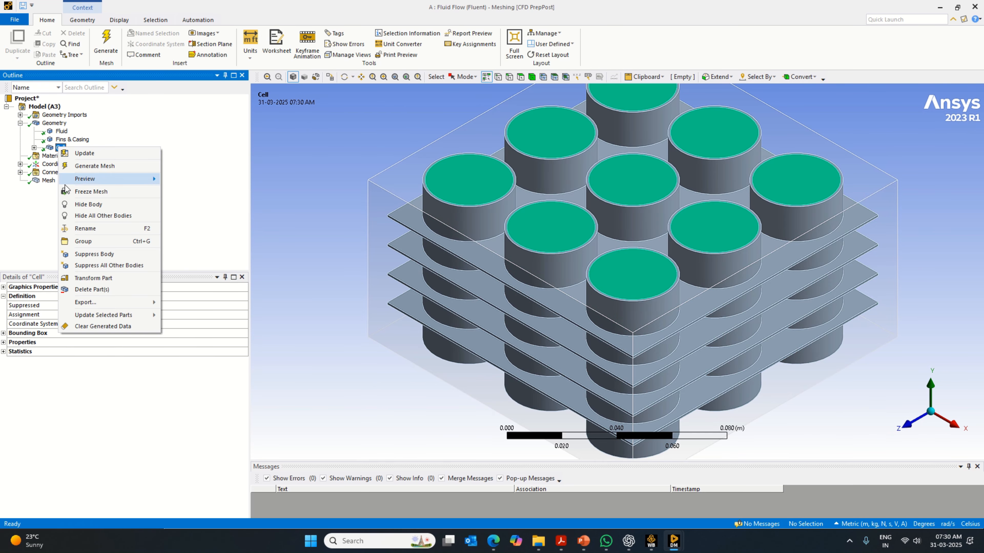
click(116, 216)
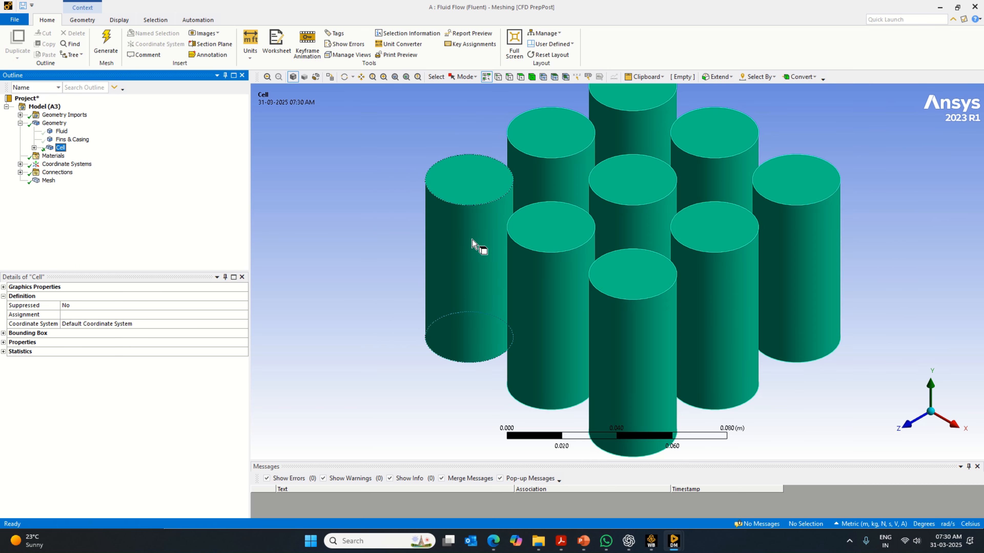
- Create a named selection from the cylindrical side faces of all nine cells, and make all bodies visible again
click(520, 77)
click(492, 224)
ctrl+click(558, 194)
ctrl+click(649, 134)
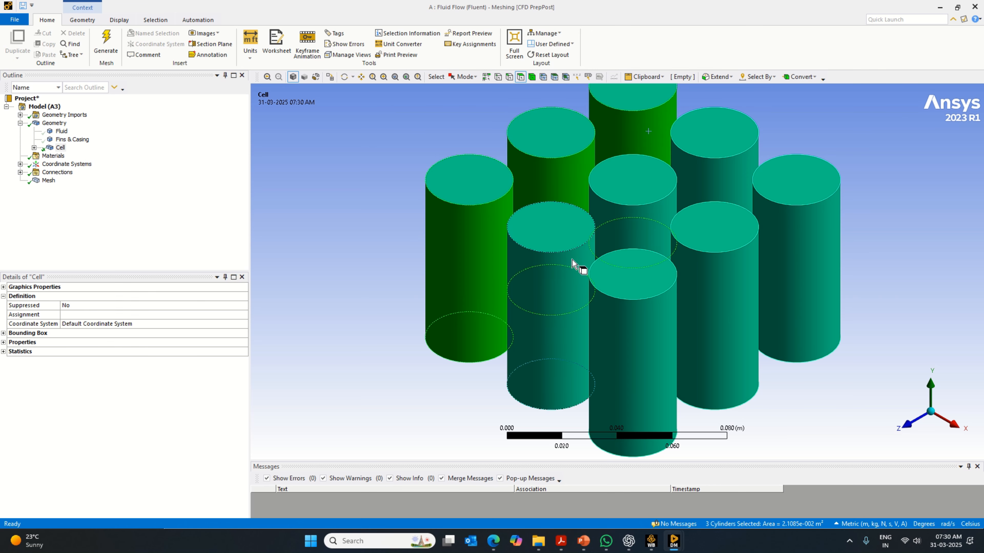
ctrl+click(576, 268)
ctrl+click(652, 233)
ctrl+click(747, 191)
ctrl+click(790, 242)
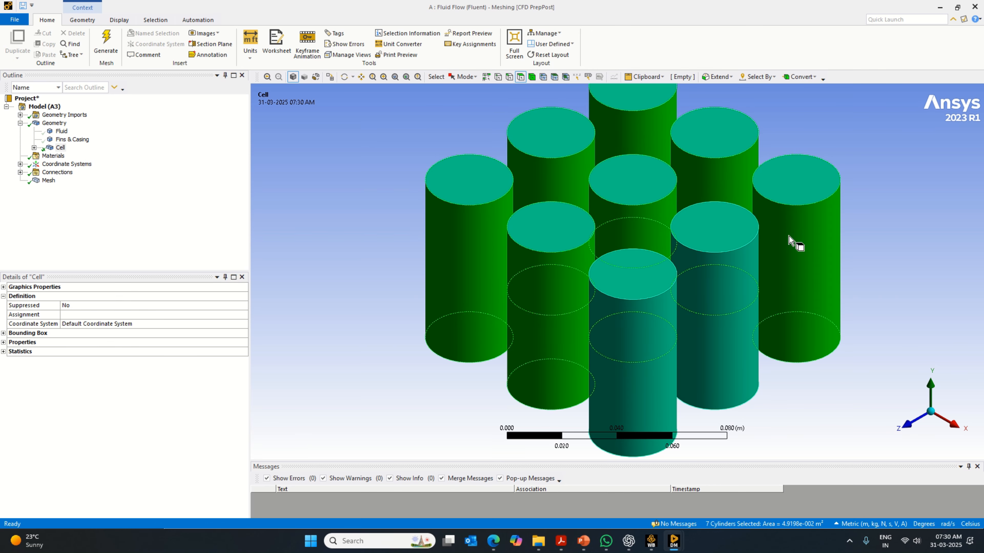
ctrl+click(749, 281)
ctrl+click(636, 357)
right_click(632, 352)
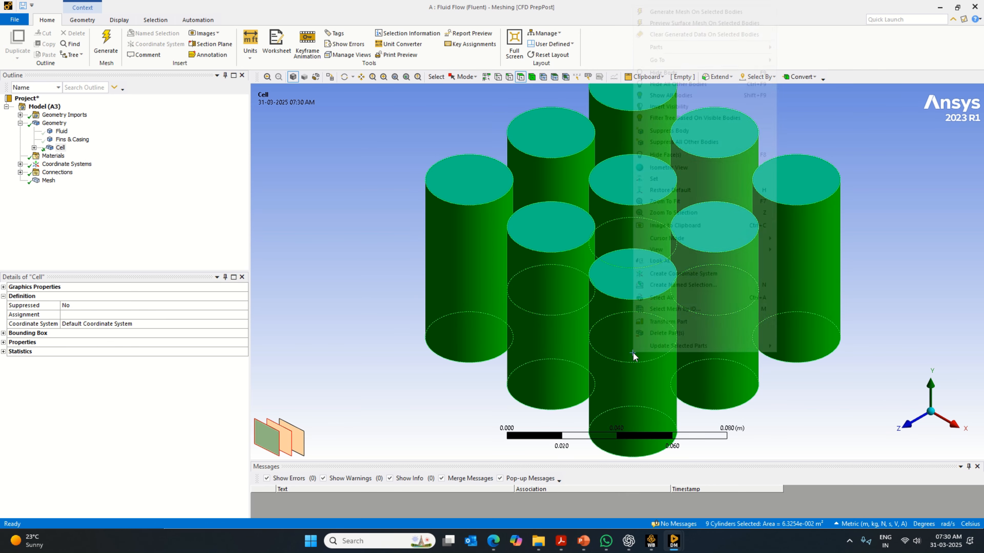
click(683, 285)
key(Return)
right_click(332, 168)
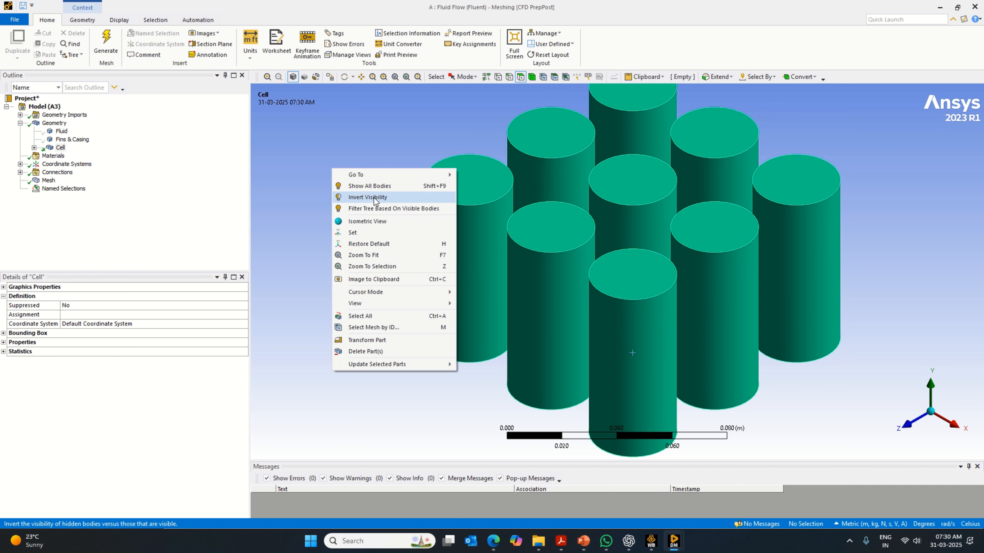
click(376, 186)
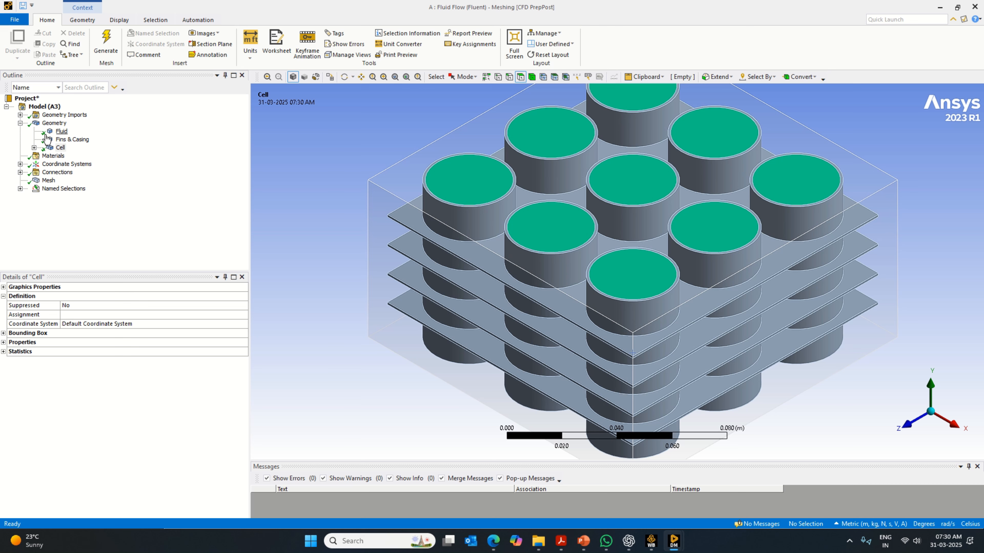
- Review the Cell Boundary selection, and create a named selection called Inlet from the fluid block's side face on the negative X side
click(20, 189)
click(59, 198)
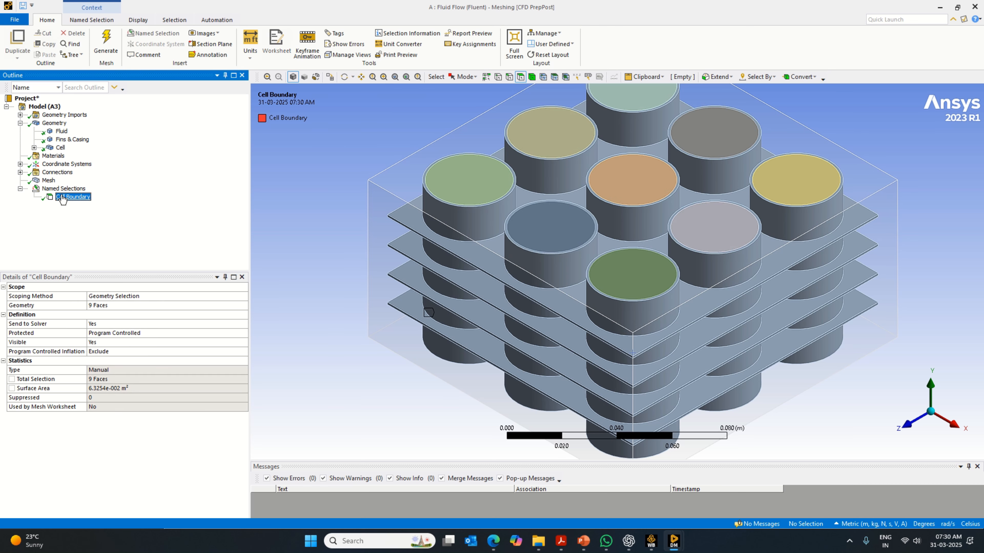
middle_drag(333, 236, 557, 260)
click(557, 258)
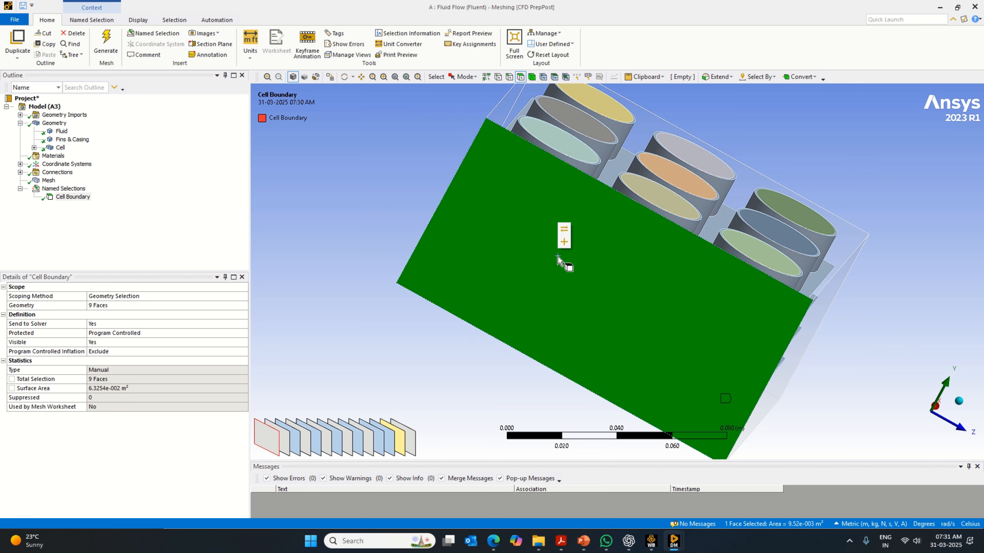
right_click(558, 256)
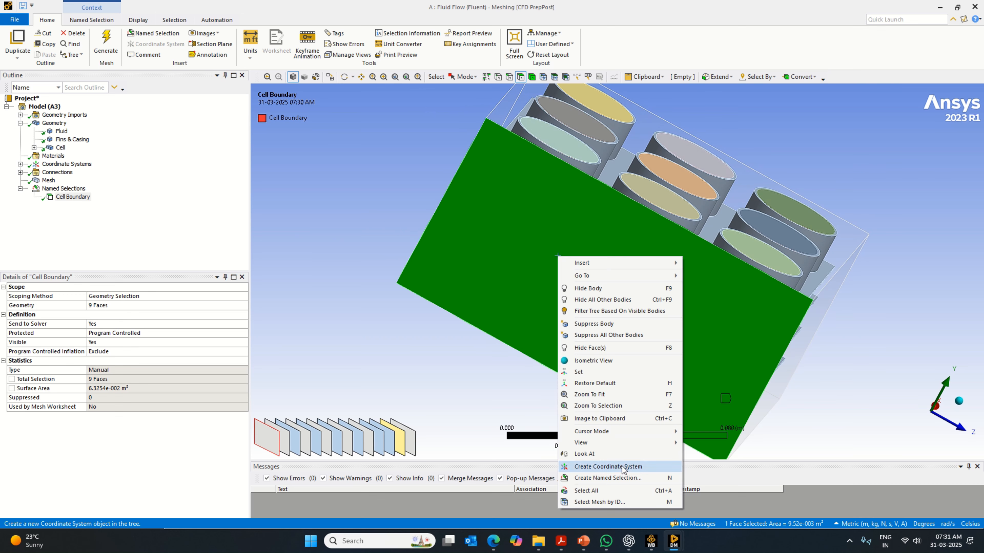
click(624, 478)
key(Caps_Lock)
text(I)
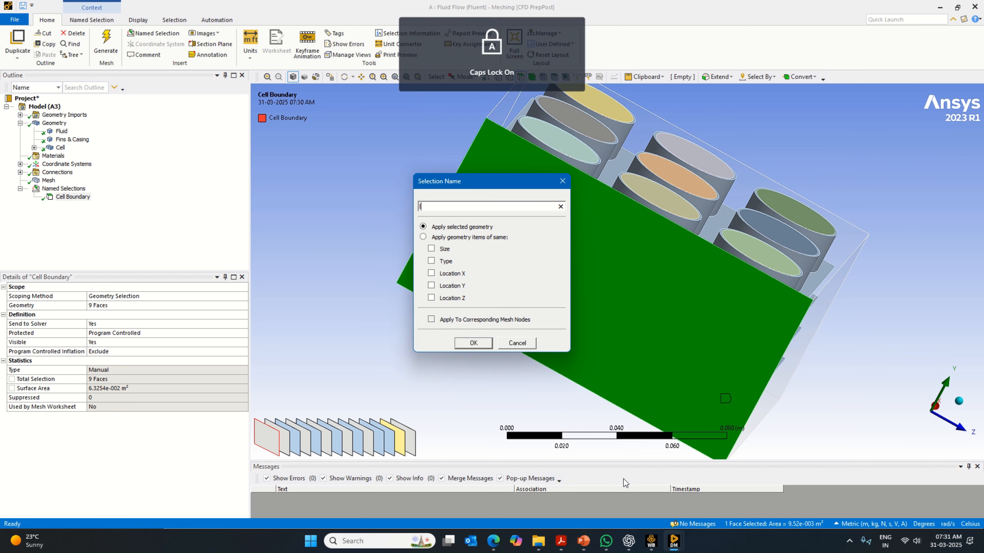
key(Caps_Lock)
text(nlet)
key(Return)
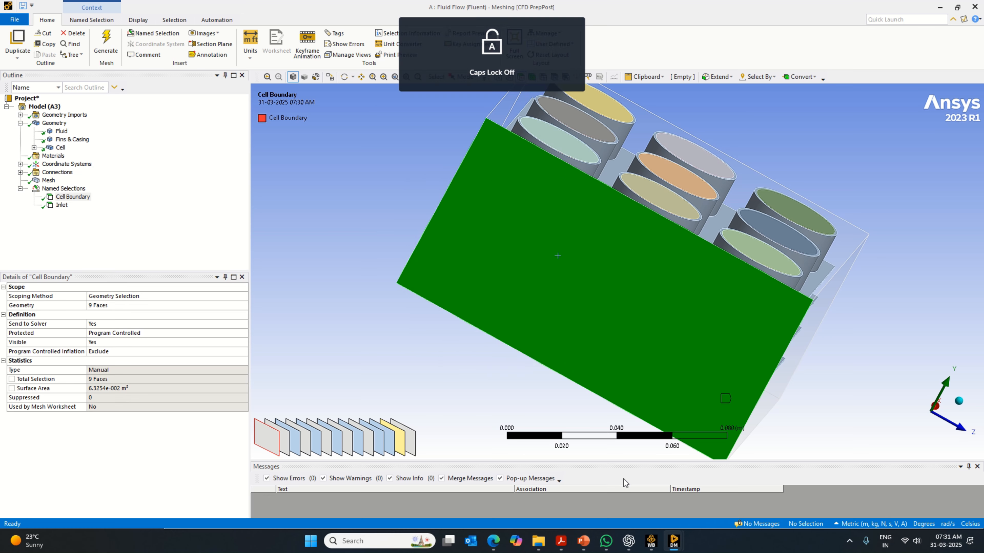
- Create a named selection called Outlet from the fluid block's opposite side face on the positive X side
middle_drag(803, 453, 593, 325)
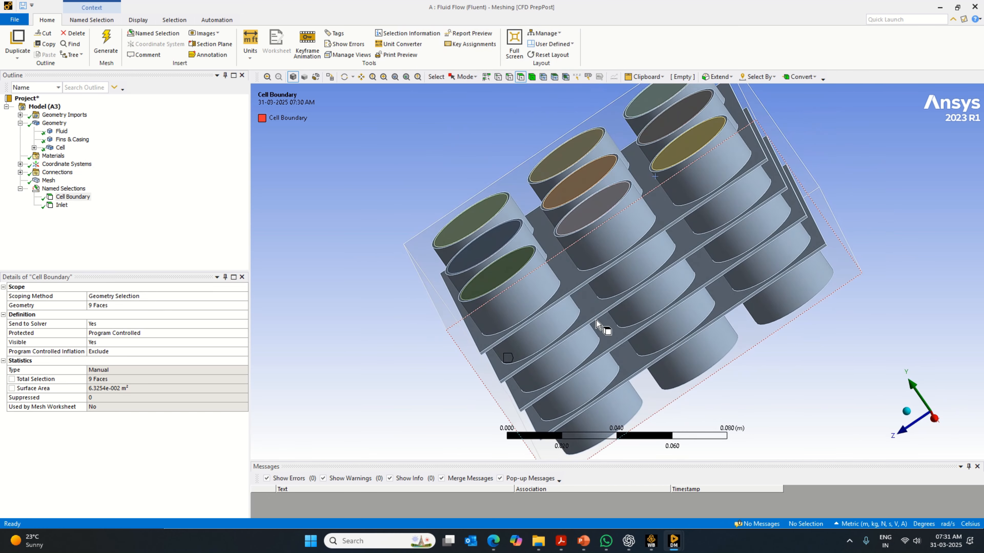
click(597, 319)
right_click(599, 317)
click(672, 287)
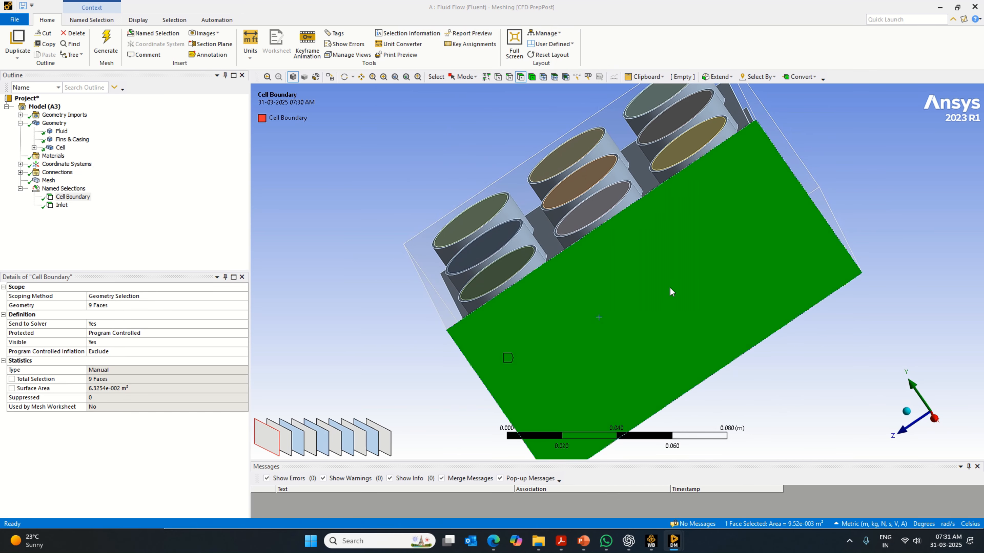
key(Caps_Lock)
text(Outle)
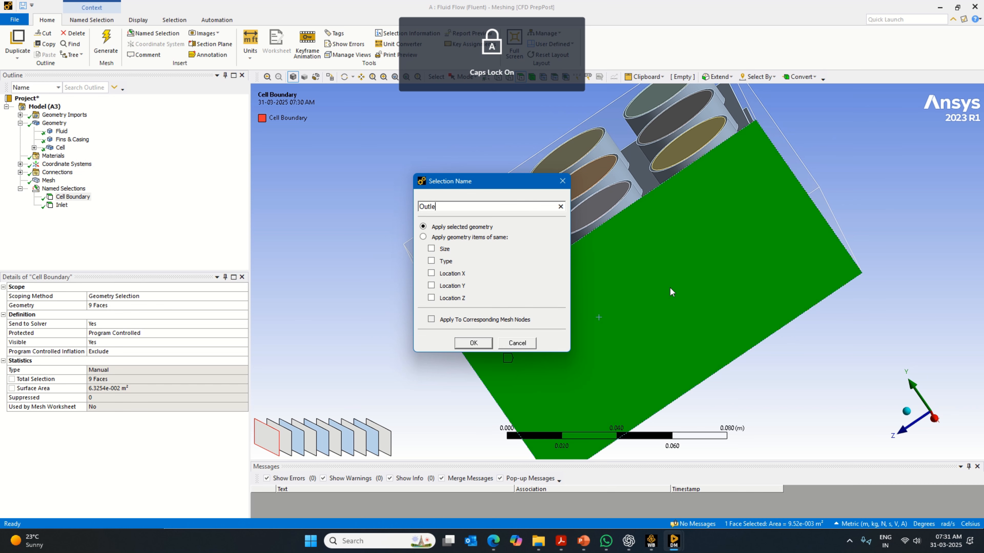
text(t)
key(Return)
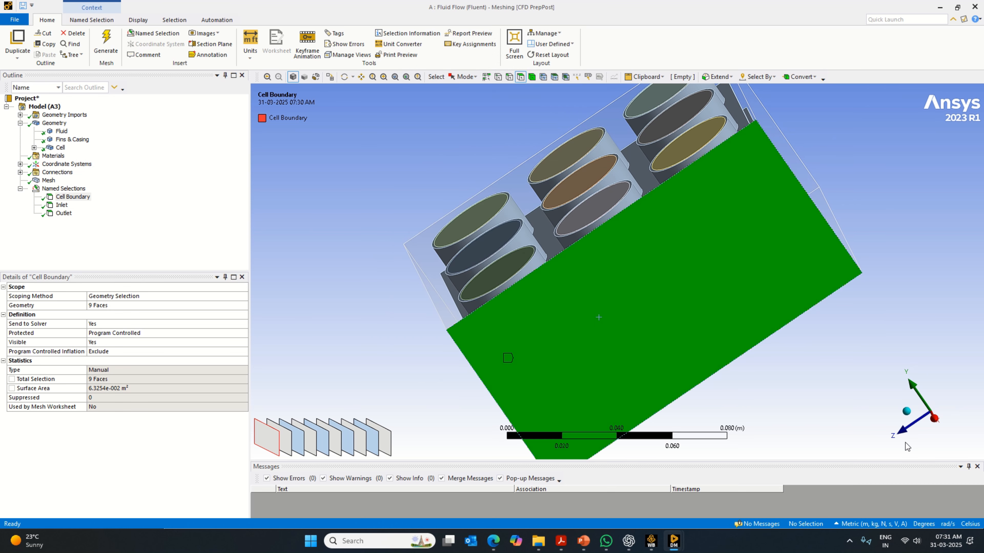
- Show the model in isometric view and highlight the Cell Boundary, Inlet and Outlet named selections together to check them
click(906, 411)
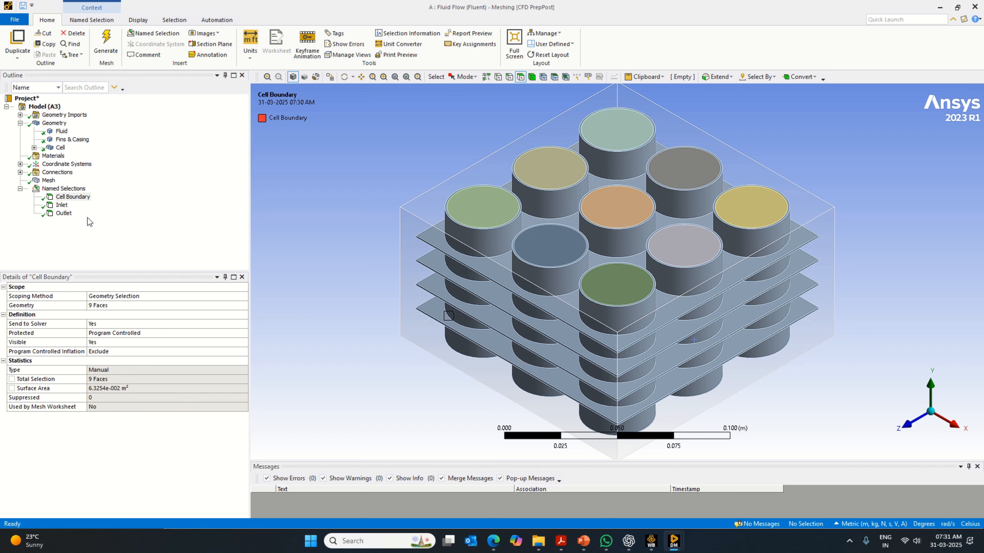
ctrl+click(62, 205)
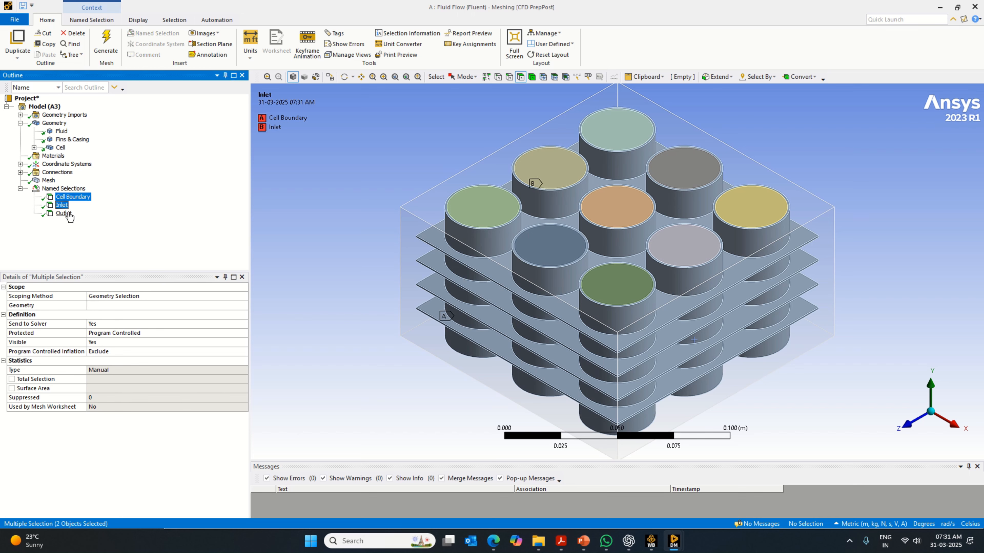
ctrl+click(66, 213)
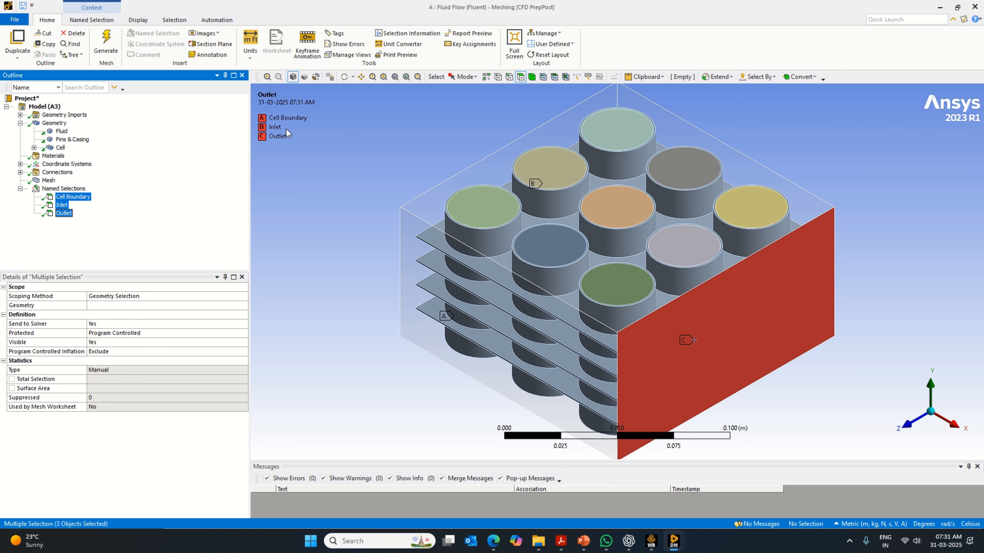
- Update the mesh for the solver, and switch to Workbench to save the project
right_click(49, 181)
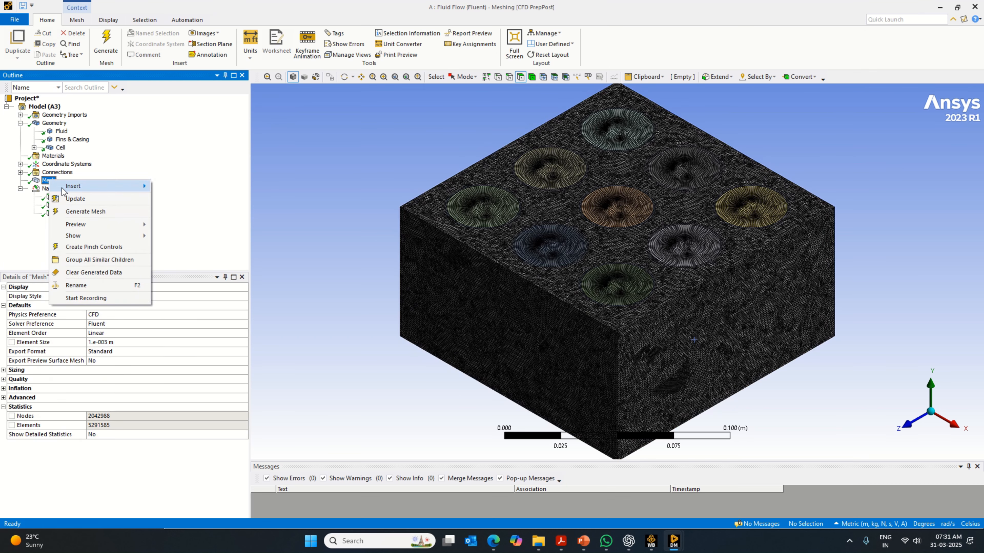
click(73, 197)
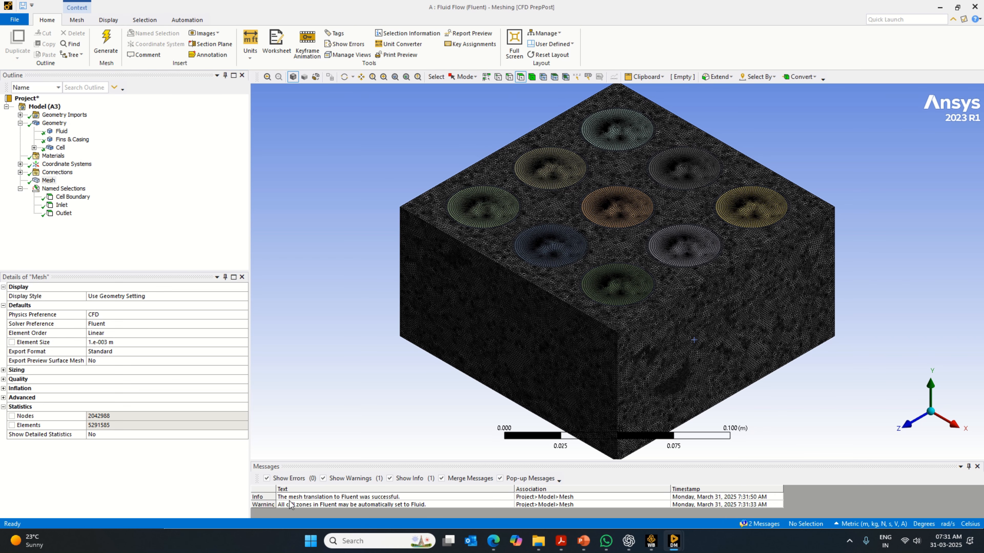
click(659, 545)
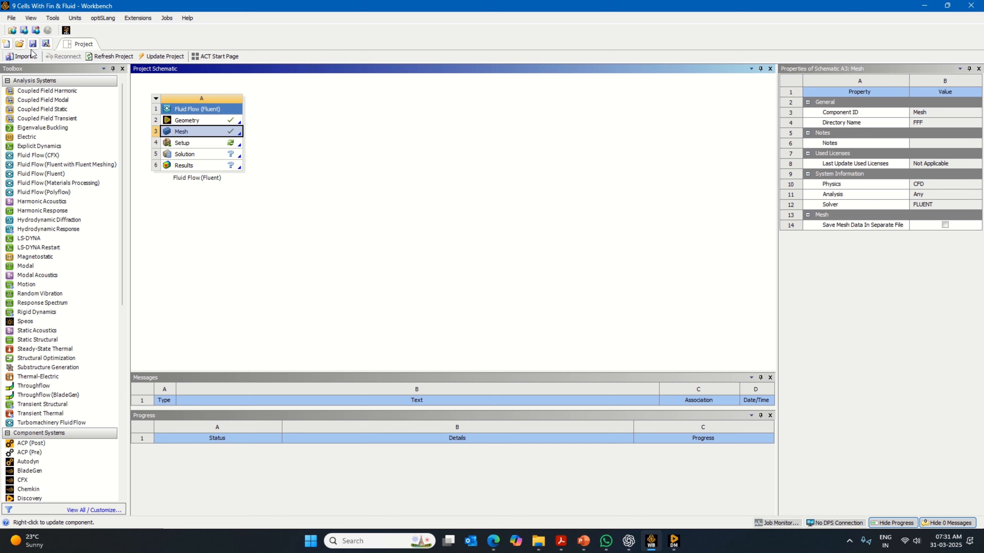
click(33, 44)
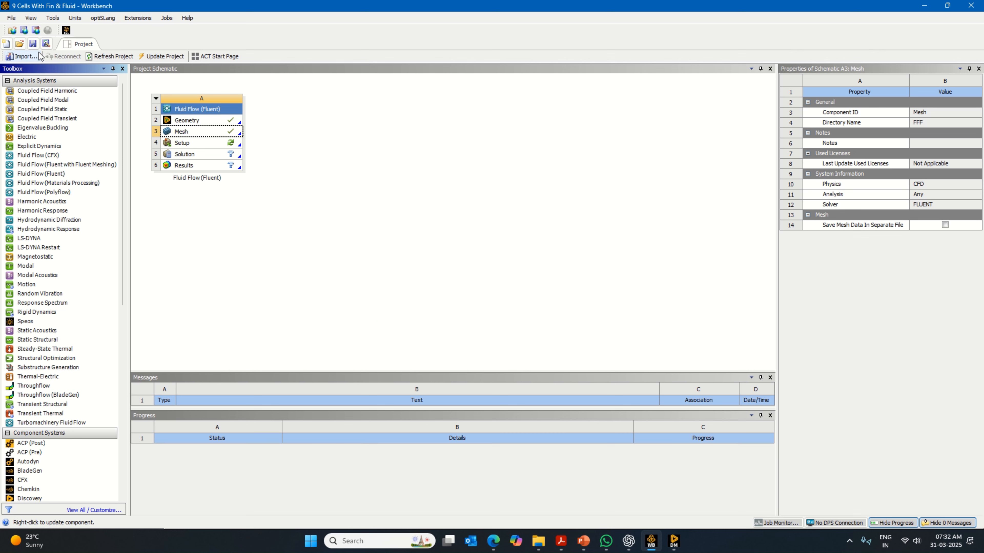
click(32, 44)
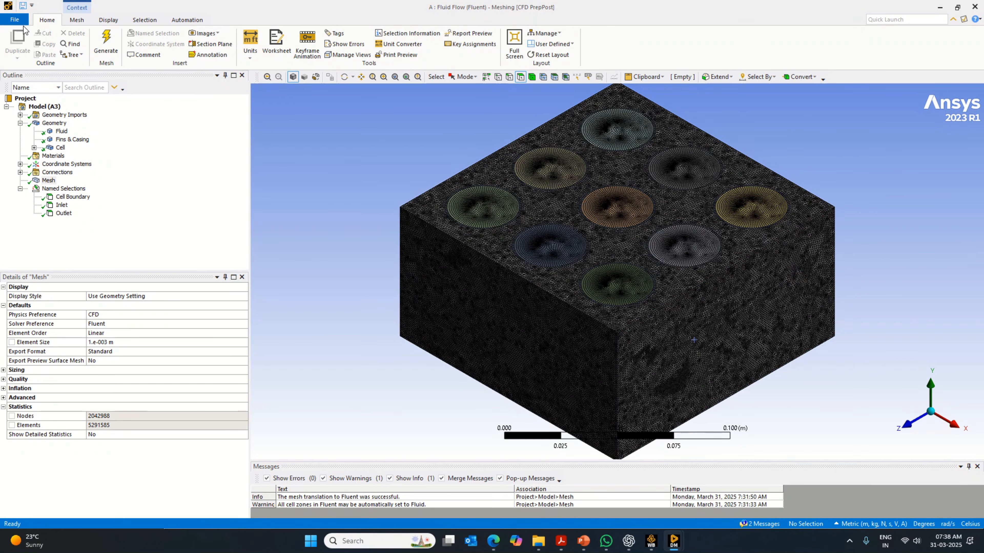
- Close the Meshing editor and return to the Workbench project schematic
click(21, 22)
click(31, 350)
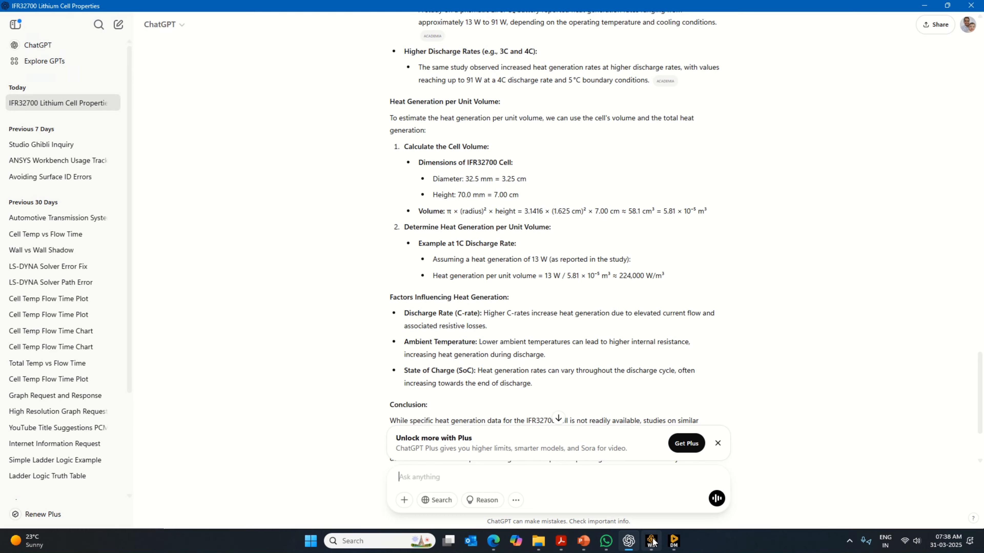
click(650, 540)
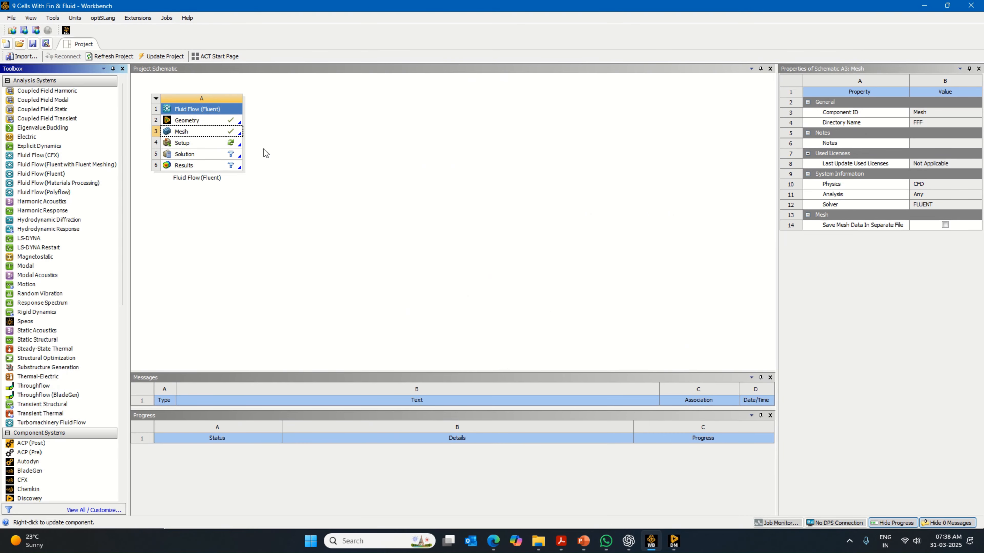
- Open the Setup cell of the Fluid Flow system and start Fluent with double precision and 16 solver processes
right_click(234, 144)
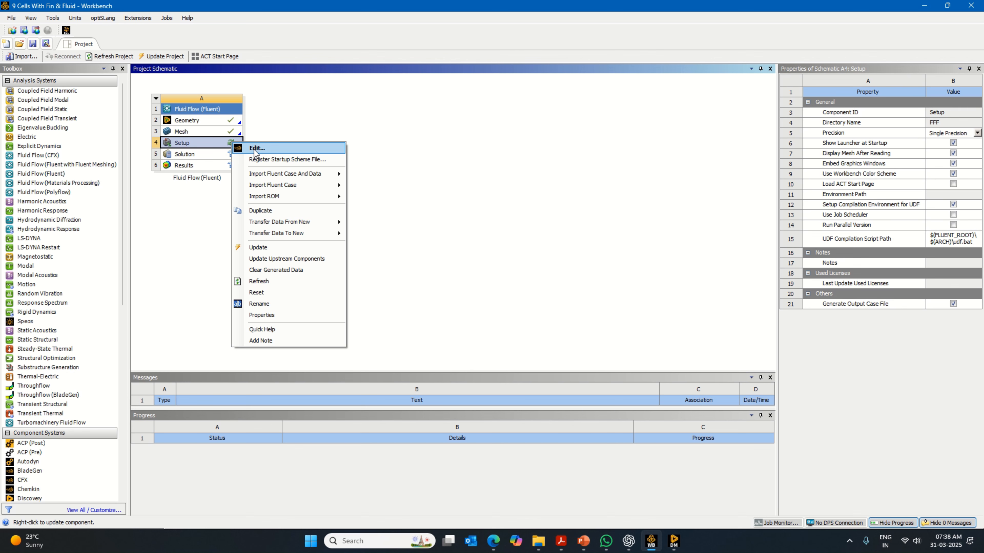
click(256, 148)
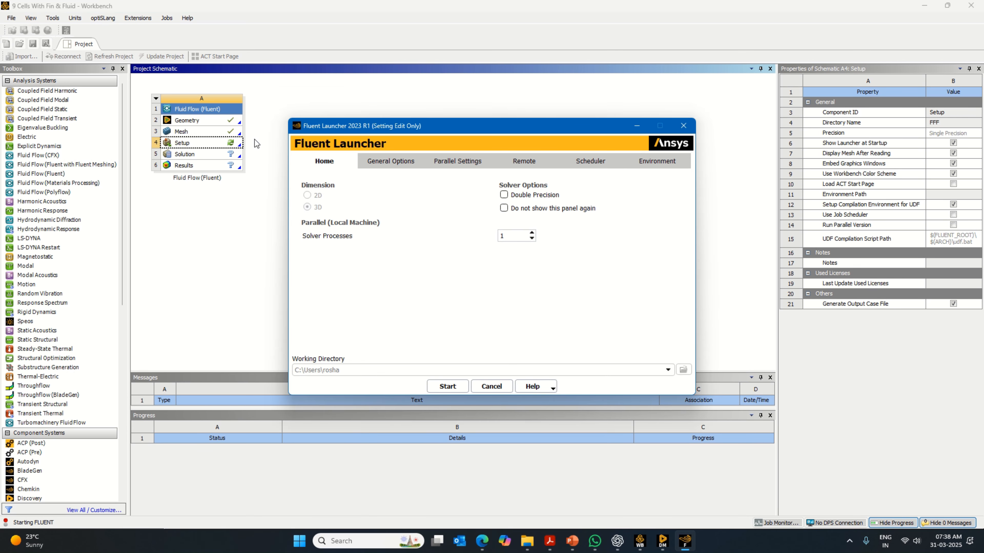
click(531, 196)
click(449, 387)
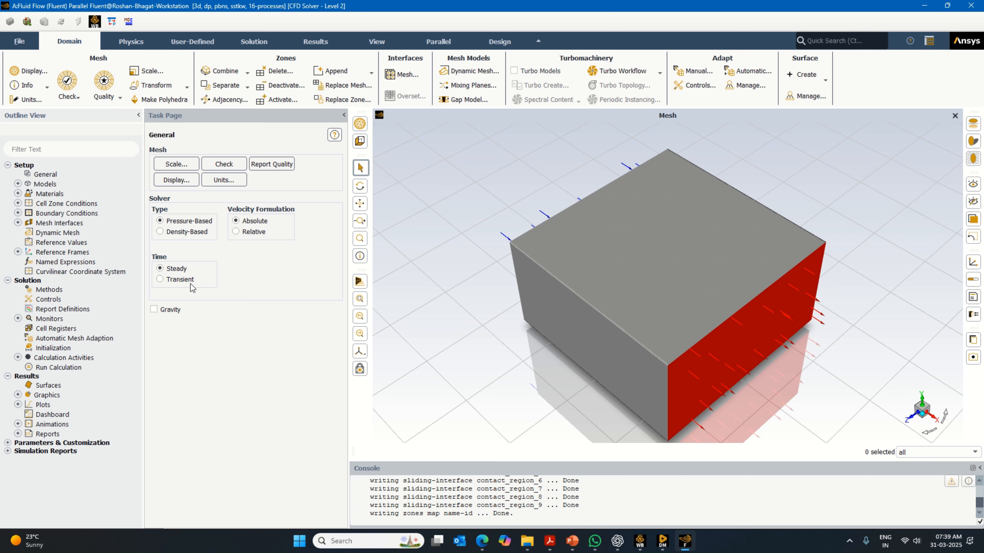
- Set the solver to transient and enable gravity with a Y acceleration of -9.81 m/s²
click(189, 280)
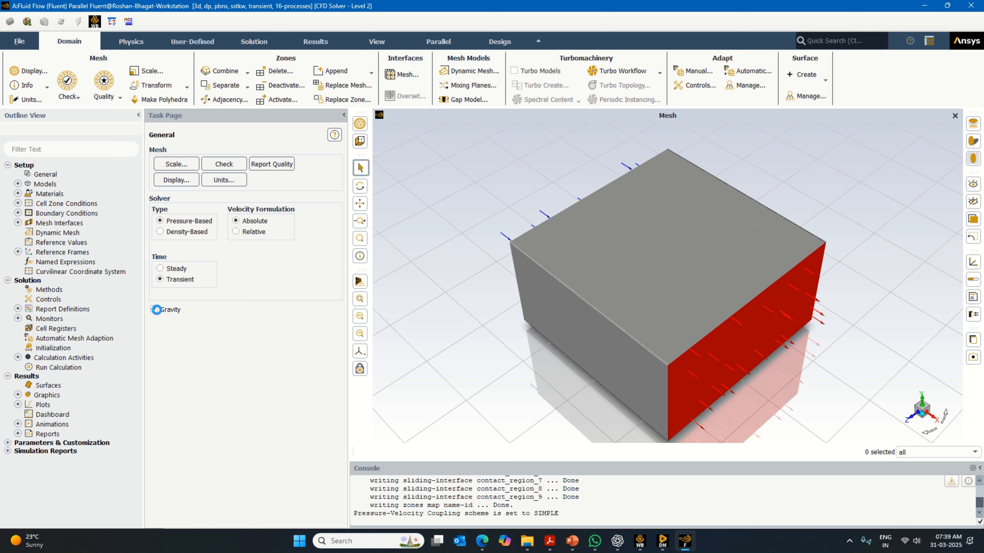
click(153, 309)
double_click(181, 348)
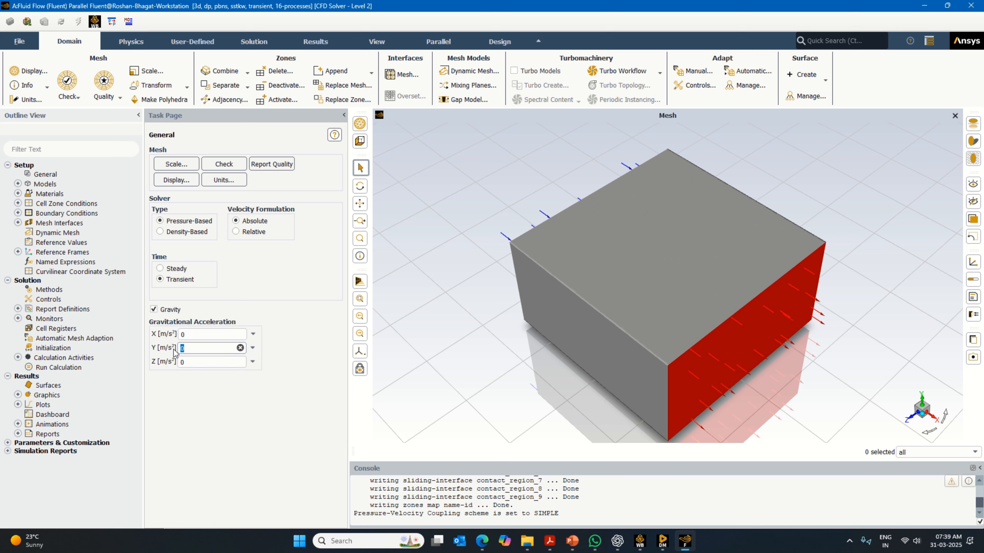
text(-9.81)
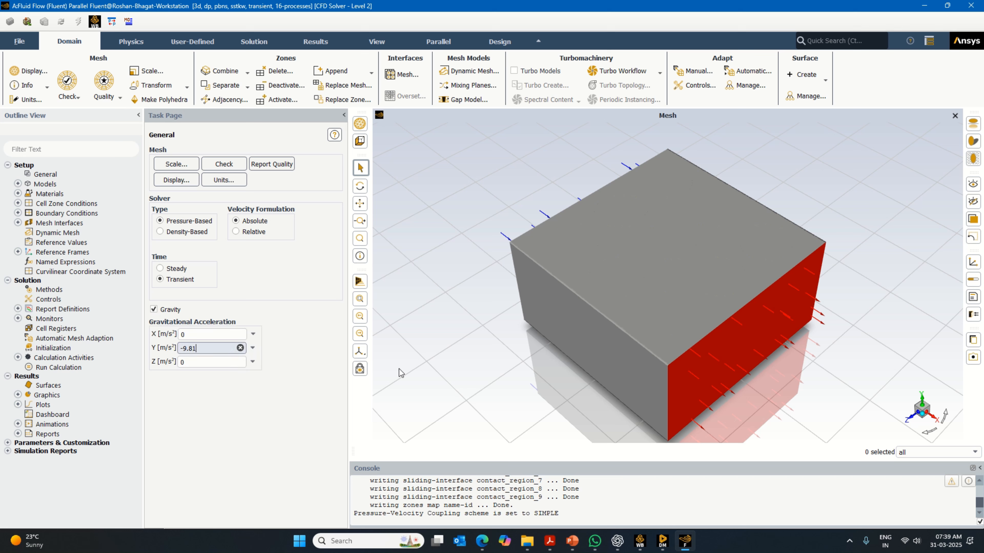
- Enable the energy equation in the Fluent models
double_click(54, 184)
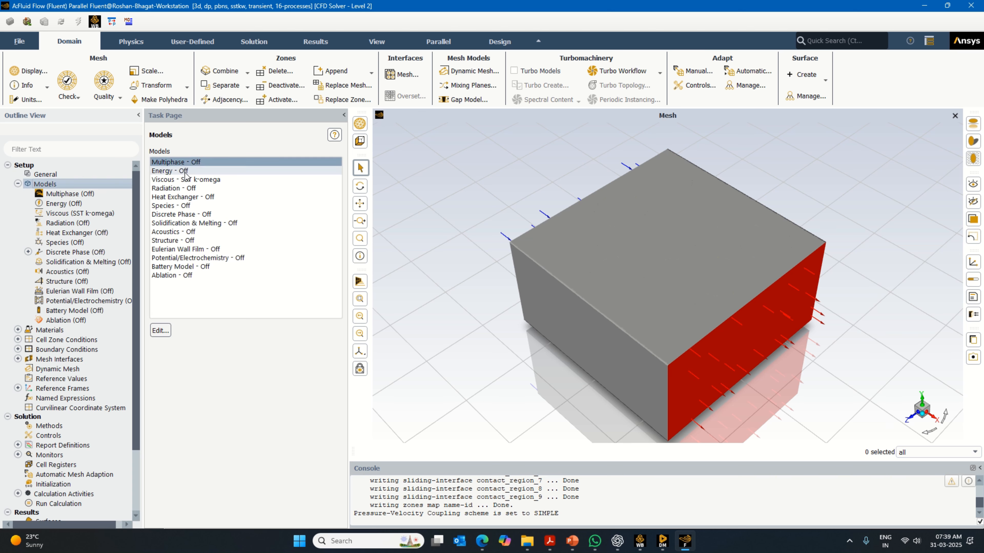
double_click(182, 171)
click(159, 292)
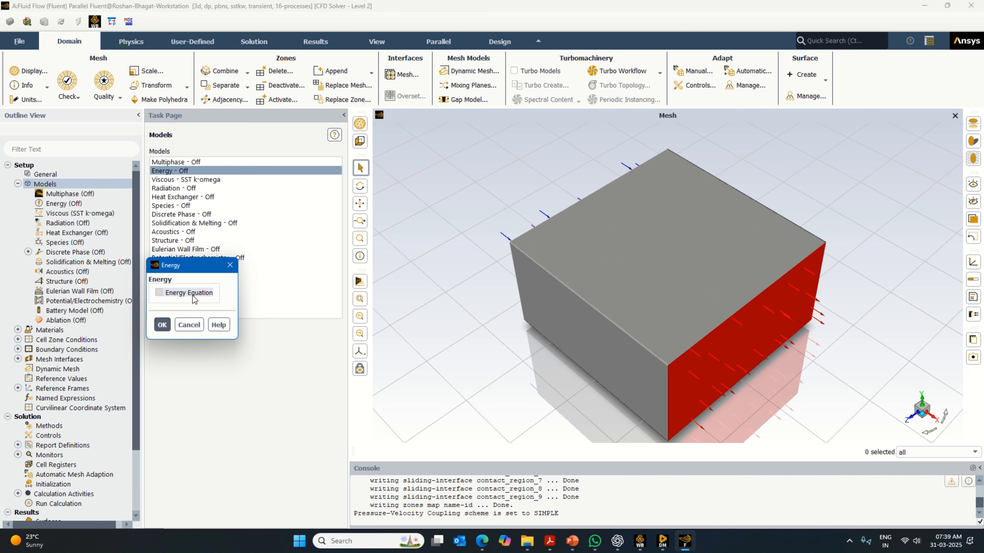
click(161, 325)
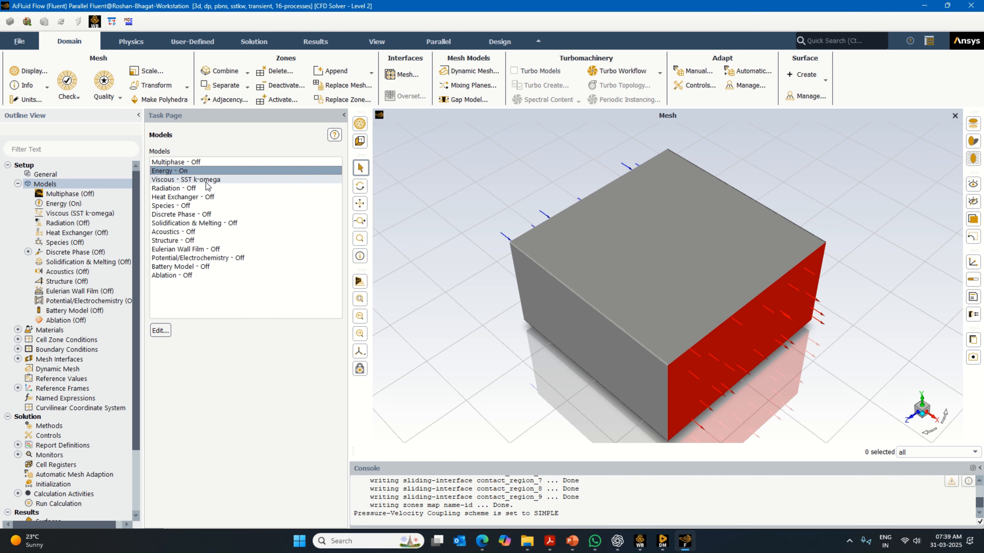
- Set the viscous model to standard k-epsilon with Enhanced Wall Treatment, Thermal Effects and Curvature Correction
double_click(186, 179)
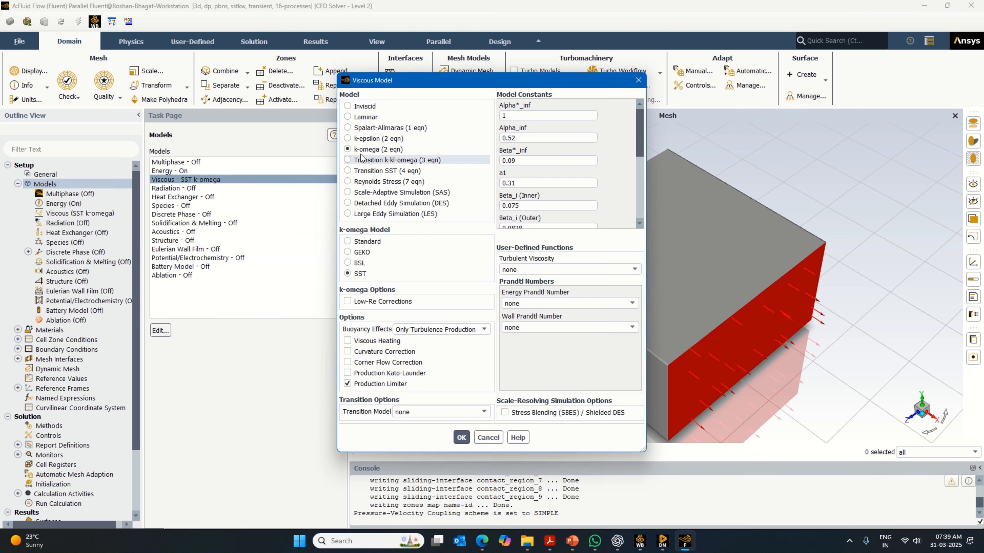
click(378, 138)
click(371, 323)
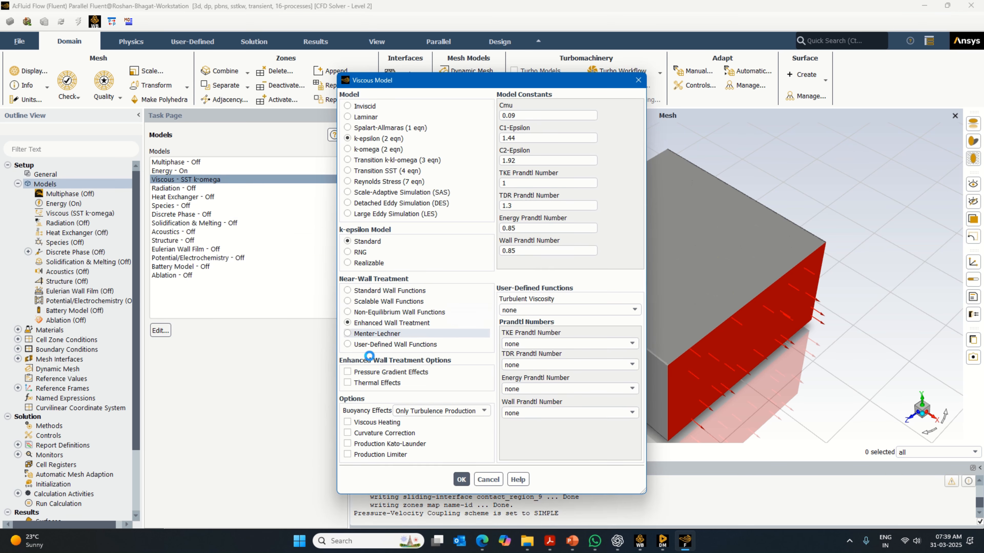
click(347, 433)
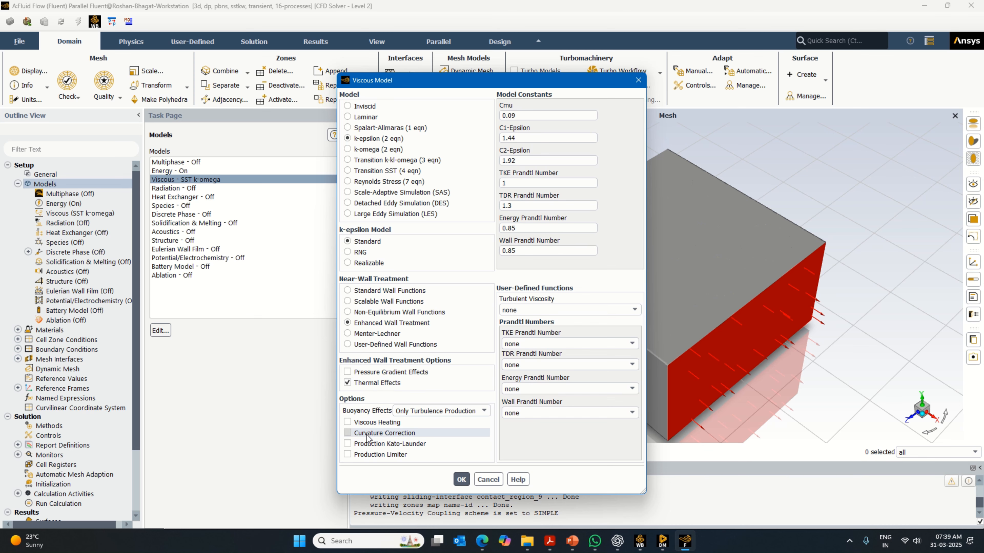
click(462, 483)
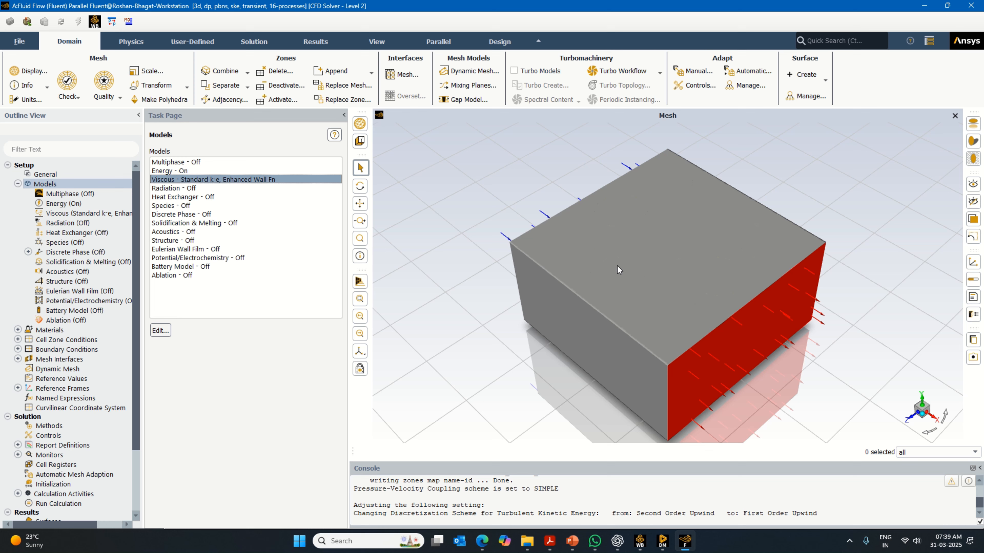
- Open the default solid material for editing and set both its name and chemical formula to lithium-cell
click(18, 183)
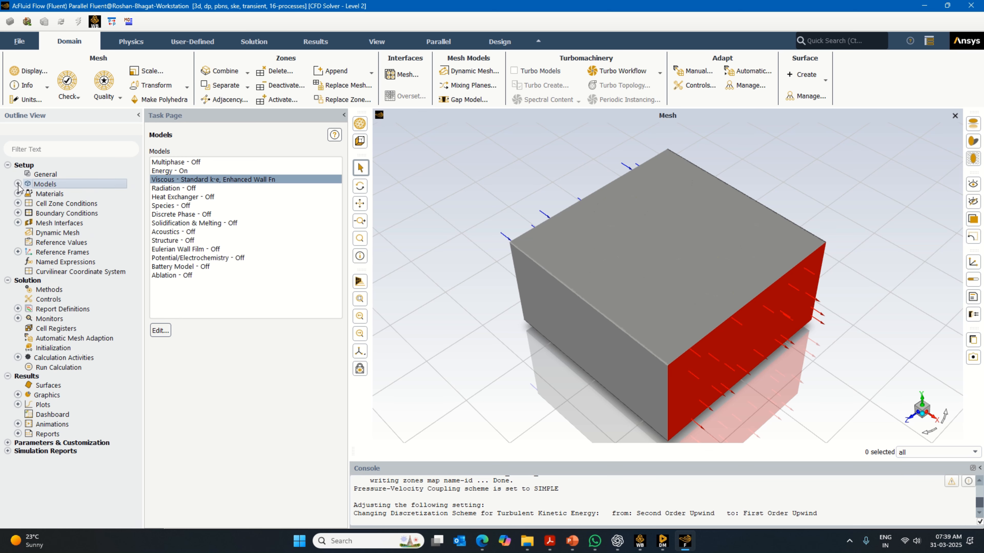
double_click(62, 194)
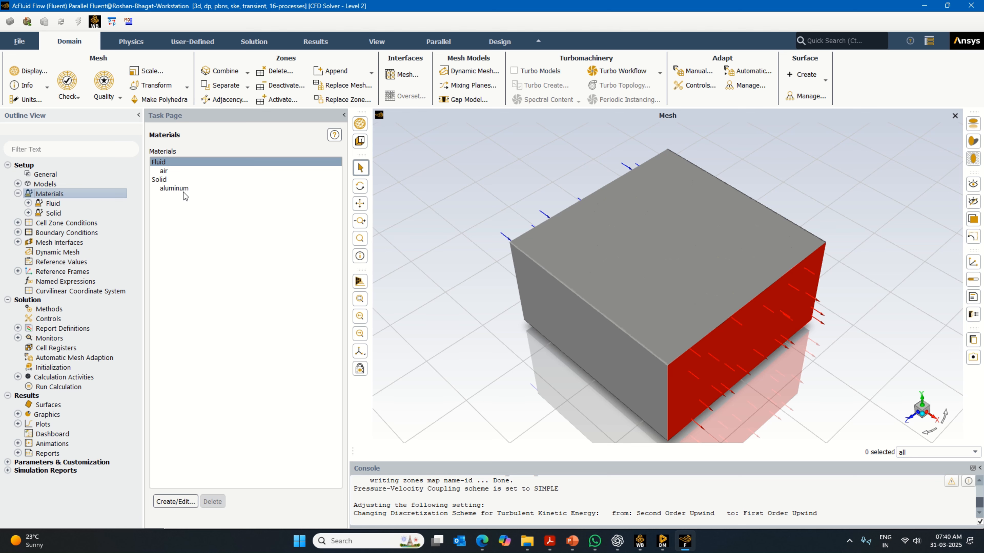
double_click(184, 180)
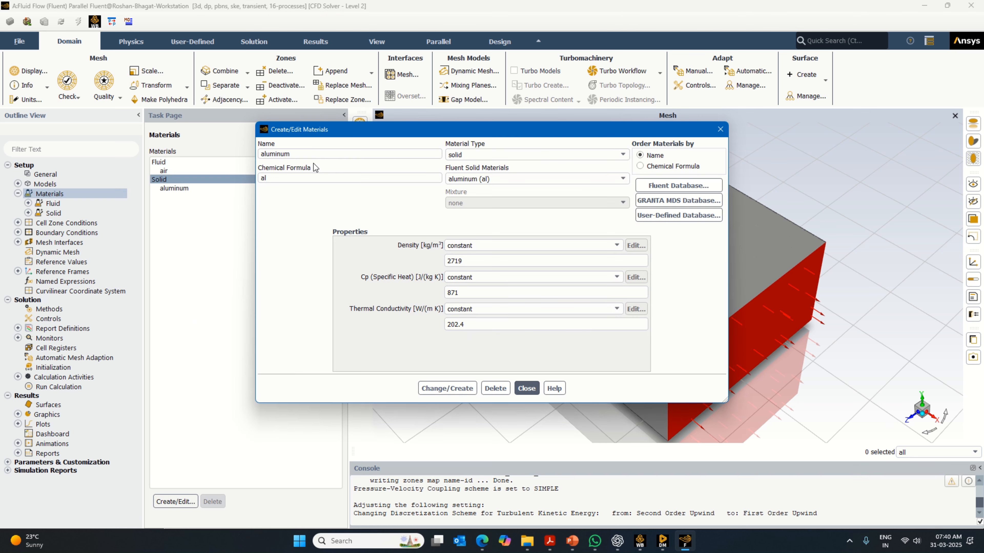
key(BackSpace)
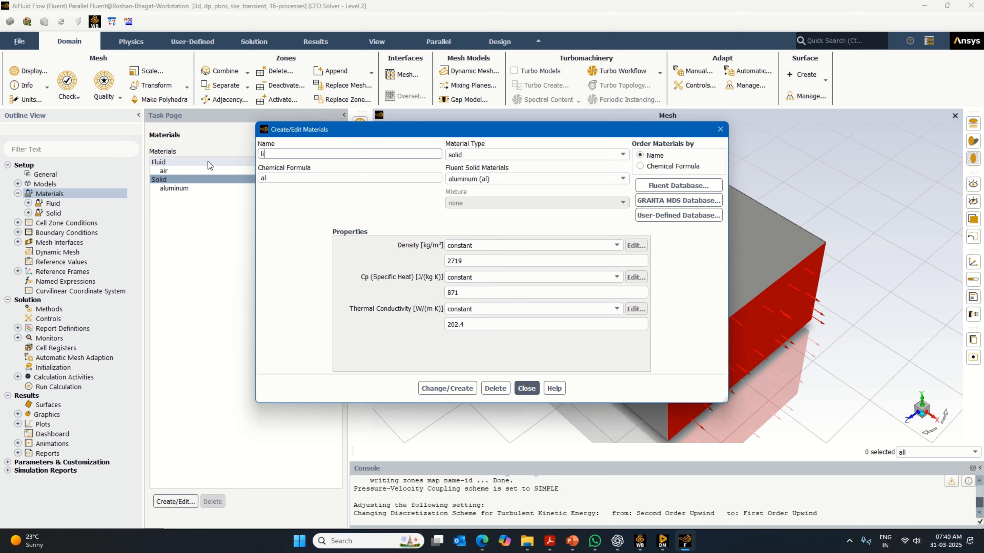
text(lithium-cell)
drag(275, 179, 211, 188)
text(lithium-cell)
- Set lithium-cell's density to 2320 kg/m³, specific heat to 900 J/(kg K) and thermal conductivity to 0.83 W/(m K), and overwrite aluminum with it
drag(479, 262, 431, 283)
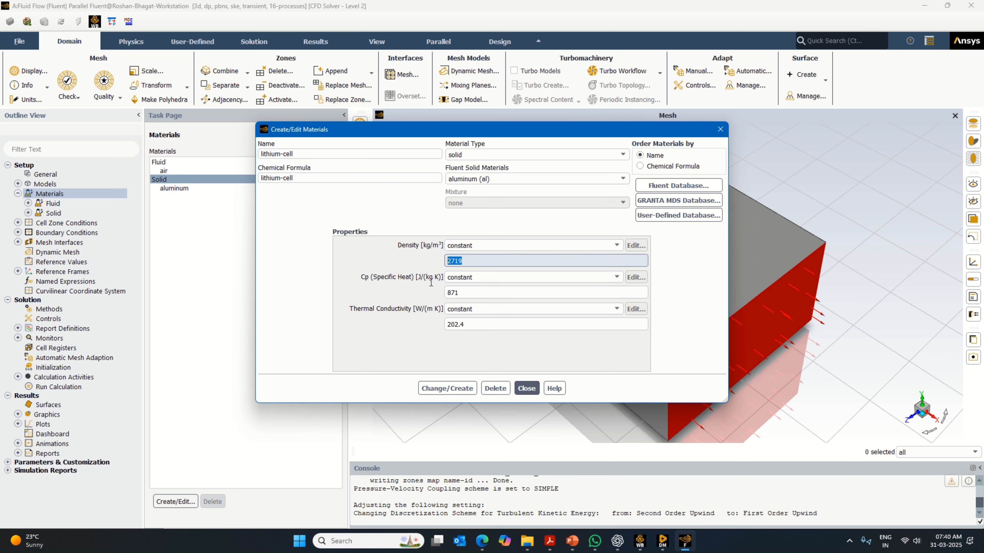
text(2320)
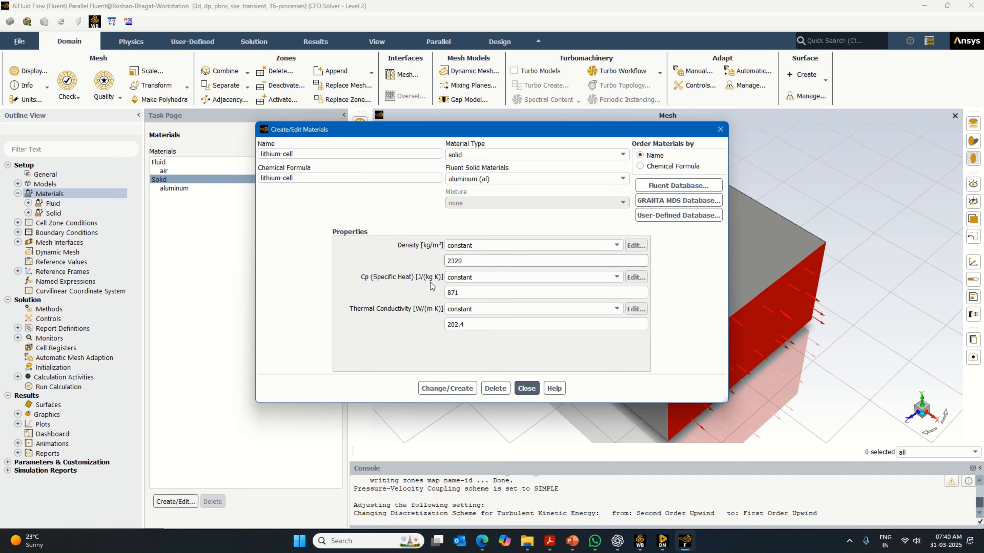
drag(463, 293, 437, 298)
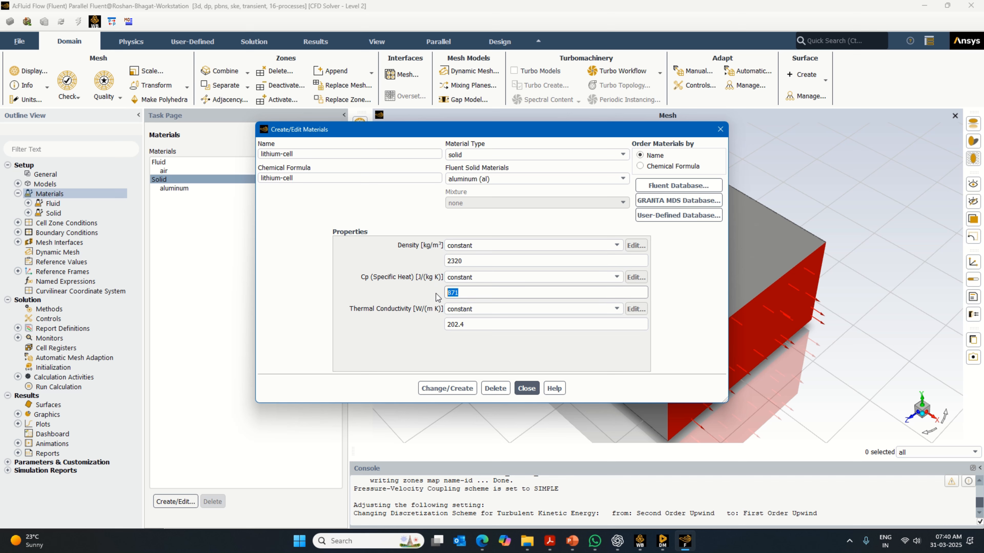
text(900)
drag(471, 324, 383, 329)
text(00)
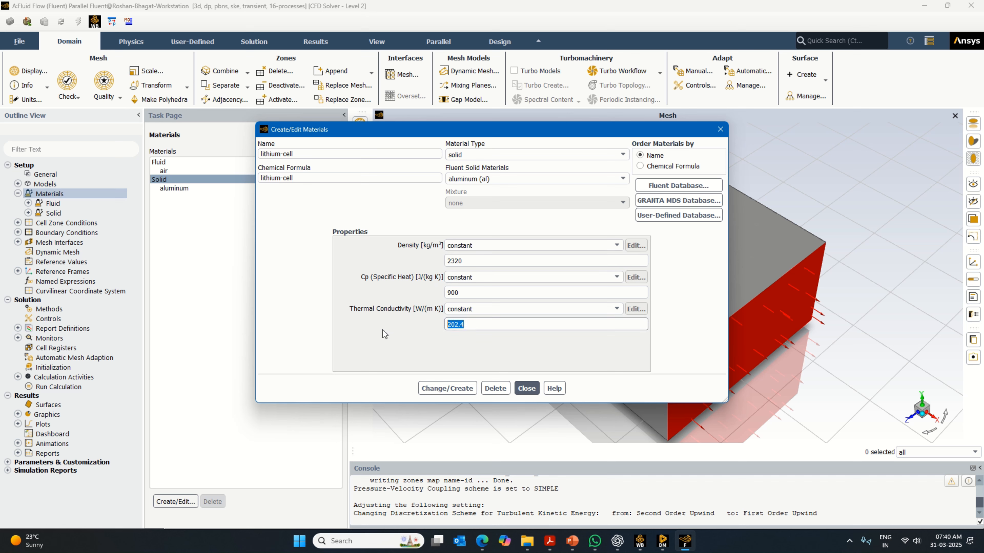
text(.83)
click(438, 390)
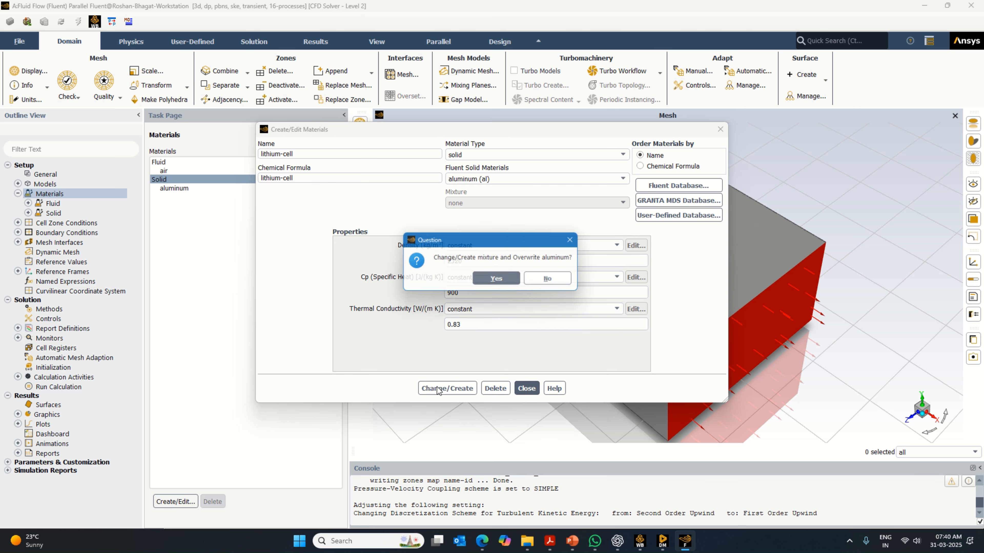
click(498, 278)
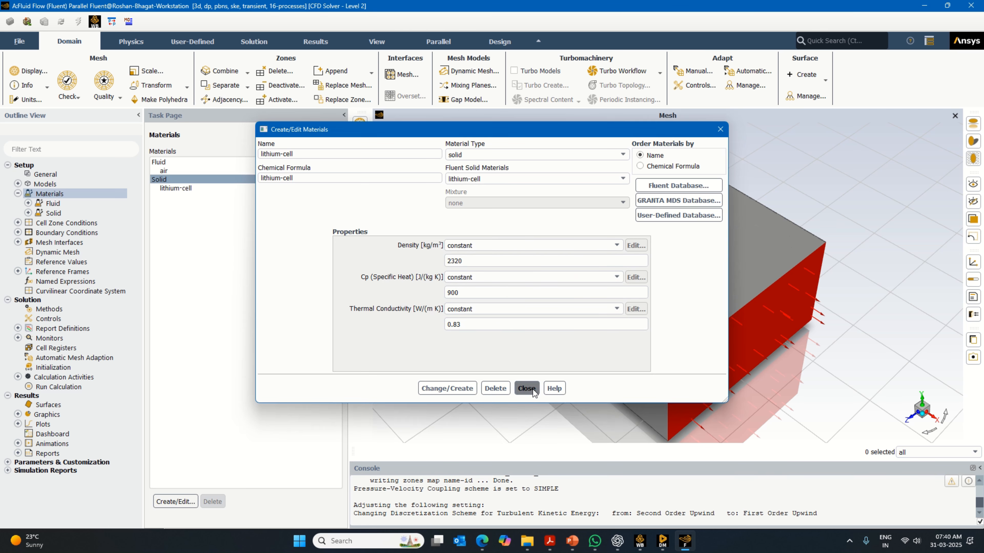
click(526, 389)
- Copy the solid material aluminum (al) from the Fluent database into the case materials
double_click(212, 181)
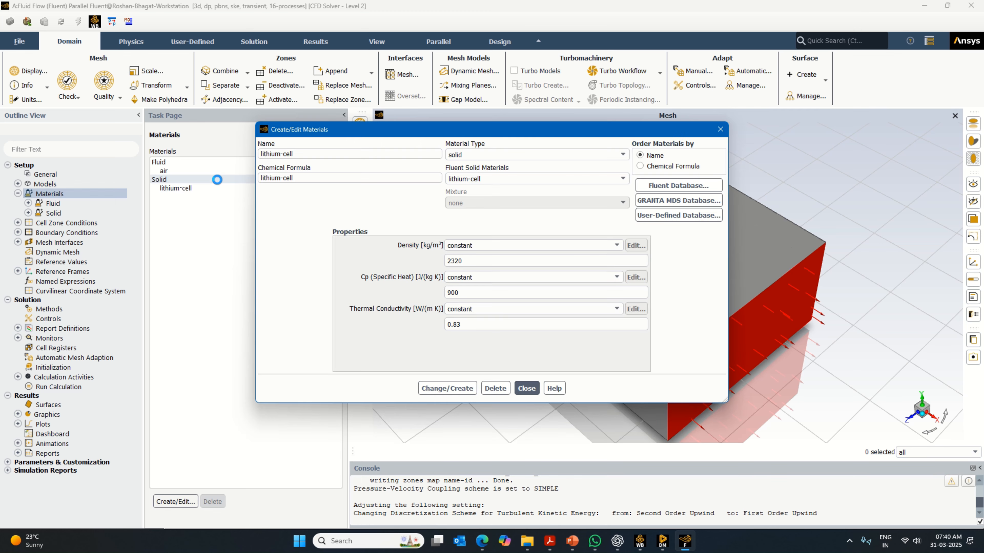
click(677, 186)
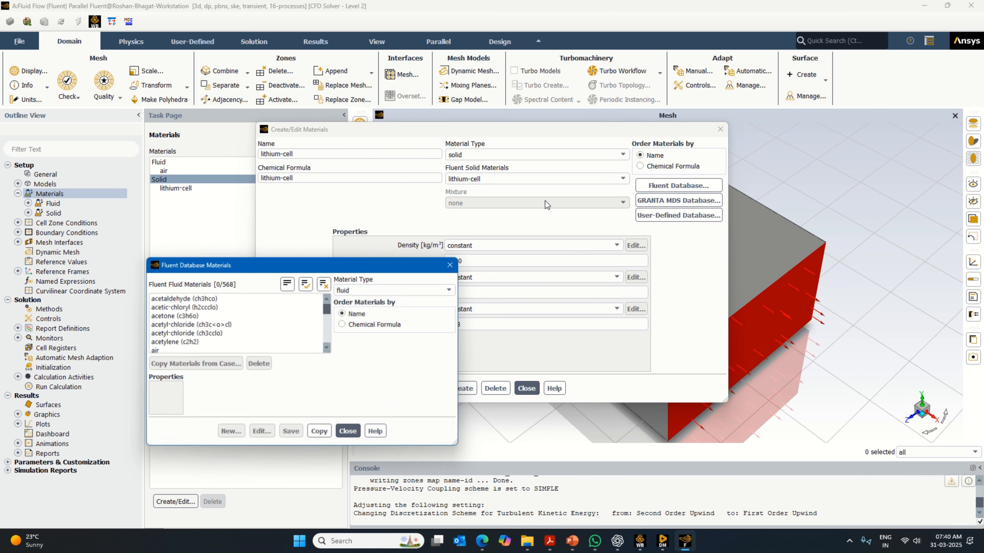
click(390, 296)
click(365, 310)
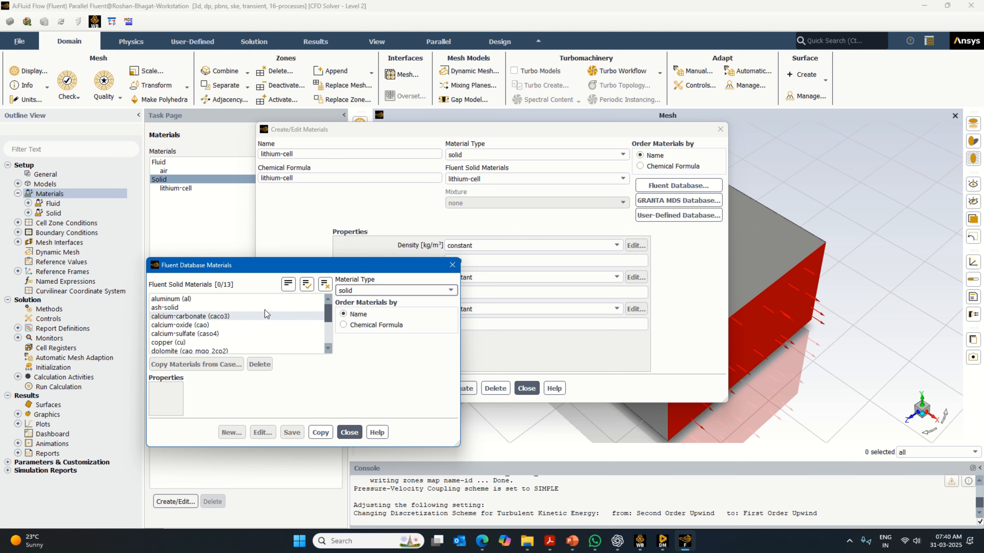
click(201, 299)
click(509, 393)
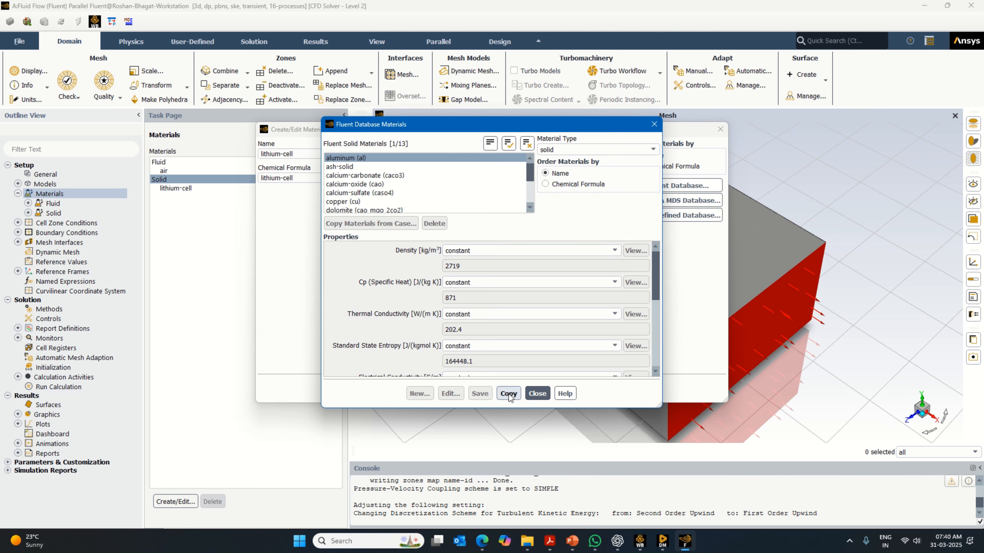
click(543, 393)
click(539, 392)
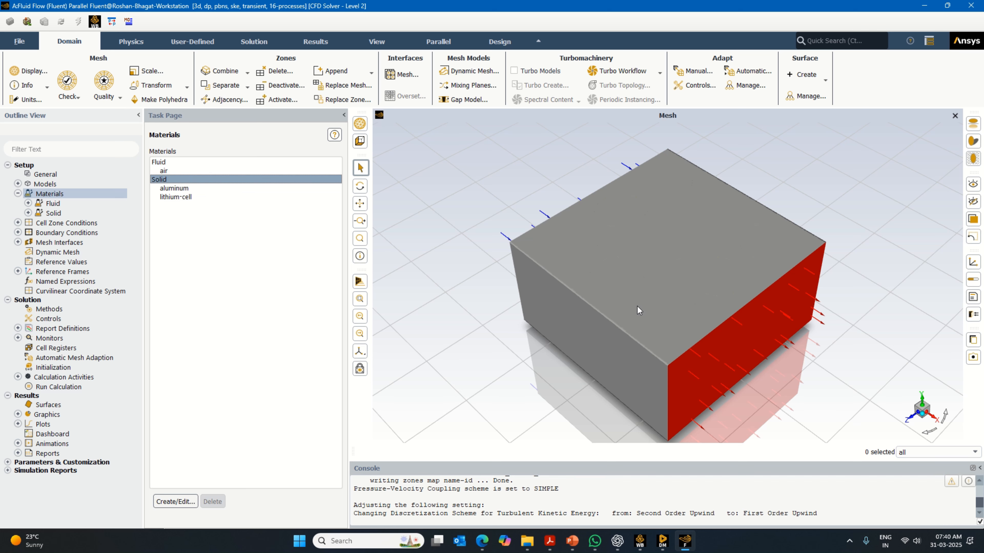
click(185, 198)
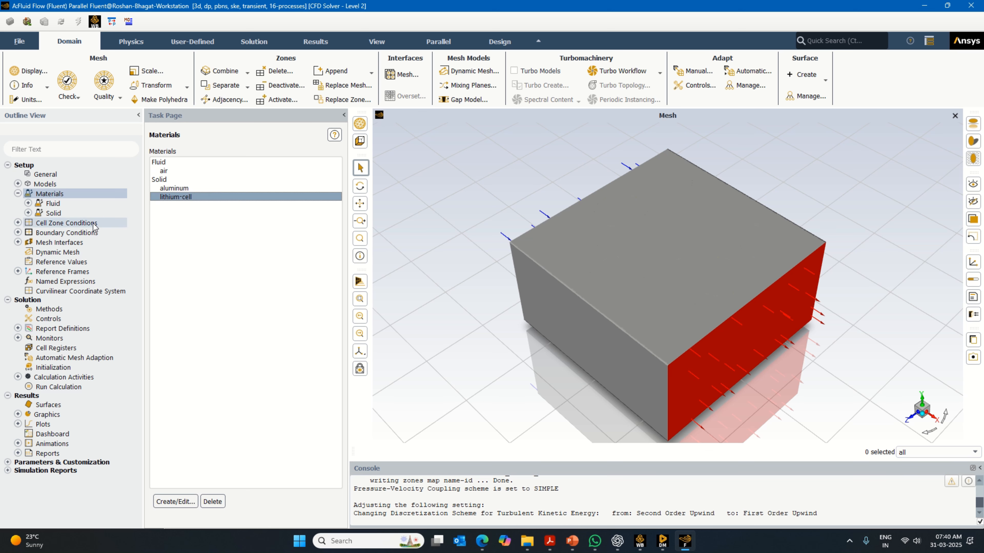
- Group the cell zones by zone type and check the material assigned to the fluid zone
click(332, 154)
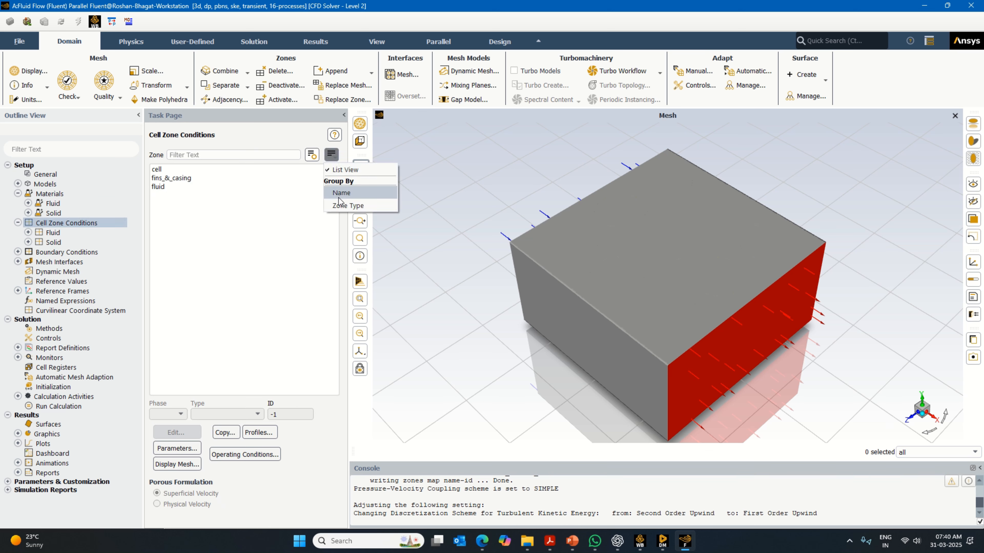
click(342, 206)
click(178, 178)
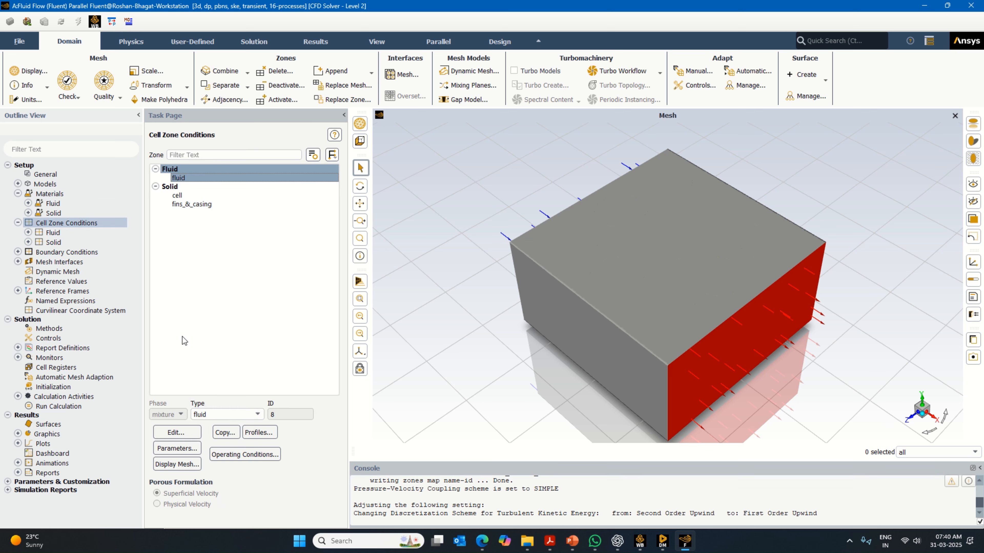
click(179, 432)
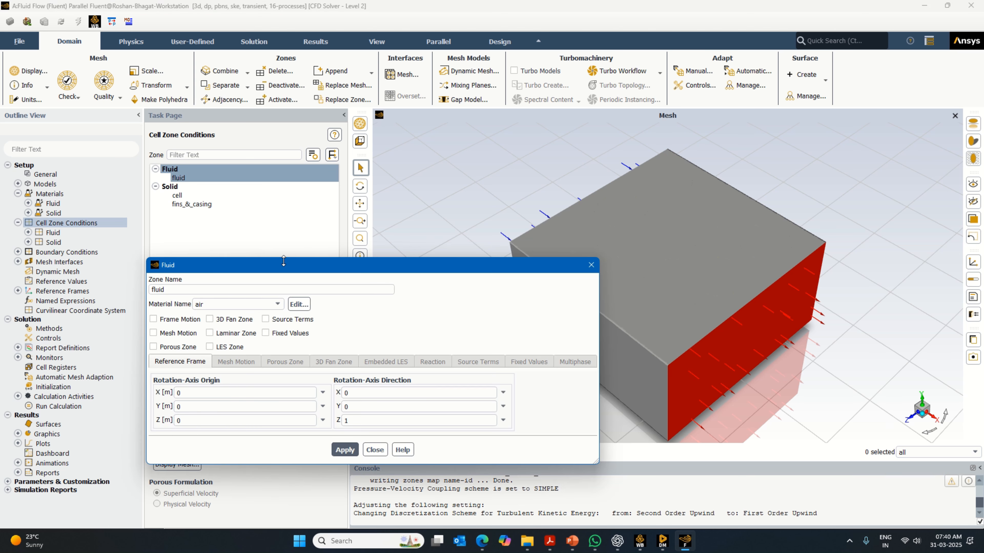
click(238, 306)
click(240, 308)
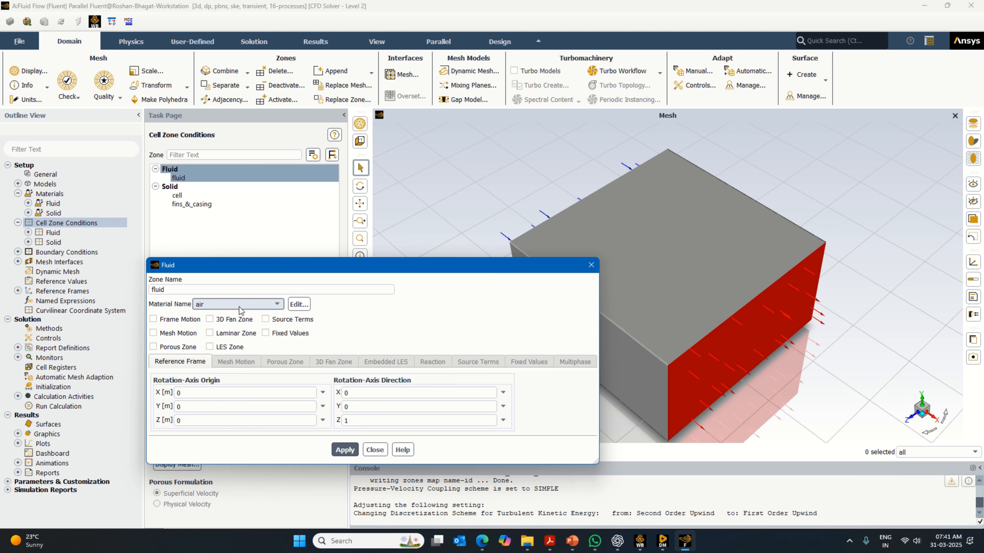
click(591, 265)
- Enable source terms for the solid zone cell and add one energy source to it
click(200, 196)
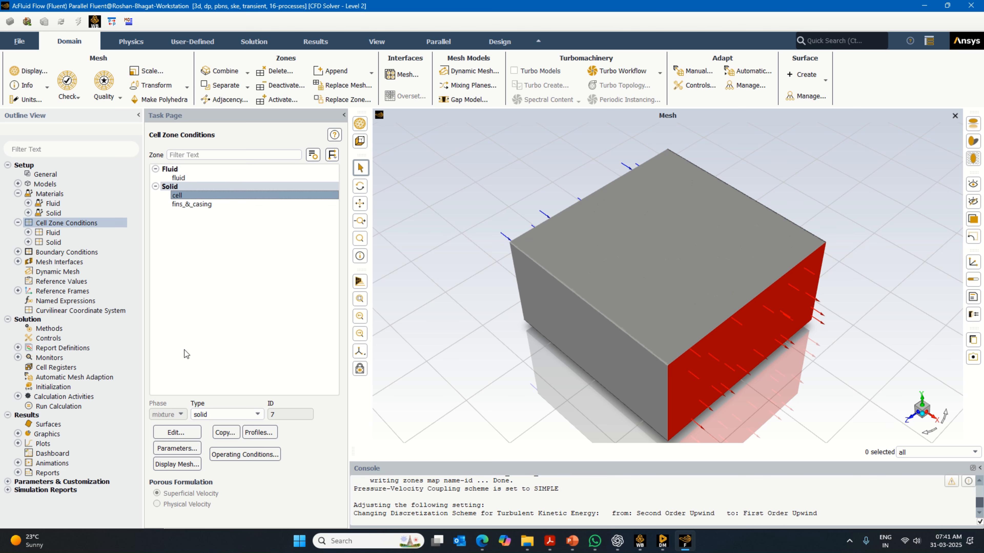
click(182, 434)
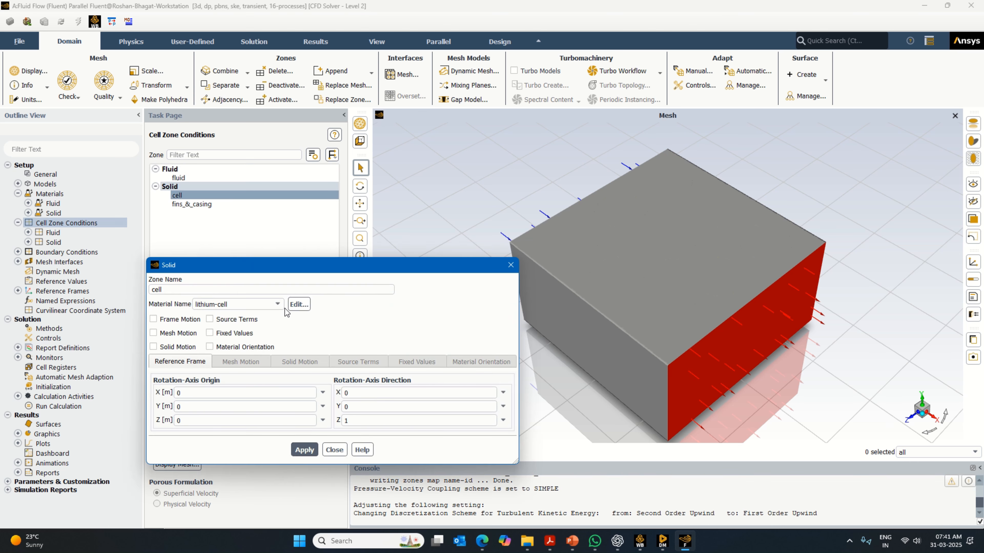
click(210, 319)
click(370, 362)
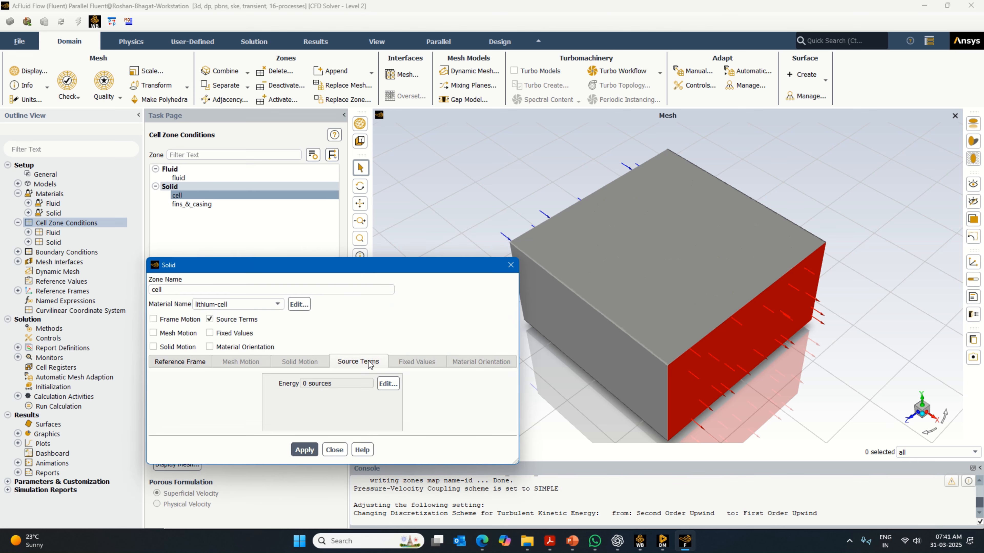
click(388, 383)
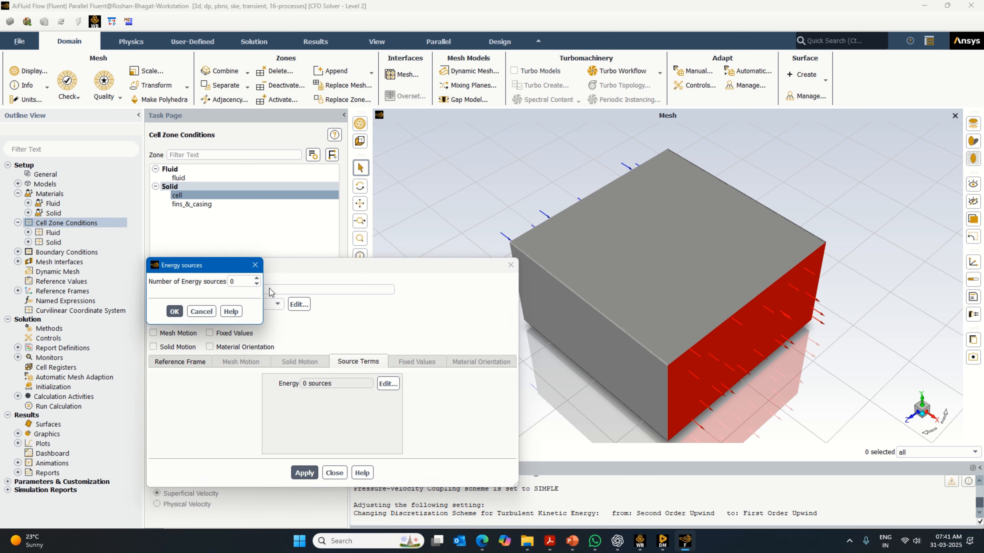
click(257, 278)
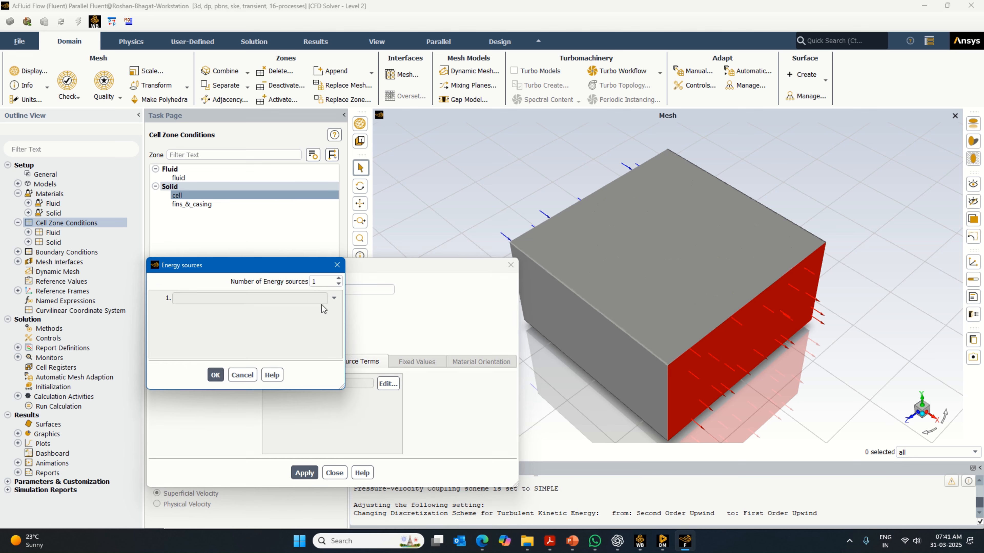
- Set the cell zone's energy source to 224000 W/m³ and apply the zone settings
click(334, 298)
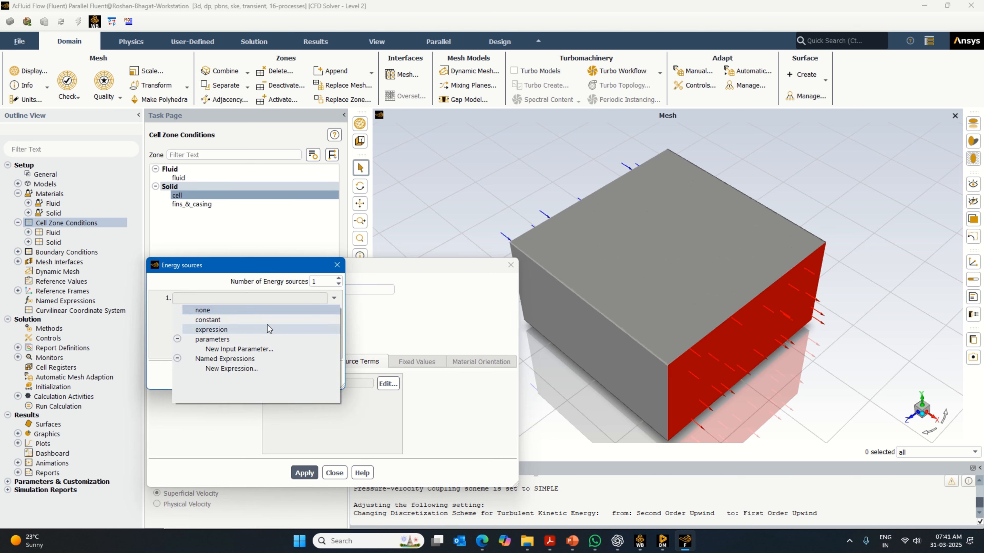
click(270, 329)
click(202, 299)
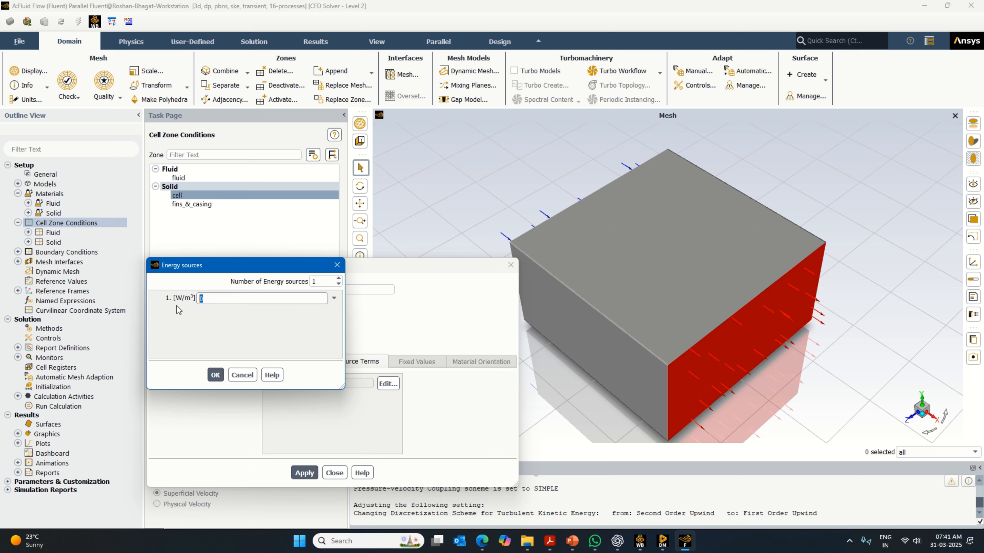
text(224000)
click(215, 374)
click(304, 472)
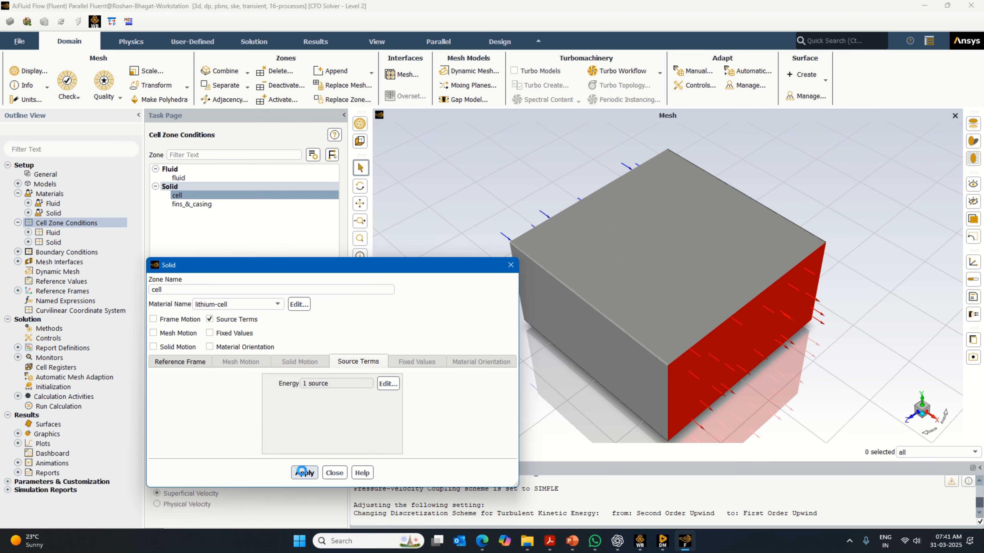
click(304, 474)
click(334, 473)
- Assign aluminum as the material of the fins_&_casing zone
click(194, 204)
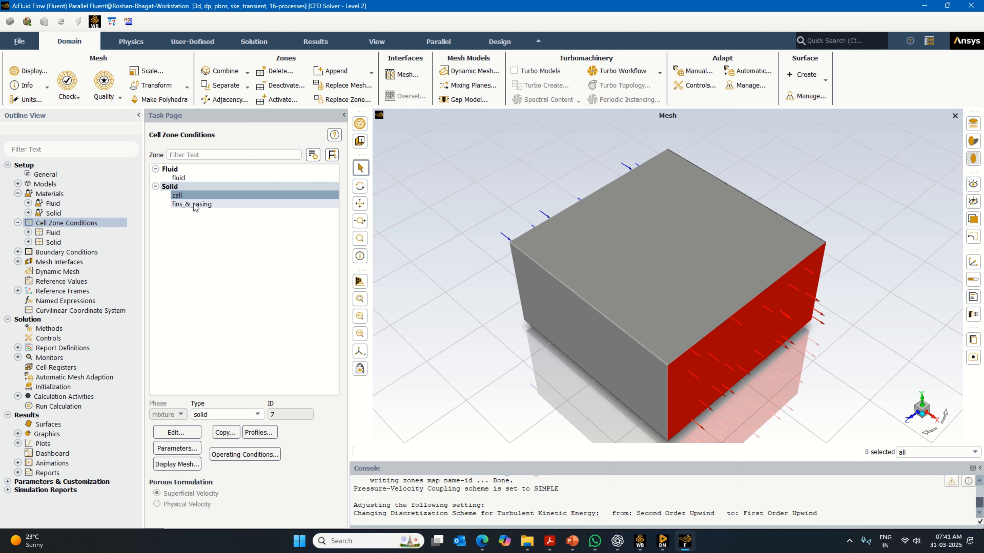
click(176, 433)
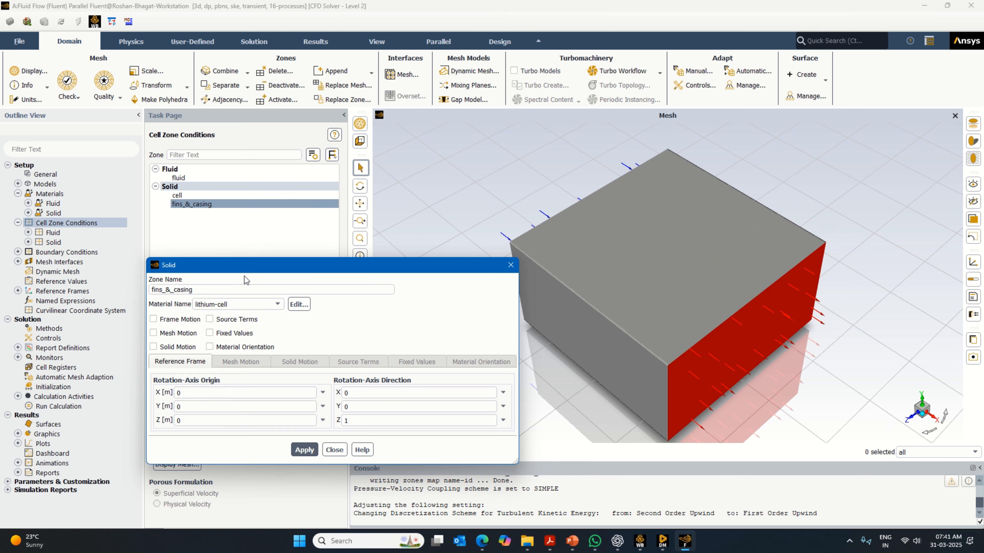
click(237, 304)
click(243, 312)
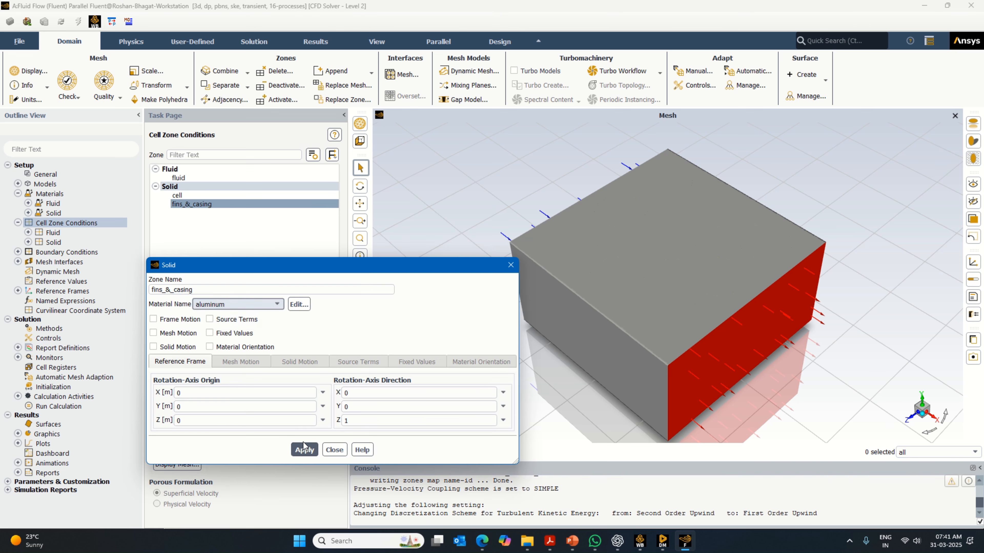
click(304, 450)
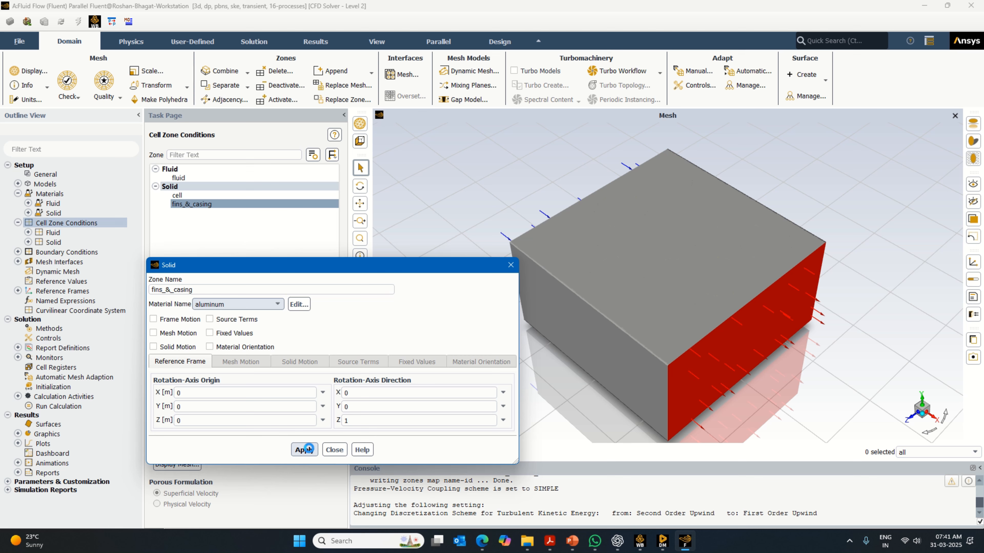
click(334, 449)
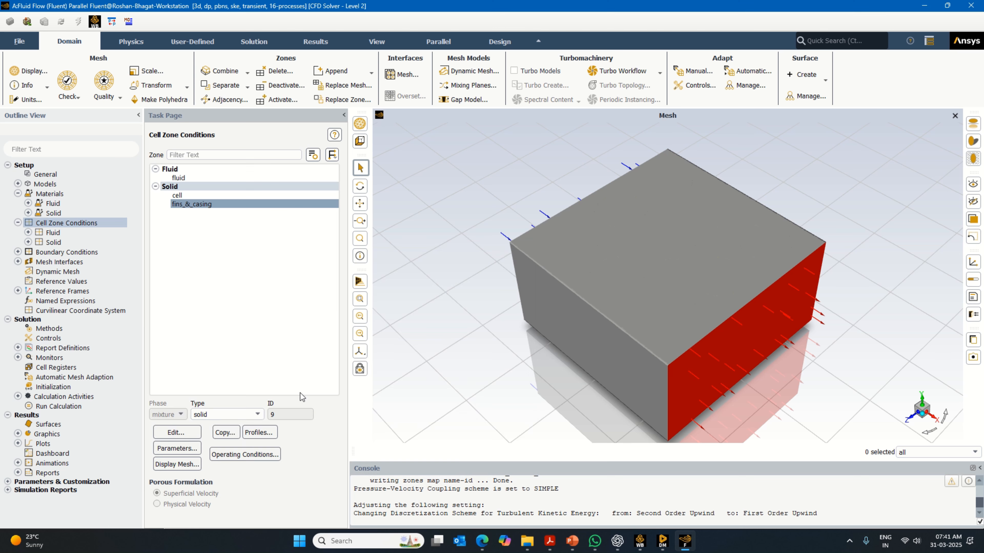
- Set the velocity magnitude of the inlet boundary to 0.5 m/s and apply the inlet settings
double_click(66, 252)
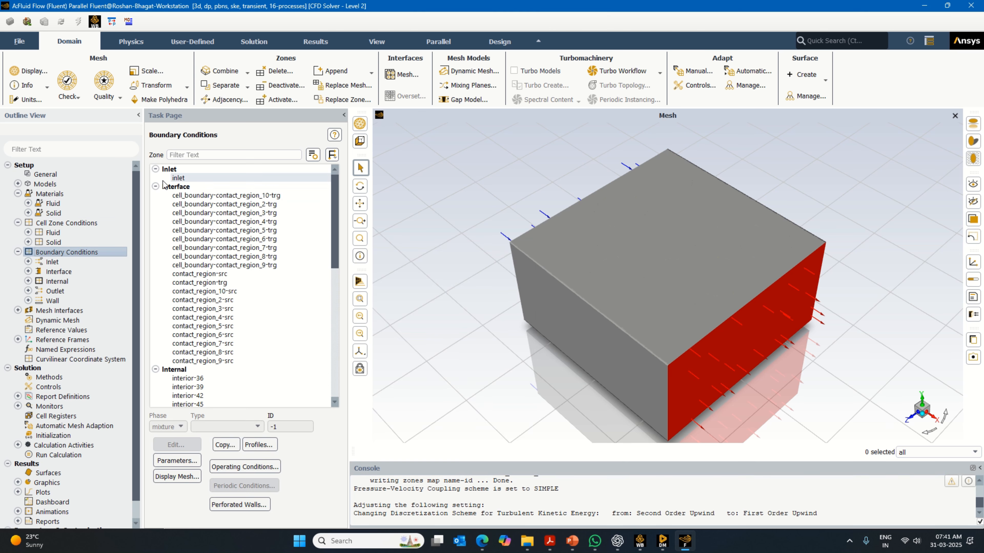
click(179, 177)
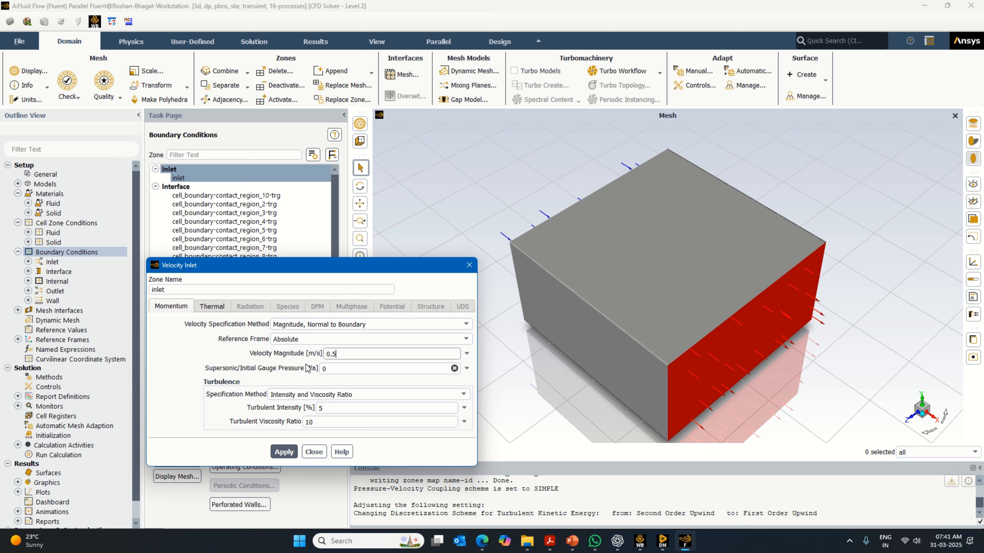
click(281, 454)
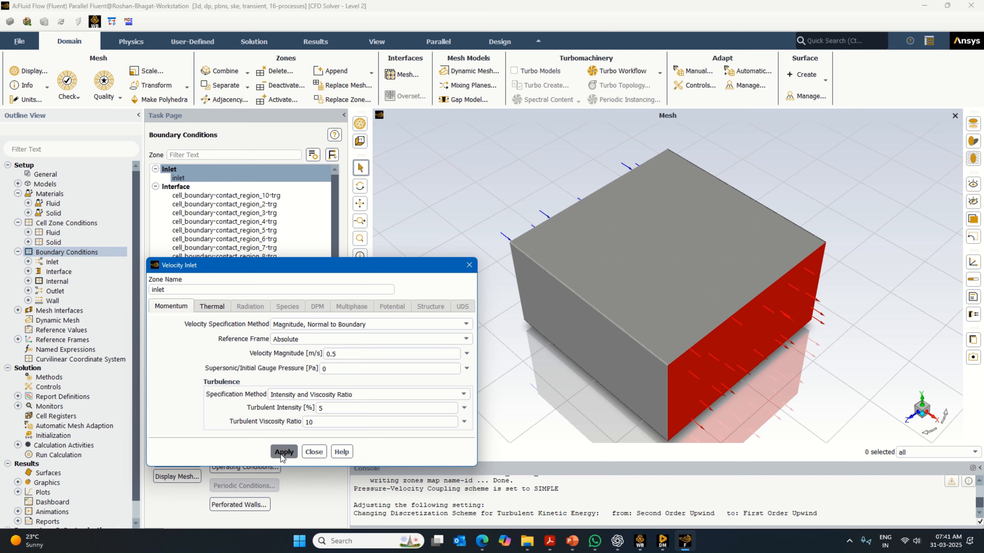
click(281, 453)
click(281, 454)
click(308, 452)
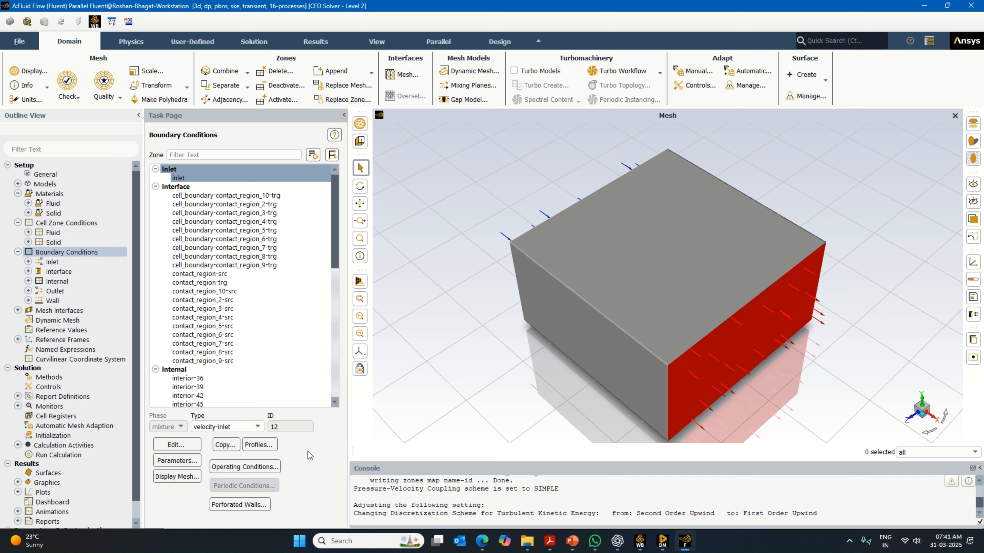
- Inspect the settings of the cell_boundary-contact_region_10-trg interface and its associated wall-38
click(258, 196)
click(175, 445)
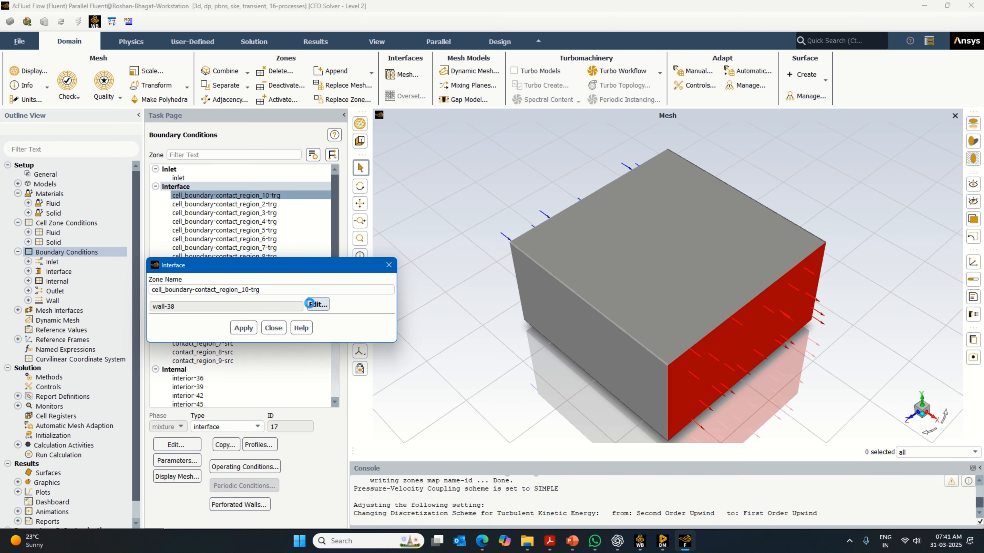
click(309, 304)
click(388, 265)
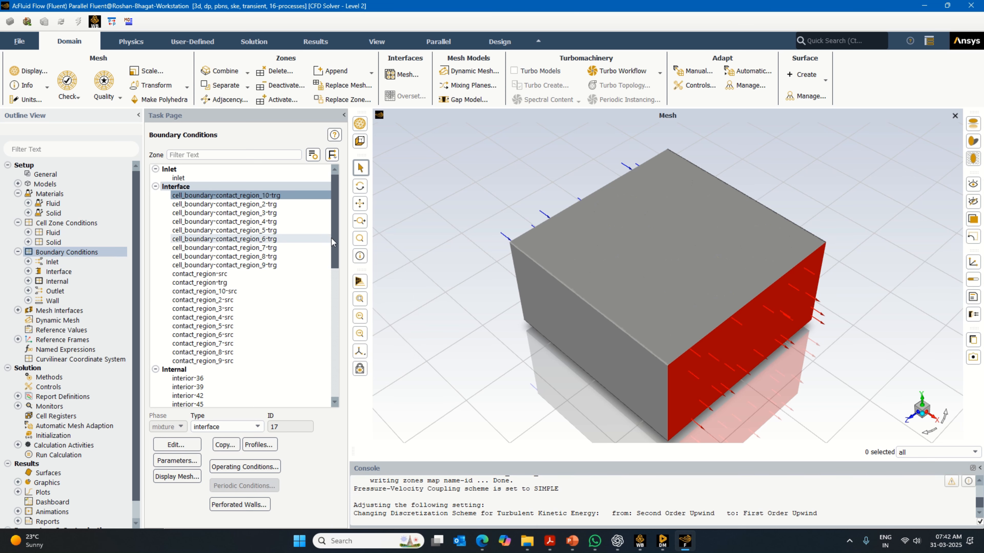
- Check the thermal conditions and material of the wall-cell boundary
drag(334, 241, 342, 388)
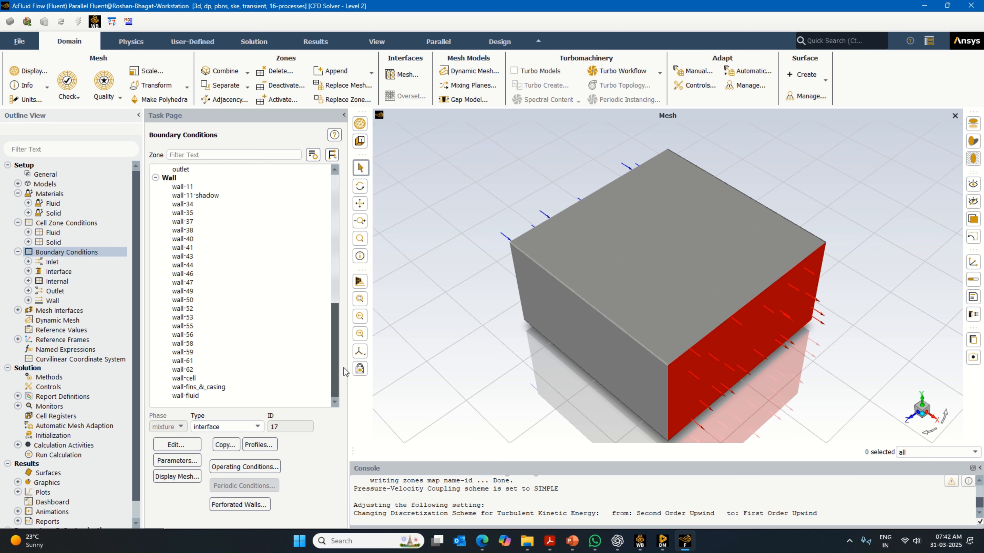
click(217, 378)
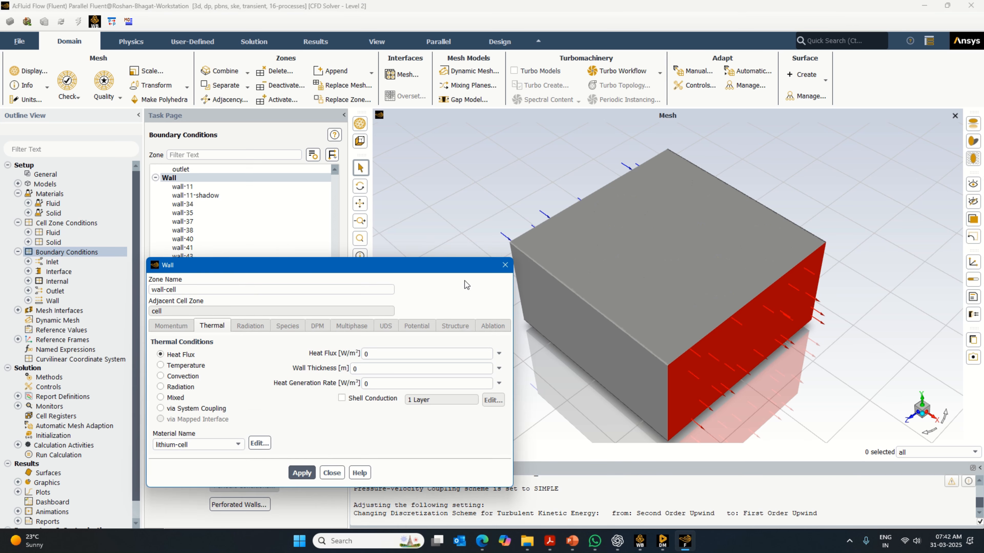
click(506, 265)
- Choose the wall material in the thermal settings of the wall-fins_&_casing boundary
click(199, 387)
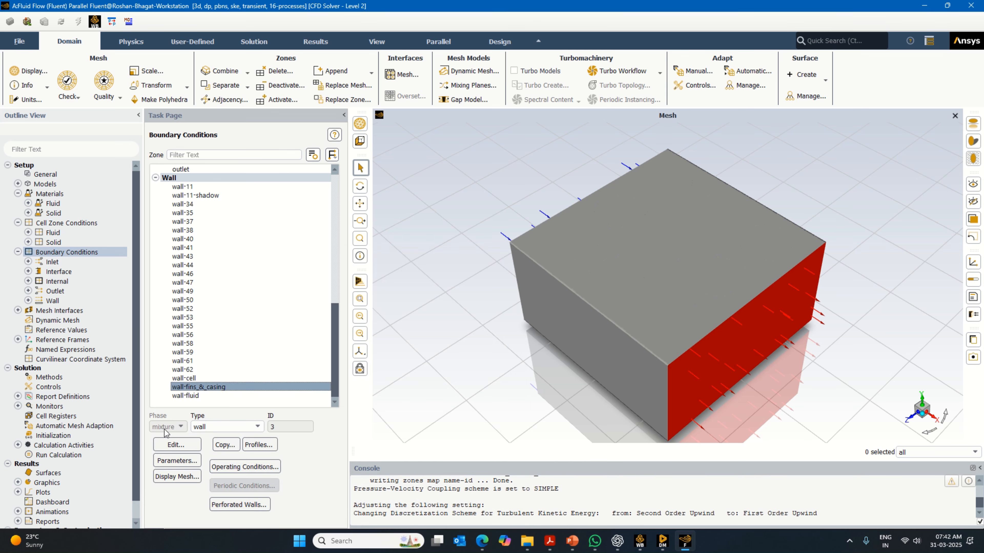
click(173, 445)
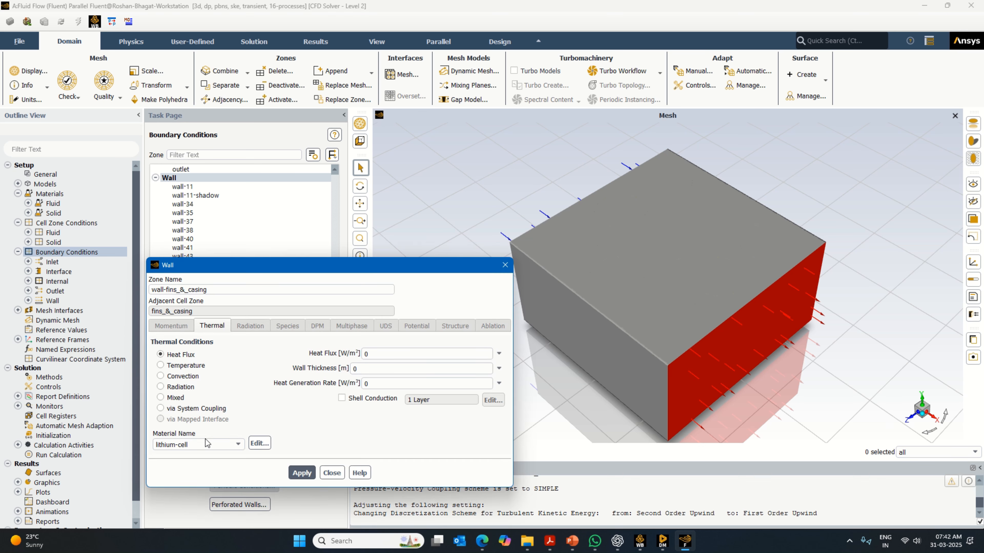
click(206, 444)
click(182, 453)
click(330, 474)
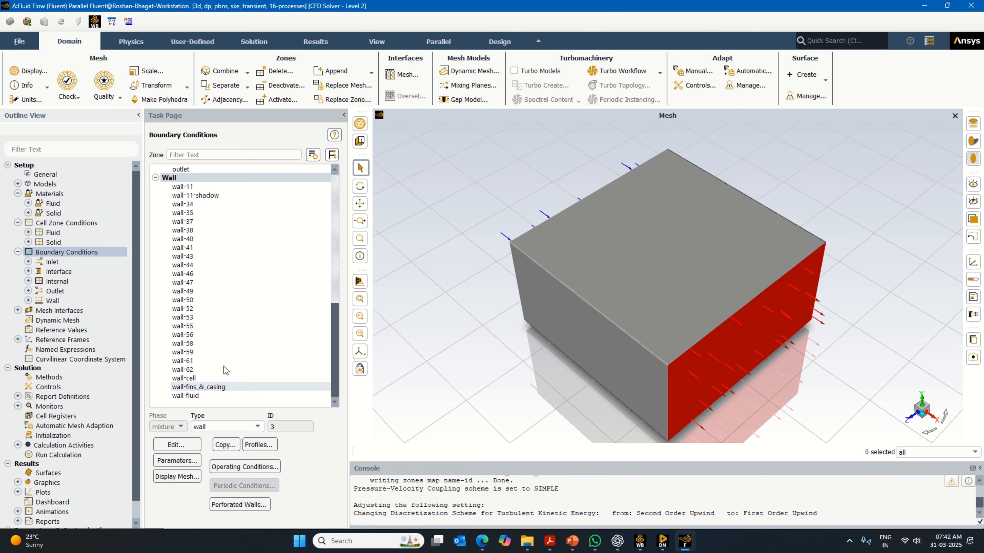
- Review the report definitions and the calculation activities settings
scroll(80, 326, down, 1)
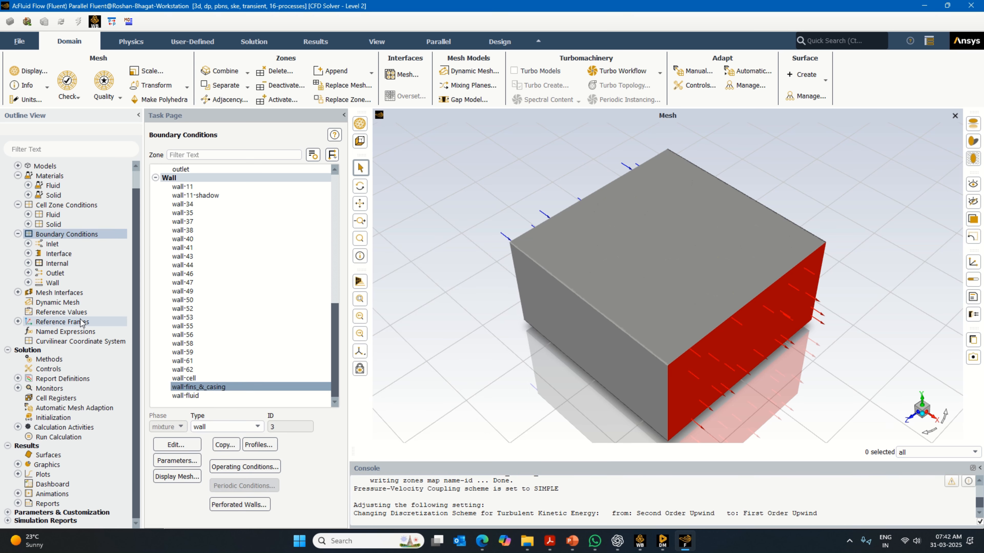
double_click(62, 379)
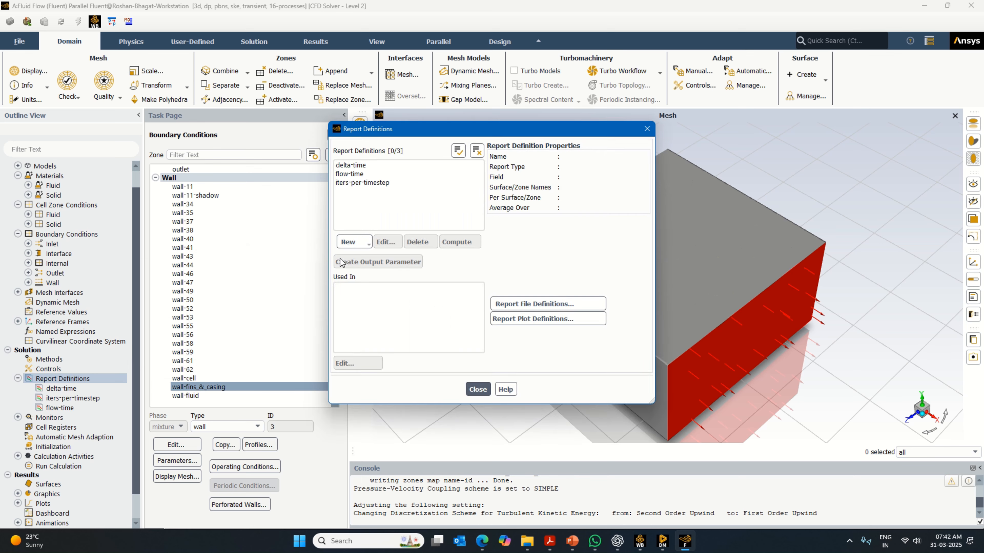
click(647, 128)
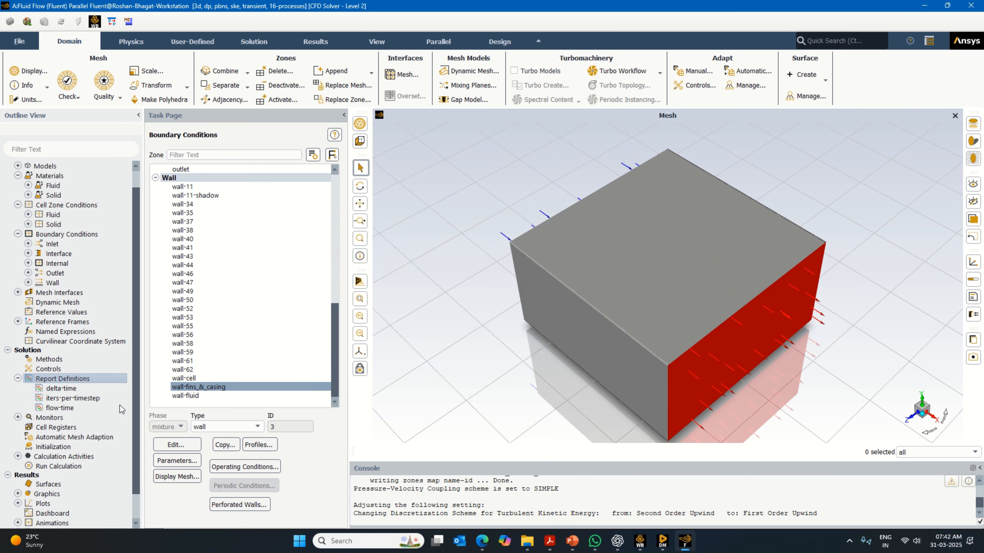
double_click(67, 457)
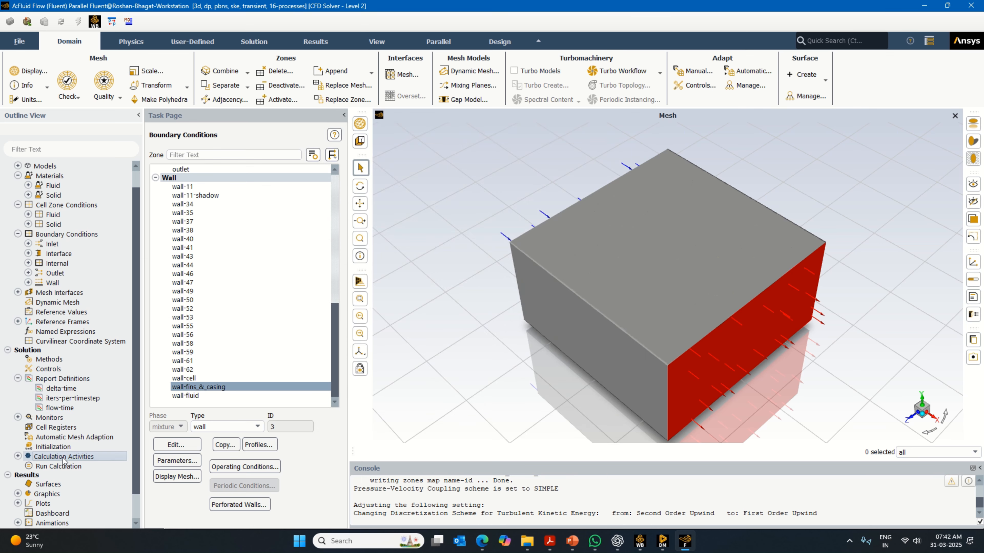
click(19, 457)
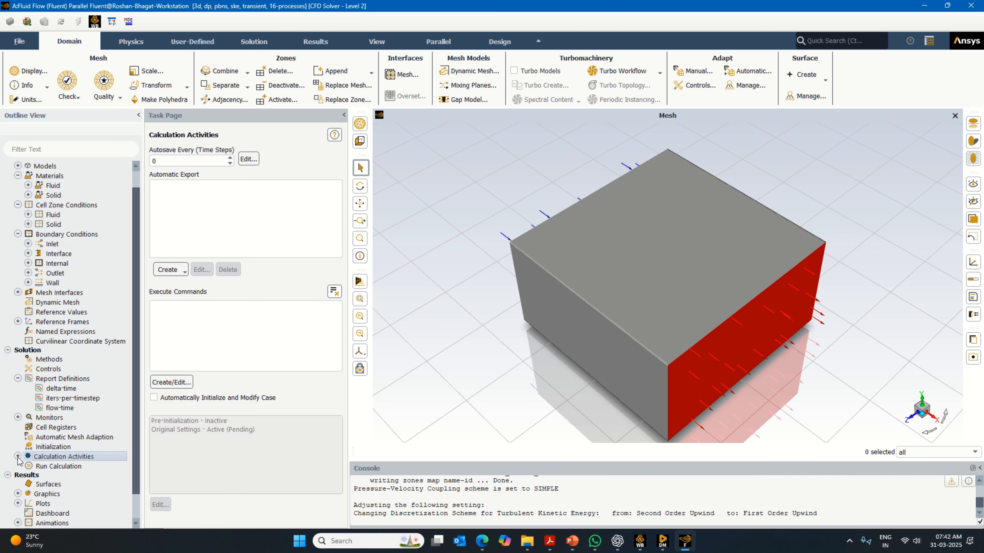
- Initialize the solution using standard initialization, relative to the cell zone
click(56, 447)
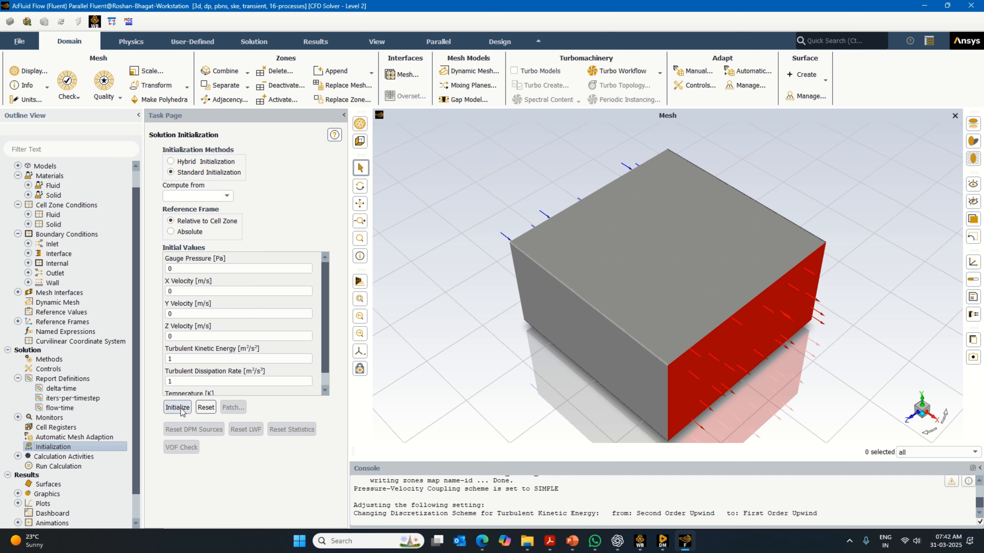
click(178, 408)
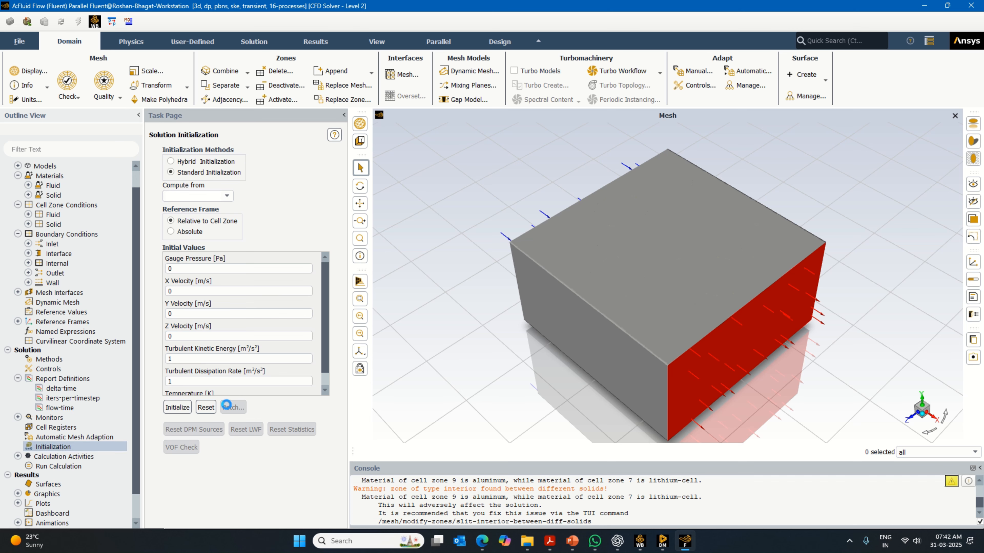
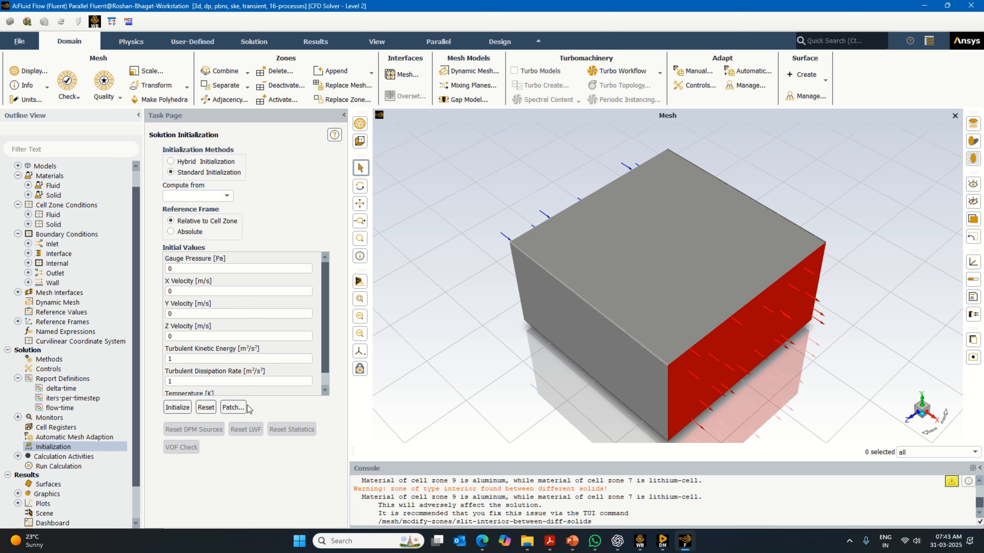
- Start a new solution animation and define a contour object of Total Temperature on all surfaces
click(18, 456)
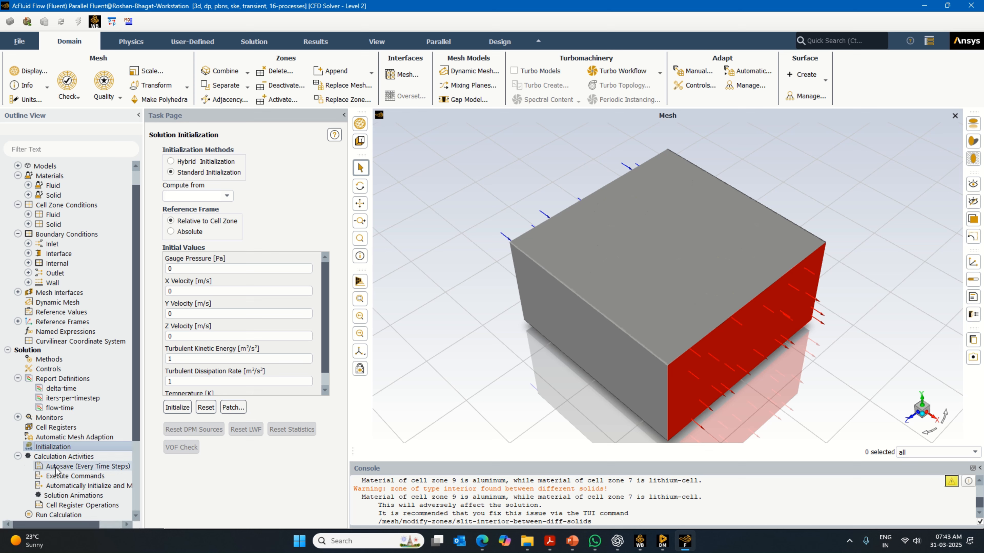
double_click(73, 495)
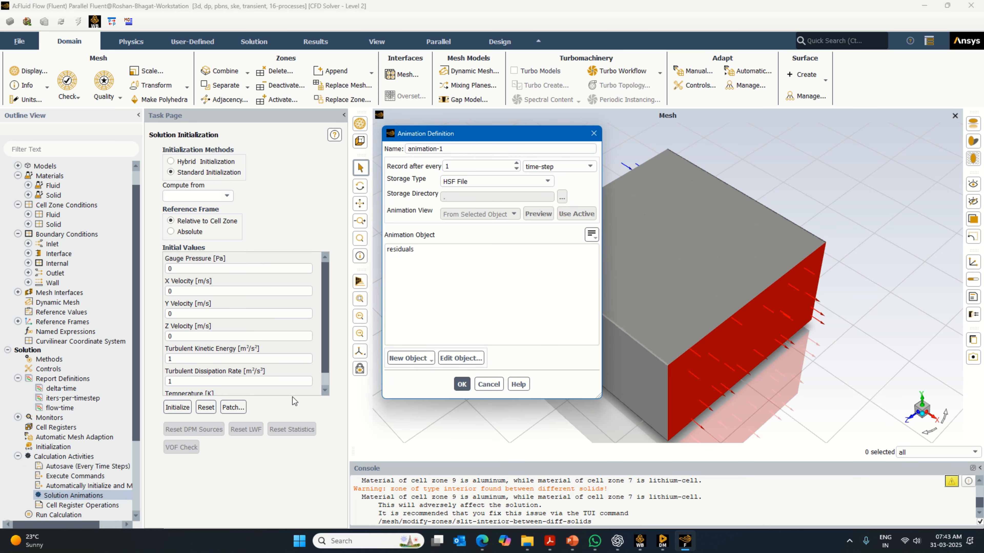
click(410, 358)
click(407, 383)
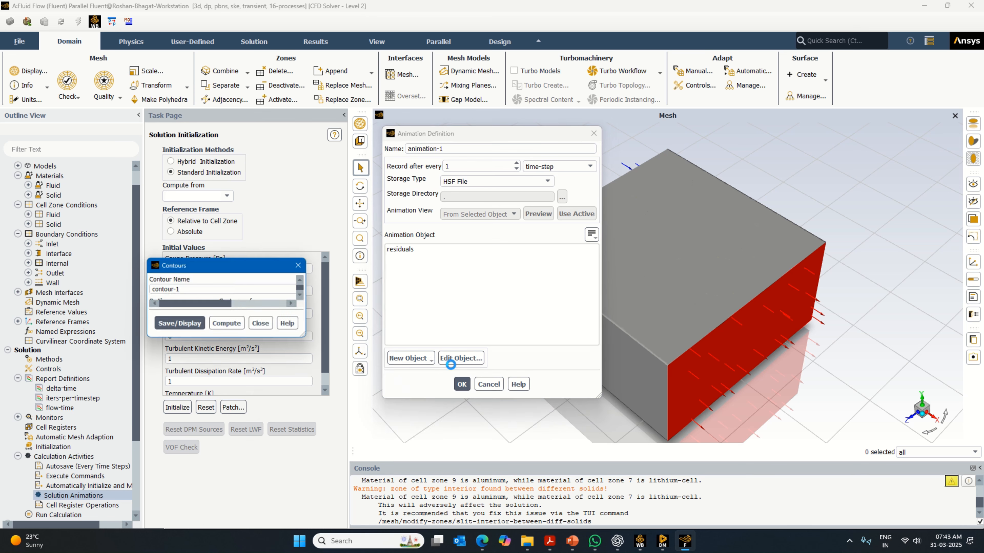
click(360, 313)
click(360, 346)
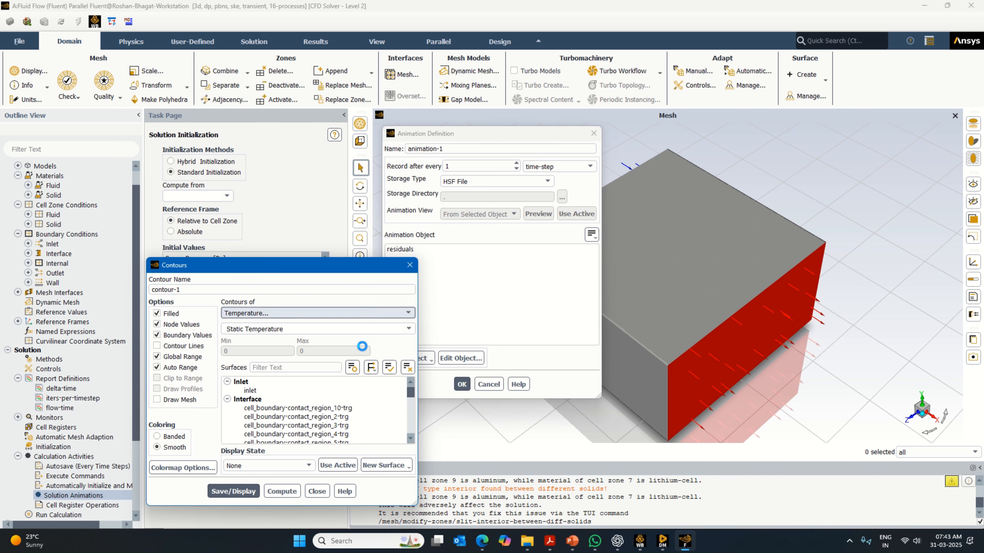
click(389, 329)
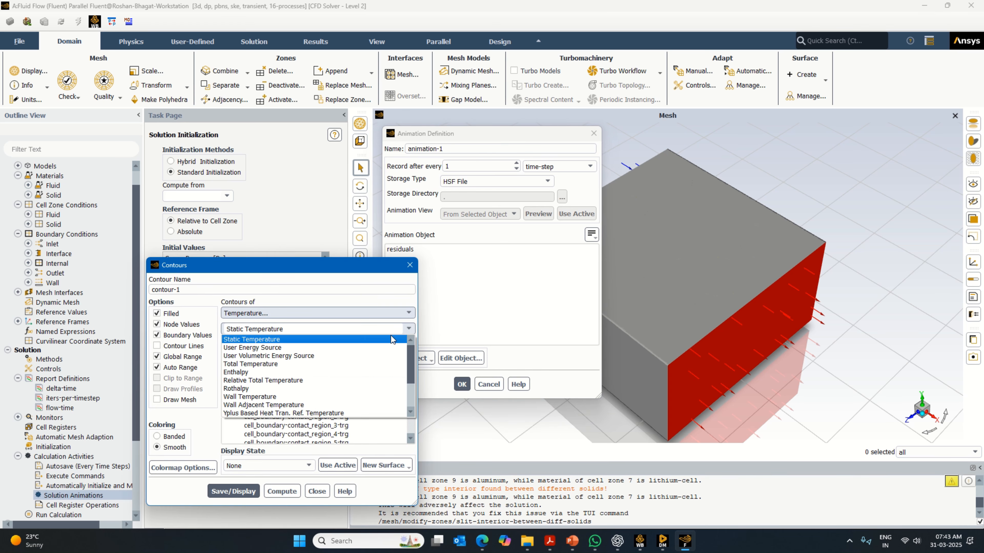
click(343, 363)
click(389, 368)
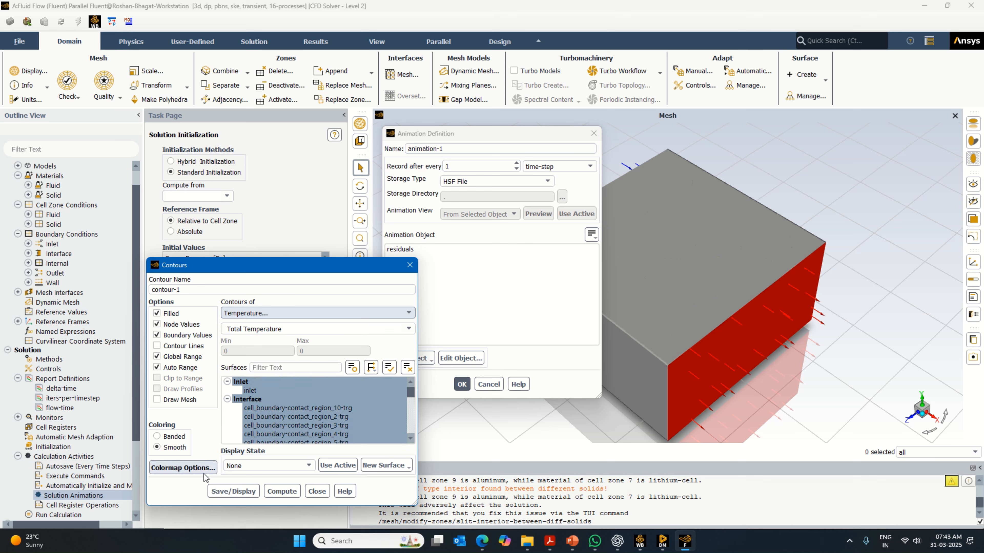
- Set the contour's colormap number format to float, then save and display the contour
click(183, 468)
click(407, 253)
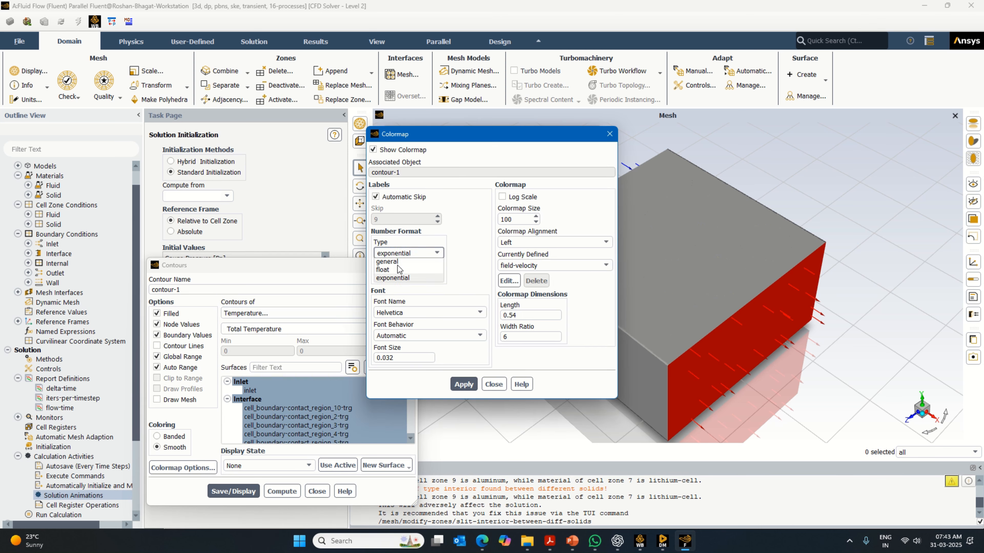
click(387, 272)
click(467, 384)
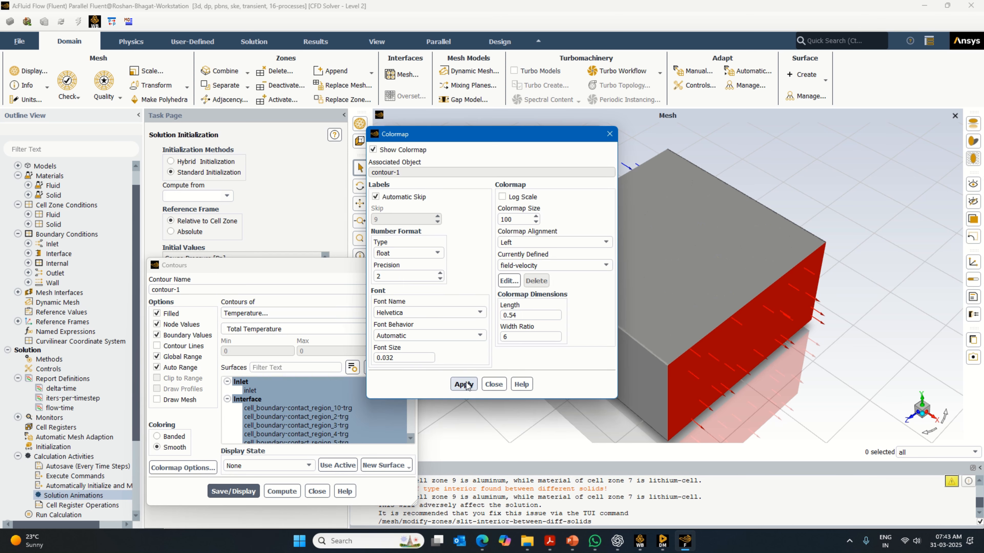
click(493, 384)
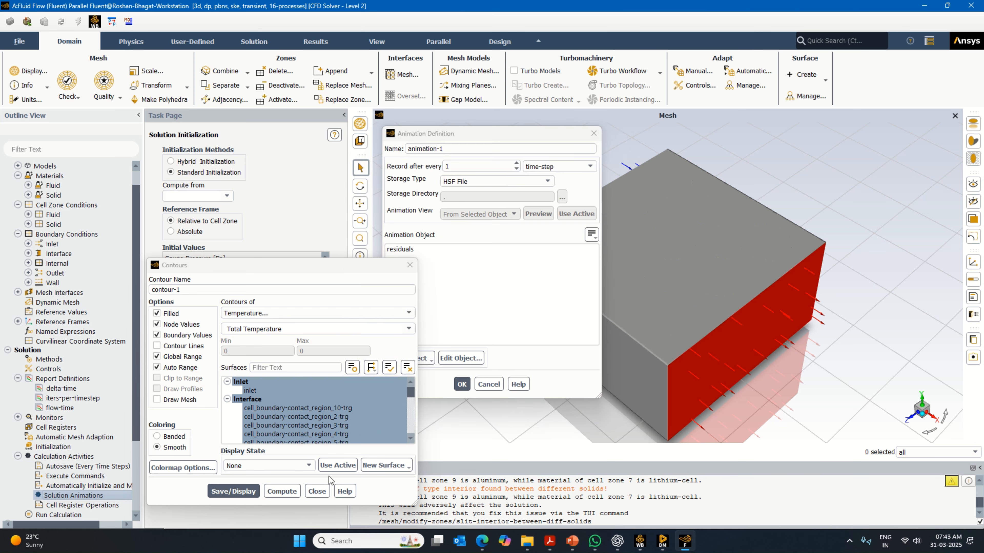
click(337, 458)
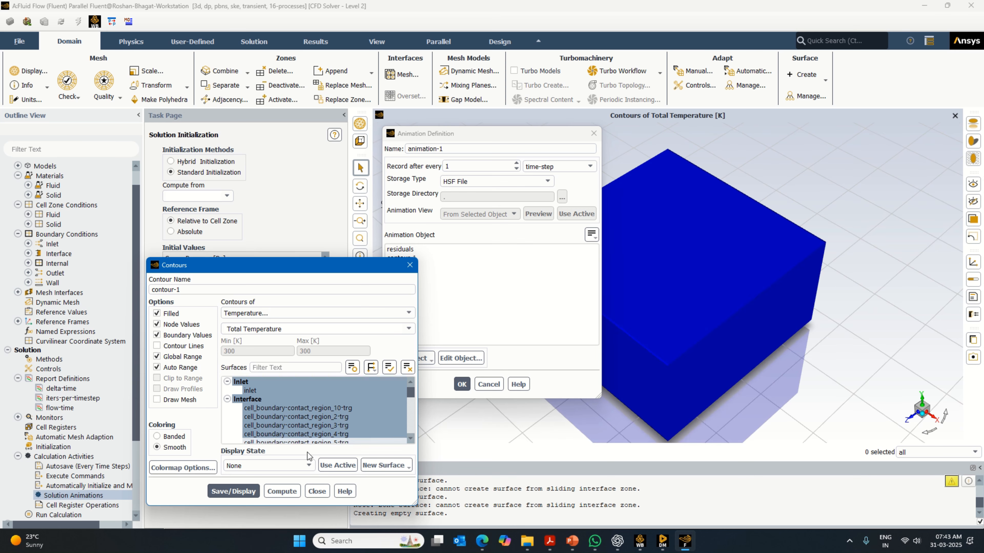
click(317, 491)
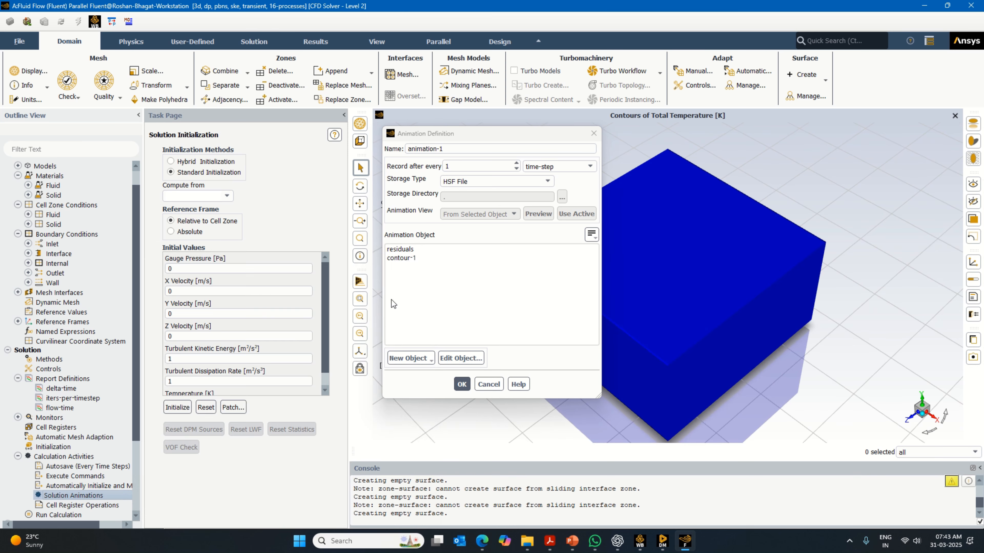
- Name the animation Total-temp-system-animation-1 and save its definition with the new contour as animation object
click(408, 150)
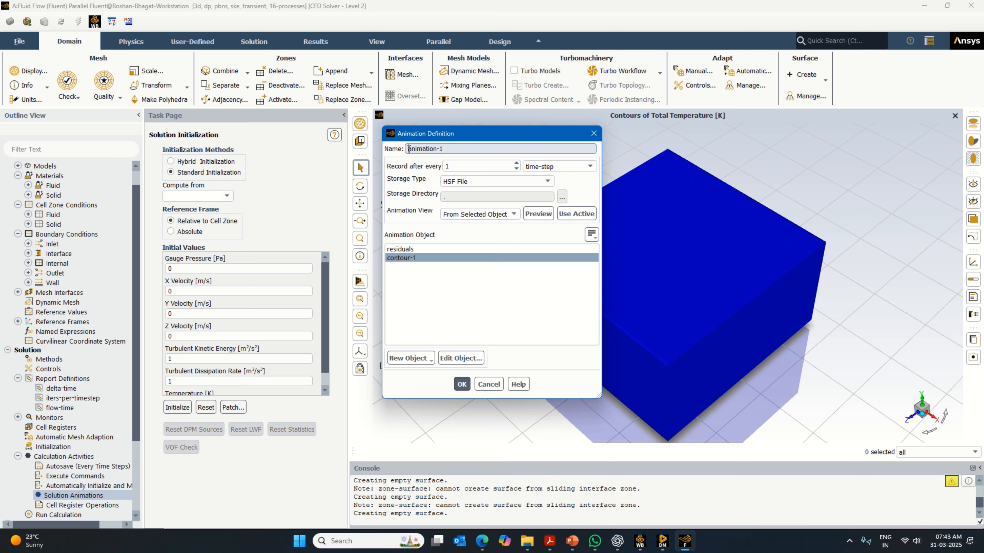
text(Total-temp-system-)
click(461, 384)
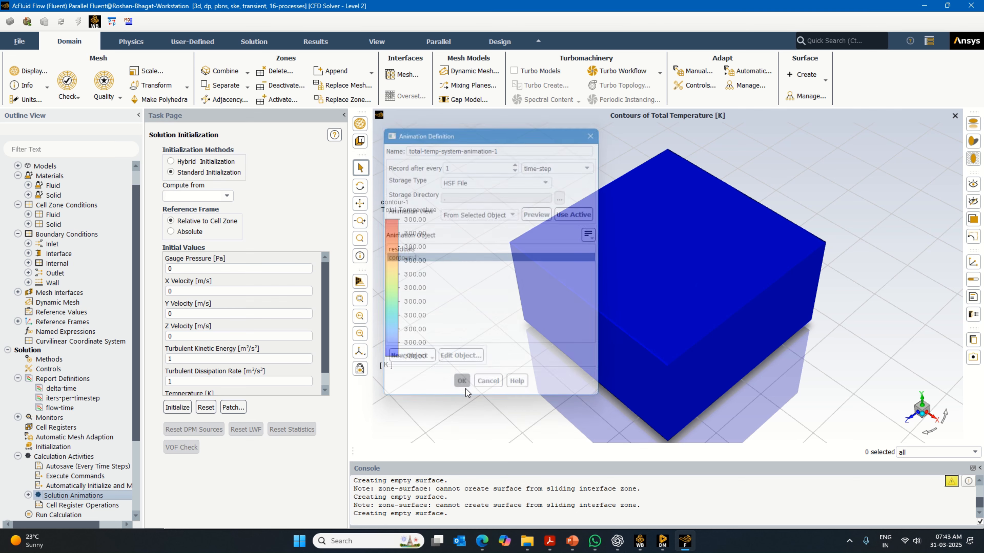
- Start a second solution animation with a new contour object of Total Temperature
double_click(97, 498)
click(411, 358)
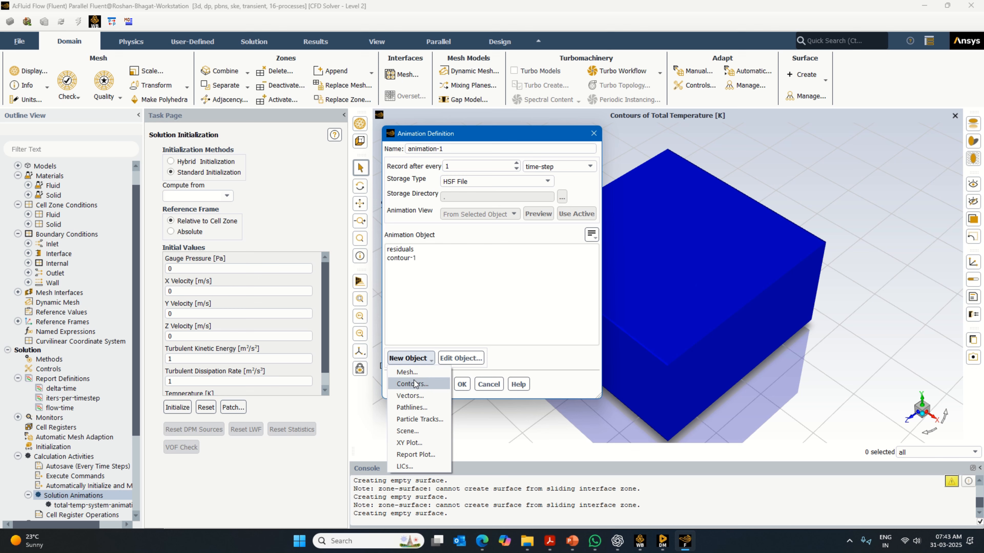
click(404, 393)
click(393, 313)
click(393, 315)
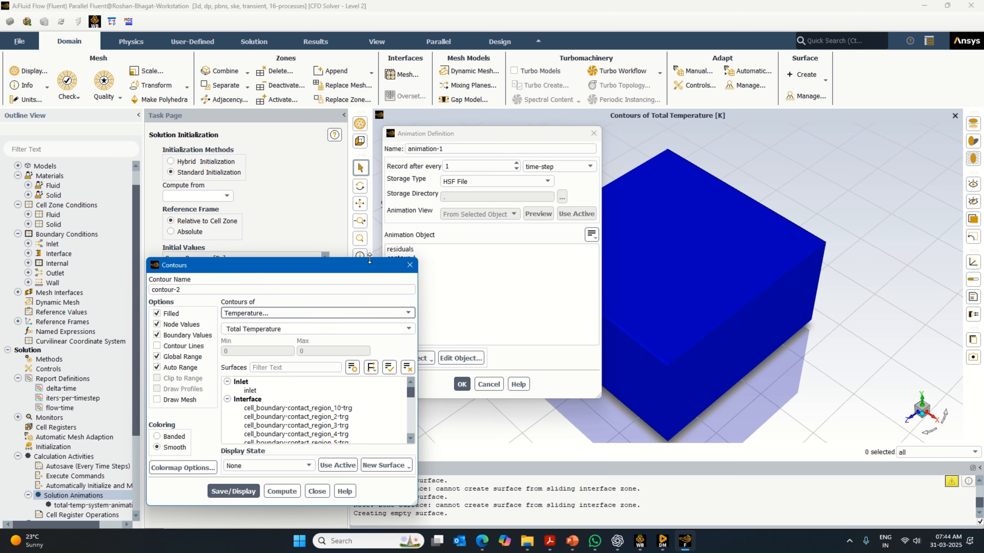
drag(369, 258, 389, 165)
- Select the nine cell_boundary-contact_region trg interfaces, from region_10 and region_2 to region_9, as the contour's surfaces
click(330, 316)
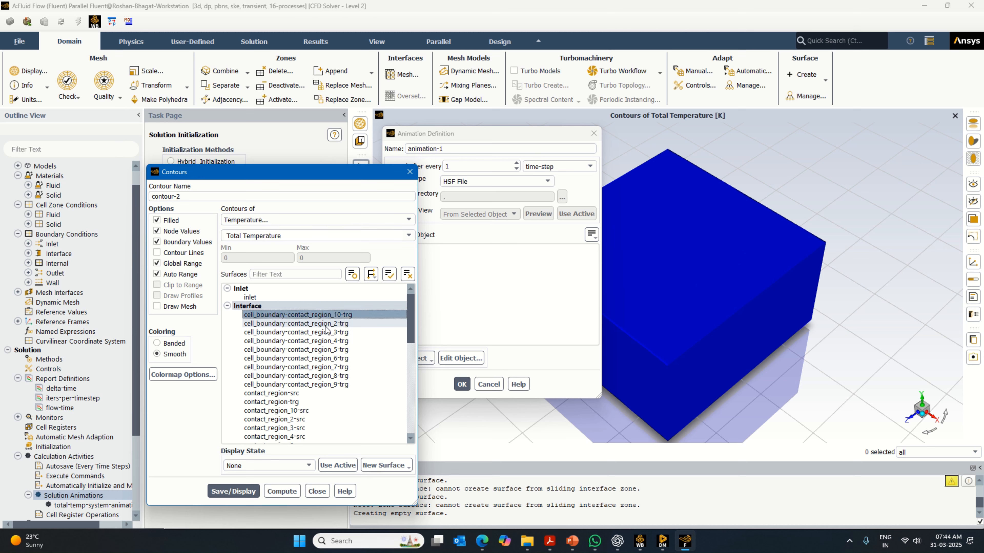
click(328, 325)
click(324, 333)
click(324, 342)
click(326, 350)
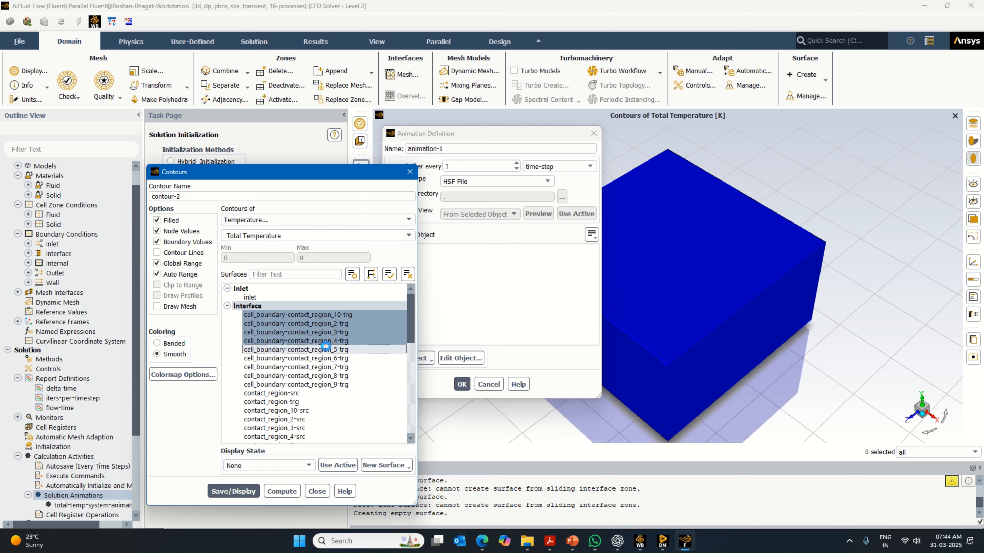
click(327, 359)
click(327, 367)
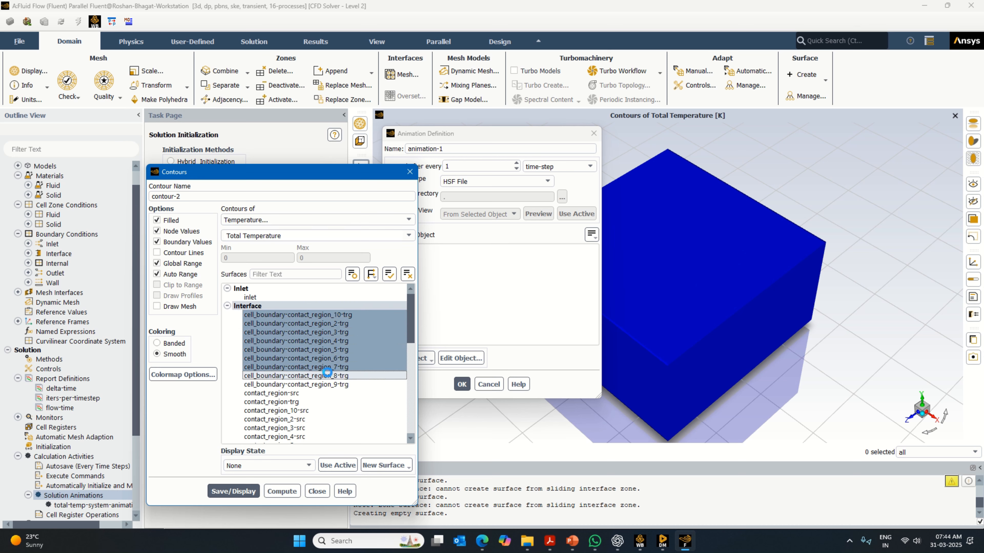
click(326, 376)
click(325, 384)
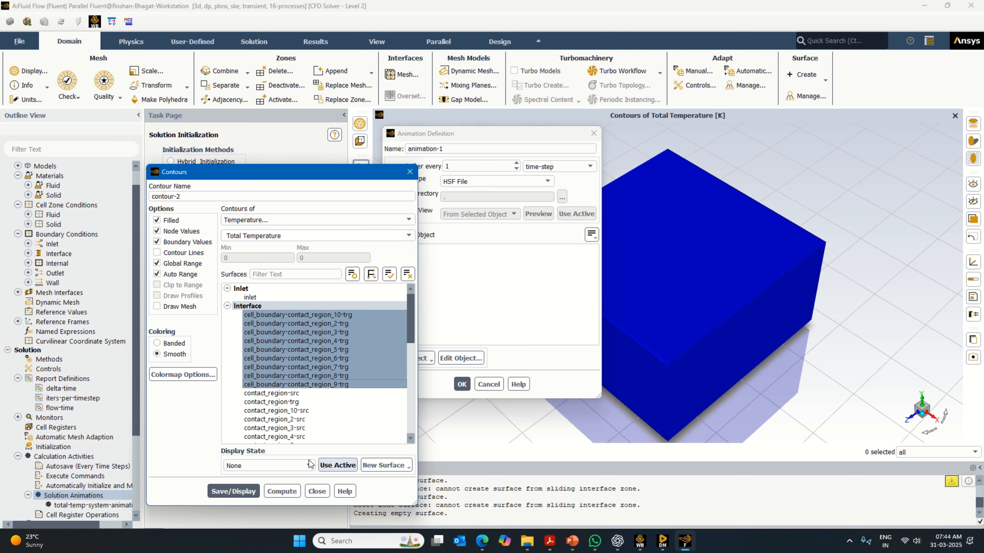
- Set the second contour's colormap number format to float, then save and display it on the cell boundaries
click(183, 374)
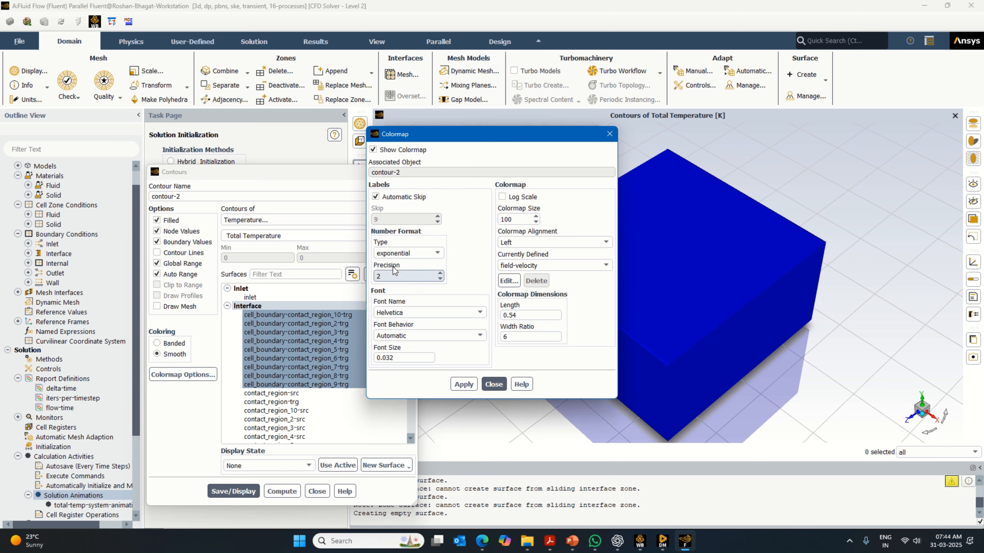
click(406, 253)
click(393, 272)
click(471, 386)
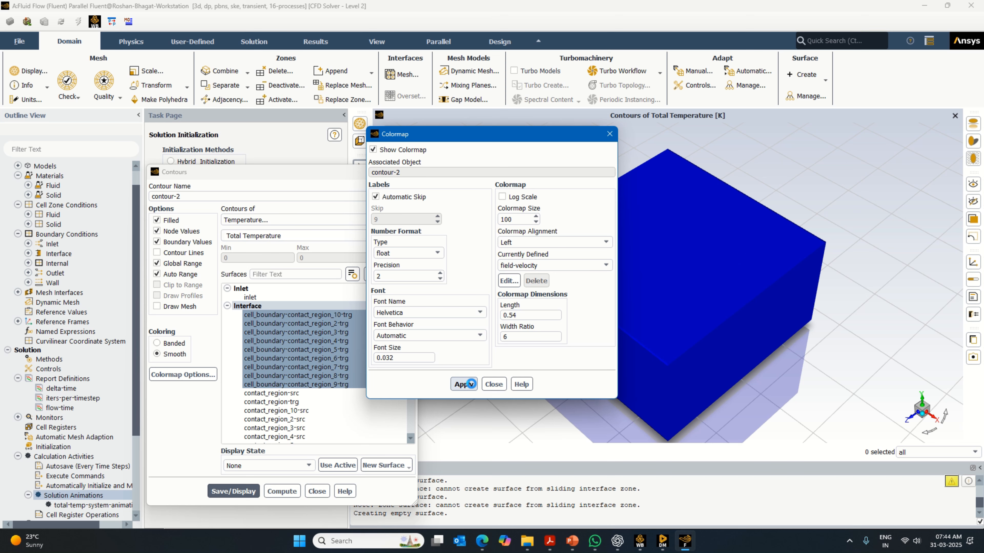
click(493, 384)
click(233, 491)
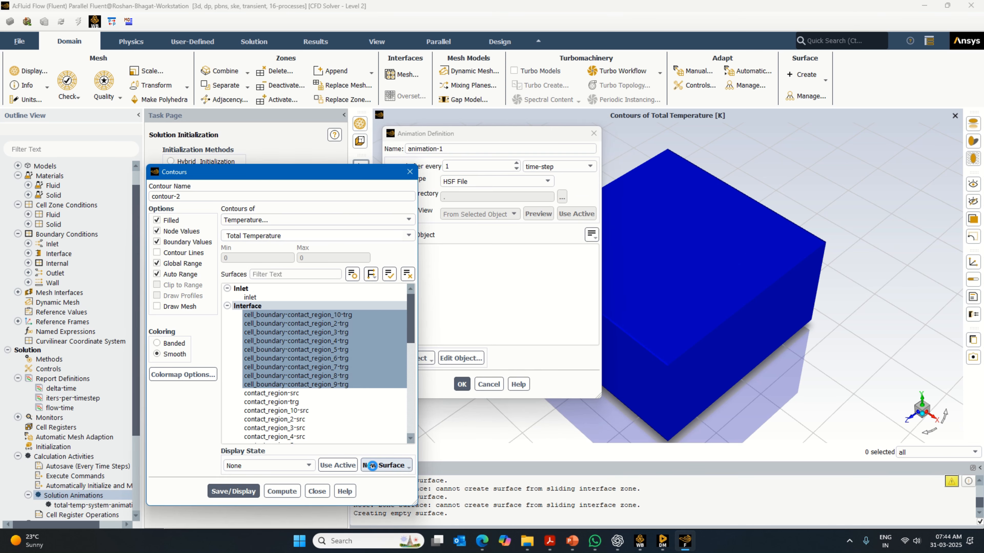
drag(783, 340, 763, 404)
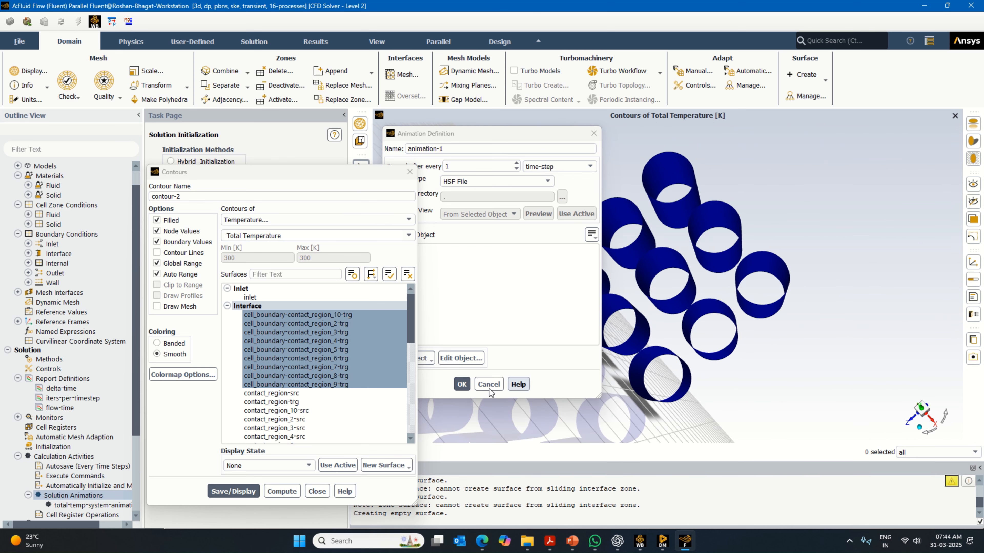
- Try adding the contact_region-trg surface to the contour, inspect the display from several angles, and deselect the surface
click(306, 403)
click(306, 402)
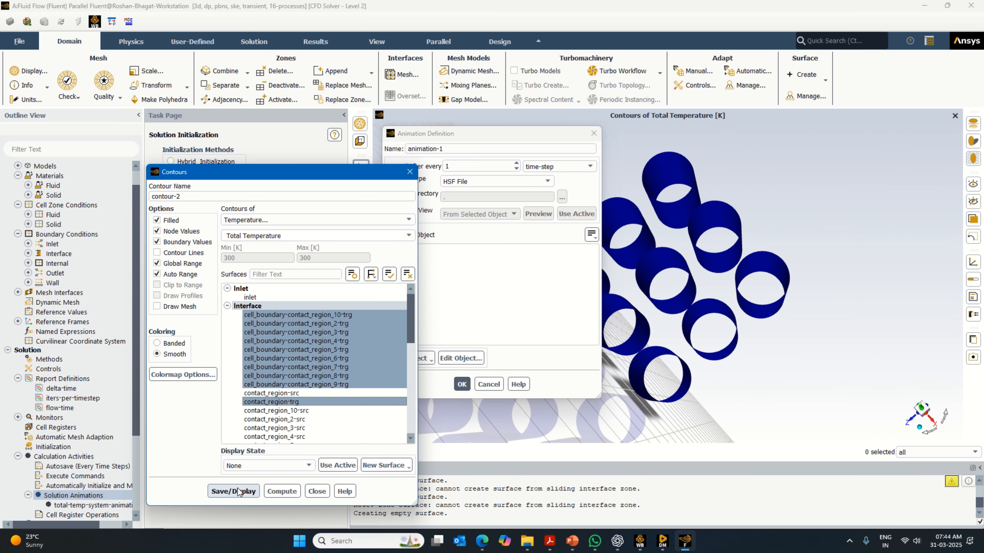
click(238, 492)
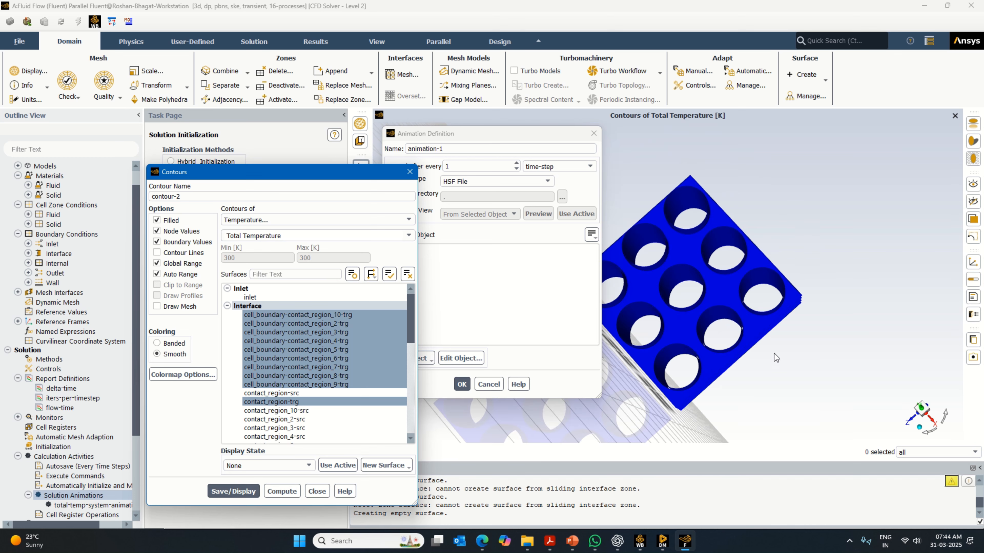
drag(766, 358, 730, 364)
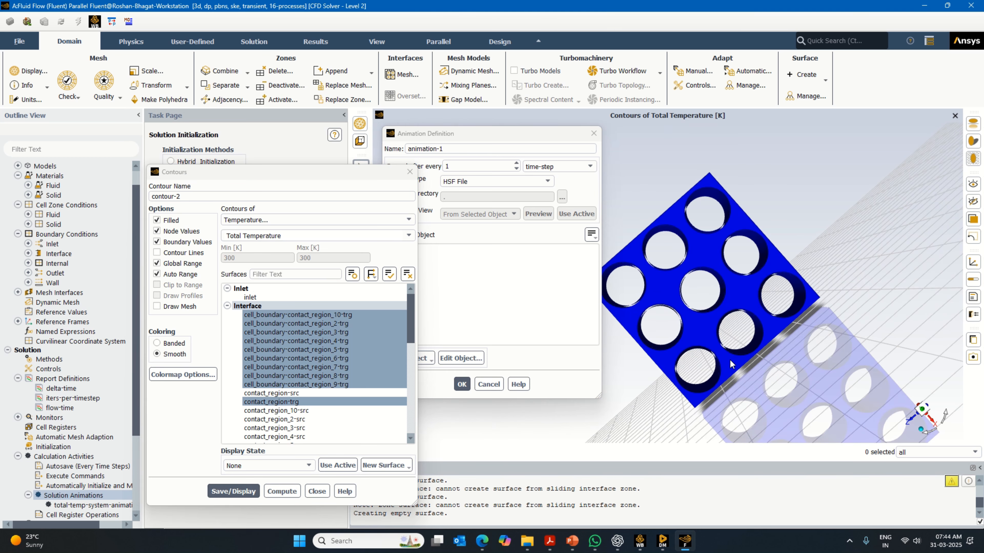
drag(878, 287, 860, 294)
drag(807, 306, 784, 334)
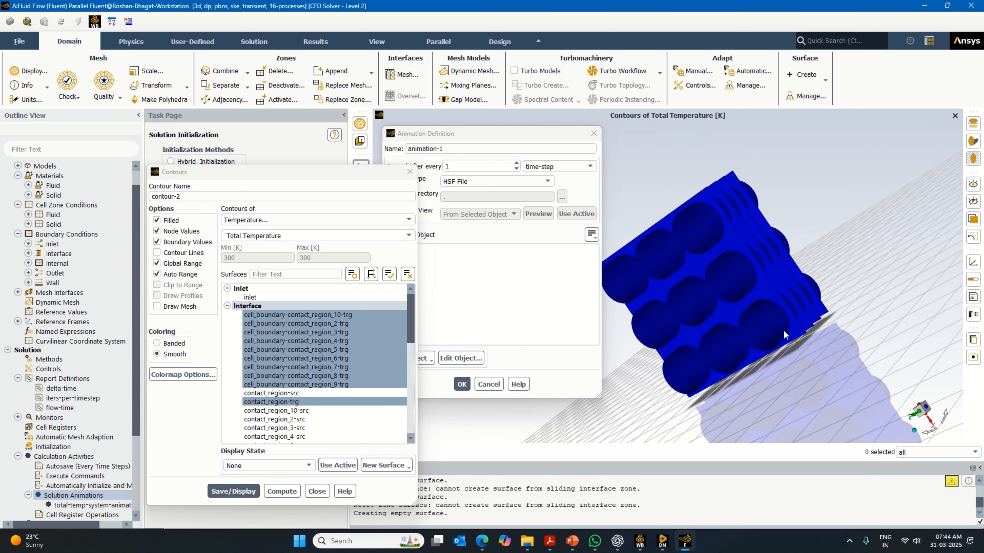
click(291, 403)
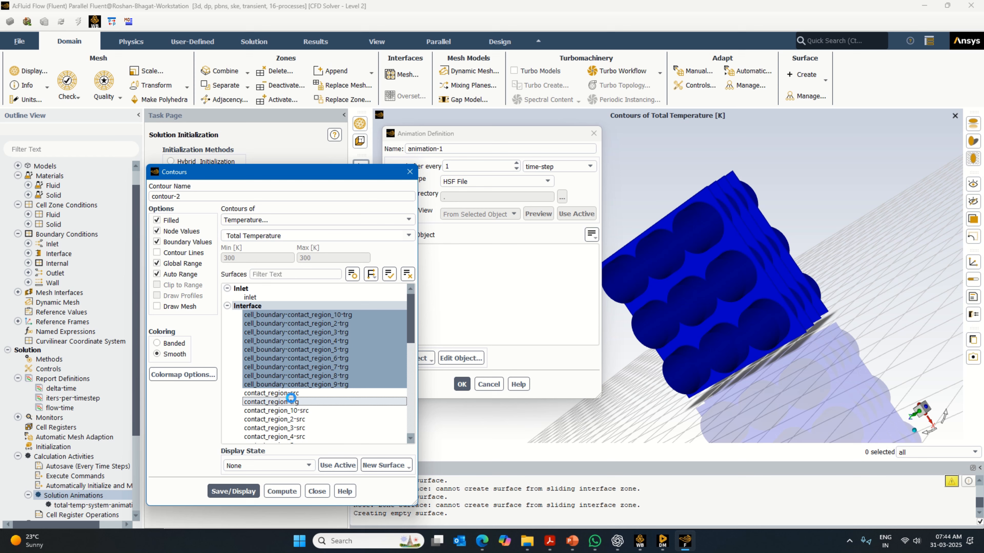
- Try adding the contact_region_9-src surface to the contour, inspect the displayed cells, and deselect the surface
scroll(315, 411, down, 4)
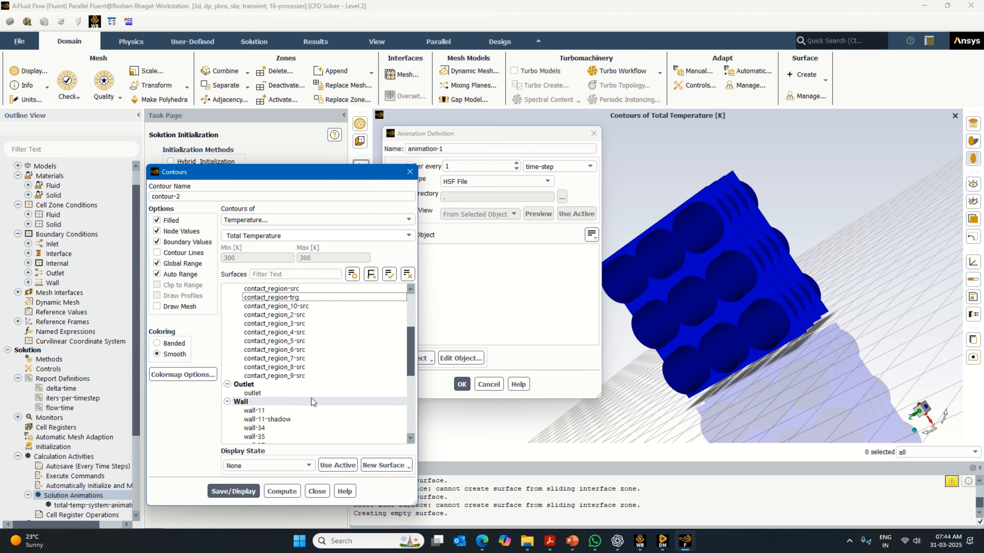
click(306, 376)
click(306, 376)
click(233, 491)
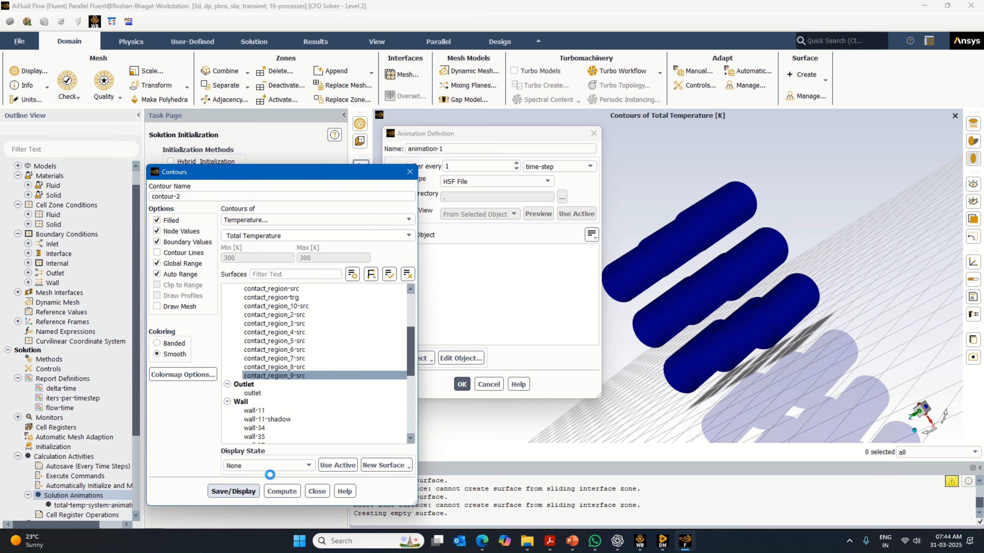
click(914, 431)
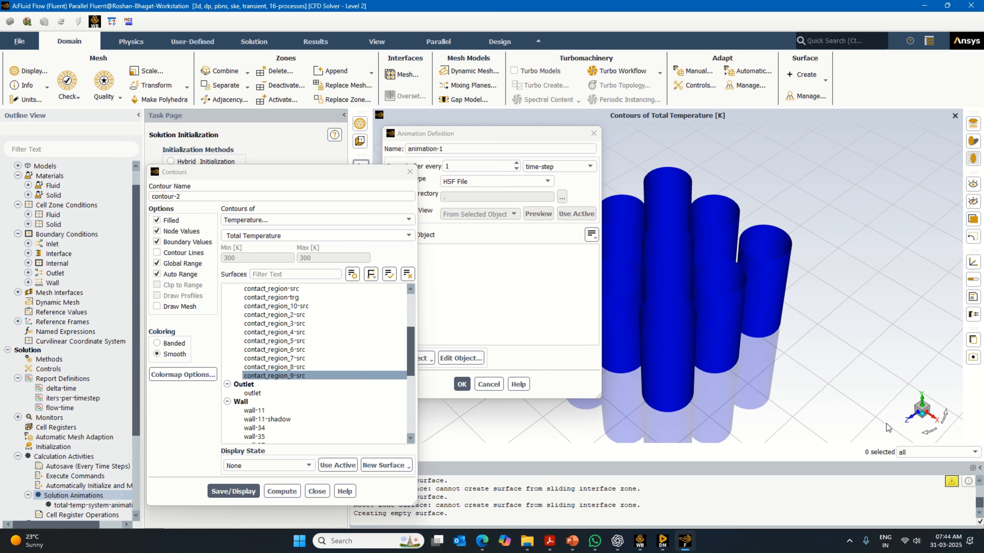
drag(765, 345, 629, 306)
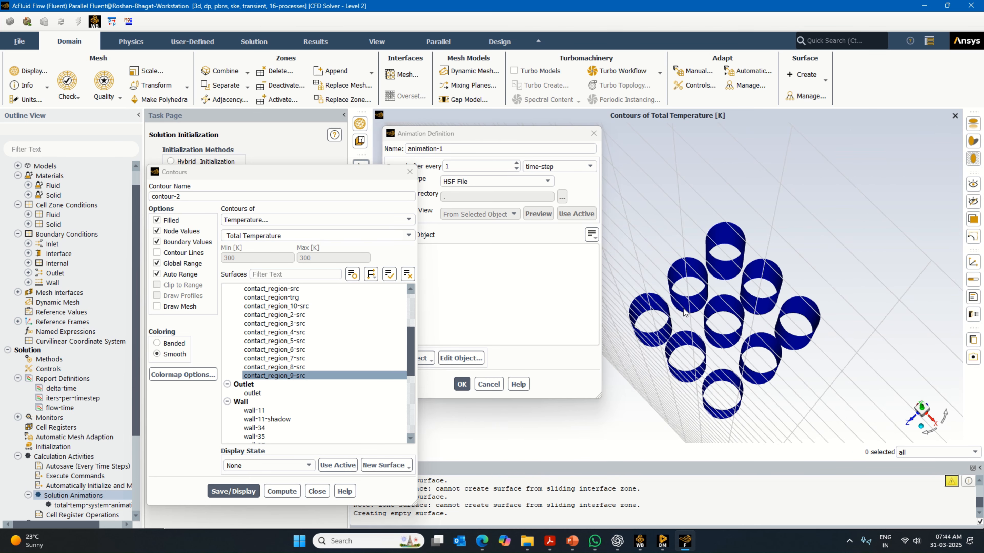
click(295, 375)
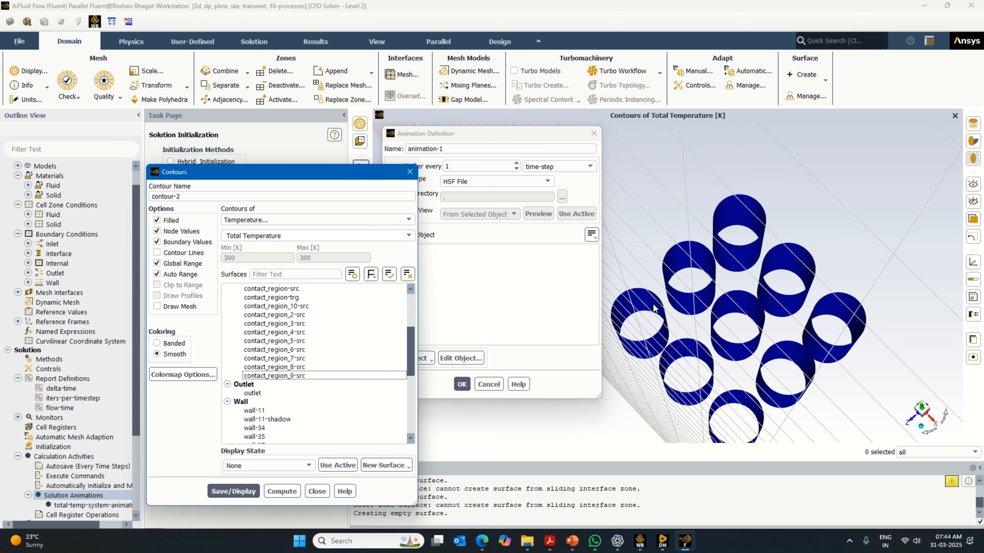
- Try adding contact_region_2-src and contact_region_3-src to the contour in turn, saving and displaying each before deselecting it
scroll(310, 366, up, 2)
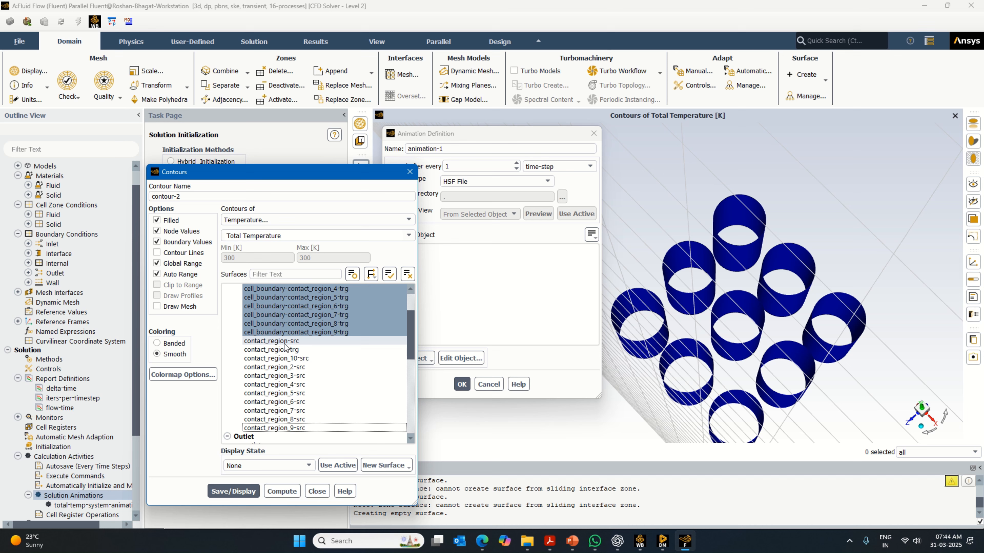
click(309, 366)
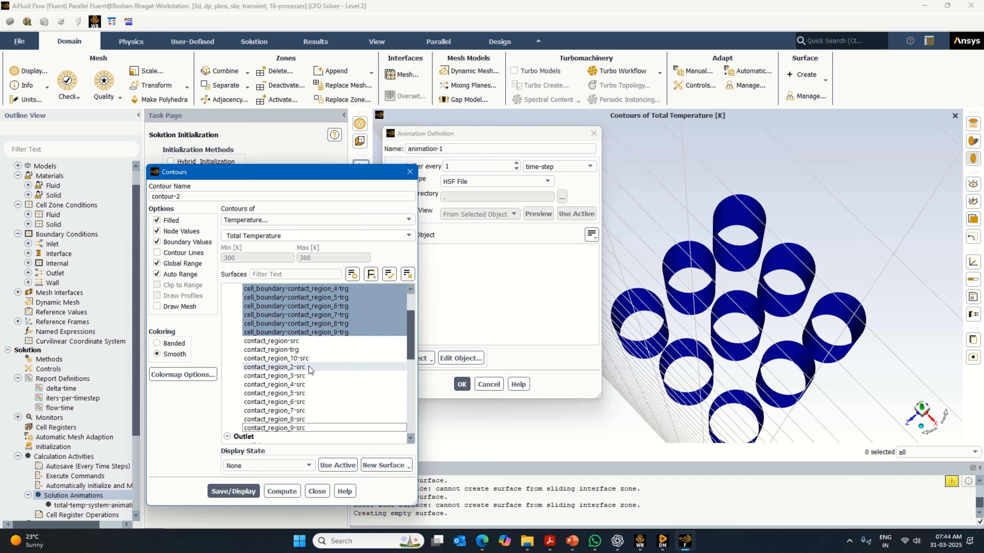
click(244, 489)
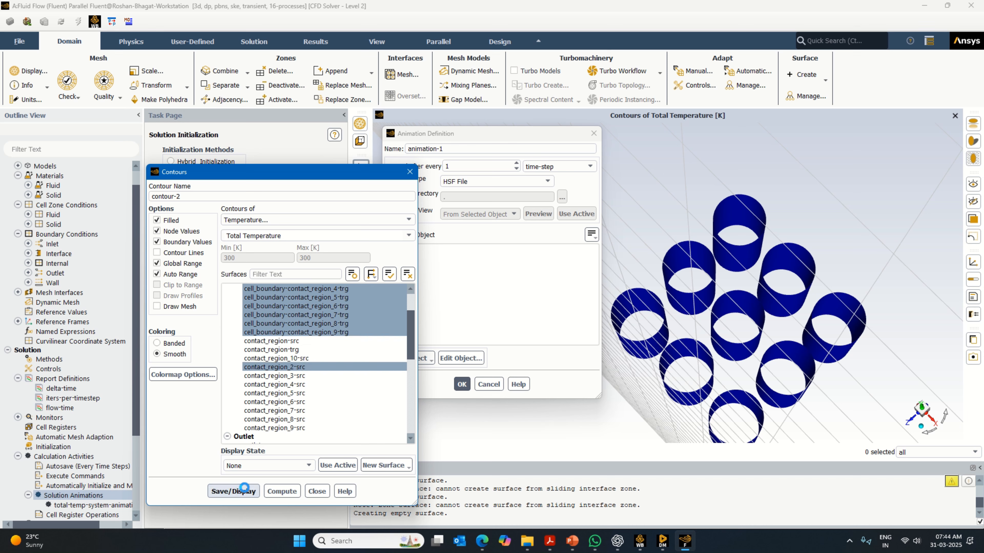
click(298, 367)
click(298, 376)
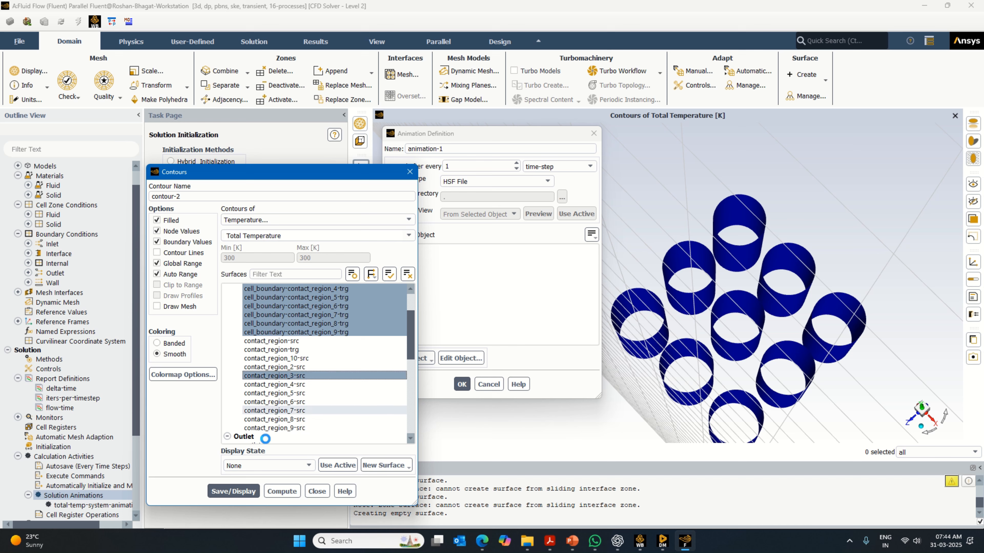
click(242, 491)
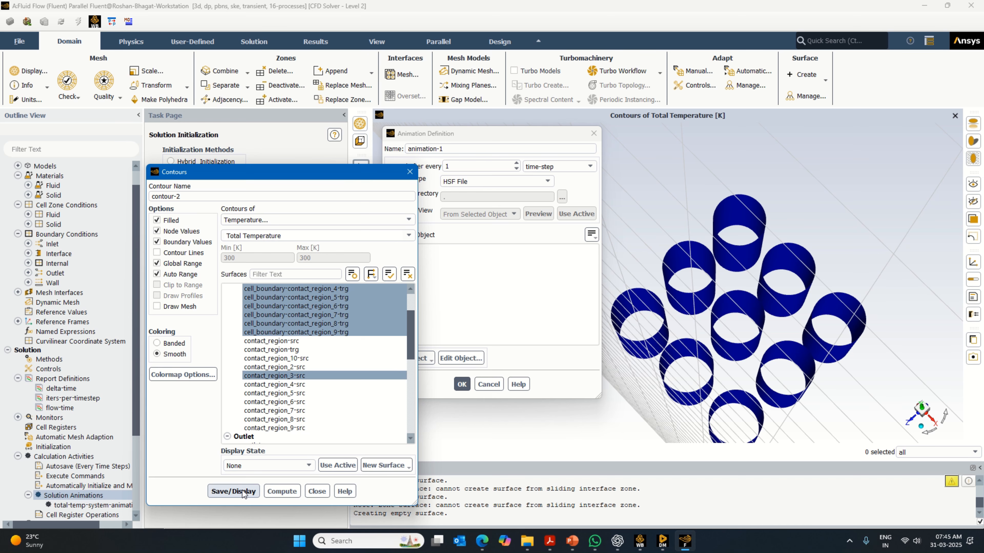
click(296, 376)
- Try adding contact_region_5-src and contact_region_4-src to the contour in turn, saving and displaying each before deselecting it
click(295, 392)
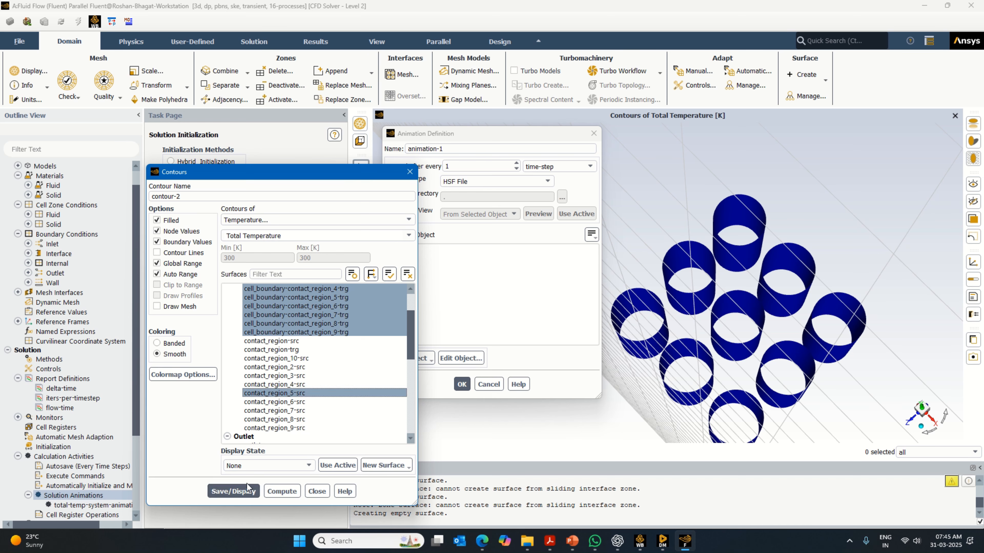
click(245, 489)
click(297, 393)
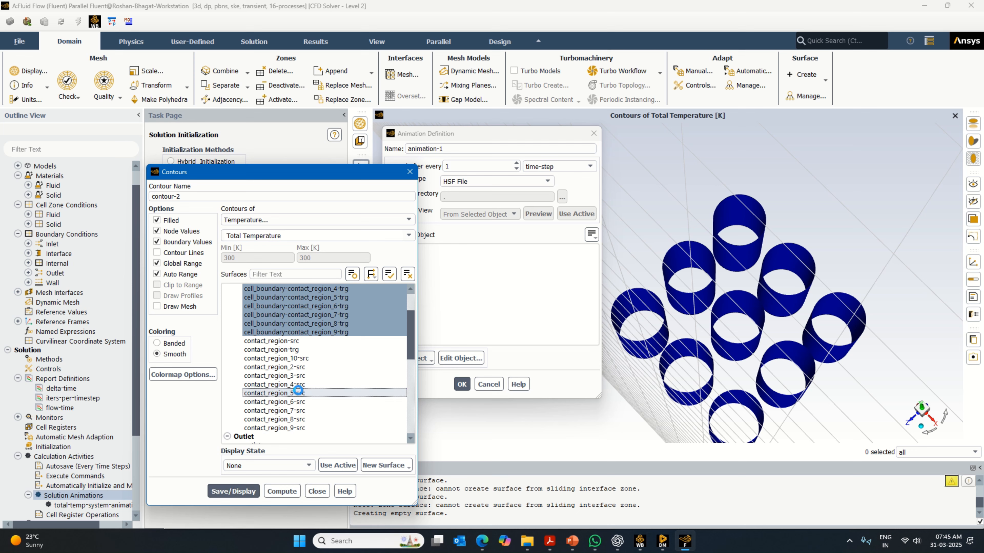
click(297, 385)
click(248, 490)
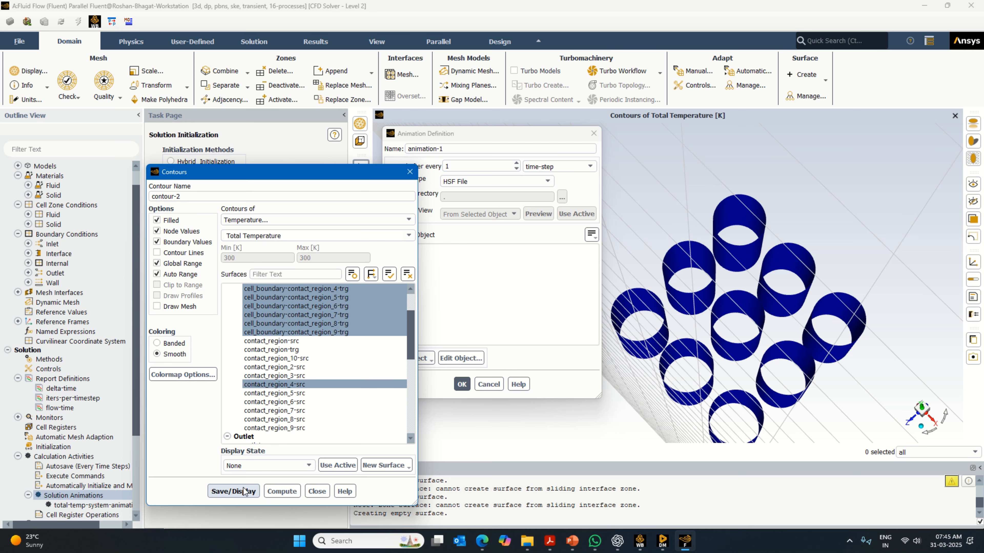
click(304, 385)
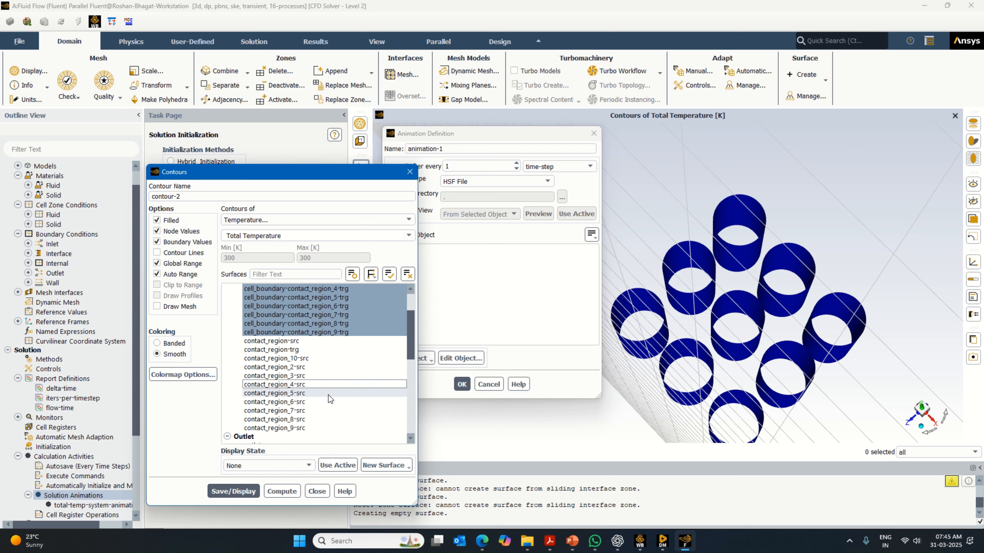
- Add the wall-cell surface to the second contour, save and display it, and inspect the cells from another angle
scroll(329, 396, up, 2)
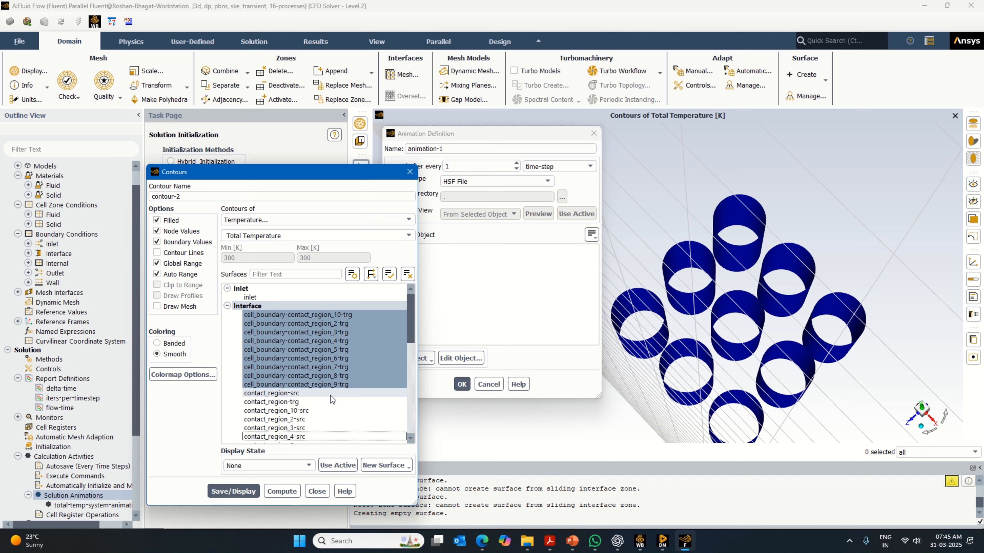
scroll(331, 395, down, 6)
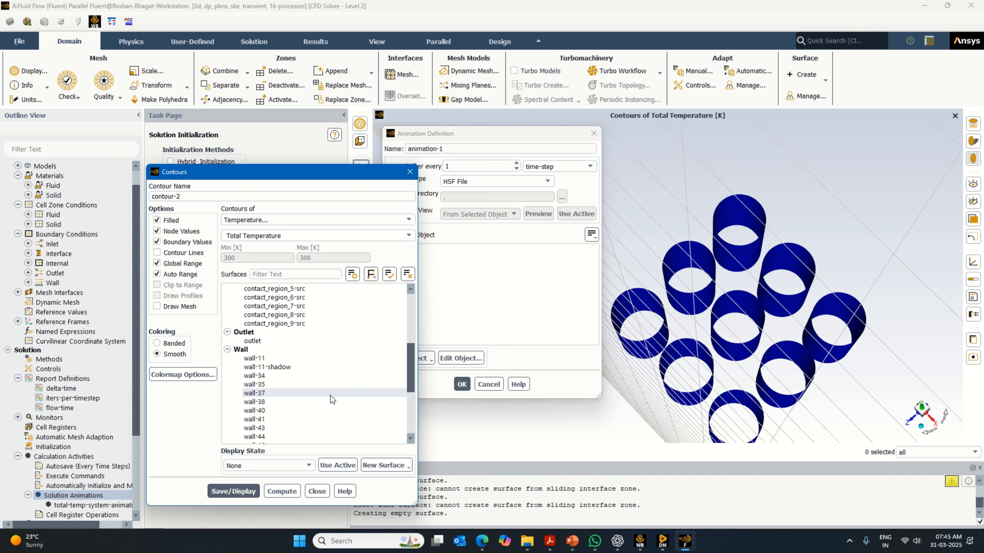
scroll(331, 395, down, 5)
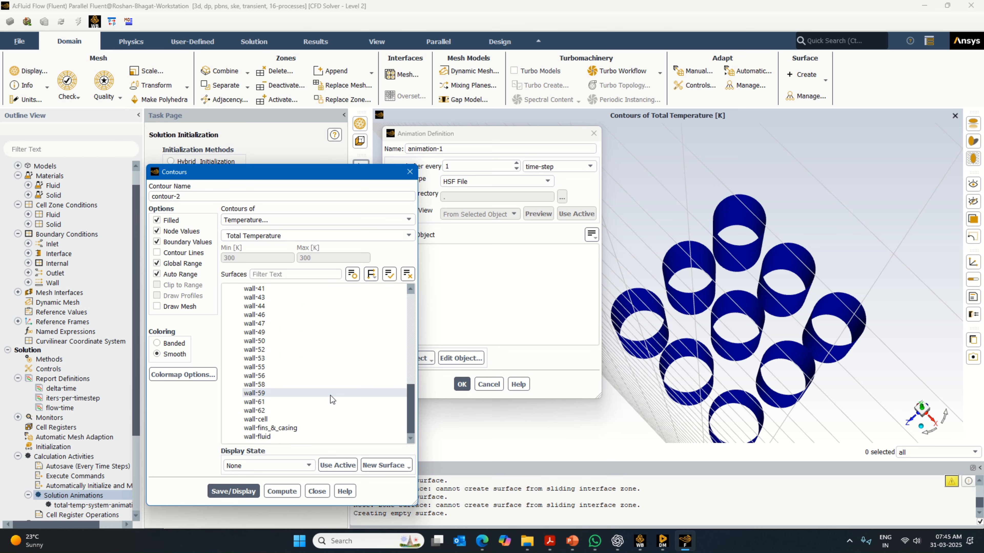
scroll(330, 395, up, 5)
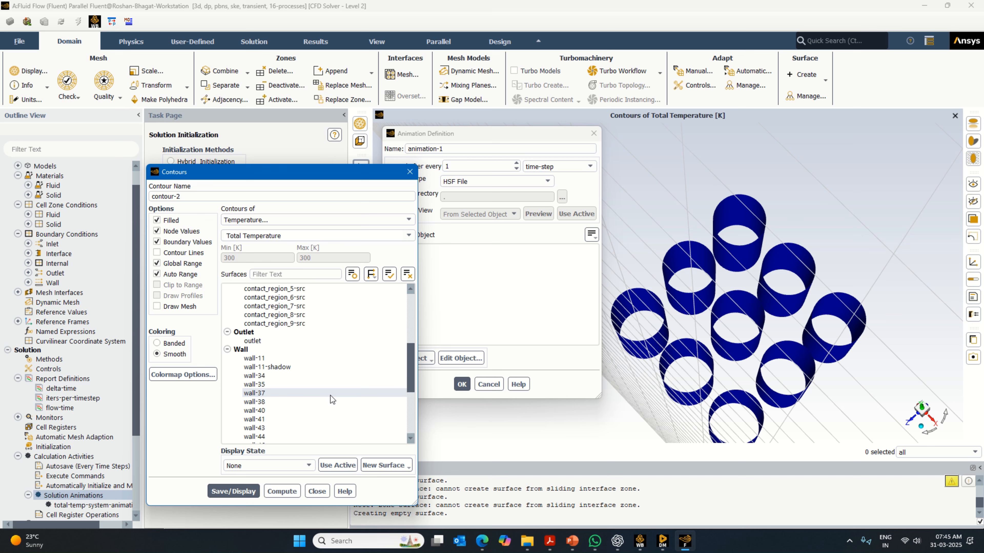
scroll(331, 395, down, 5)
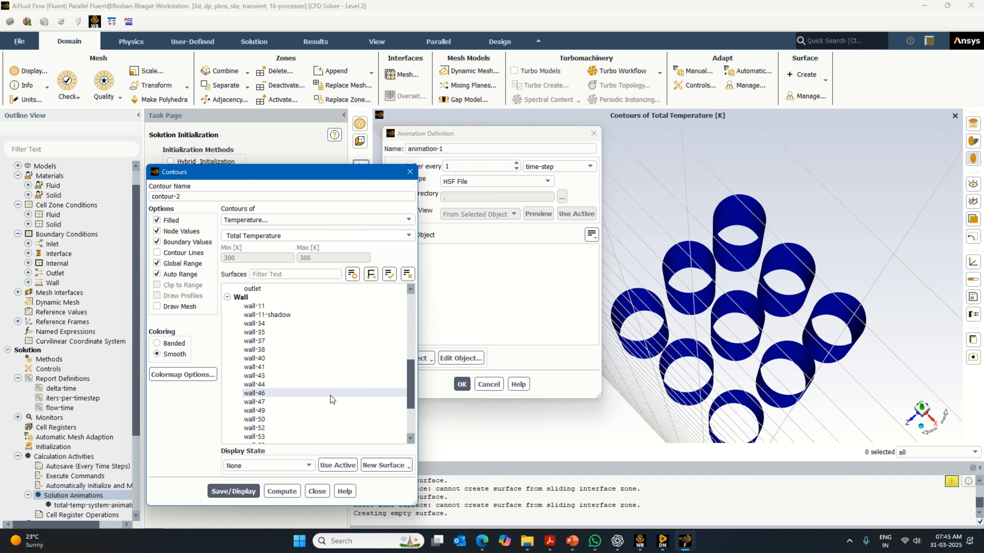
click(263, 421)
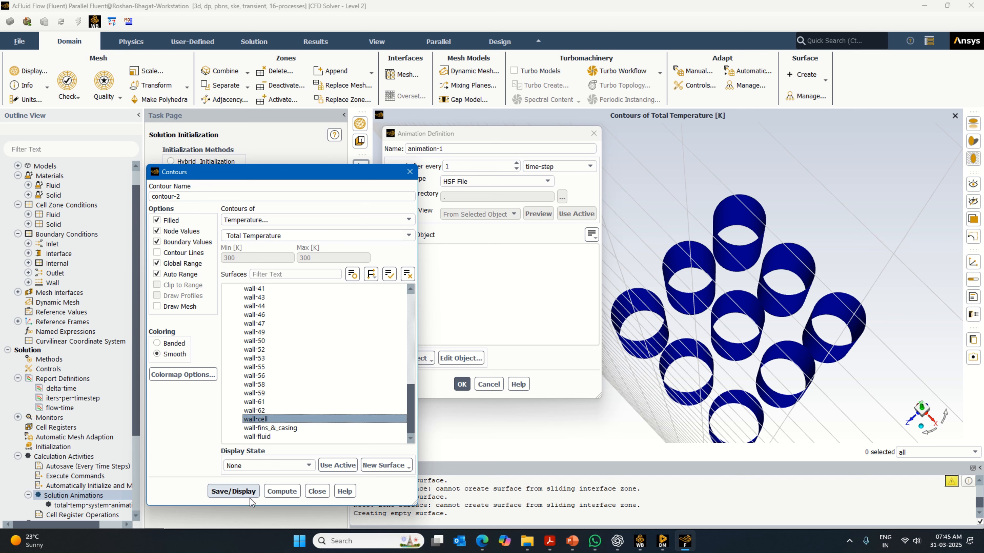
click(247, 492)
drag(863, 270, 812, 267)
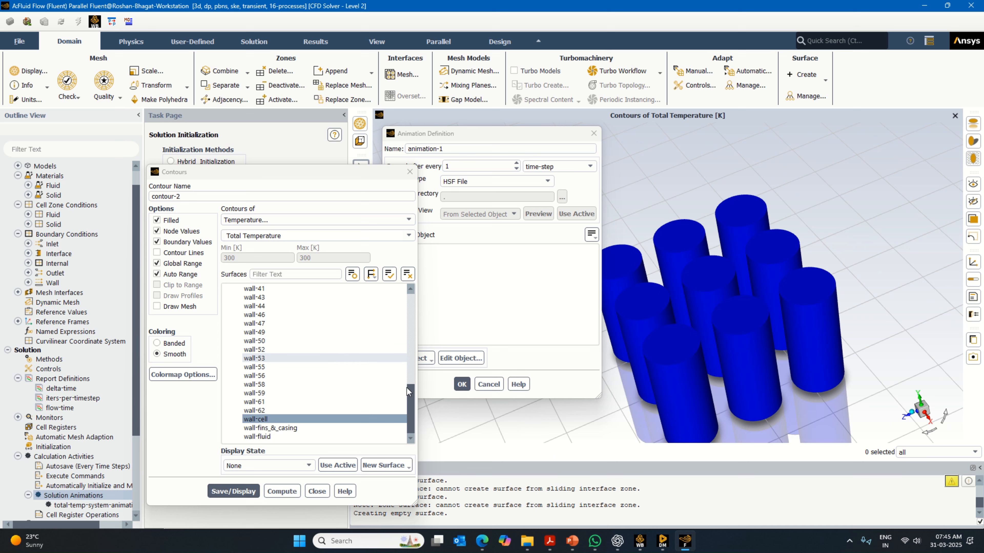
- Review the second contour's selected surfaces and colormap settings, compute its range, and close the contour definition
drag(413, 403, 417, 309)
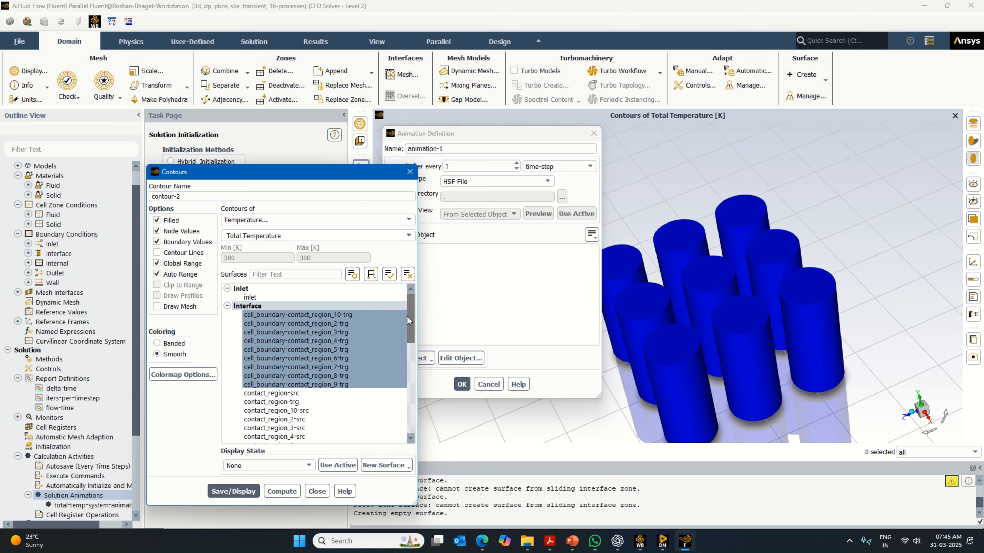
mouse_move(414, 316)
mouse_down()
mouse_move(414, 422)
mouse_move(410, 300)
mouse_up()
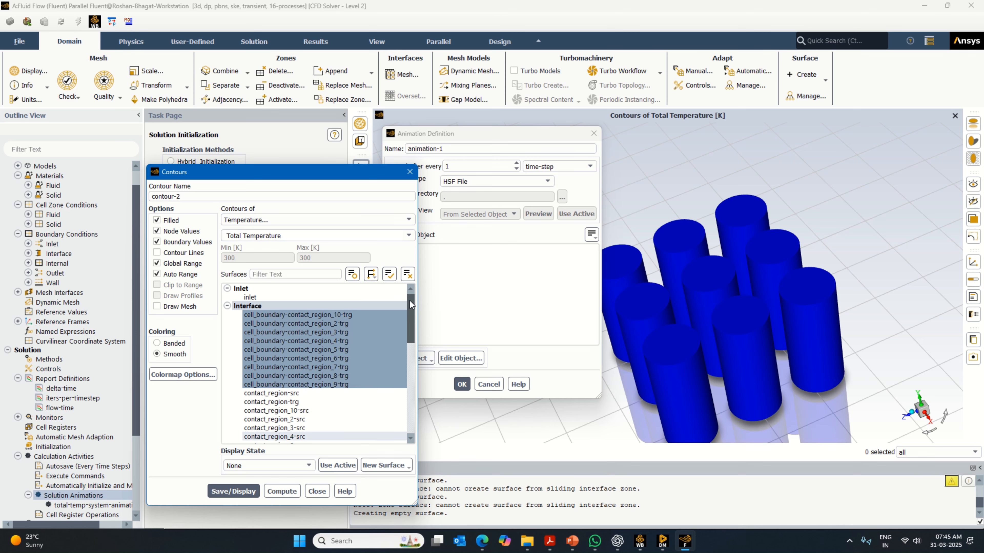
click(195, 375)
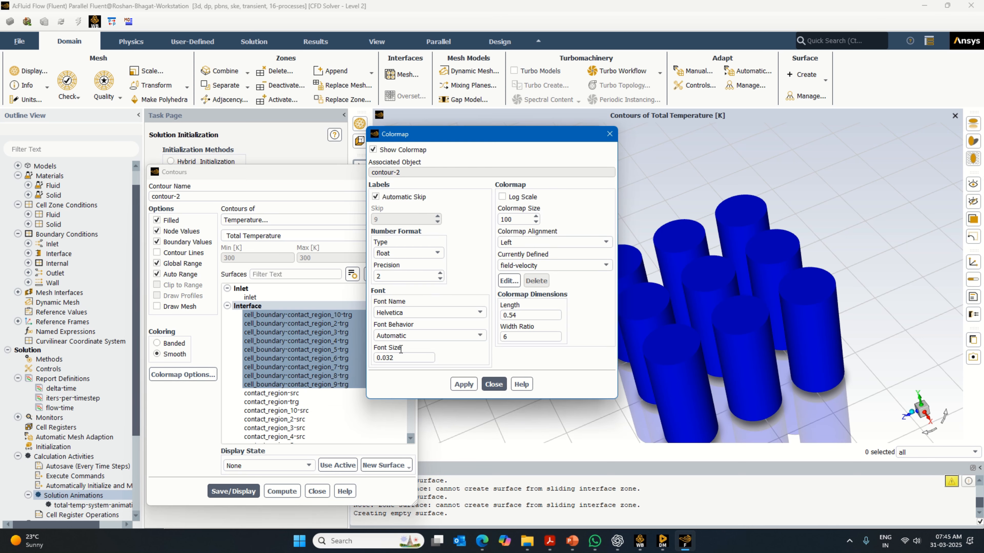
click(493, 384)
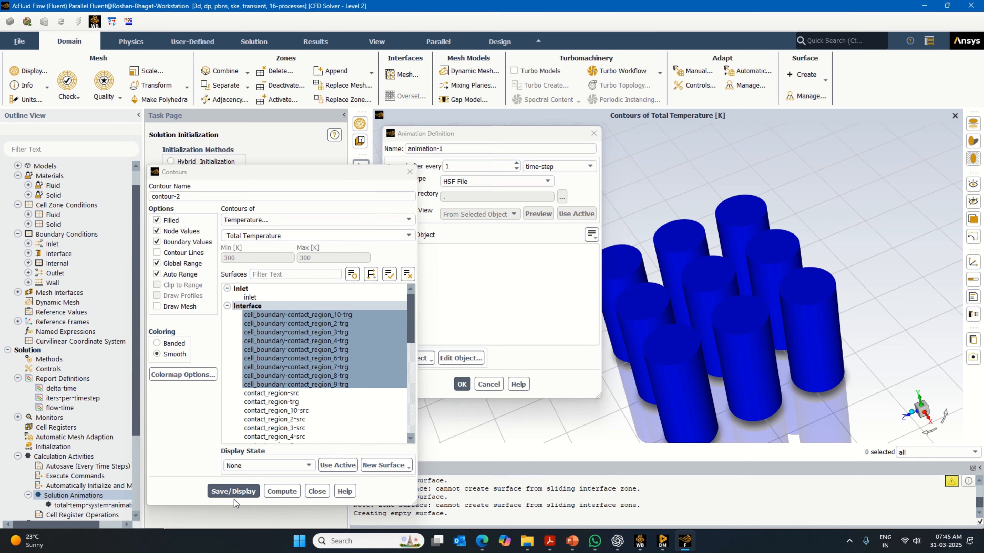
click(285, 489)
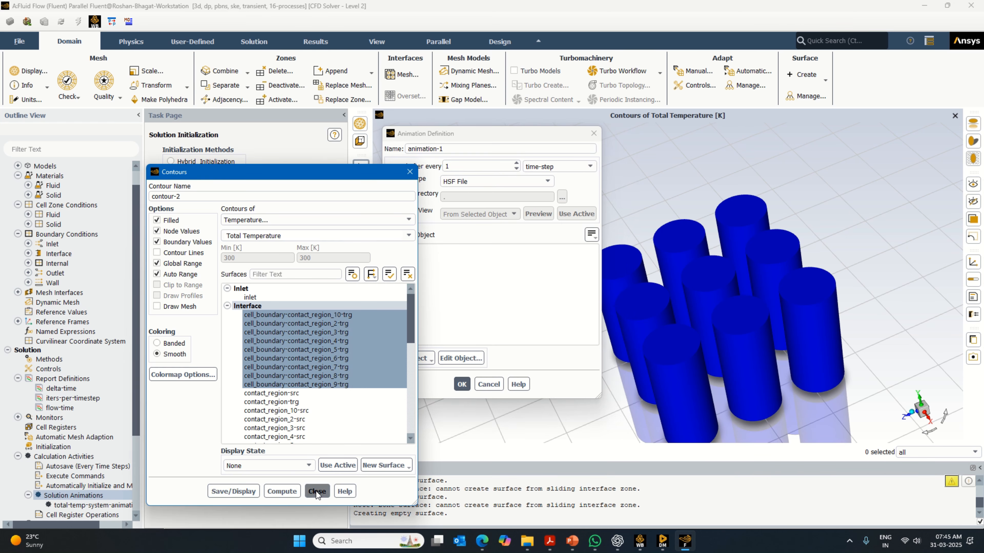
click(316, 491)
- Create a solution animation of contour-2 named cell-temp-animation-1
click(421, 258)
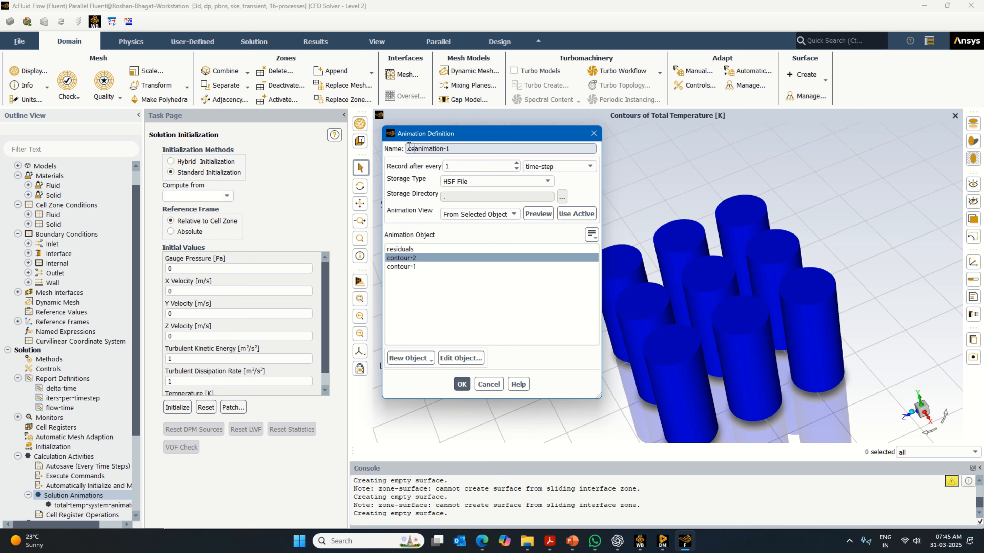
text(ll-temp-)
click(462, 383)
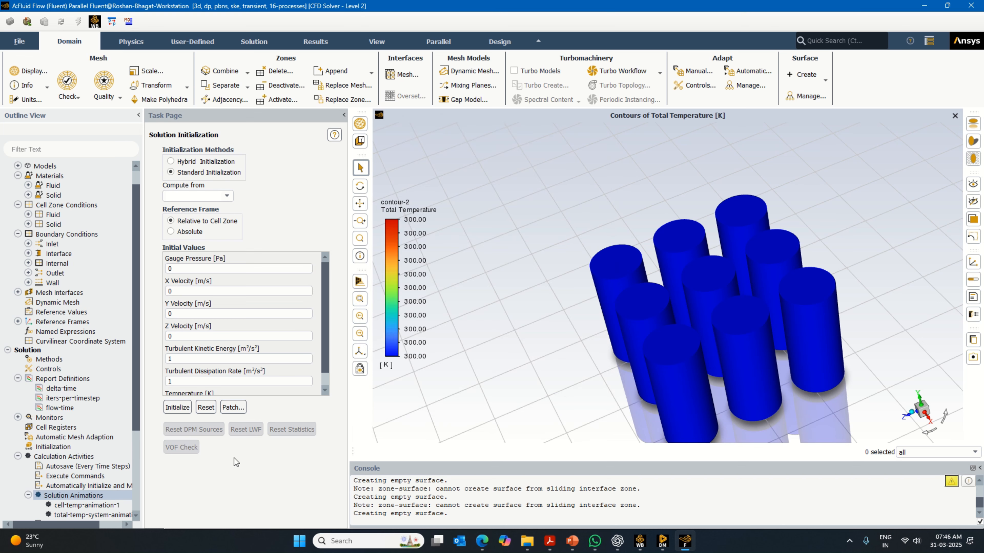
- Start a new area-weighted average surface report definition of total temperature and select all surfaces for it
double_click(93, 380)
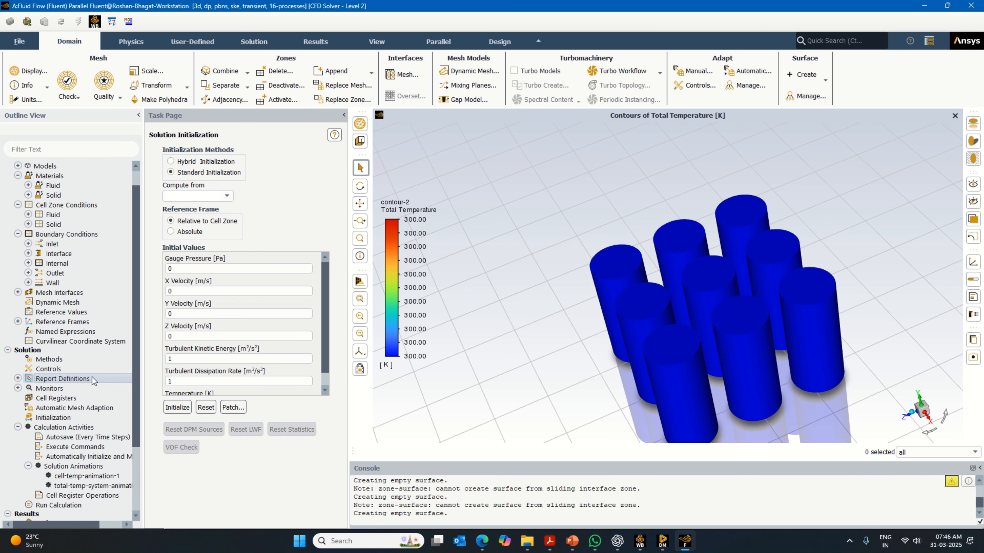
click(352, 242)
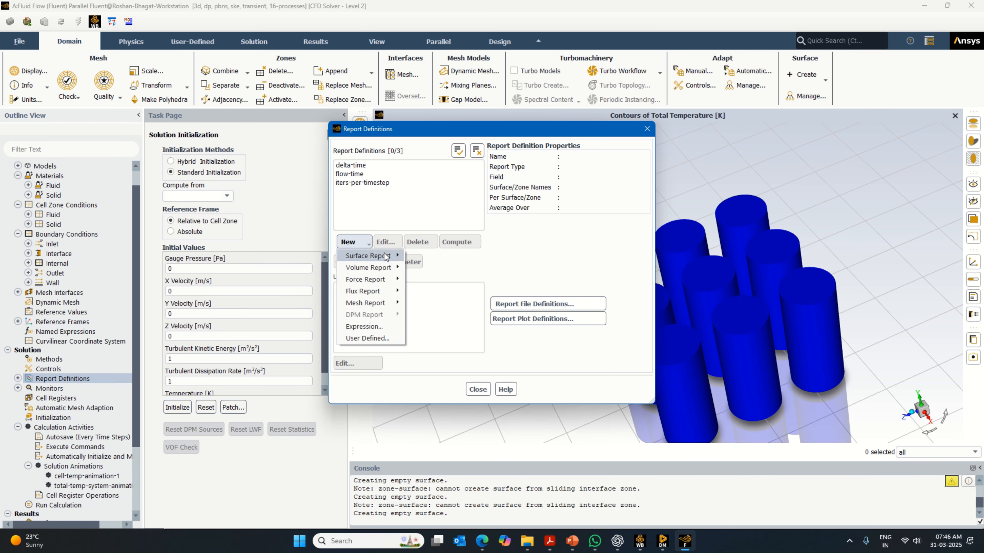
mouse_move(394, 268)
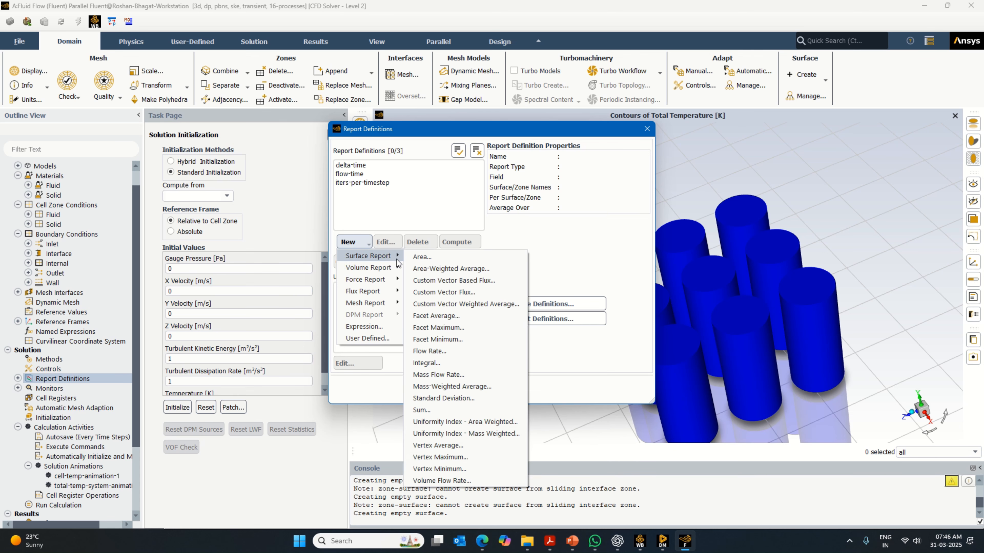
click(464, 267)
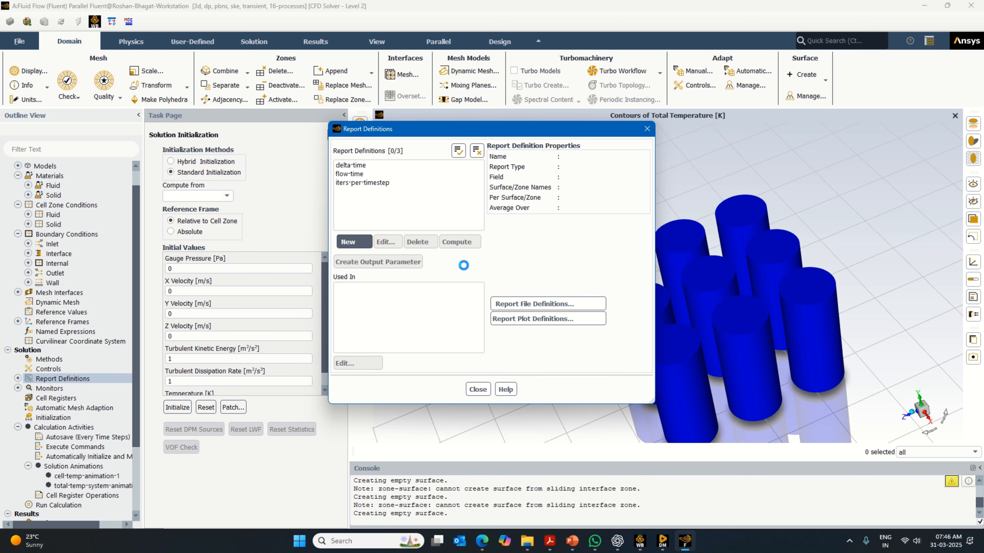
click(685, 208)
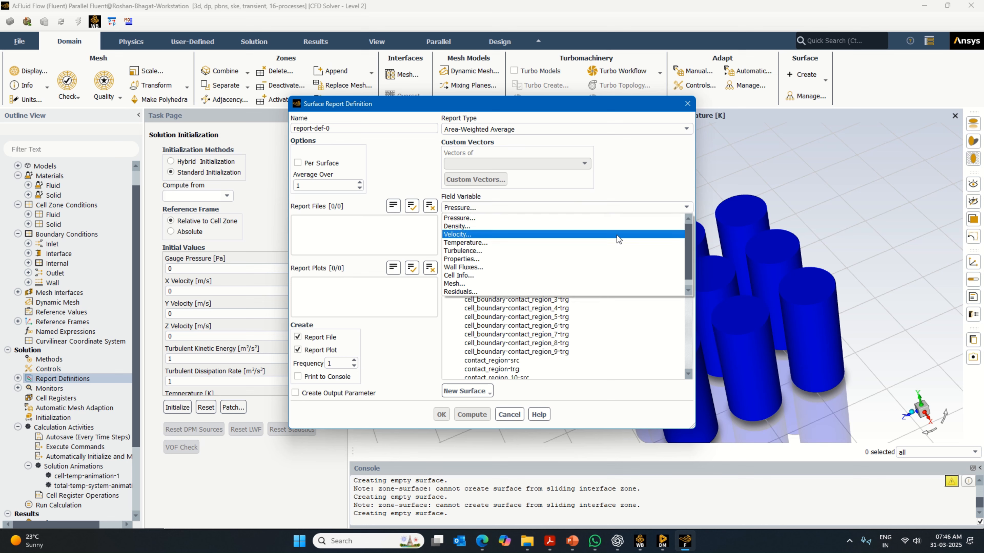
click(593, 241)
click(686, 224)
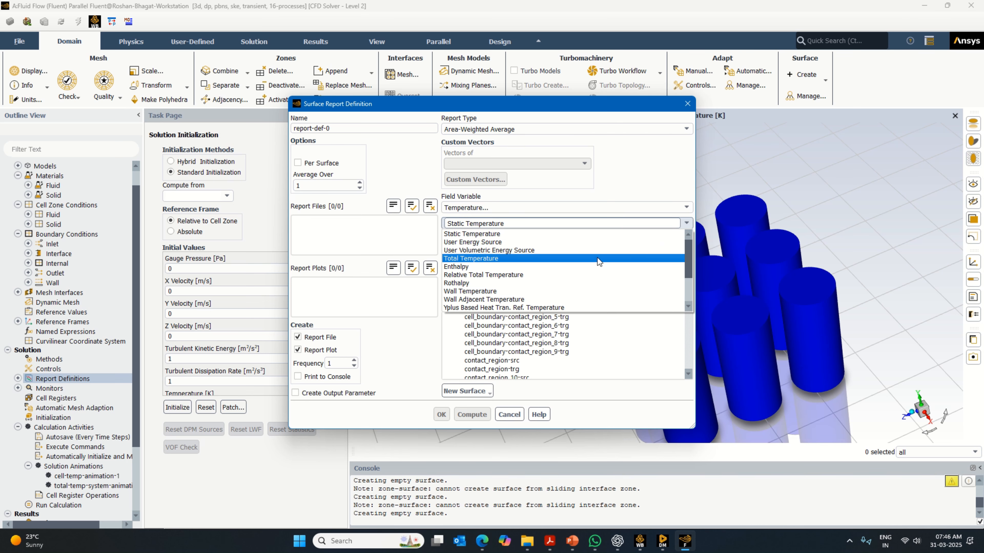
click(587, 259)
click(667, 241)
- Enable console printing and an output parameter for the report, name it total-temp-system-report-def-0, and save it
click(297, 376)
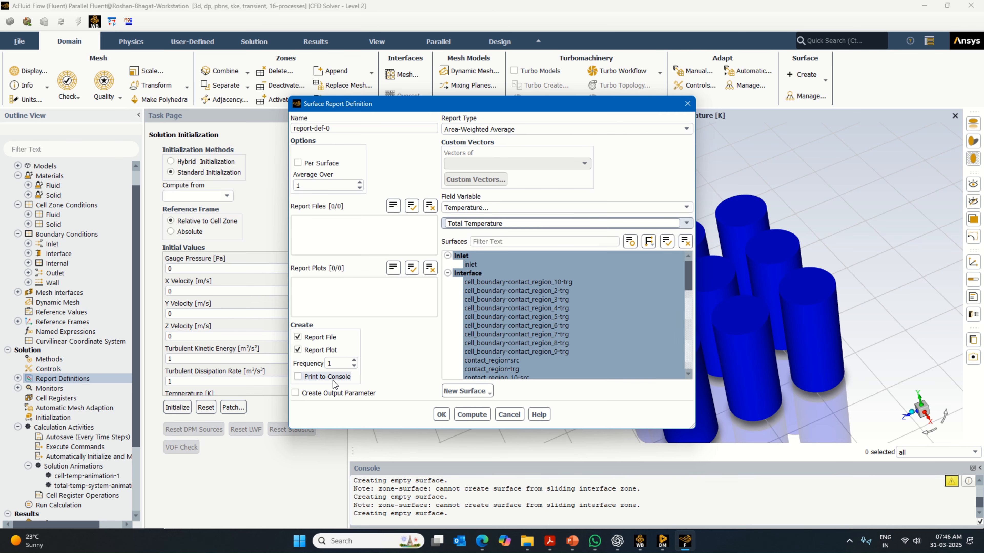
click(325, 393)
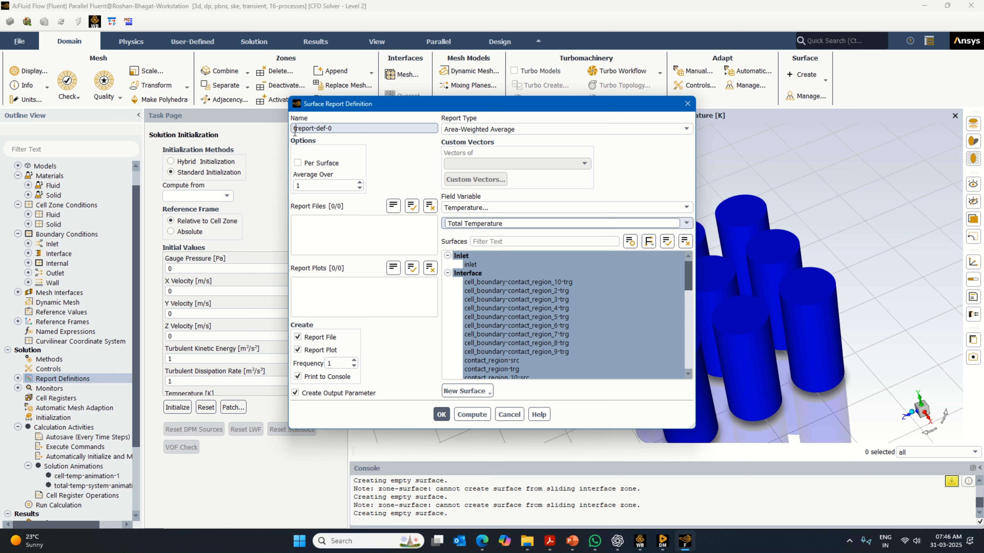
text(total-temp-system-)
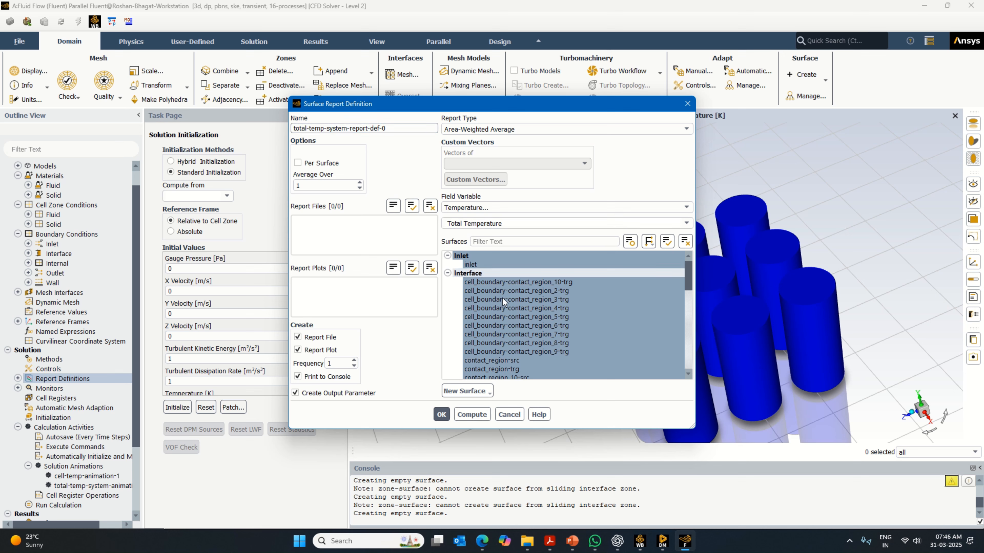
click(442, 414)
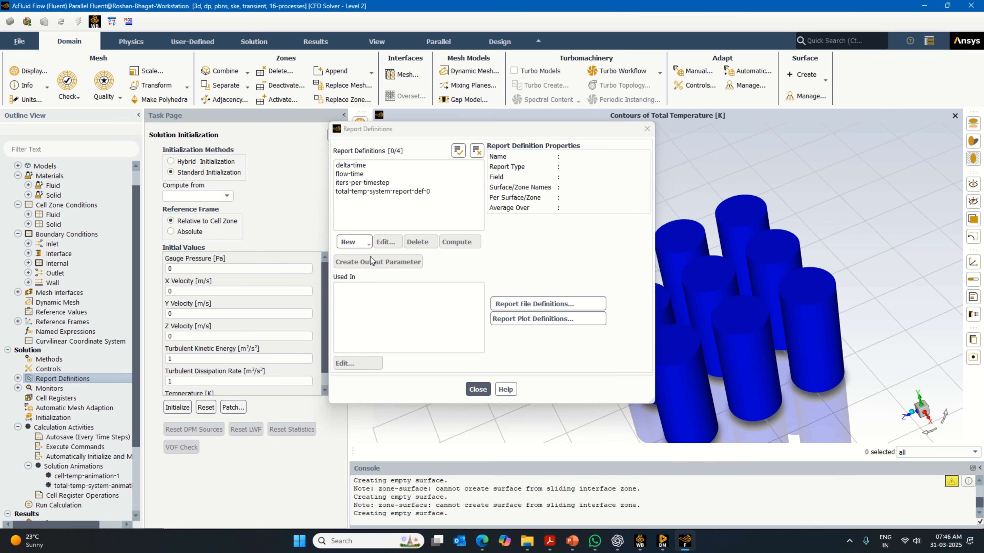
- Start a new area-weighted average surface report definition with total temperature as its field variable
click(366, 244)
mouse_move(420, 267)
click(511, 266)
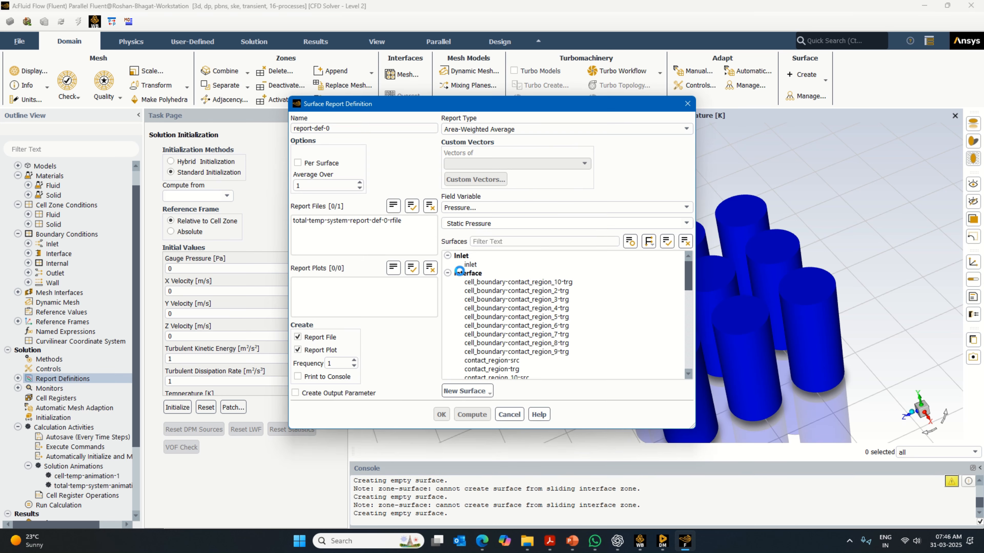
click(686, 207)
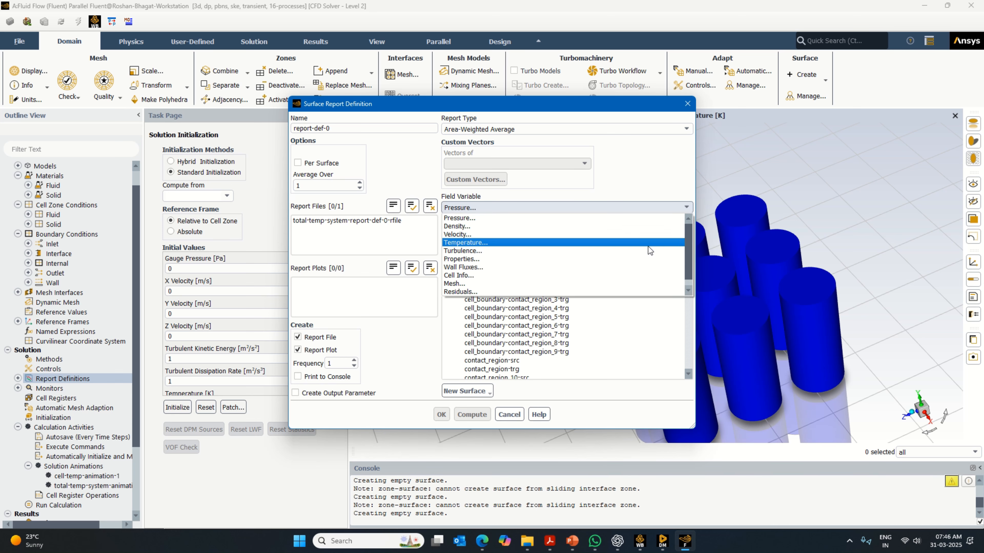
click(648, 246)
click(685, 223)
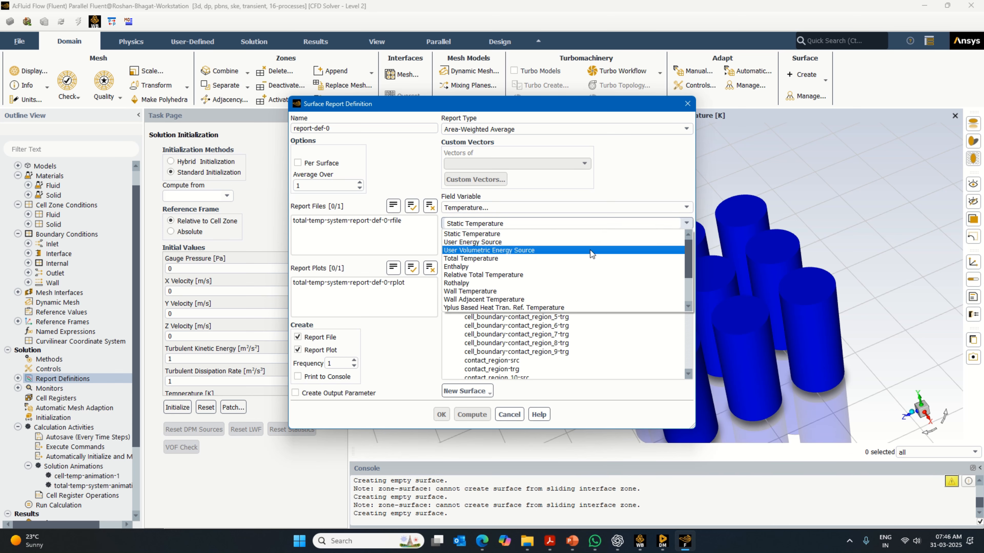
click(578, 258)
- Select the cell_boundary-contact_region surfaces from _2-trg through _10-trg for the new report
click(557, 282)
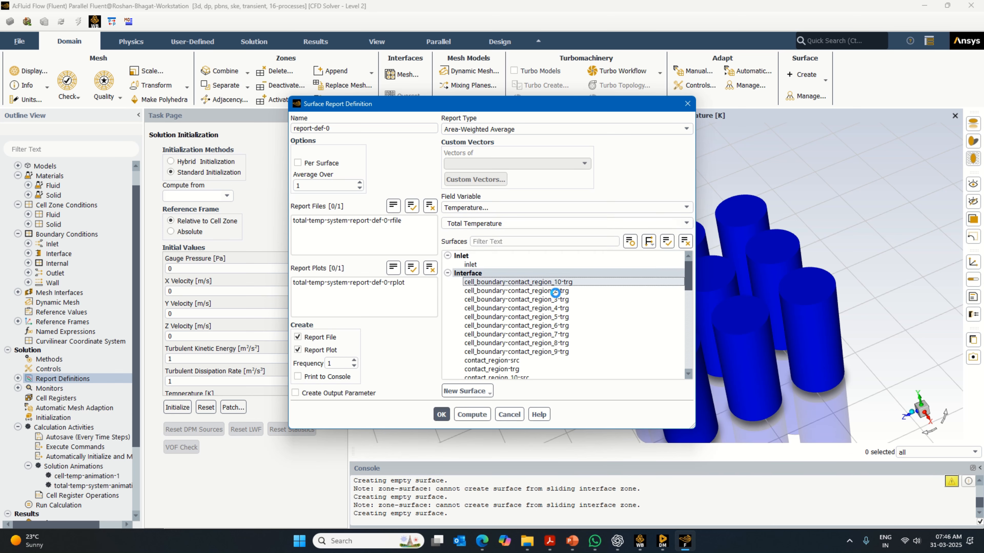
shift+click(562, 299)
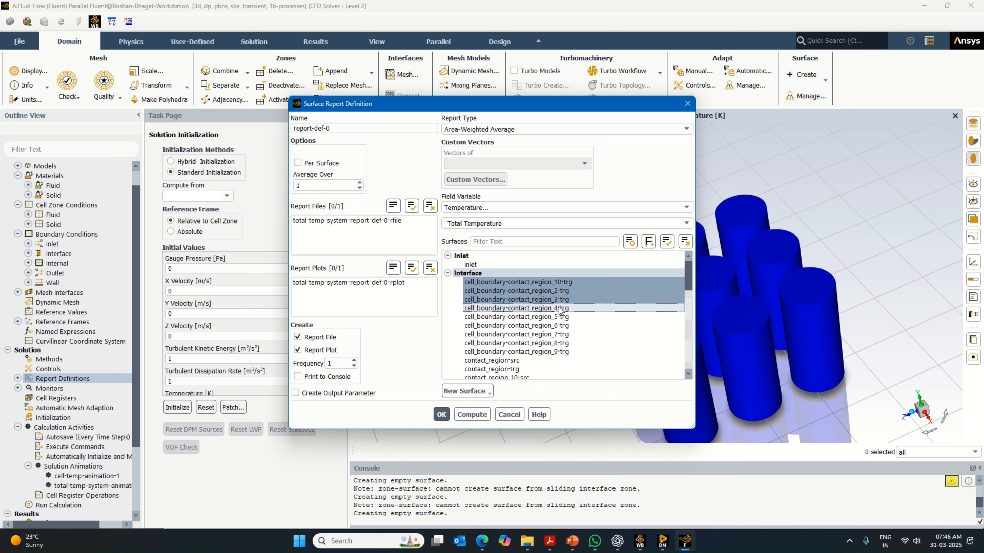
shift+click(559, 309)
shift+click(560, 317)
shift+click(560, 326)
shift+click(561, 334)
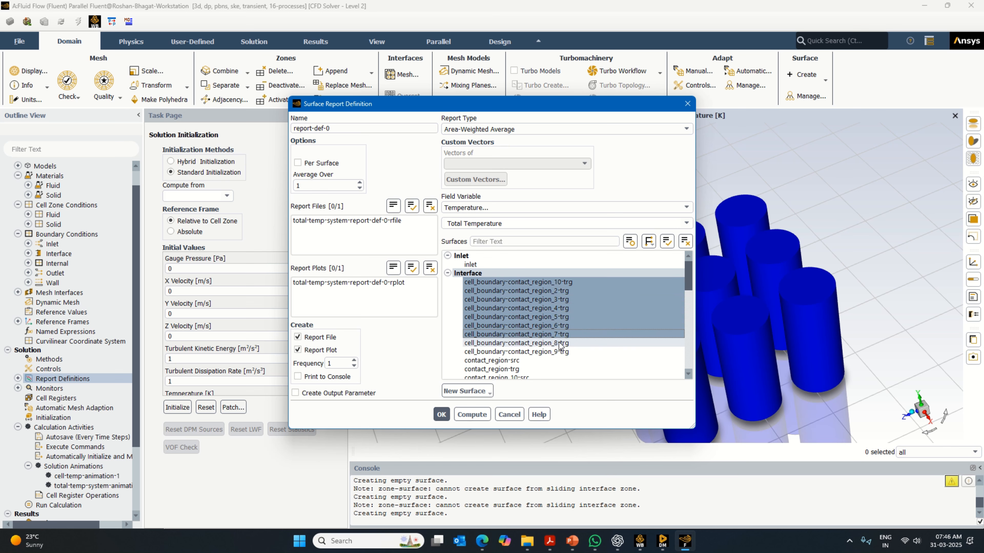
shift+click(561, 343)
shift+click(560, 349)
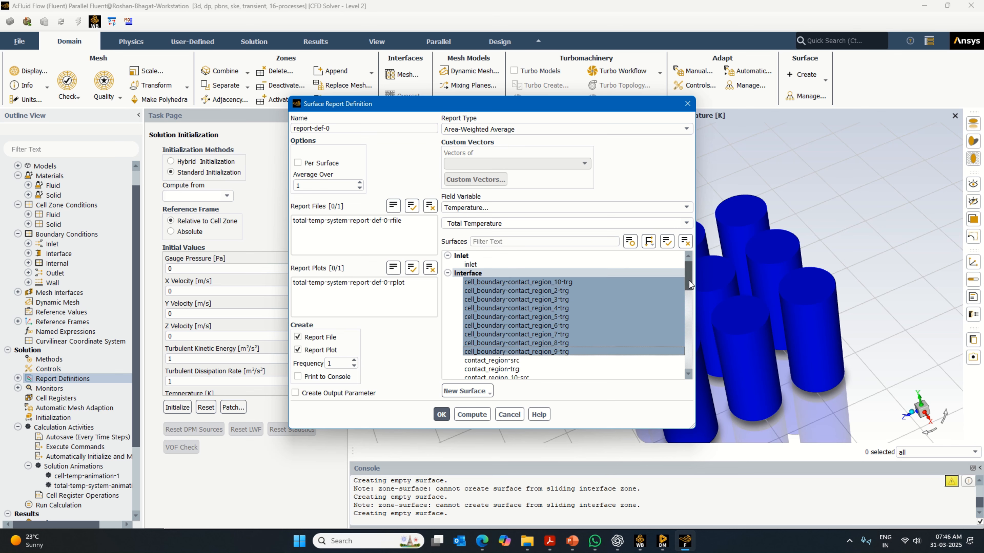
mouse_move(689, 280)
mouse_down()
mouse_move(689, 370)
mouse_move(699, 273)
mouse_up()
click(535, 351)
ctrl+click(543, 299)
- Enable console printing and an output parameter for the report, and name it cell-temp-report-def-1
click(327, 376)
click(341, 393)
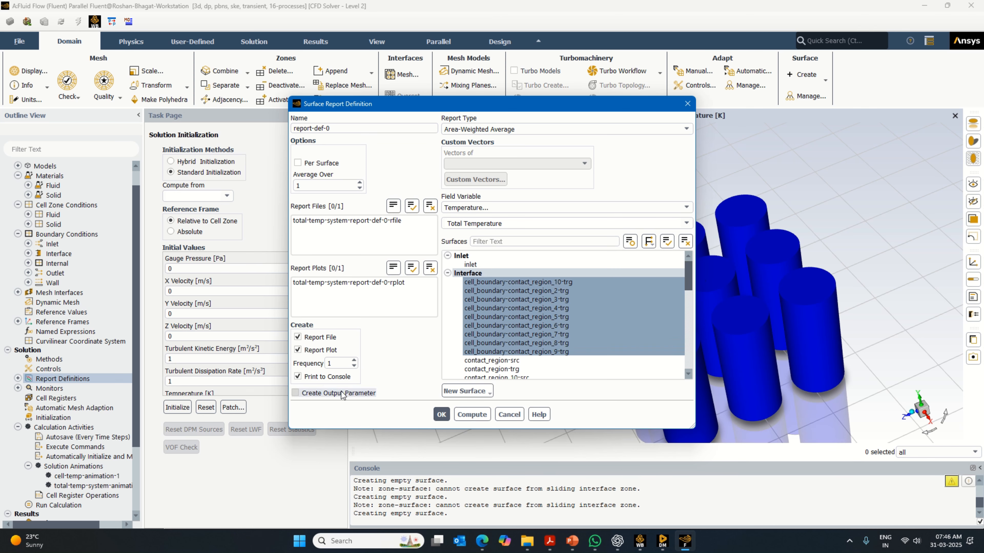
click(292, 128)
text(cell-t)
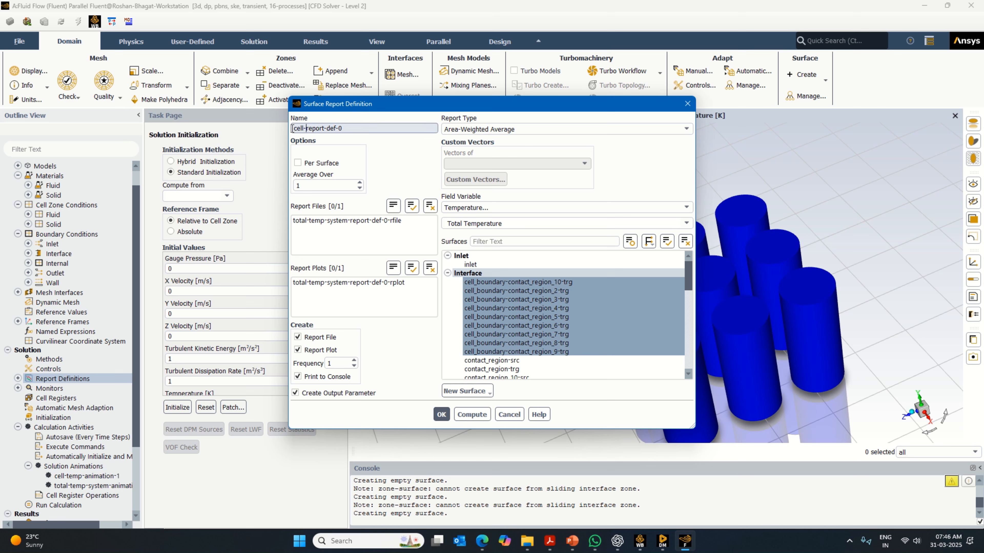
text(emp-)
- Check the report's surface selection, then save the definition and close the report definitions list
click(568, 336)
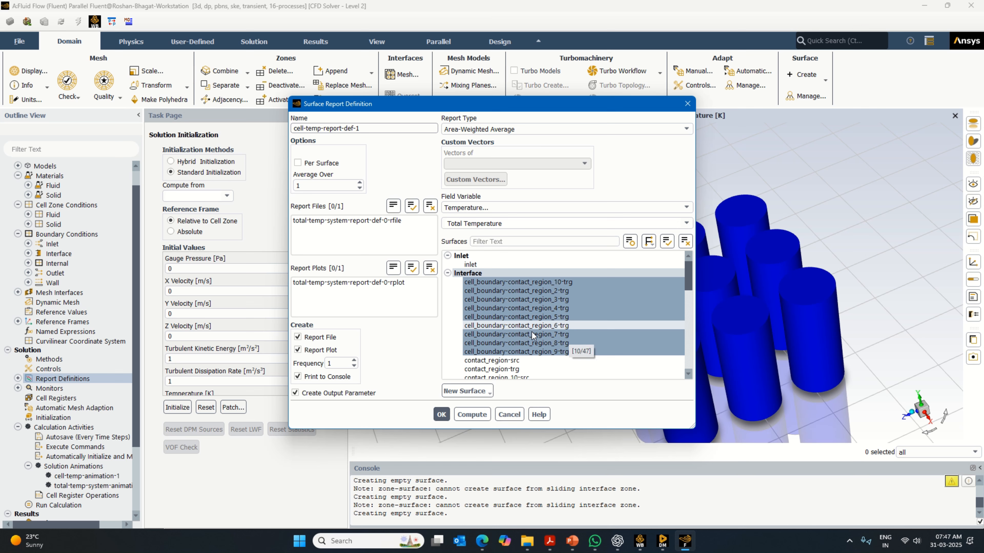
scroll(538, 376, down, 2)
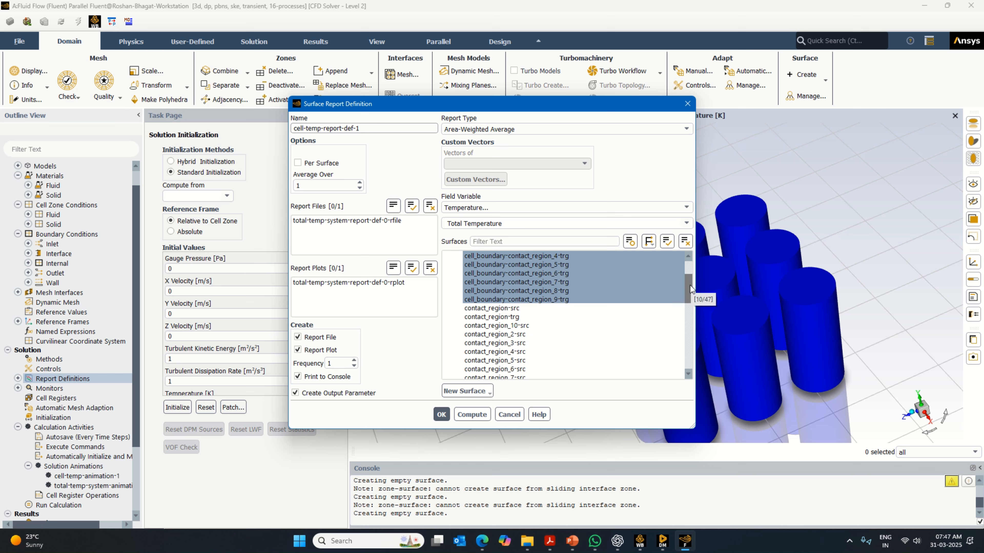
drag(690, 285, 690, 270)
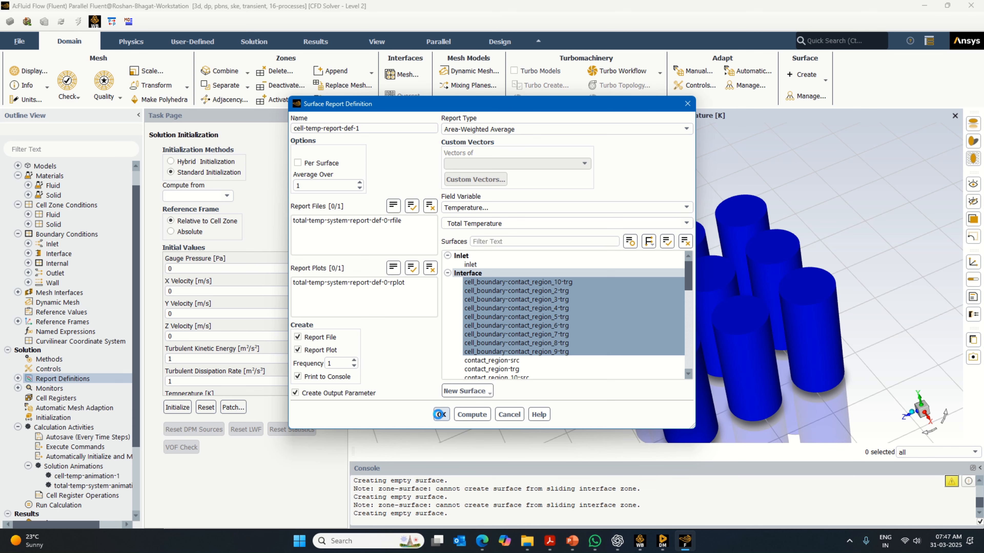
click(439, 414)
click(473, 390)
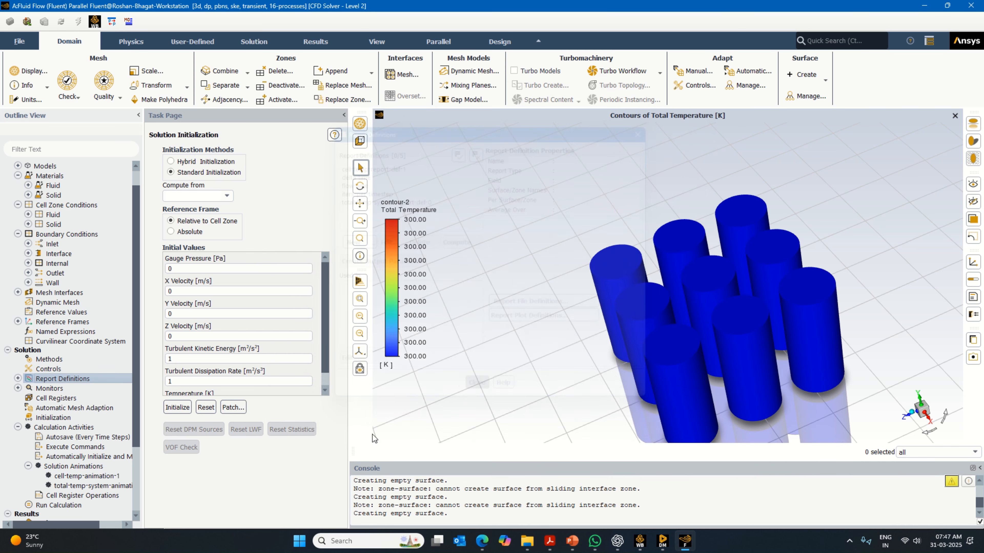
- Set the calculation to 10 time steps and the autosave interval to every 20 time steps
scroll(81, 481, down, 2)
double_click(74, 446)
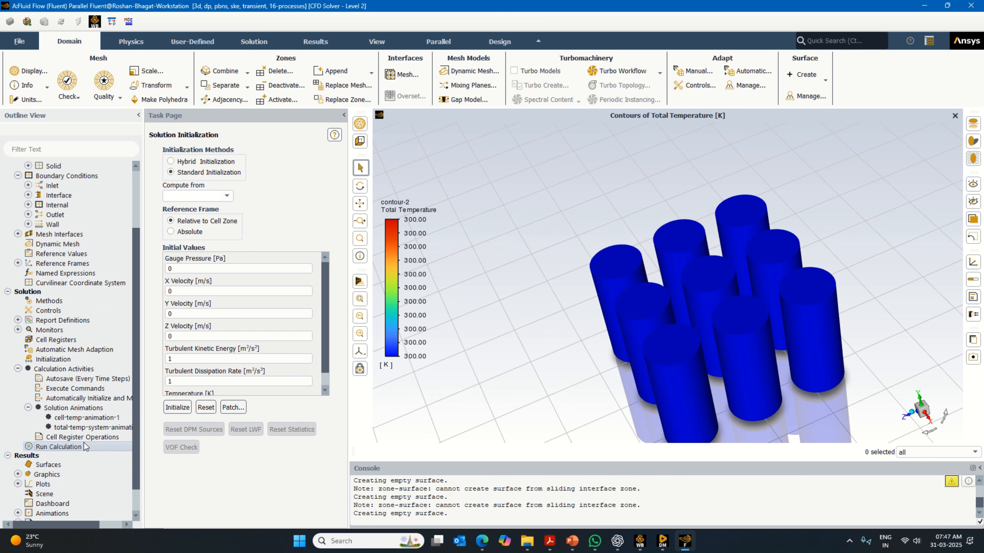
double_click(162, 230)
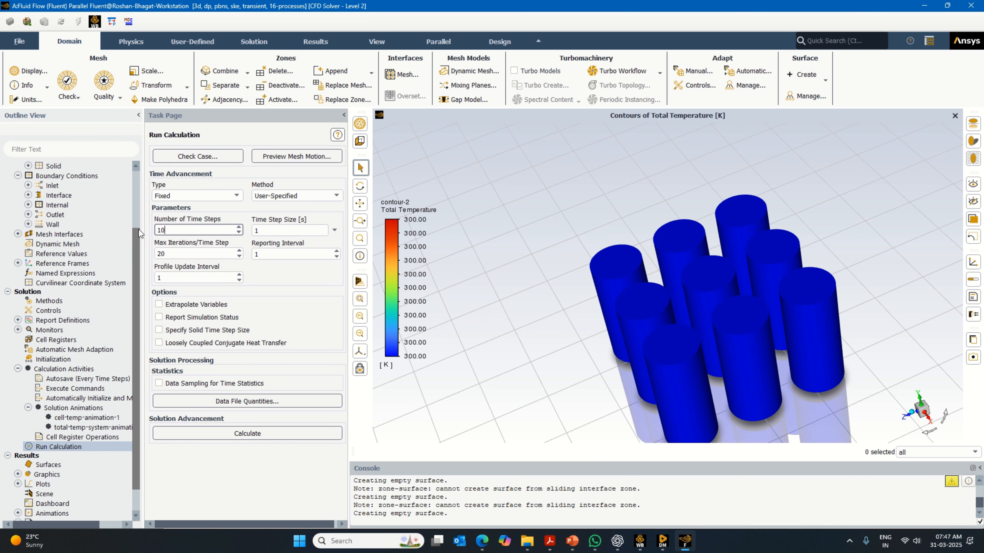
double_click(64, 368)
click(166, 162)
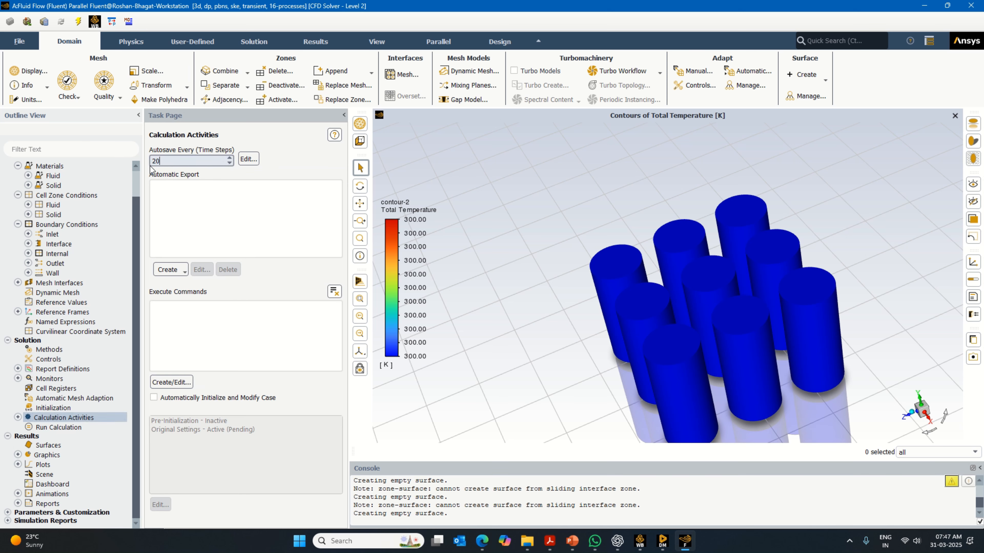
- Show the title block on the contour in an isometric view and start the calculation
double_click(77, 427)
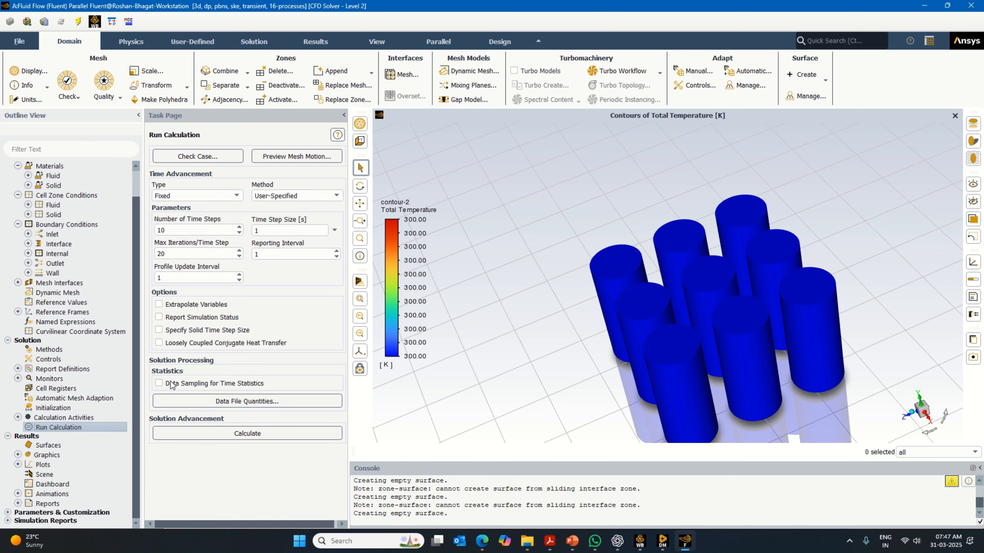
click(973, 297)
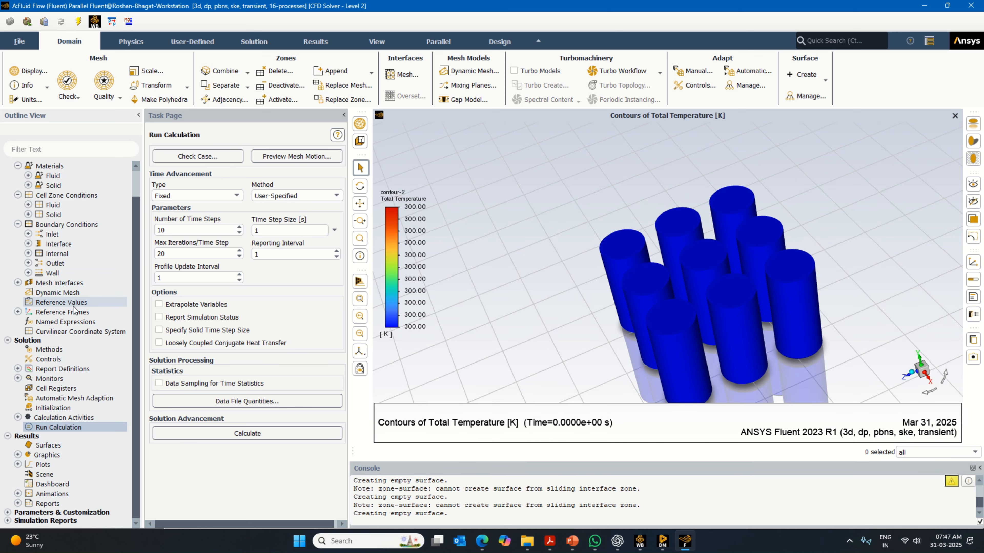
click(914, 375)
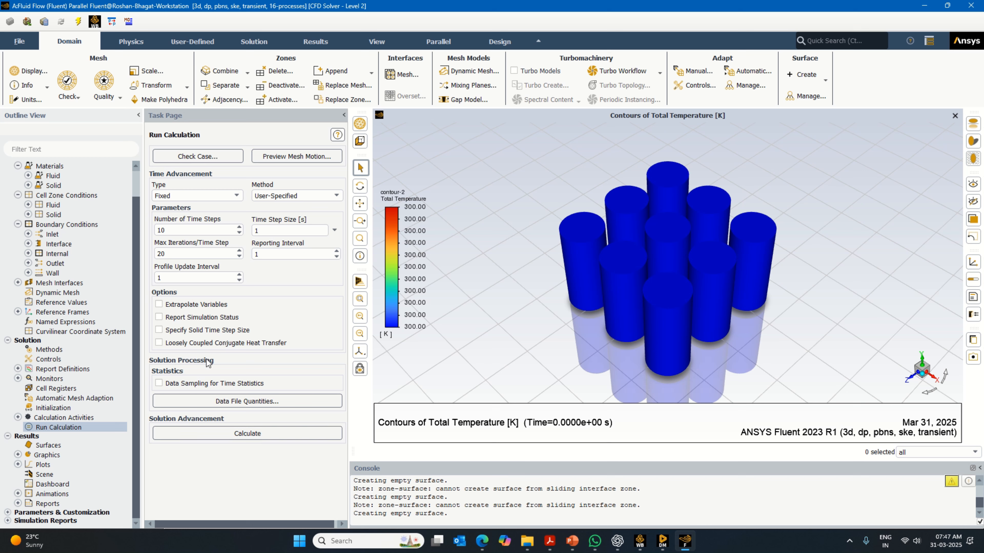
click(238, 434)
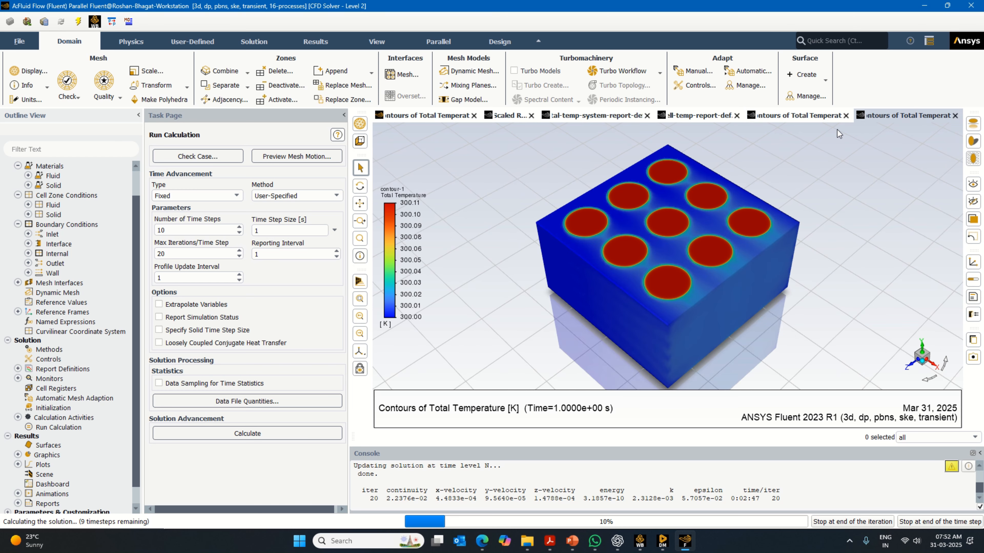
- Examine the cell and system temperature report plots, and compare the contours of the cells and the whole system during the run
click(819, 119)
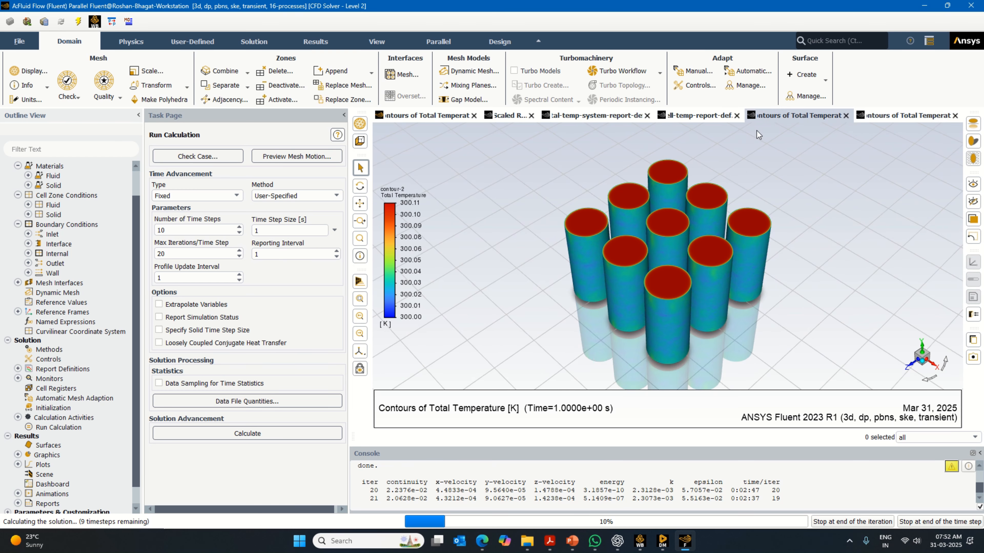
click(709, 116)
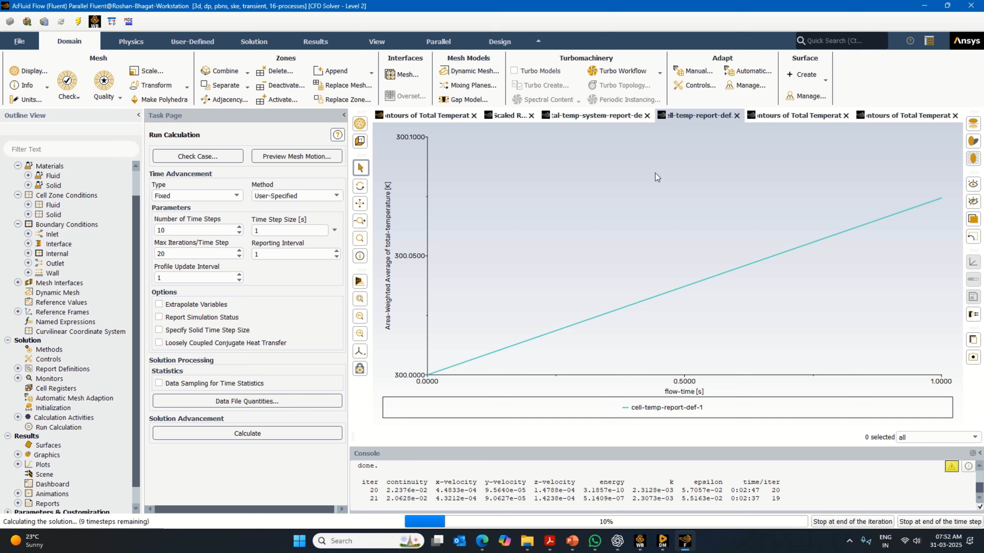
click(616, 118)
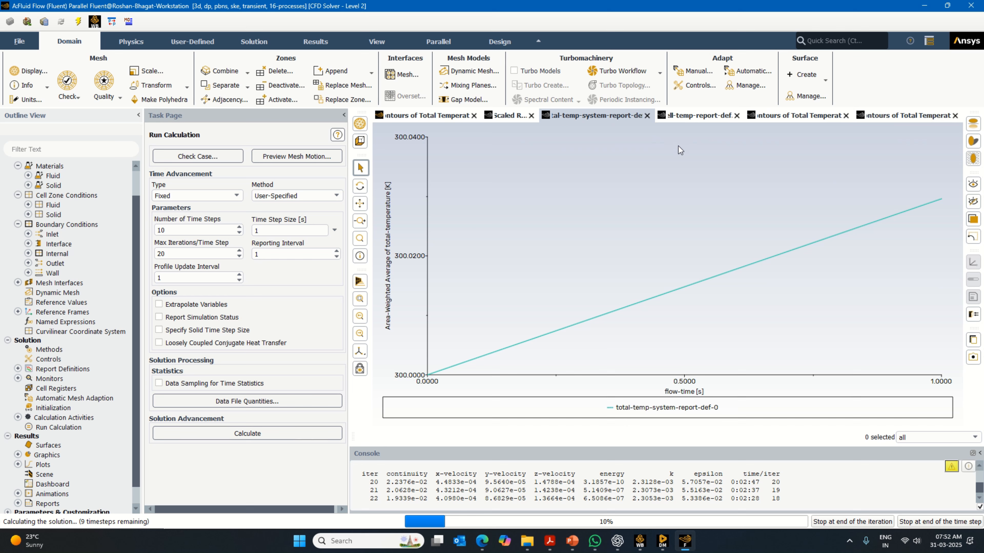
click(709, 118)
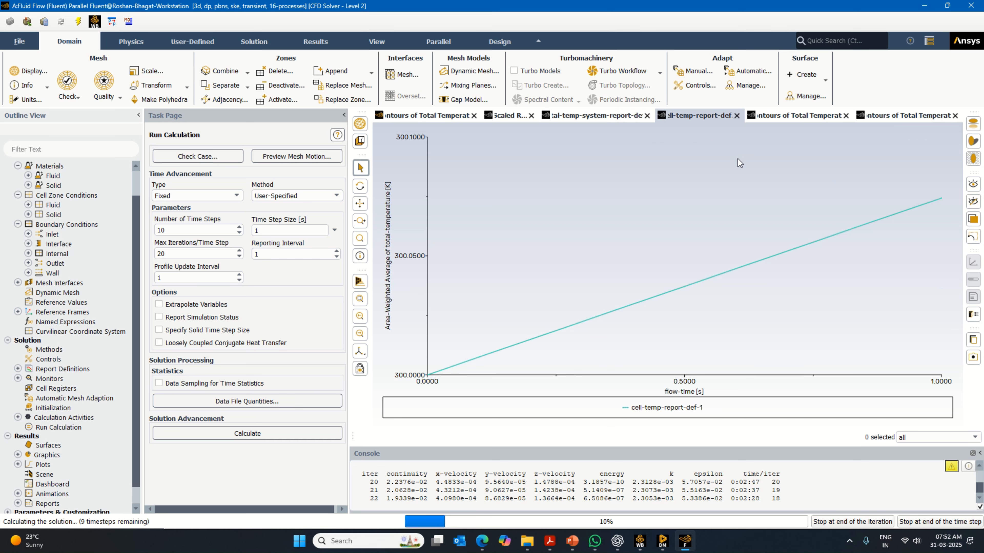
click(779, 117)
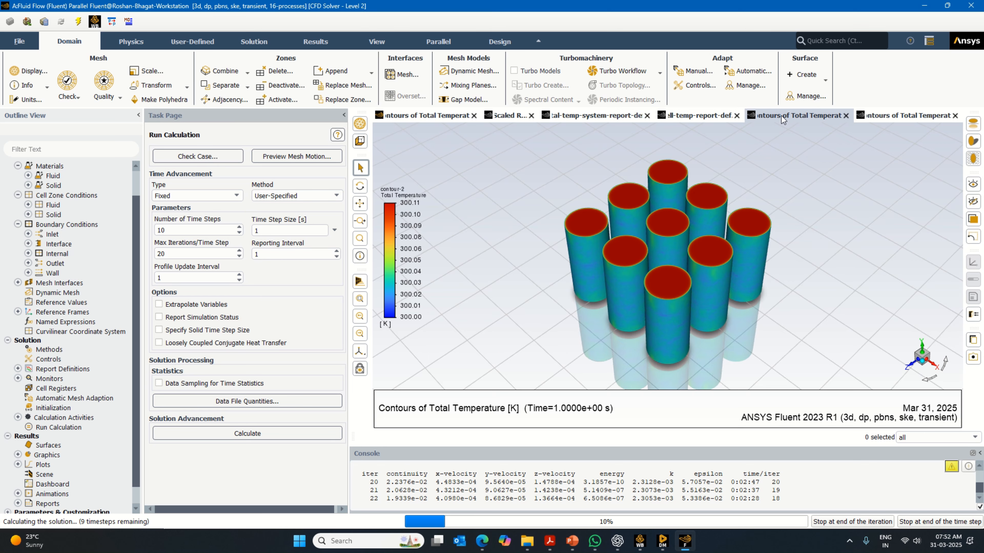
click(904, 117)
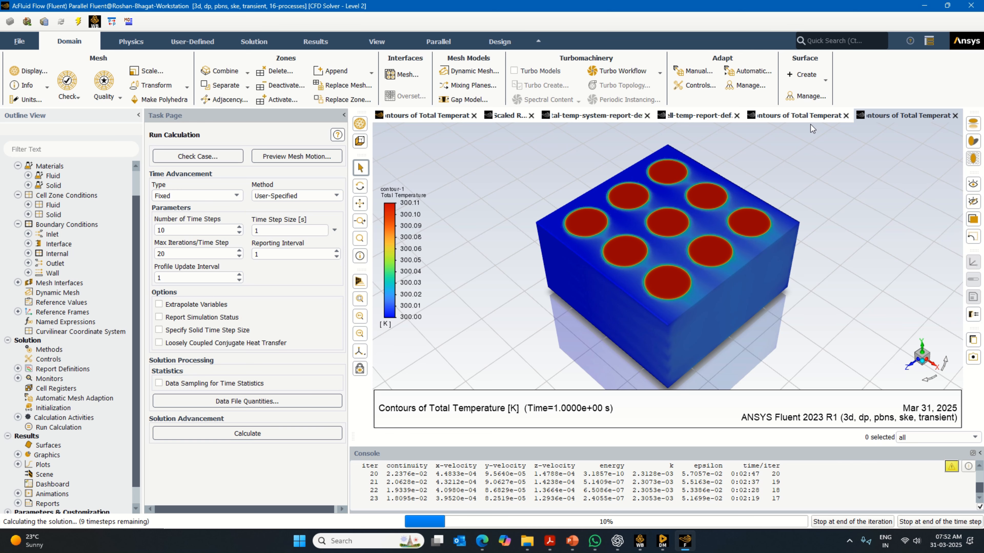
click(811, 117)
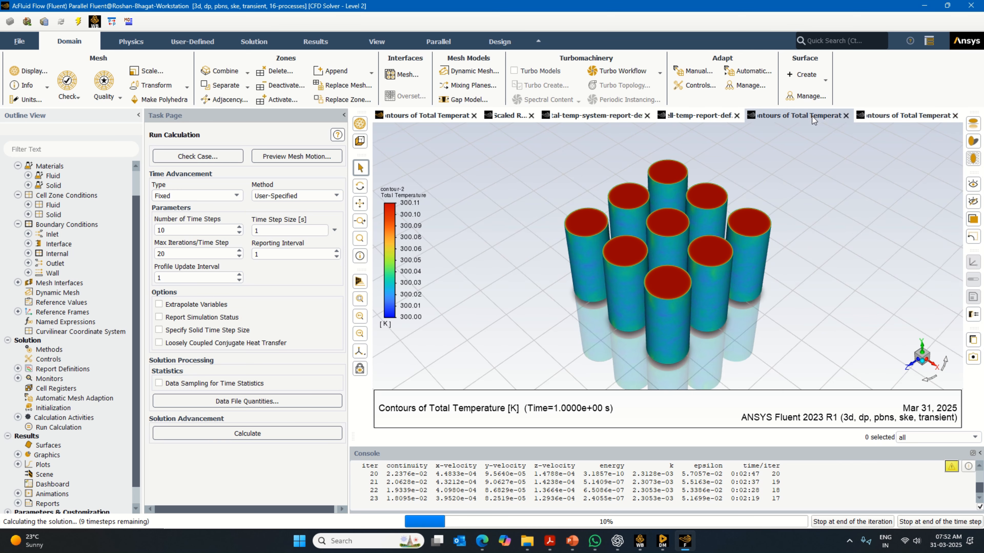
click(919, 115)
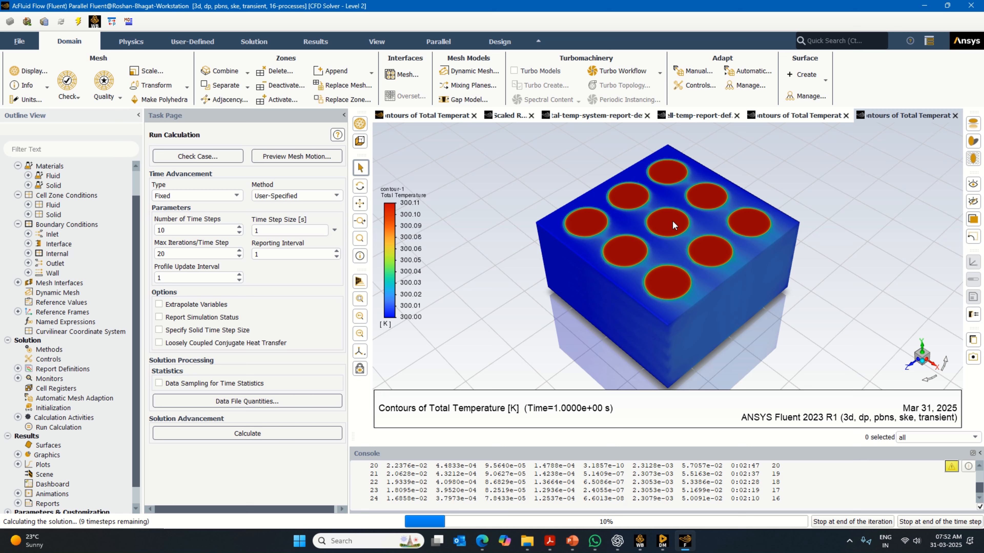
click(797, 115)
click(907, 115)
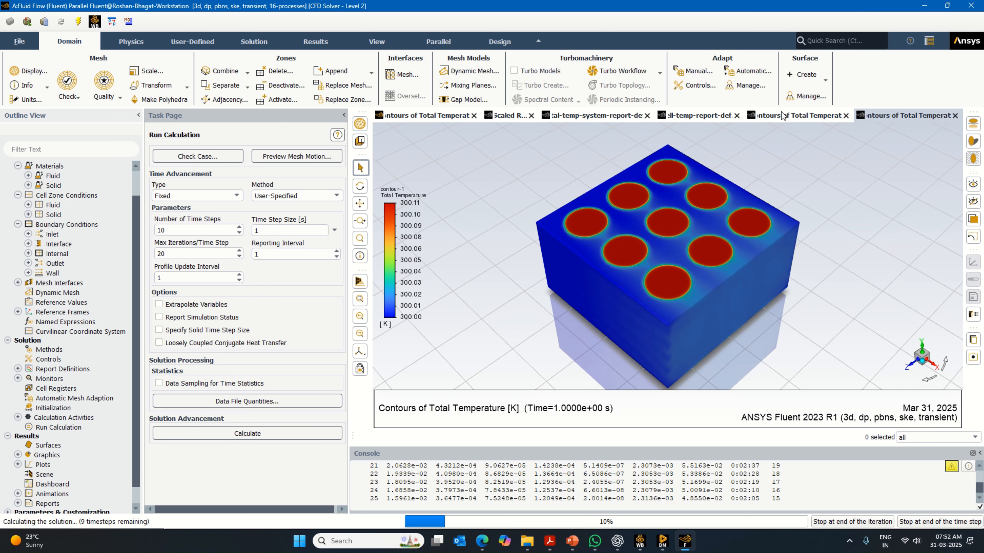
- Recheck the cell report plot against the system report plot and both total temperature contours as the solution advances
click(793, 117)
click(682, 118)
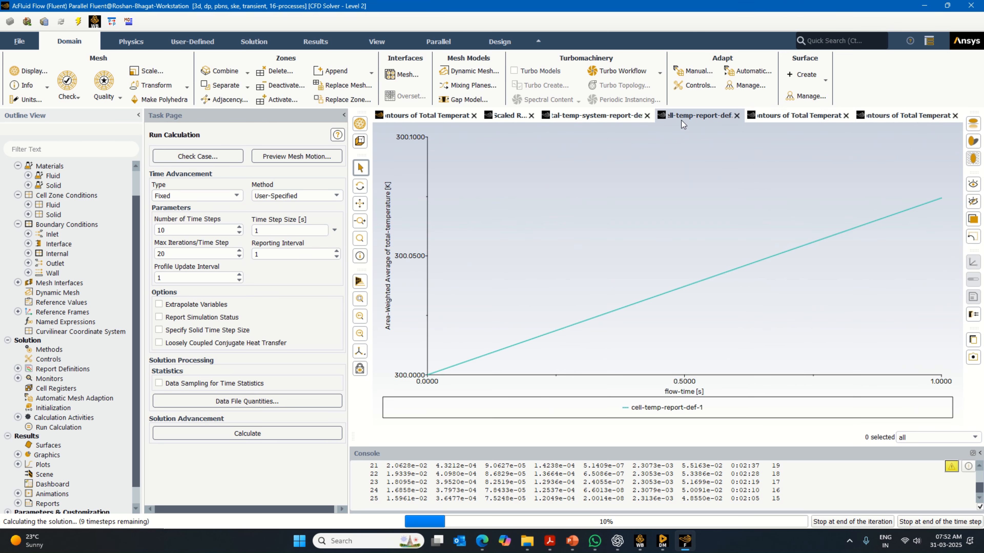
click(610, 118)
click(714, 118)
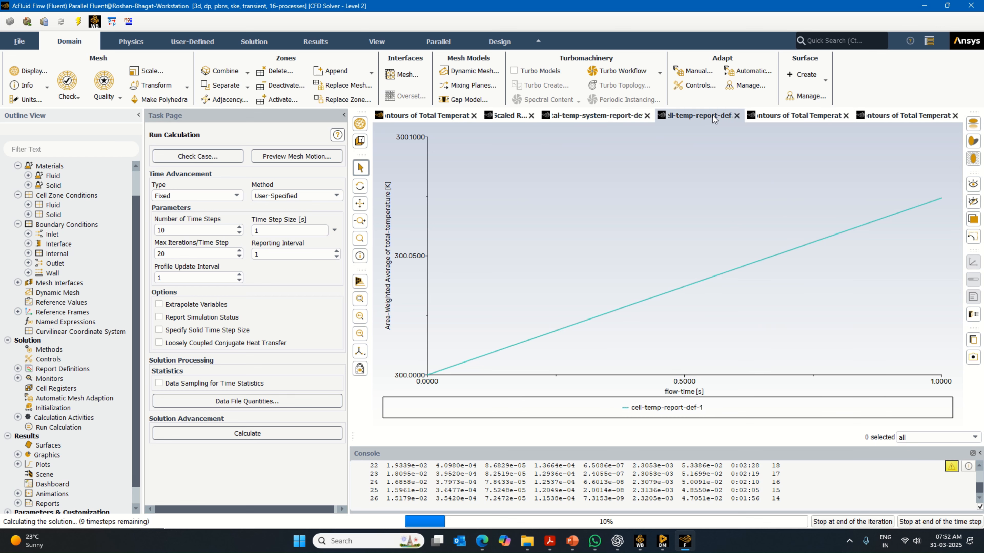
click(790, 118)
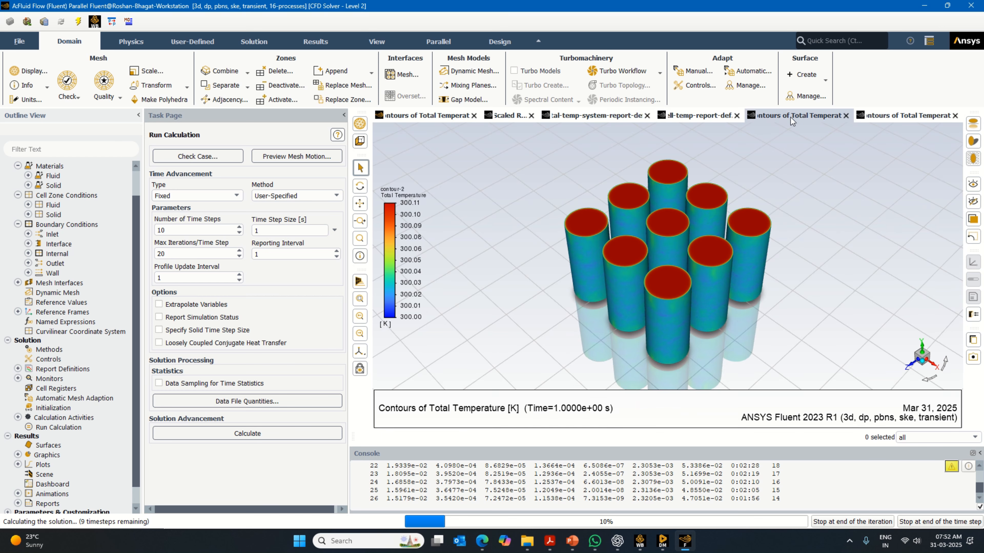
click(904, 116)
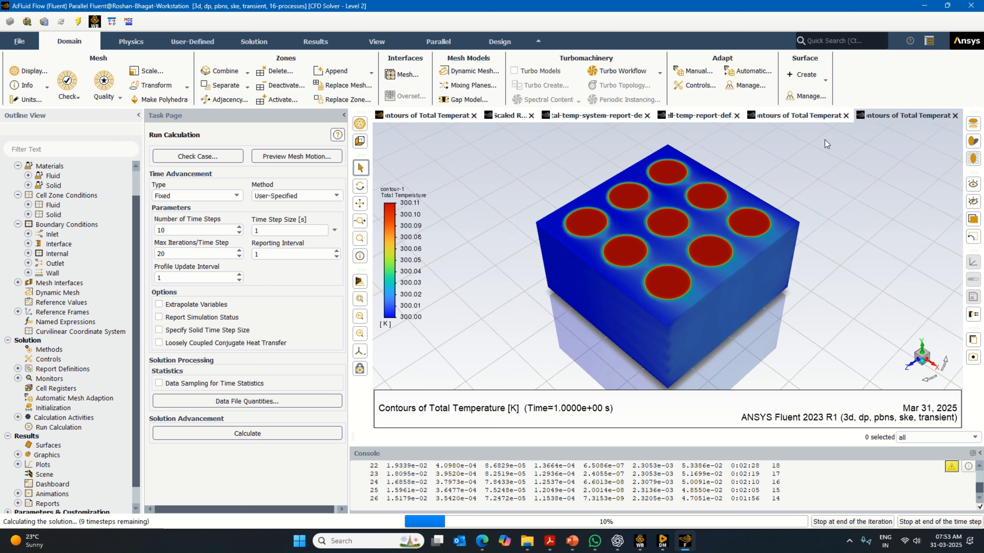
click(782, 118)
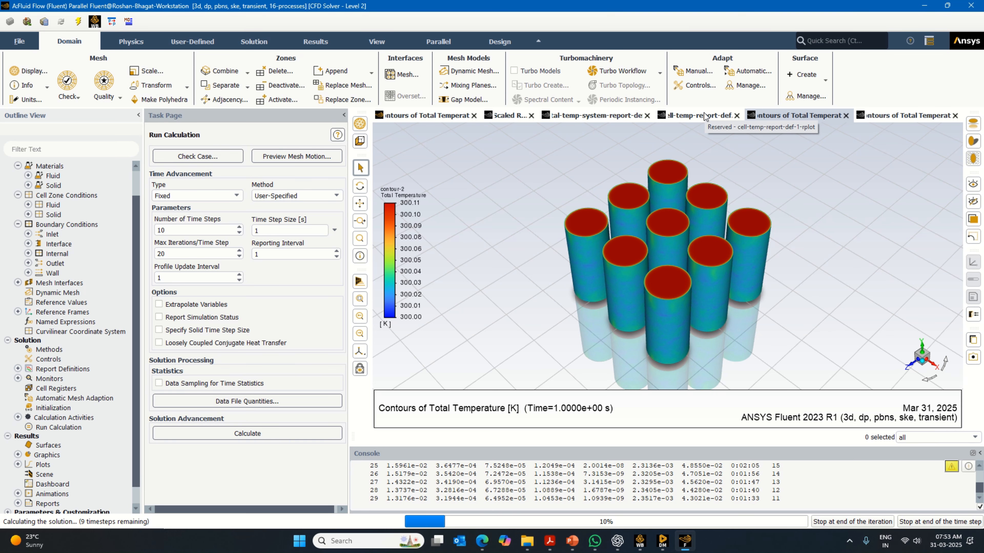
click(704, 116)
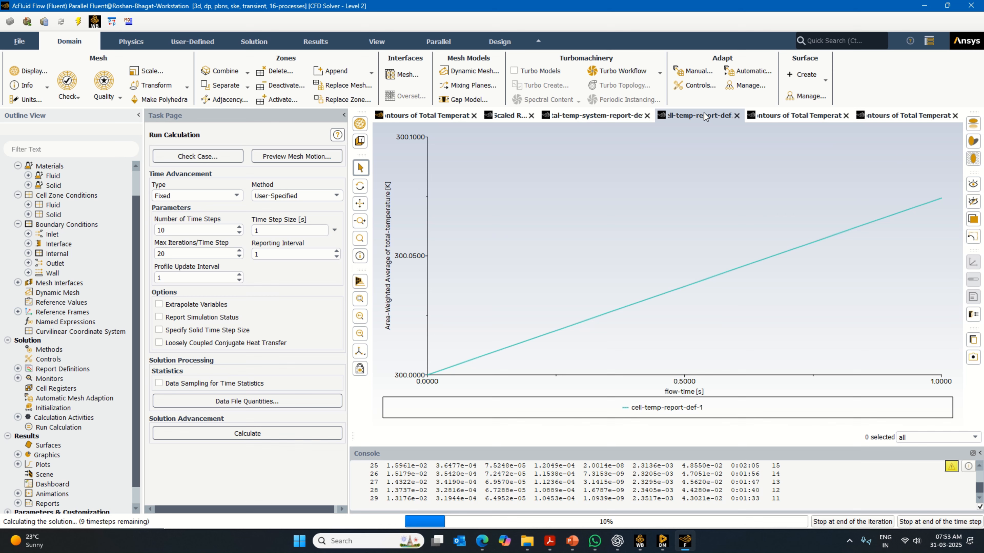
click(764, 117)
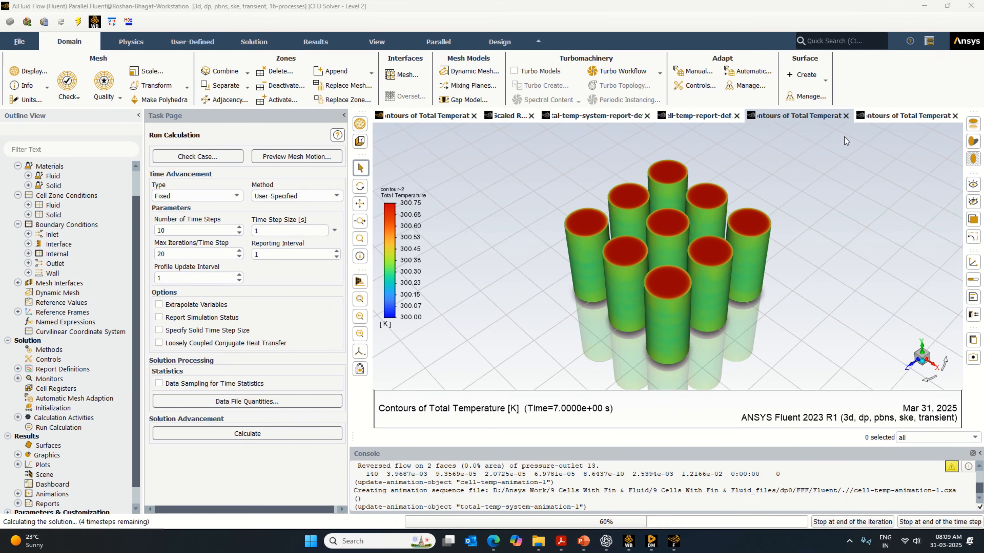
- Compare the whole-system and cell total temperature contours, and check both temperature report plots and the scaled residuals during the 10-step run
click(897, 118)
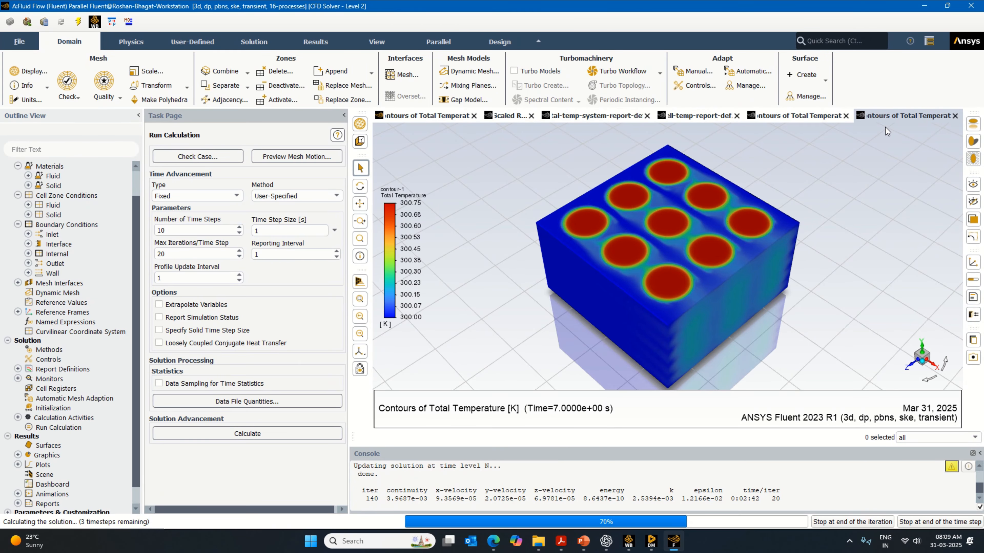
click(781, 116)
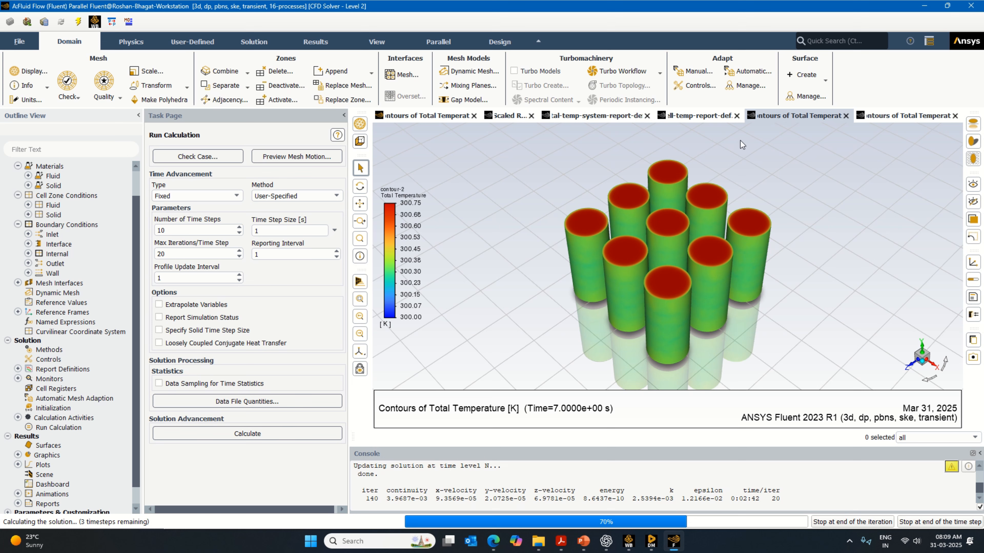
click(704, 115)
click(610, 116)
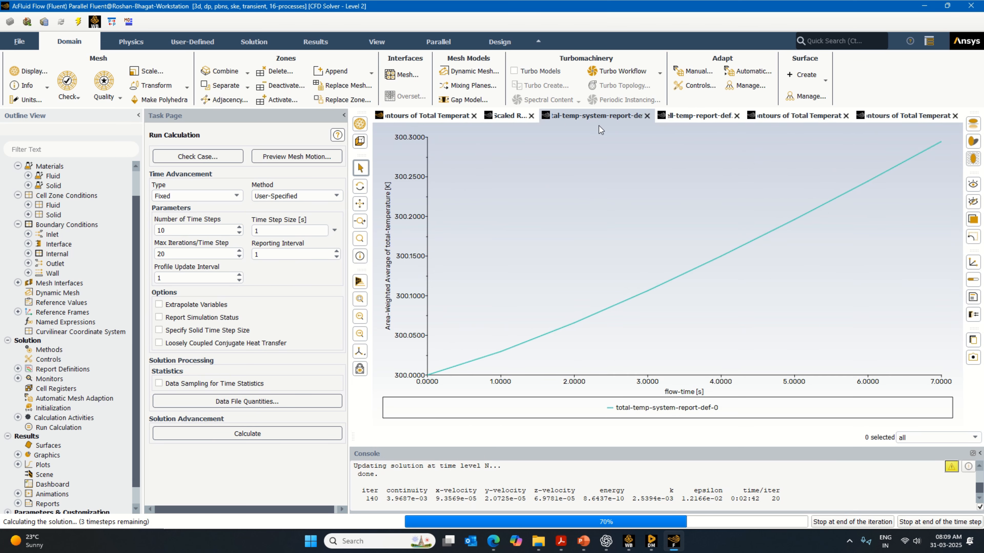
click(510, 119)
click(587, 120)
click(691, 120)
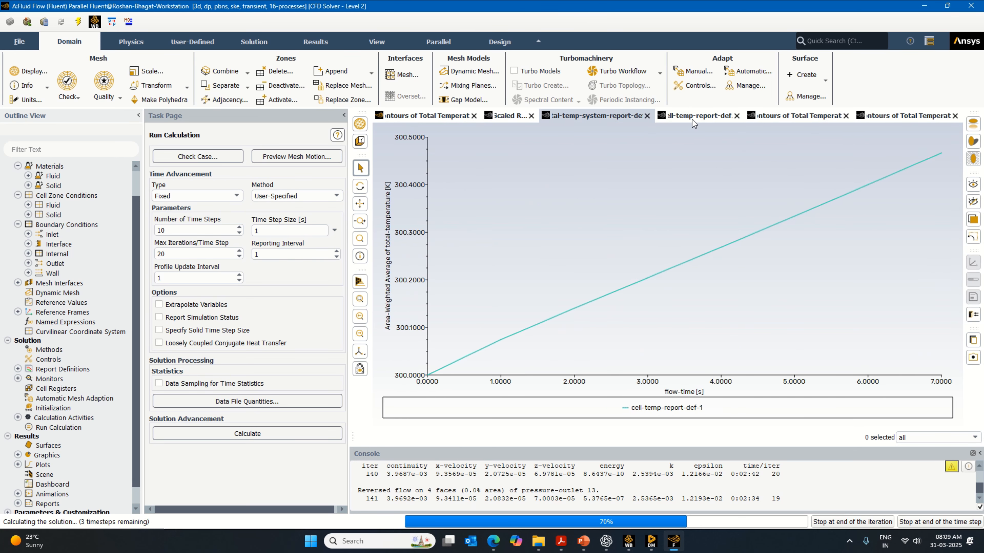
click(793, 117)
click(876, 117)
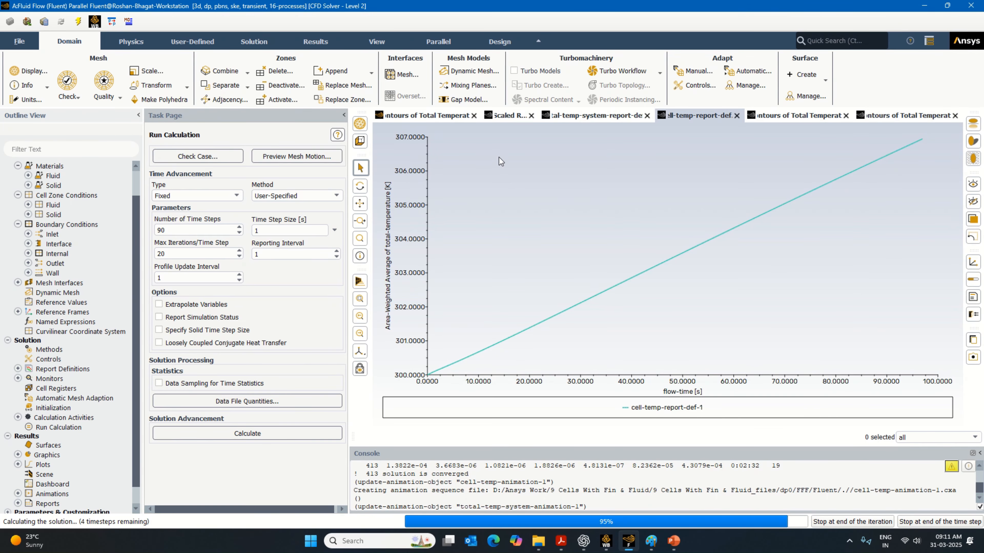
- Examine the cell and whole-system contours alongside both temperature report plots during the 90-step run
click(827, 116)
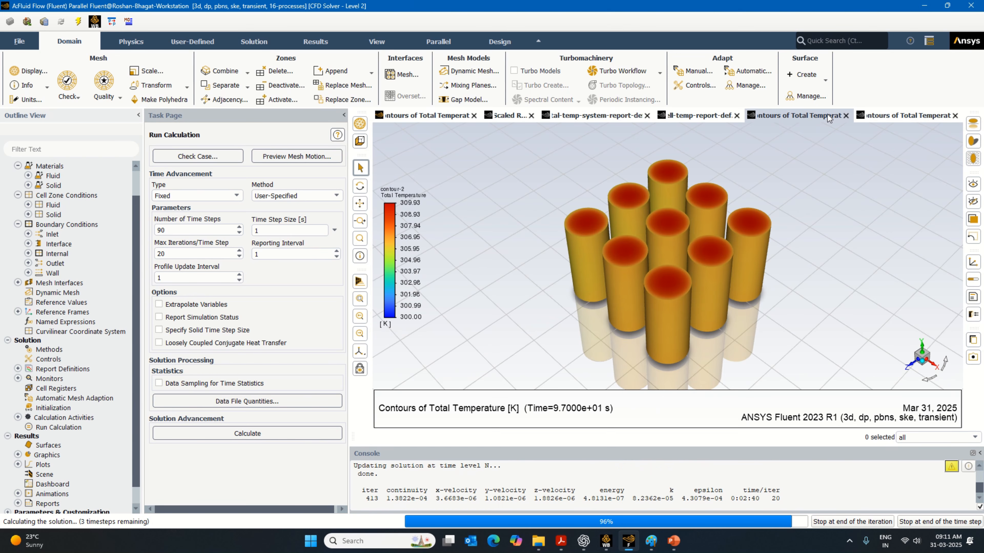
click(890, 116)
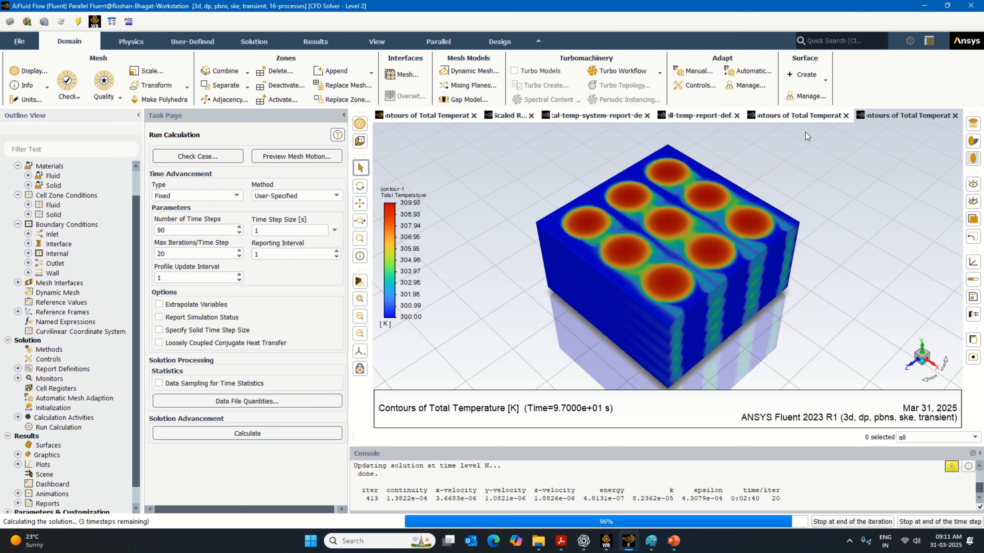
click(799, 116)
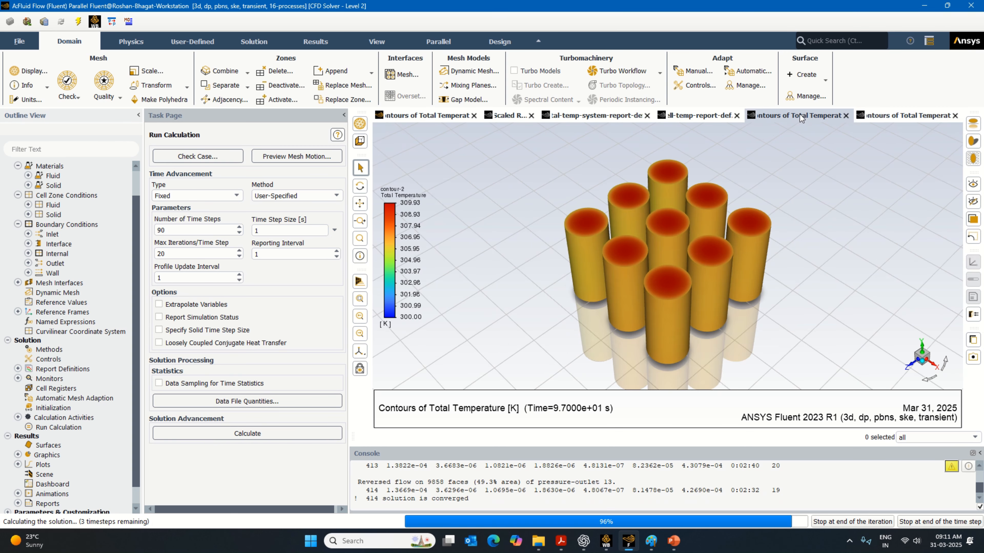
click(687, 118)
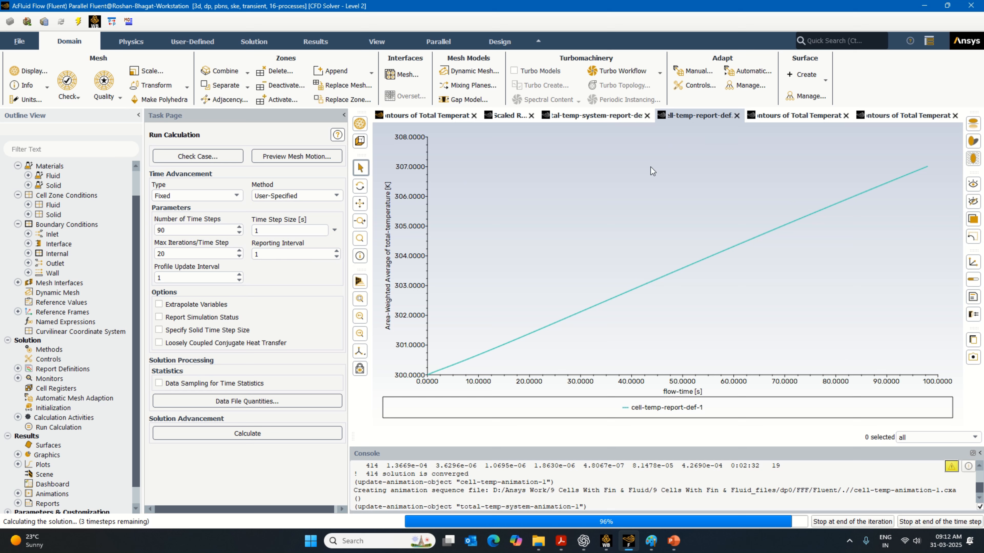
click(602, 116)
click(787, 118)
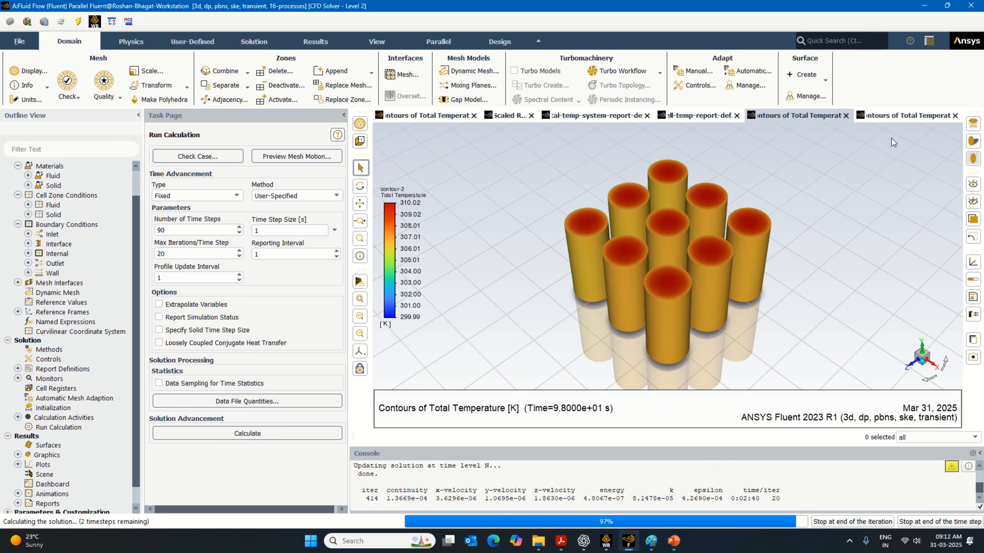
click(900, 116)
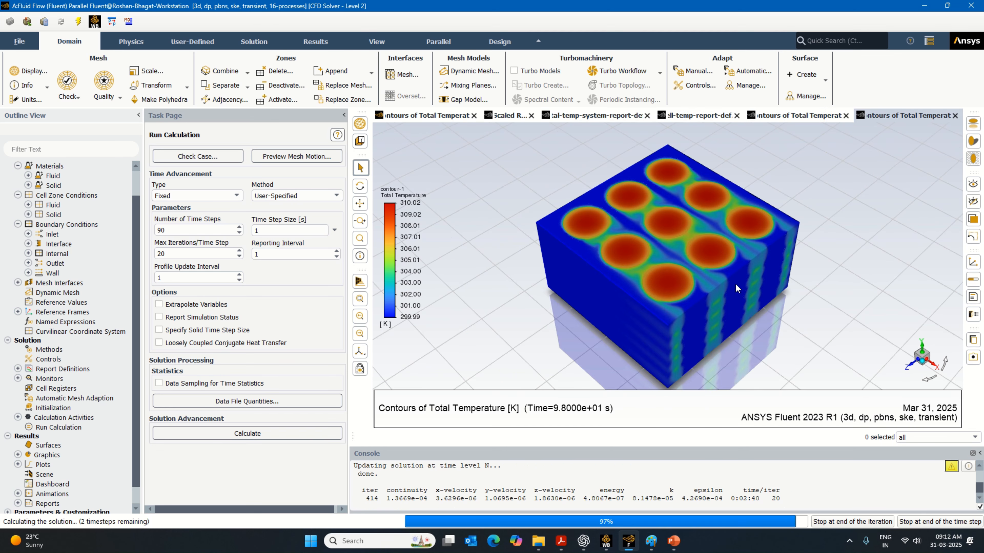
- Check the main contour window, then review both report plots and both animation contours as the 90-step run nears its end
click(570, 119)
click(451, 118)
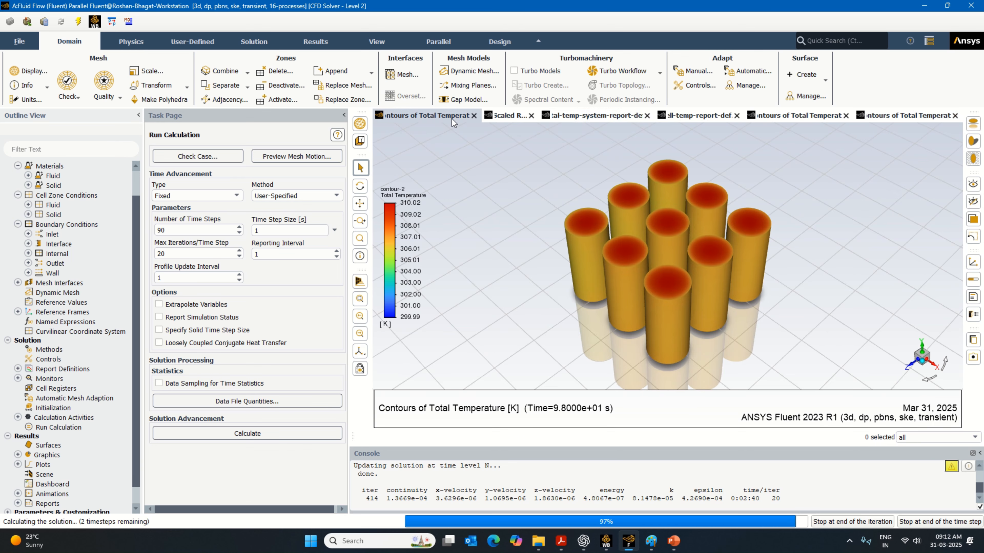
click(602, 119)
click(691, 120)
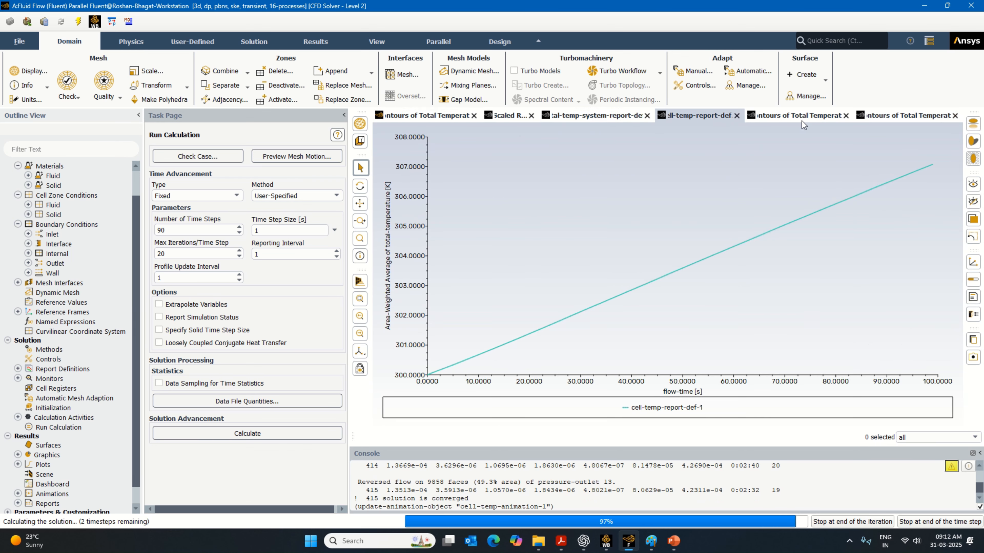
click(801, 121)
click(912, 119)
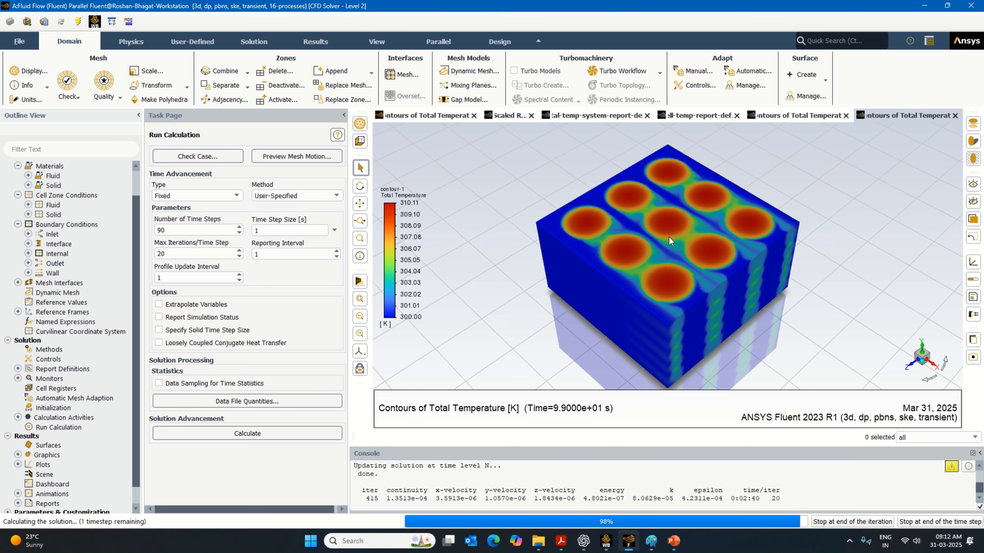
- Recheck the cell report plot against the cell and whole-system contours while the last time step of the 90-step run is being saved
click(704, 121)
click(787, 118)
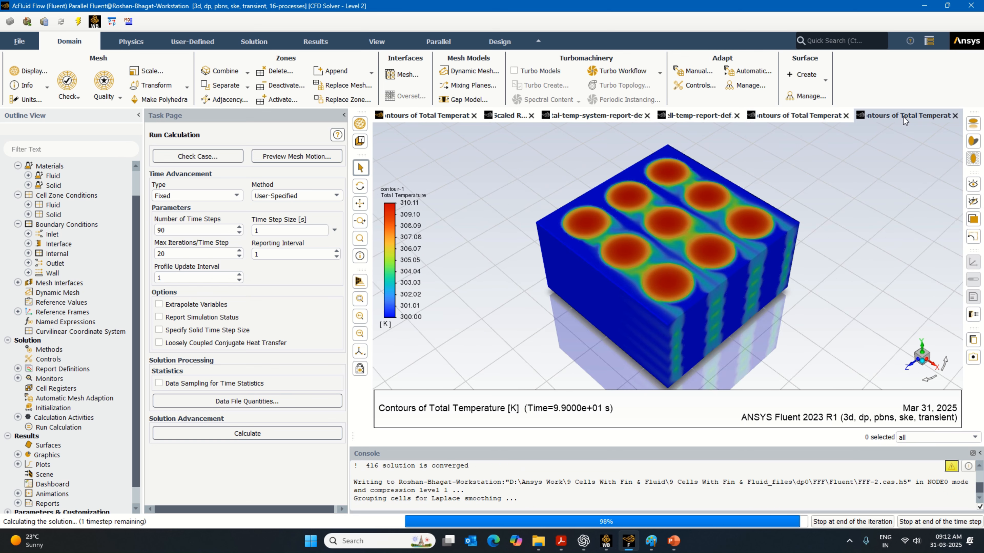
click(691, 114)
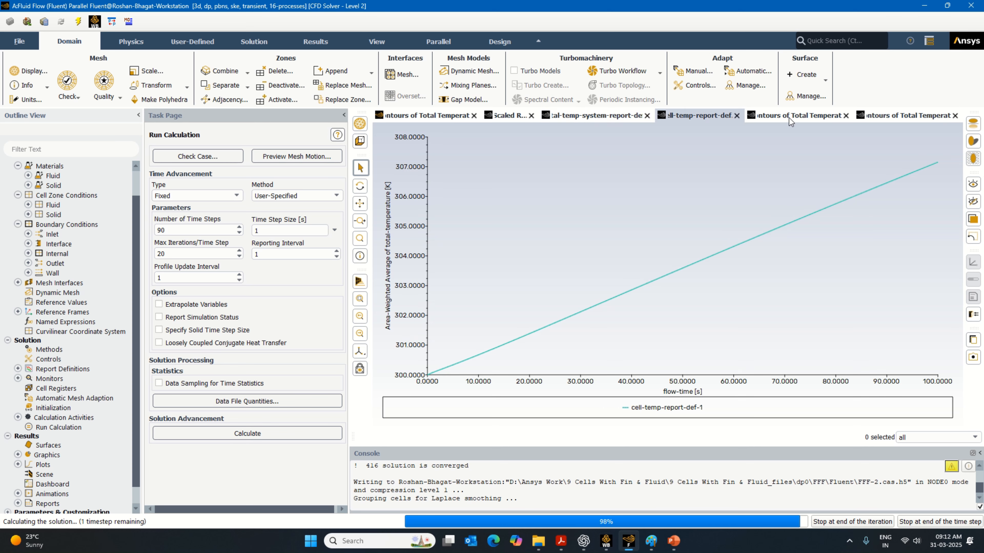
click(804, 117)
click(905, 116)
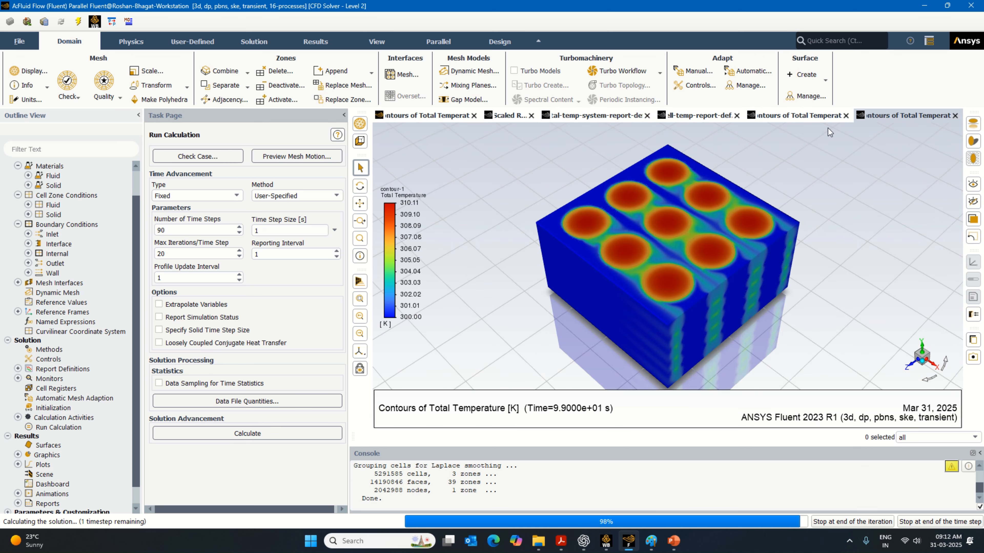
click(794, 116)
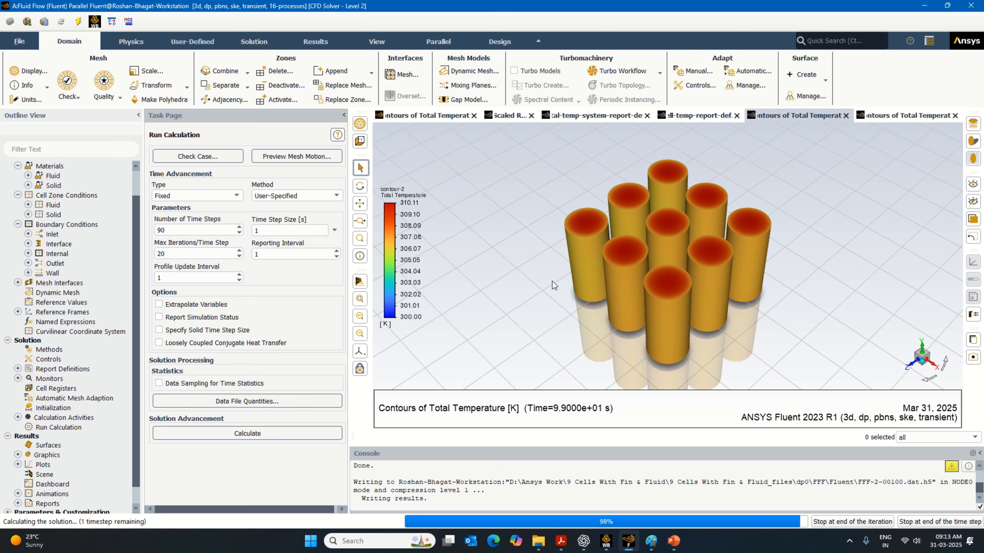
click(571, 118)
click(686, 118)
click(772, 119)
click(798, 115)
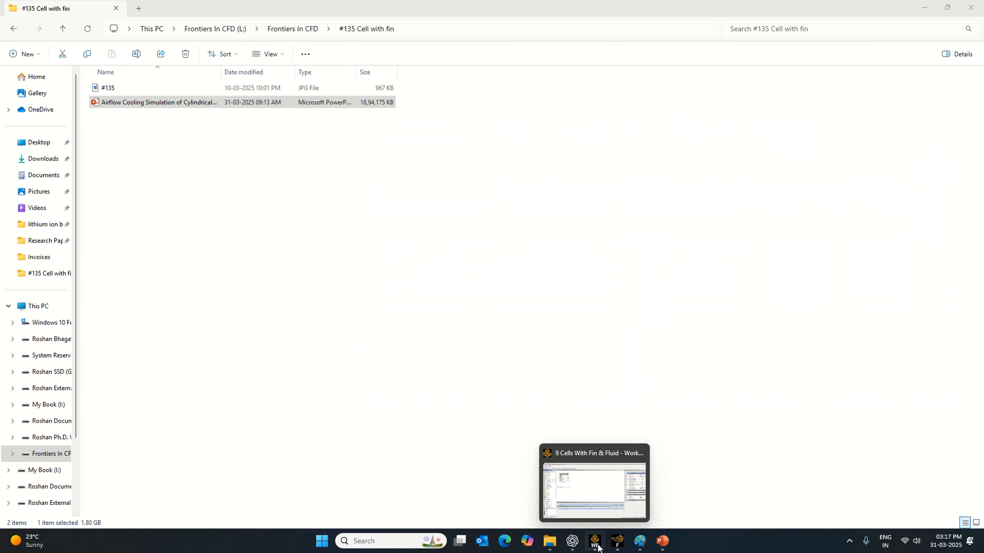
- View the Workbench project, return to the Fluent solver, and read the latest points on the system and cell temperature report curves
click(595, 541)
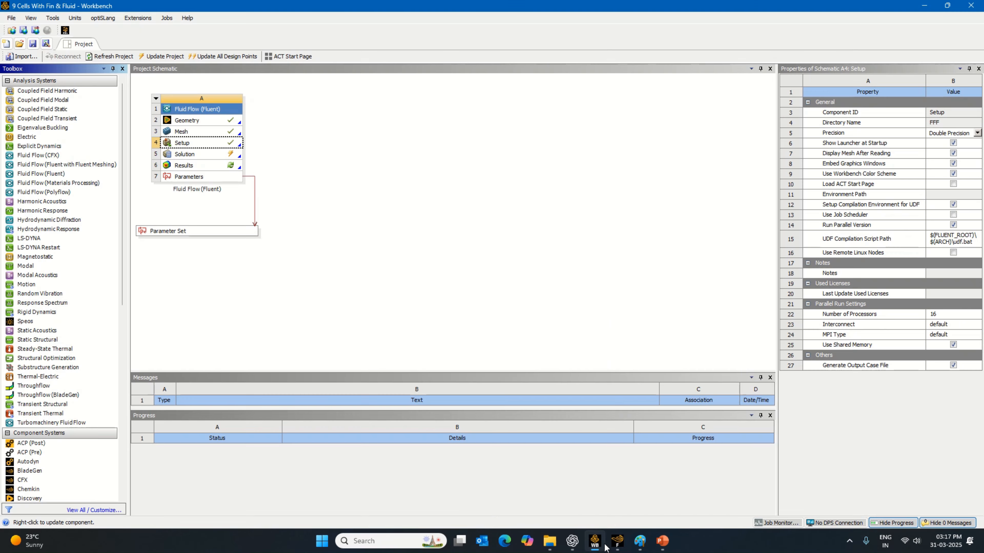
click(615, 543)
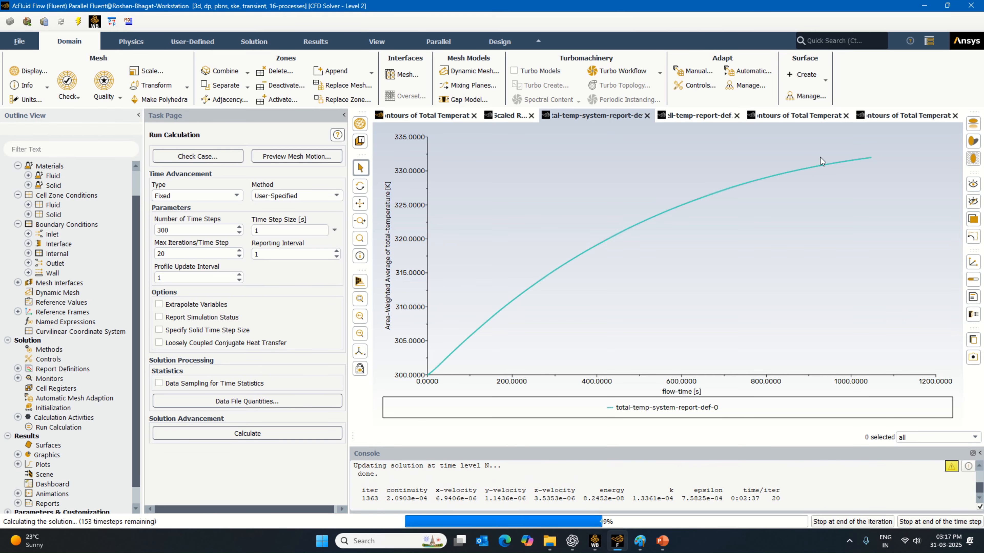
mouse_move(820, 161)
mouse_move(862, 160)
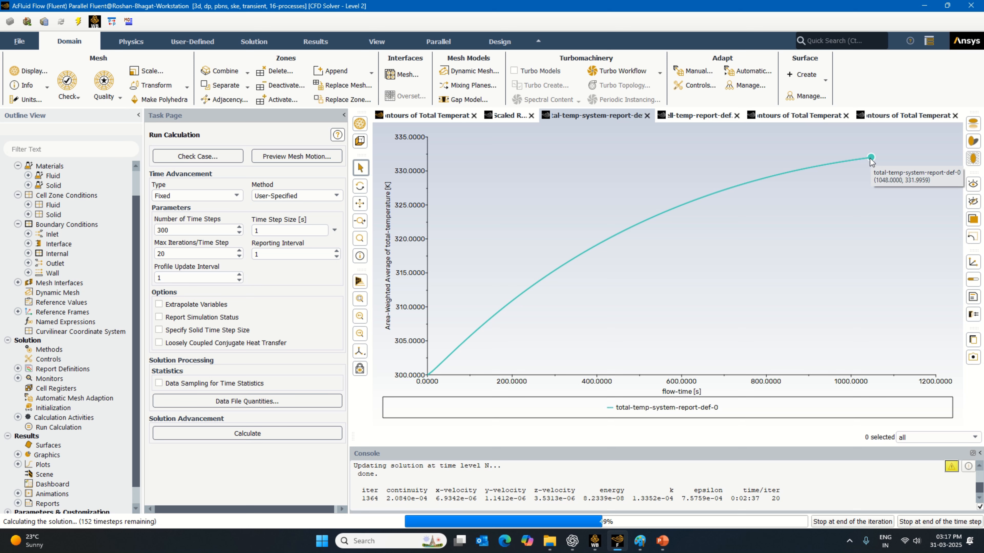
click(709, 116)
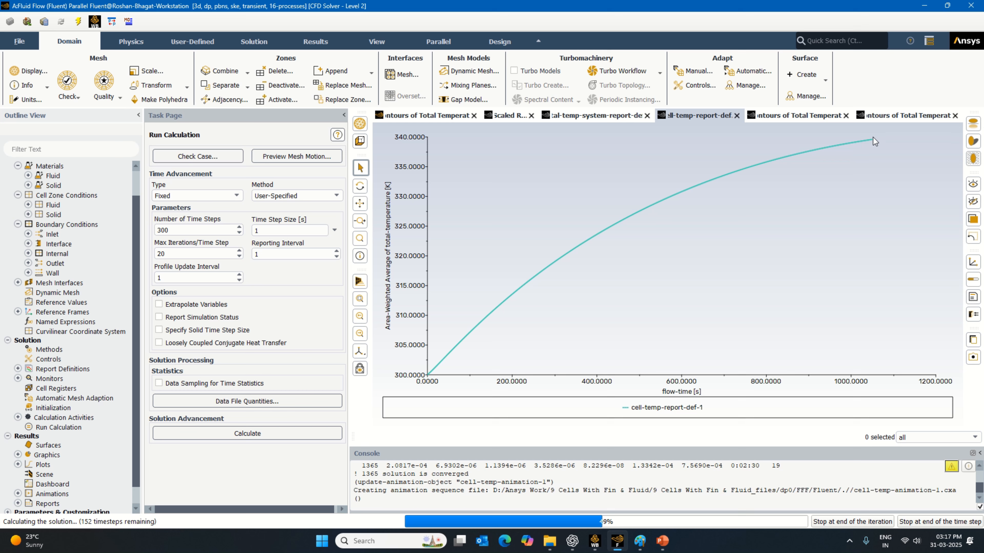
mouse_move(870, 141)
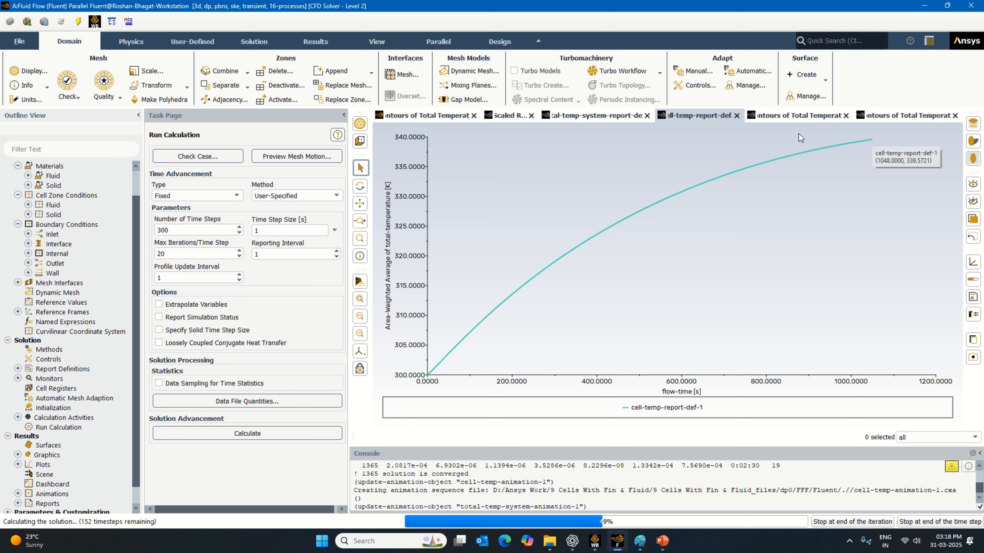
- Compare the cell and whole-system total temperature contours with both report plots partway through the 300-step run
click(797, 117)
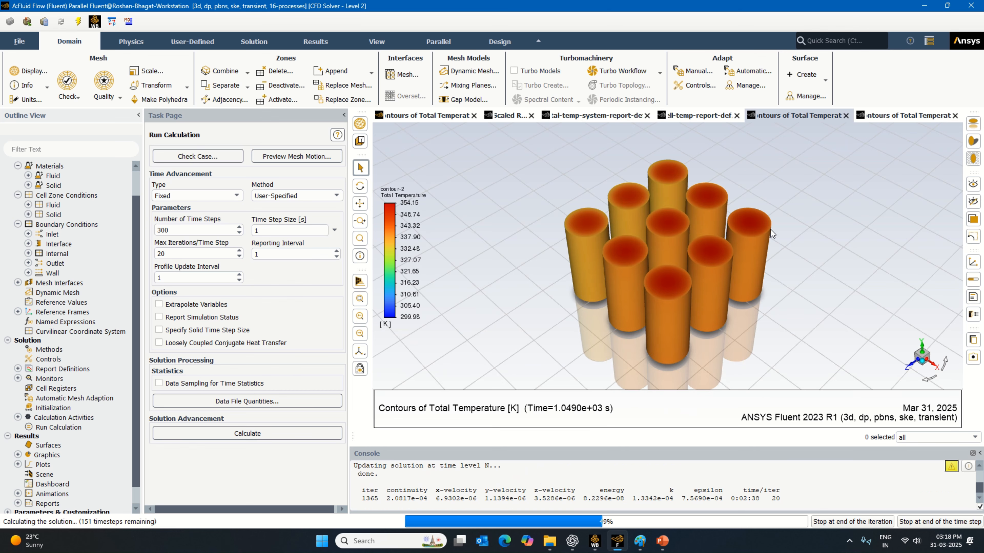
click(923, 116)
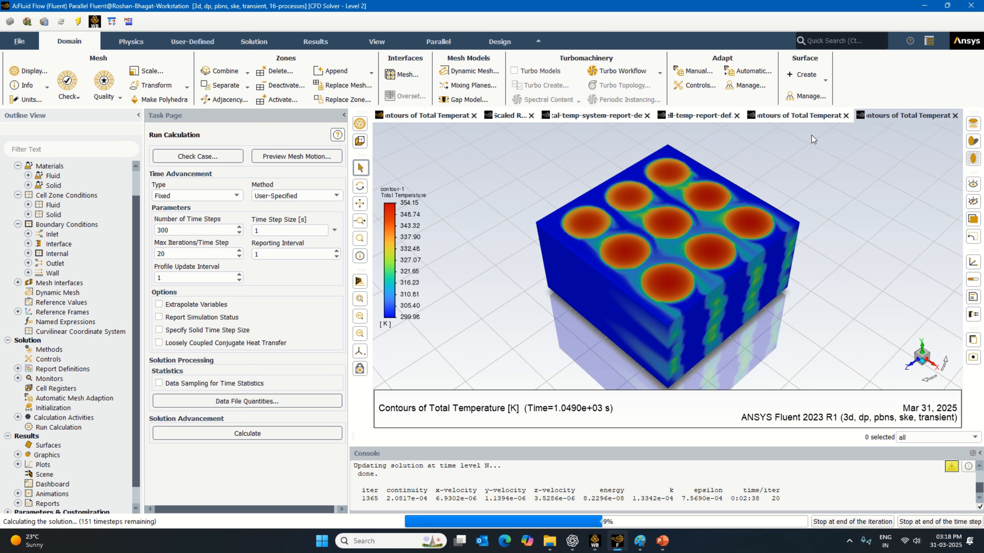
click(796, 118)
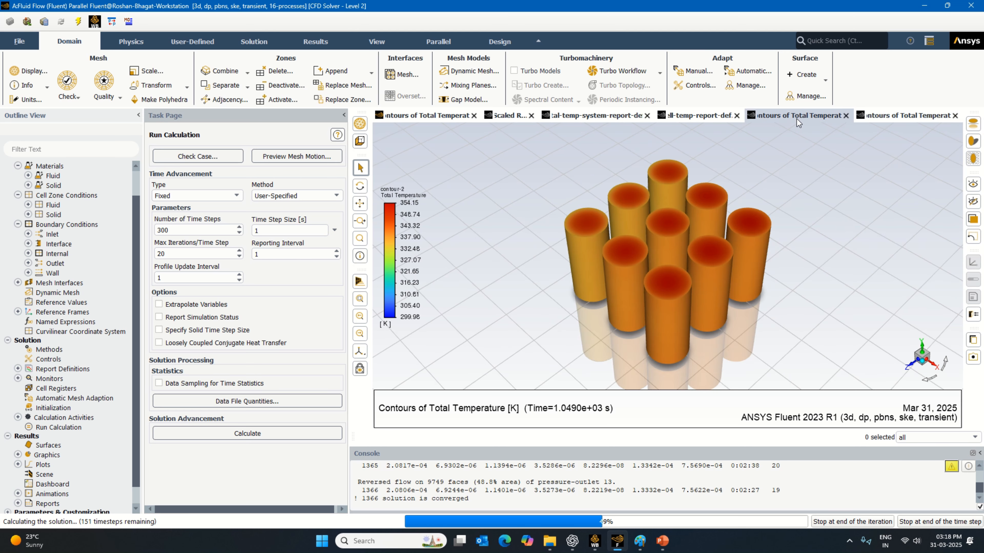
click(591, 118)
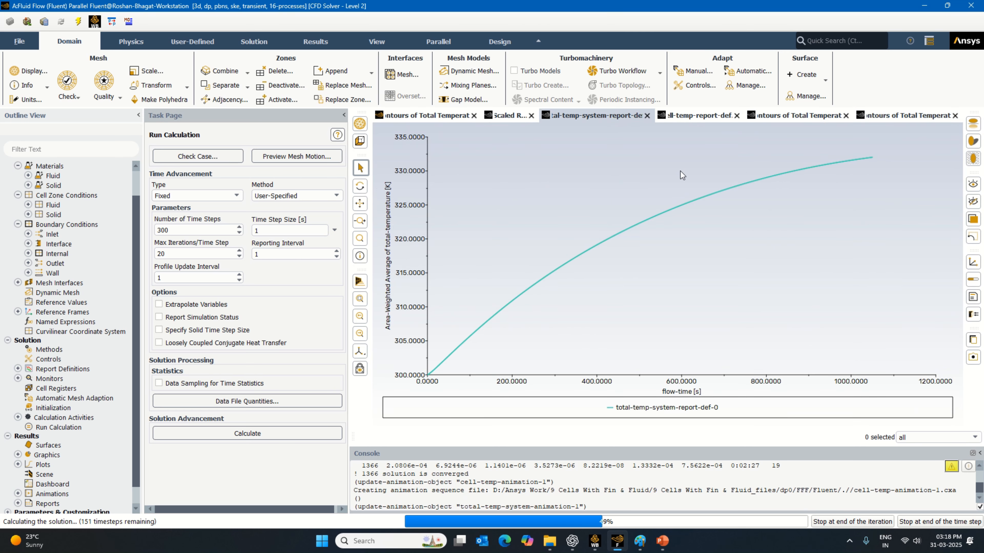
click(682, 118)
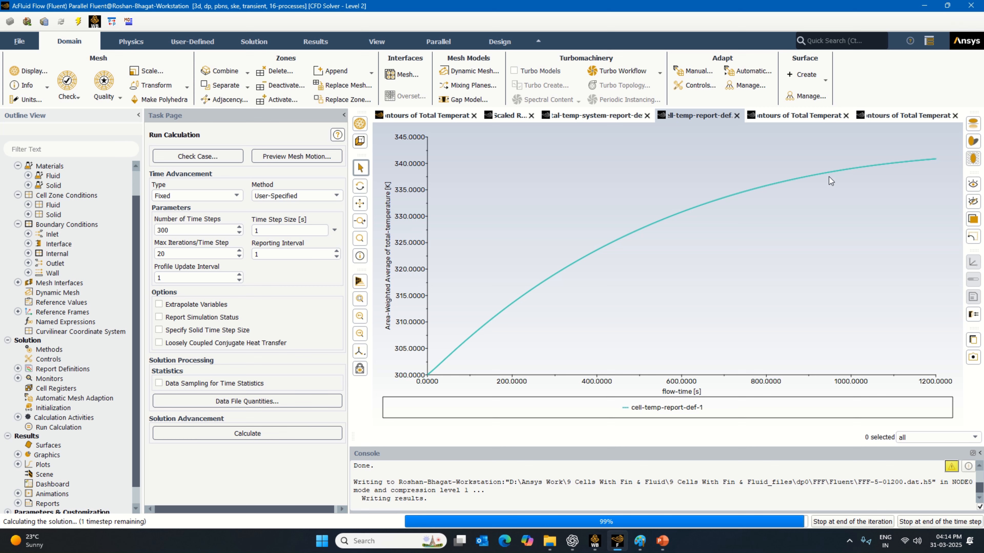
- Inspect both total temperature contours and read the ends of the cell and system report curves at the last time step of the 300-step run
click(818, 116)
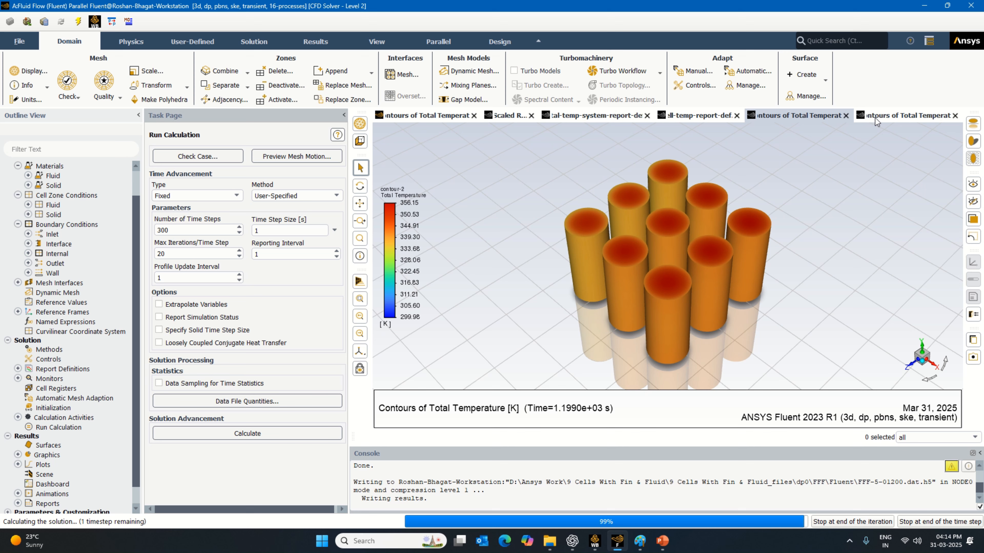
click(890, 116)
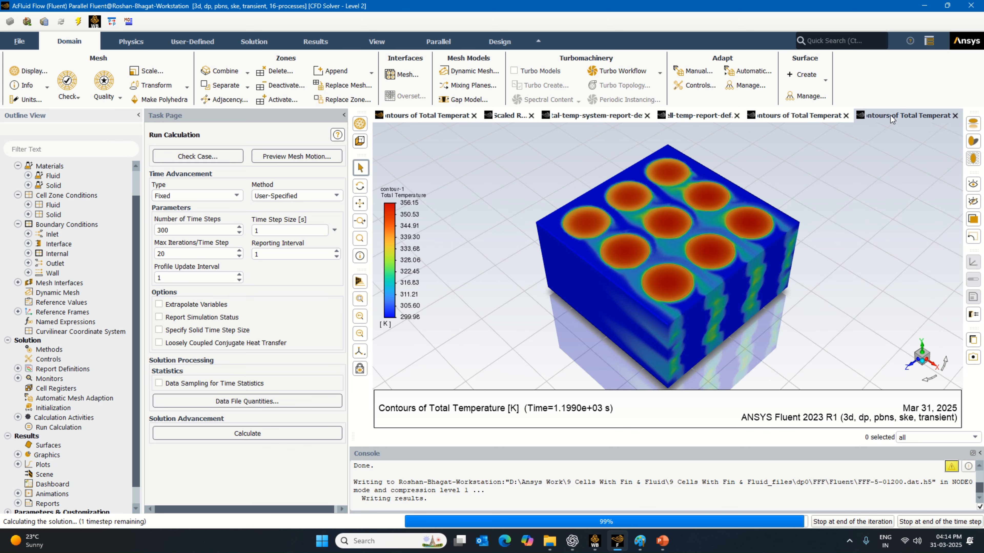
click(709, 118)
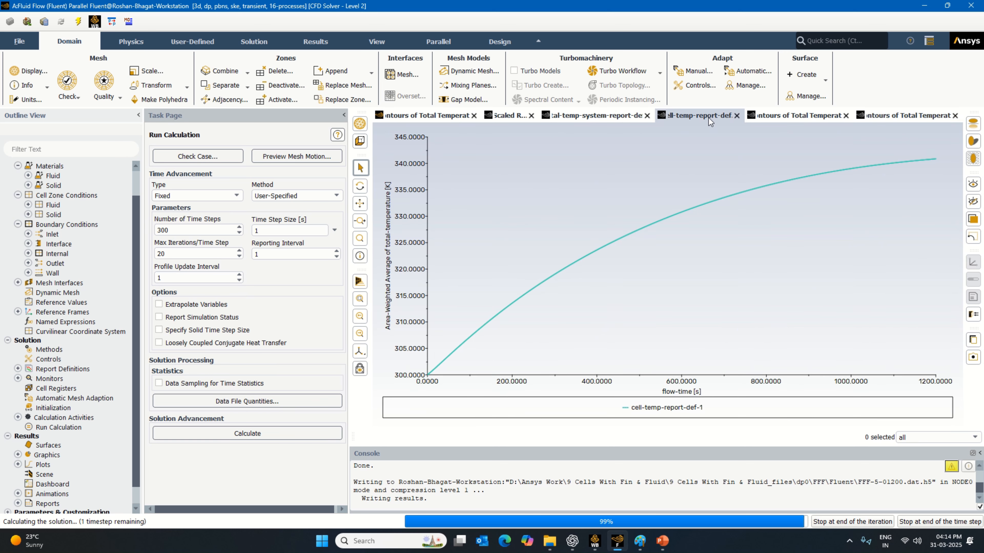
mouse_move(931, 160)
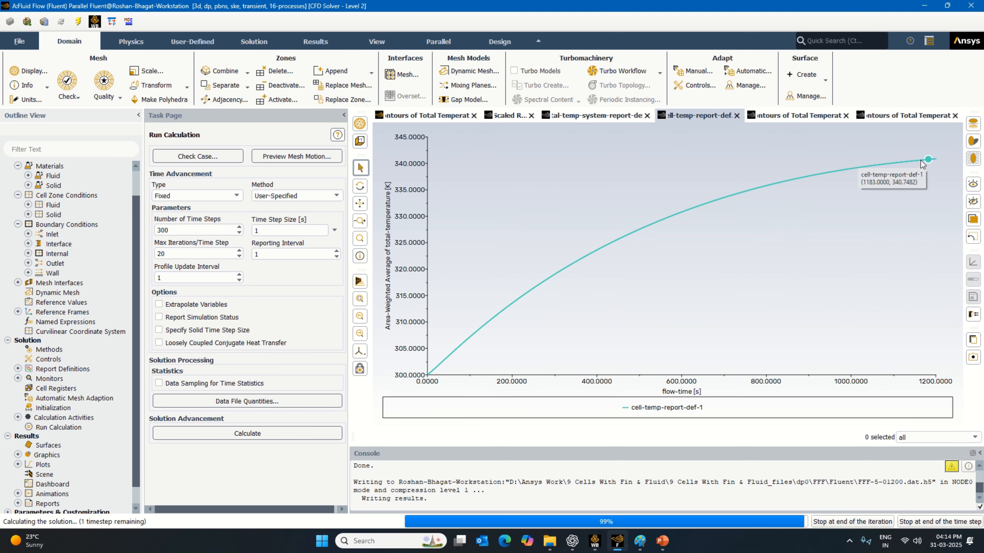
click(630, 122)
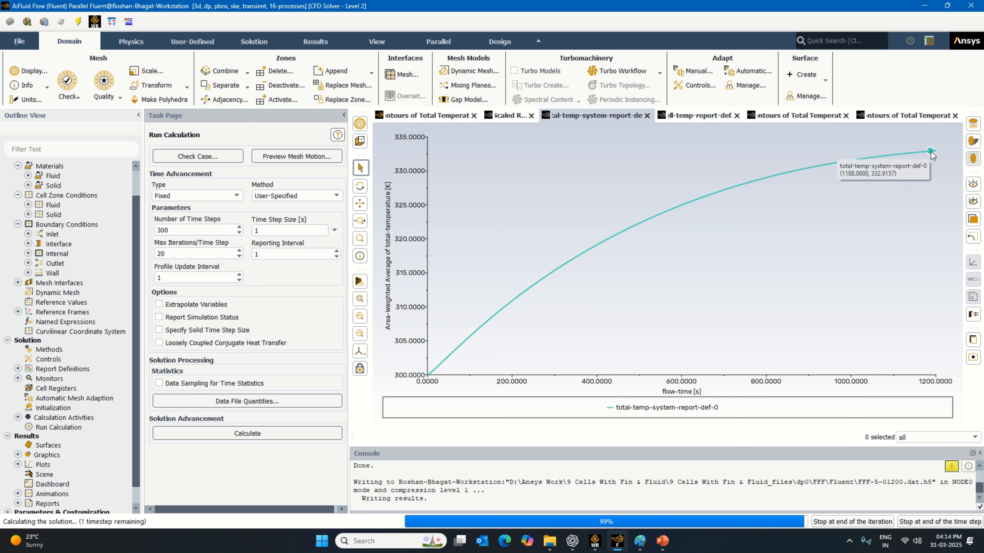
click(708, 114)
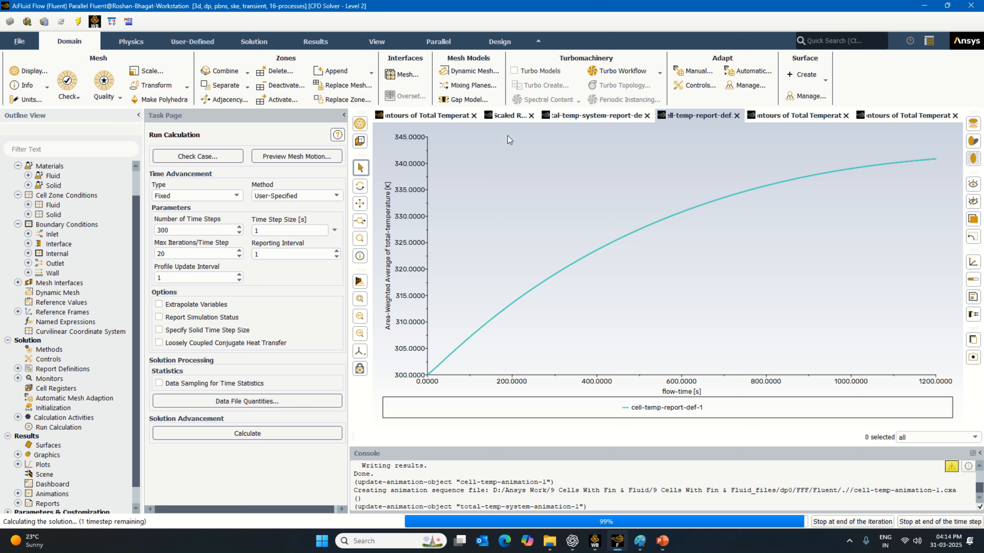
- Dismiss the calculation completion notice and display the scaled residuals plot
click(508, 117)
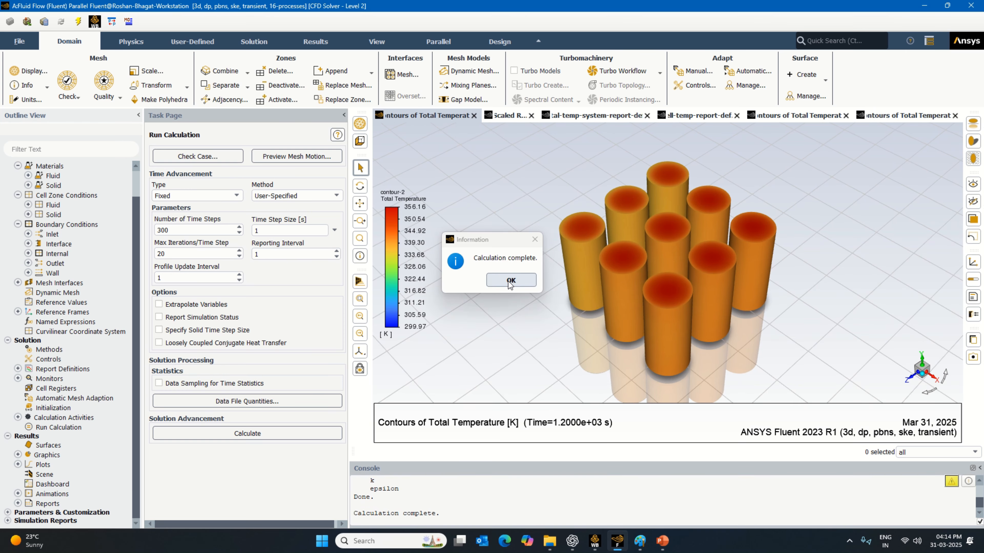
click(510, 284)
click(503, 117)
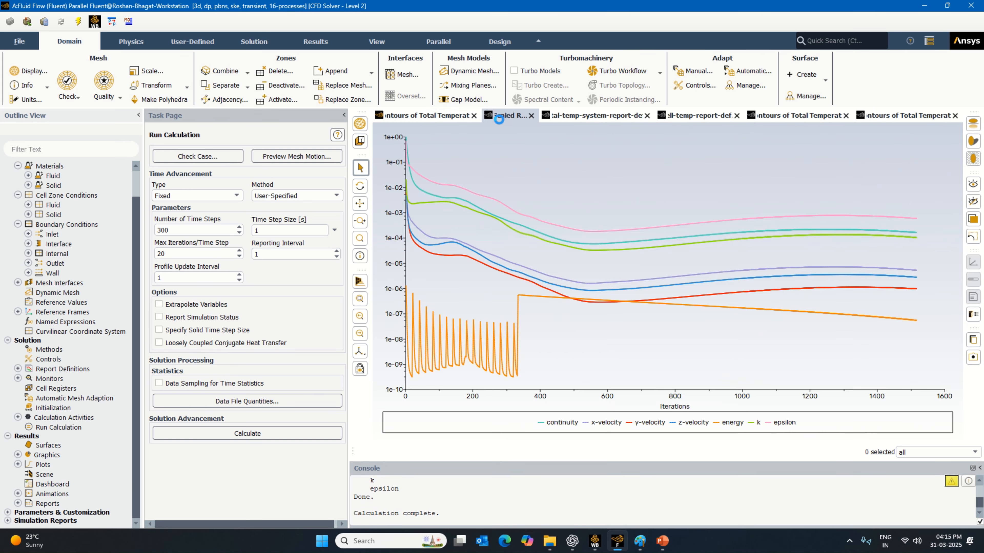
- Review the cell temperature contour, scaled residuals, and both the system and cell temperature report plots
click(445, 117)
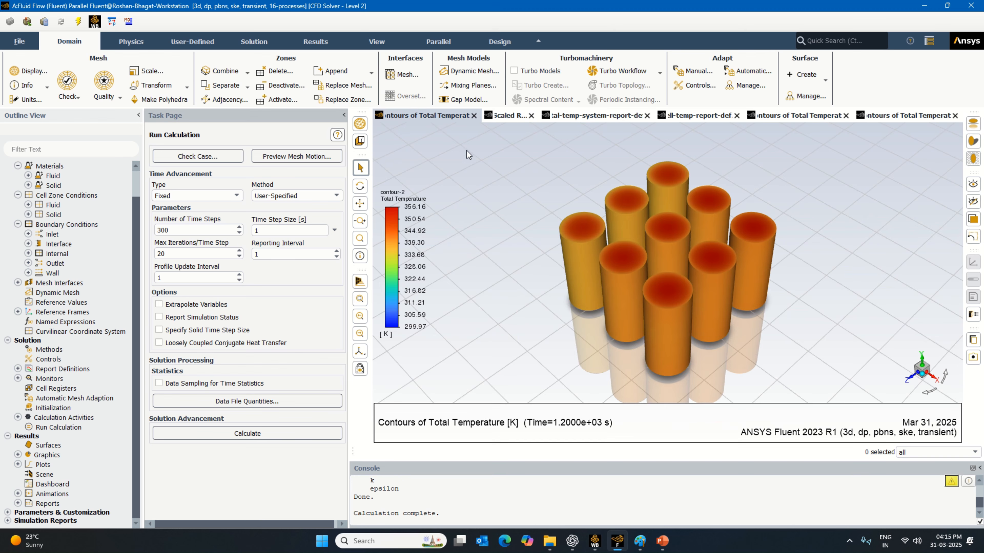
click(509, 116)
click(600, 116)
click(716, 118)
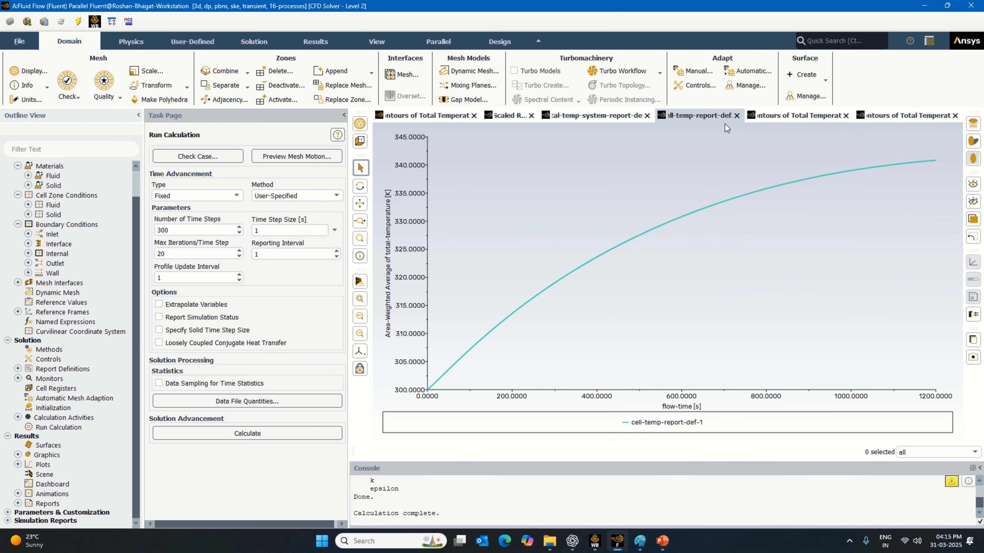
click(792, 116)
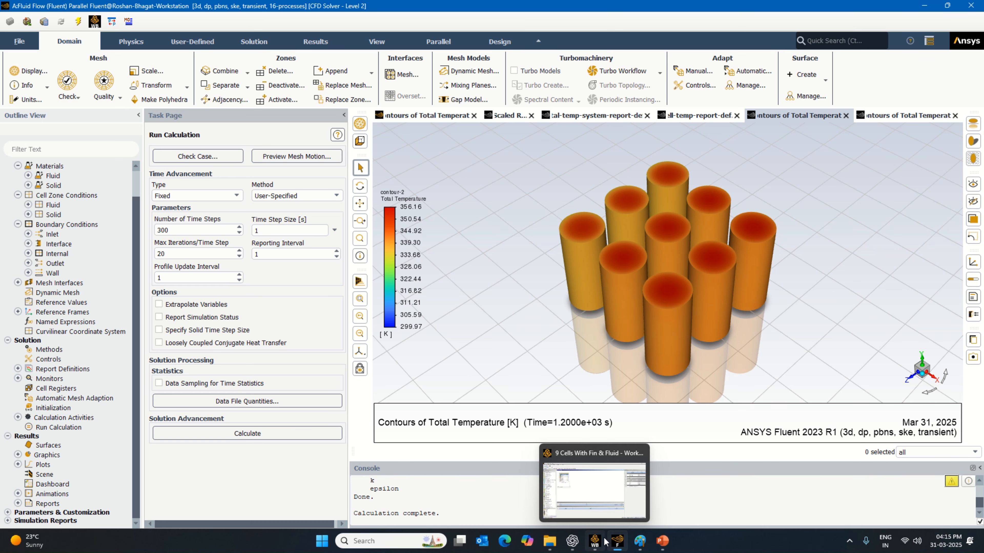
- Switch to Workbench, save the 9 Cells With Fin & Fluid project, and return to the Fluent solver
click(595, 540)
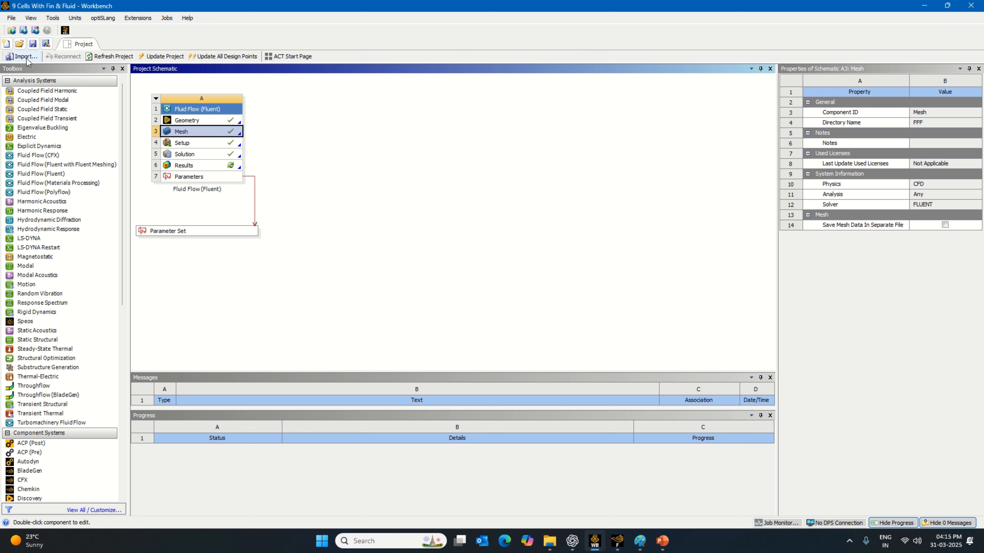
click(32, 44)
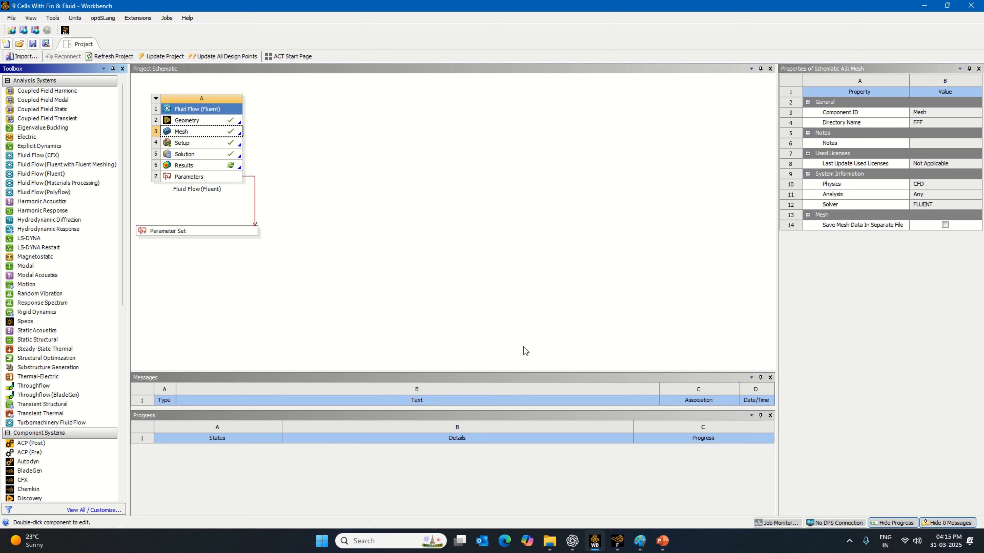
click(617, 541)
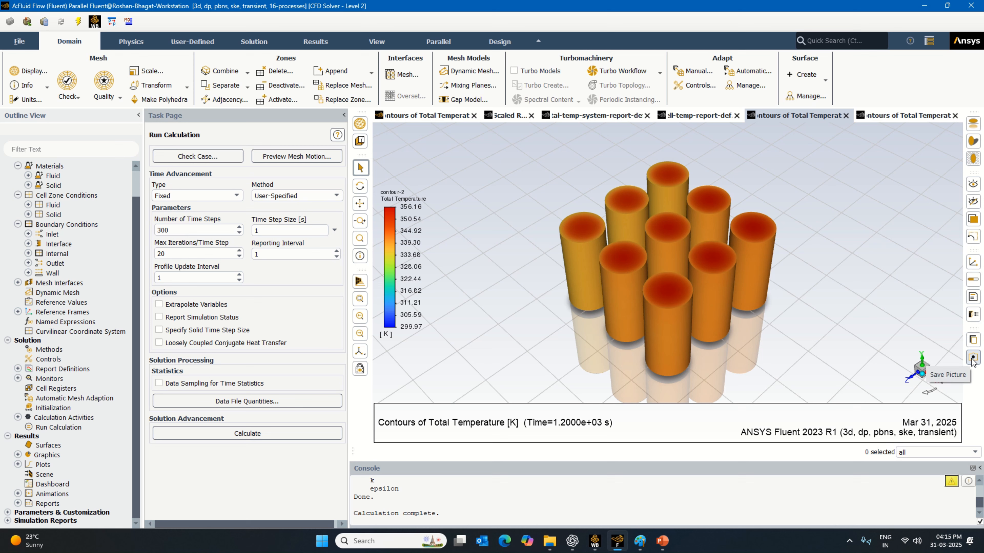
- Configure picture export for the cell contour to use the 4K (3840x2160) resolution instead of the window resolution
click(973, 363)
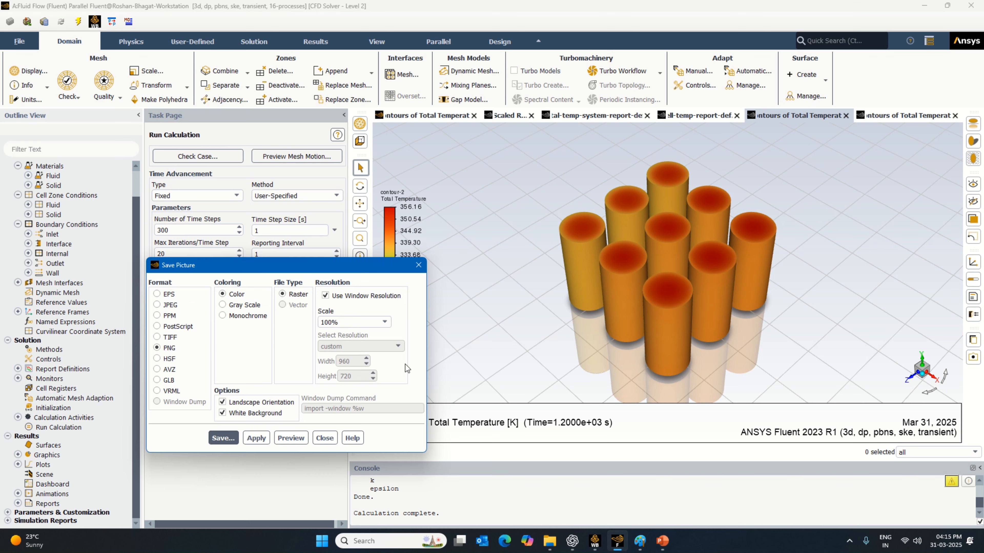
click(325, 296)
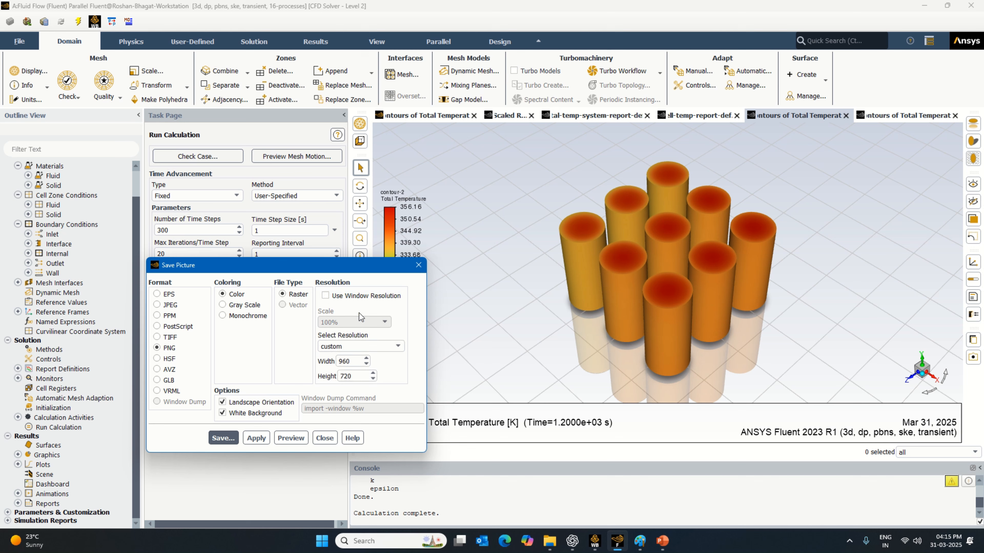
click(383, 347)
click(377, 358)
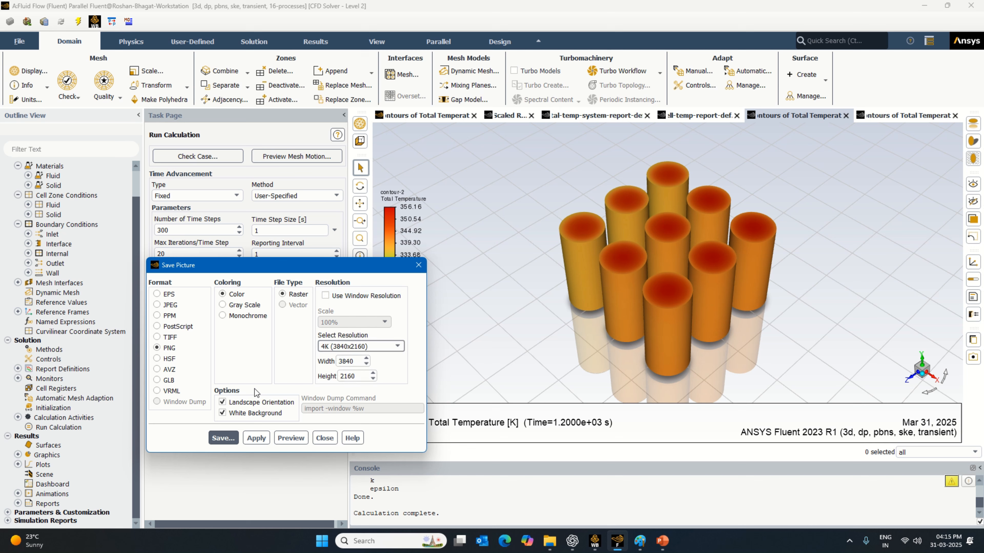
- Create the folder "images 9 cell with fins" inside 9 Cells With Fin & Fluid and save the cell contour picture under the default file name
click(231, 439)
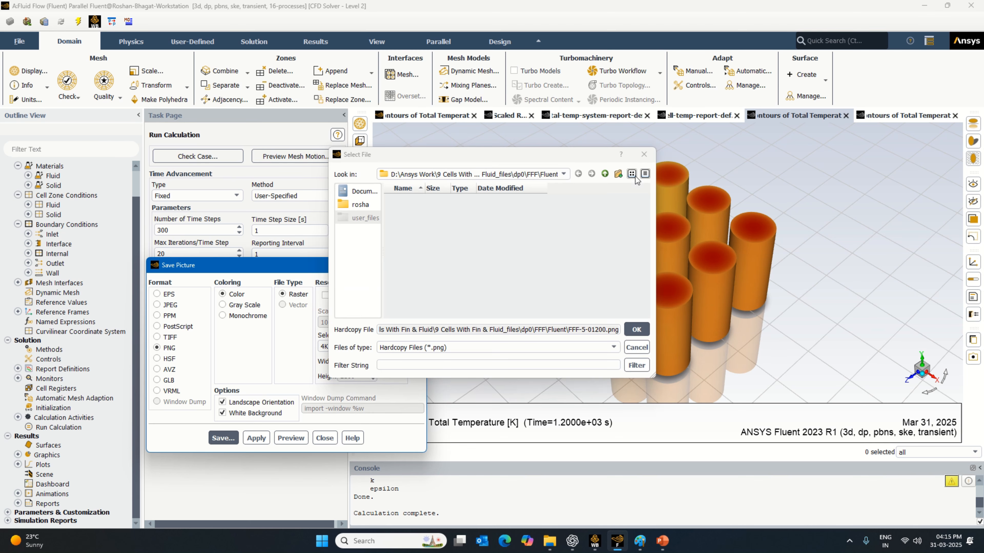
click(606, 175)
click(606, 175)
click(606, 175)
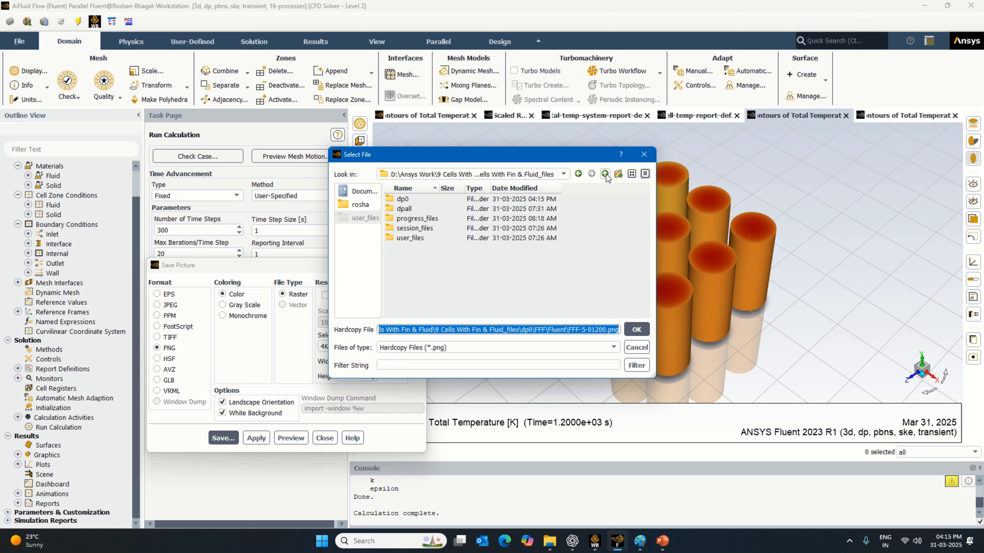
click(605, 174)
right_click(486, 275)
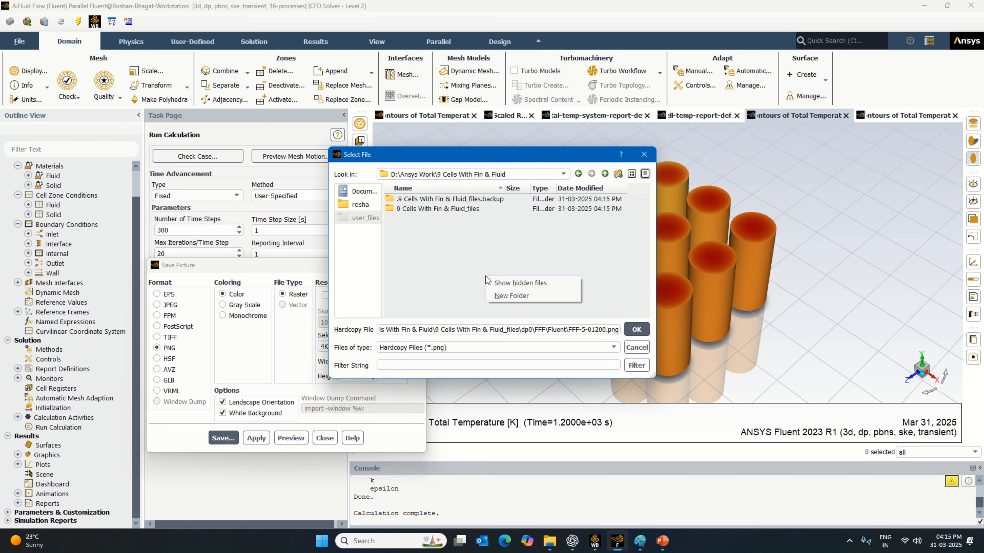
click(512, 291)
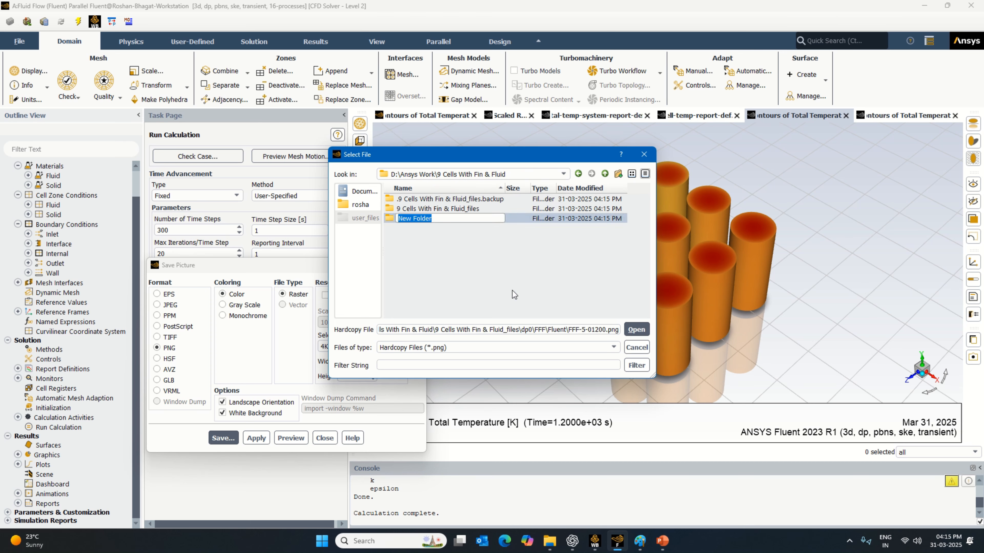
text(images 9 cell with fins)
key(Return)
key(Return)
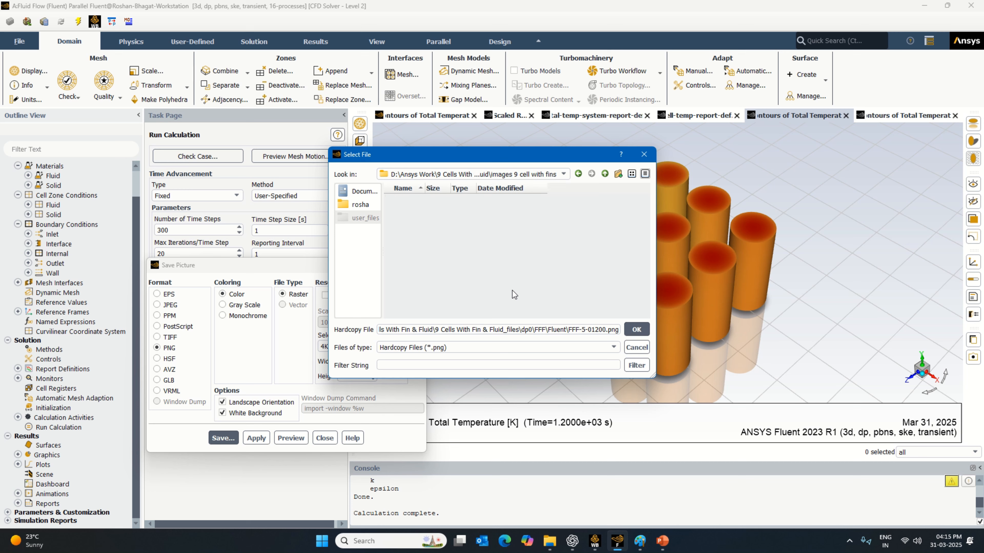
click(635, 330)
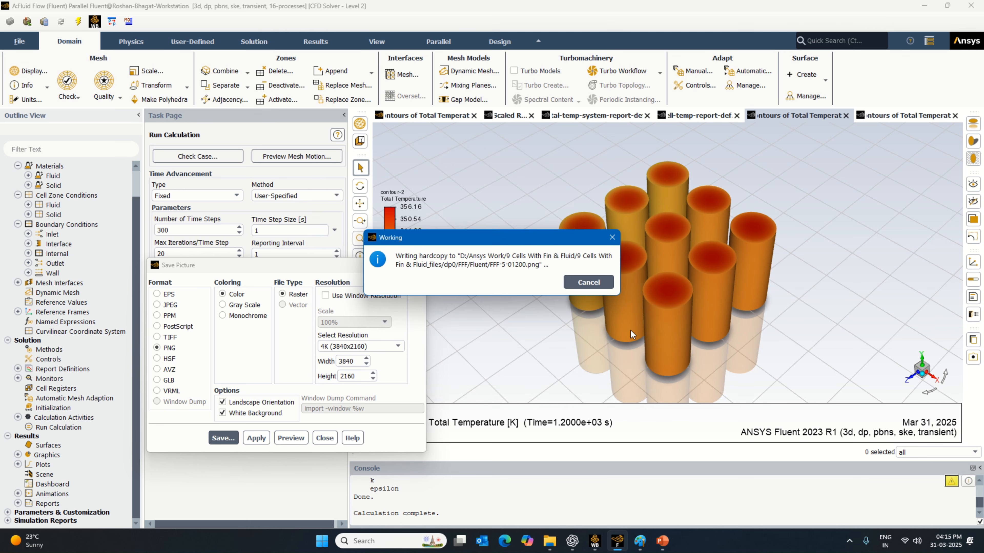
click(324, 439)
- Display the whole-system temperature contour and choose the "images 9 cell with fins" folder as its picture's save location
click(903, 115)
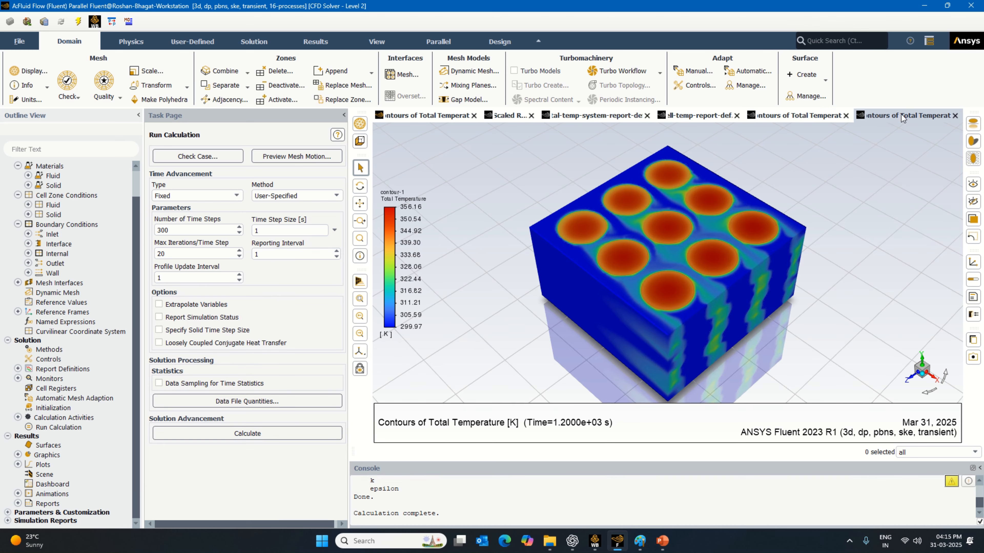
click(973, 356)
click(223, 439)
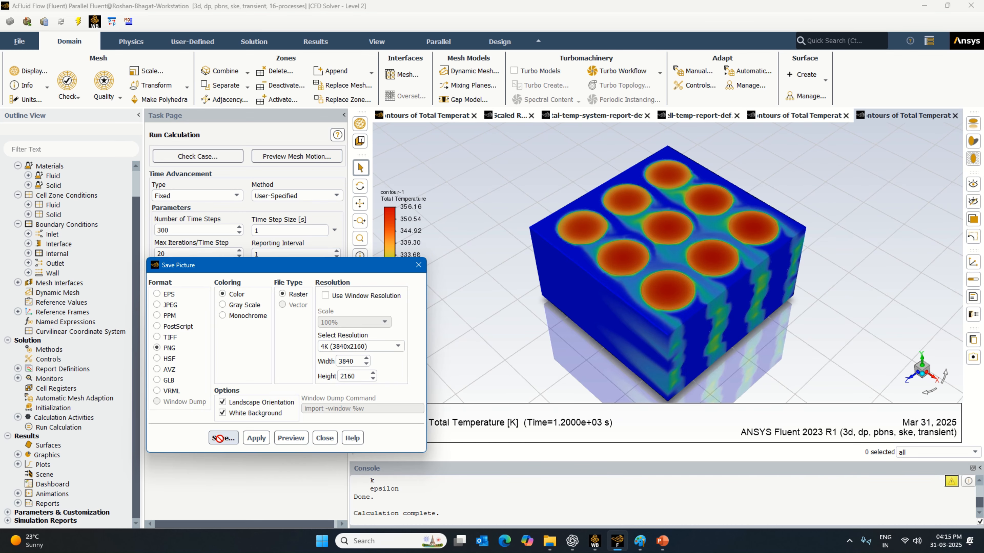
click(608, 173)
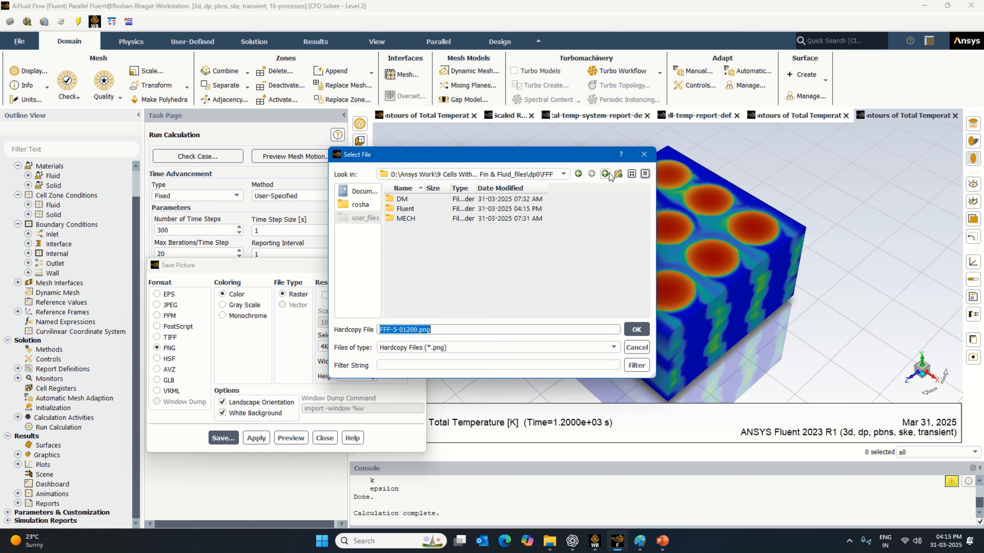
click(609, 173)
click(609, 173)
click(609, 173)
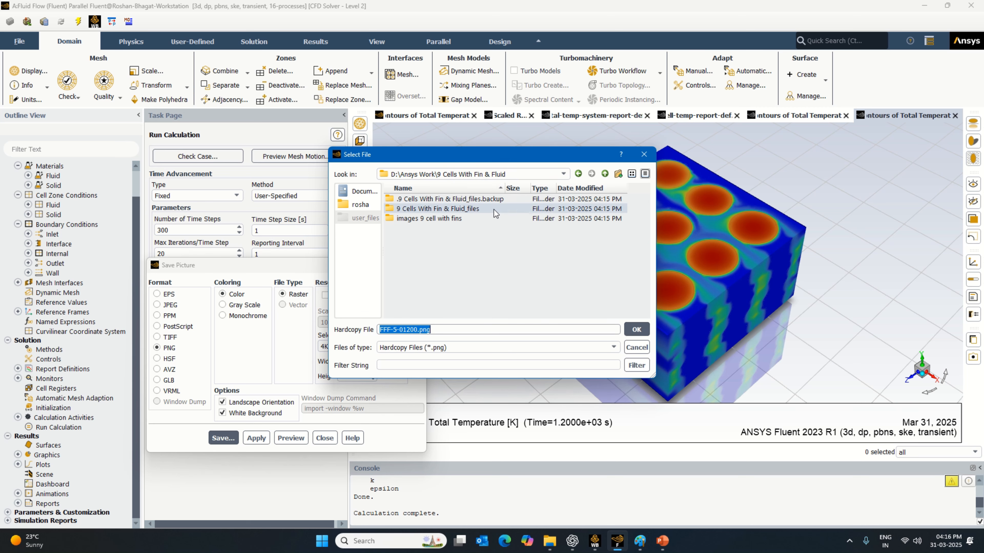
double_click(468, 217)
- Save the whole-system contour picture as "total temp system animation" and close the picture settings
drag(446, 328, 357, 338)
text(total te)
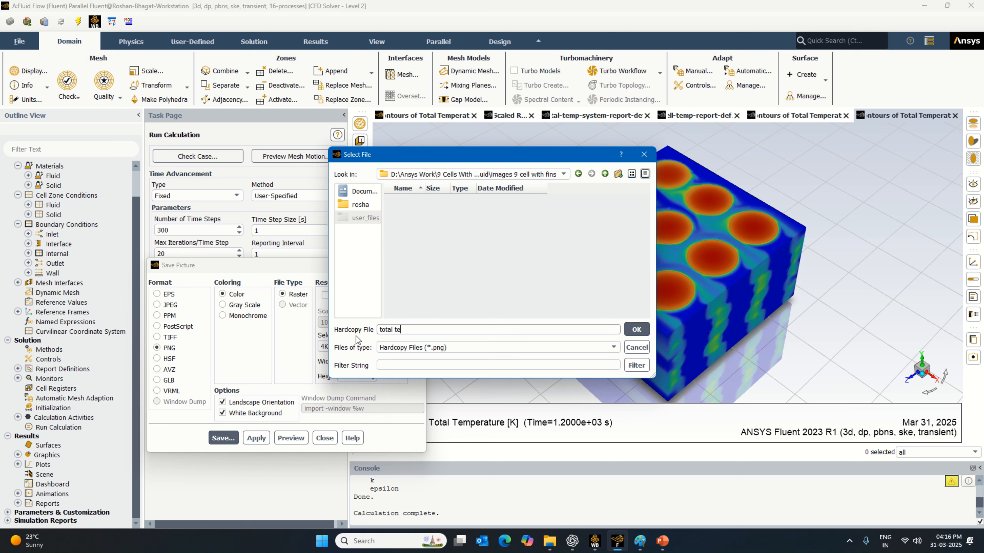
text(mp system animation)
key(Return)
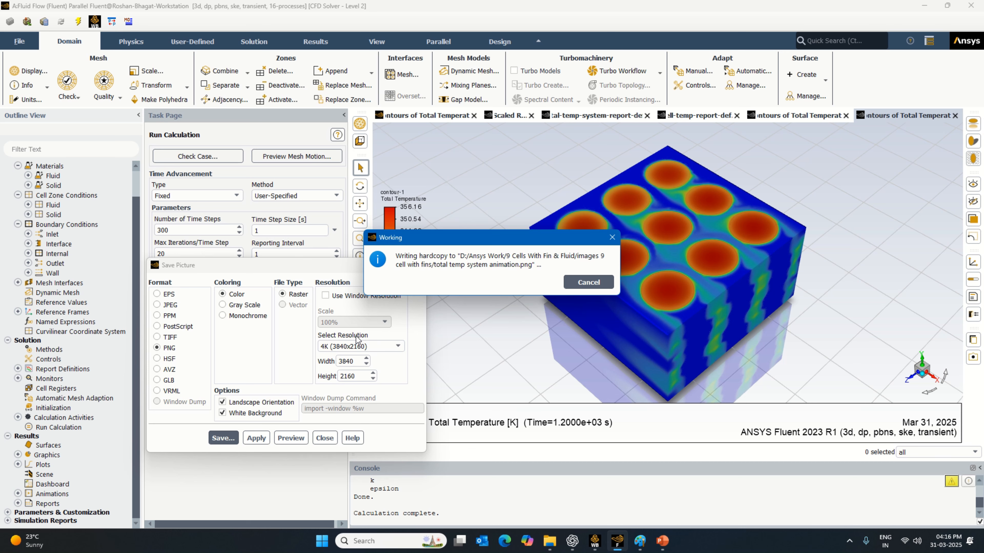
click(324, 437)
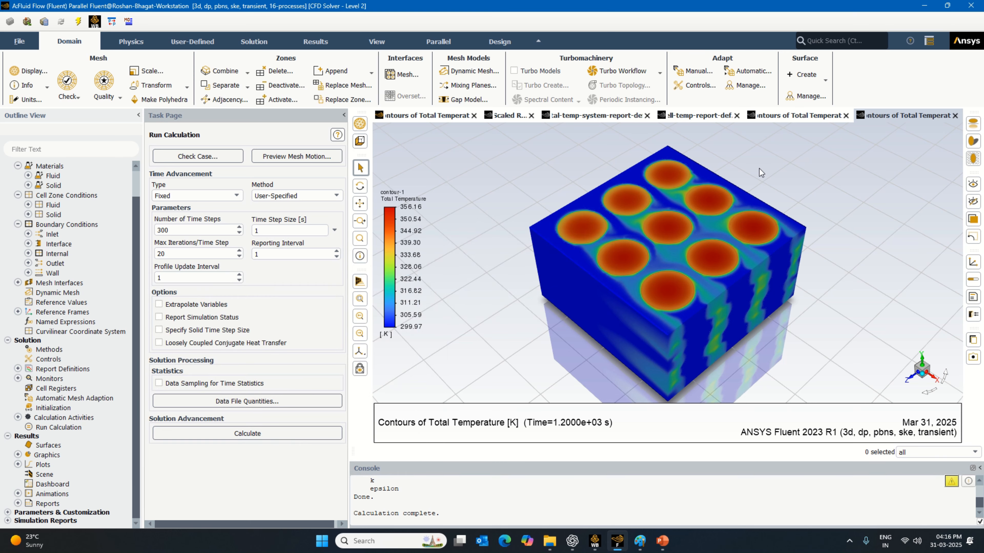
- Save the nine-cell total temperature contour as a picture named "total temp cell animation image" in the images folder
click(782, 115)
click(973, 356)
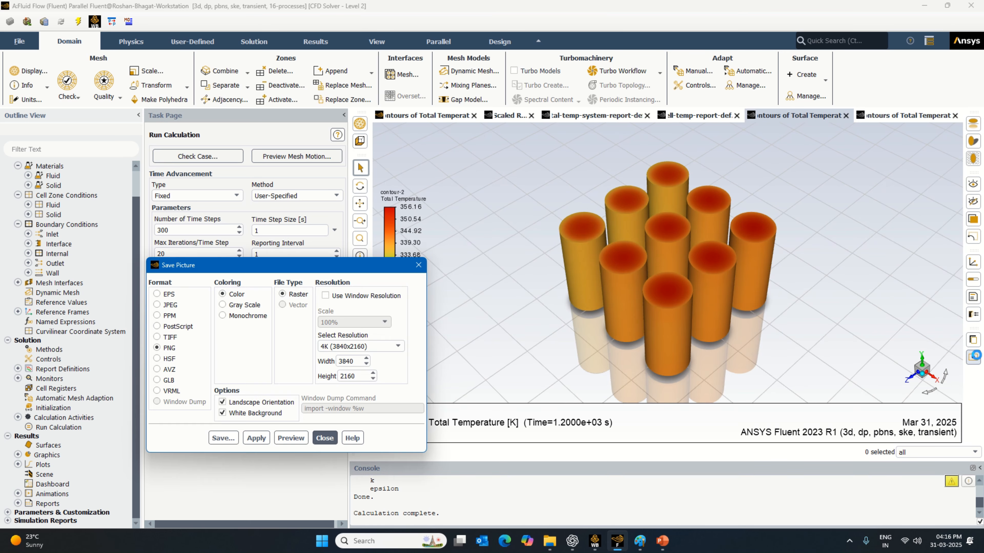
click(224, 438)
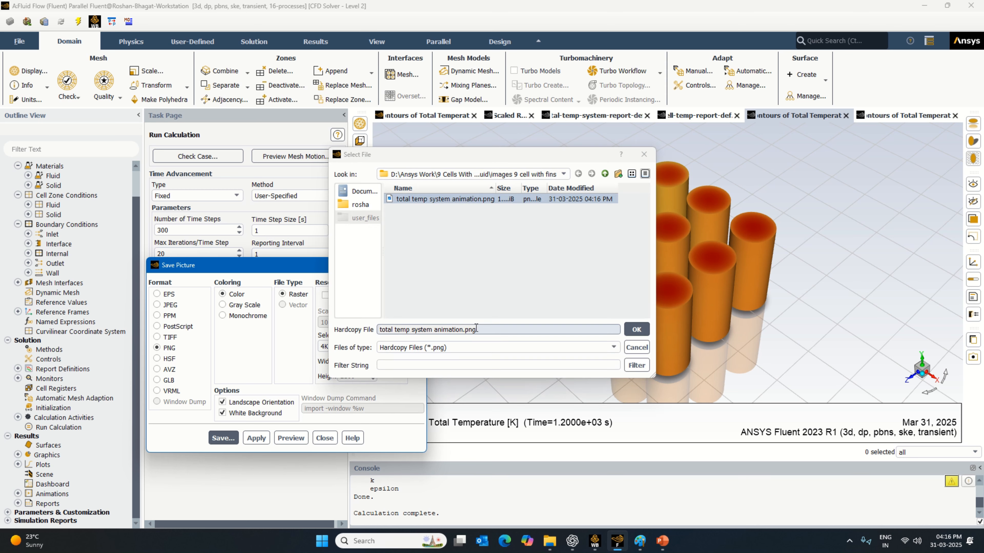
drag(476, 329, 360, 339)
text(total)
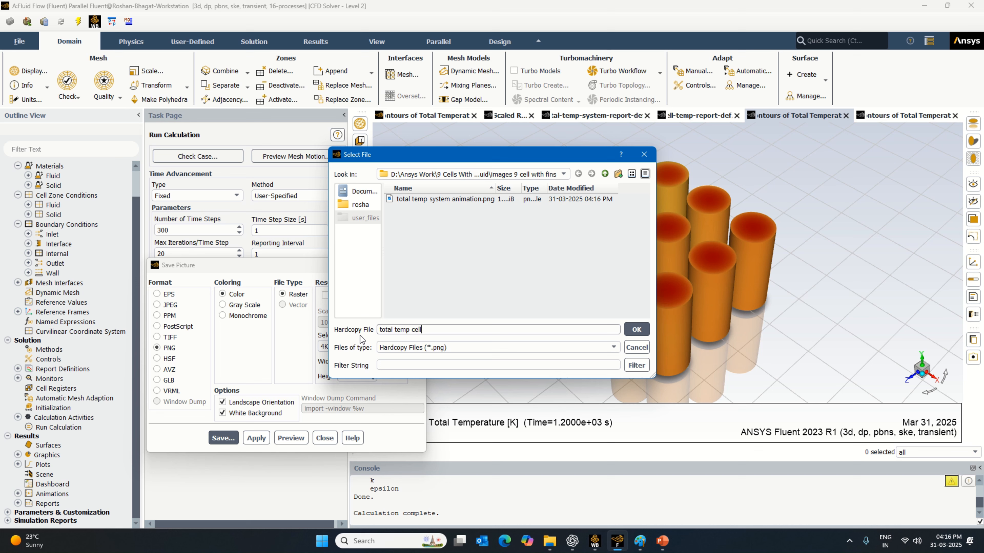
text(temp cell animation iam)
key(Return)
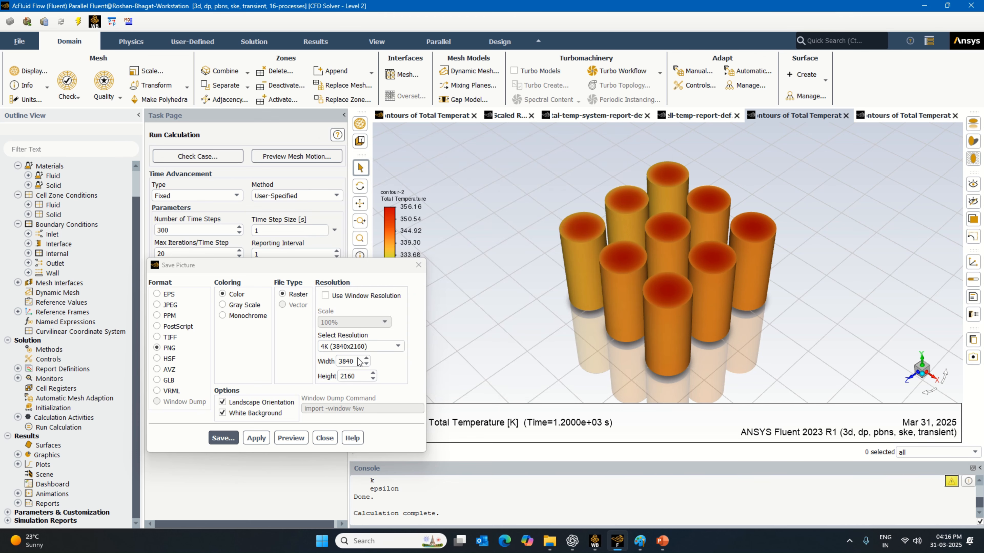
click(325, 439)
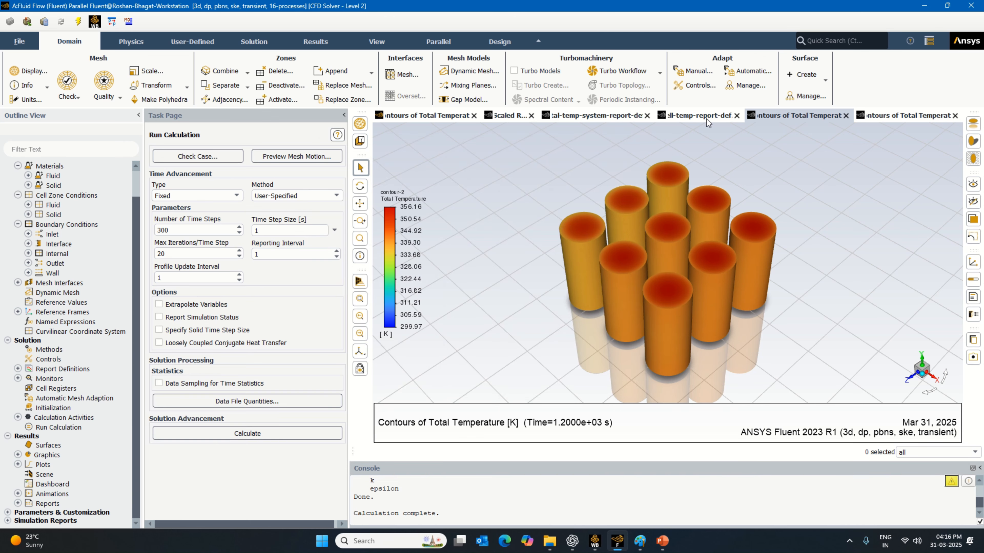
- Save the cell temperature report plot as a picture named "cell temp curve" in the images folder
click(707, 119)
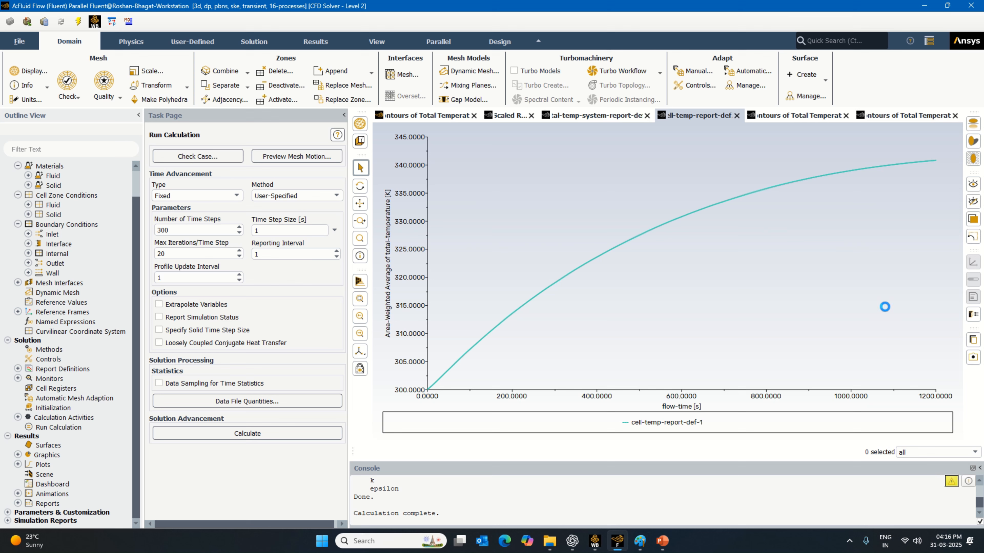
click(972, 358)
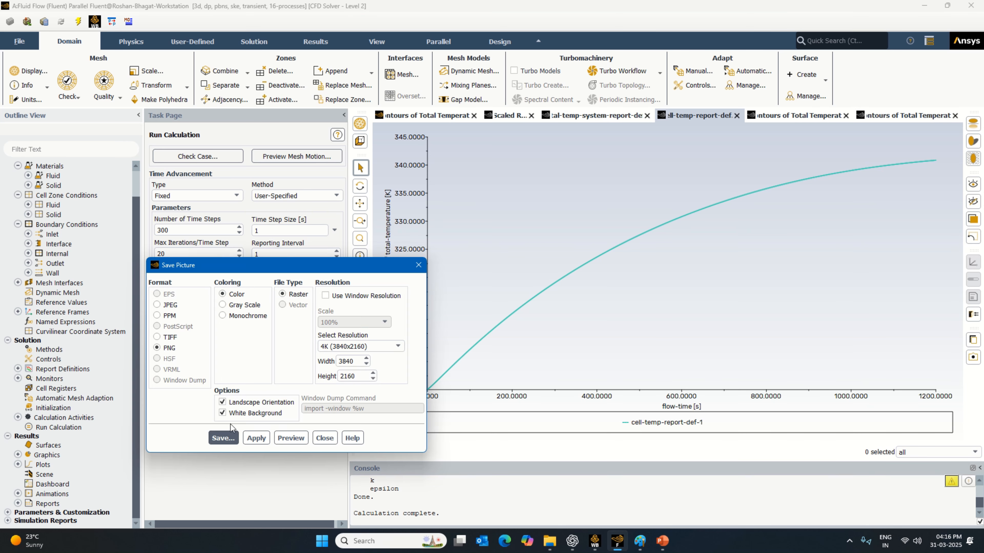
click(224, 437)
drag(513, 330, 370, 344)
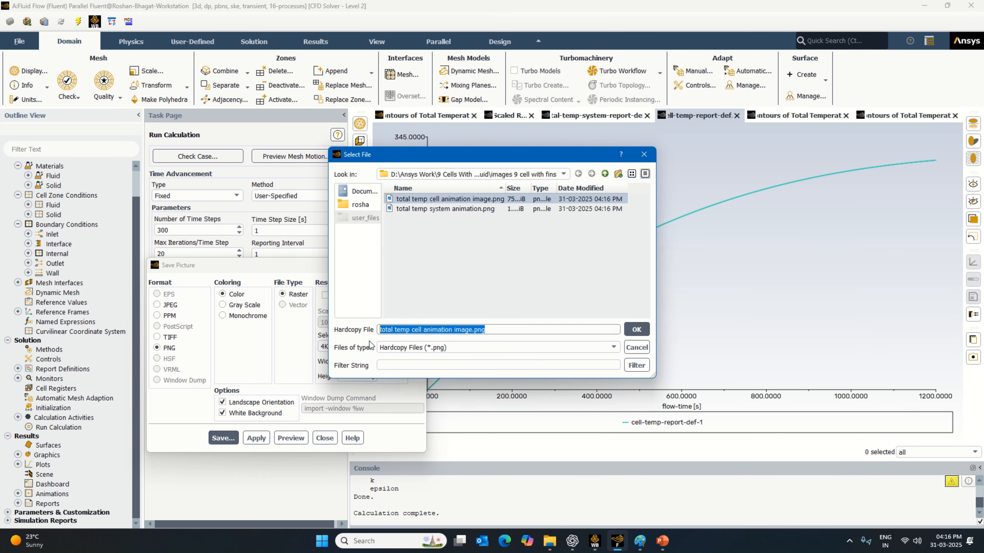
text(cell temp )
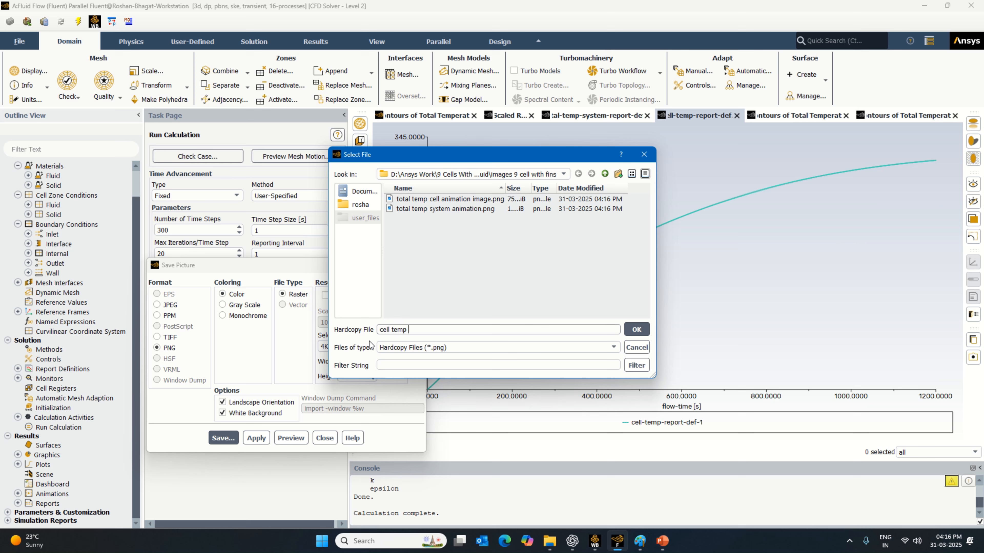
text(curve)
key(Return)
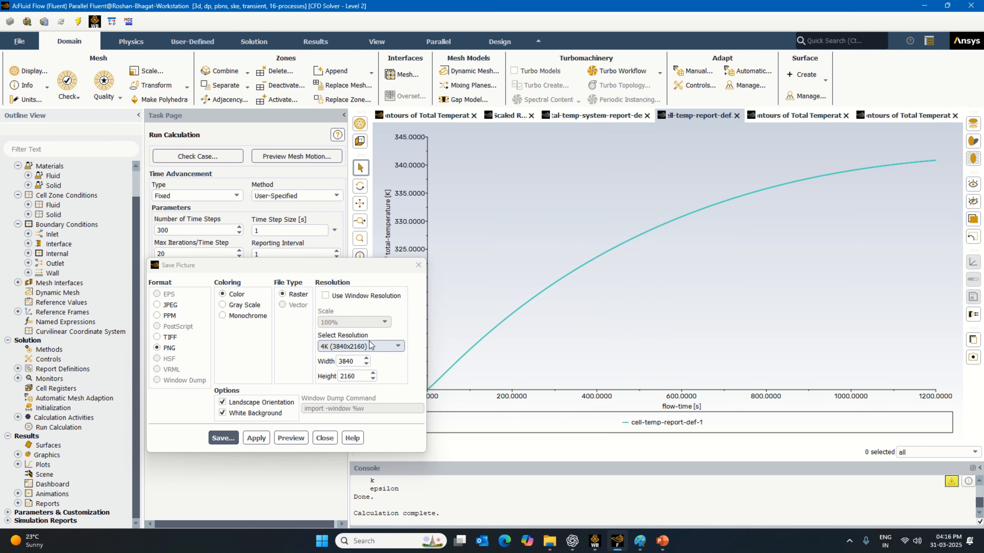
click(325, 438)
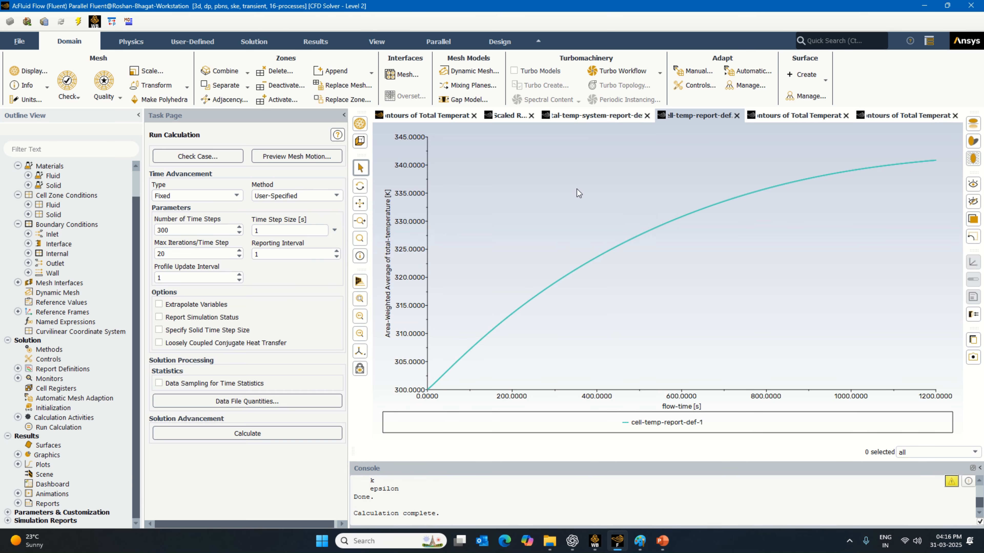
- Save the whole-system temperature report plot as a 4K picture named "total temp system curve" in the images folder
click(603, 119)
click(973, 358)
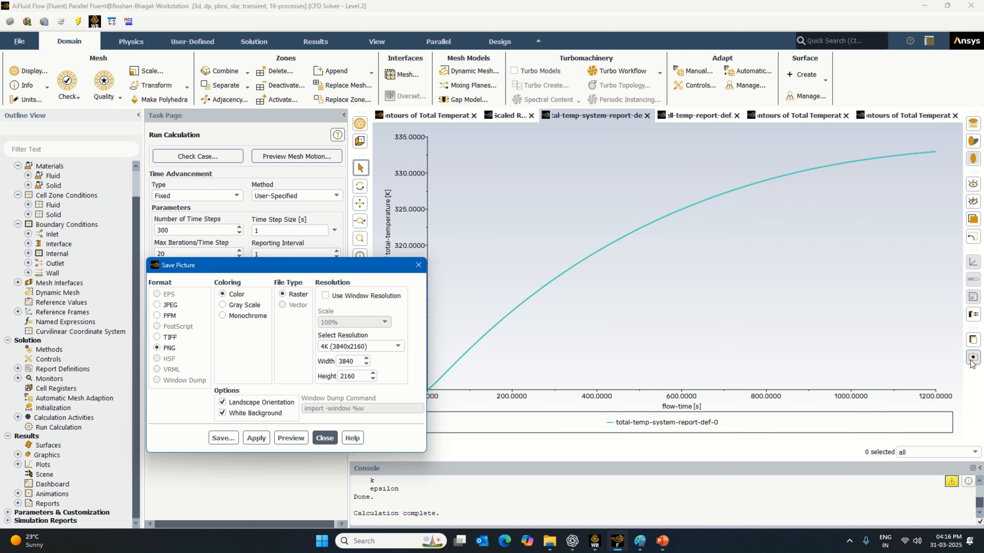
click(223, 438)
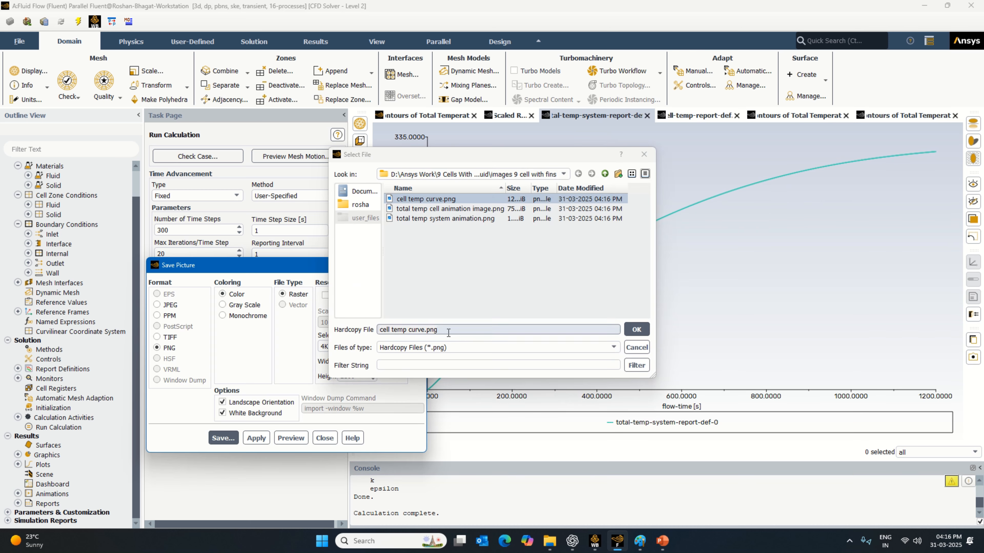
drag(448, 333, 368, 336)
text(total)
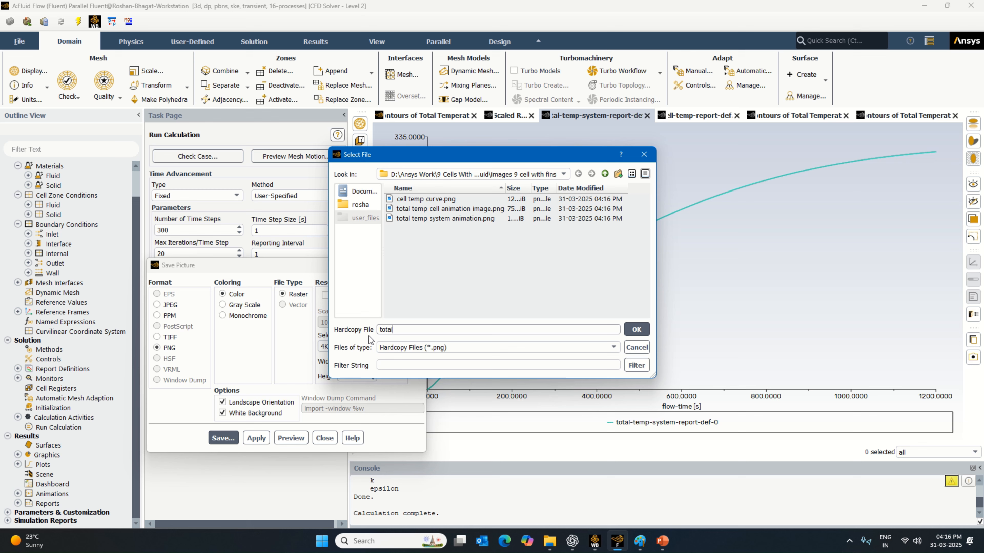
text( temp system curve)
key(Return)
click(325, 438)
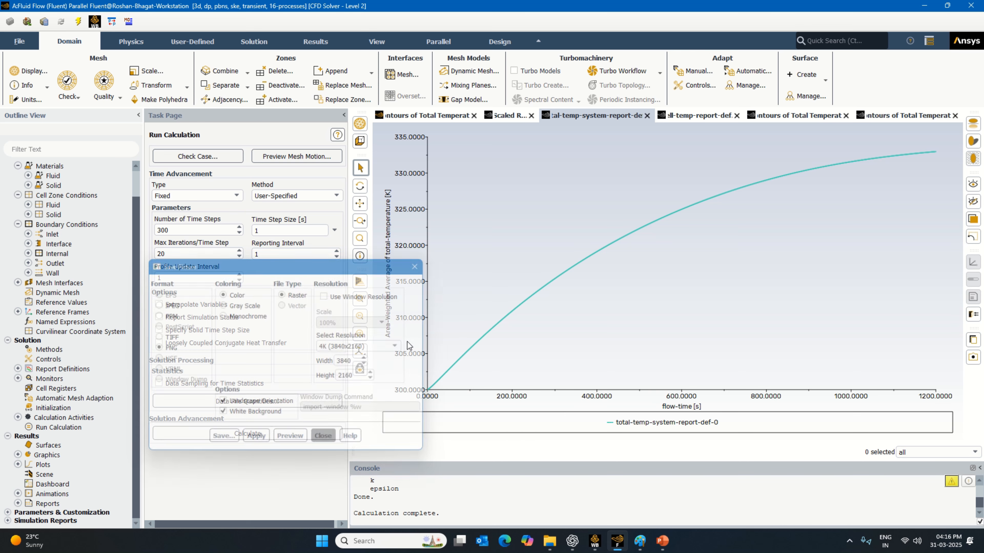
- Save the scaled residuals plot as a 4K picture named "scale residual" in the images folder
click(501, 116)
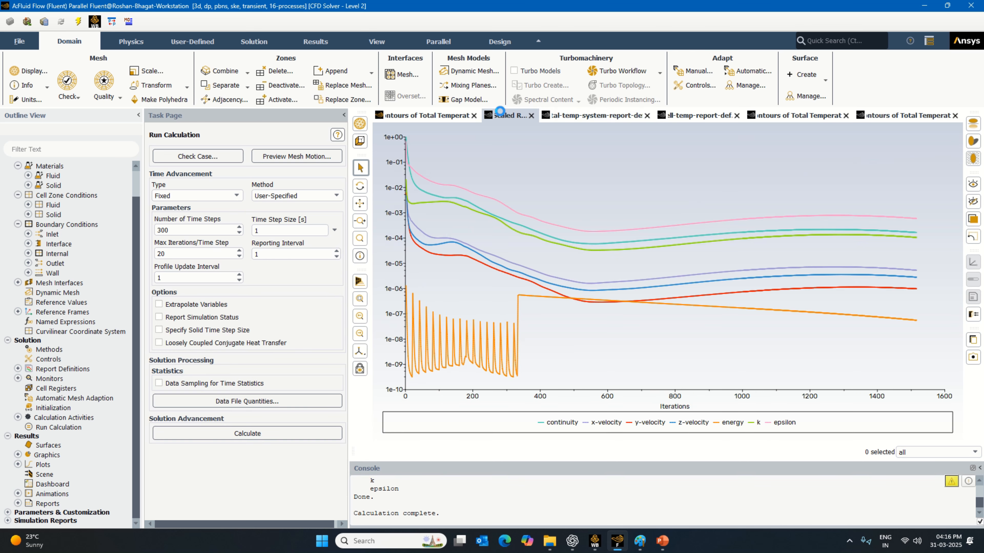
click(973, 357)
click(223, 437)
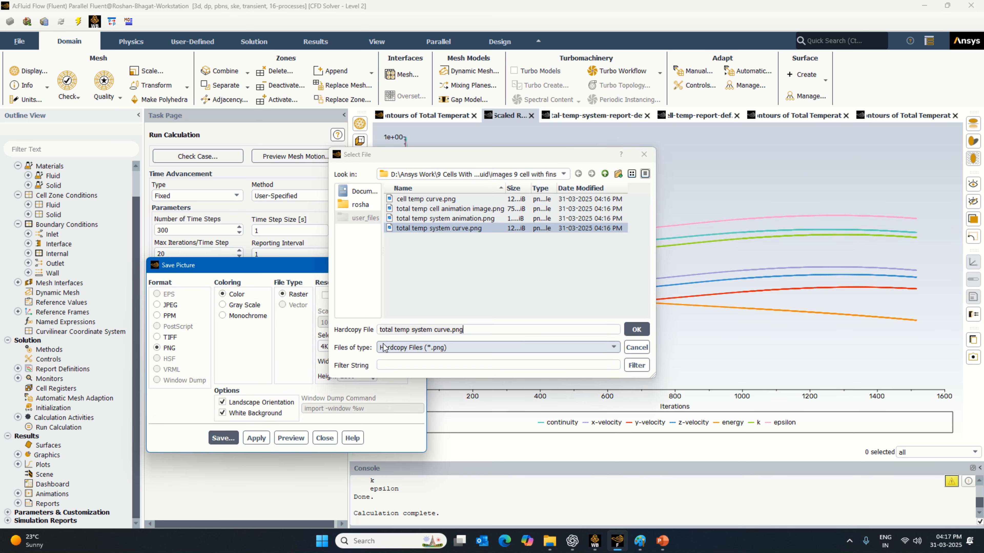
triple_click(382, 330)
text(sca)
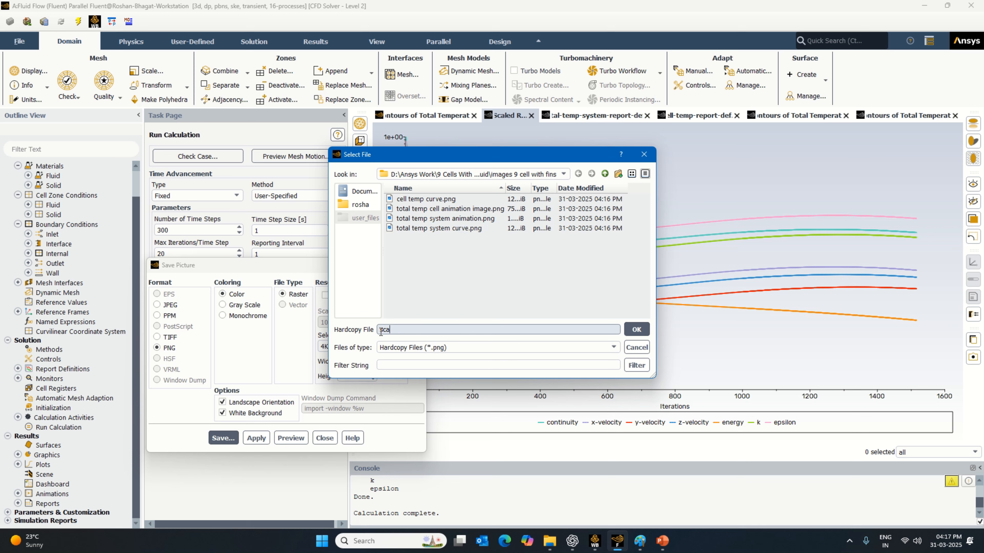
text(le residual)
key(Return)
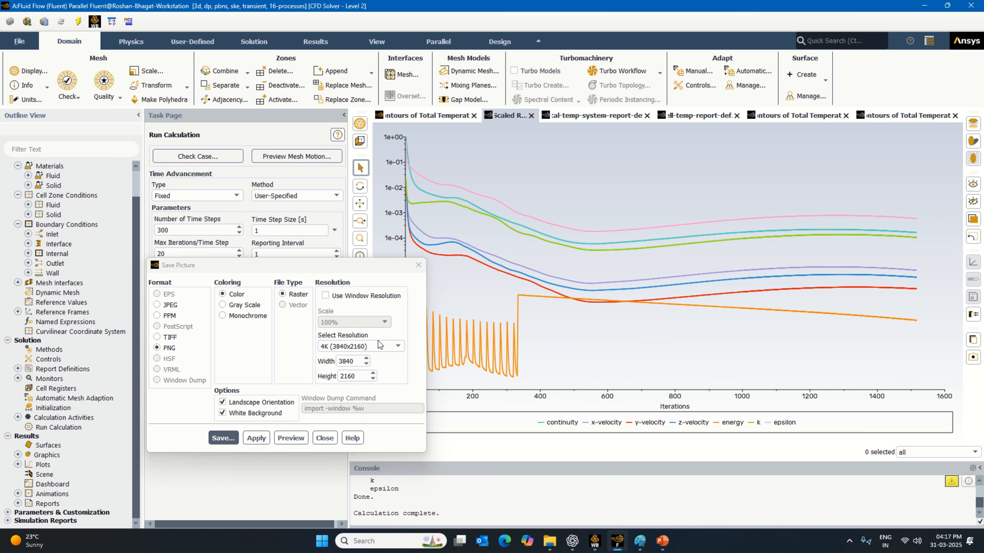
click(325, 437)
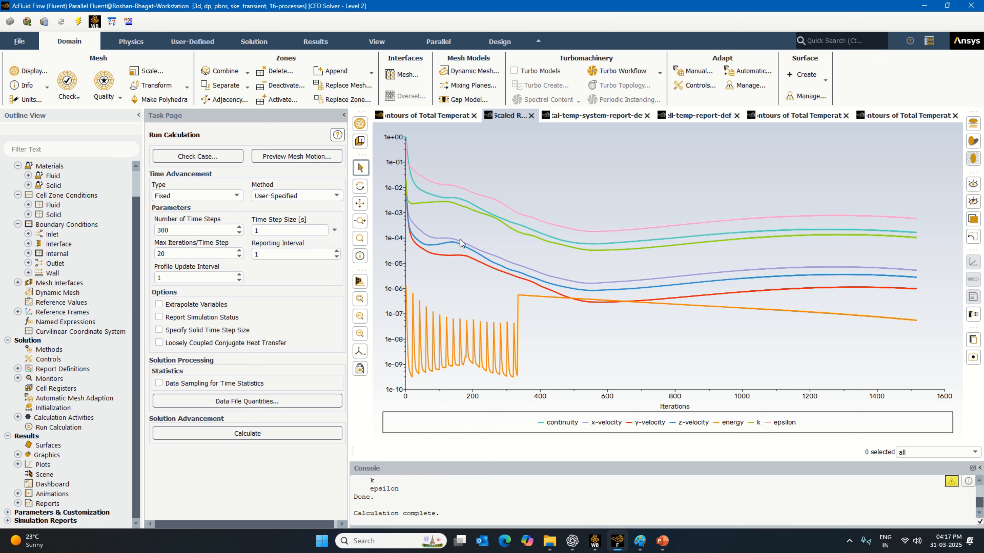
- Bring the nine-cell temperature contour back into view, switch to Workbench and save the project
click(458, 115)
click(595, 541)
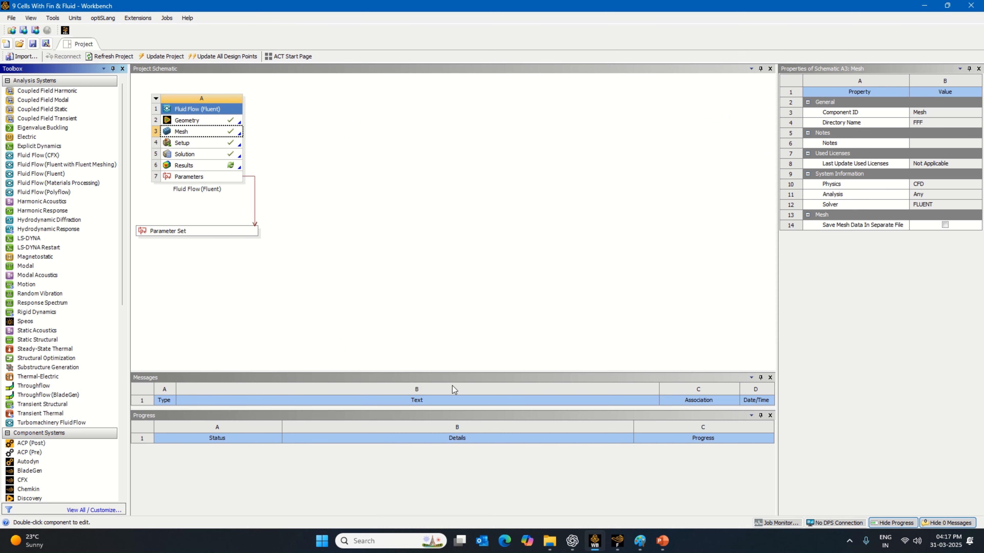
click(32, 43)
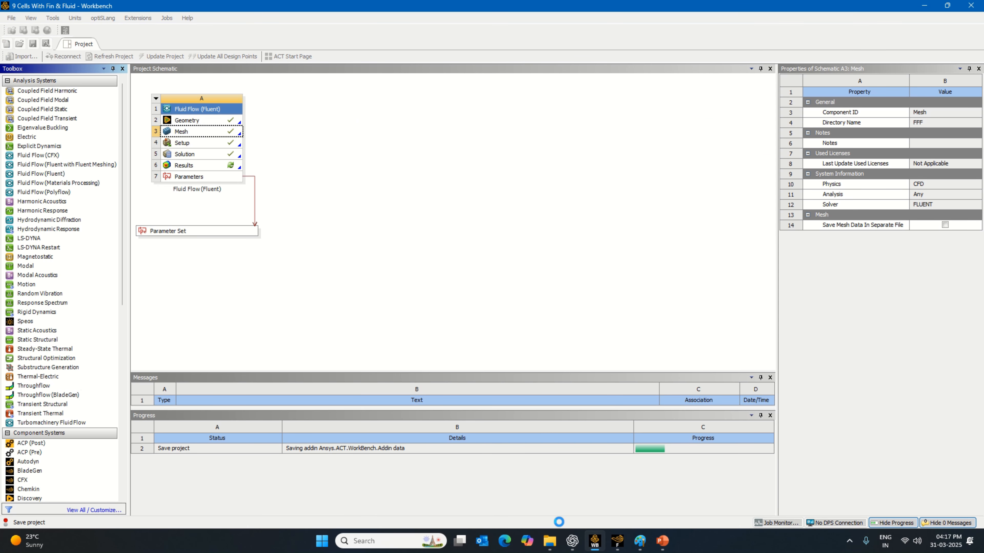
- In File Explorer, open the project's "images 9 cell with fins" folder on drive D and show its files as extra large icons
click(549, 541)
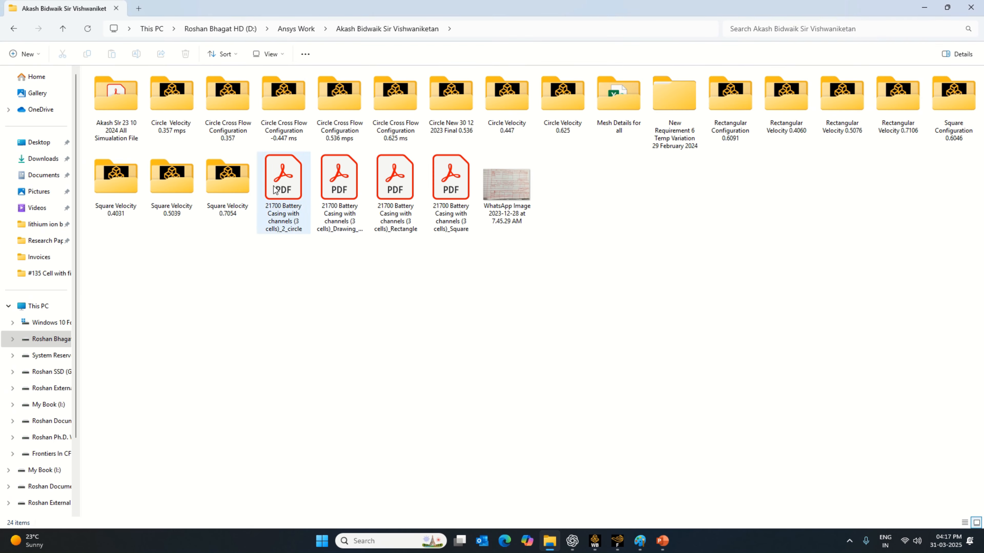
click(35, 306)
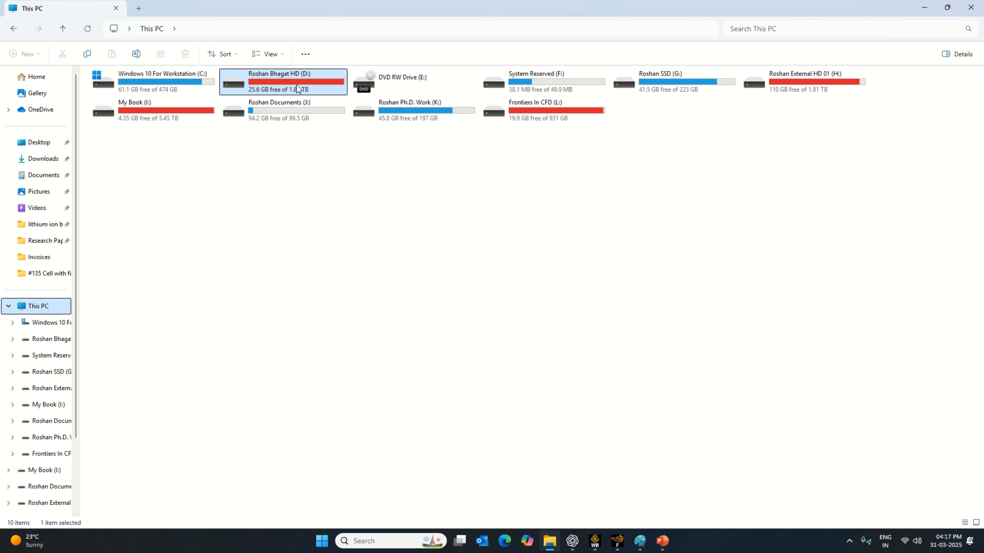
double_click(297, 84)
double_click(103, 95)
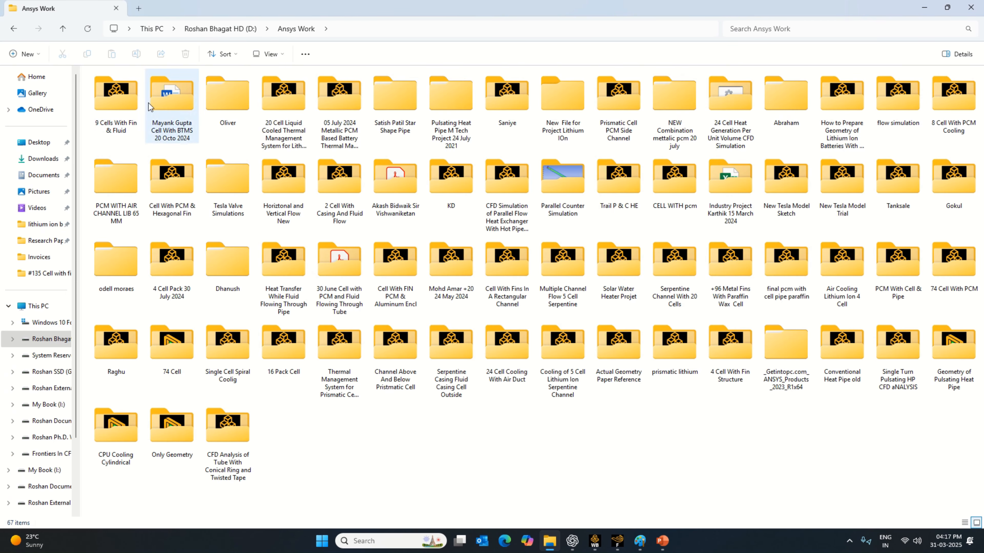
double_click(114, 103)
double_click(140, 115)
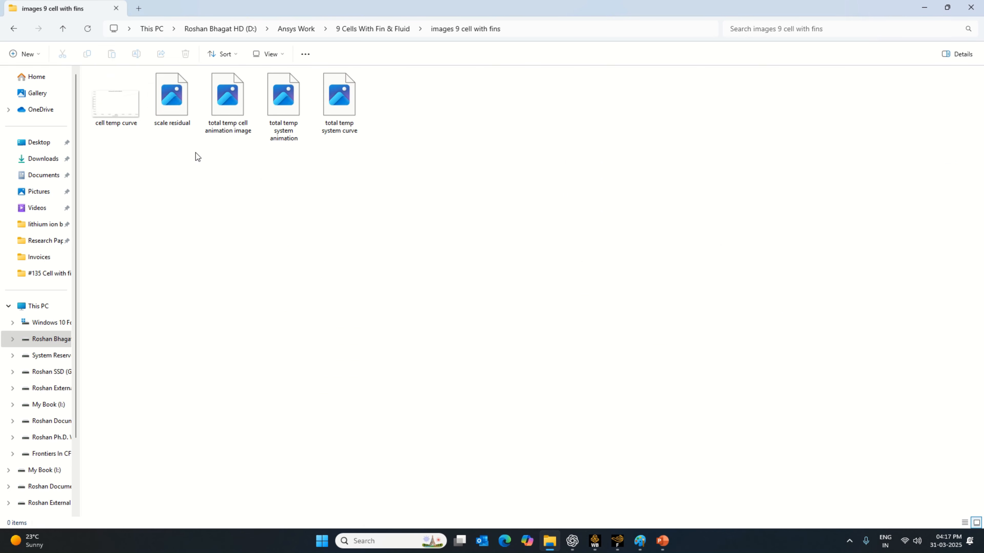
right_click(258, 215)
mouse_move(308, 225)
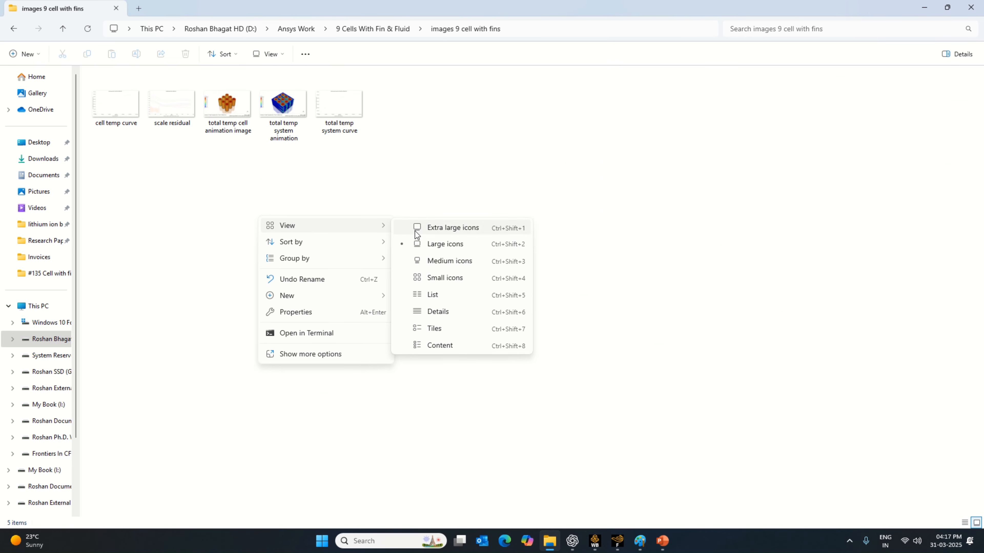
click(438, 229)
- View the exported pictures one after another, from "cell temp curve" to "total temp system curve", and close the image viewer
click(206, 129)
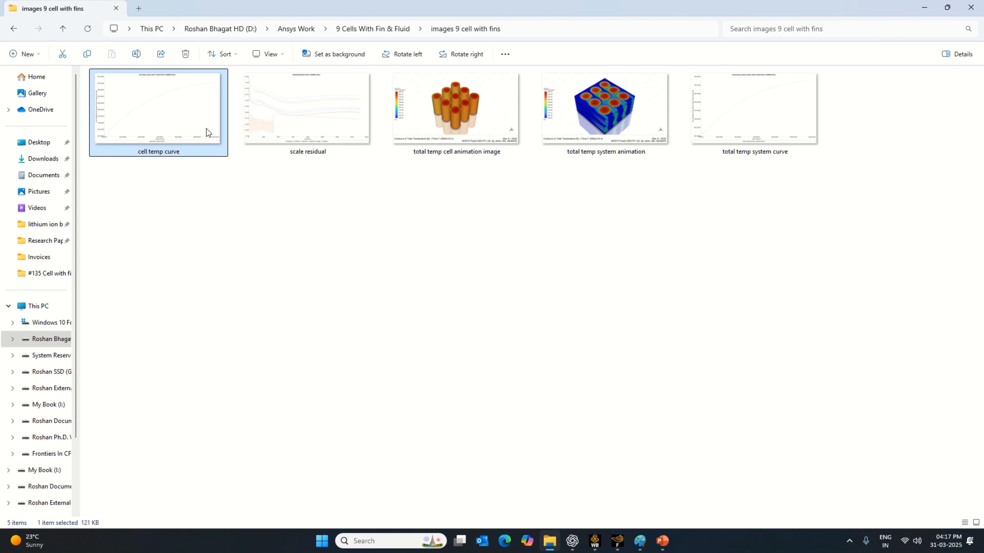
double_click(206, 128)
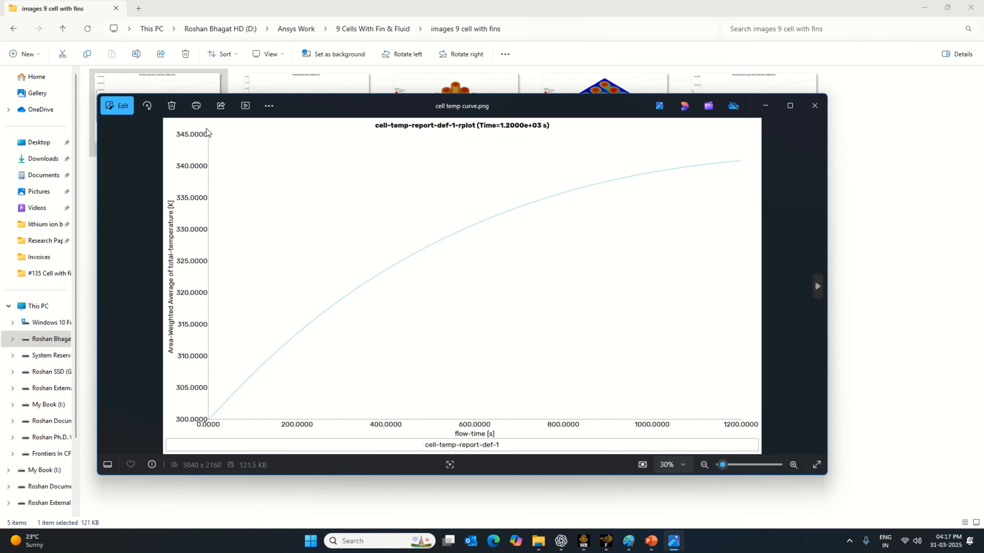
key(Right)
key(Right)
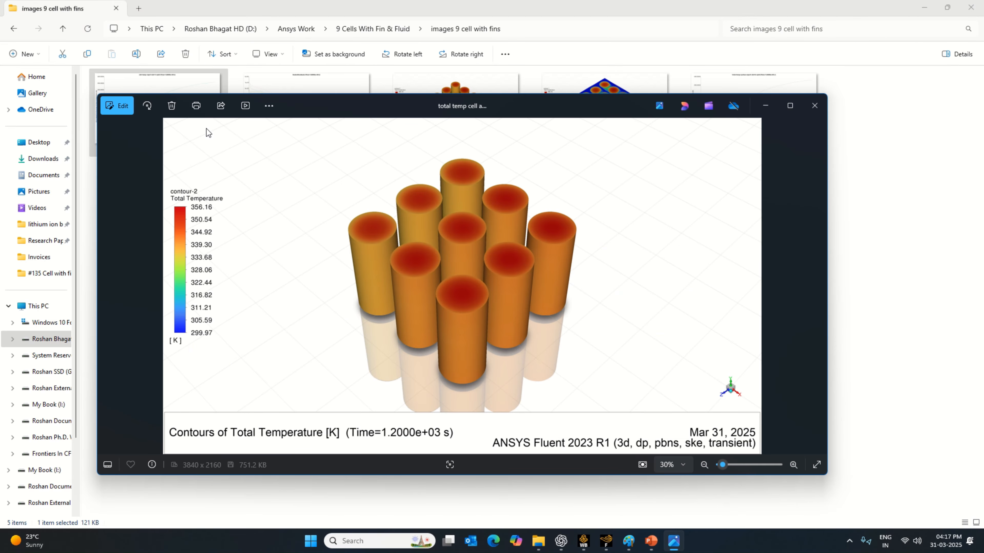
key(Right)
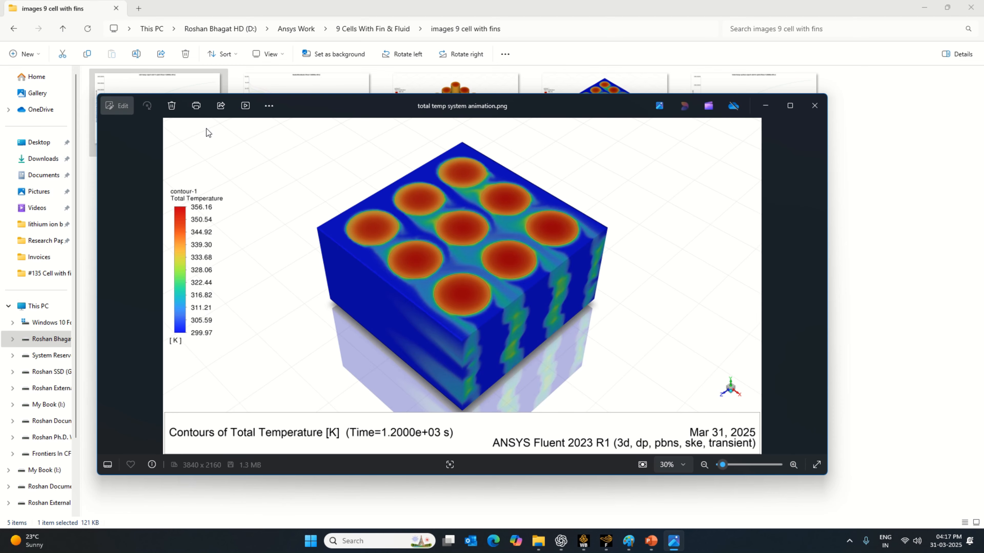
key(Right)
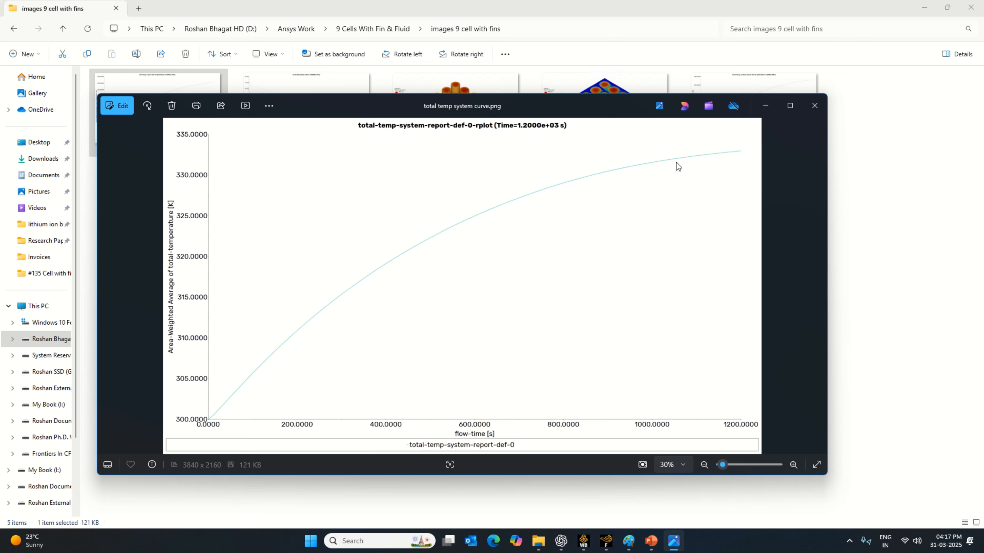
click(814, 105)
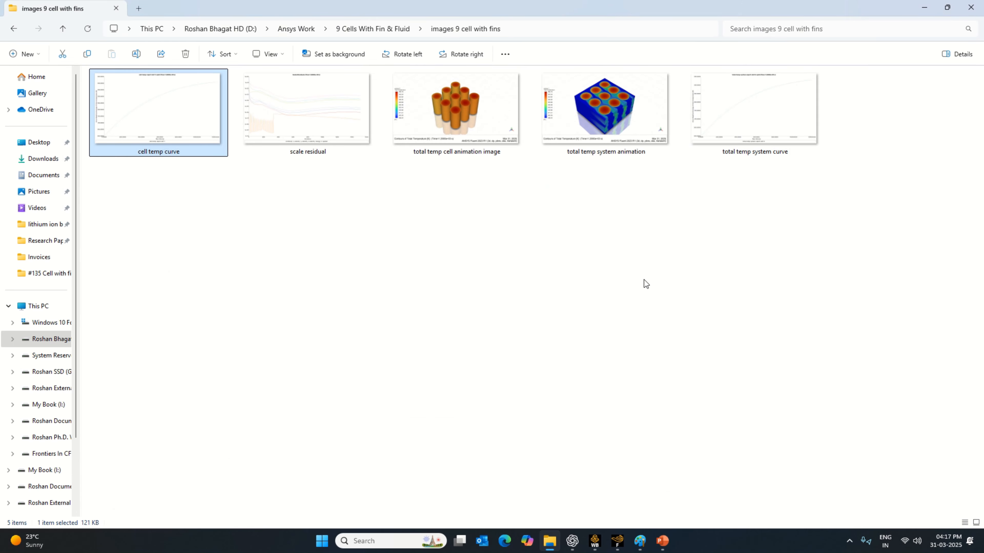
- Open the Fluent folder under "9 Cells With Fin & Fluid_files", dp0 and FFF, and show its files as large icons
click(63, 29)
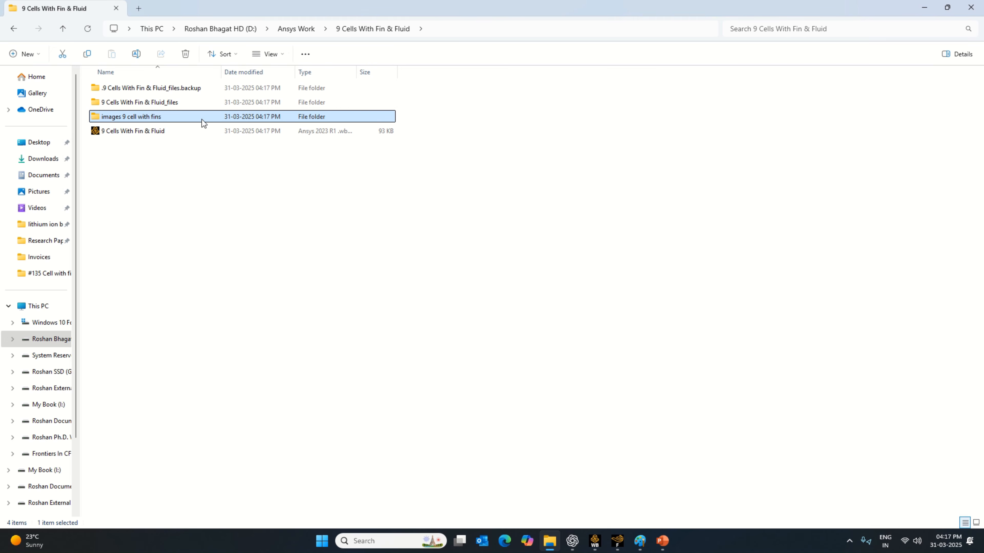
double_click(187, 105)
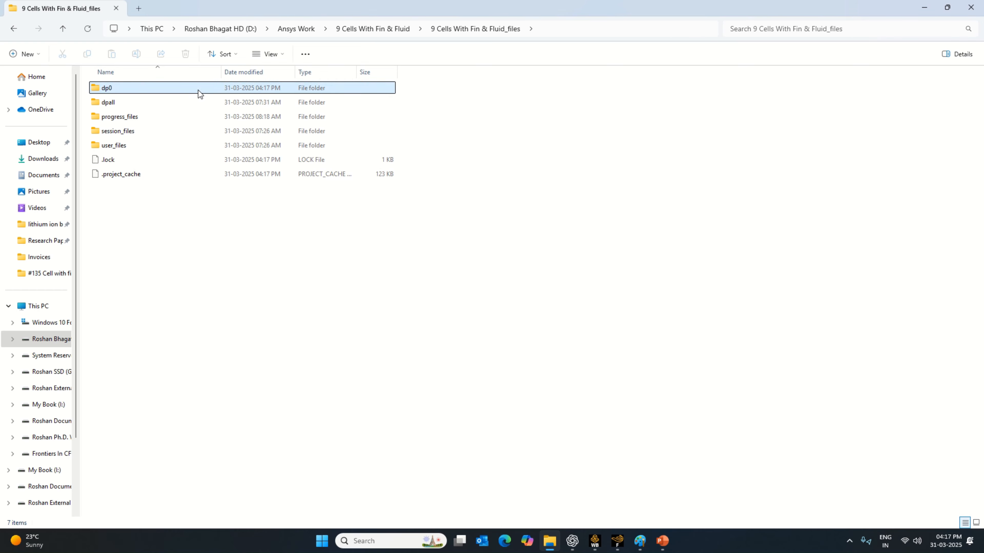
double_click(198, 90)
double_click(199, 91)
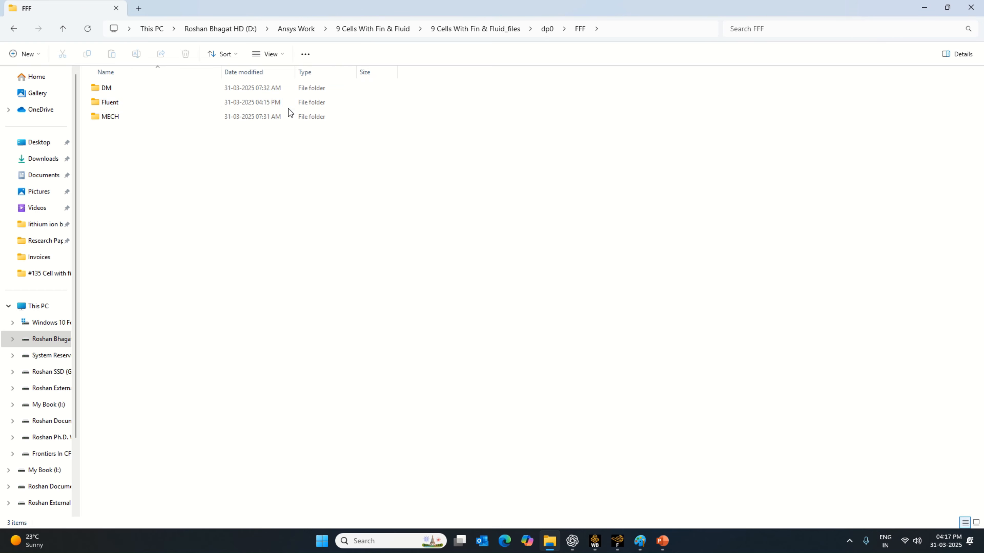
double_click(270, 102)
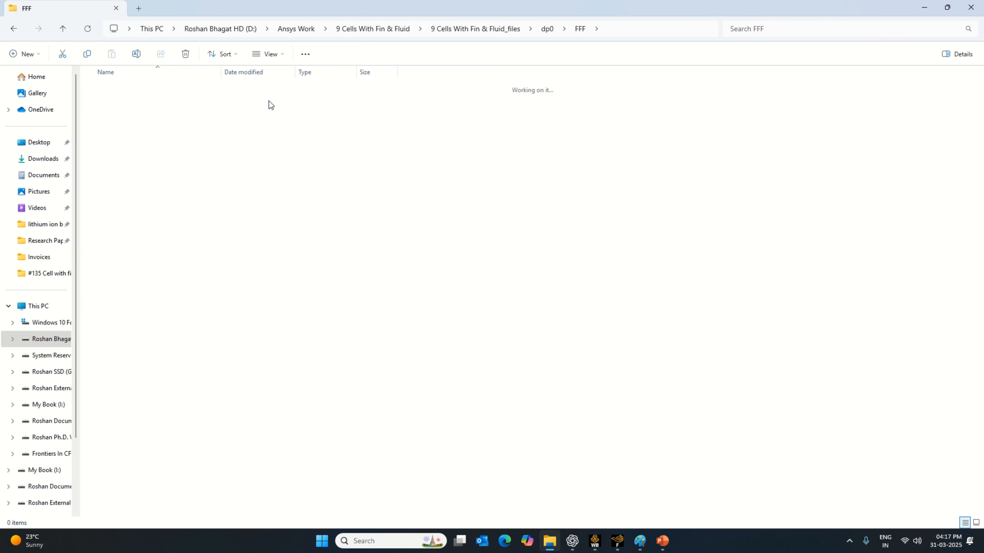
right_click(657, 146)
mouse_move(704, 152)
click(830, 169)
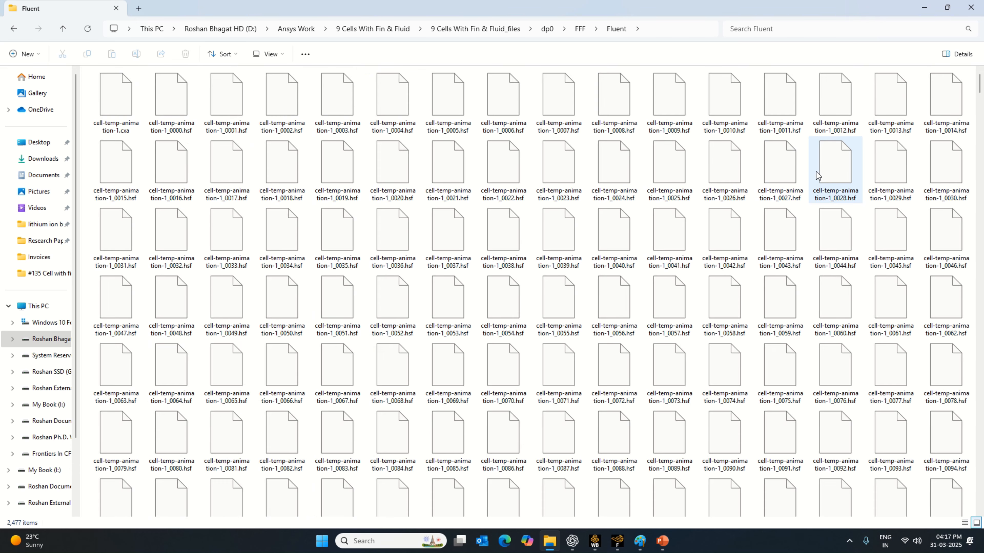
scroll(664, 371, down, 5)
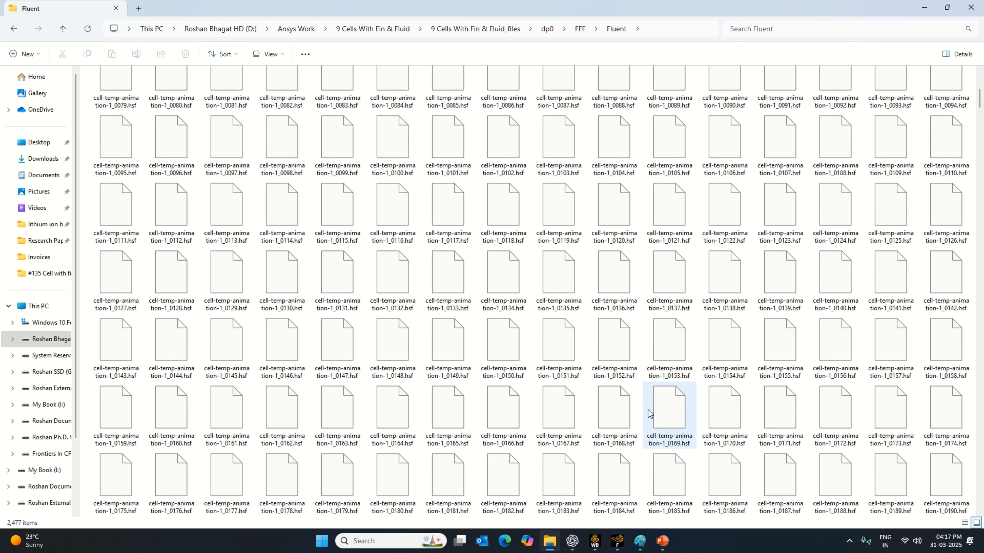
- Switch to Fluent and check the names of the case's report definitions
click(624, 539)
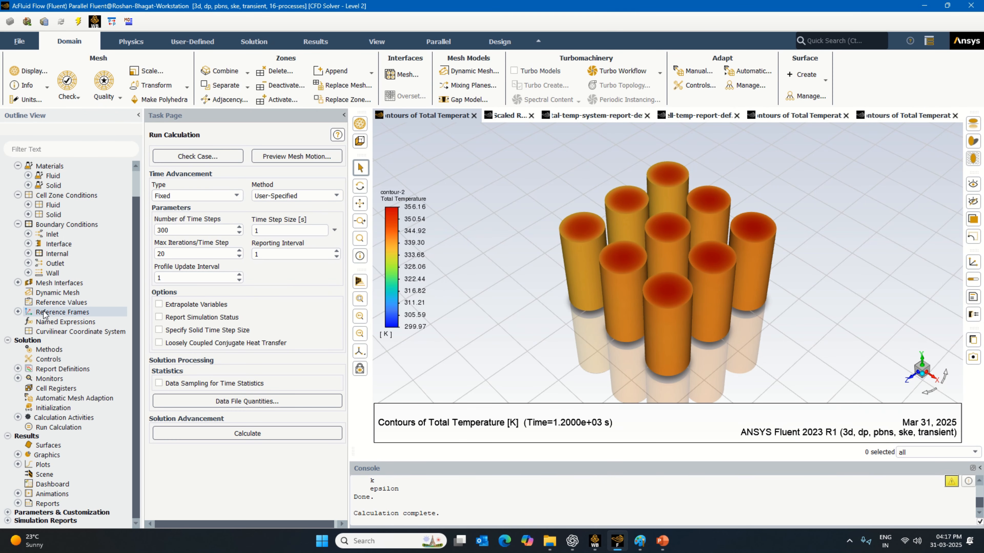
click(18, 369)
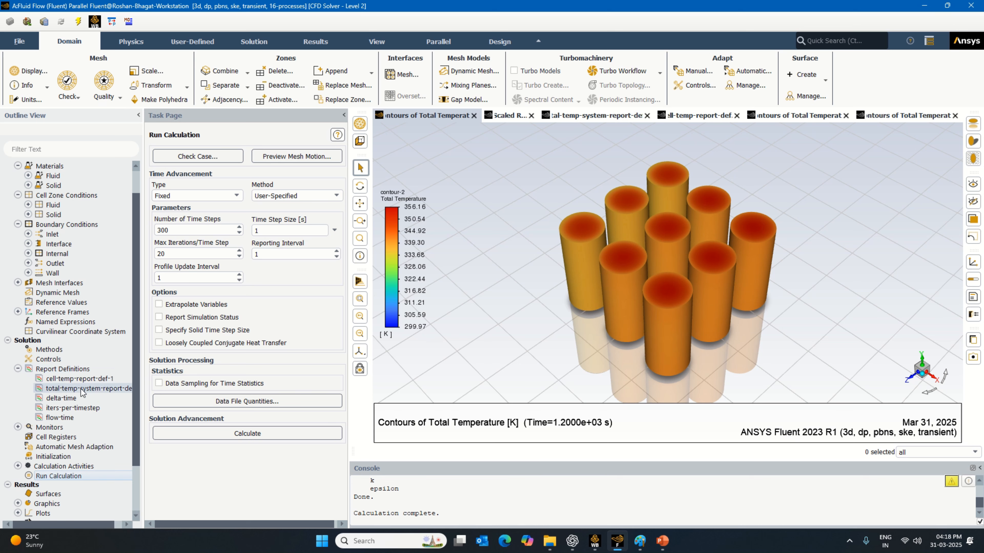
click(18, 368)
- Switch to File Explorer and select the "cell-temp-report-def-1-rfile.out" file in the Fluent folder
click(554, 543)
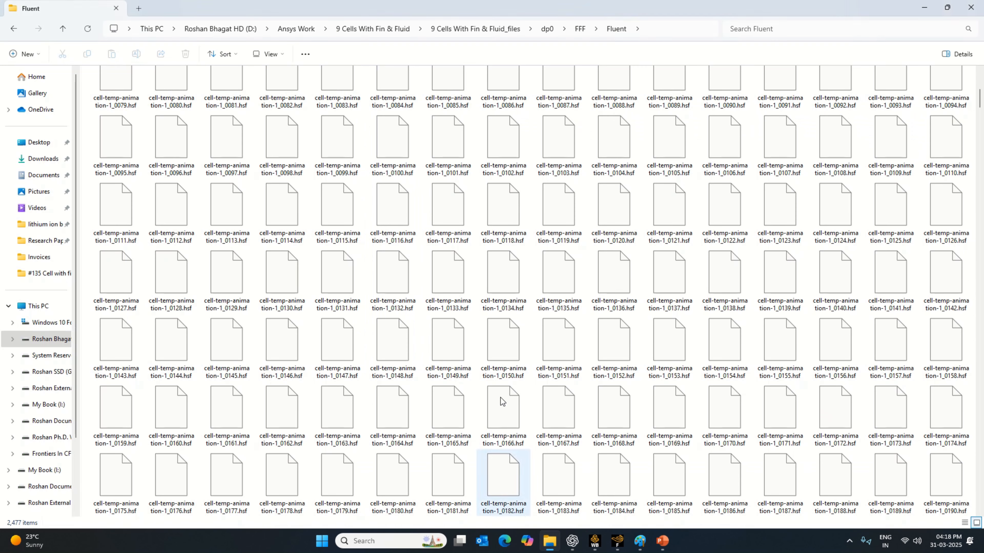
scroll(455, 275, down, 10)
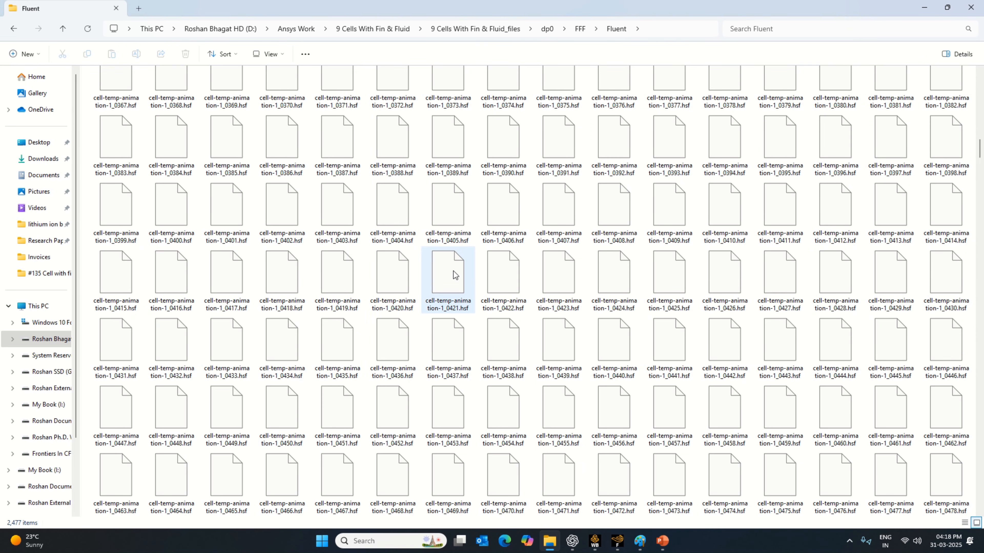
scroll(455, 276, down, 15)
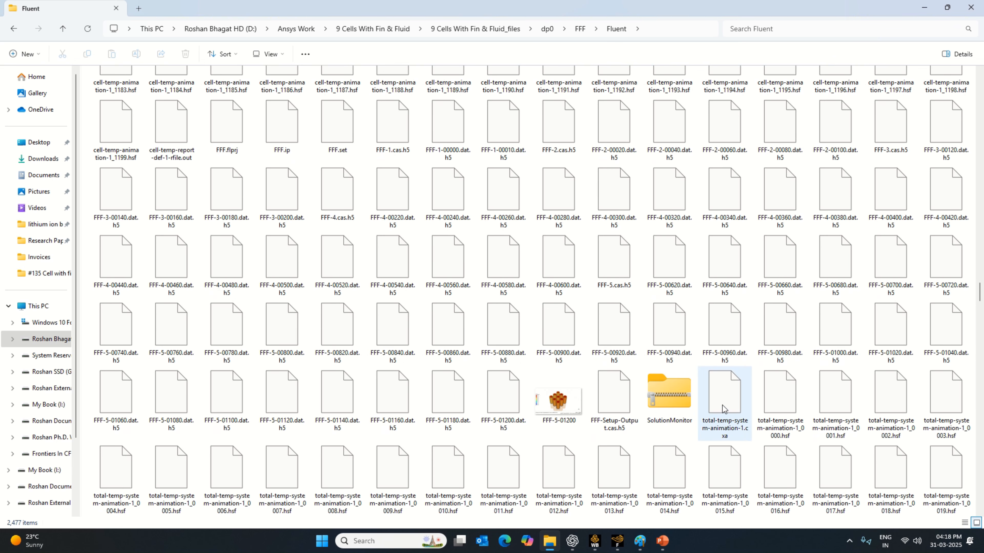
scroll(185, 98, down, 1)
click(185, 98)
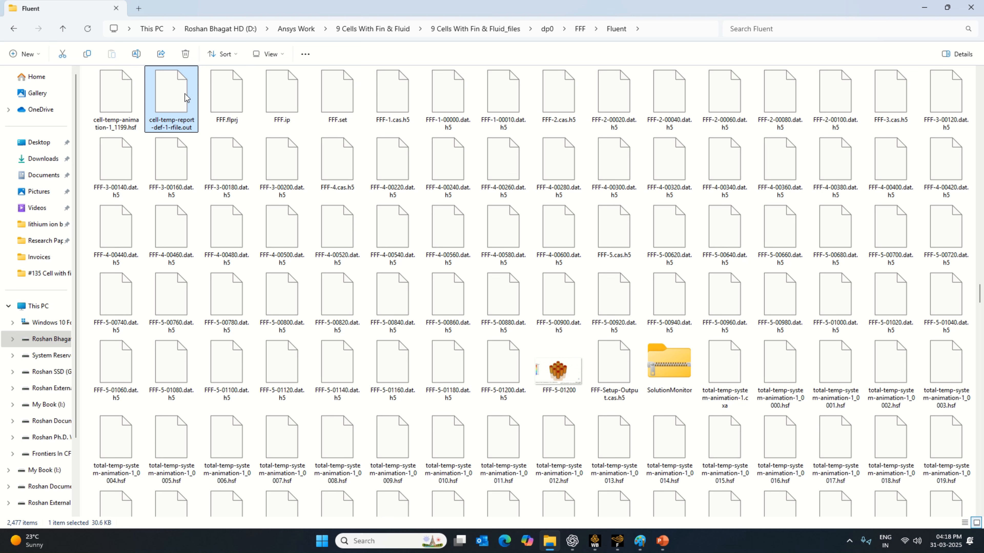
right_click(186, 98)
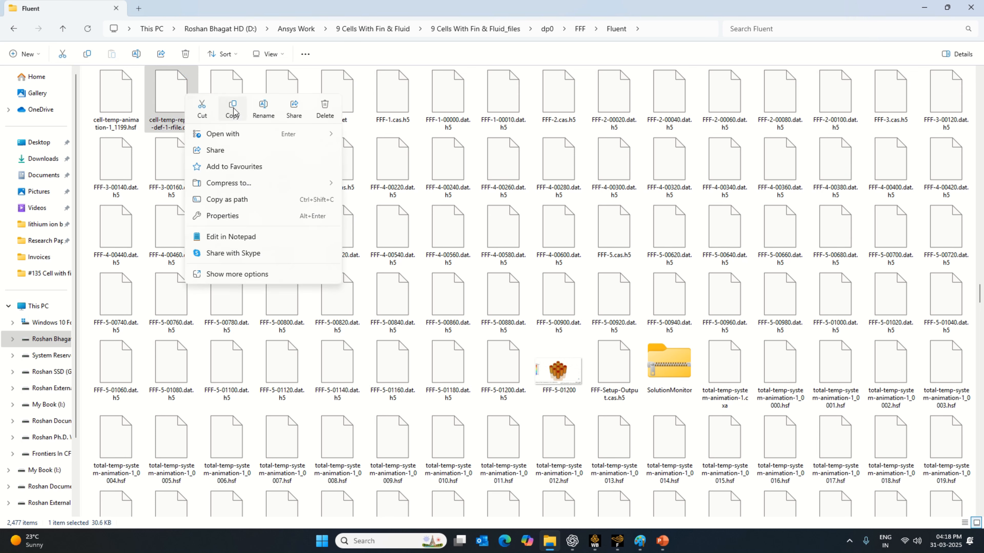
click(385, 159)
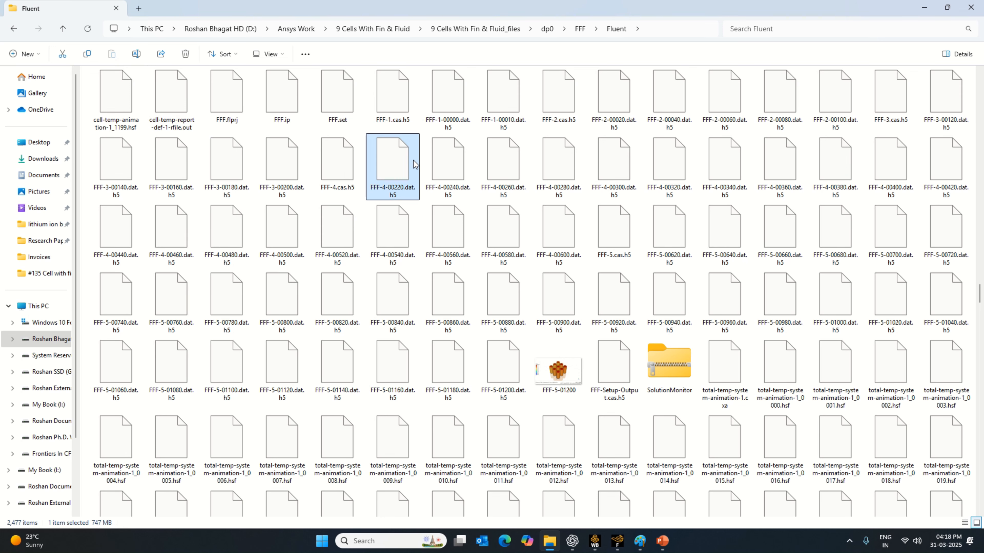
click(174, 114)
- Add "total-temp-system-report-def-0-rfile.out" at the end of the Fluent folder to the selection and copy both report files
drag(980, 512, 980, 512)
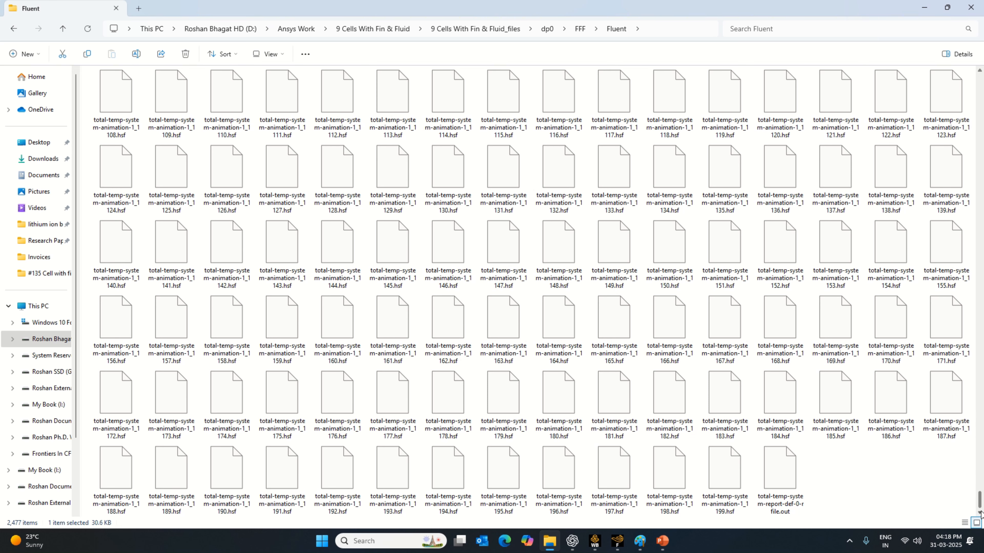
ctrl+click(792, 488)
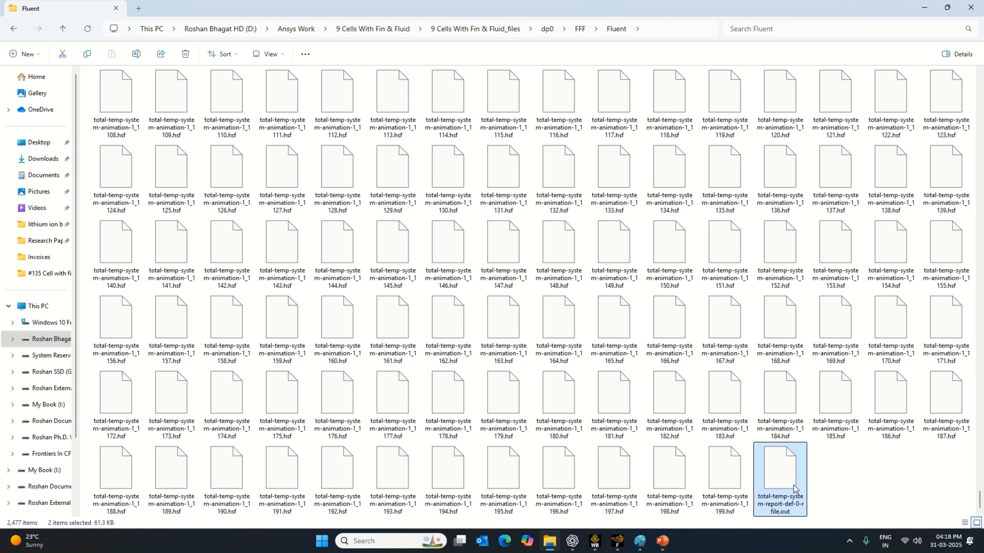
right_click(793, 489)
click(840, 501)
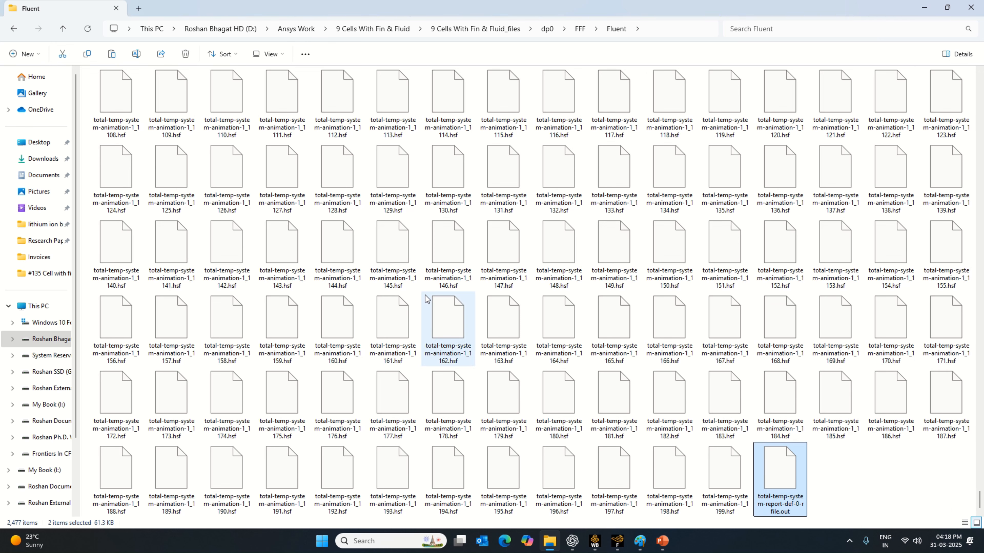
- Go back up to the "9 Cells With Fin & Fluid" folder and paste the copied report files into "images 9 cell with fins"
click(63, 30)
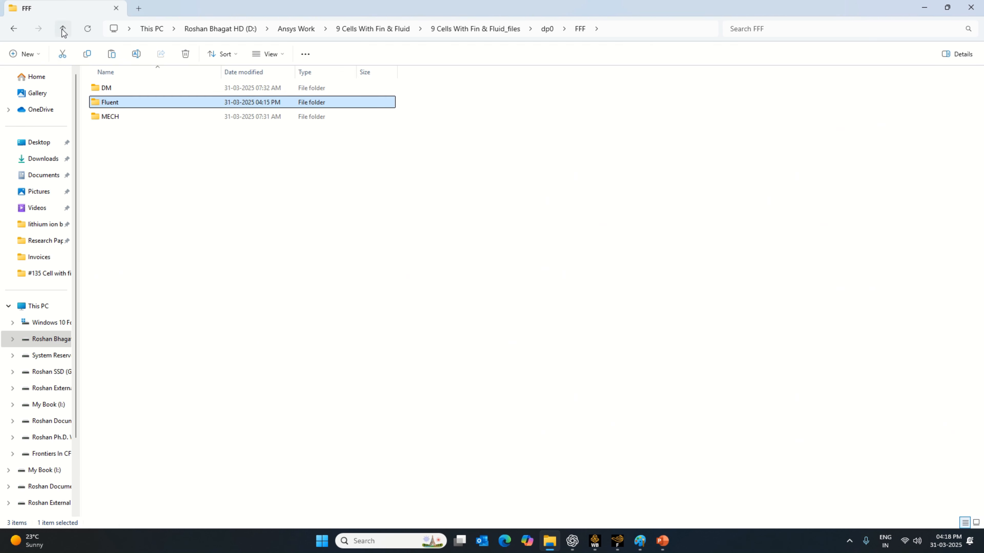
click(63, 30)
click(63, 31)
click(63, 30)
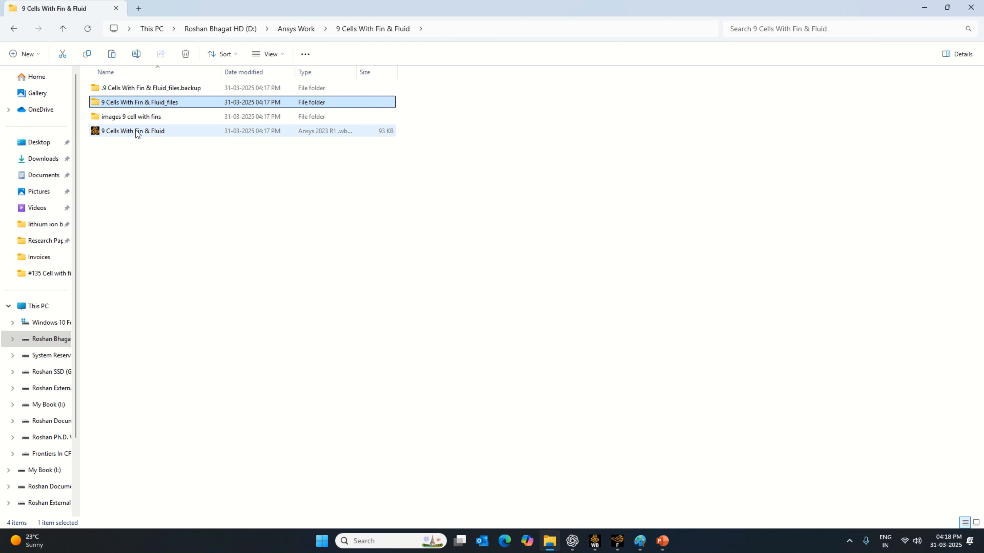
click(139, 118)
double_click(138, 119)
- Open the pasted cell temperature report file in Notepad and examine its values through to the final time step
double_click(216, 227)
scroll(216, 227, down, 20)
scroll(216, 227, down, 20)
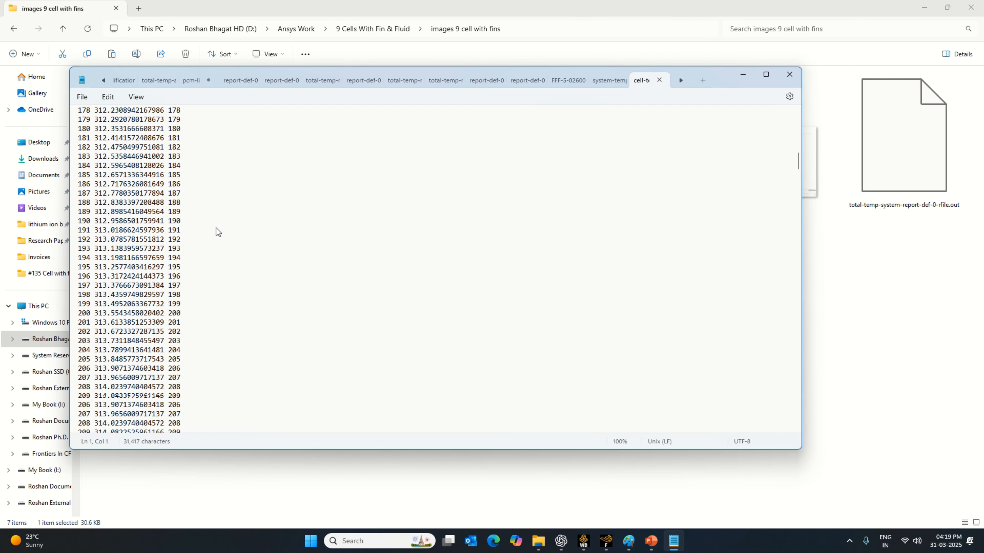
scroll(216, 228, down, 20)
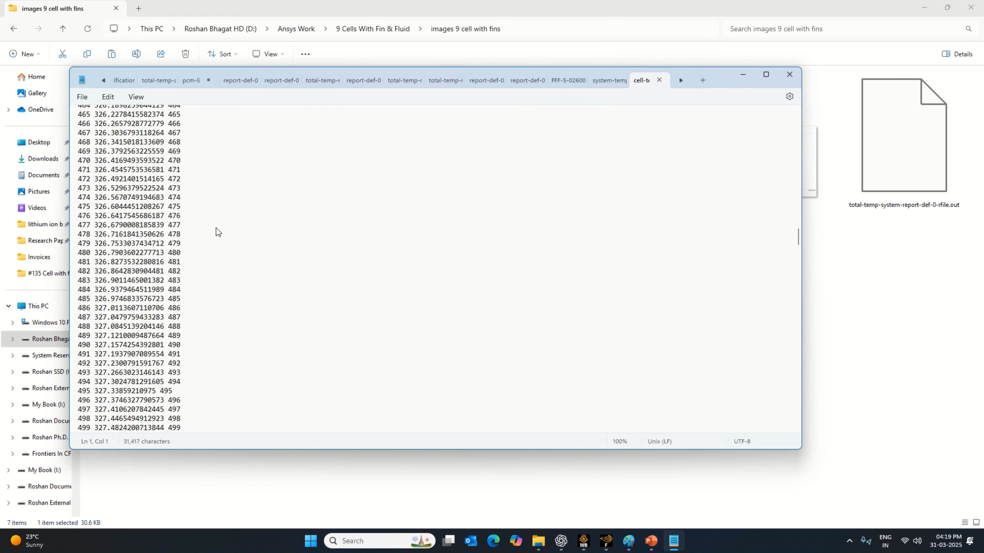
scroll(216, 228, down, 20)
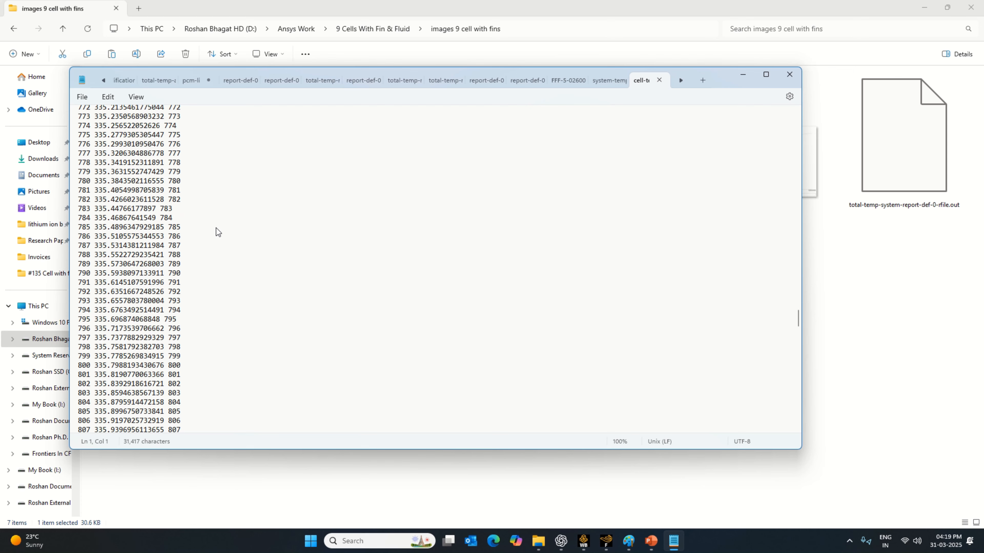
scroll(216, 228, down, 20)
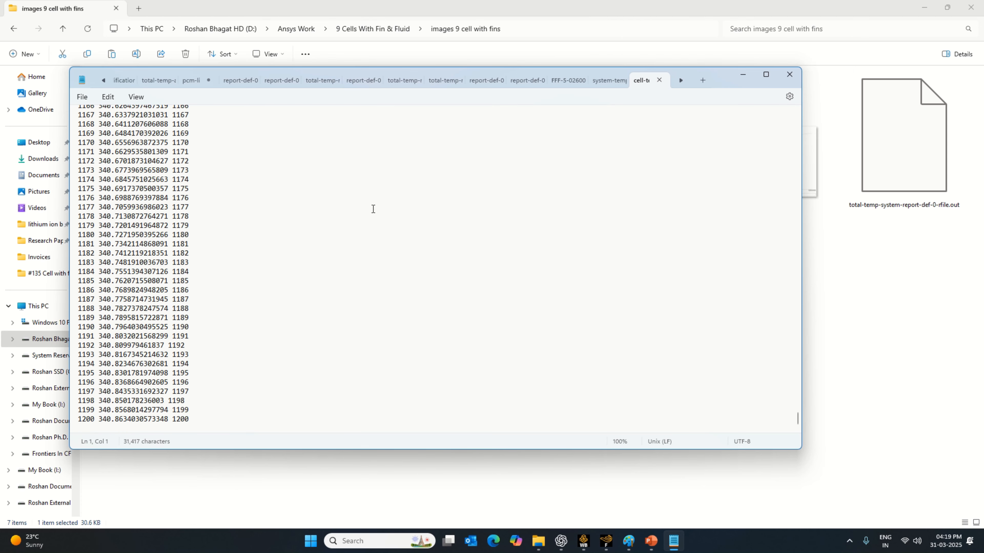
scroll(347, 255, up, 3)
scroll(348, 255, down, 3)
scroll(347, 256, up, 2)
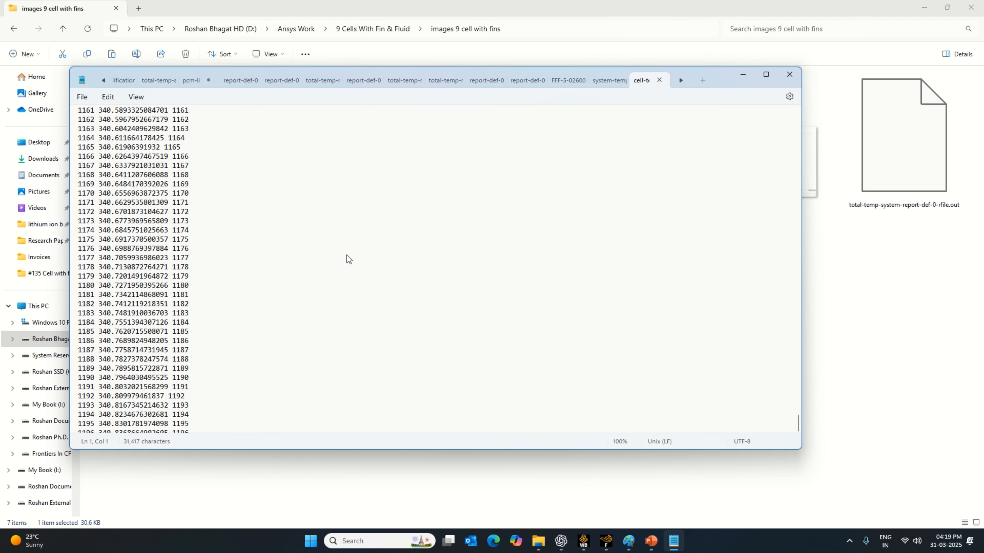
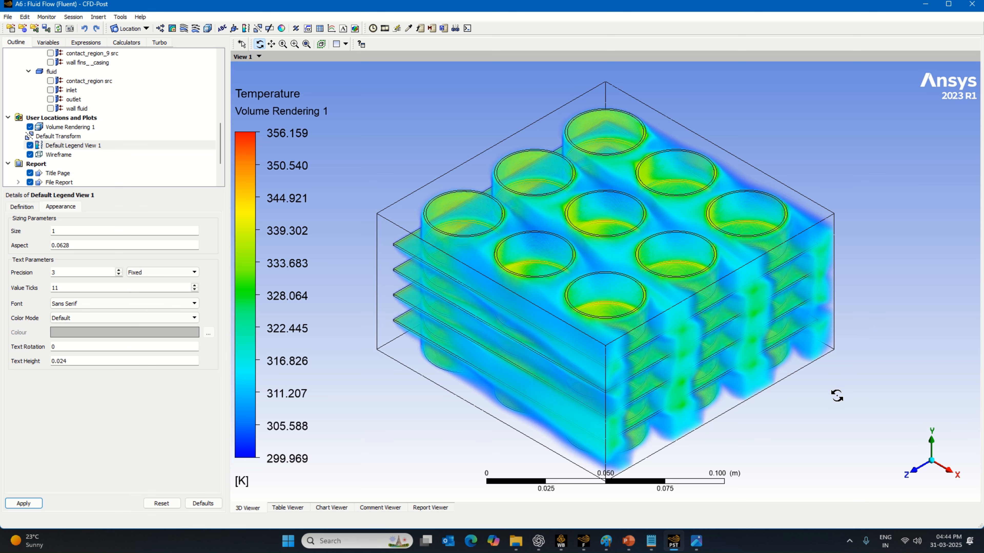
- Insert a 3D streamline across all domains, starting from the inlet with 300 equally spaced points
click(912, 471)
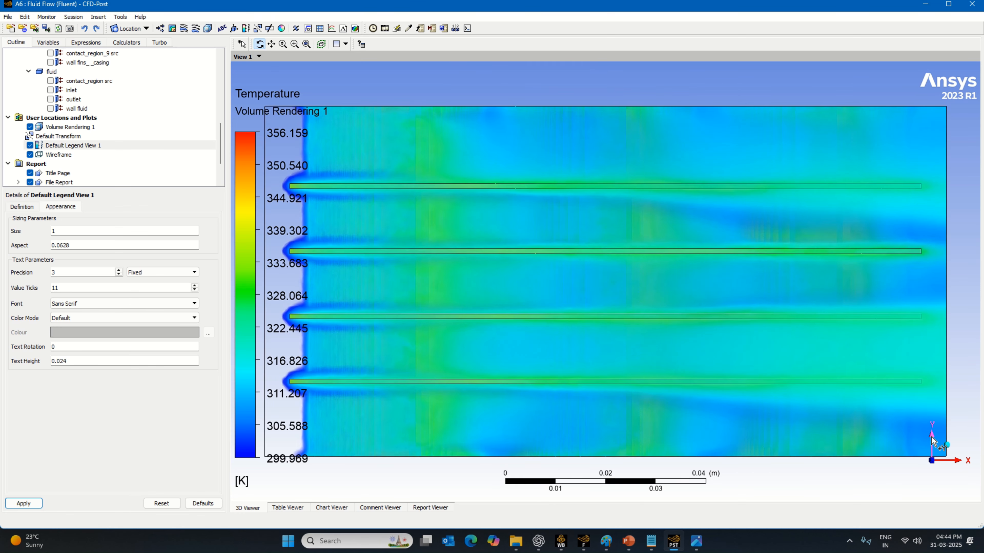
click(931, 439)
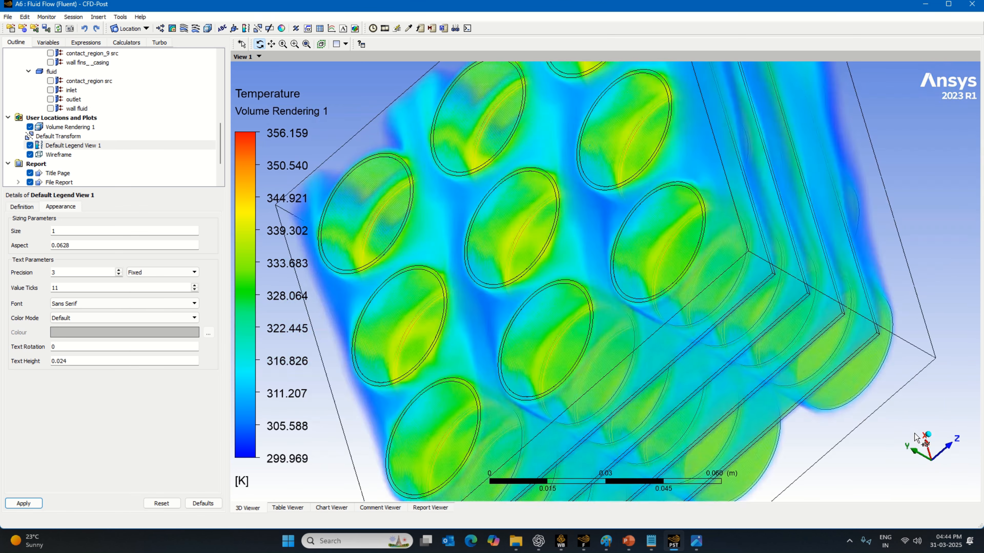
click(918, 444)
click(183, 28)
click(473, 276)
click(194, 258)
click(62, 285)
double_click(54, 288)
text(250)
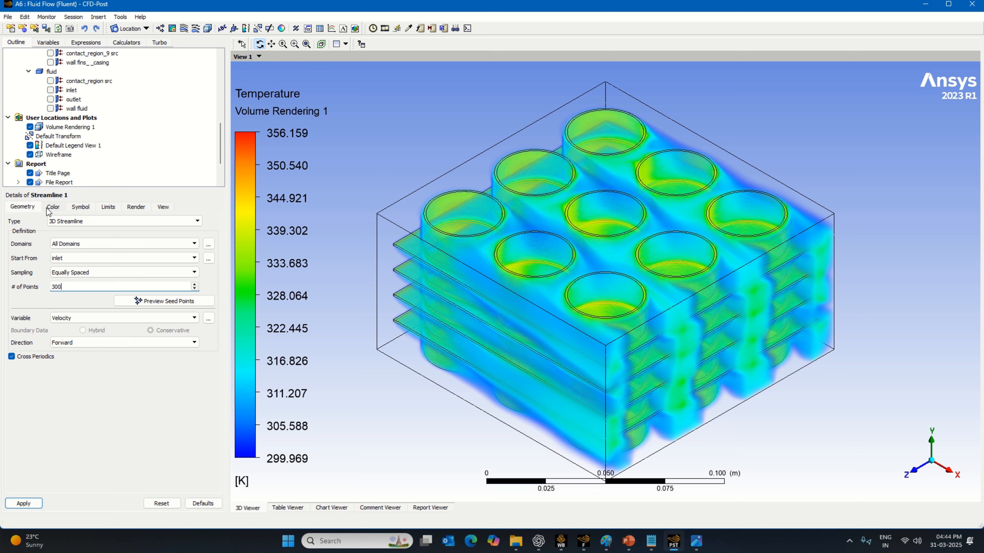
- Color the streamlines by the Temperature variable with a local range and generate the plot
click(52, 209)
click(72, 224)
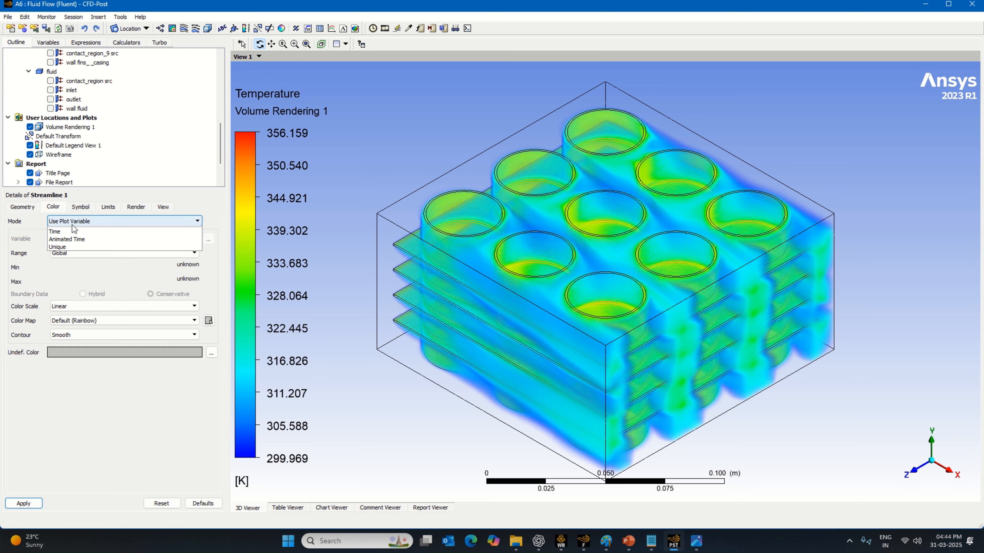
click(72, 245)
click(73, 238)
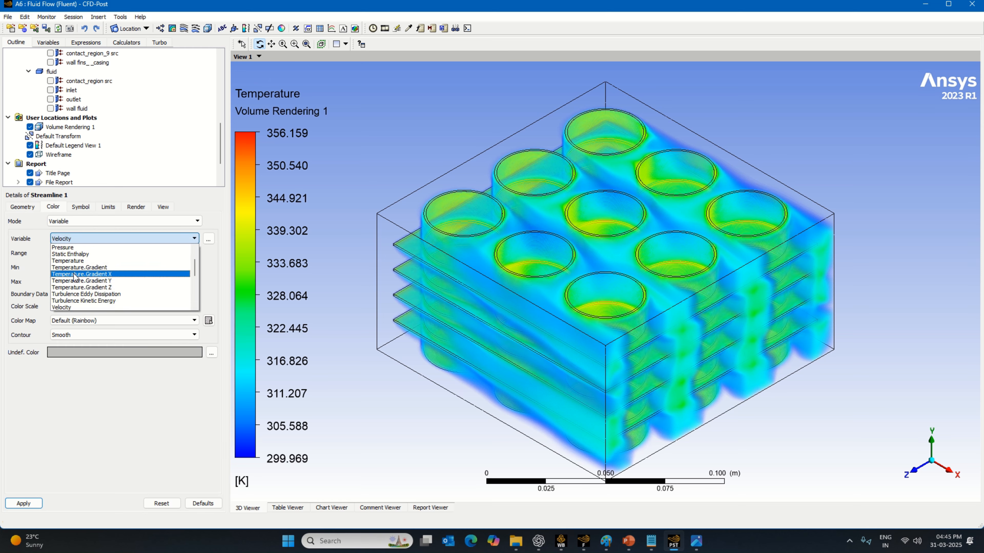
click(81, 263)
click(92, 254)
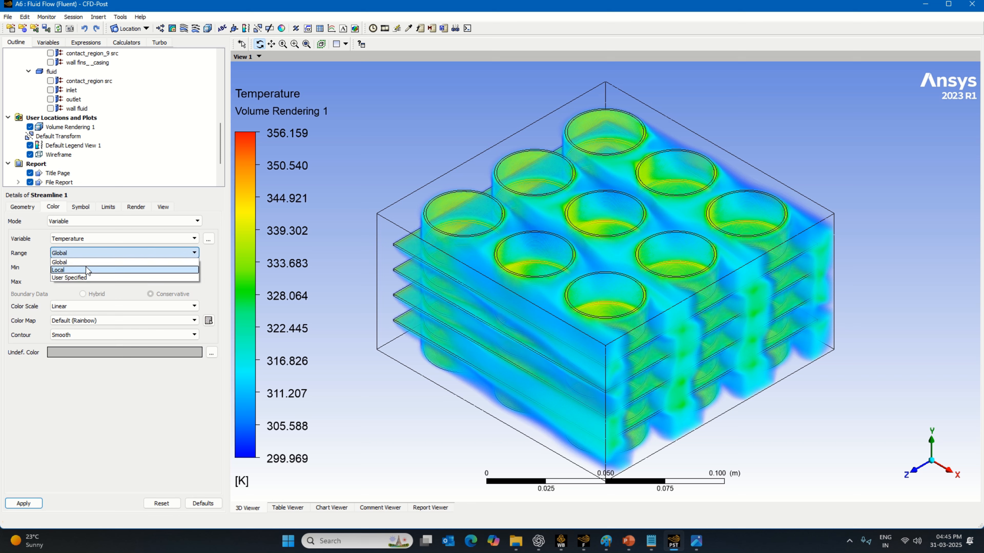
click(86, 267)
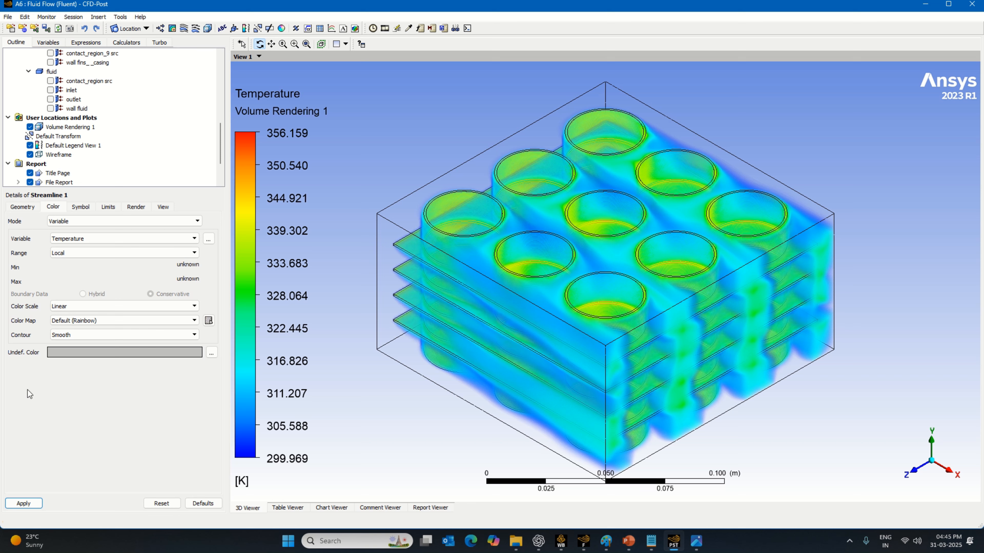
click(30, 504)
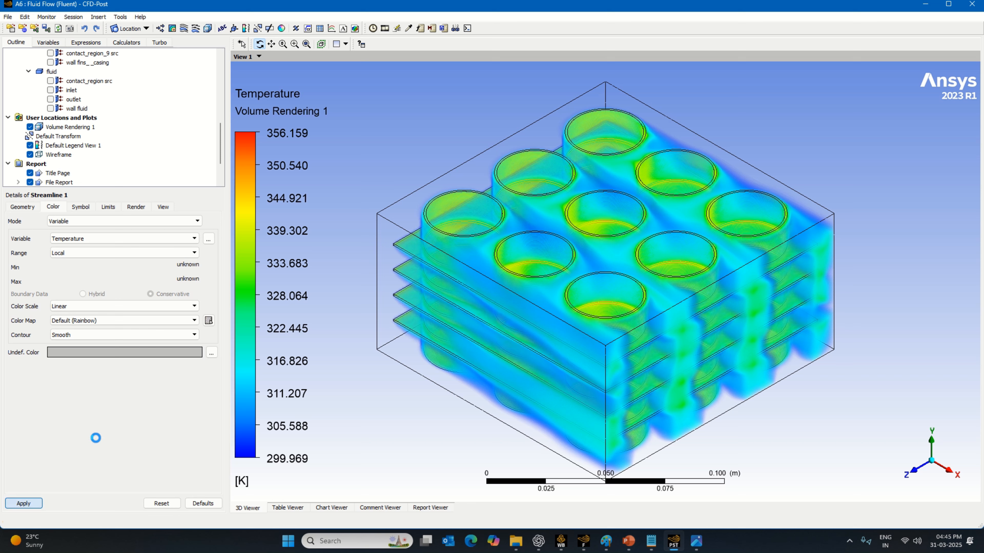
- Set the streamline's number of points to 500 and regenerate it
click(23, 207)
drag(66, 287, 34, 295)
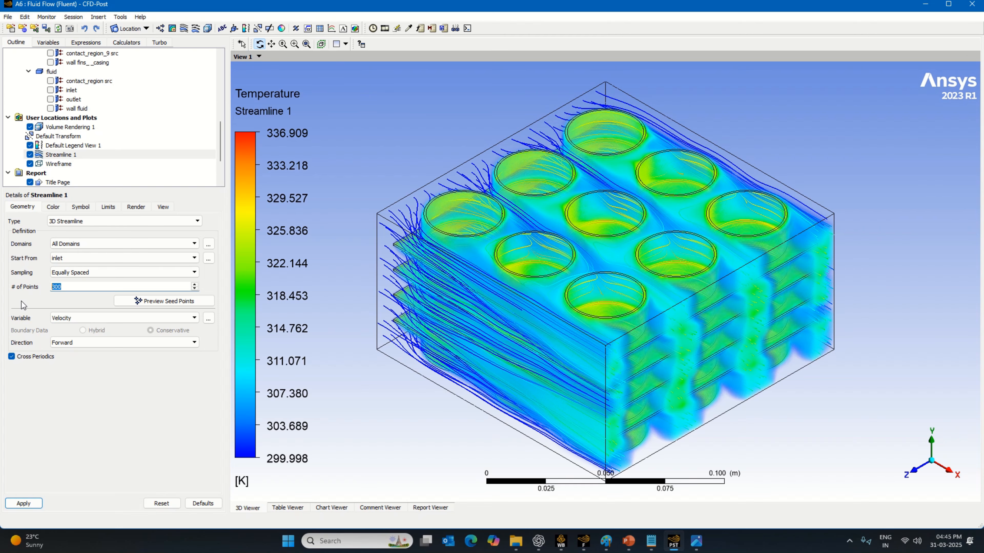
text(500)
click(22, 503)
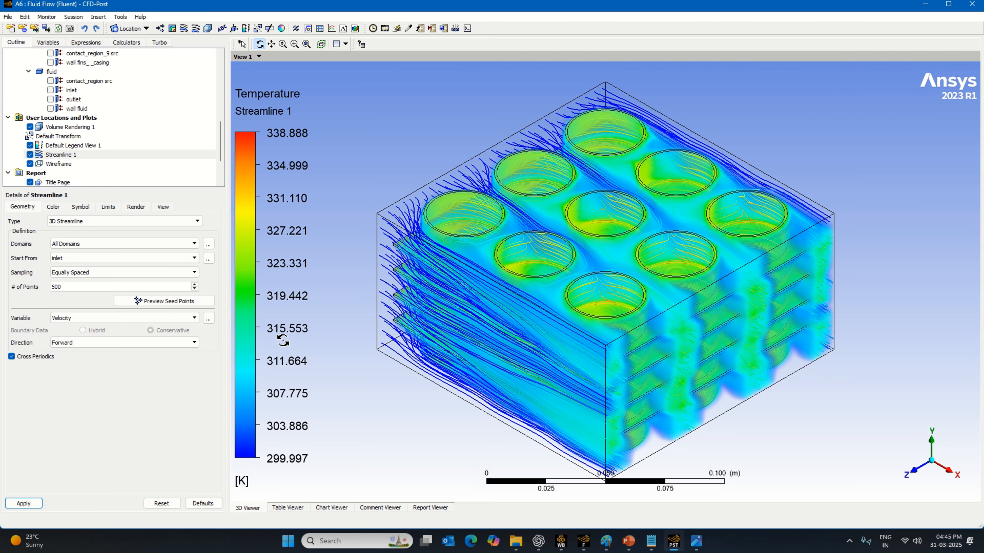
click(54, 206)
- Set up a sweep animation of Streamline 1 at the slowest speed and play it
click(385, 29)
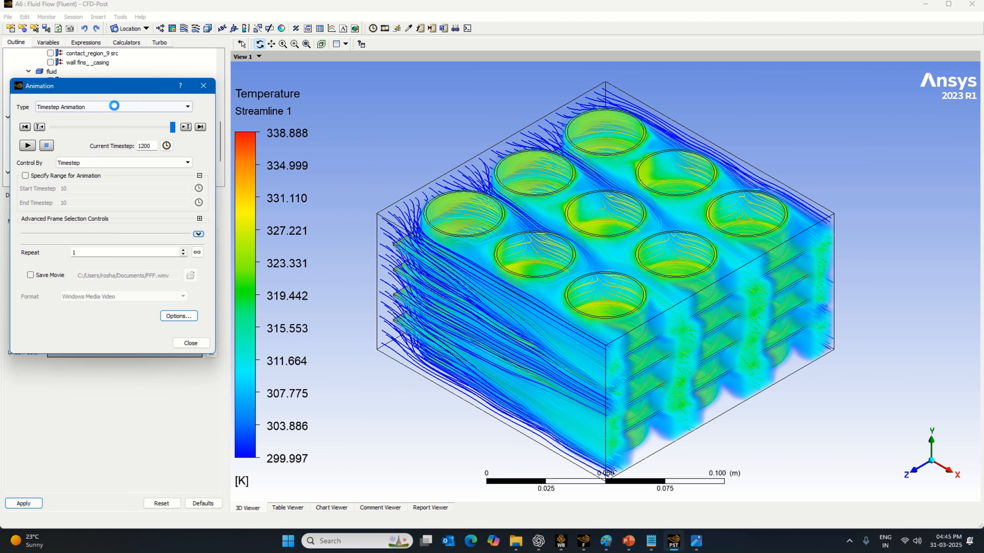
click(114, 105)
click(99, 114)
click(55, 135)
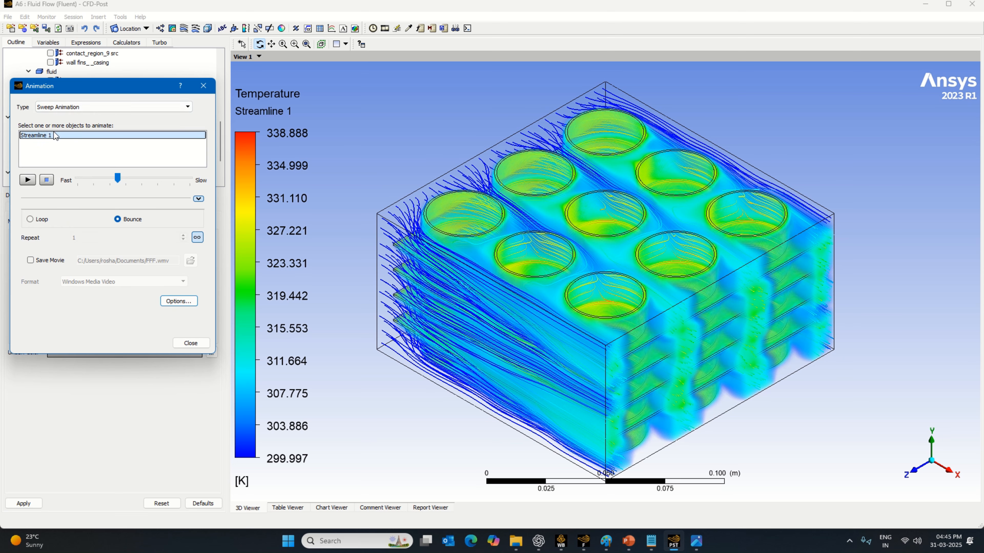
drag(118, 179, 189, 178)
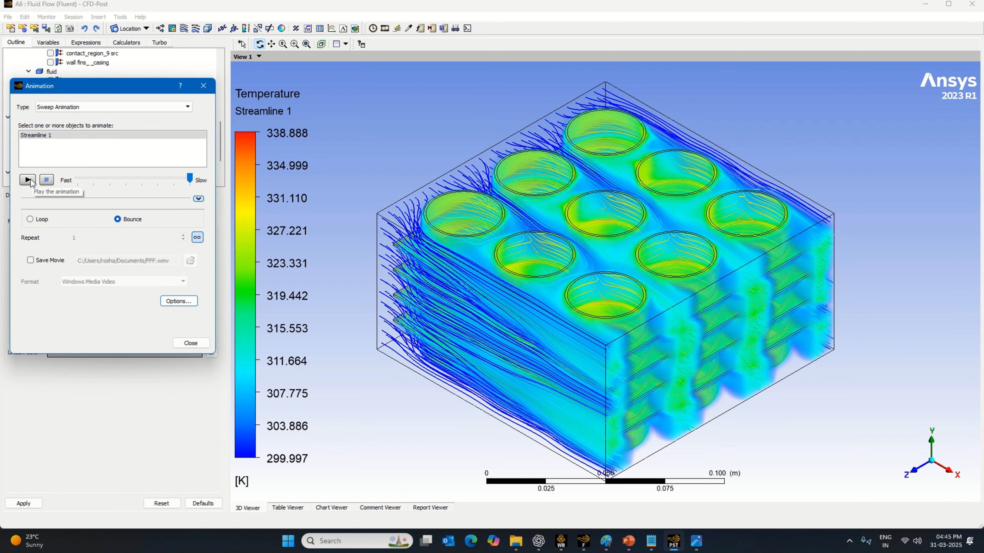
click(28, 180)
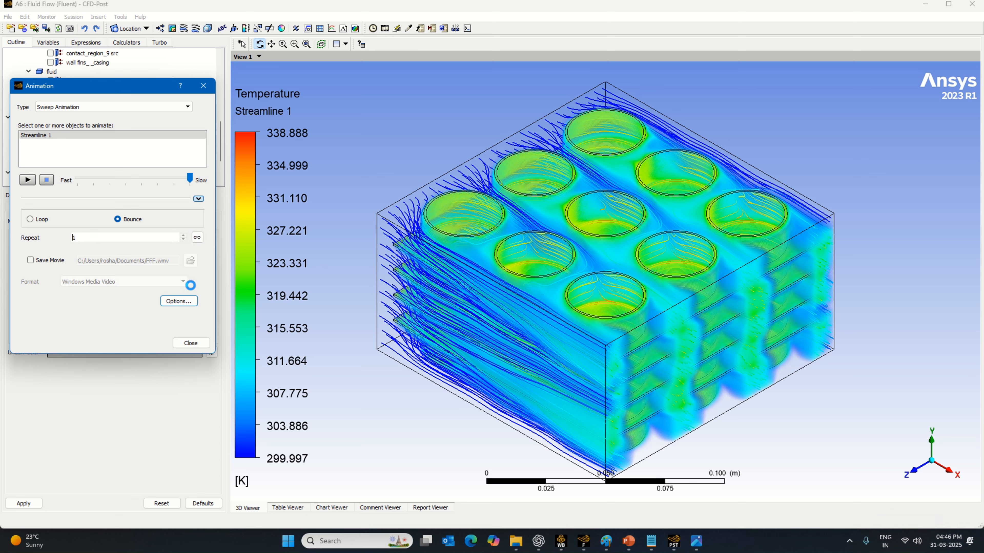
- Set the animation's image size to Custom with a width of 3840 and a height of 2160
click(190, 301)
click(482, 279)
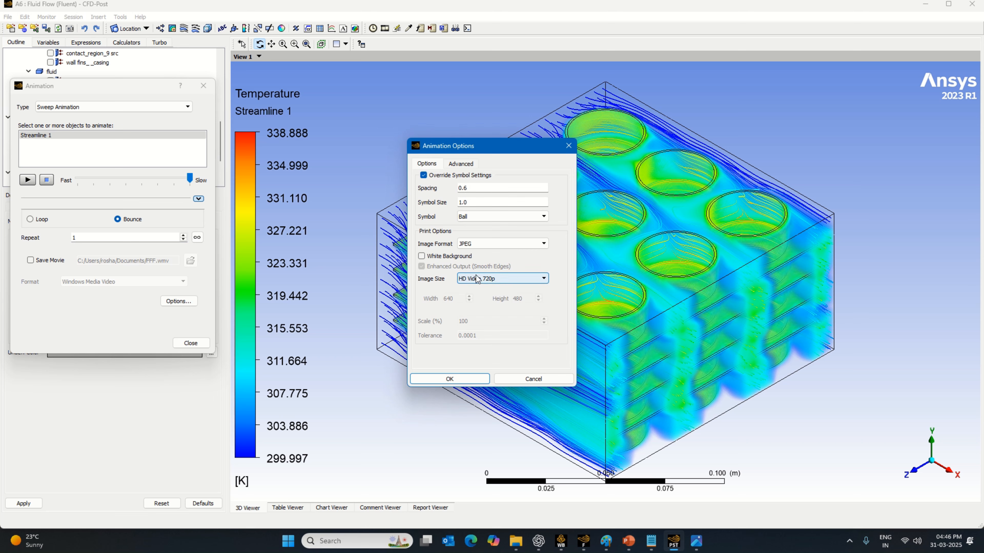
click(484, 323)
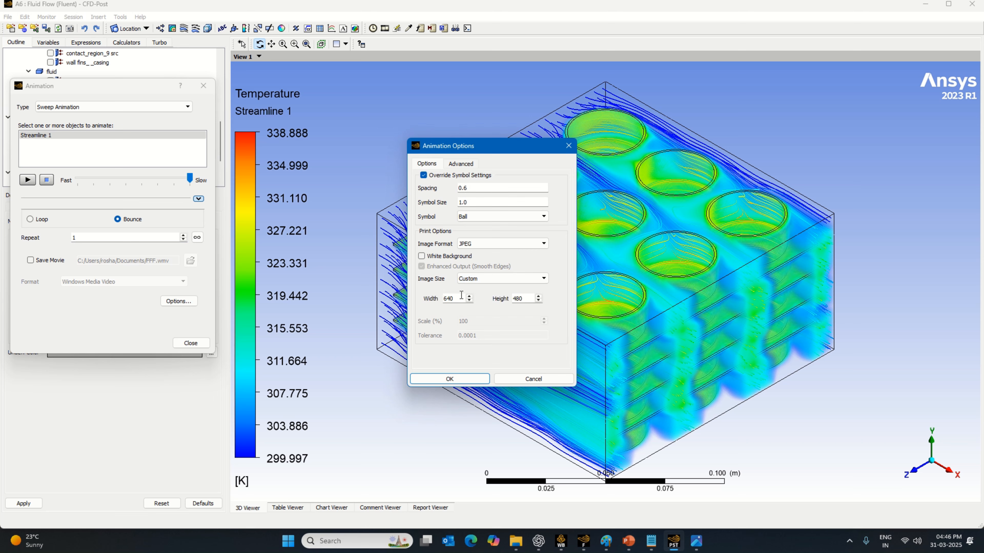
double_click(451, 299)
text(3840)
click(526, 295)
- Create a "9 cell with fins and casing fluid" folder in Documents and make it the output directory for the animation frames
click(461, 163)
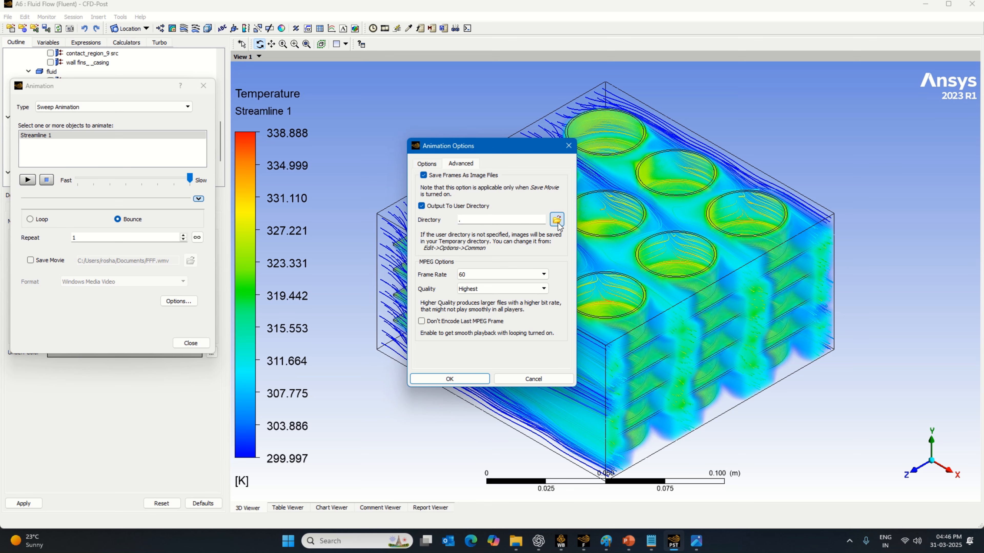
click(558, 222)
right_click(521, 402)
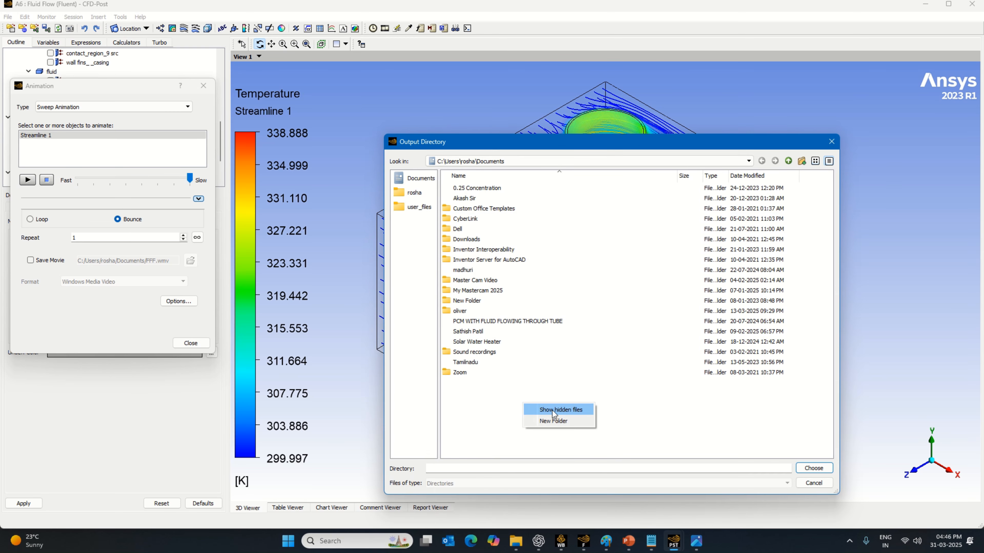
click(564, 421)
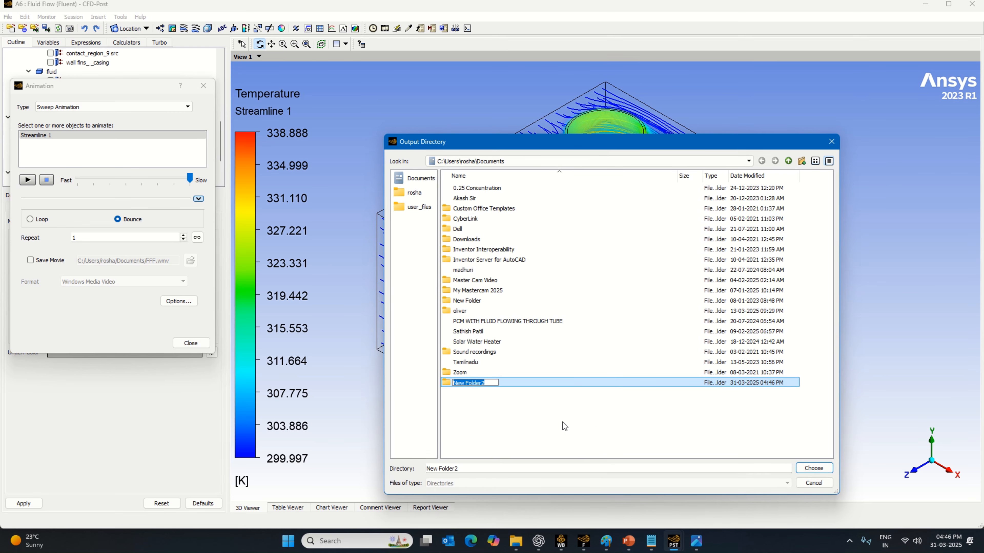
text(9 cell with fins and casing fluid)
click(814, 468)
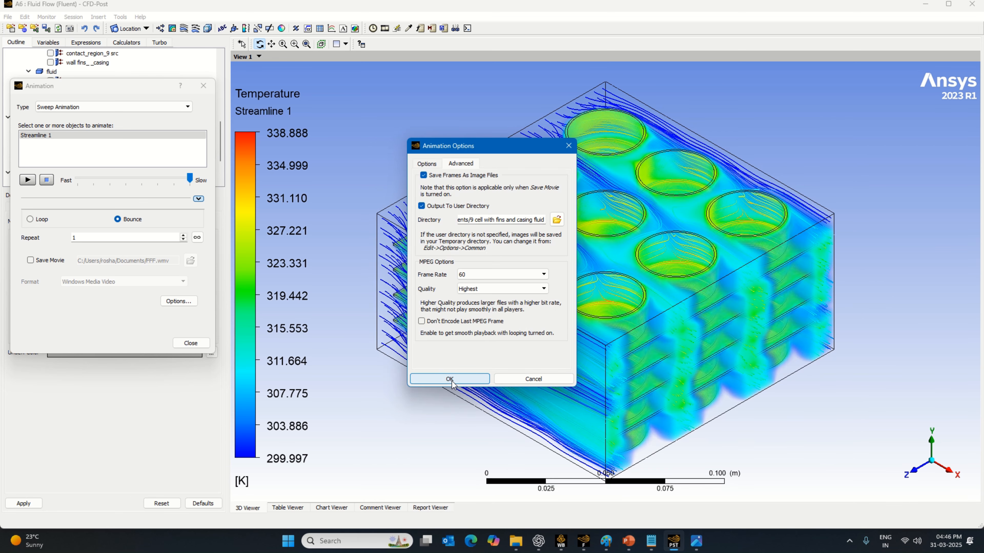
click(449, 379)
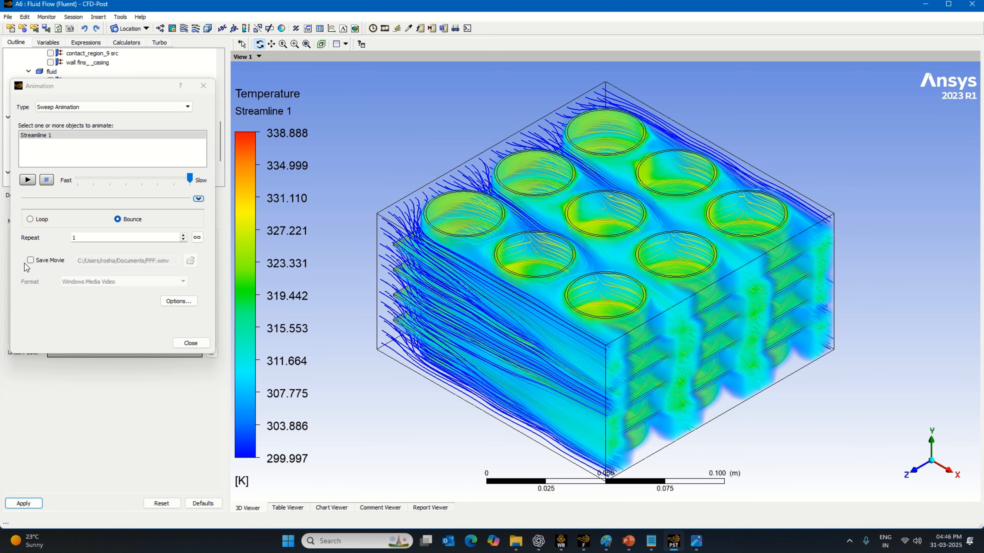
- Enable saving the movie as FFF.wmv in the "9 cell with fins and casing fluid" folder and start recording the animation
click(31, 261)
click(190, 261)
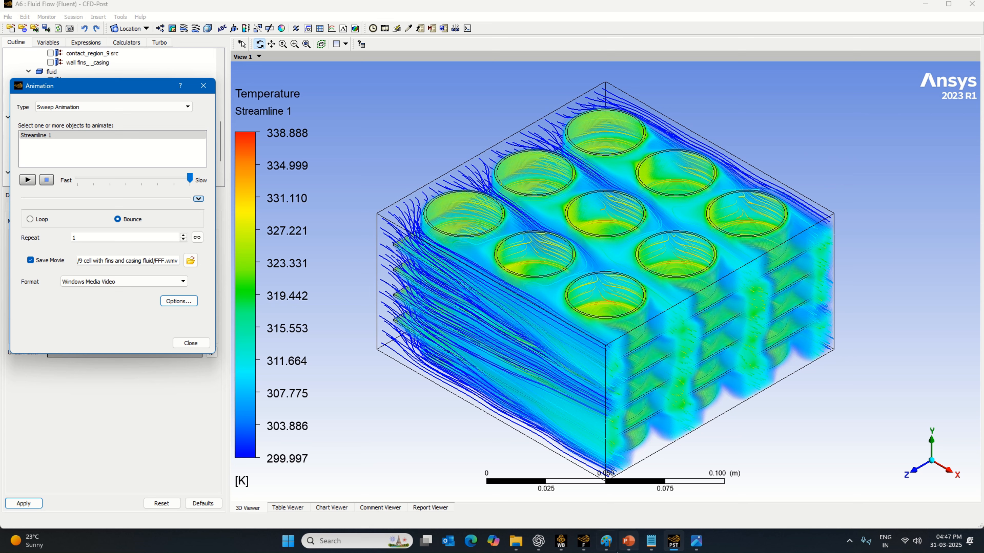
mouse_move(522, 547)
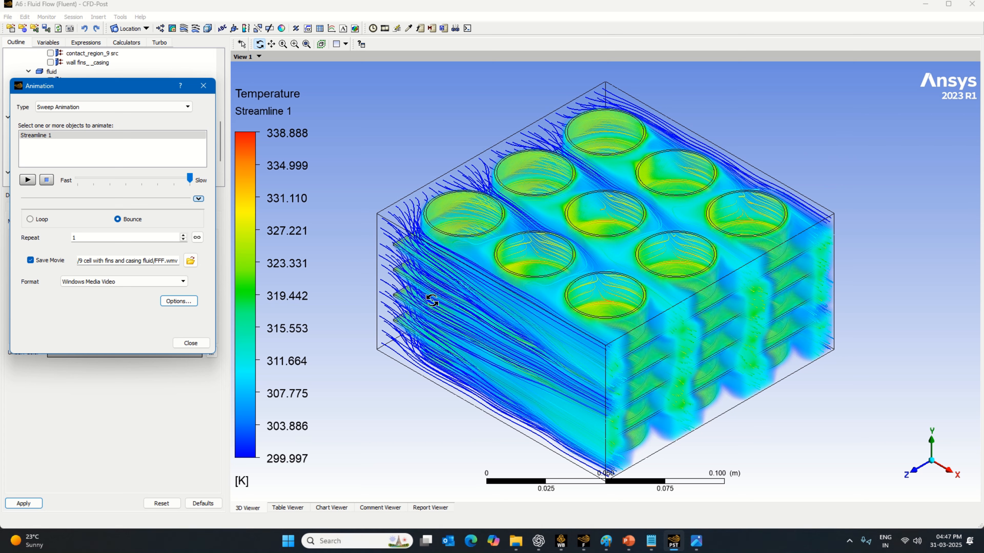
click(28, 180)
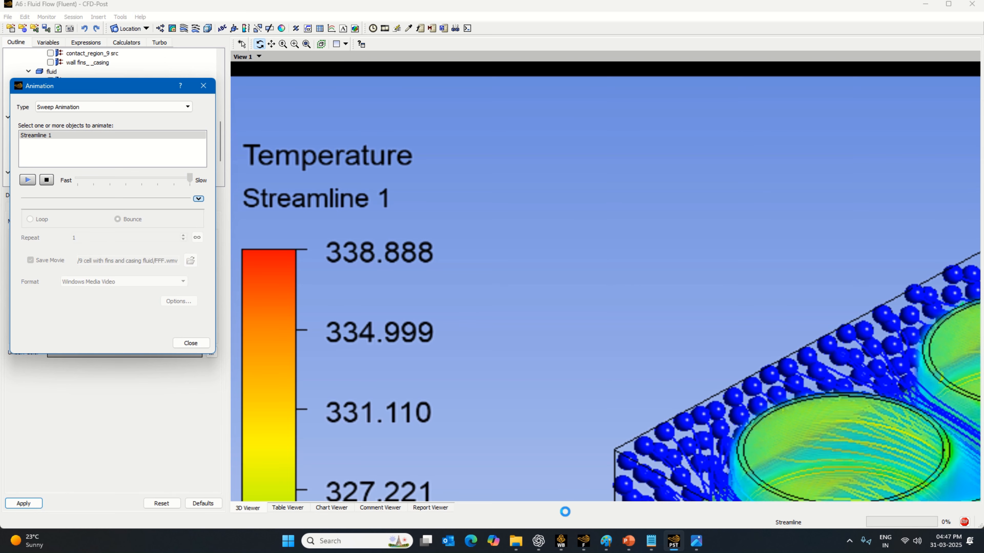
- Open the "9 cell with fins and casing fluid" folder in File Explorer to check for saved frames, and return to CFD-Post
click(525, 543)
click(43, 176)
double_click(134, 89)
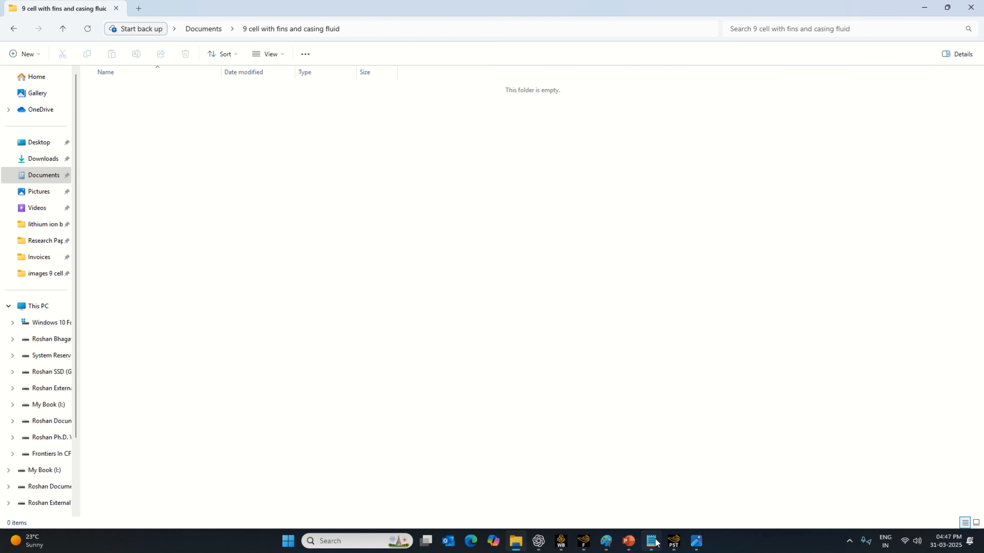
click(670, 545)
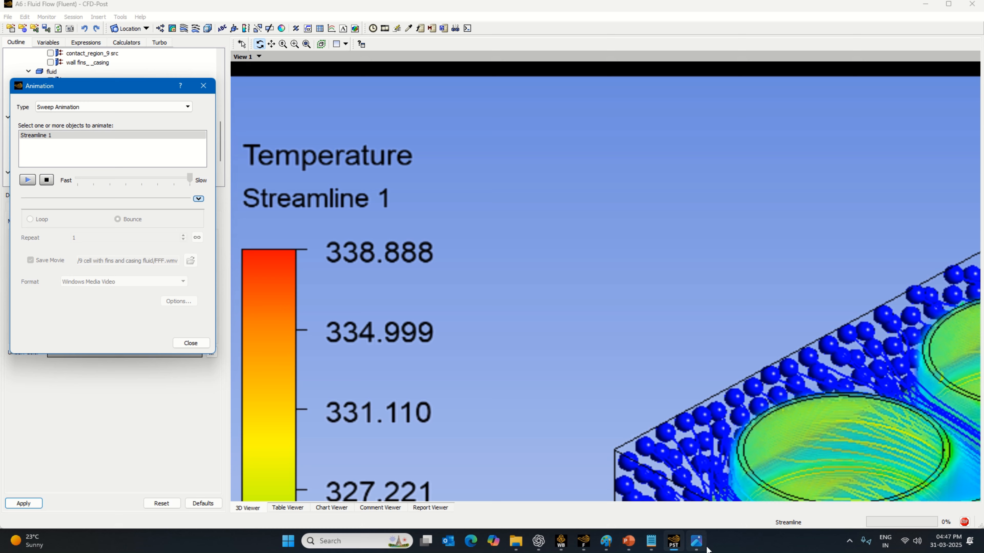
click(694, 549)
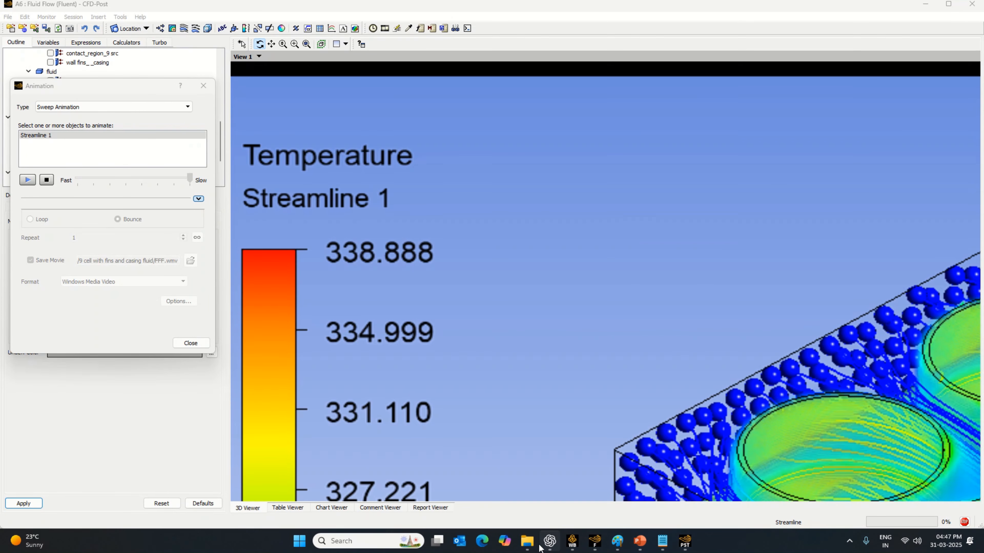
- Show the frame output folder as thumbnails and inspect the AnimationFrame000001 and AnimationFrame000002 images
click(528, 545)
click(976, 523)
double_click(115, 104)
click(971, 12)
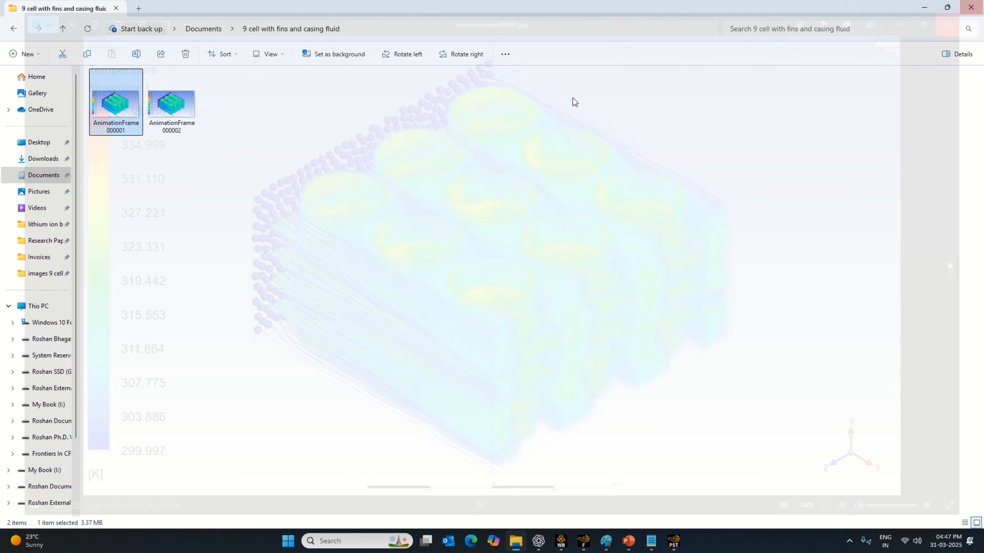
double_click(186, 128)
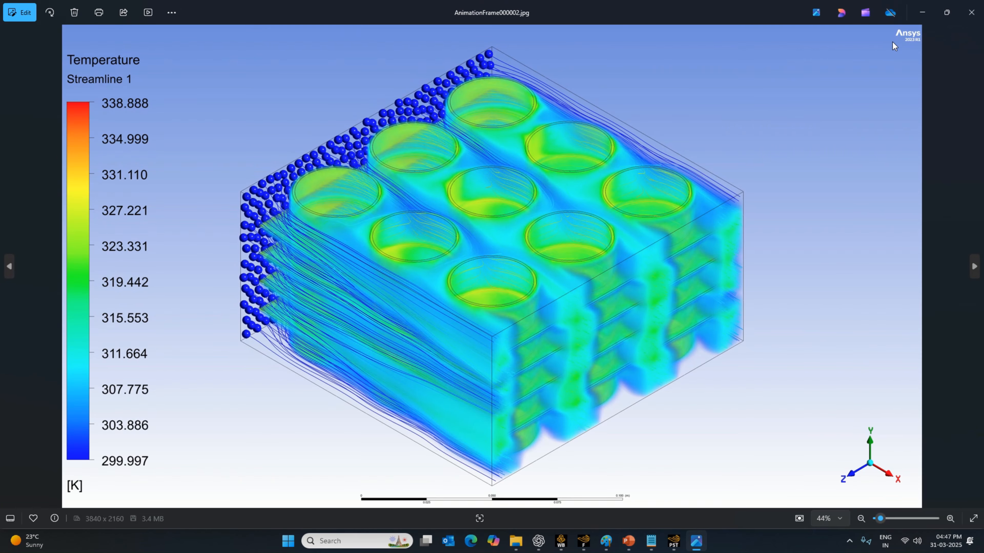
click(964, 14)
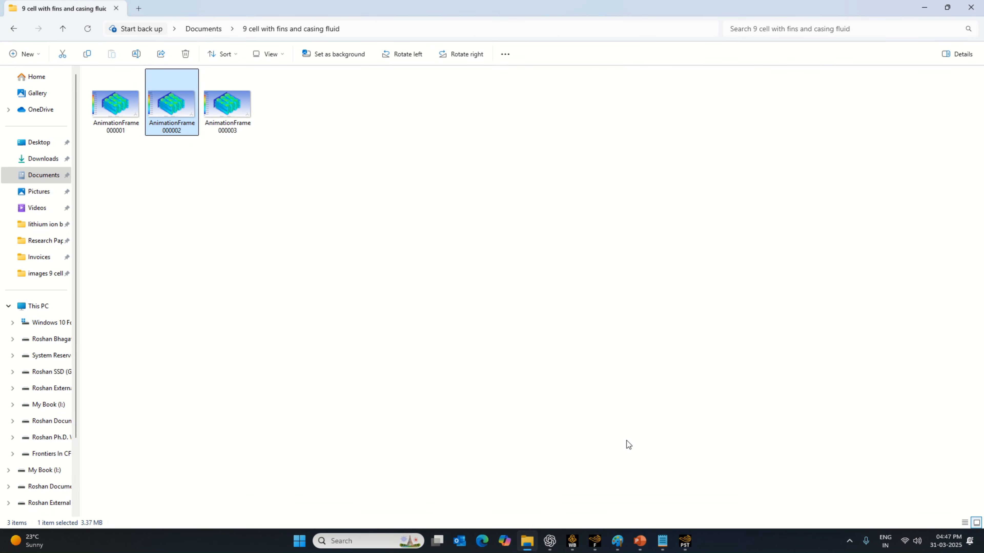
- Monitor the progress of the frame export by checking the output folder and the CFD-Post animation
mouse_move(574, 549)
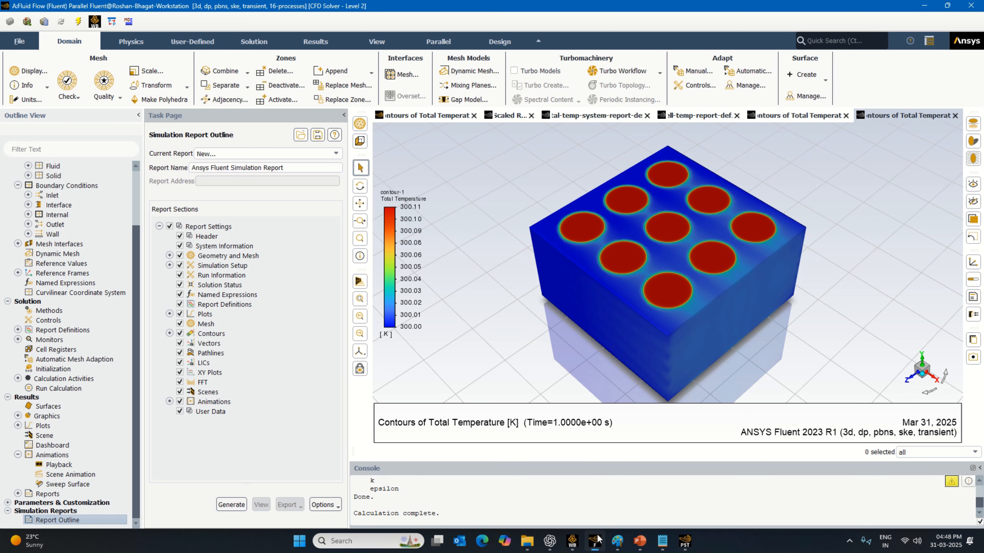
click(595, 541)
mouse_move(687, 541)
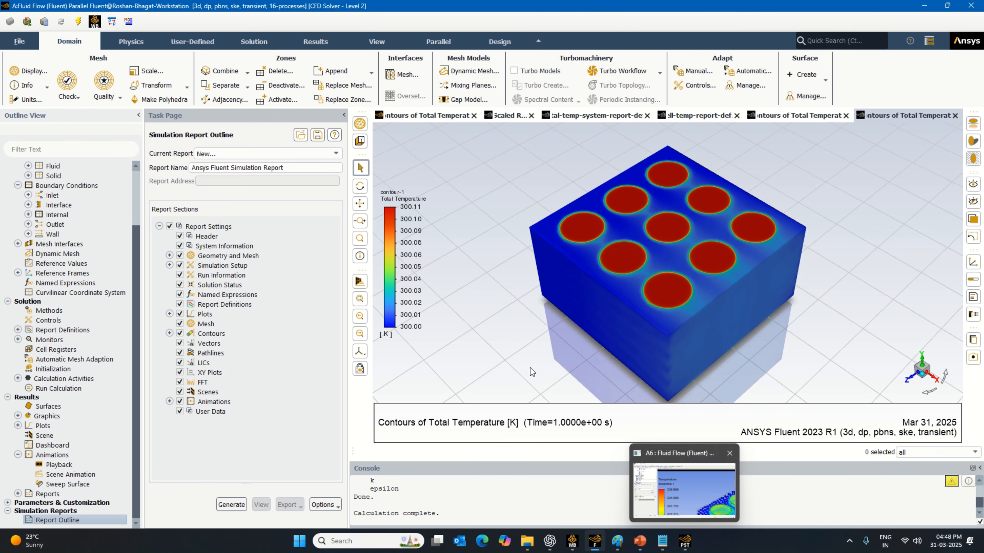
click(595, 541)
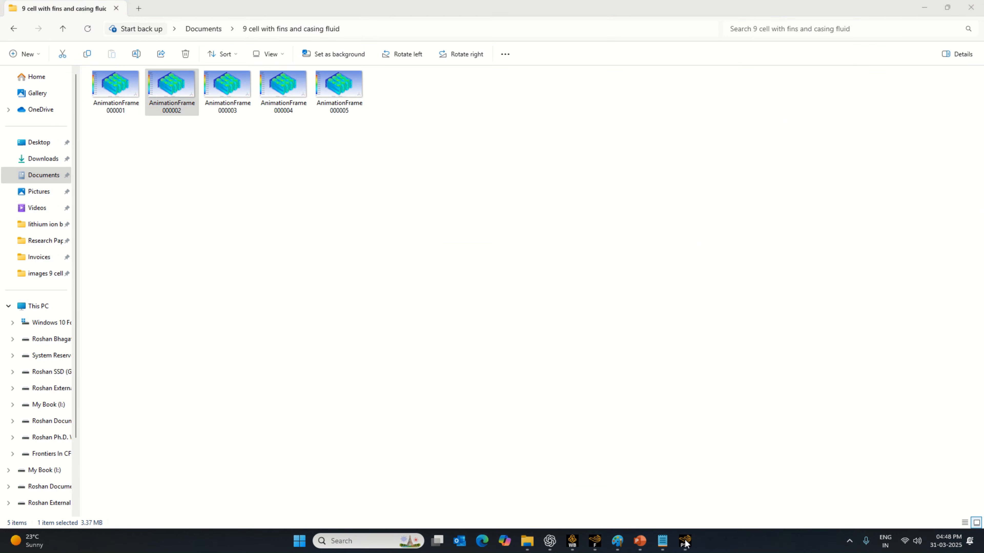
click(925, 8)
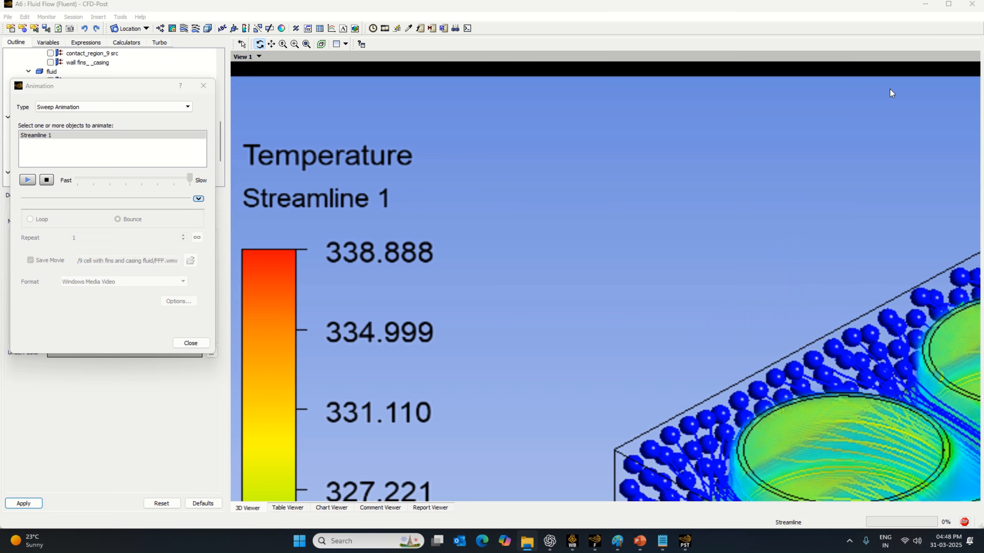
click(526, 541)
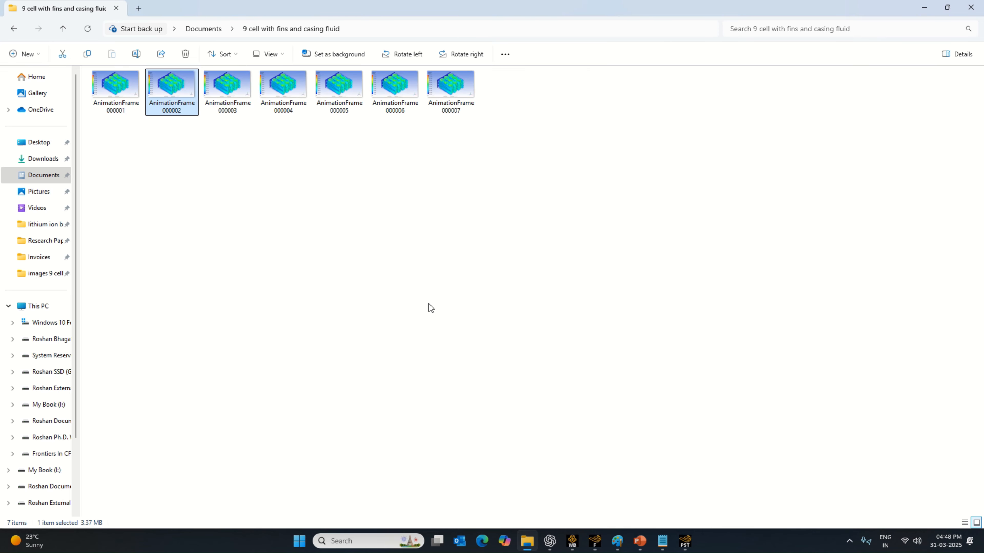
click(685, 540)
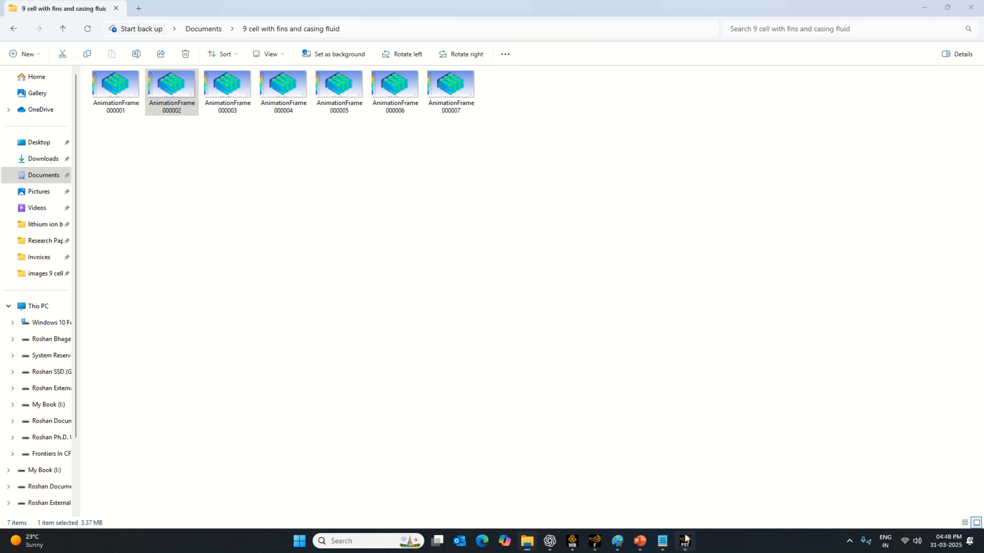
click(924, 7)
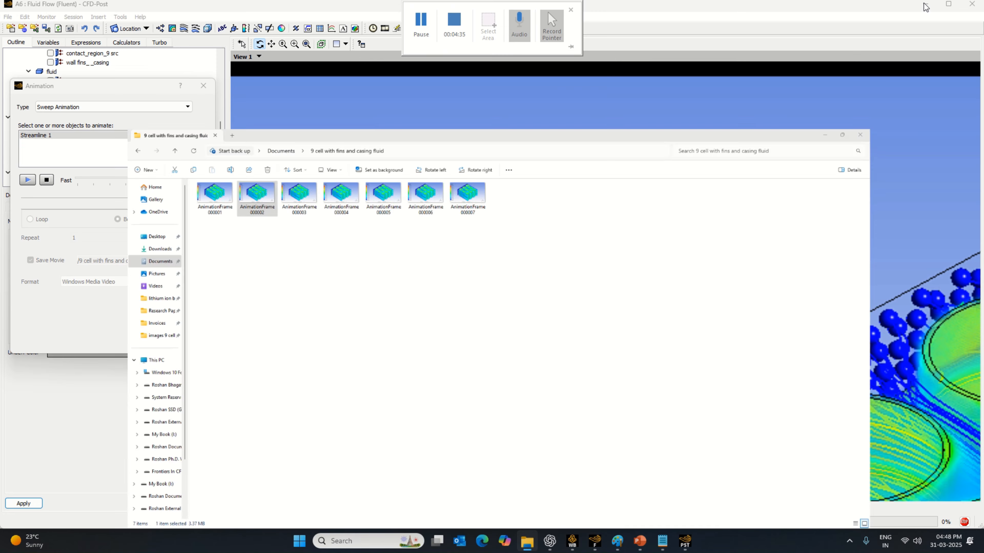